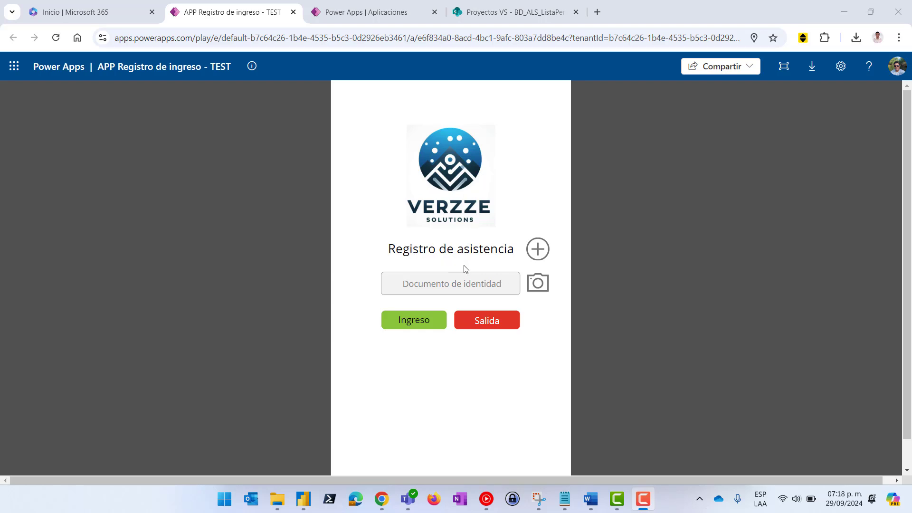
Open the BD_ALS_ListaPersonal staff list on the Proyectos VS SharePoint site
{"action": "left_click", "coordinate": [447, 285]}
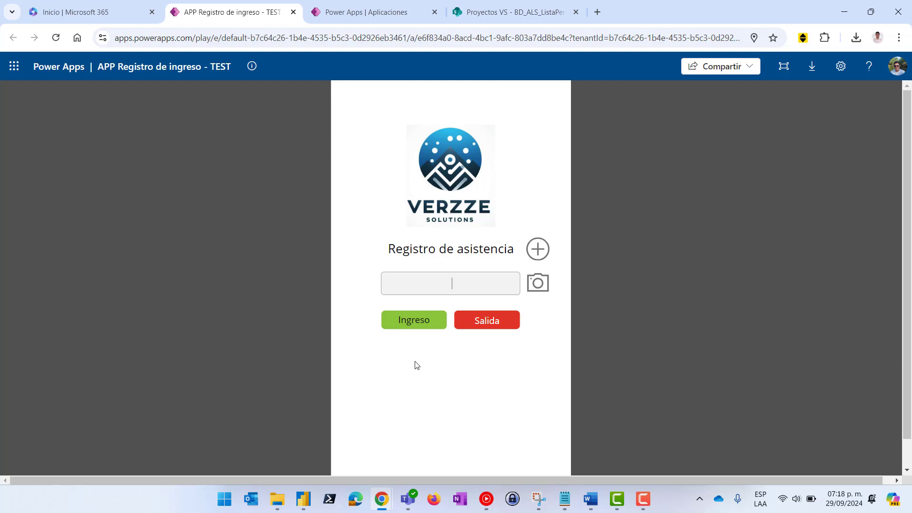
{"action": "left_click", "coordinate": [477, 353]}
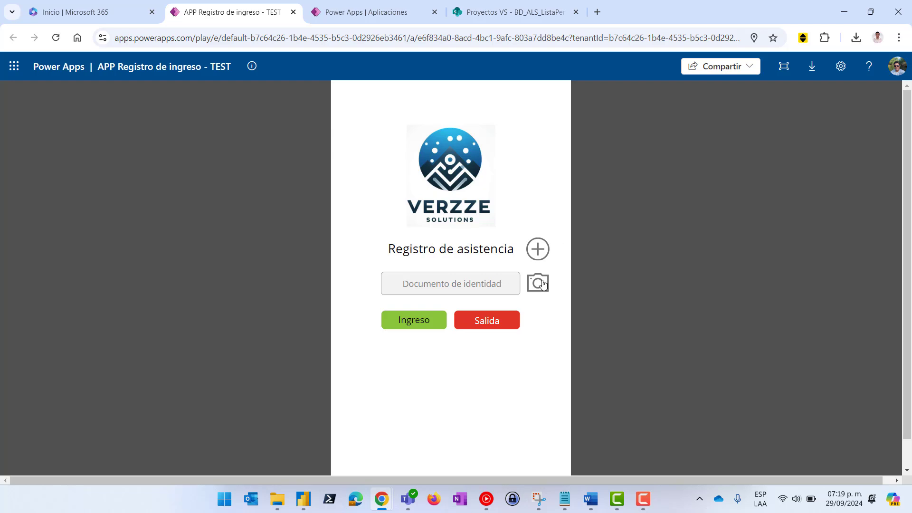
{"action": "left_click", "coordinate": [490, 13]}
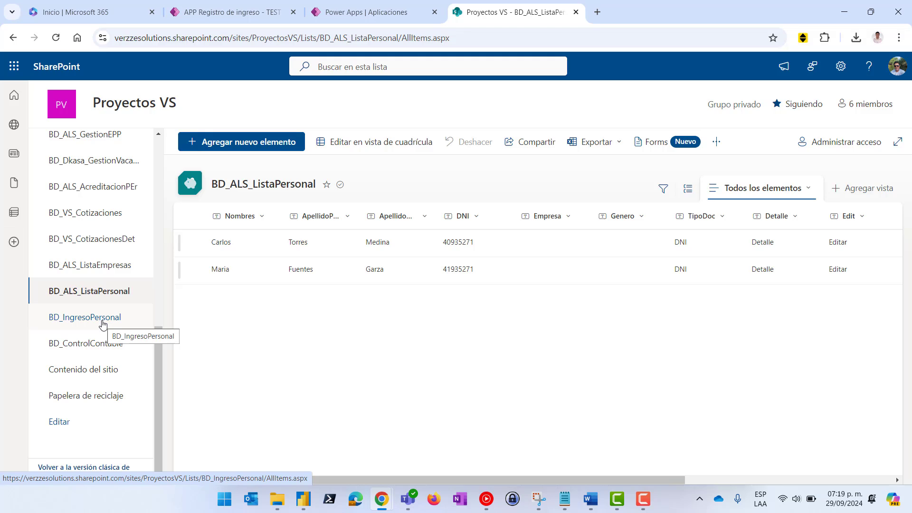
{"action": "left_click", "coordinate": [77, 292]}
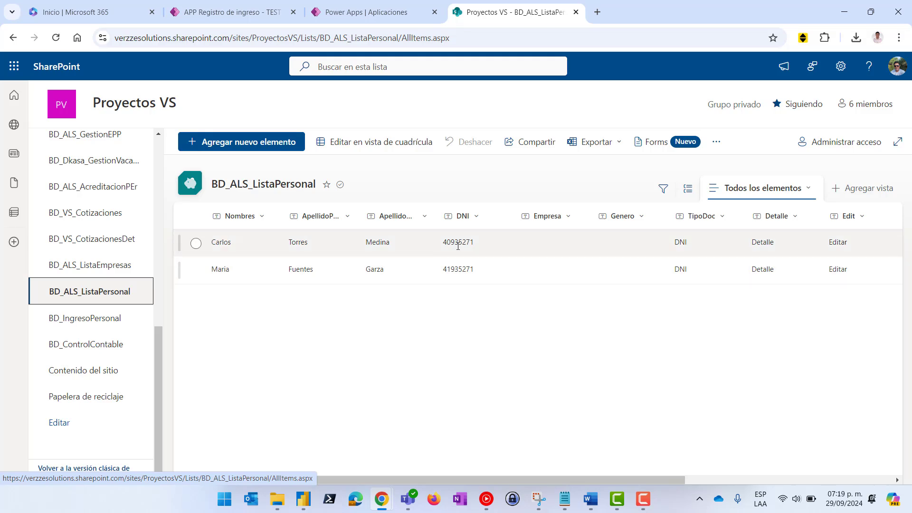
Compare the running attendance app's document field with the BD_ALS_ListaPersonal staff records
{"action": "left_click", "coordinate": [240, 14]}
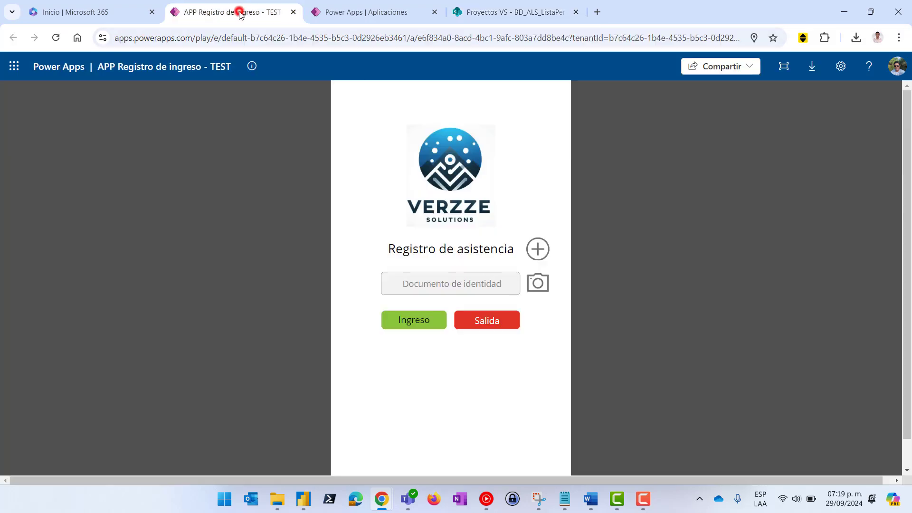
{"action": "left_click", "coordinate": [429, 283]}
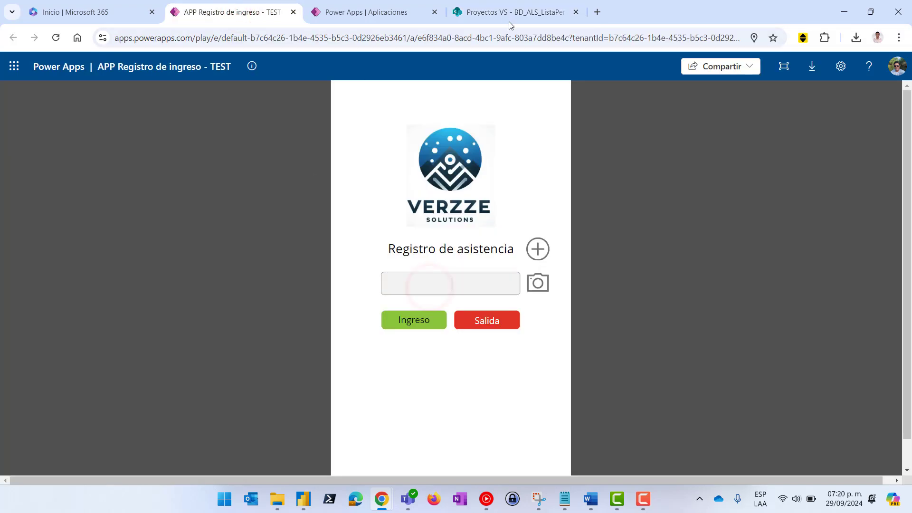
{"action": "left_click", "coordinate": [474, 12]}
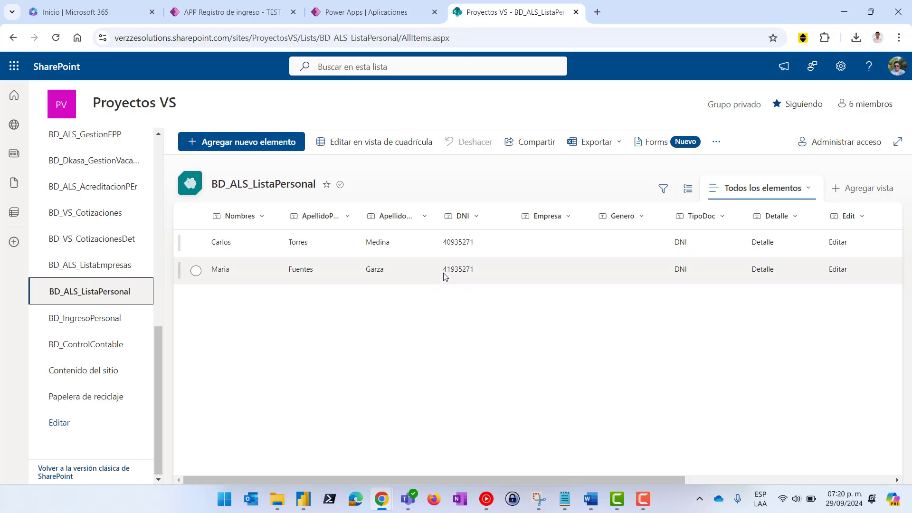
{"action": "left_click", "coordinate": [234, 12]}
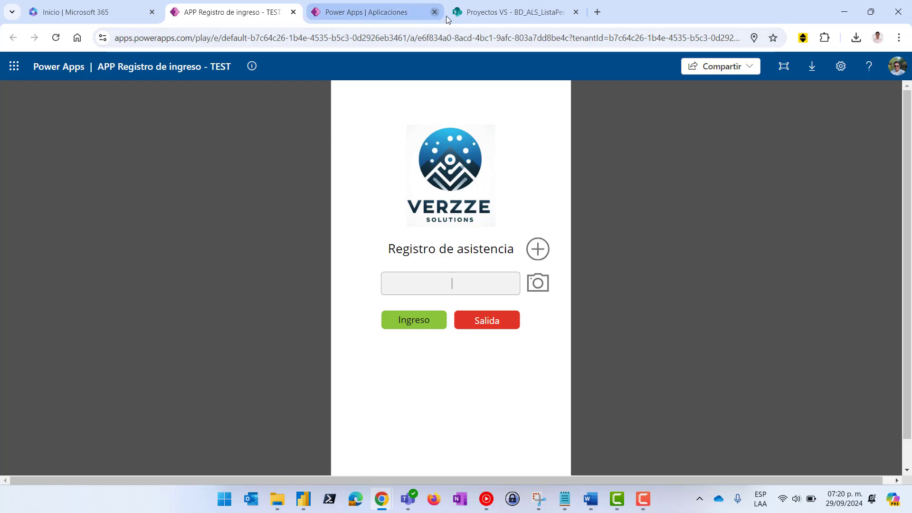
{"action": "left_click", "coordinate": [484, 17]}
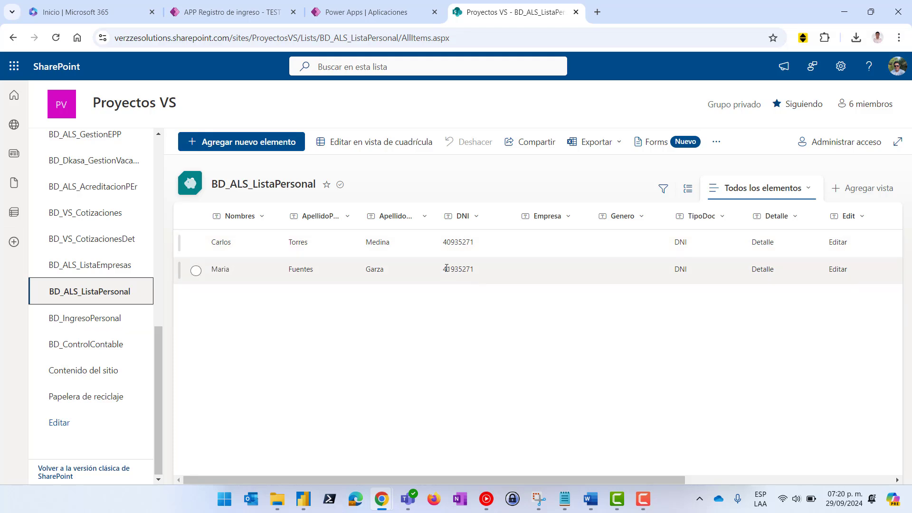
Open the BD_IngresoPersonal attendance log list in SharePoint
{"action": "left_click", "coordinate": [90, 323]}
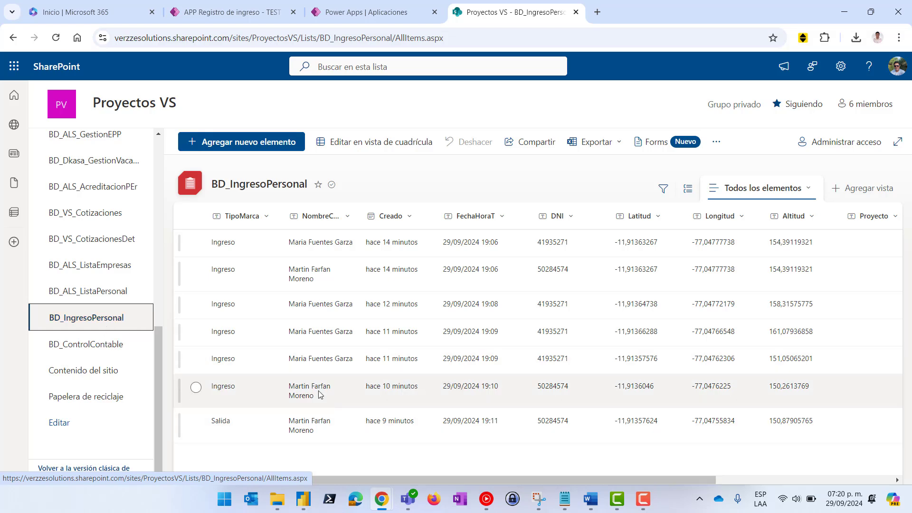
{"action": "left_click", "coordinate": [239, 12]}
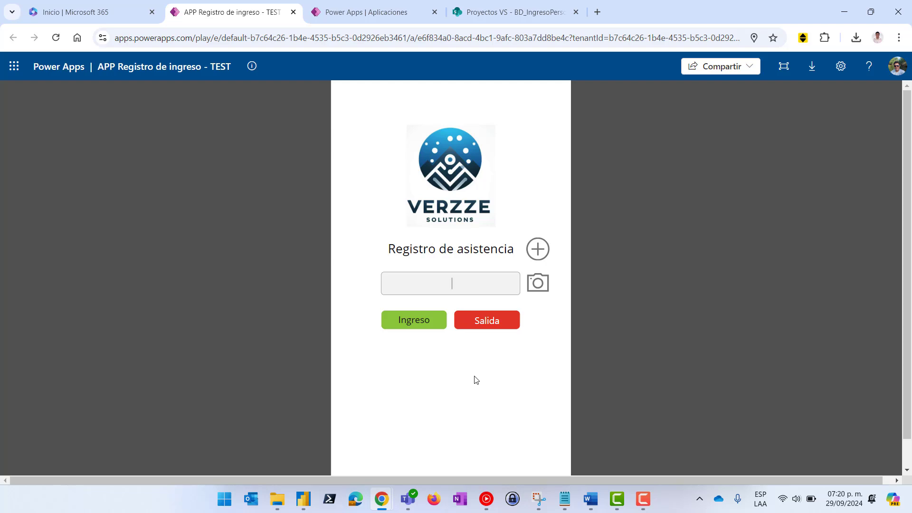
{"action": "left_click", "coordinate": [484, 18]}
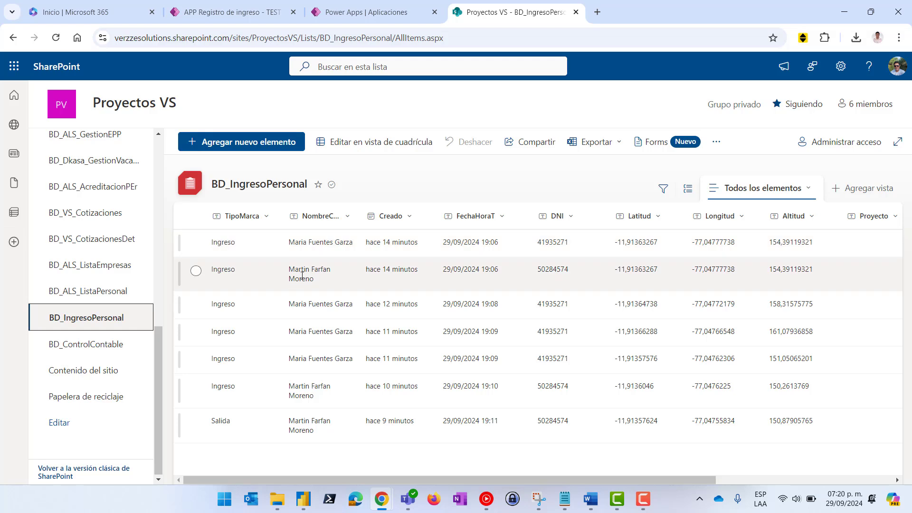
Check the first entry's name, Ingreso mark type, DNI and date-time
{"action": "left_click", "coordinate": [195, 243]}
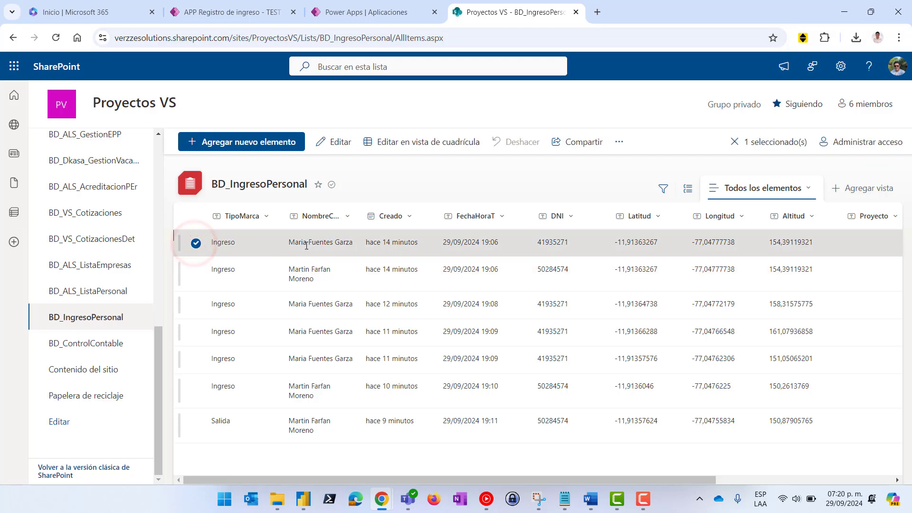
{"action": "left_click_drag", "start_coordinate": [288, 243], "coordinate": [340, 244]}
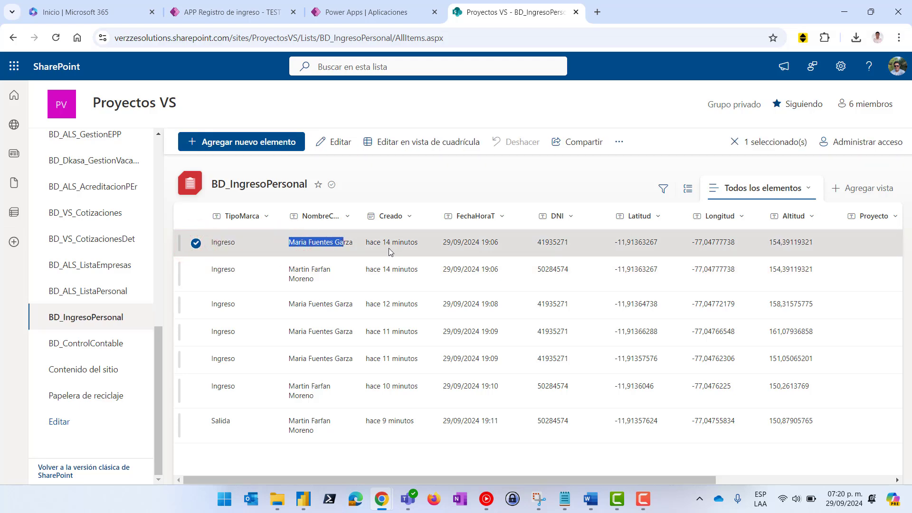
{"action": "left_click", "coordinate": [238, 244]}
{"action": "double_click", "coordinate": [239, 245]}
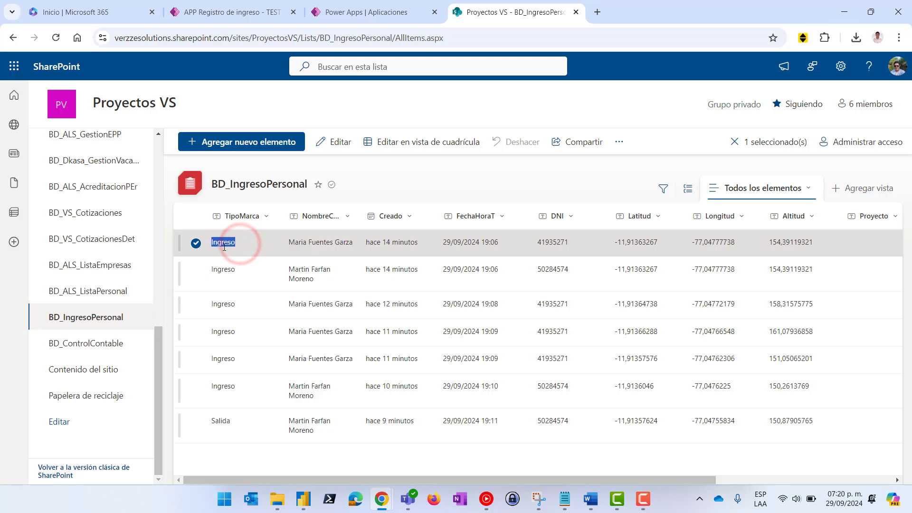
{"action": "double_click", "coordinate": [574, 244]}
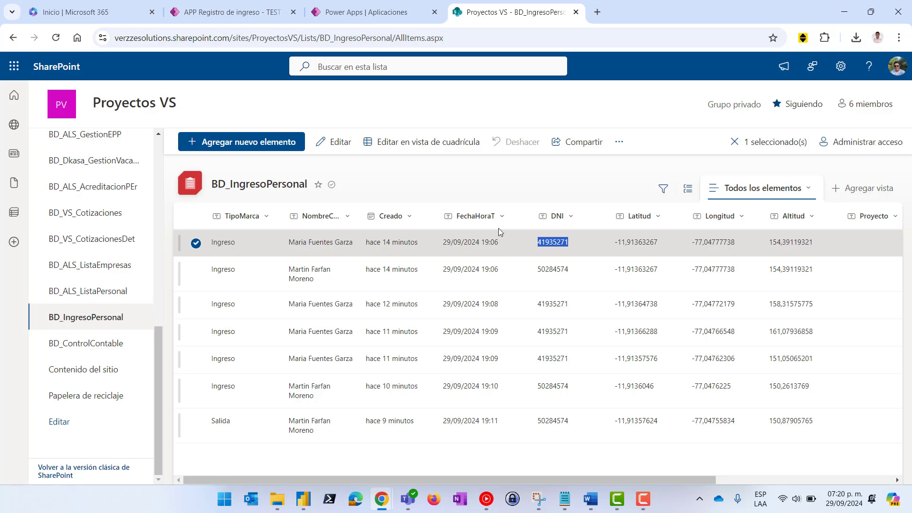
{"action": "left_click_drag", "start_coordinate": [441, 247], "coordinate": [500, 245]}
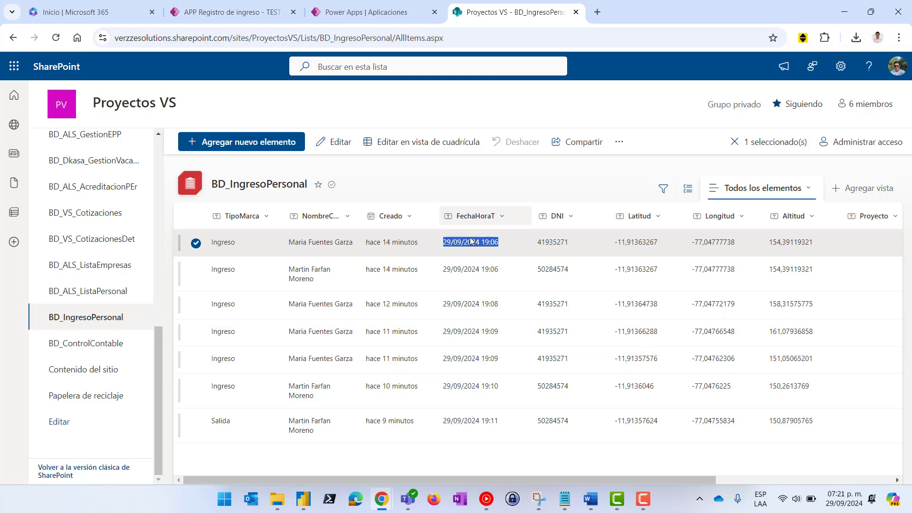
{"action": "left_click", "coordinate": [234, 10]}
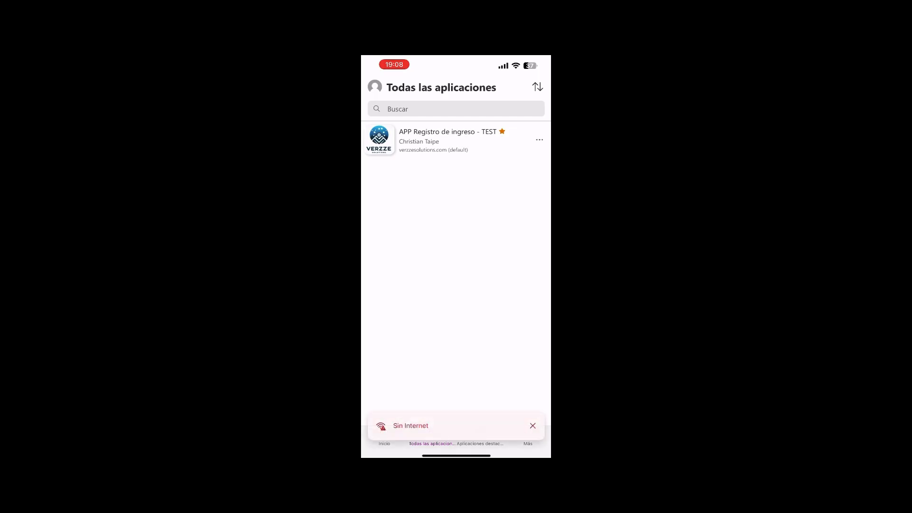
Launch APP Registro de ingreso - TEST and enter a registered staff member's DNI in Documento de identidad
{"action": "left_click", "coordinate": [447, 140]}
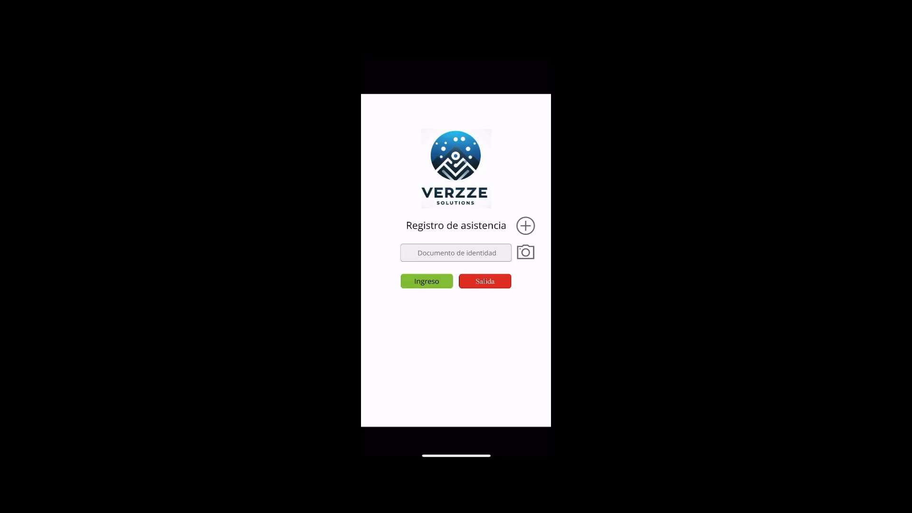
{"action": "left_click", "coordinate": [456, 253]}
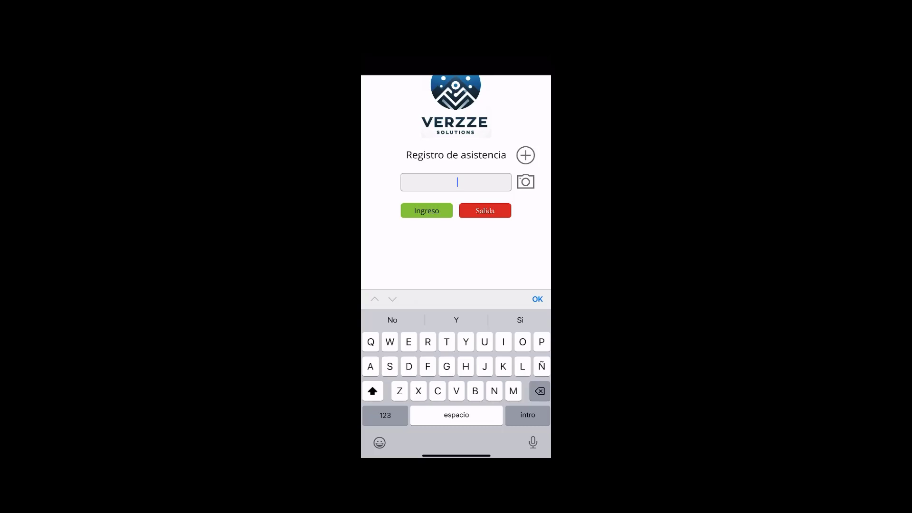
{"action": "left_click", "coordinate": [386, 415]}
{"action": "left_click", "coordinate": [385, 415]}
{"action": "left_click", "coordinate": [385, 415]}
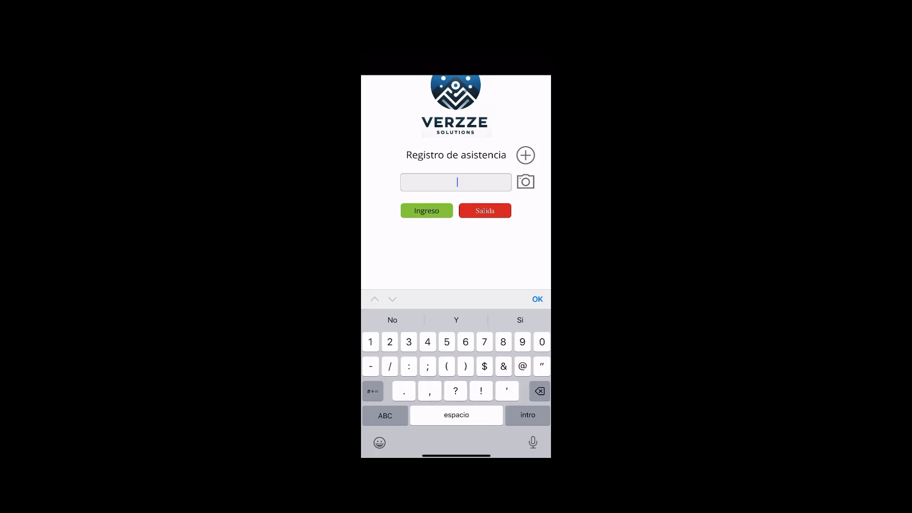
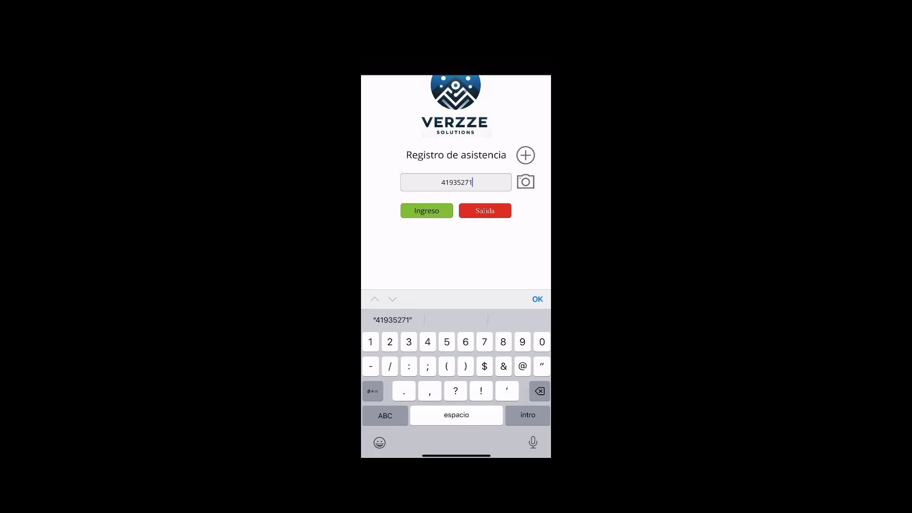
{"action": "left_click", "coordinate": [537, 299]}
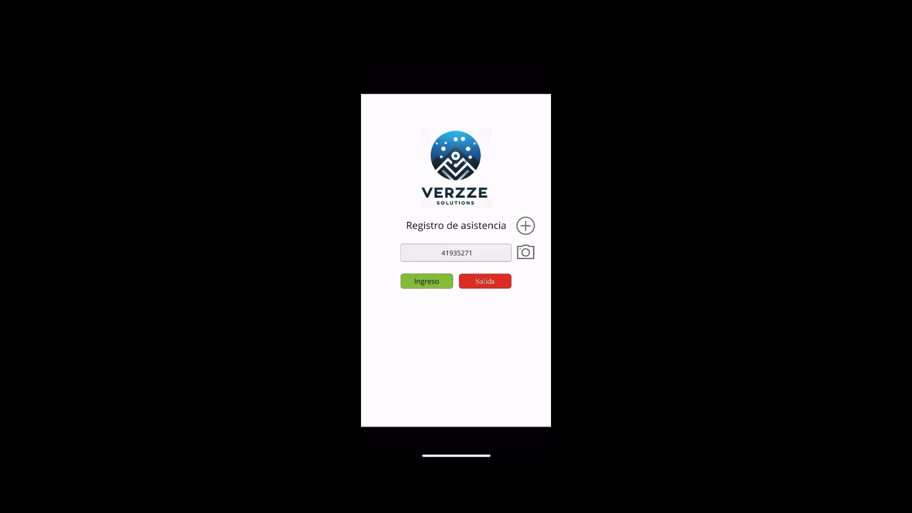
Record an Ingreso for the entered DNI and get the green 'Registrado correctamente' screen
{"action": "left_click", "coordinate": [427, 281]}
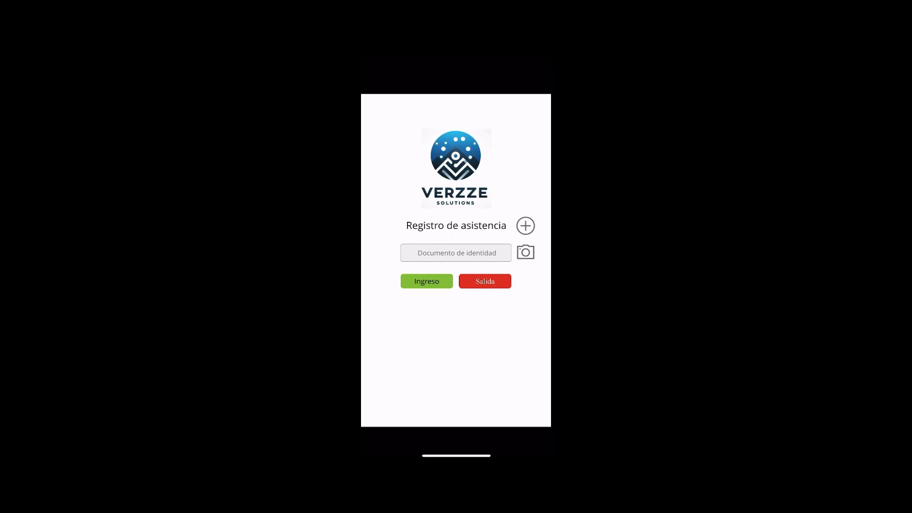
{"action": "left_click", "coordinate": [525, 252]}
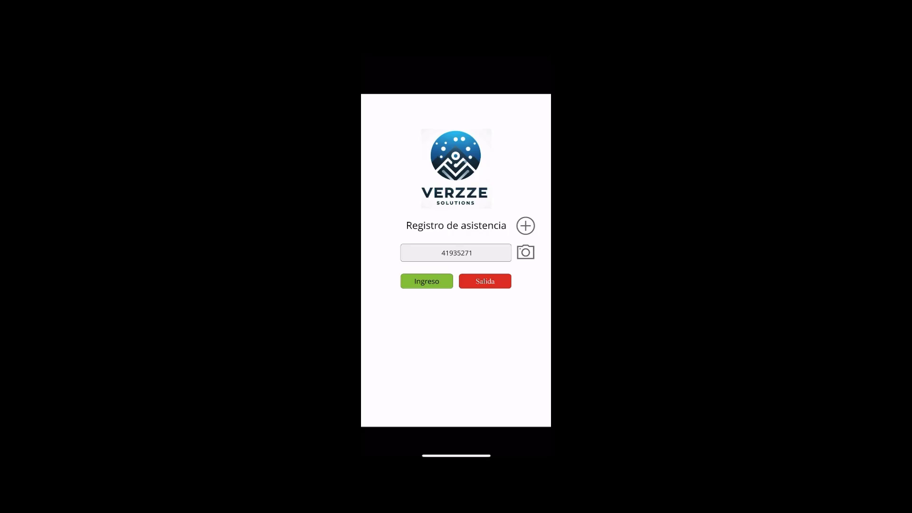
{"action": "left_click", "coordinate": [426, 281]}
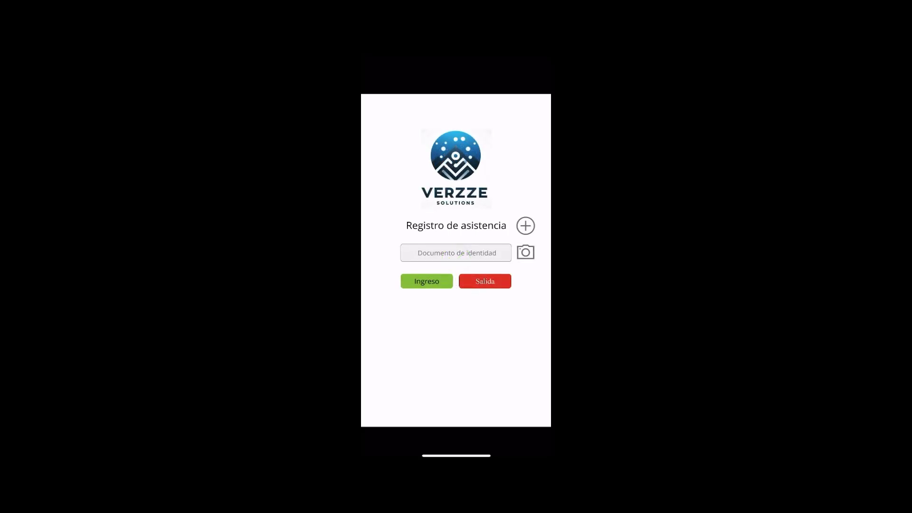
Scan an unregistered ID barcode, tap Ingreso to get the red X, then open Nuevo registro
{"action": "left_click", "coordinate": [525, 252]}
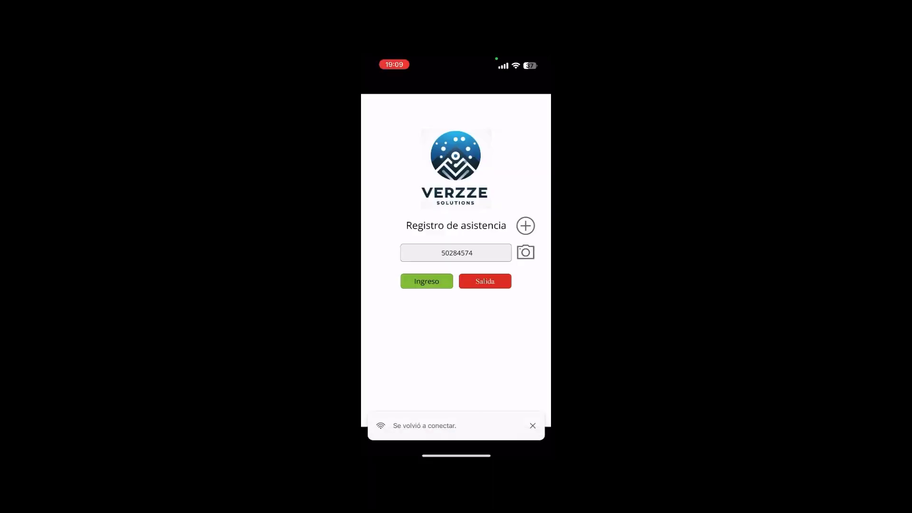
{"action": "left_click", "coordinate": [525, 252]}
{"action": "left_click", "coordinate": [426, 282]}
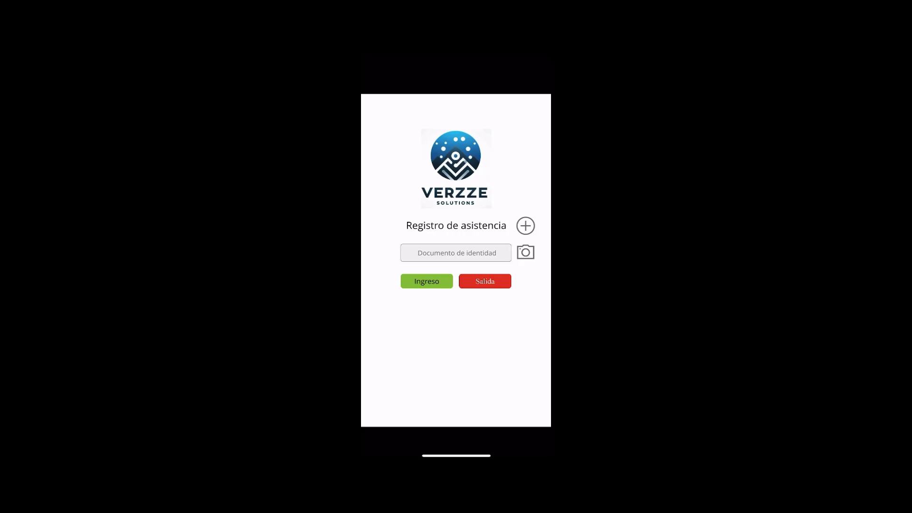
{"action": "left_click", "coordinate": [525, 226]}
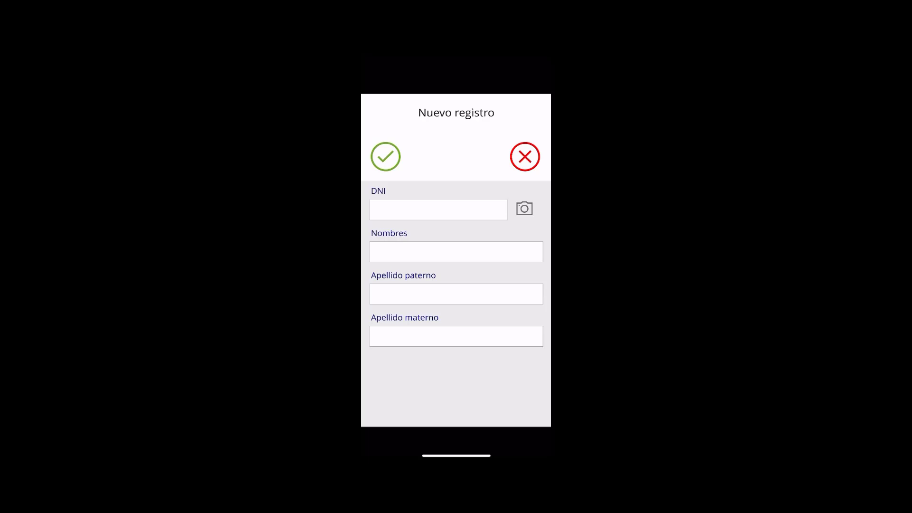
Scan the new person's DNI, enter their first name and both surnames, and save the registration
{"action": "left_click", "coordinate": [438, 210]}
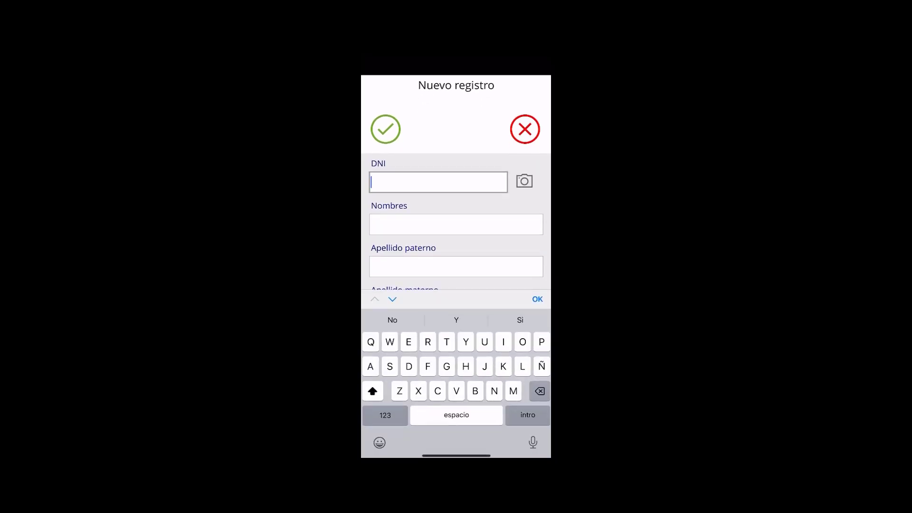
{"action": "left_click", "coordinate": [525, 181]}
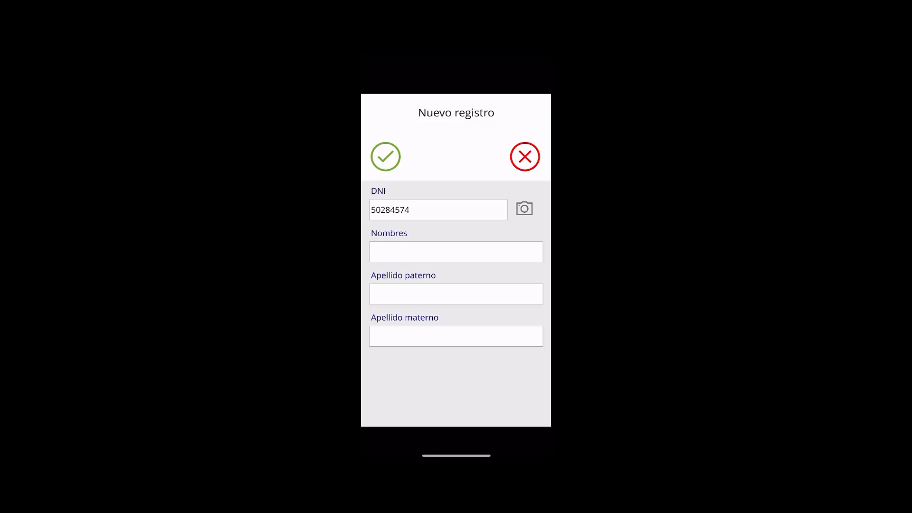
{"action": "left_click", "coordinate": [456, 252]}
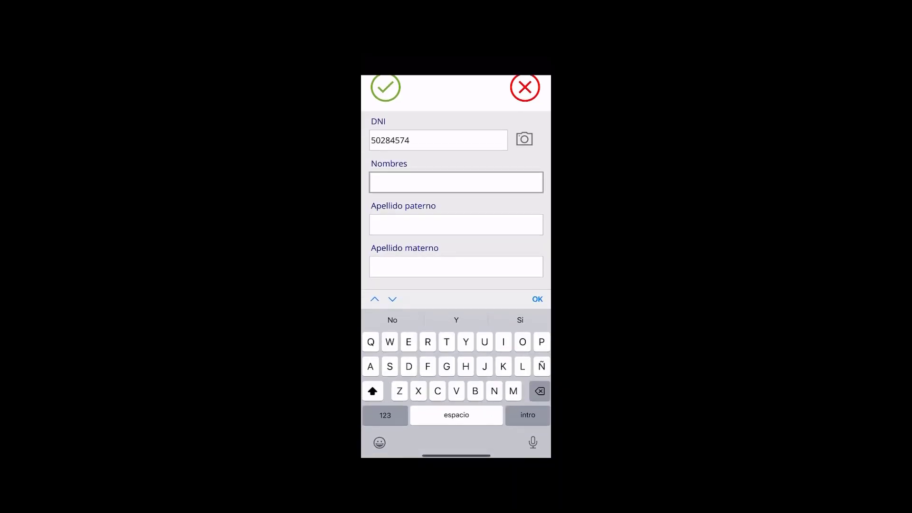
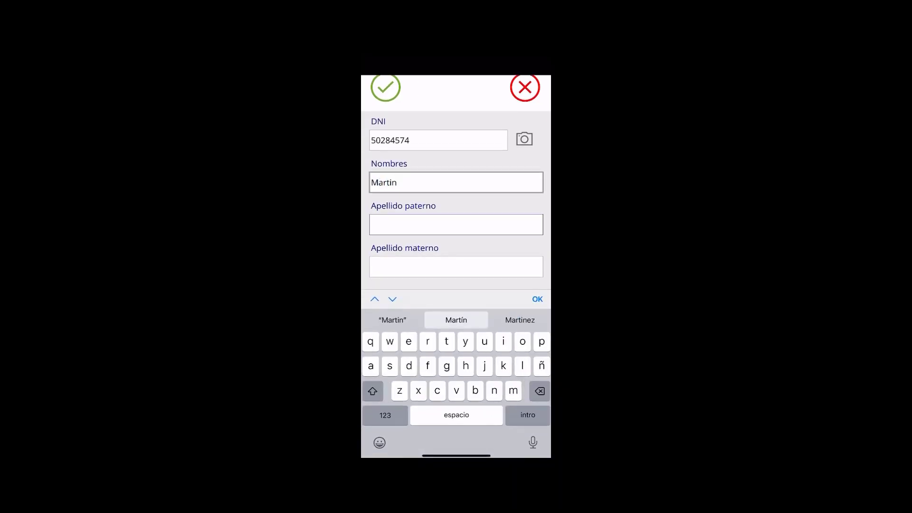
{"action": "left_click", "coordinate": [456, 225]}
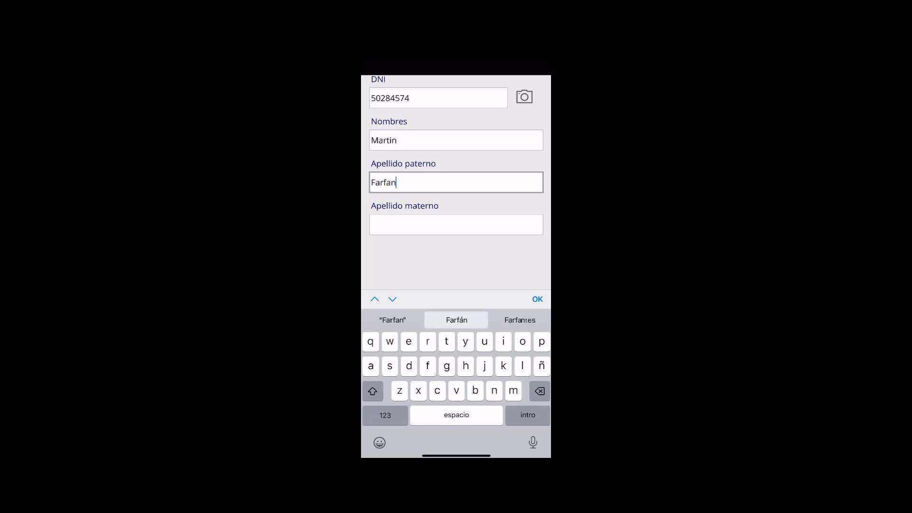
{"action": "left_click", "coordinate": [455, 225]}
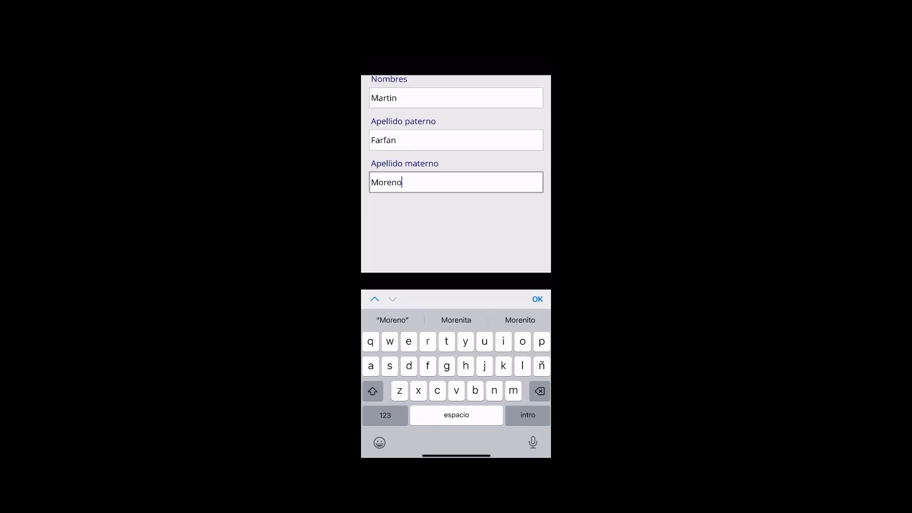
{"action": "key", "text": "Return"}
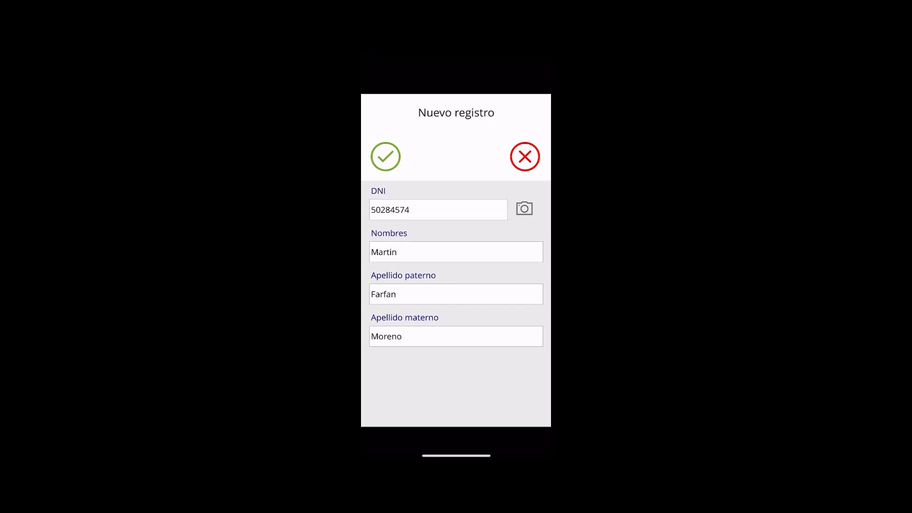
{"action": "left_click", "coordinate": [385, 156]}
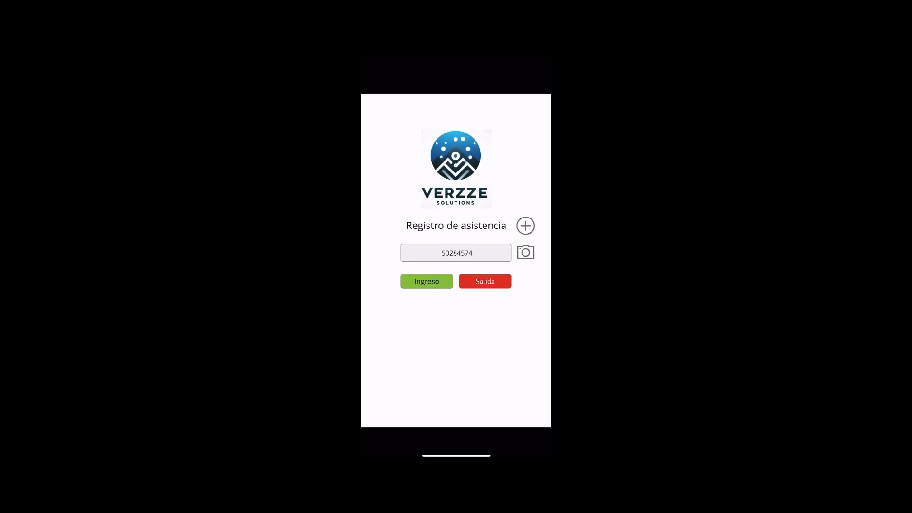
Scan the ID and record an Ingreso check-in, then scan again and record a Salida check-out
{"action": "left_click", "coordinate": [525, 252]}
{"action": "left_click", "coordinate": [427, 281]}
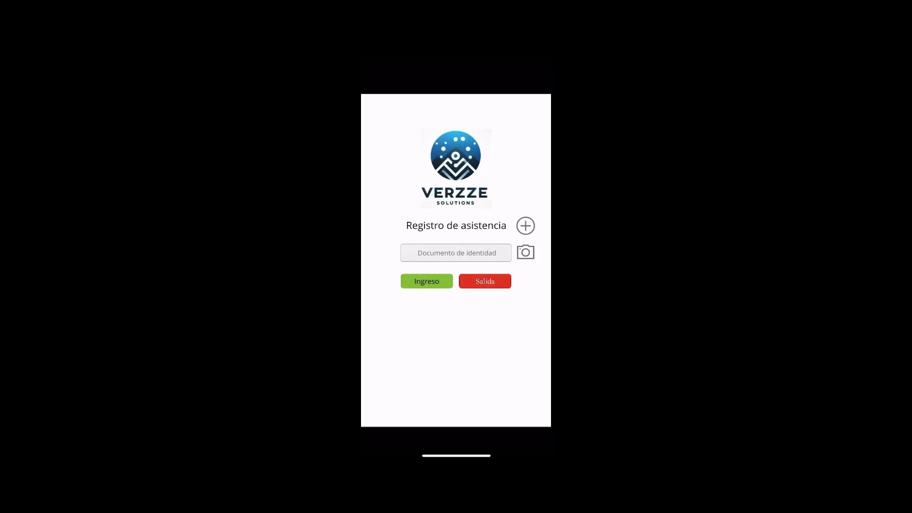
{"action": "left_click", "coordinate": [526, 252]}
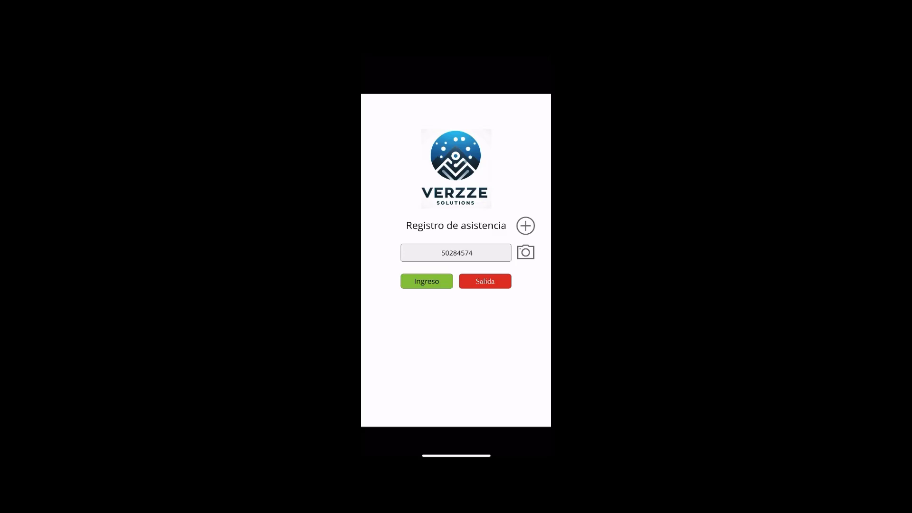
{"action": "left_click", "coordinate": [484, 281]}
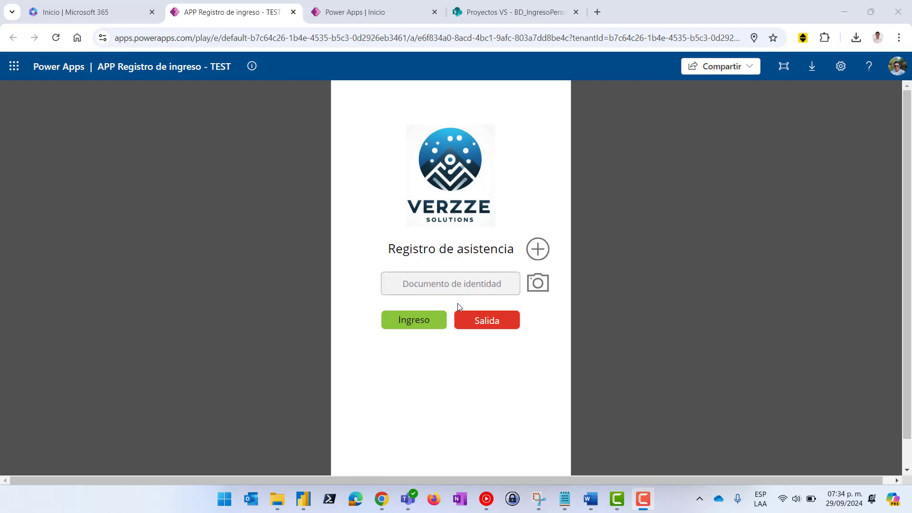
{"action": "left_click", "coordinate": [356, 13]}
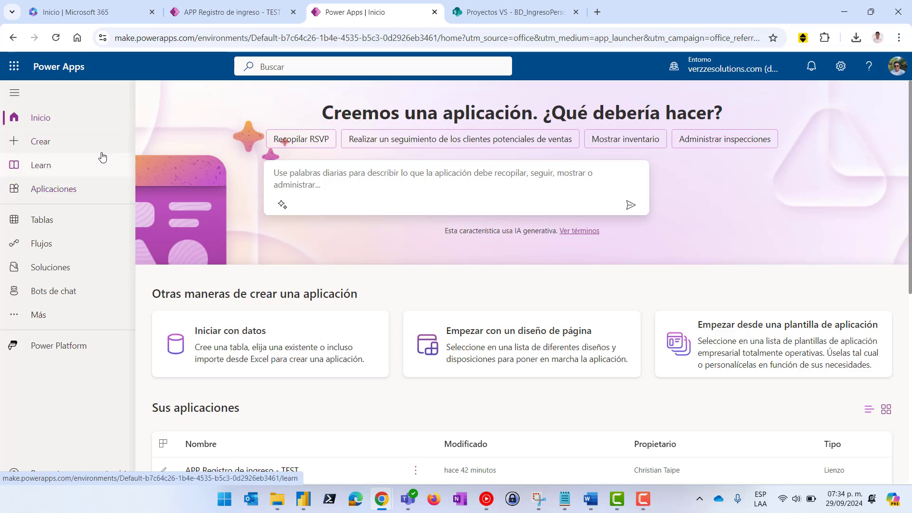
Create a blank canvas app in Teléfono format named 'App Registro de personal'
{"action": "left_click", "coordinate": [43, 145]}
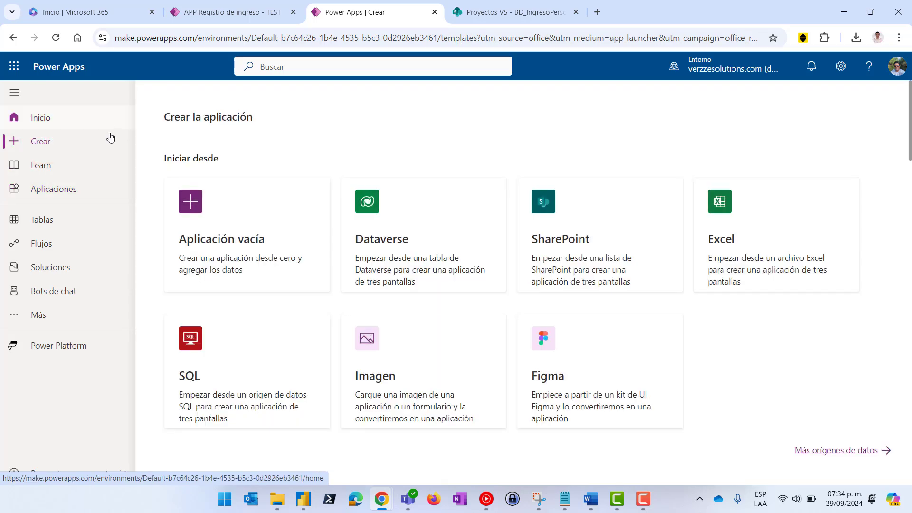
{"action": "left_click", "coordinate": [217, 244]}
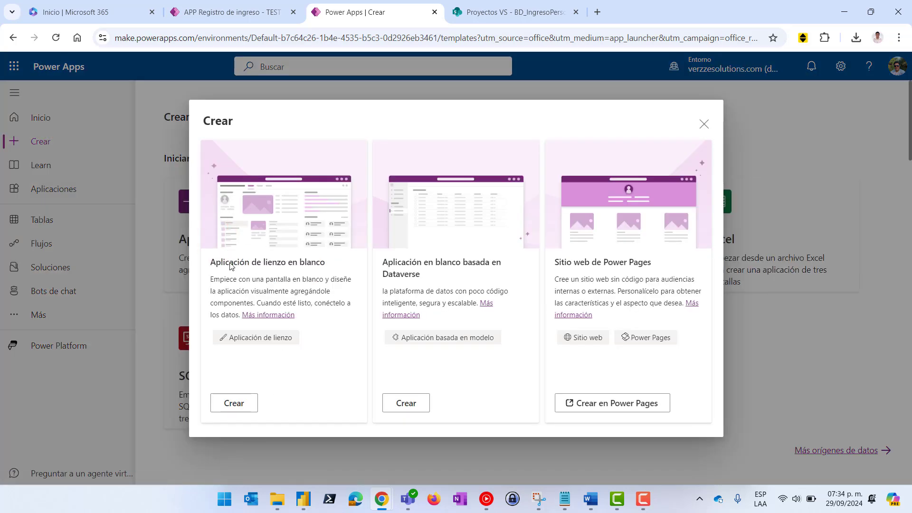
{"action": "left_click", "coordinate": [234, 403]}
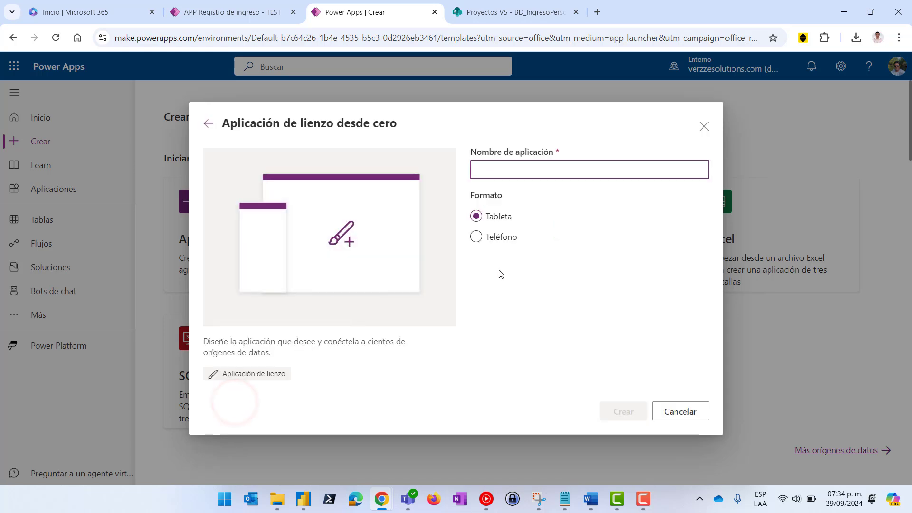
{"action": "left_click", "coordinate": [478, 237]}
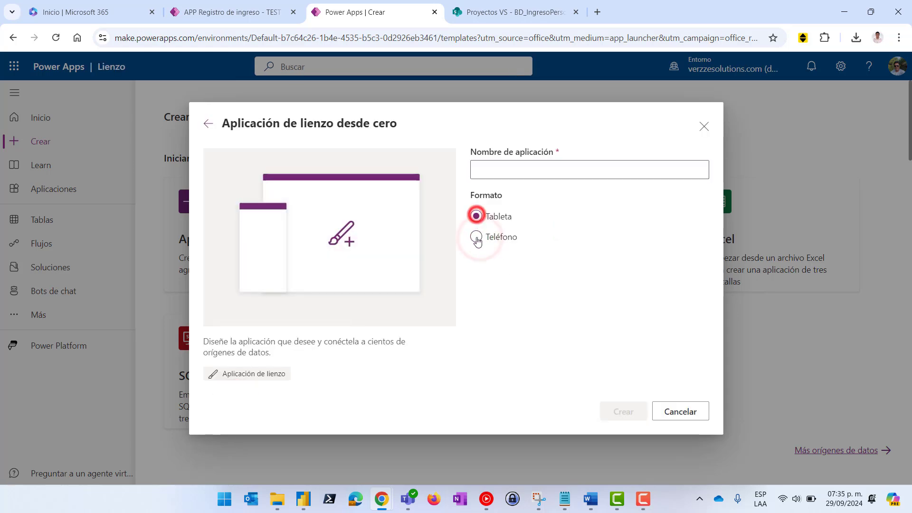
{"action": "left_click", "coordinate": [494, 175]}
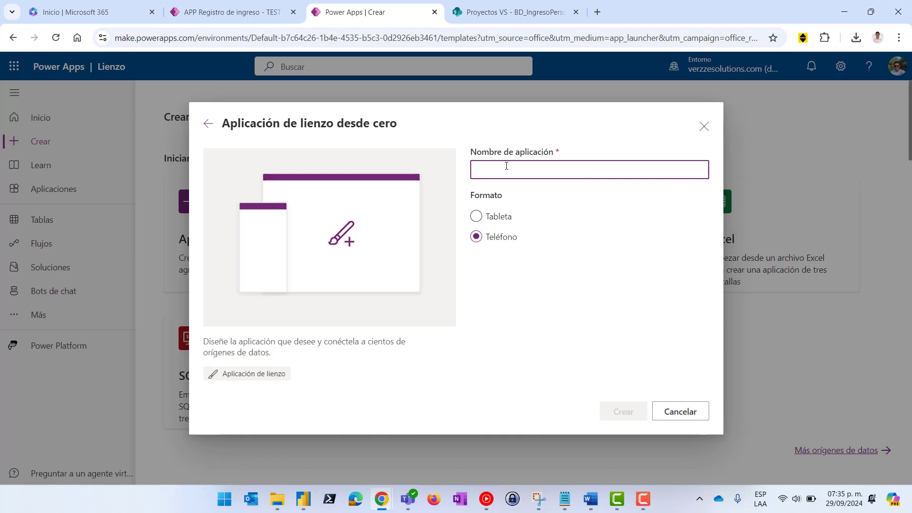
{"action": "type", "text": "App Registro de personal"}
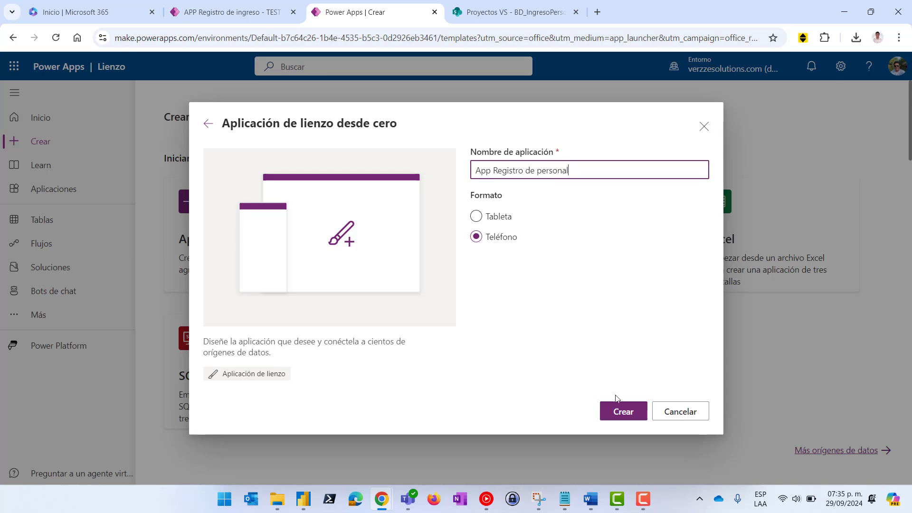
{"action": "left_click", "coordinate": [620, 412]}
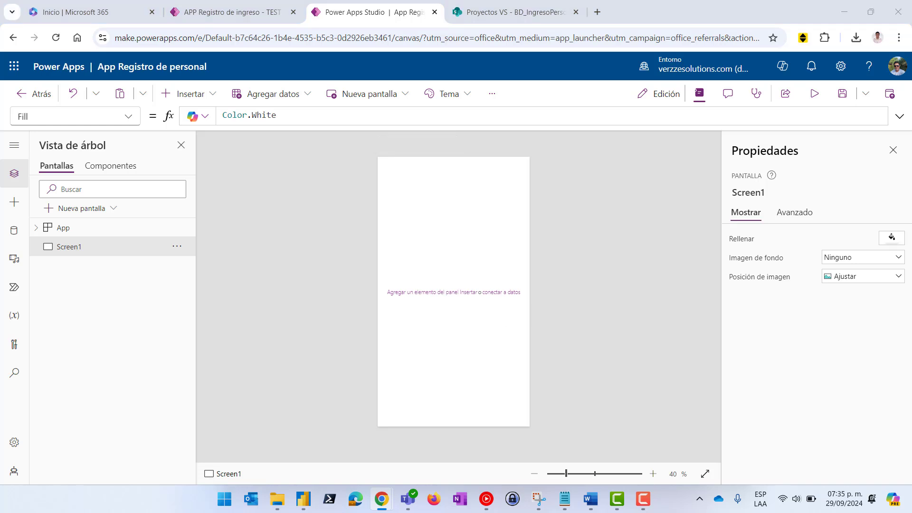
Glance at the existing registration app, then return to the new app in Power Apps Studio
{"action": "left_click", "coordinate": [225, 11]}
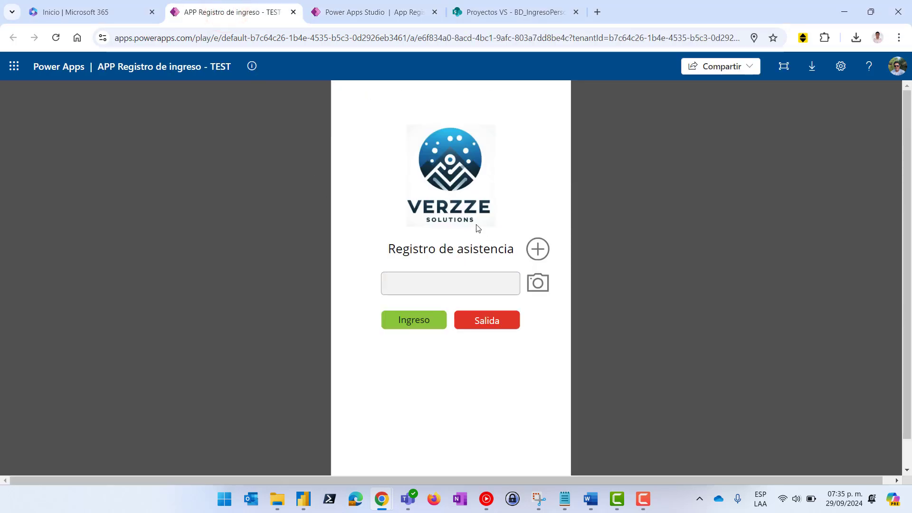
{"action": "left_click", "coordinate": [358, 14]}
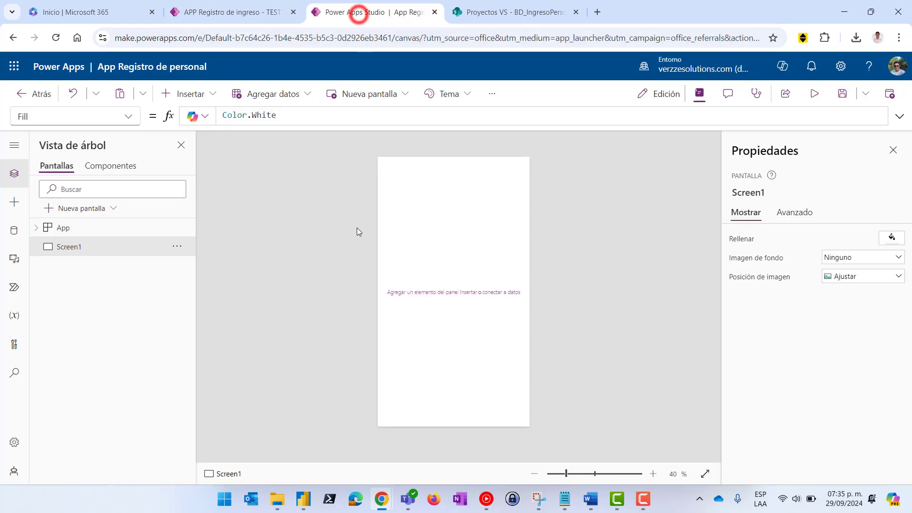
Upload Logo-Verzze01.png from Descargas to the app's media library
{"action": "left_click", "coordinate": [12, 261]}
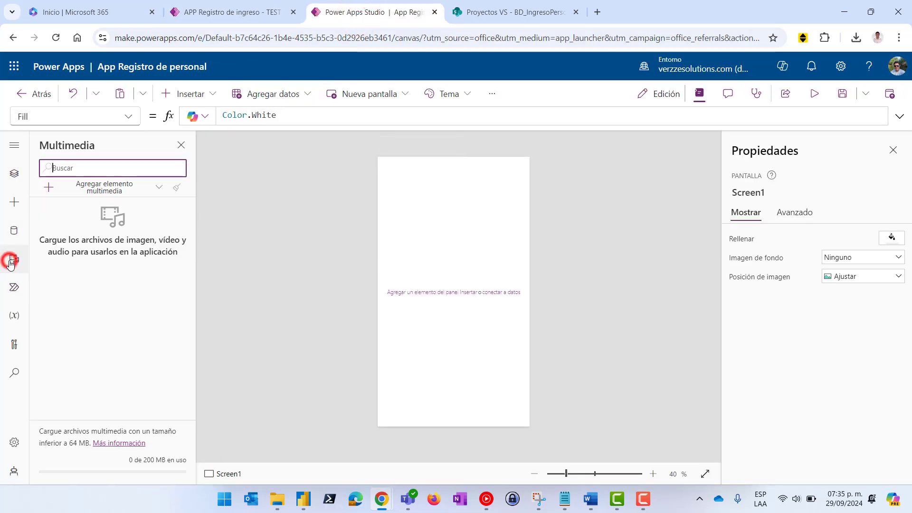
{"action": "left_click", "coordinate": [100, 186]}
{"action": "left_click", "coordinate": [79, 210]}
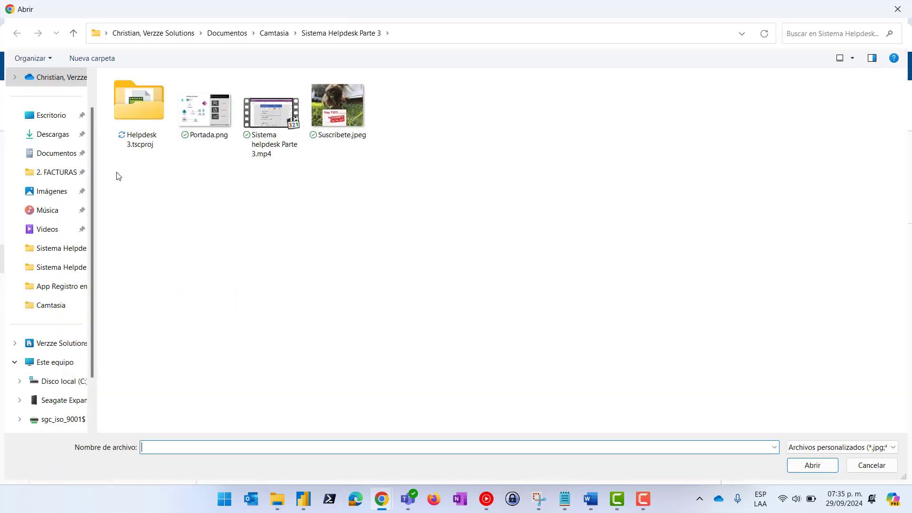
{"action": "left_click", "coordinate": [42, 209]}
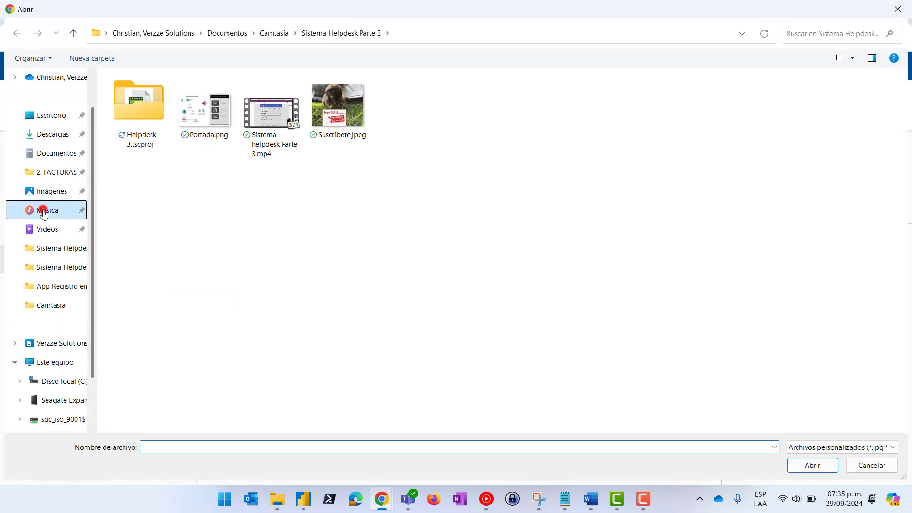
{"action": "left_click", "coordinate": [54, 135]}
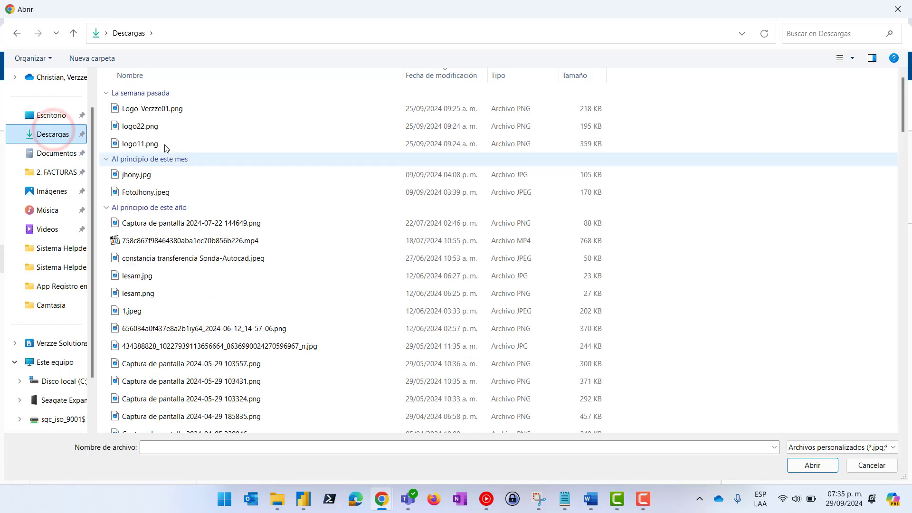
{"action": "double_click", "coordinate": [149, 109]}
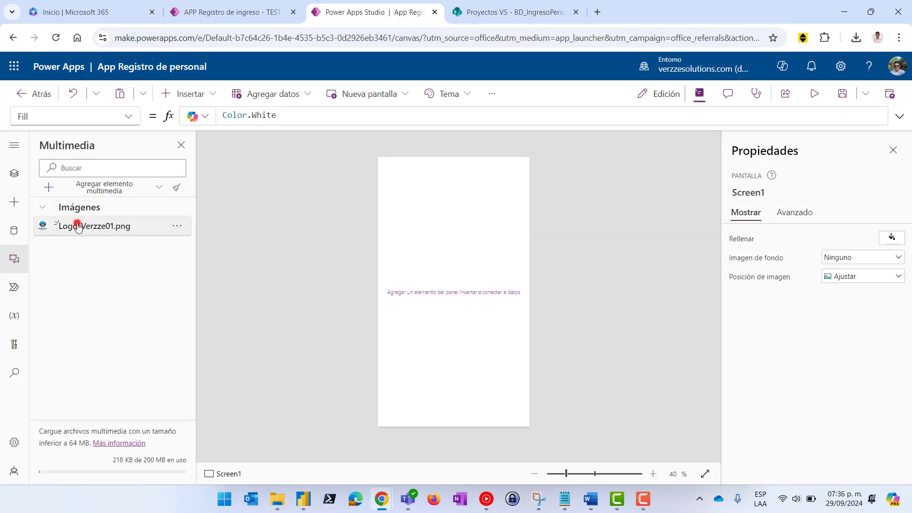
Place the Logo-Verzze01 image on Screen1 near the top centre
{"action": "left_click_drag", "start_coordinate": [76, 227], "coordinate": [454, 264]}
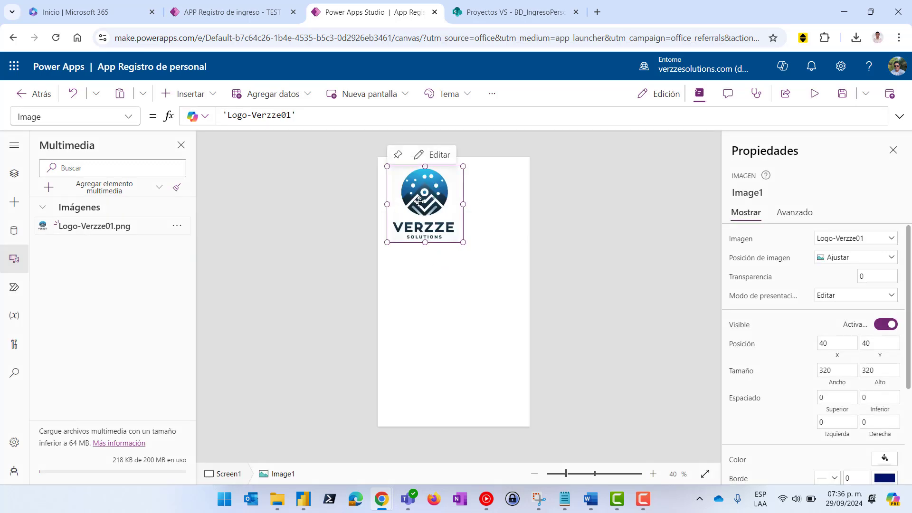
{"action": "left_click_drag", "start_coordinate": [417, 200], "coordinate": [452, 227]}
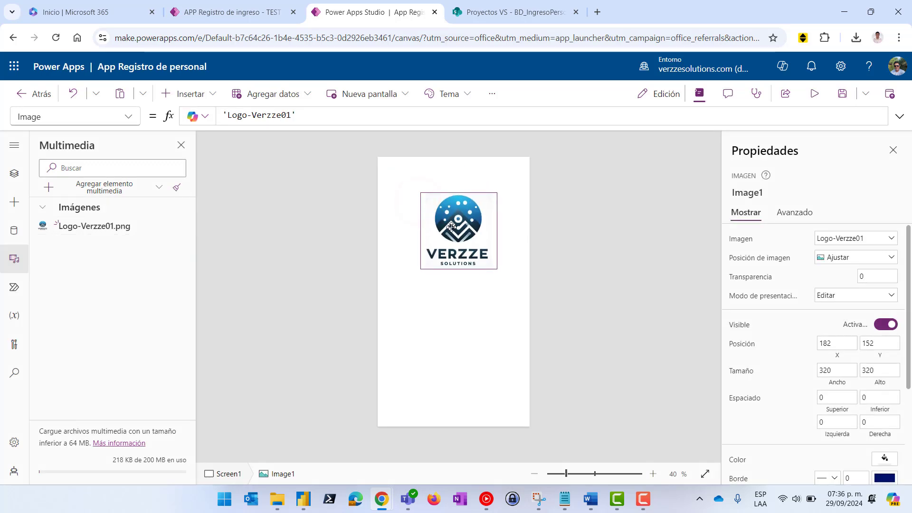
{"action": "key", "text": "Left"}
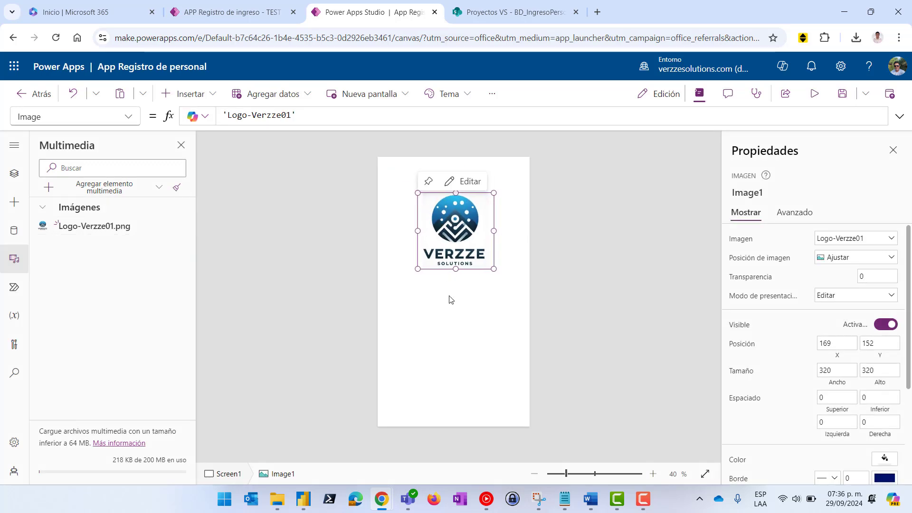
{"action": "left_click", "coordinate": [587, 264]}
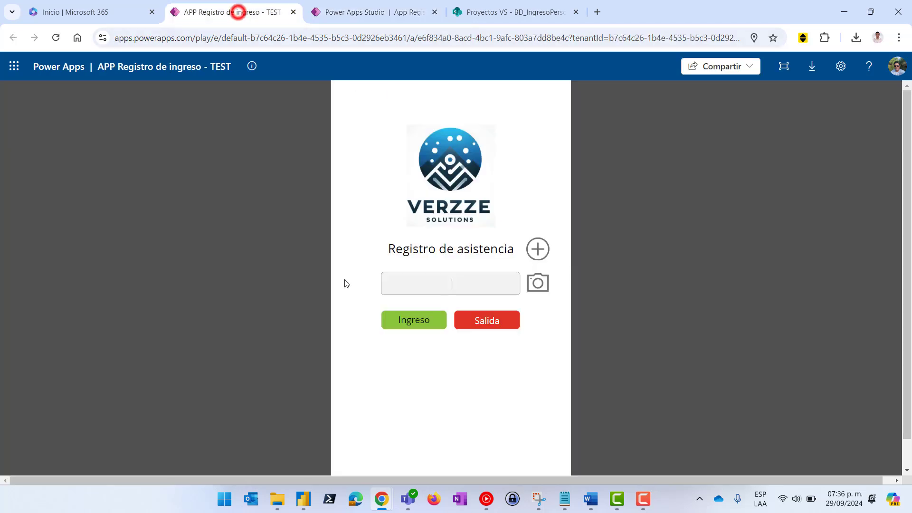
{"action": "left_click", "coordinate": [234, 12]}
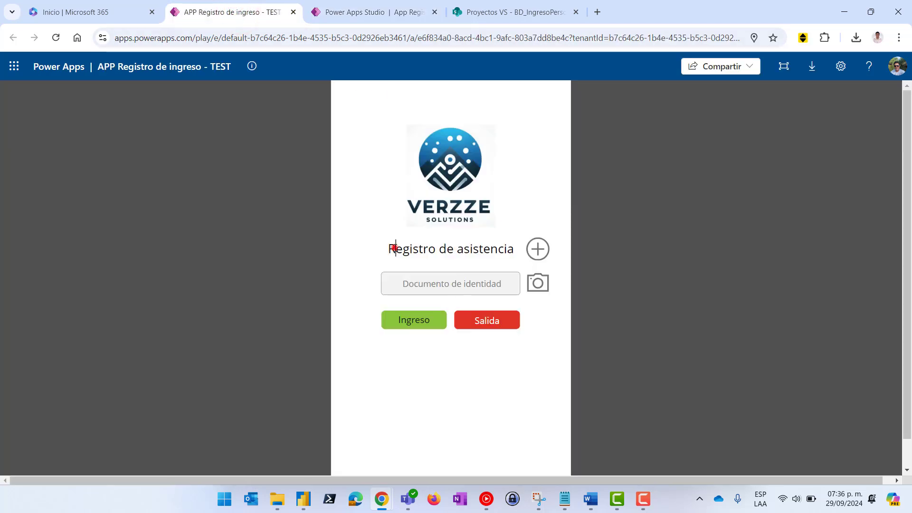
Insert a text label below the logo and type 'Registro de asistencia' as its text
{"action": "left_click_drag", "start_coordinate": [395, 247], "coordinate": [393, 248]}
{"action": "left_click", "coordinate": [350, 12]}
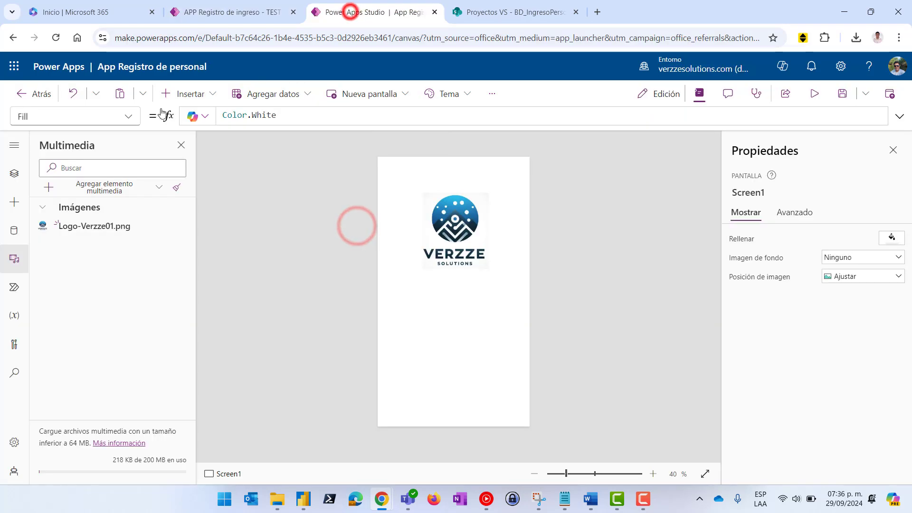
{"action": "left_click", "coordinate": [206, 94]}
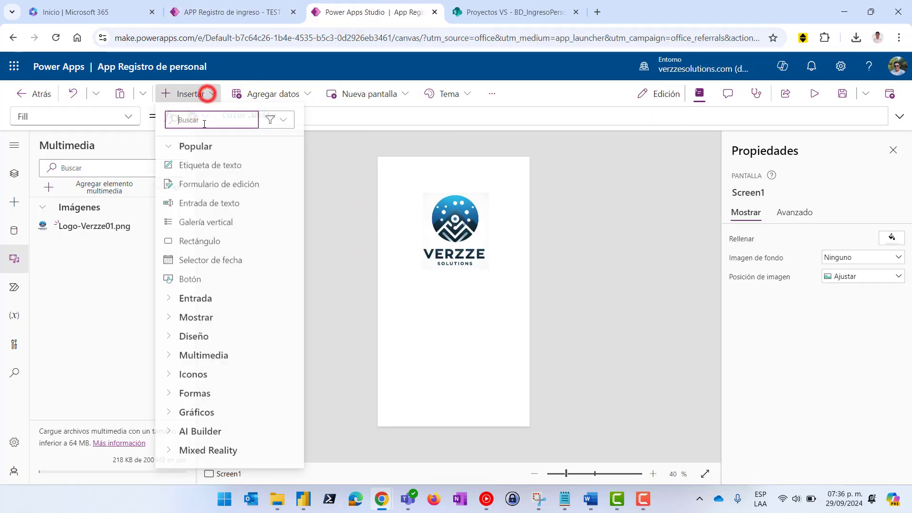
{"action": "left_click", "coordinate": [216, 166]}
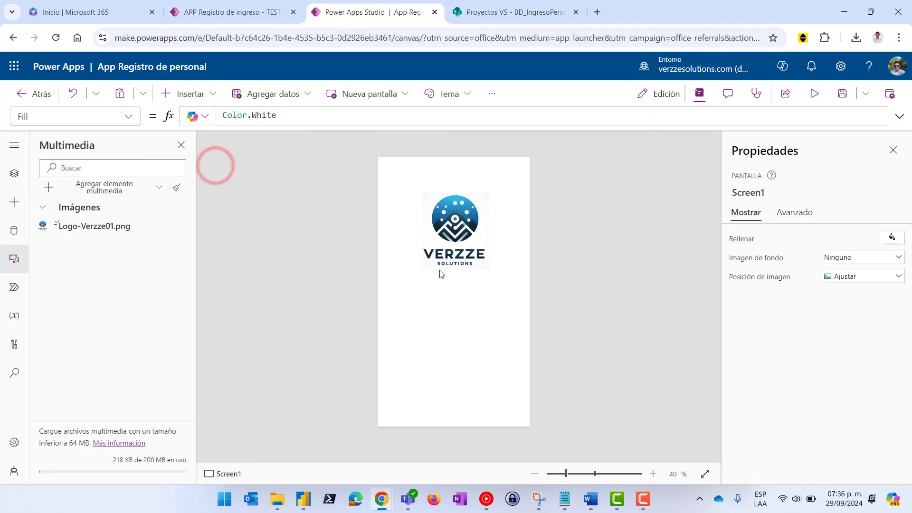
{"action": "left_click_drag", "start_coordinate": [428, 174], "coordinate": [437, 276]}
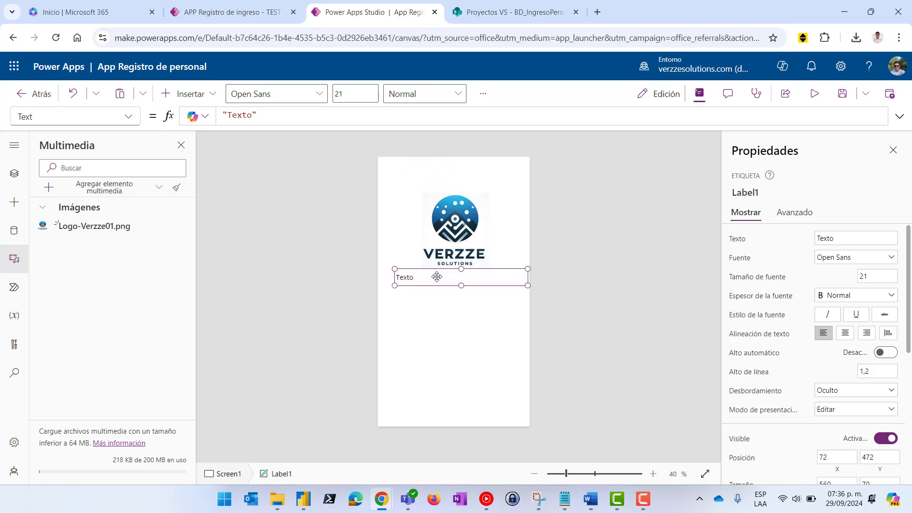
{"action": "double_click", "coordinate": [436, 276]}
{"action": "type", "text": "rEGISTRO D"}
{"action": "type", "text": "stro de"}
{"action": "type", "text": " asistencia"}
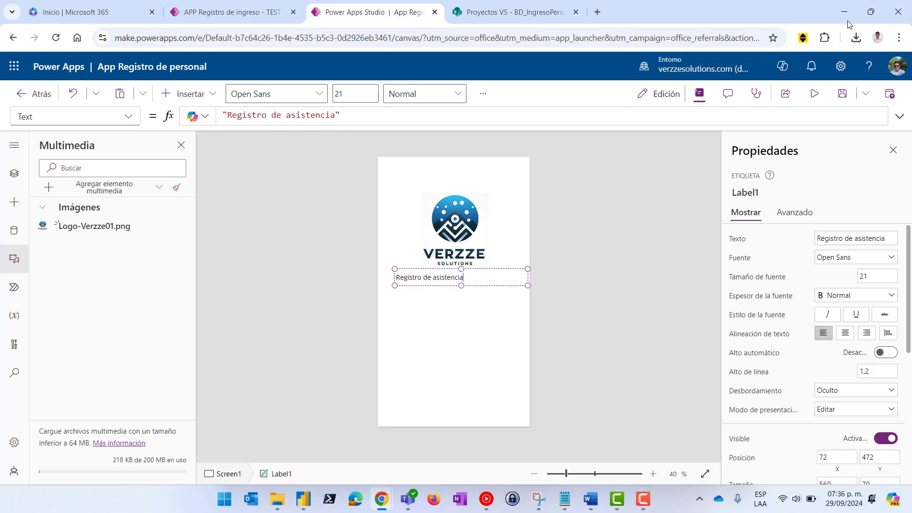
{"action": "left_click", "coordinate": [448, 292]}
{"action": "left_click", "coordinate": [451, 279]}
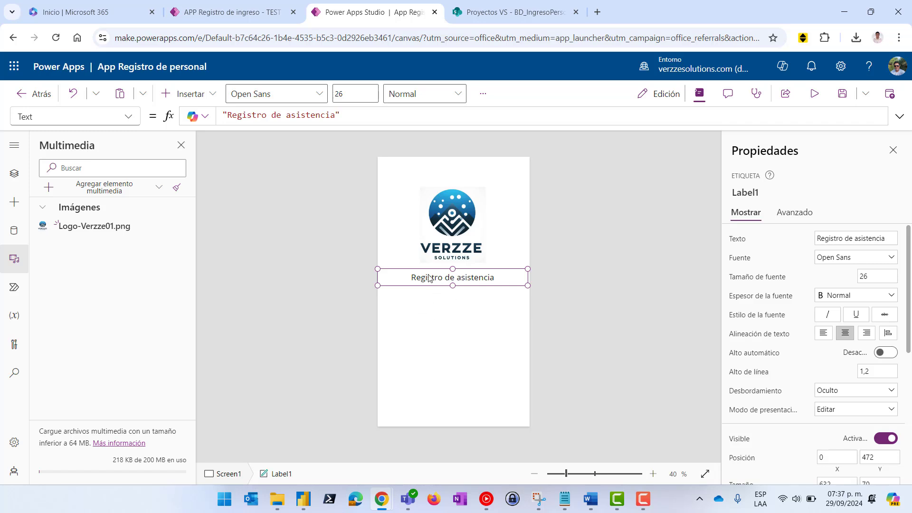
{"action": "left_click", "coordinate": [193, 94]}
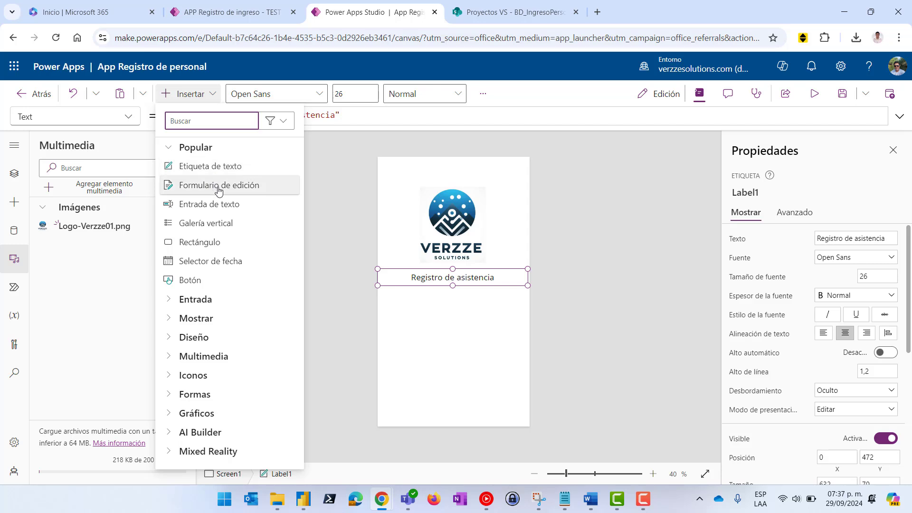
Insert a text input under the title and narrow it from both sides
{"action": "left_click", "coordinate": [216, 205]}
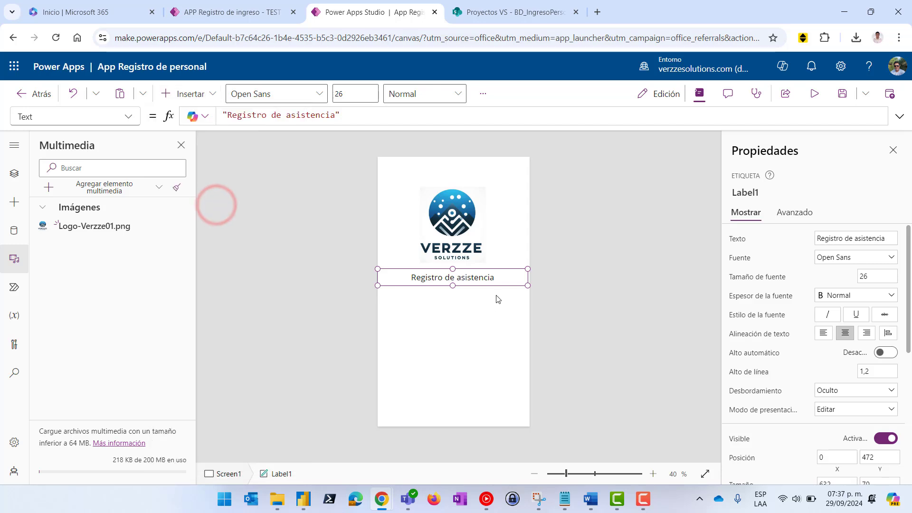
{"action": "left_click_drag", "start_coordinate": [442, 173], "coordinate": [457, 293]}
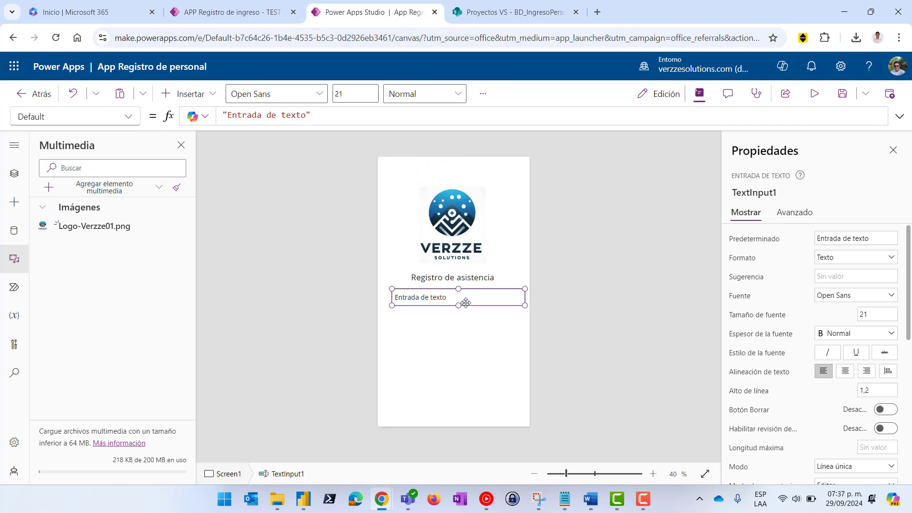
{"action": "left_click_drag", "start_coordinate": [524, 297], "coordinate": [498, 297]}
{"action": "left_click_drag", "start_coordinate": [392, 304], "coordinate": [413, 305]}
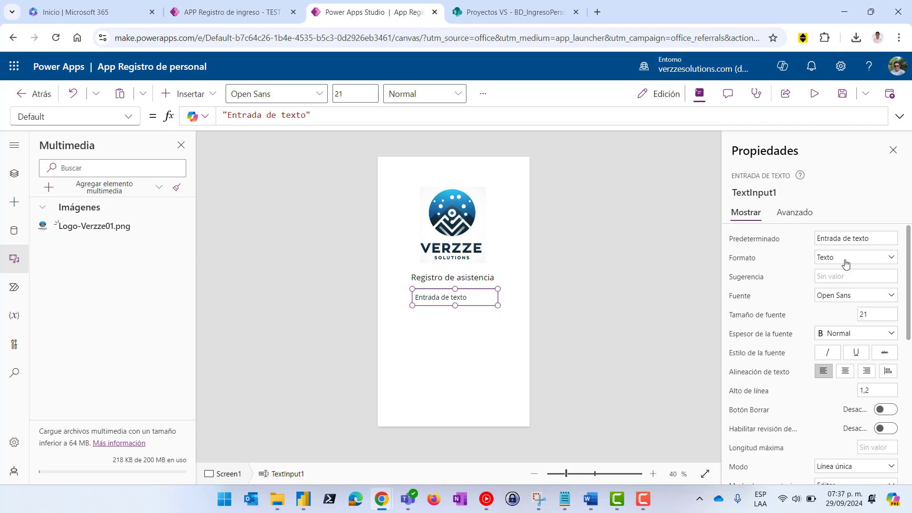
Keep the input format as Texto and set the hint to 'Documento de identidad'
{"action": "left_click", "coordinate": [879, 239]}
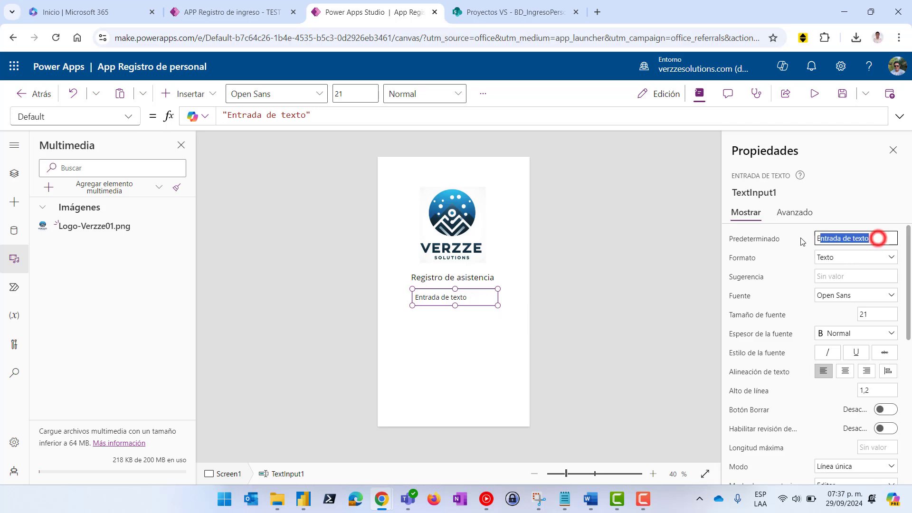
{"action": "left_click", "coordinate": [846, 258]}
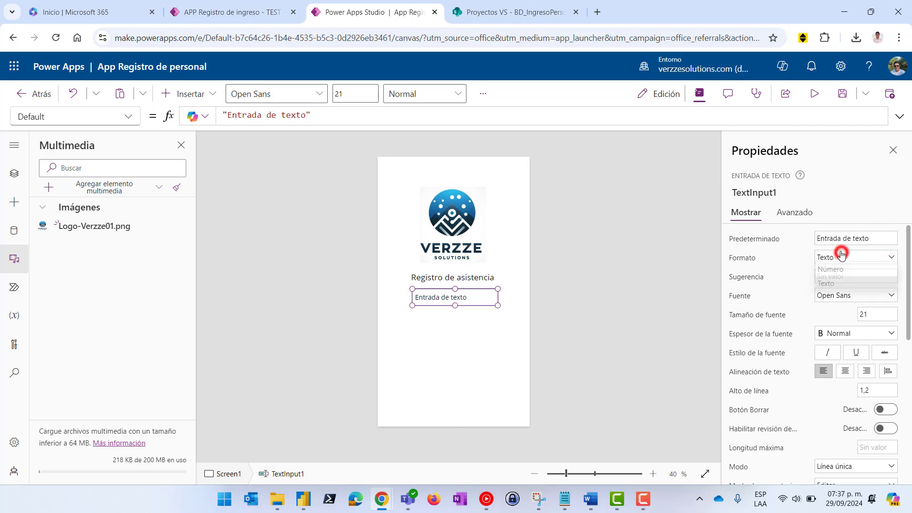
{"action": "left_click", "coordinate": [788, 263]}
{"action": "left_click", "coordinate": [845, 275]}
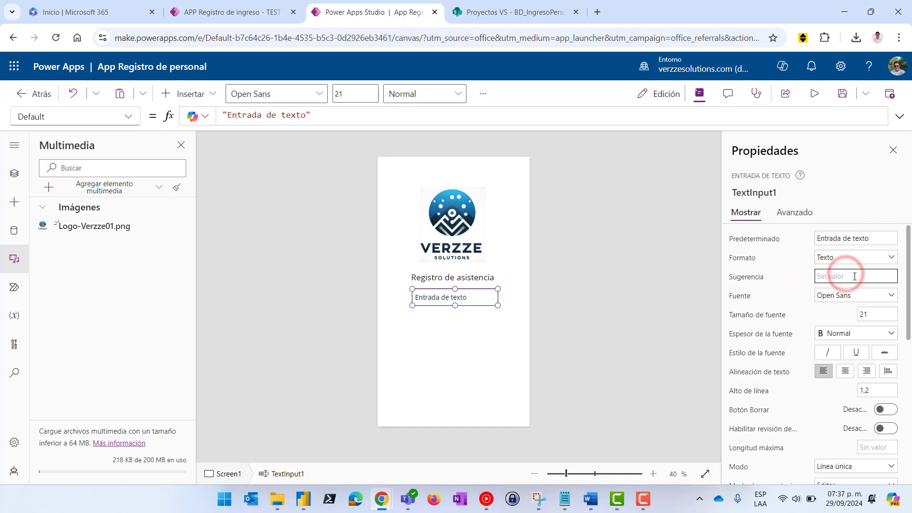
{"action": "type", "text": "d"}
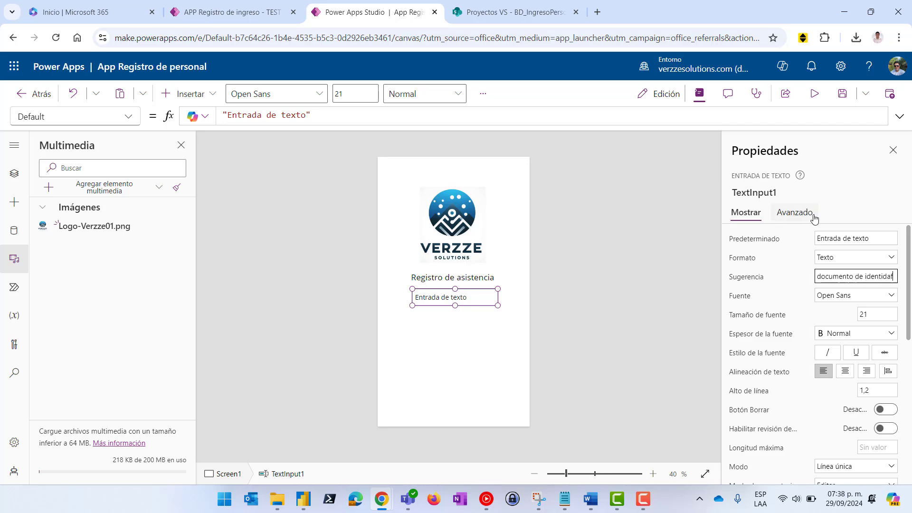
{"action": "type", "text": "ocumento de identidad"}
{"action": "left_click", "coordinate": [786, 296]}
{"action": "left_click", "coordinate": [602, 296]}
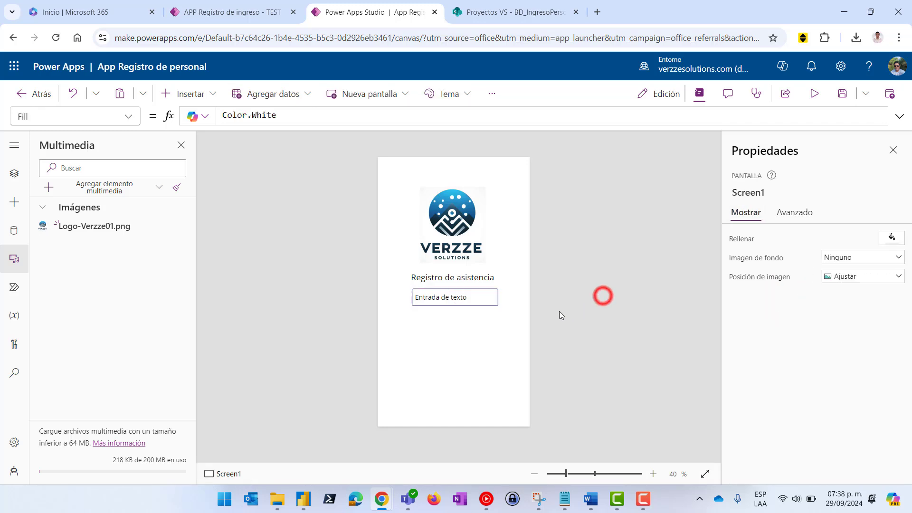
{"action": "left_click", "coordinate": [464, 297]}
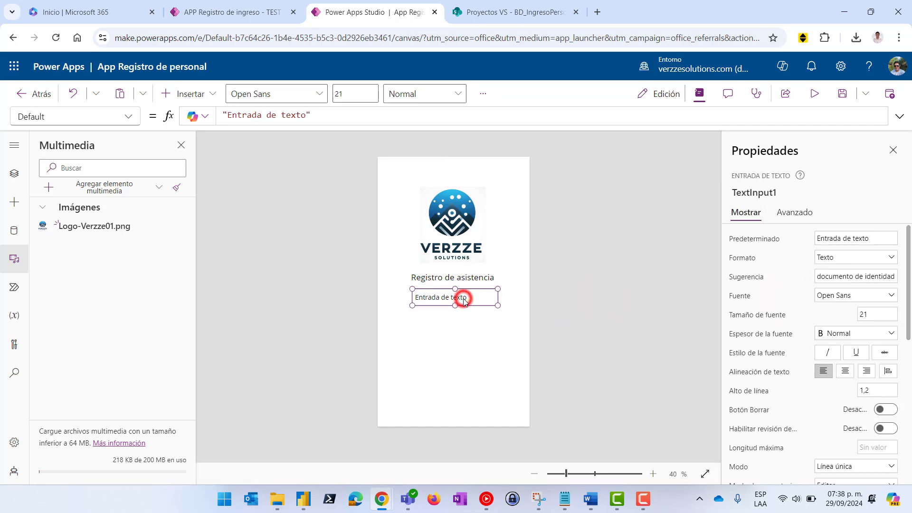
{"action": "left_click", "coordinate": [823, 276]}
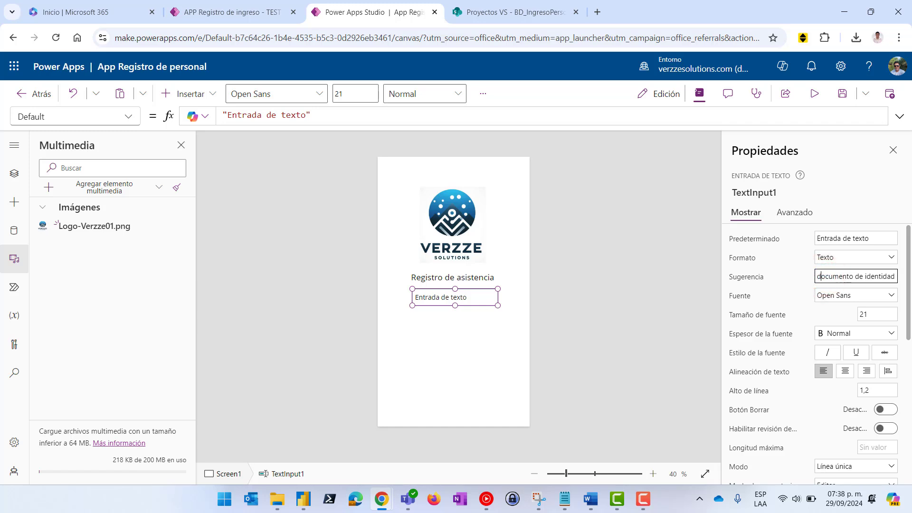
{"action": "key", "text": "BackSpace"}
{"action": "type", "text": "D"}
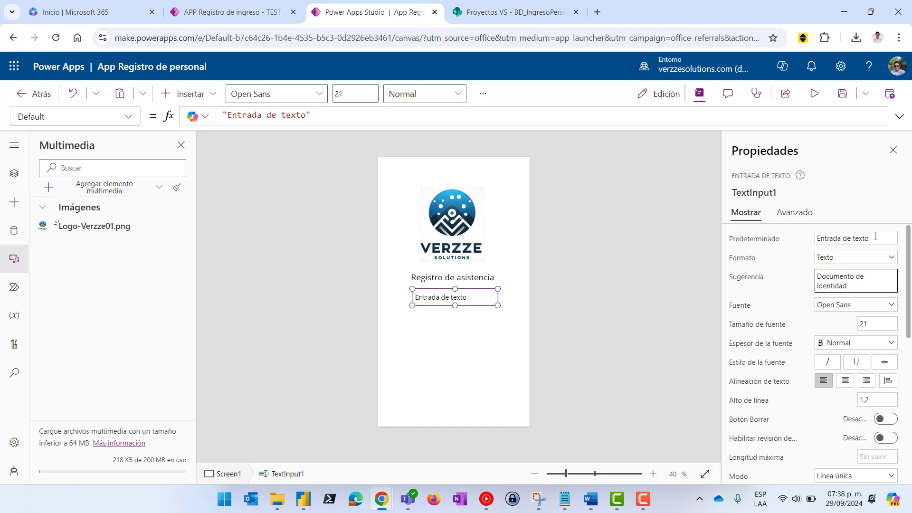
Clear the input's default text 'Entrada de texto' so it starts empty
{"action": "triple_click", "coordinate": [876, 236]}
{"action": "key", "text": "BackSpace"}
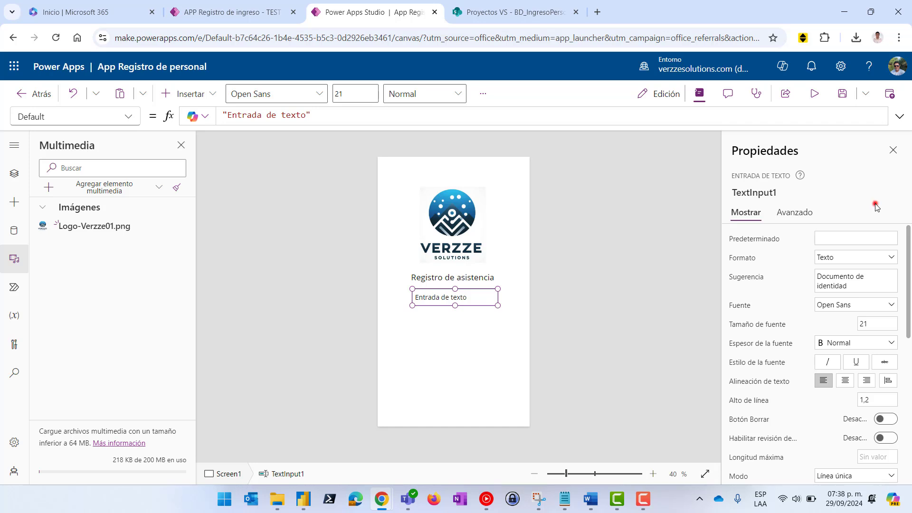
{"action": "left_click", "coordinate": [876, 207]}
{"action": "left_click", "coordinate": [655, 303]}
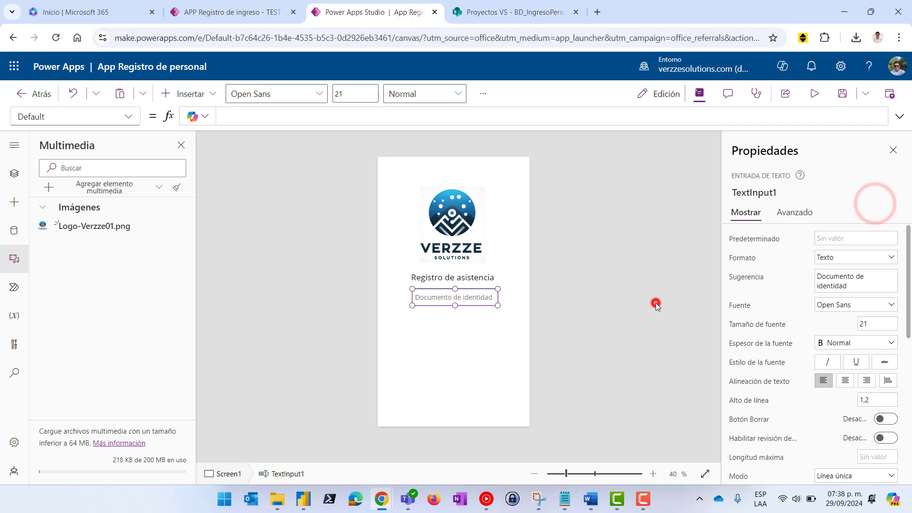
{"action": "left_click", "coordinate": [444, 295]}
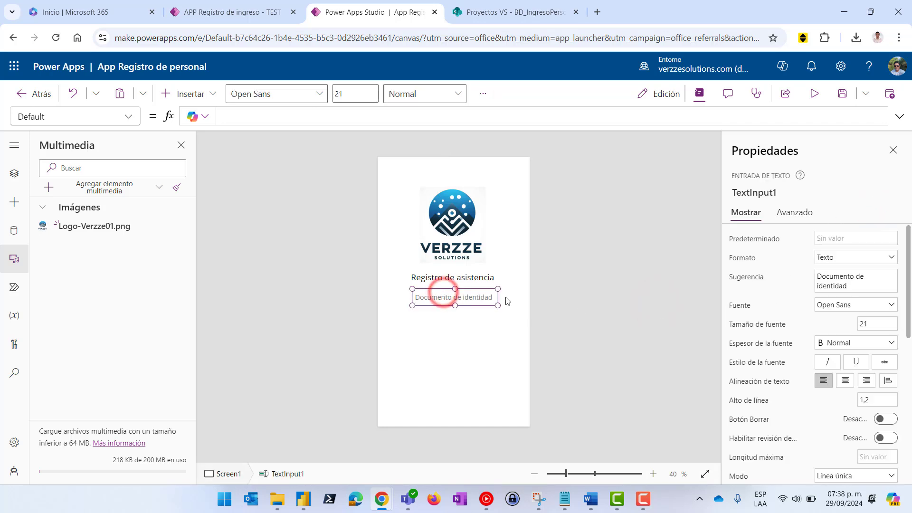
{"action": "left_click", "coordinate": [587, 307]}
{"action": "left_click", "coordinate": [455, 297]}
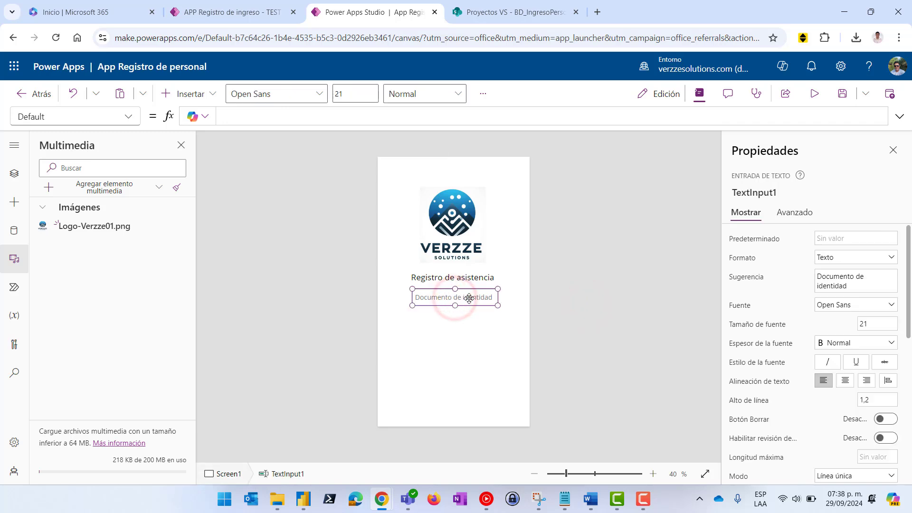
{"action": "left_click", "coordinate": [580, 304]}
{"action": "left_click", "coordinate": [462, 298]}
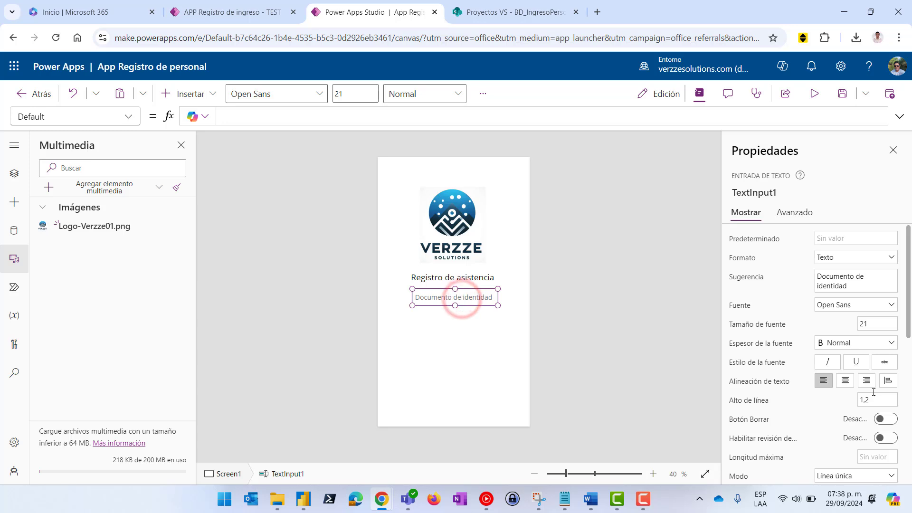
{"action": "scroll", "coordinate": [873, 392], "scroll_direction": "down", "scroll_amount": 6}
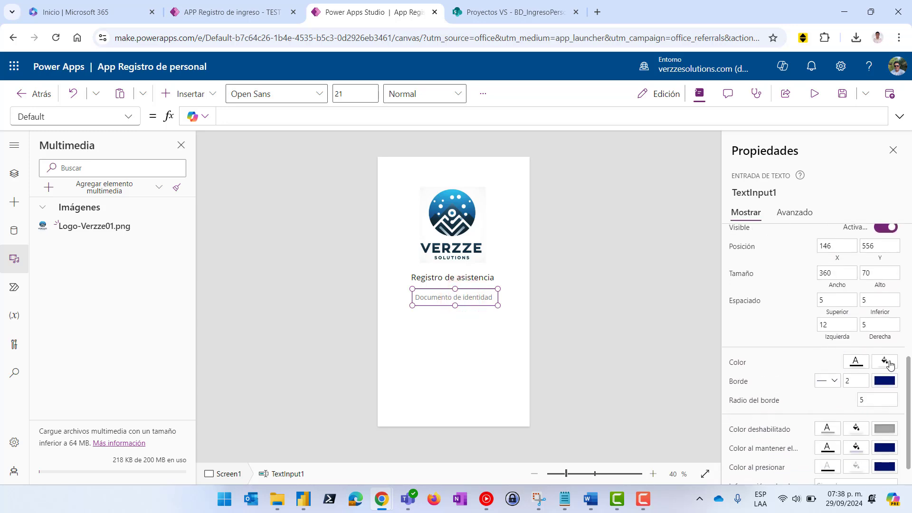
Give the Documento de identidad input a light grey fill
{"action": "left_click", "coordinate": [886, 362]}
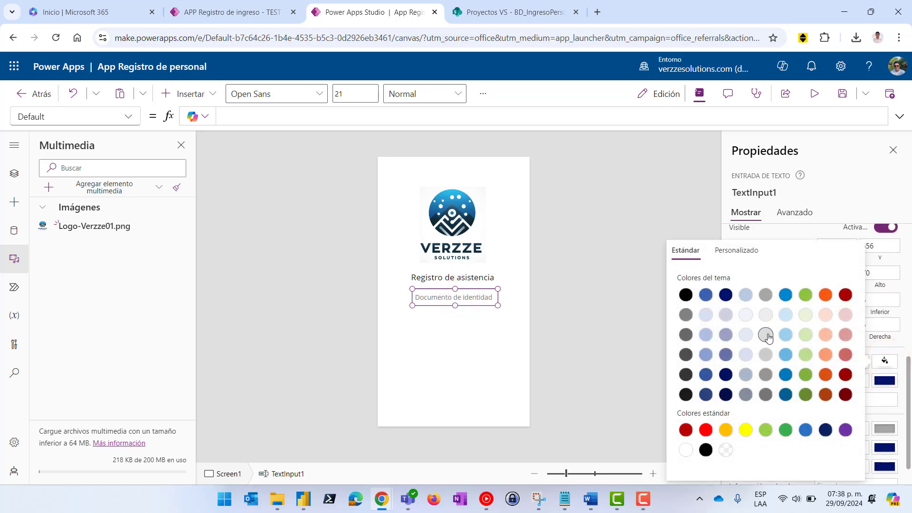
{"action": "left_click", "coordinate": [765, 336]}
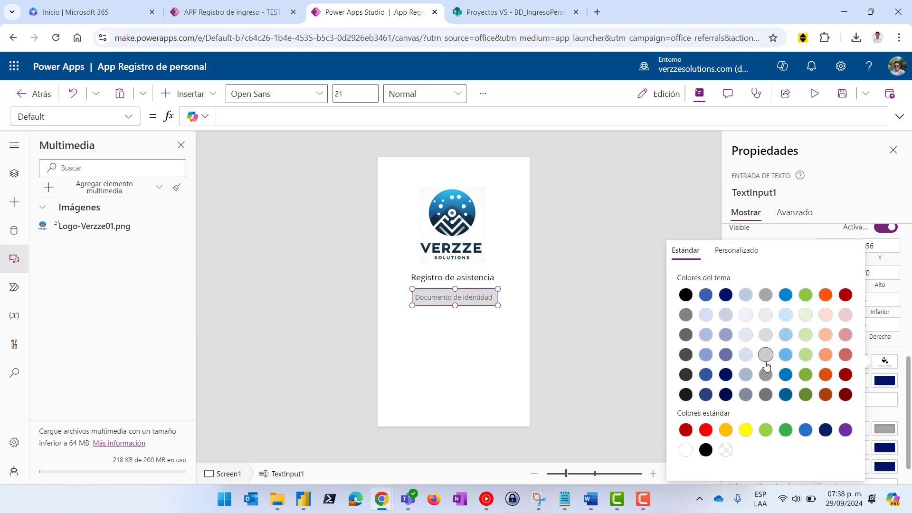
{"action": "left_click", "coordinate": [765, 314]}
{"action": "left_click", "coordinate": [587, 204]}
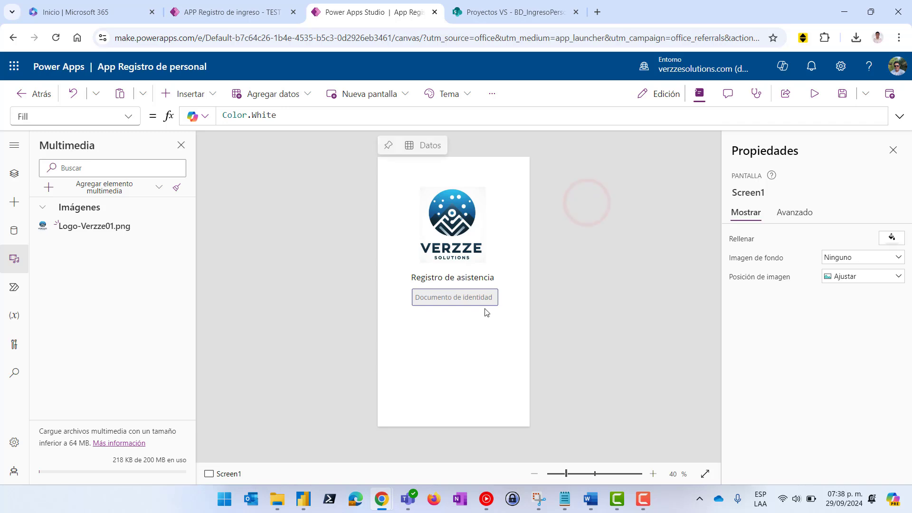
Preview the app, type 425 into the Documento de identidad field, then close the preview
{"action": "left_click", "coordinate": [814, 94]}
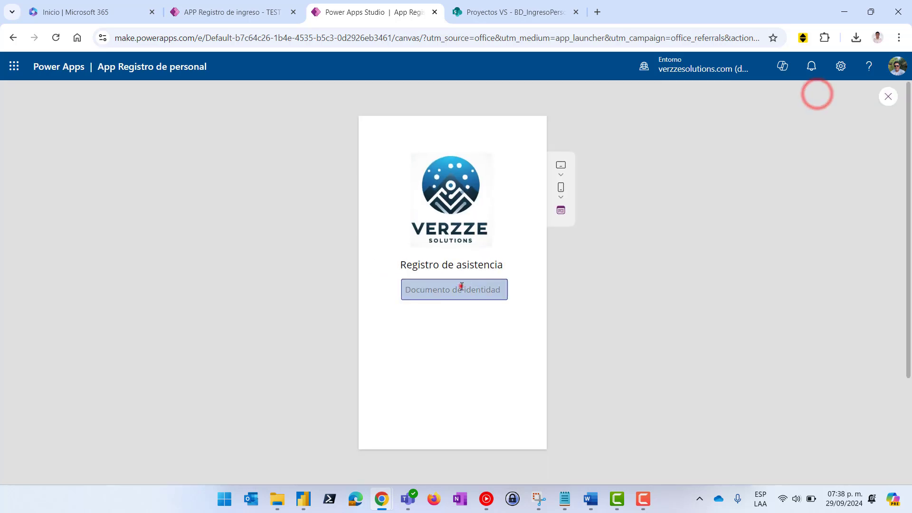
{"action": "left_click", "coordinate": [460, 287]}
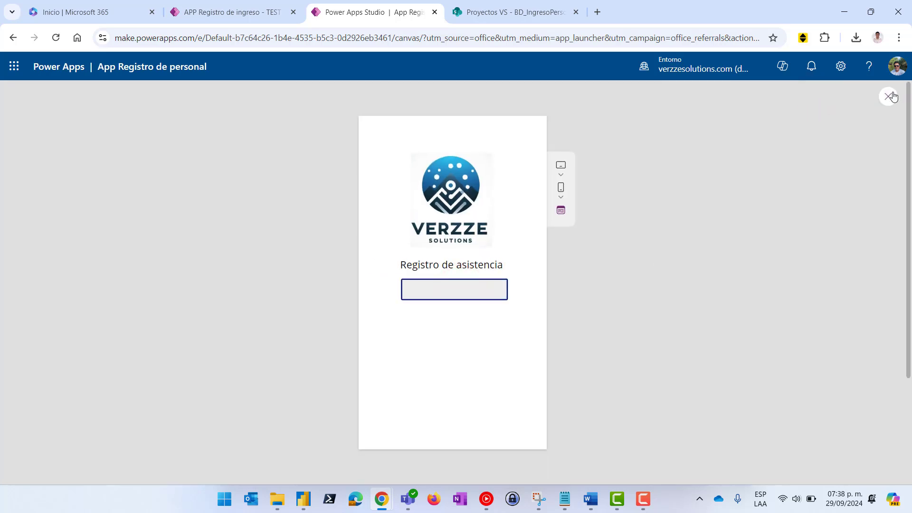
{"action": "type", "text": "425"}
{"action": "left_click", "coordinate": [885, 98]}
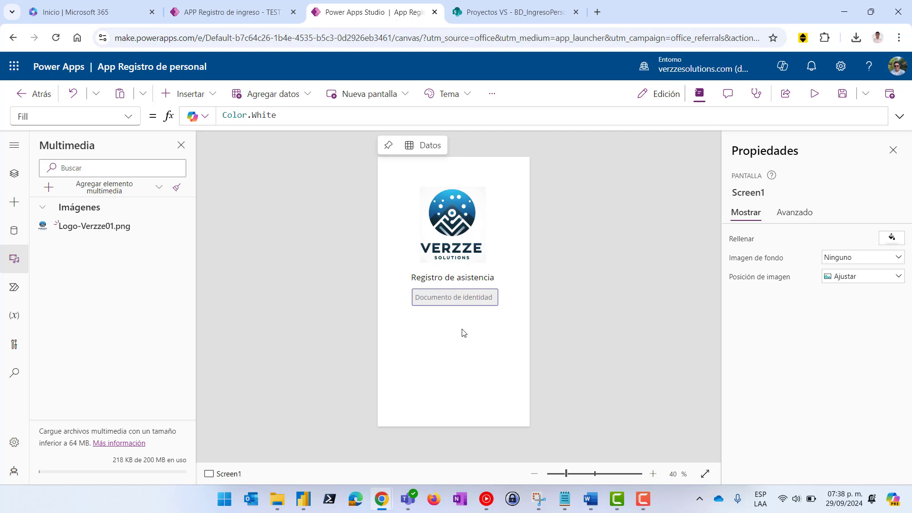
Add a button and place it below the Documento de identidad input
{"action": "left_click", "coordinate": [464, 304]}
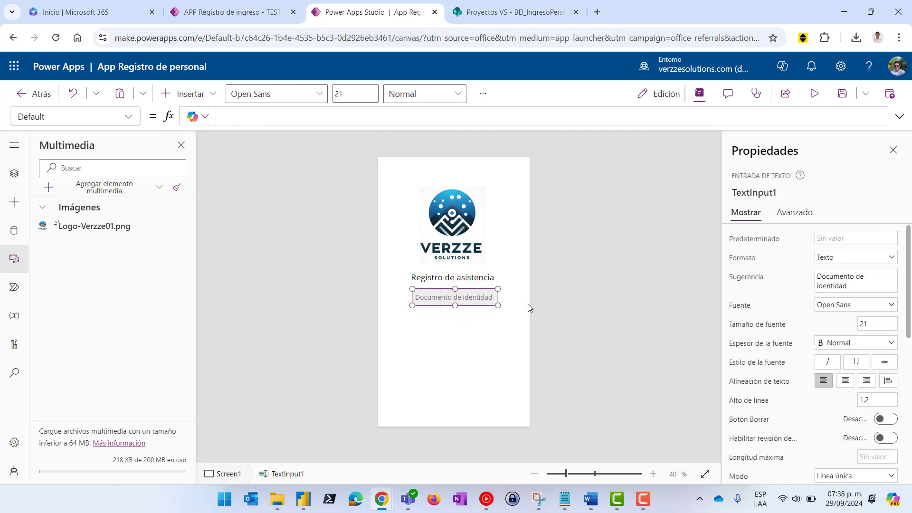
{"action": "left_click", "coordinate": [478, 282]}
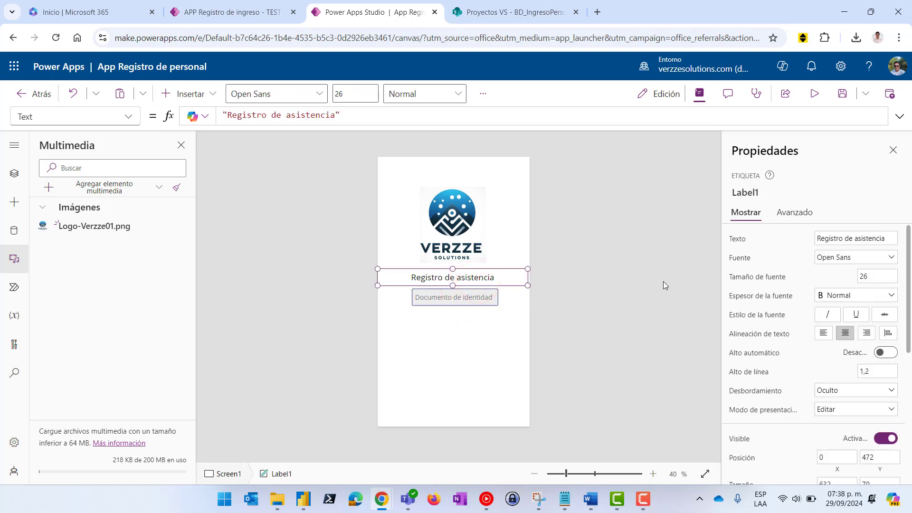
{"action": "left_click", "coordinate": [533, 309]}
{"action": "left_click", "coordinate": [204, 94]}
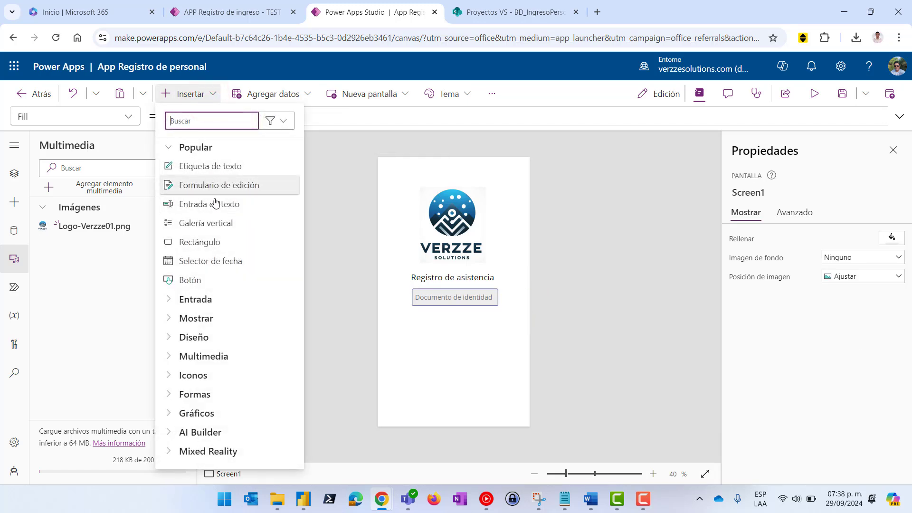
{"action": "left_click", "coordinate": [198, 279]}
{"action": "left_click_drag", "start_coordinate": [426, 176], "coordinate": [435, 326]}
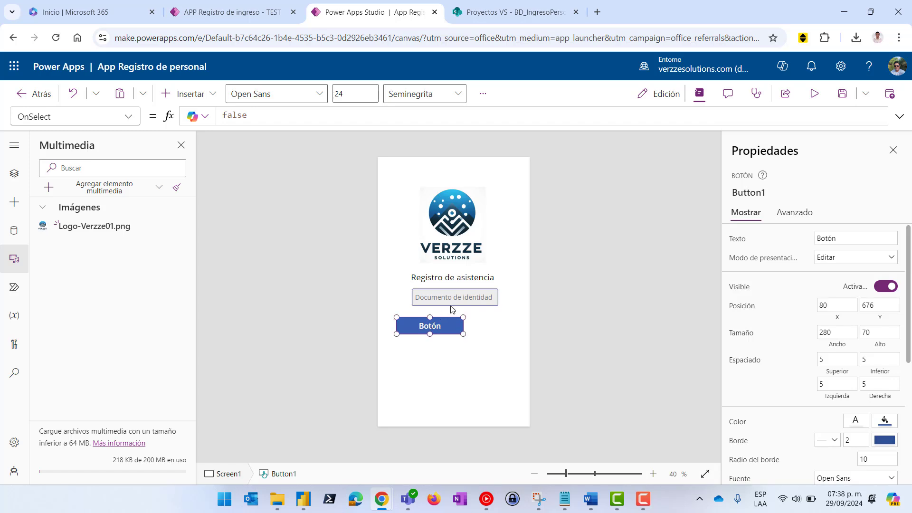
Widen the Documento de identidad input on both the left and right sides
{"action": "left_click", "coordinate": [452, 295]}
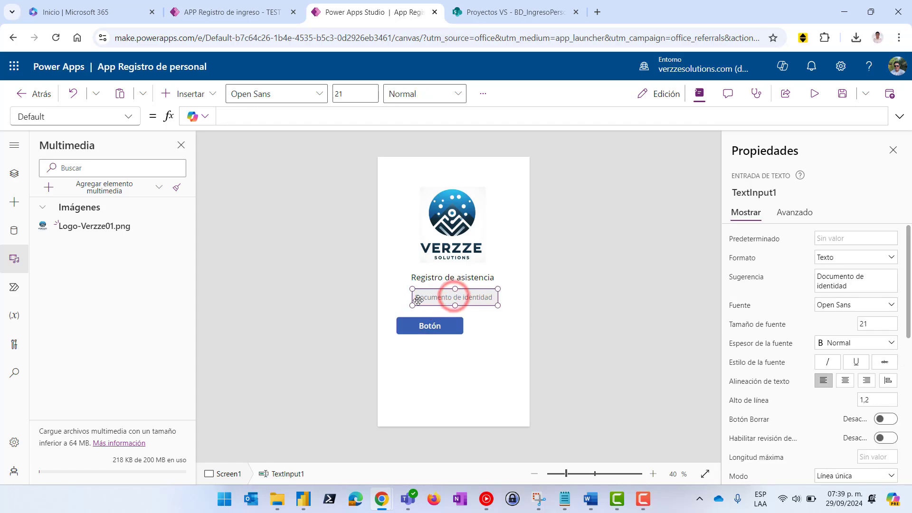
{"action": "scroll", "coordinate": [464, 294], "scroll_direction": "up", "scroll_amount": 5}
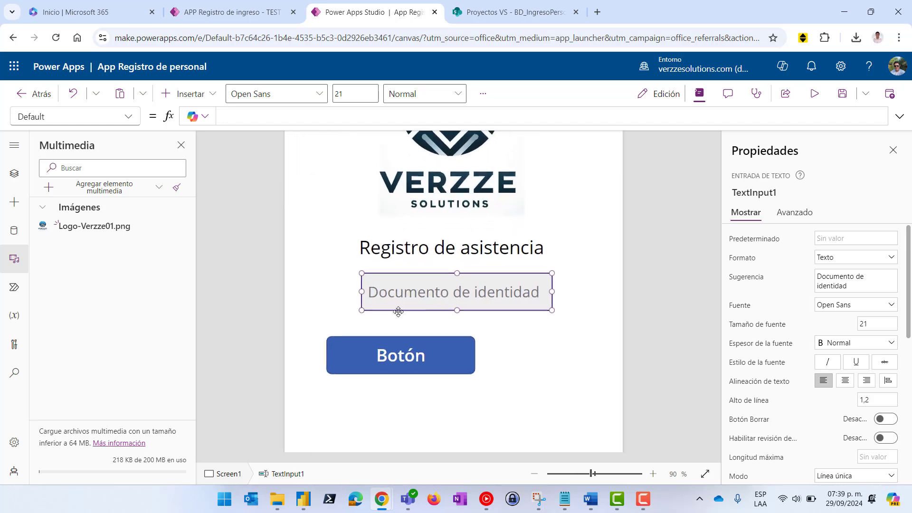
{"action": "left_click_drag", "start_coordinate": [361, 289], "coordinate": [349, 289]}
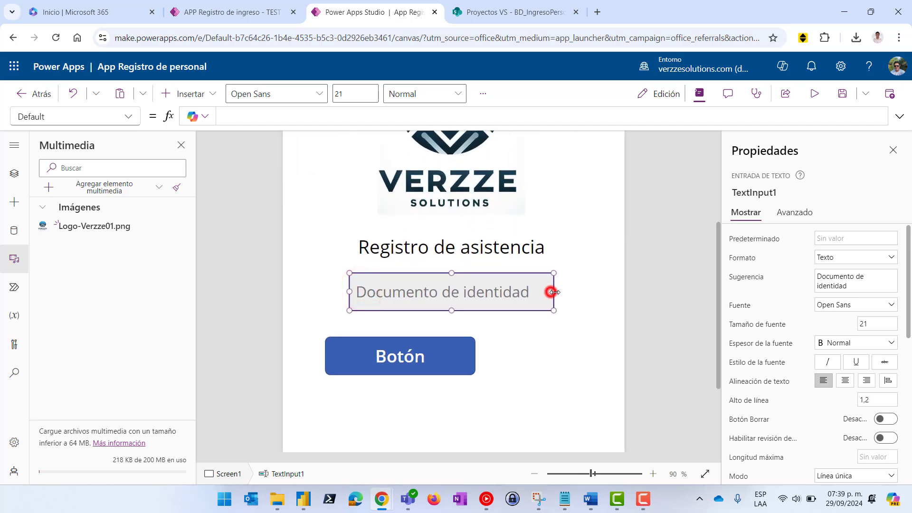
{"action": "left_click_drag", "start_coordinate": [552, 291], "coordinate": [557, 292]}
{"action": "left_click", "coordinate": [659, 304]}
Move the button up under the input and resize it to 172 × 43
{"action": "left_click", "coordinate": [411, 357]}
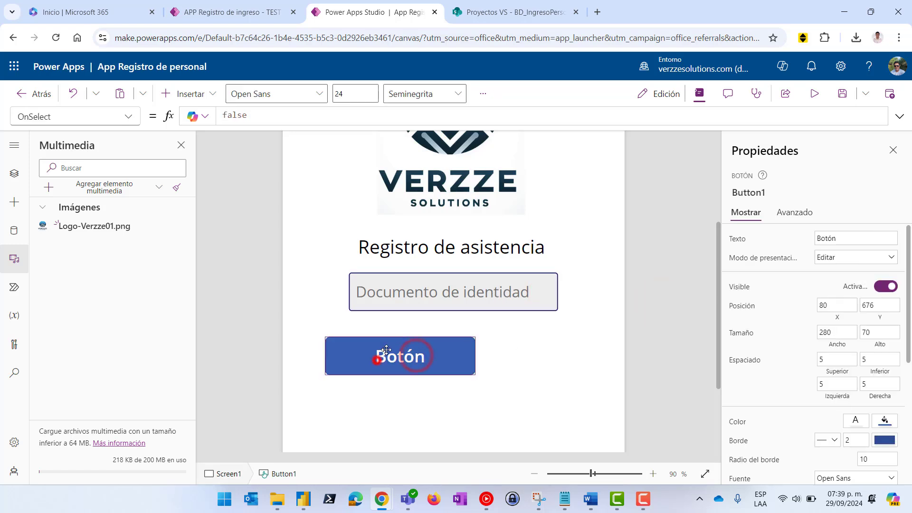
{"action": "left_click_drag", "start_coordinate": [380, 363], "coordinate": [404, 351]}
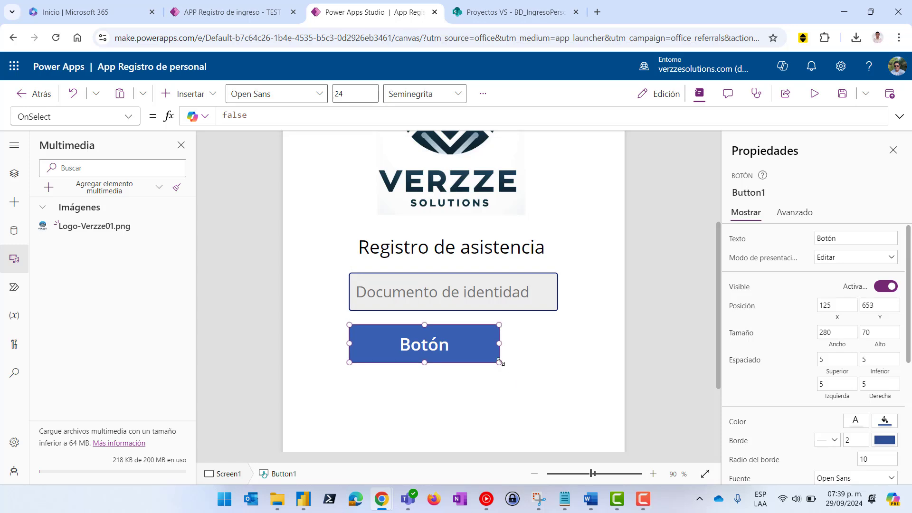
{"action": "left_click_drag", "start_coordinate": [499, 362], "coordinate": [434, 342]}
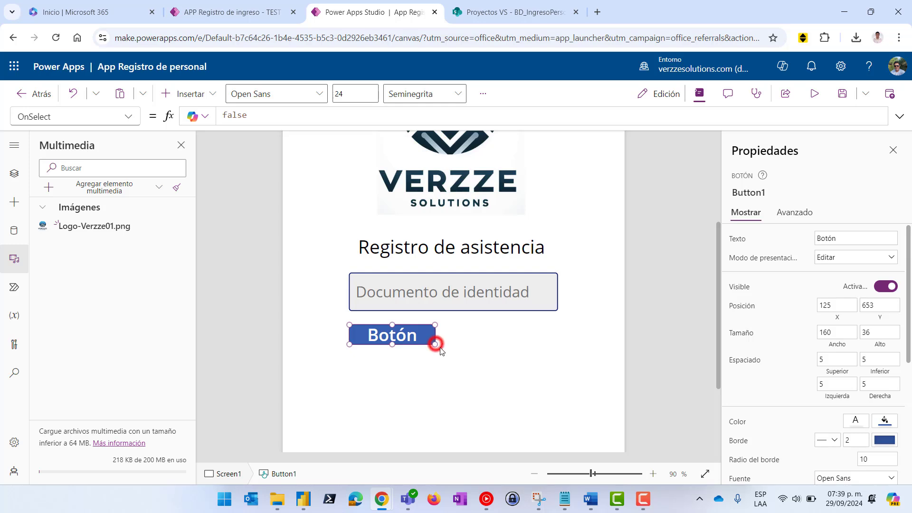
{"action": "left_click_drag", "start_coordinate": [435, 343], "coordinate": [444, 350]}
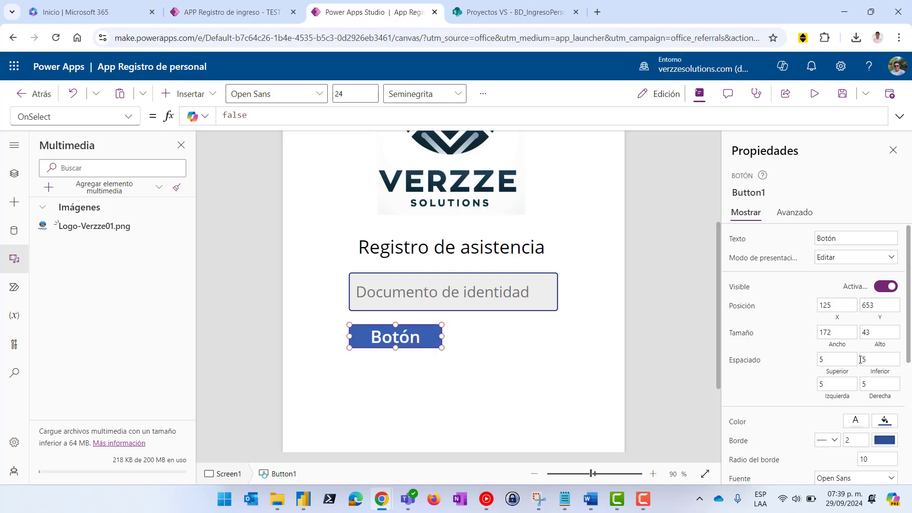
Fill the button light green, label it 'Ingreso' and set its font size to 15
{"action": "left_click", "coordinate": [884, 421]}
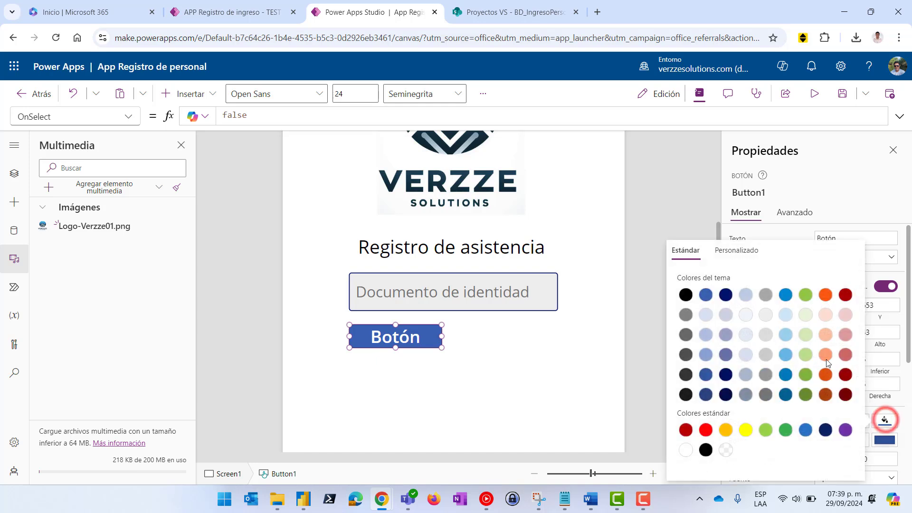
{"action": "left_click", "coordinate": [765, 430]}
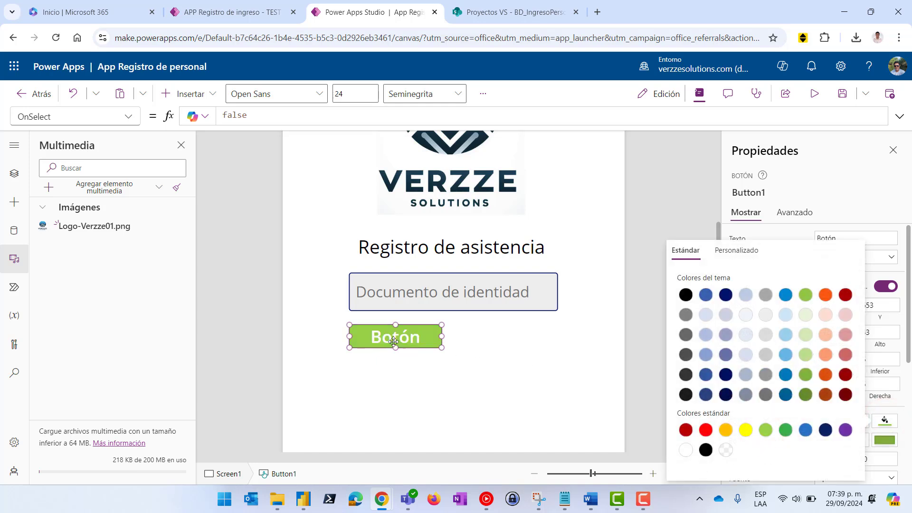
{"action": "double_click", "coordinate": [394, 337]}
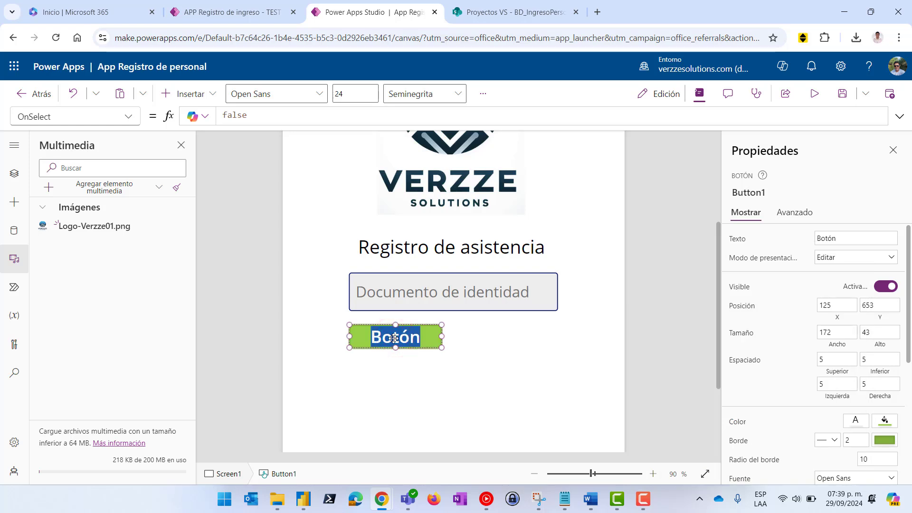
{"action": "type", "text": "Ingreso"}
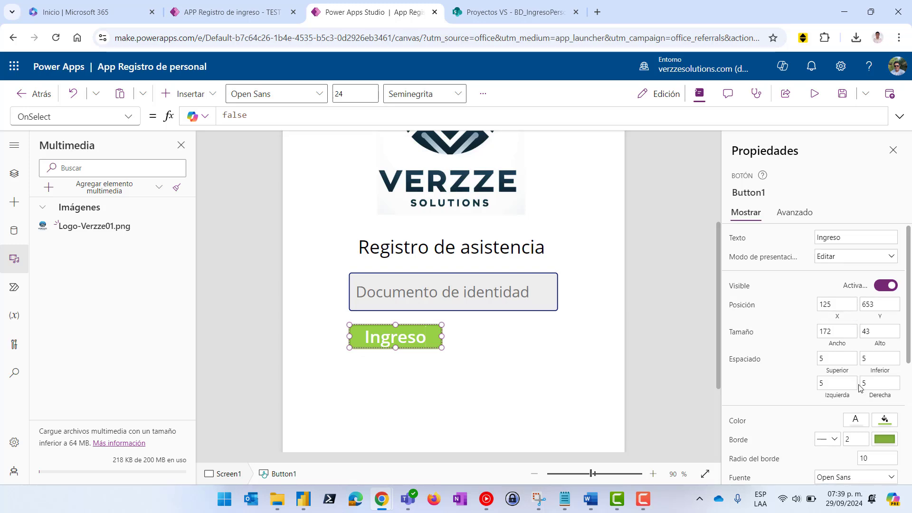
{"action": "scroll", "coordinate": [860, 361], "scroll_direction": "down", "scroll_amount": 3}
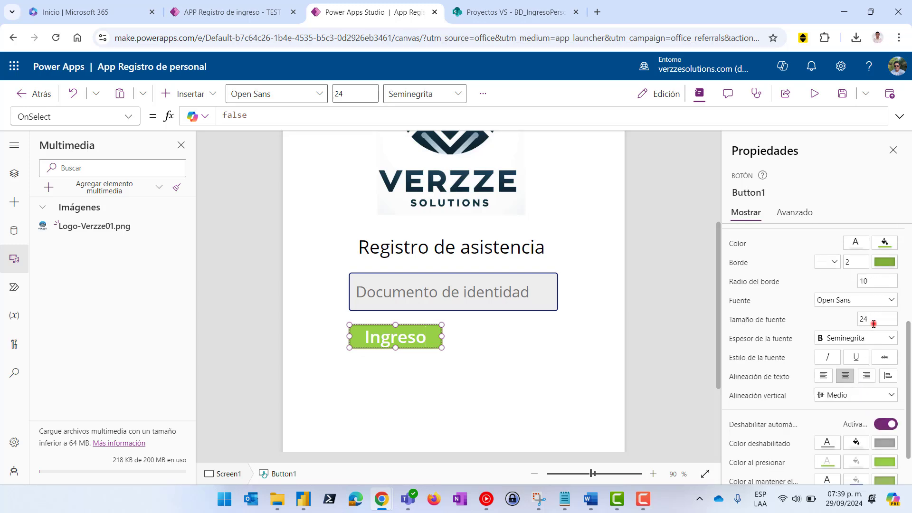
{"action": "double_click", "coordinate": [874, 323]}
{"action": "type", "text": "15"}
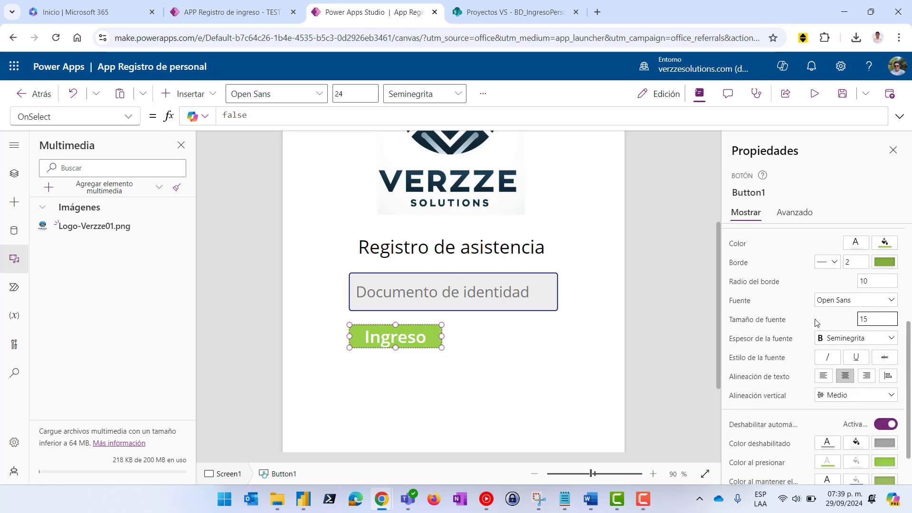
{"action": "left_click", "coordinate": [642, 303]}
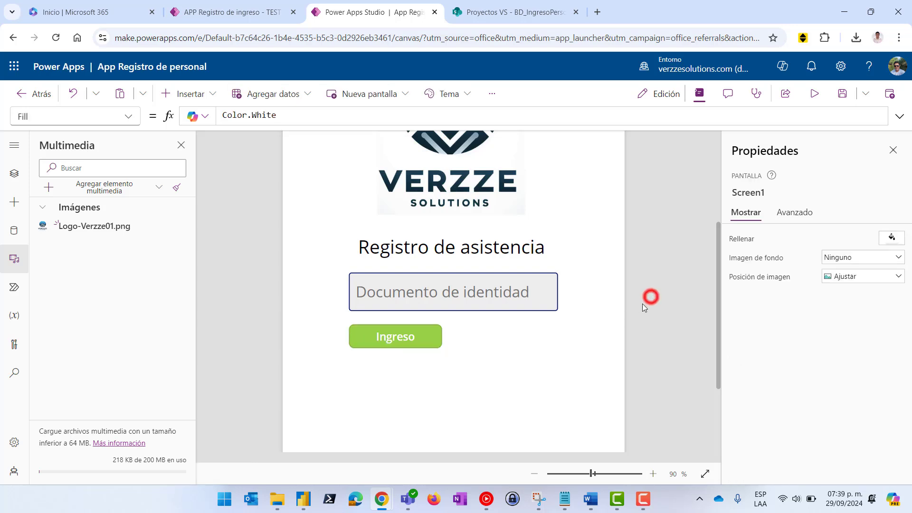
{"action": "left_click", "coordinate": [408, 338]}
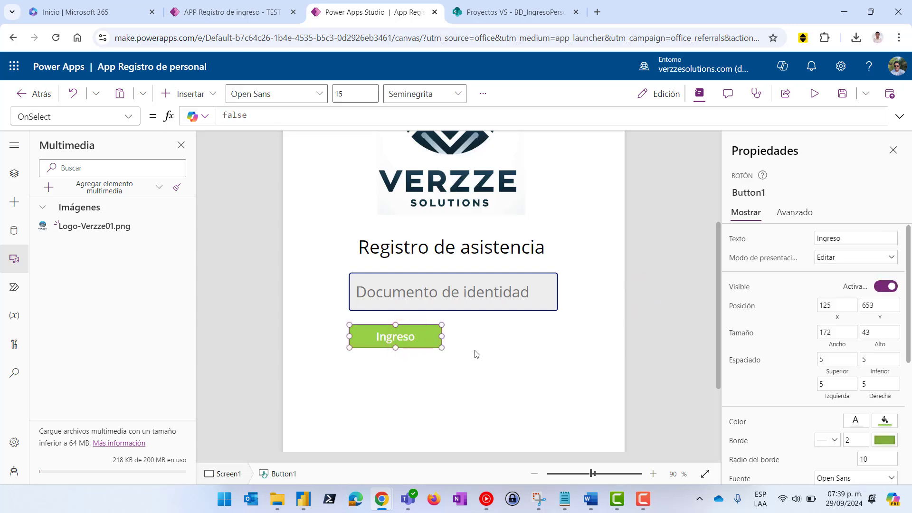
Delete the Ingreso button's hover fill formula
{"action": "scroll", "coordinate": [807, 361], "scroll_direction": "down", "scroll_amount": 5}
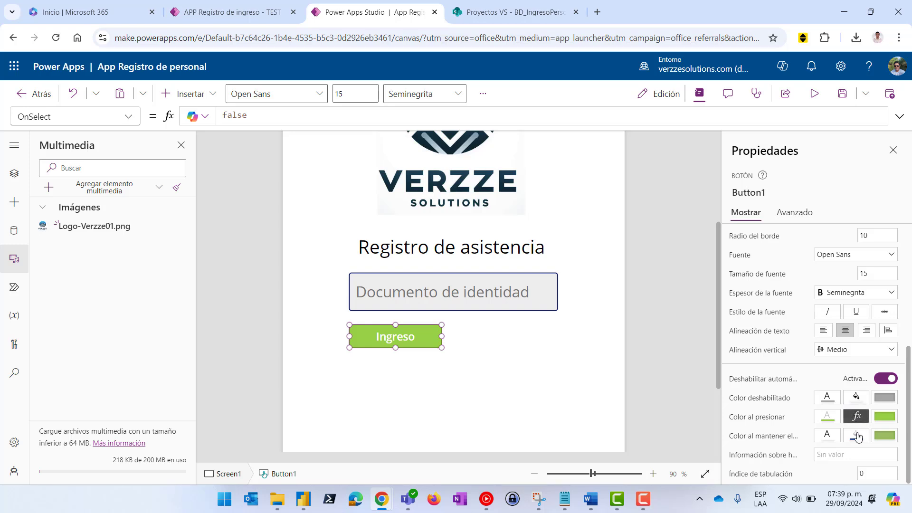
{"action": "left_click", "coordinate": [856, 436]}
{"action": "left_click_drag", "start_coordinate": [429, 114], "coordinate": [221, 115]}
{"action": "key", "text": "Delete"}
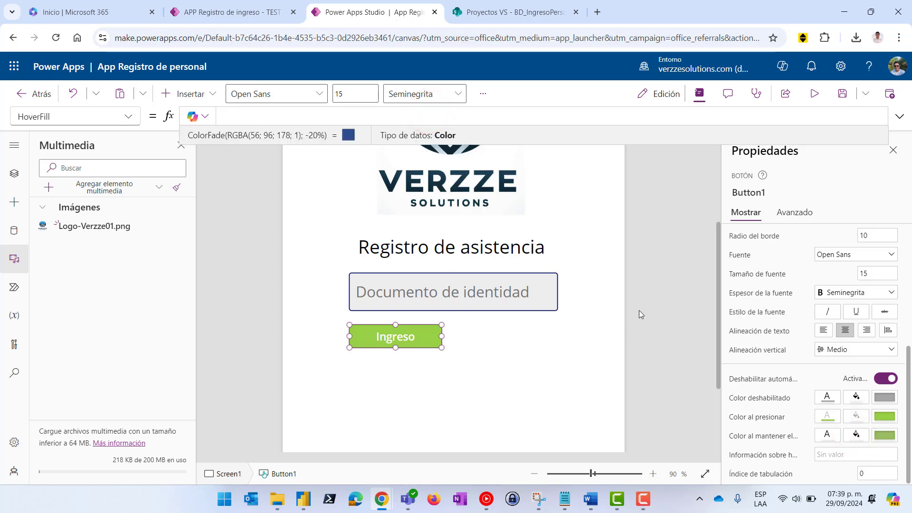
{"action": "left_click", "coordinate": [671, 311]}
Preview the app and press the Ingreso button to test it
{"action": "left_click", "coordinate": [807, 97]}
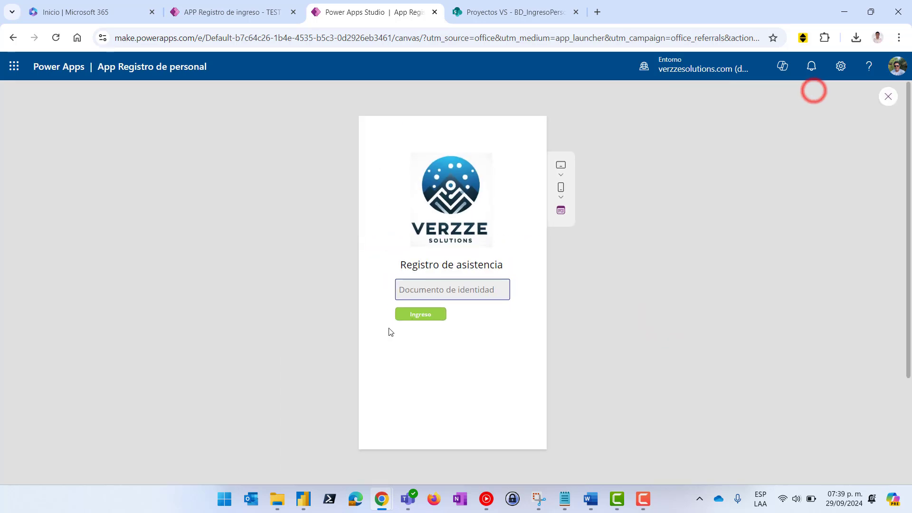
{"action": "left_click", "coordinate": [422, 317]}
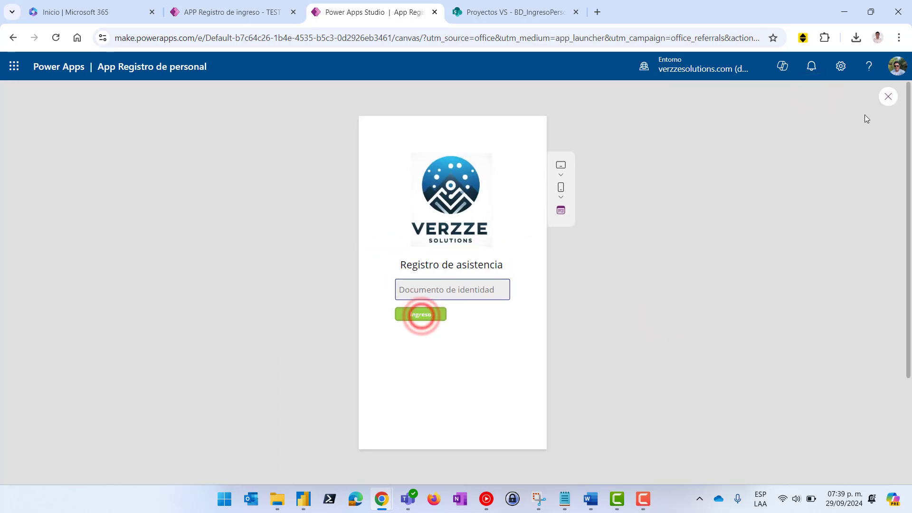
{"action": "left_click", "coordinate": [887, 97]}
{"action": "left_click", "coordinate": [391, 346]}
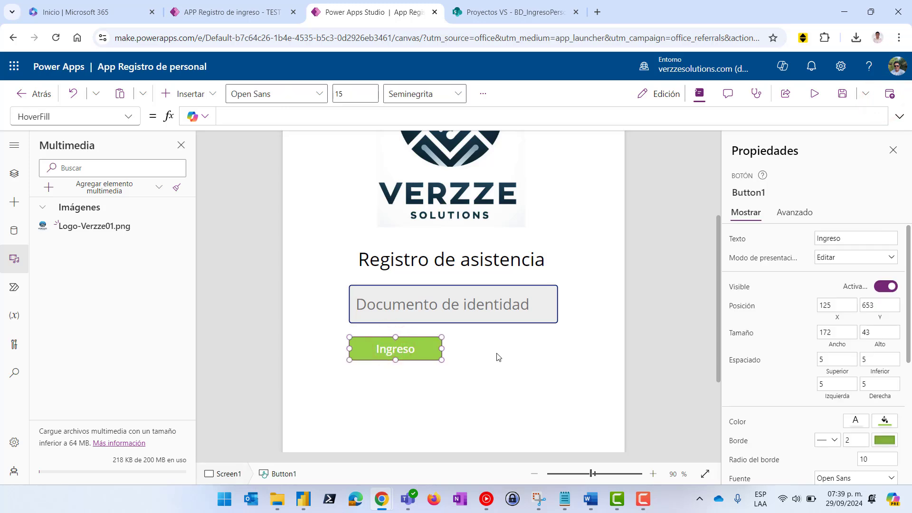
Duplicate the Ingreso button, move the copy to its right, and make it a red 'Salida' button
{"action": "key", "text": "ctrl+c"}
{"action": "key", "text": "ctrl+v"}
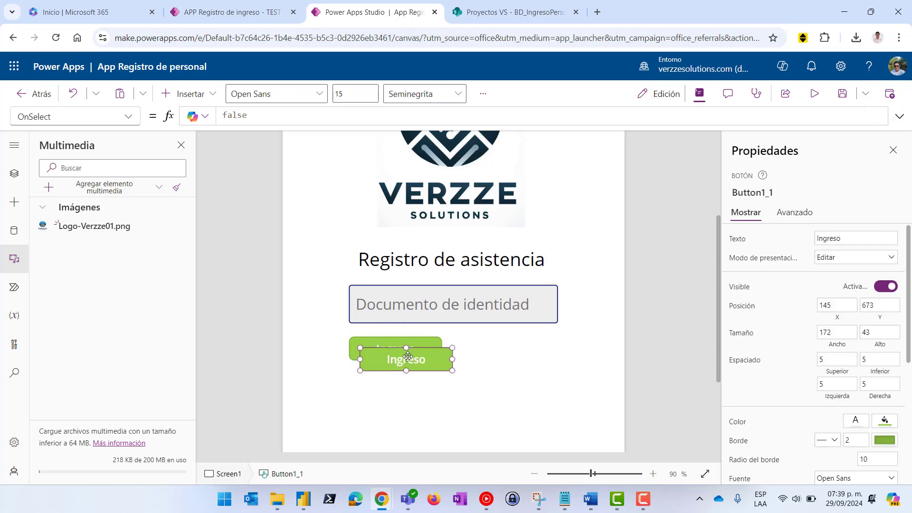
{"action": "left_click_drag", "start_coordinate": [413, 361], "coordinate": [518, 349]}
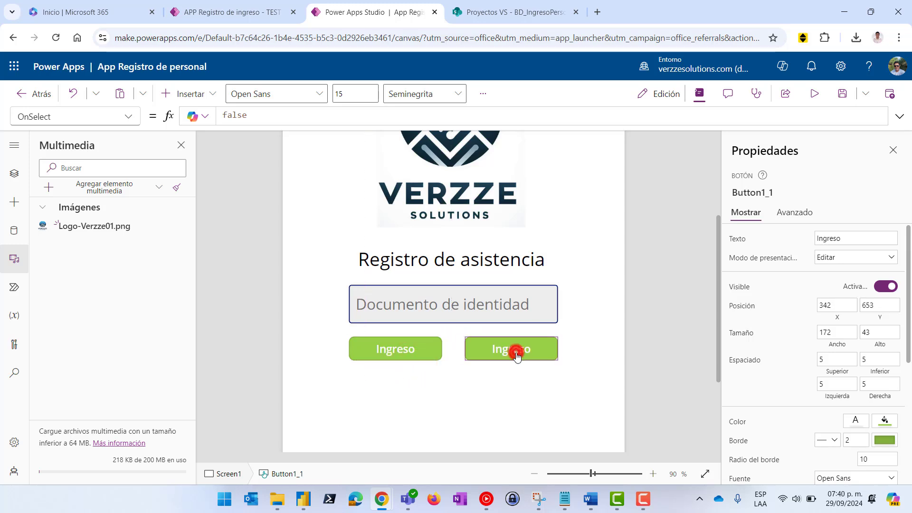
{"action": "double_click", "coordinate": [517, 351]}
{"action": "type", "text": "Salida"}
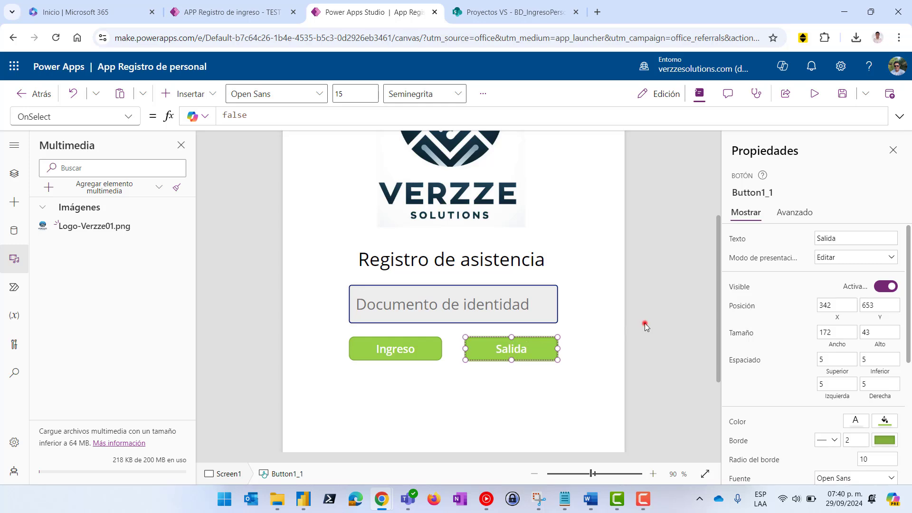
{"action": "left_click", "coordinate": [646, 327]}
{"action": "left_click", "coordinate": [530, 350]}
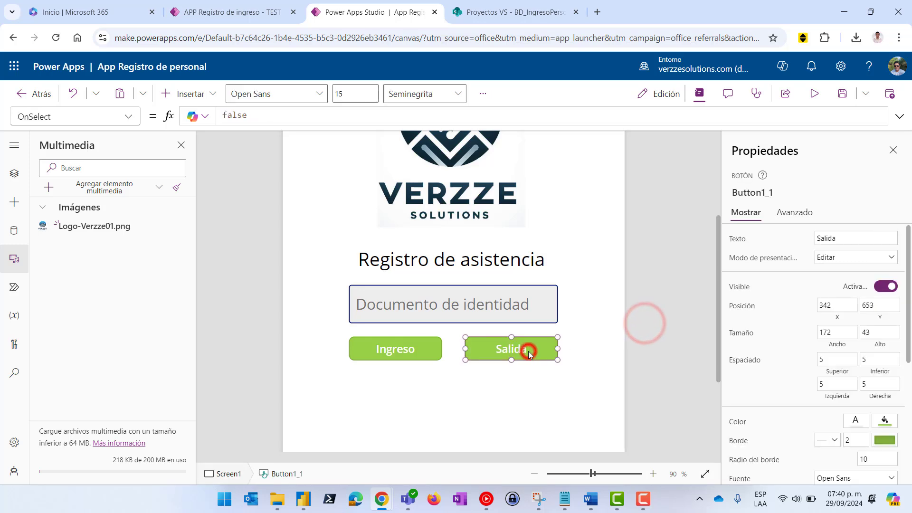
{"action": "left_click", "coordinate": [886, 420]}
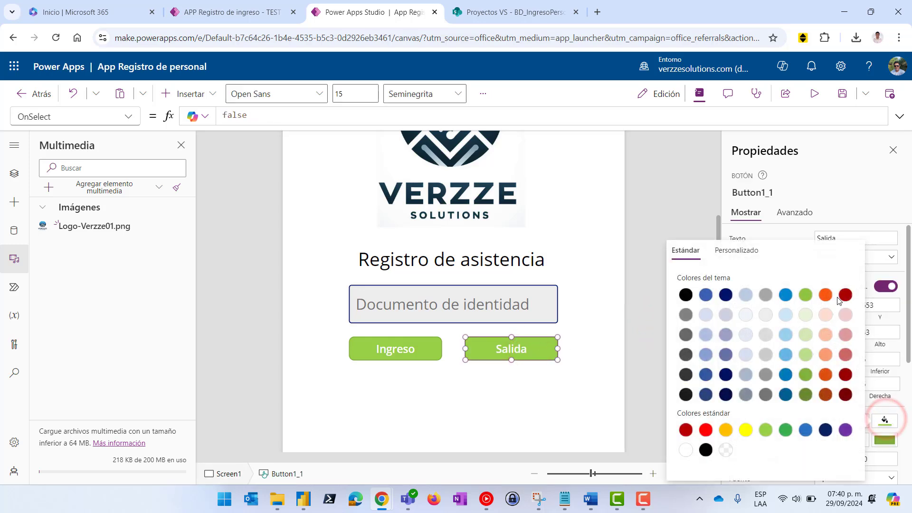
{"action": "left_click", "coordinate": [706, 430]}
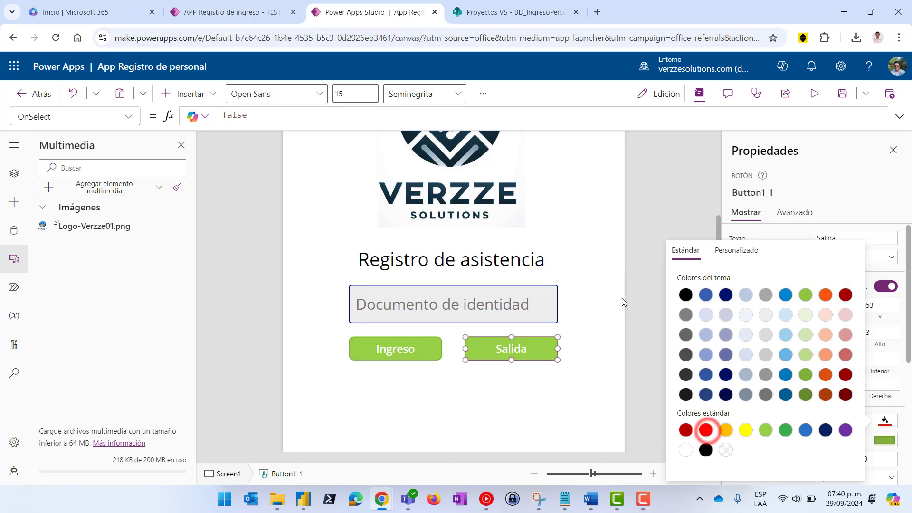
{"action": "left_click", "coordinate": [654, 232]}
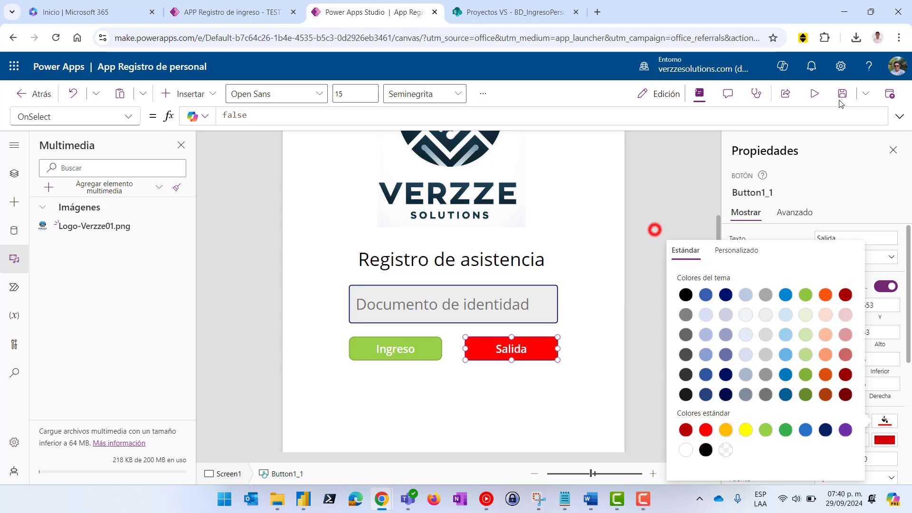
Preview the app and press the Salida and Ingreso buttons to test them
{"action": "left_click", "coordinate": [814, 93]}
{"action": "left_click", "coordinate": [486, 313]}
{"action": "left_click", "coordinate": [407, 313]}
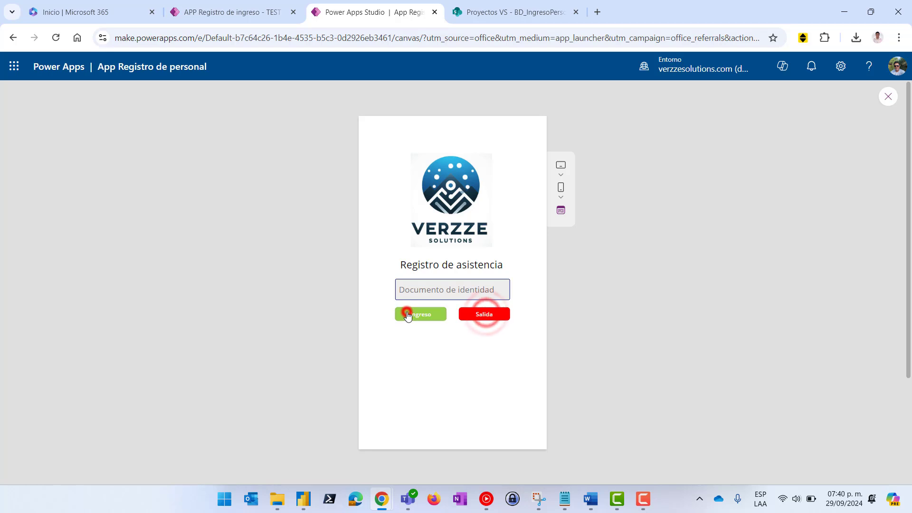
{"action": "left_click", "coordinate": [467, 312]}
{"action": "left_click", "coordinate": [887, 96]}
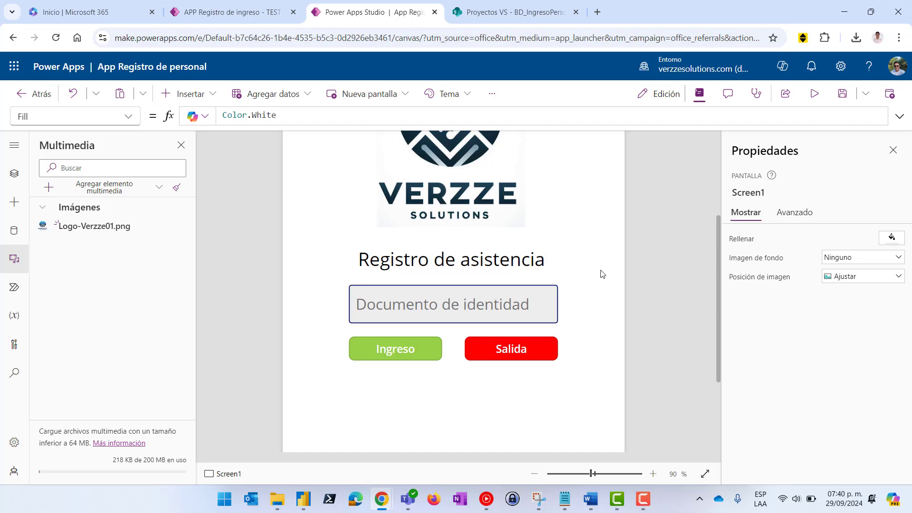
Search the controls for 'lec', add Lector de código de barras, and dismiss its compatibility notice
{"action": "left_click", "coordinate": [14, 173]}
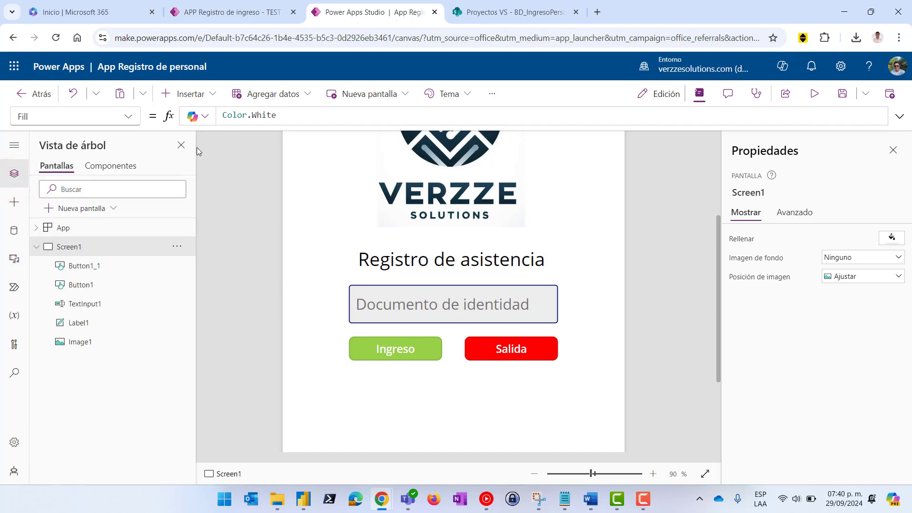
{"action": "left_click", "coordinate": [190, 93]}
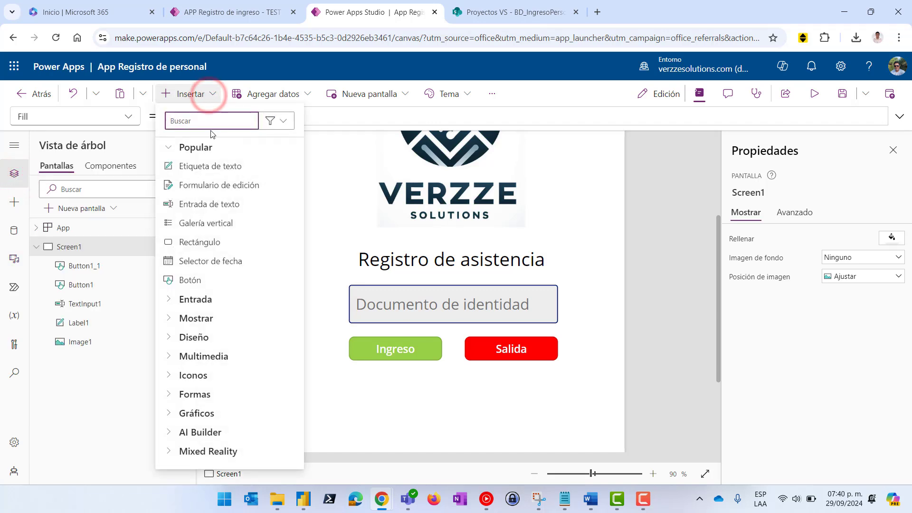
{"action": "type", "text": "qr"}
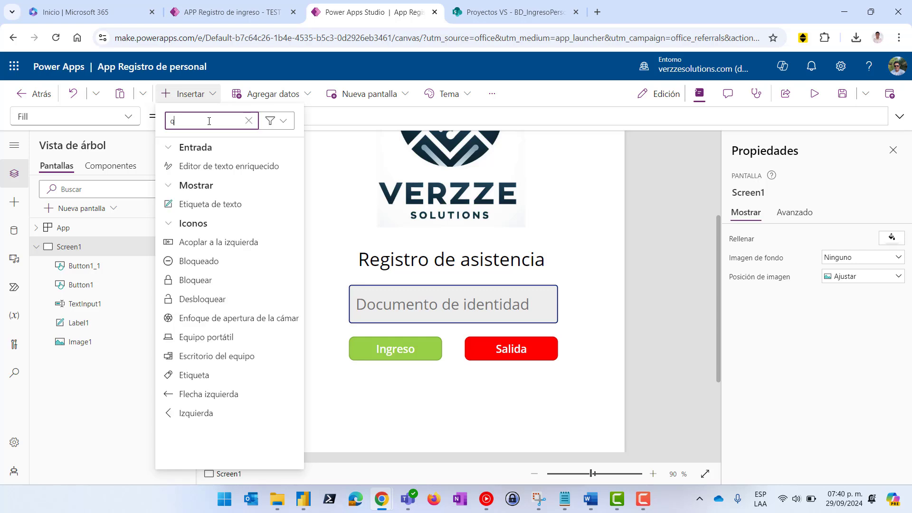
{"action": "key", "text": "BackSpace"}
{"action": "key", "text": "BackSpace"}
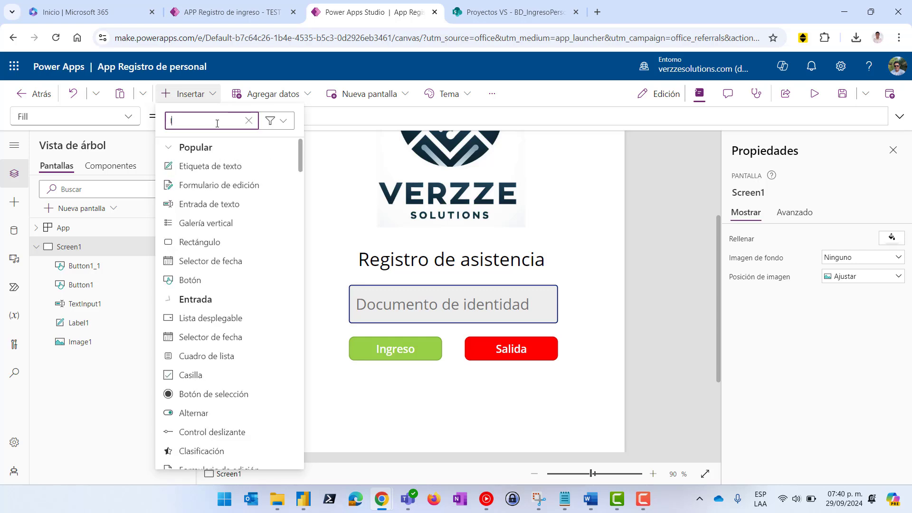
{"action": "type", "text": "lec"}
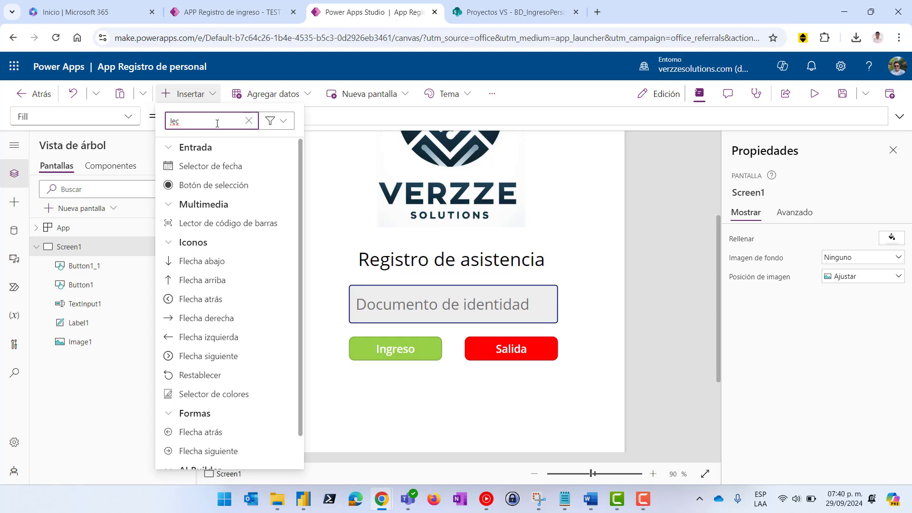
{"action": "left_click", "coordinate": [219, 228]}
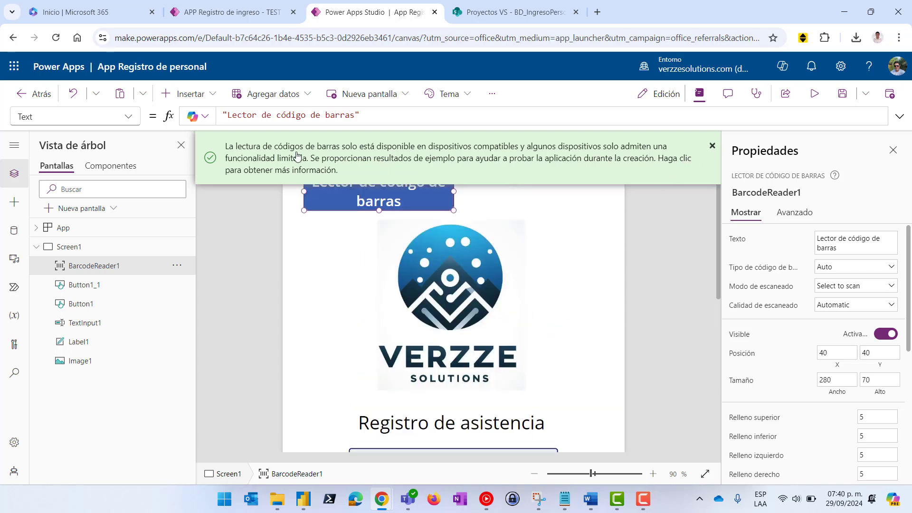
{"action": "left_click", "coordinate": [712, 146]}
Place the barcode reader right of the Documento de identidad field at 89 wide, then view the TEST app
{"action": "left_click_drag", "start_coordinate": [362, 193], "coordinate": [528, 328]}
{"action": "scroll", "coordinate": [530, 307], "scroll_direction": "down", "scroll_amount": 3}
{"action": "scroll", "coordinate": [539, 245], "scroll_direction": "up", "scroll_amount": 2}
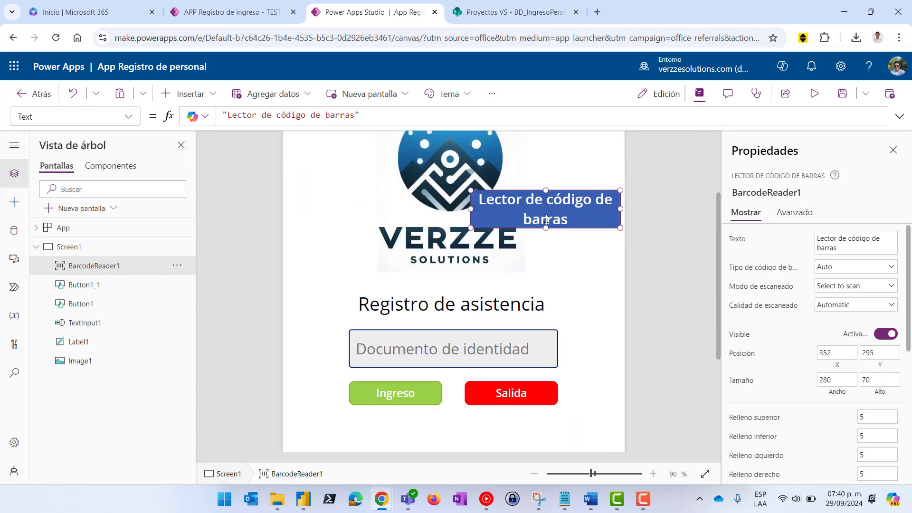
{"action": "left_click_drag", "start_coordinate": [563, 270], "coordinate": [564, 352]}
{"action": "scroll", "coordinate": [572, 332], "scroll_direction": "down", "scroll_amount": 3}
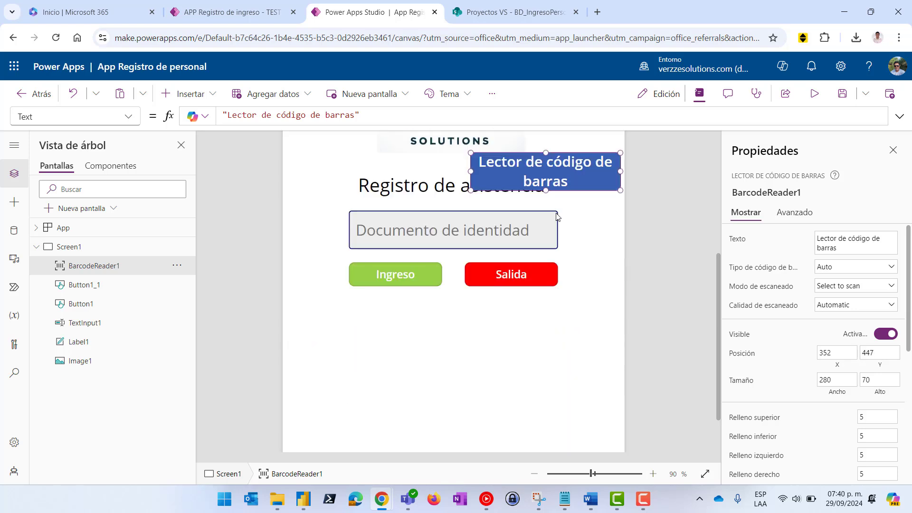
{"action": "left_click_drag", "start_coordinate": [543, 175], "coordinate": [567, 232]}
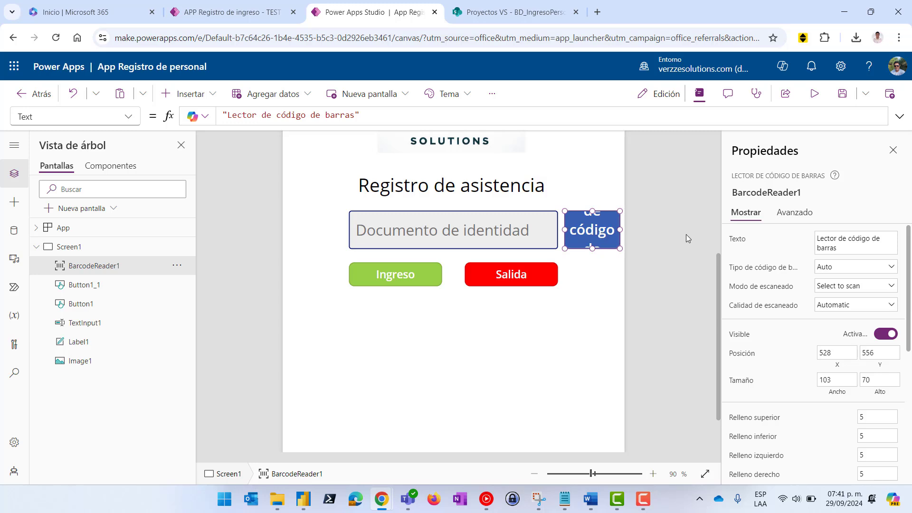
{"action": "left_click_drag", "start_coordinate": [620, 248], "coordinate": [613, 247]}
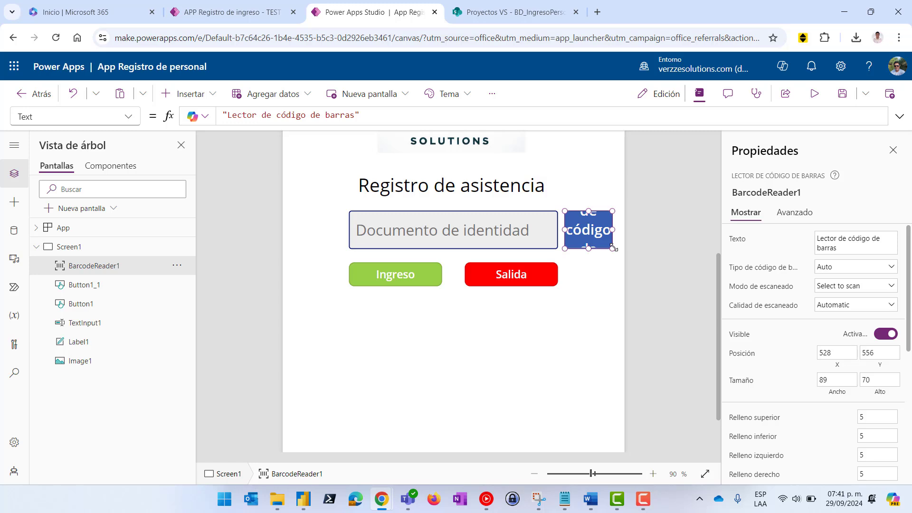
{"action": "left_click", "coordinate": [247, 4]}
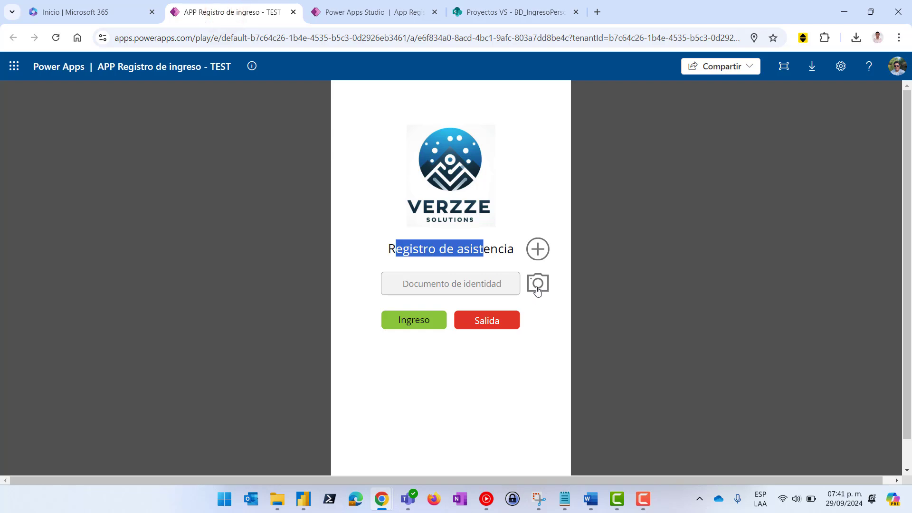
Switch back to the Power Apps Studio tab and deselect the barcode reader
{"action": "left_click", "coordinate": [356, 17]}
{"action": "left_click", "coordinate": [656, 227]}
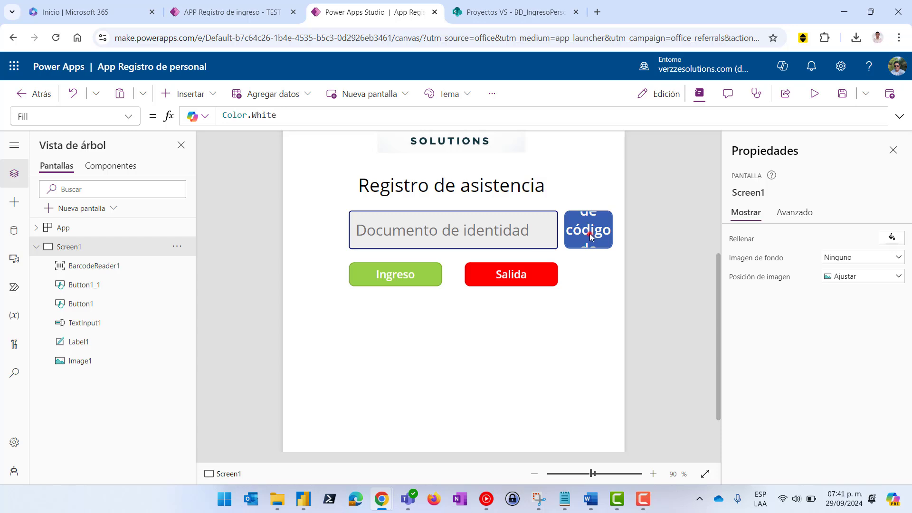
Set the barcode reader's fill colour to transparent
{"action": "left_click", "coordinate": [588, 233]}
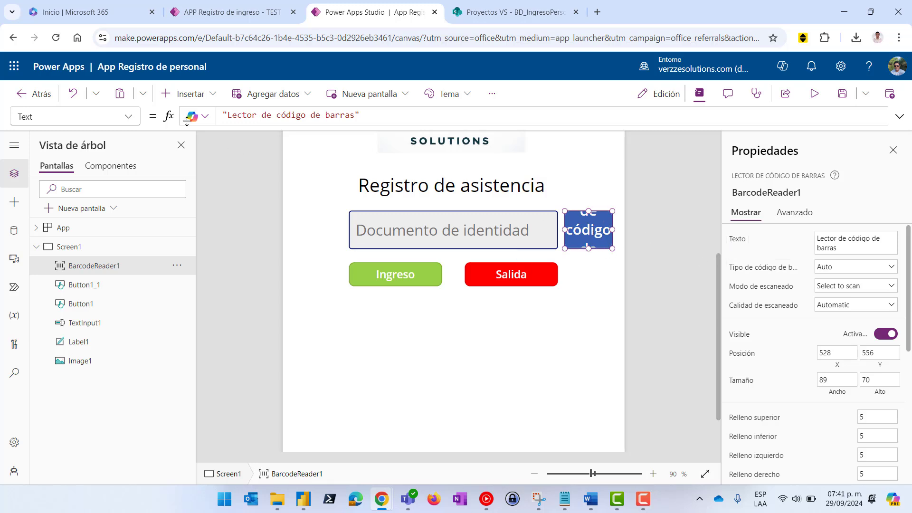
{"action": "scroll", "coordinate": [842, 329], "scroll_direction": "down", "scroll_amount": 5}
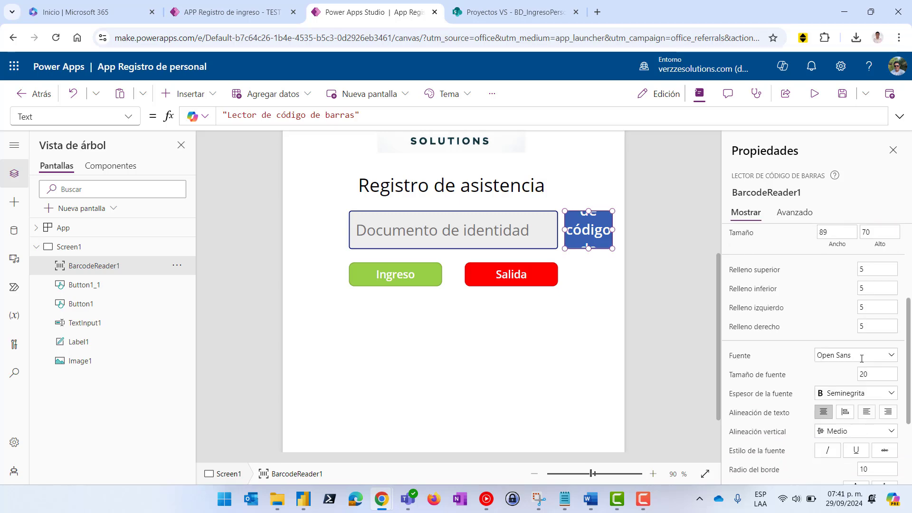
{"action": "left_click", "coordinate": [884, 401]}
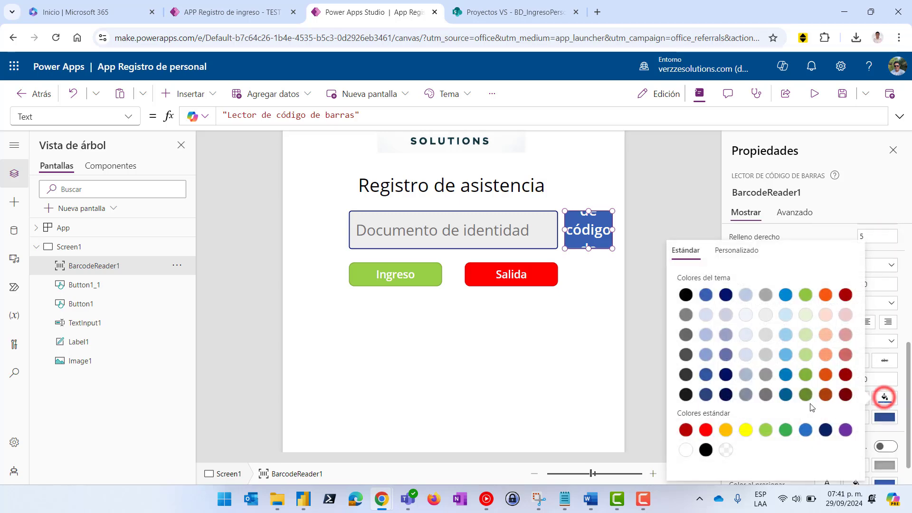
{"action": "left_click", "coordinate": [726, 449]}
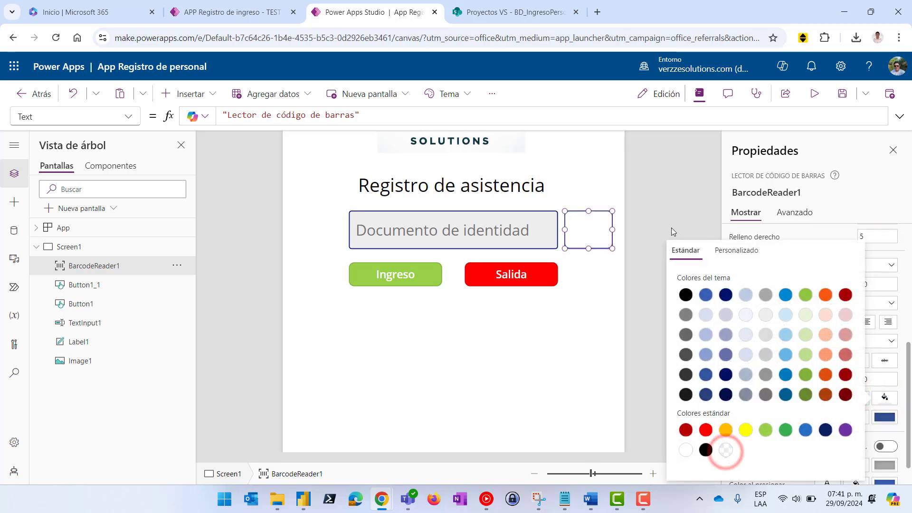
{"action": "left_click", "coordinate": [682, 204]}
Change the barcode reader's border width to 0
{"action": "left_click", "coordinate": [584, 237]}
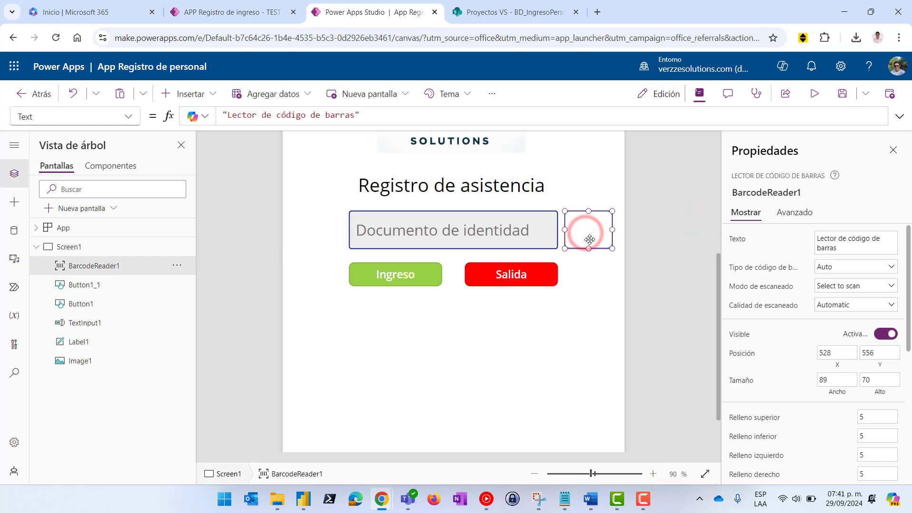
{"action": "scroll", "coordinate": [846, 376], "scroll_direction": "down", "scroll_amount": 4}
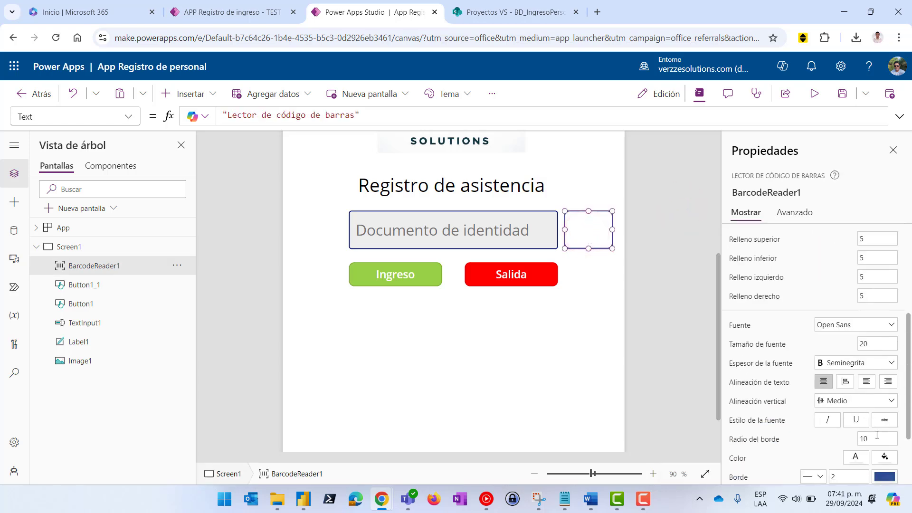
{"action": "scroll", "coordinate": [877, 435], "scroll_direction": "down", "scroll_amount": 2}
{"action": "left_click", "coordinate": [841, 387]}
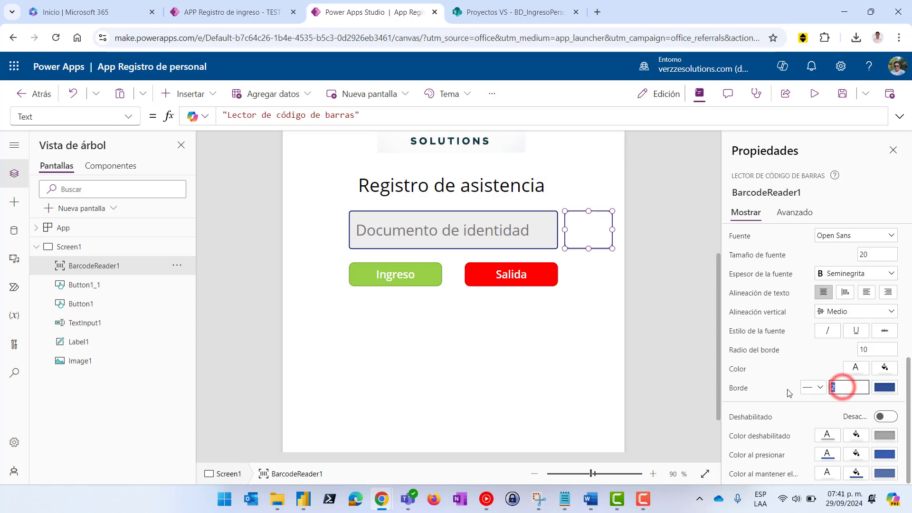
{"action": "type", "text": "0"}
{"action": "left_click", "coordinate": [672, 244]}
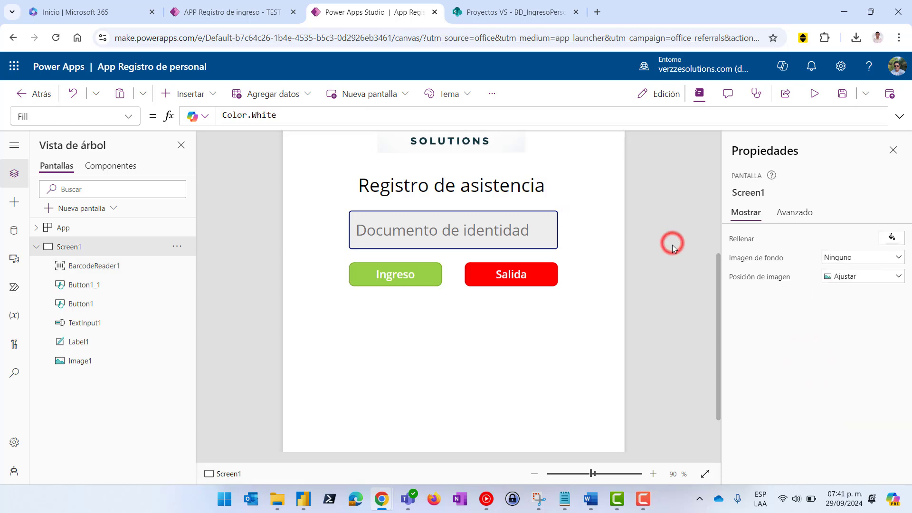
{"action": "left_click", "coordinate": [589, 225]}
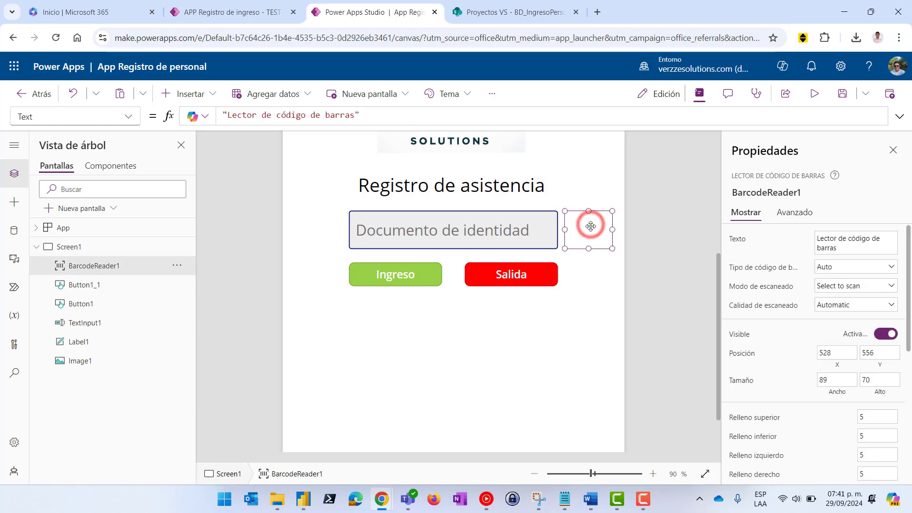
Insert an icon and move it to the right of the Documento de identidad field
{"action": "left_click", "coordinate": [210, 98]}
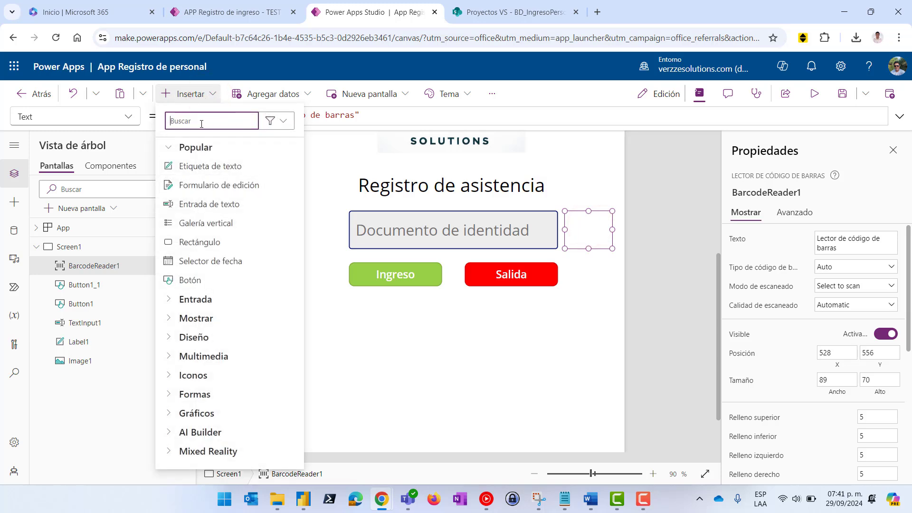
{"action": "left_click", "coordinate": [193, 375]}
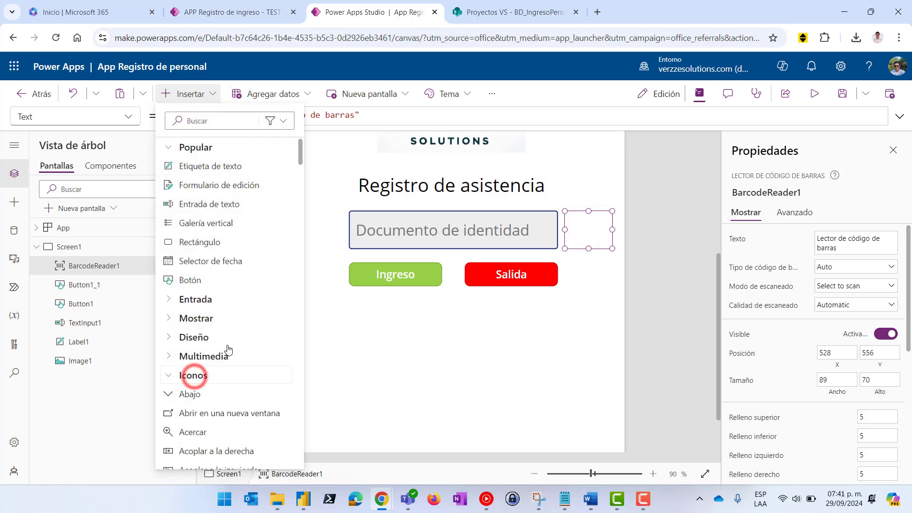
{"action": "scroll", "coordinate": [218, 376], "scroll_direction": "down", "scroll_amount": 3}
{"action": "left_click", "coordinate": [193, 314]}
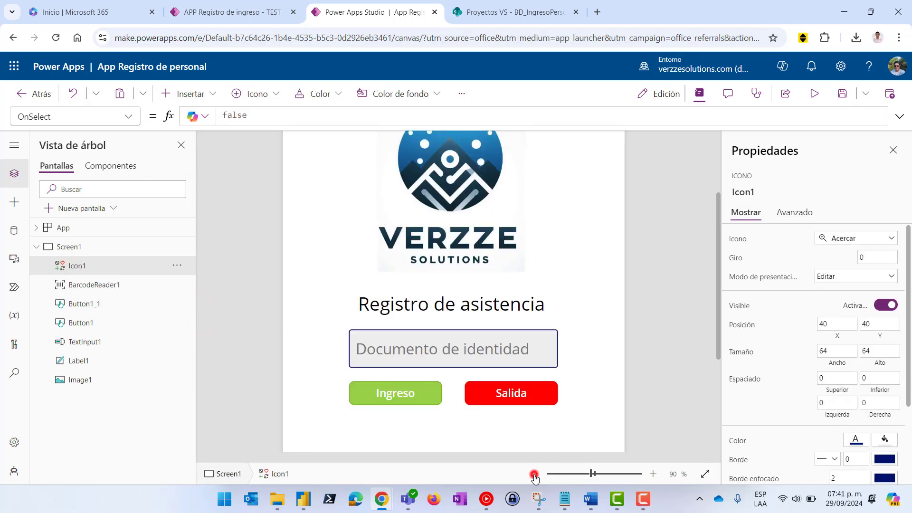
{"action": "left_click", "coordinate": [534, 474]}
{"action": "left_click_drag", "start_coordinate": [366, 154], "coordinate": [550, 340]}
Change the icon's shape to Cámara by searching 'cá'
{"action": "left_click", "coordinate": [843, 239]}
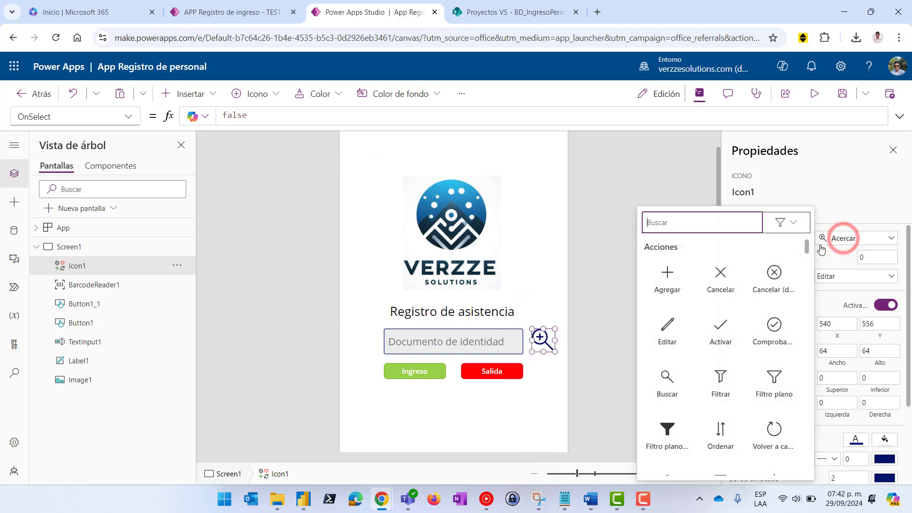
{"action": "type", "text": "ca"}
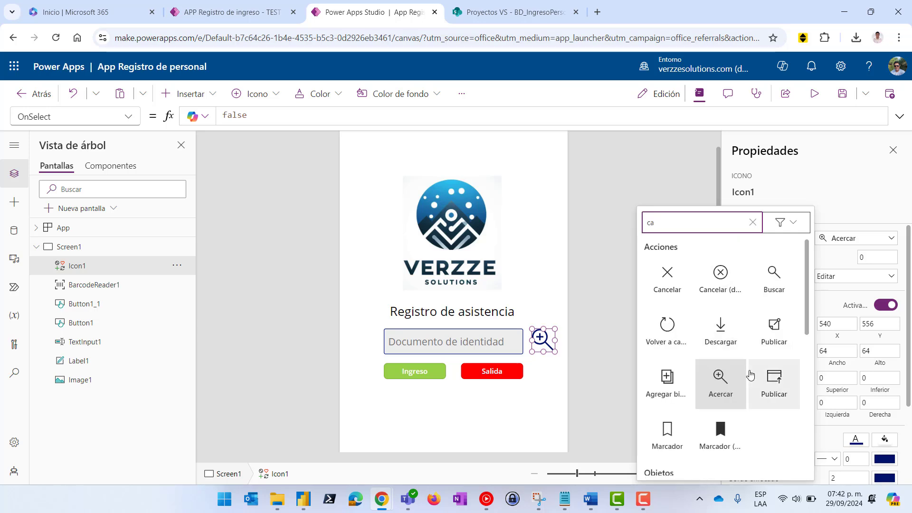
{"action": "type", "text": "m"}
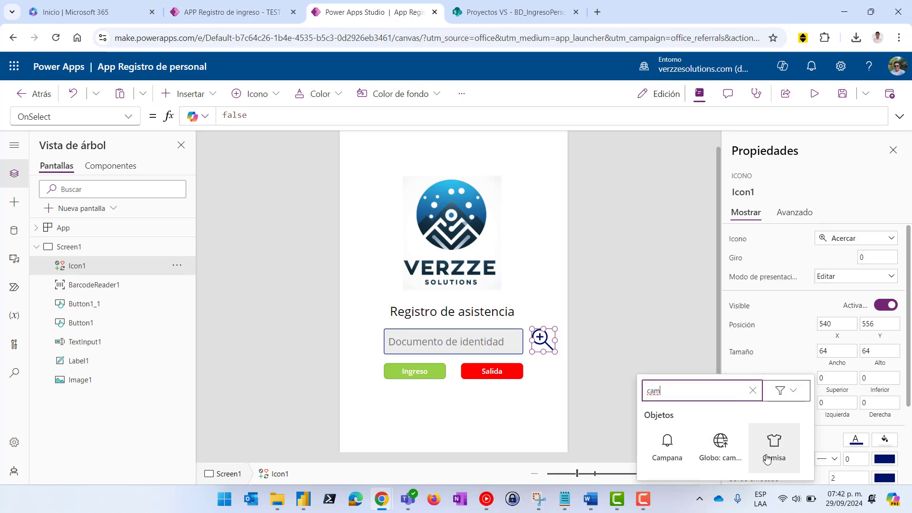
{"action": "key", "text": "BackSpace"}
{"action": "key", "text": "BackSpace"}
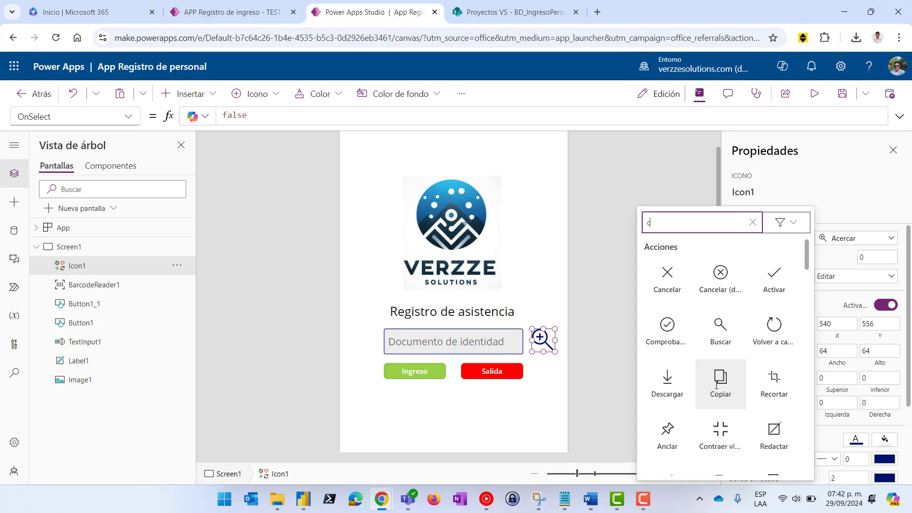
{"action": "type", "text": "á"}
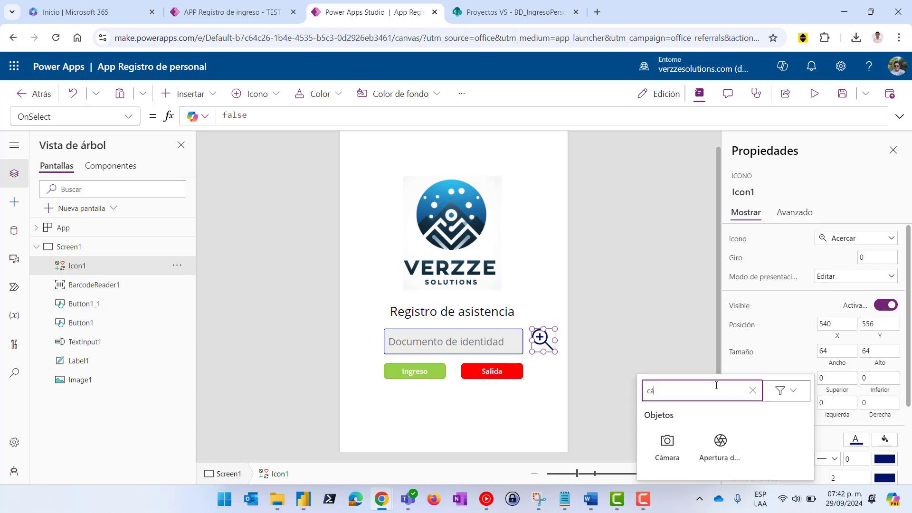
{"action": "left_click", "coordinate": [667, 444]}
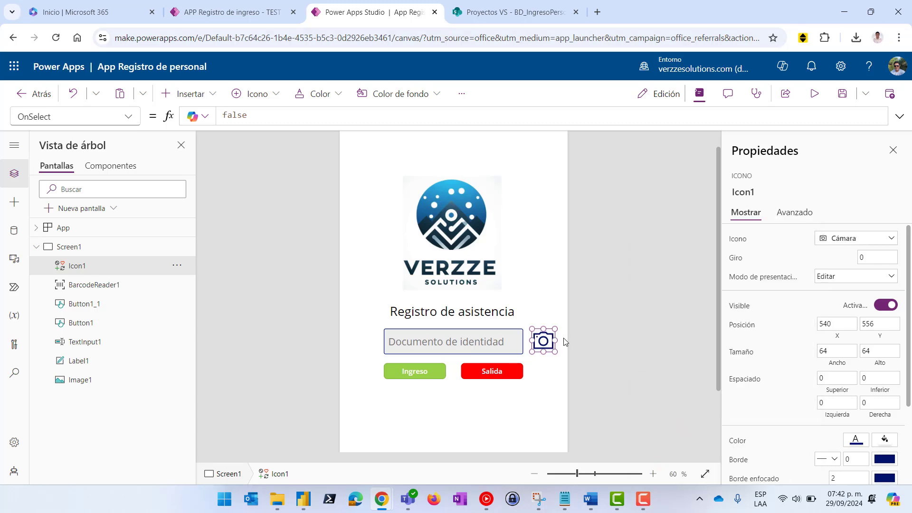
Colour Icon1 with the grey swatch RGBA(166,166,166,1)
{"action": "left_click", "coordinate": [547, 341]}
{"action": "scroll", "coordinate": [888, 442], "scroll_direction": "down", "scroll_amount": 2}
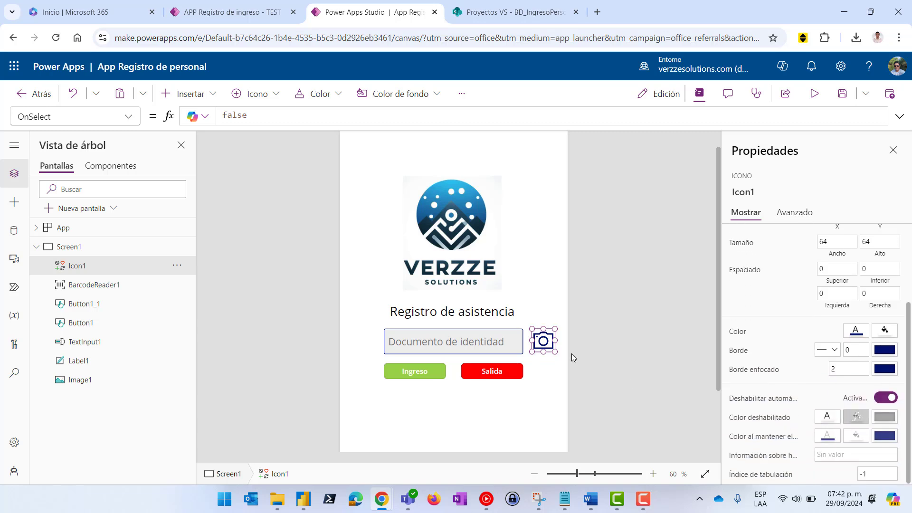
{"action": "left_click", "coordinate": [543, 341]}
{"action": "left_click", "coordinate": [850, 334]}
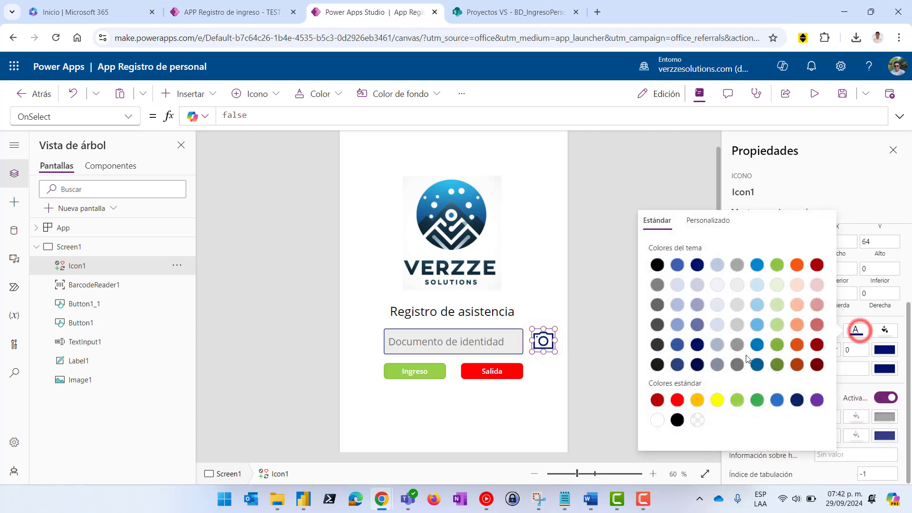
{"action": "left_click", "coordinate": [737, 266]}
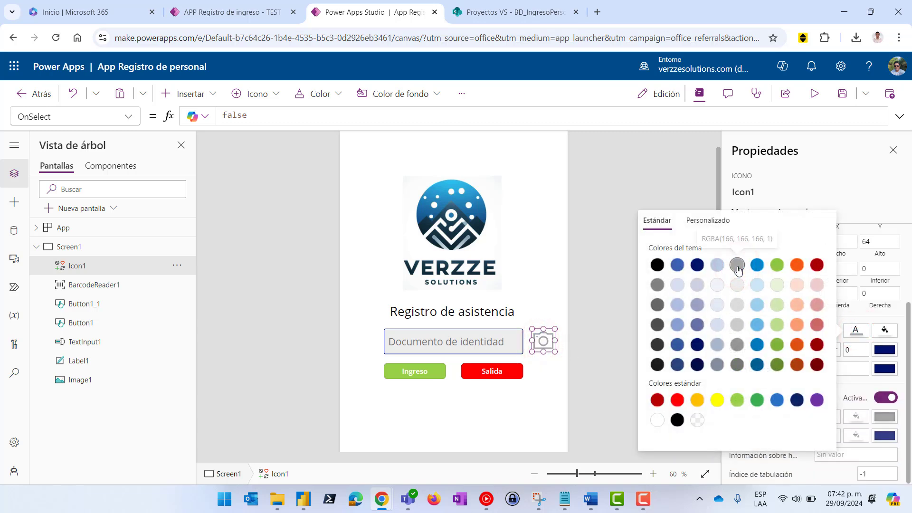
{"action": "left_click", "coordinate": [603, 228]}
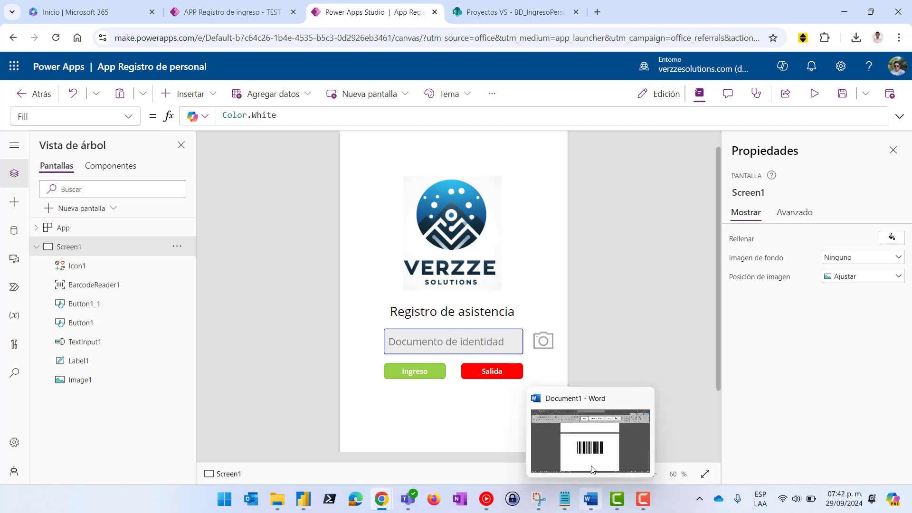
{"action": "left_click", "coordinate": [543, 341]}
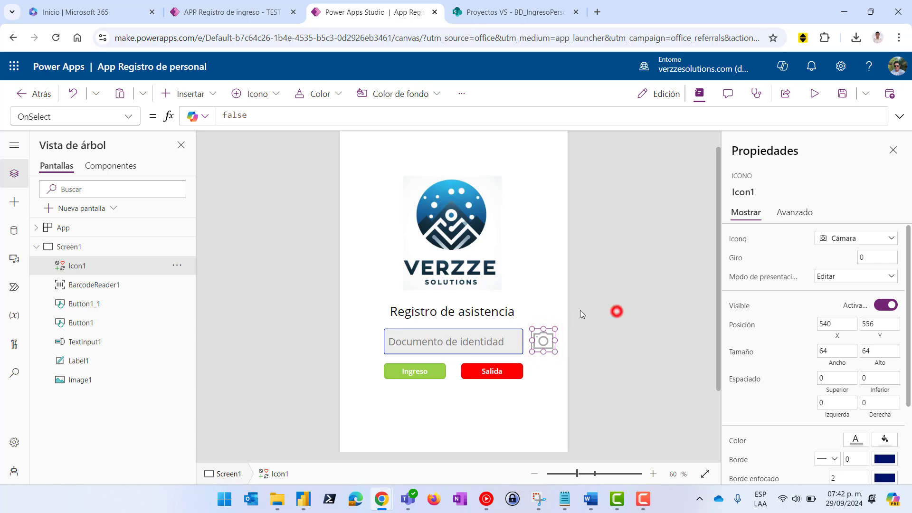
Duplicate the camera icon, move the copy up and make it the Cancelar (distintivo) icon
{"action": "left_click", "coordinate": [616, 311]}
{"action": "left_click", "coordinate": [543, 340]}
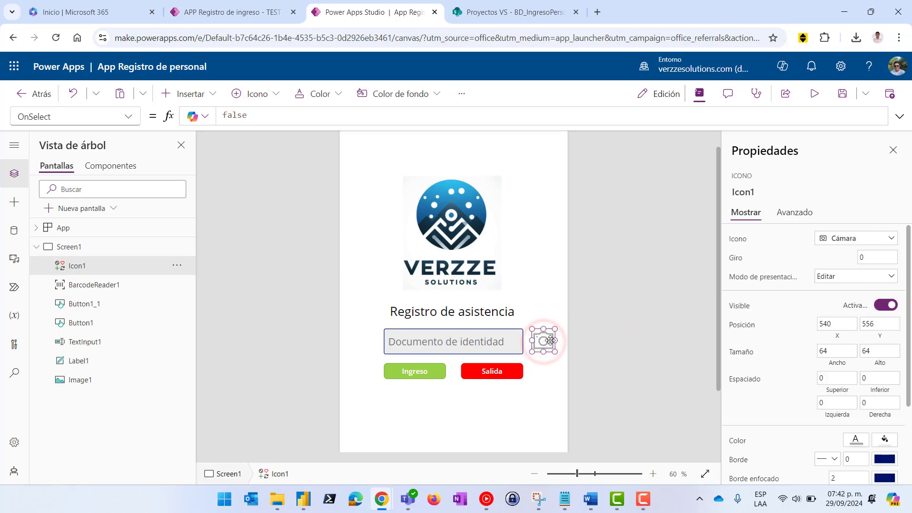
{"action": "key", "text": "ctrl+c"}
{"action": "key", "text": "ctrl+v"}
{"action": "left_click_drag", "start_coordinate": [551, 350], "coordinate": [547, 302]}
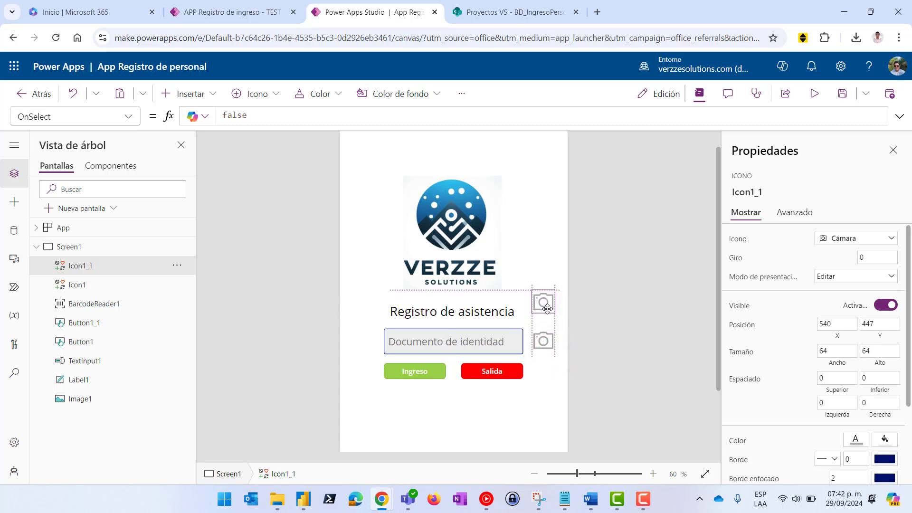
{"action": "left_click", "coordinate": [846, 238]}
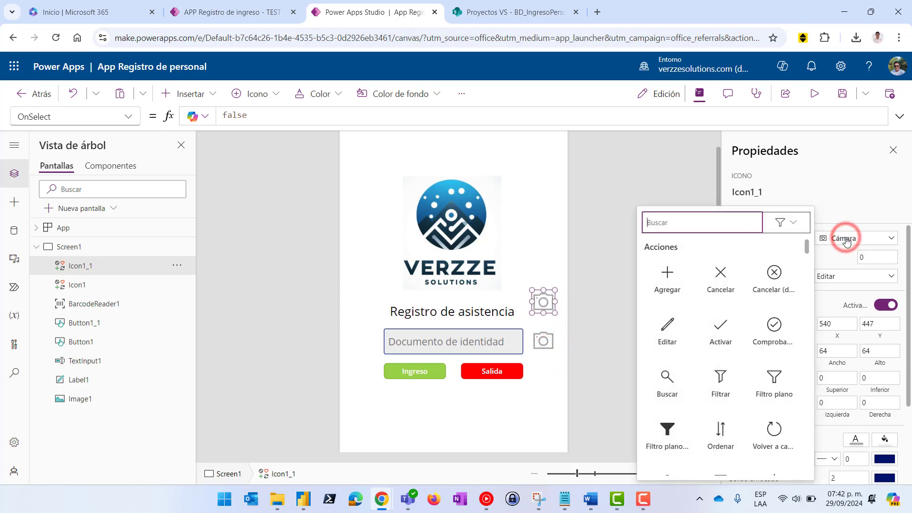
{"action": "left_click", "coordinate": [774, 273]}
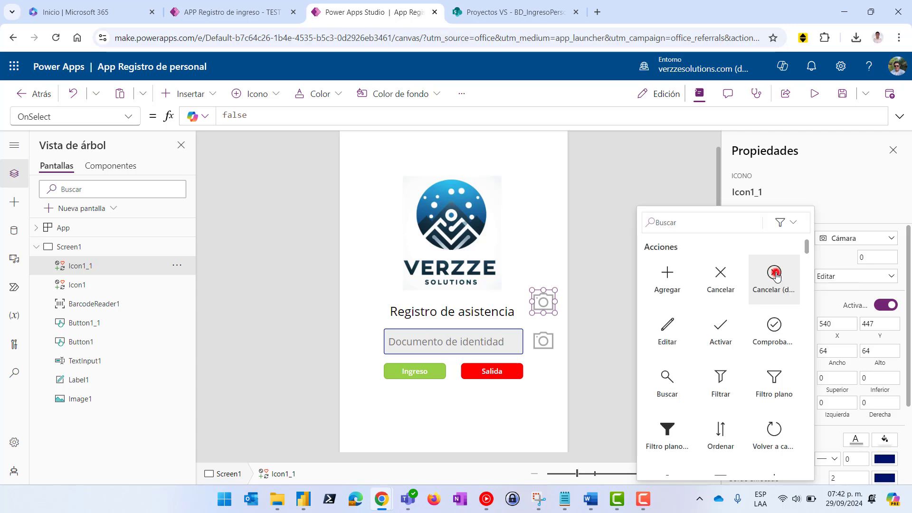
Rotate the copy 45° into a plus sign and preview the app
{"action": "left_click", "coordinate": [866, 256]}
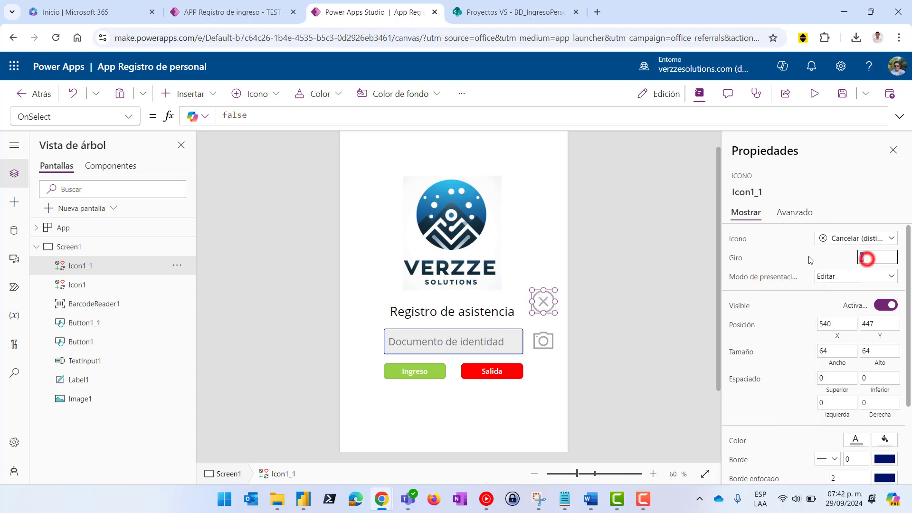
{"action": "type", "text": "45"}
{"action": "left_click", "coordinate": [797, 257]}
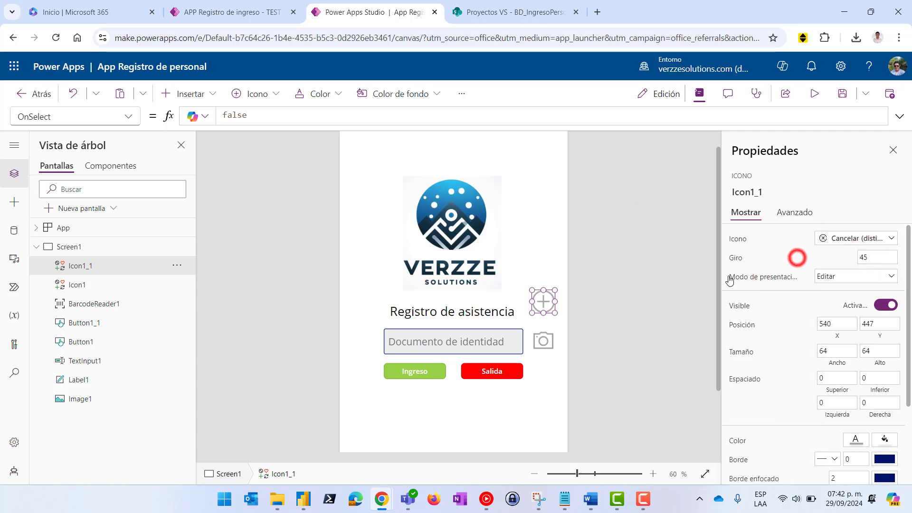
{"action": "left_click", "coordinate": [658, 293]}
{"action": "left_click", "coordinate": [543, 304]}
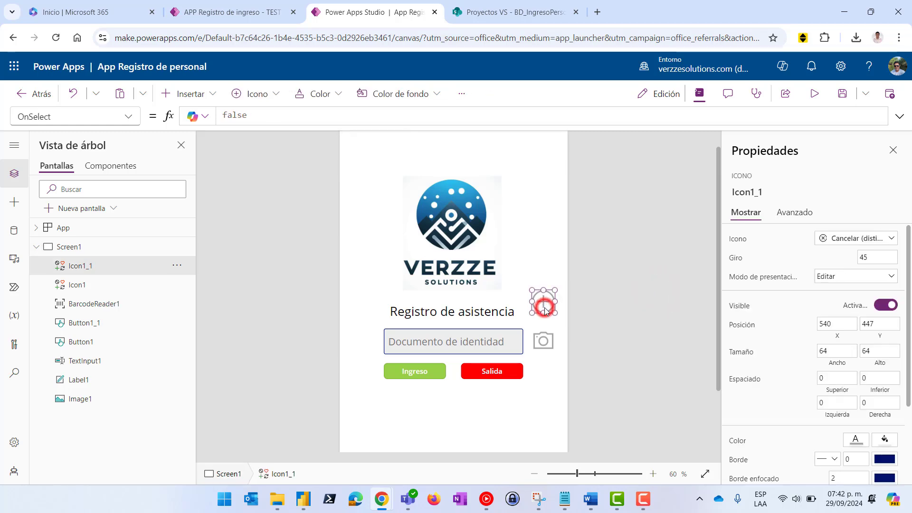
{"action": "left_click", "coordinate": [674, 325]}
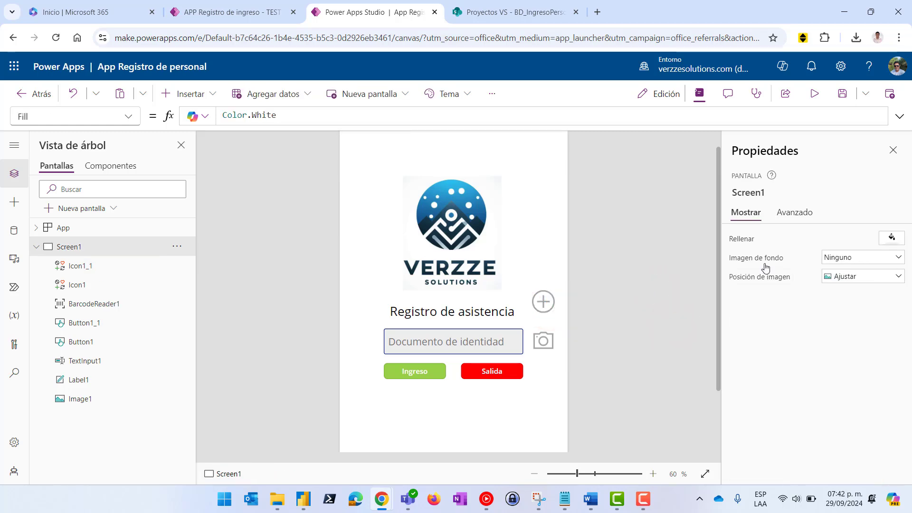
{"action": "left_click", "coordinate": [814, 97]}
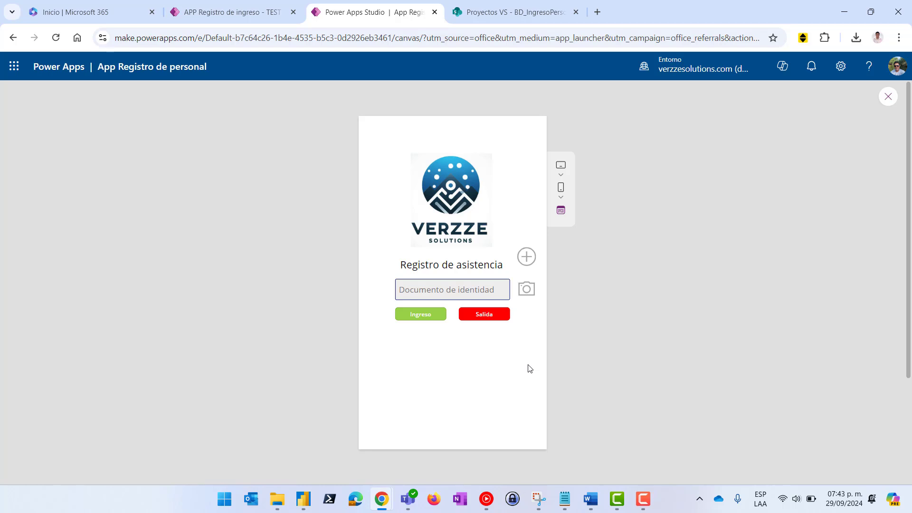
In the preview, try an Ingreso entry from the ID field, then view the BD_IngresoPersonal list
{"action": "left_click", "coordinate": [439, 285]}
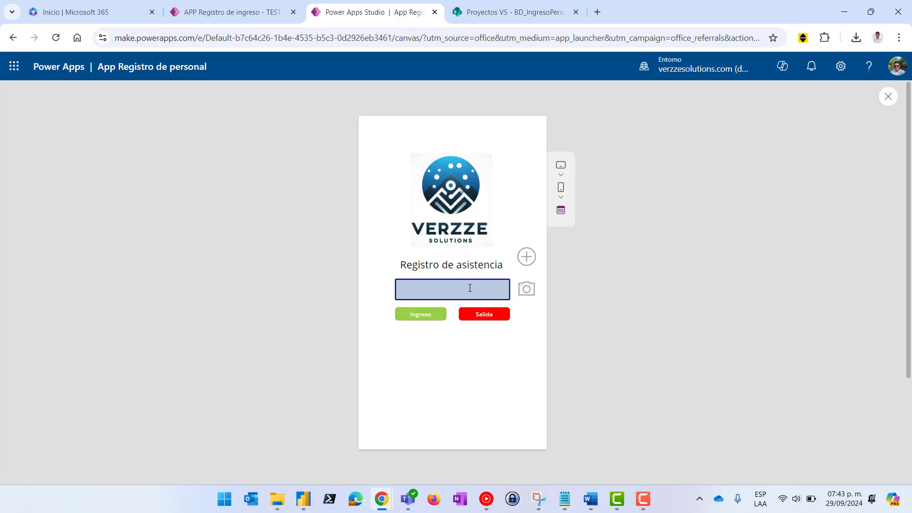
{"action": "left_click", "coordinate": [416, 318]}
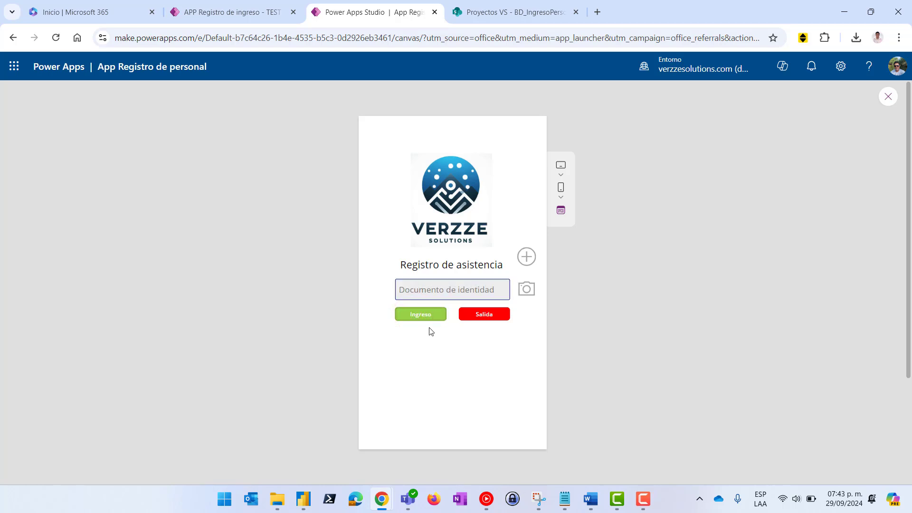
{"action": "left_click", "coordinate": [484, 12]}
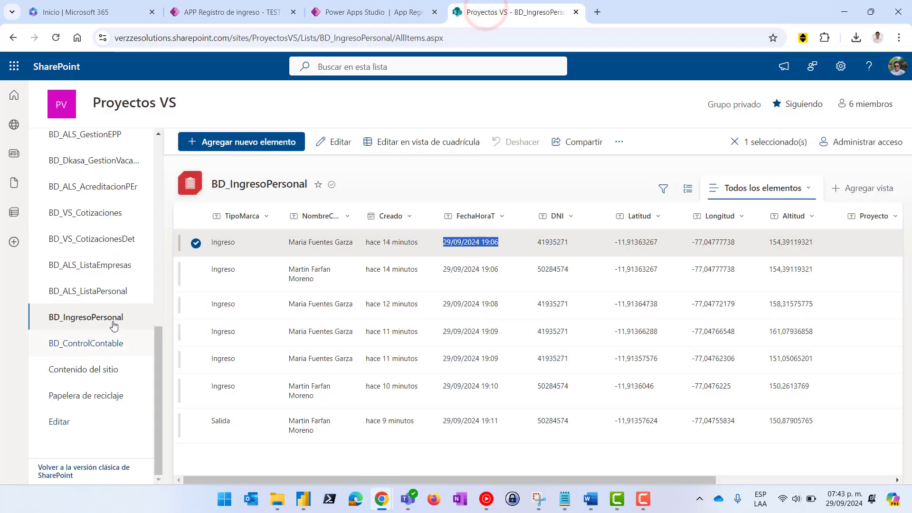
Return from the BD_IngresoPersonal list to the Power Apps app preview
{"action": "left_click", "coordinate": [393, 7]}
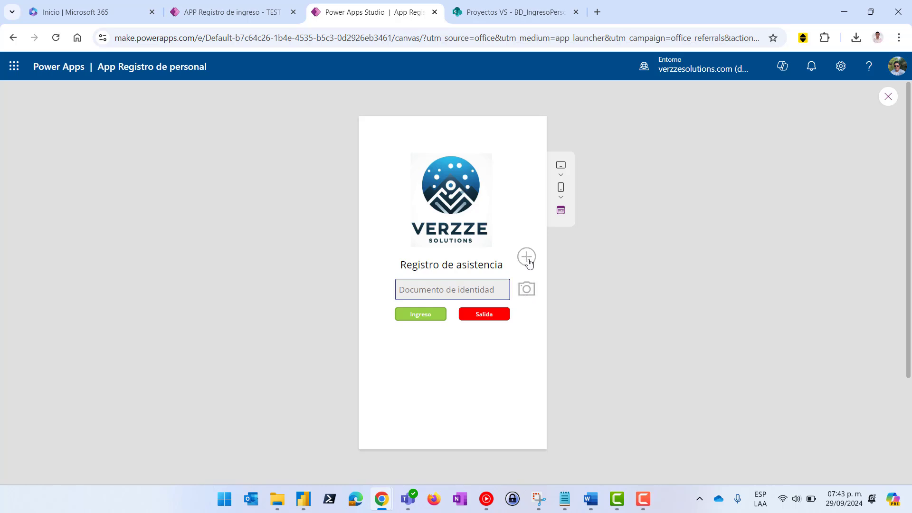
Close the preview and test Ingreso with document 45454545 in the published TEST app
{"action": "left_click", "coordinate": [888, 96]}
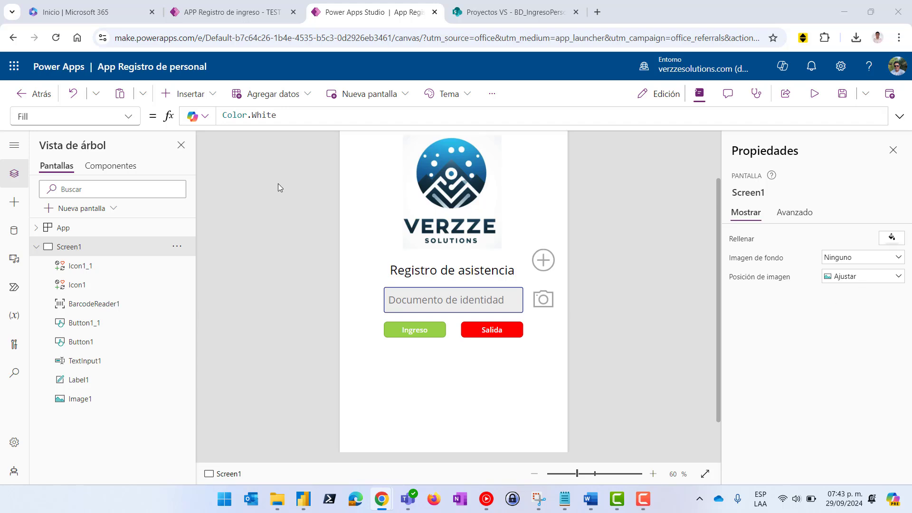
{"action": "left_click", "coordinate": [226, 12]}
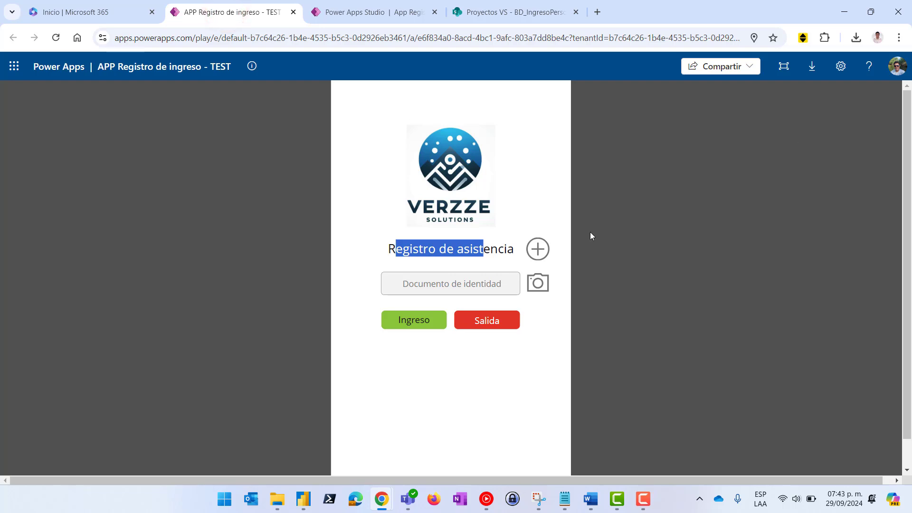
{"action": "left_click", "coordinate": [449, 283]}
{"action": "type", "text": "454"}
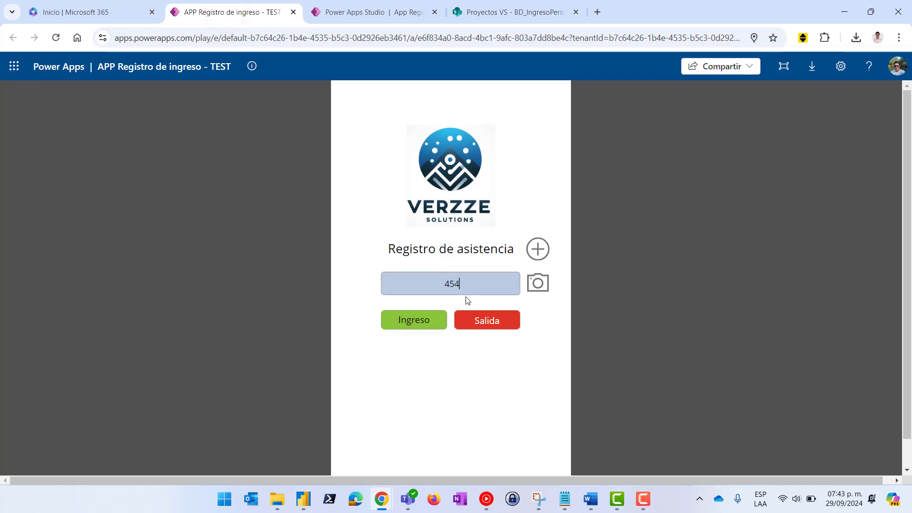
{"action": "type", "text": "545454"}
{"action": "left_click", "coordinate": [431, 327]}
{"action": "left_click", "coordinate": [414, 327]}
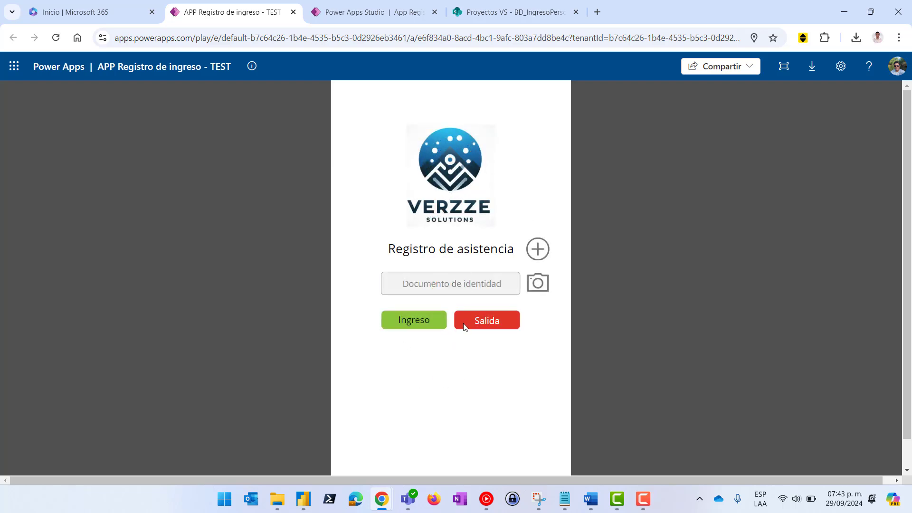
{"action": "left_click", "coordinate": [441, 279]}
Back in the editor, duplicate Screen1 in the Tree view
{"action": "left_click", "coordinate": [370, 12]}
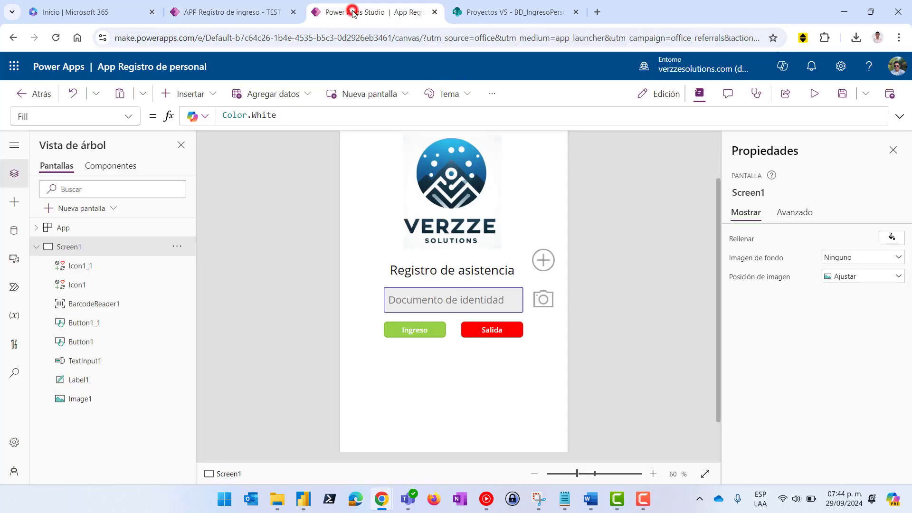
{"action": "left_click", "coordinate": [35, 247]}
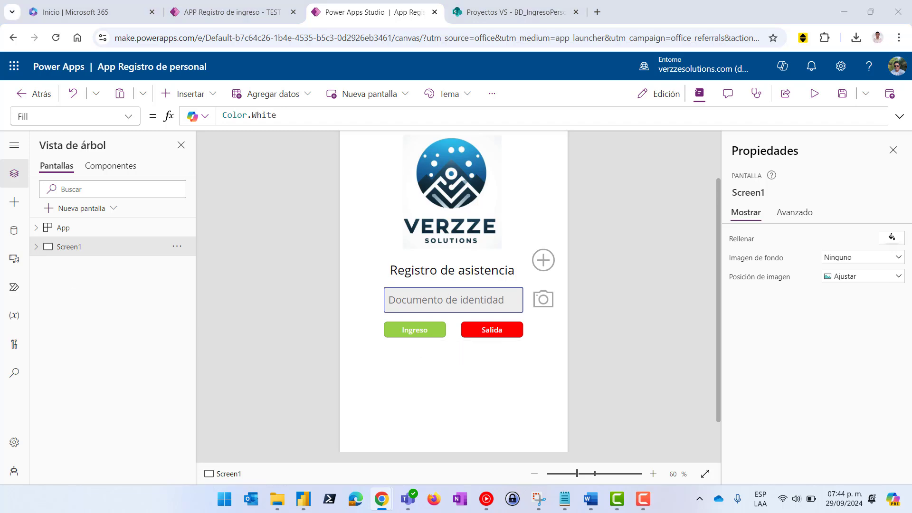
{"action": "left_click", "coordinate": [170, 248]}
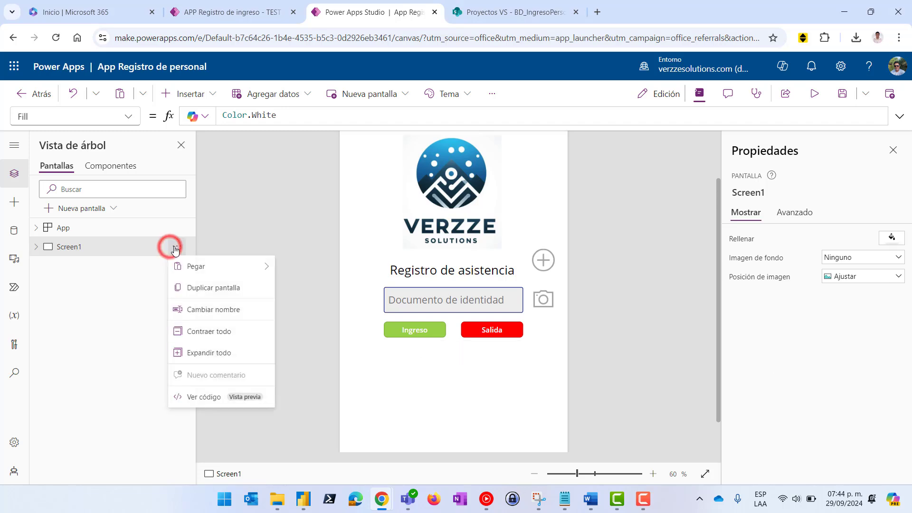
{"action": "left_click", "coordinate": [218, 288]}
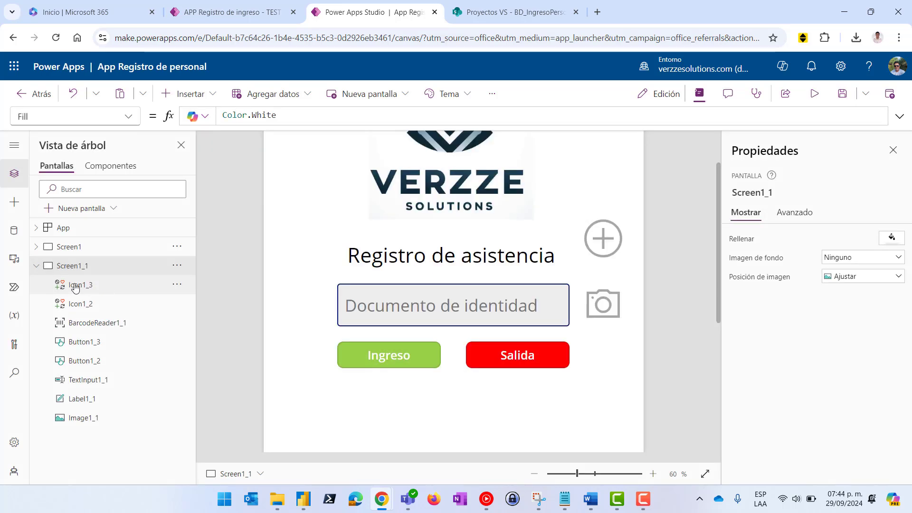
{"action": "left_click", "coordinate": [36, 266]}
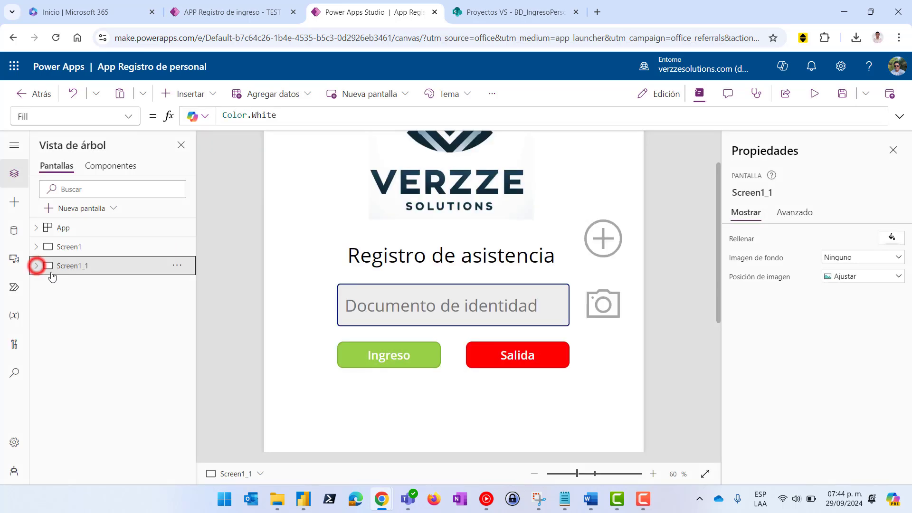
Rename Screen1 to Home
{"action": "left_click", "coordinate": [93, 246]}
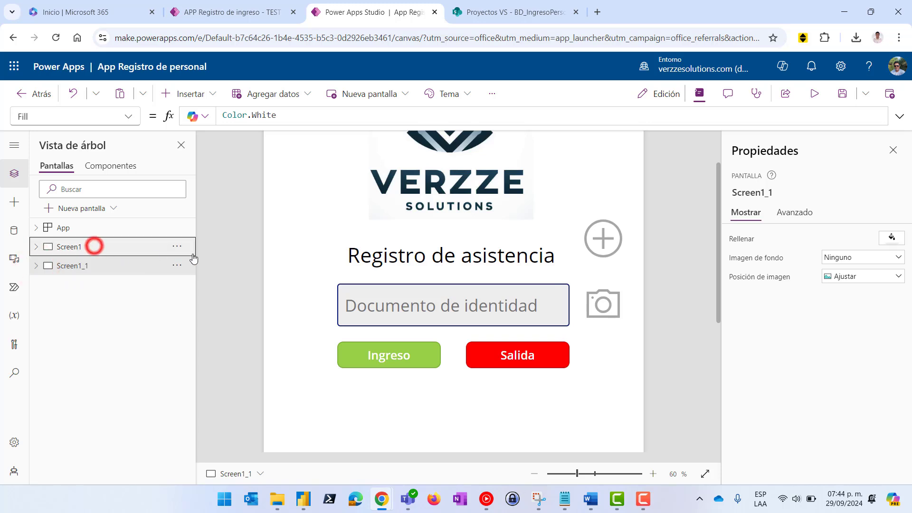
{"action": "left_click", "coordinate": [179, 247]}
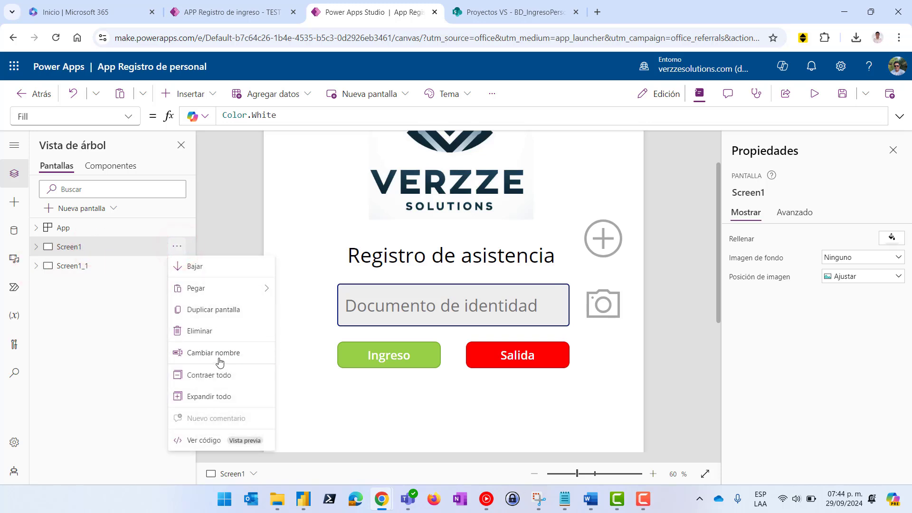
{"action": "left_click", "coordinate": [220, 352]}
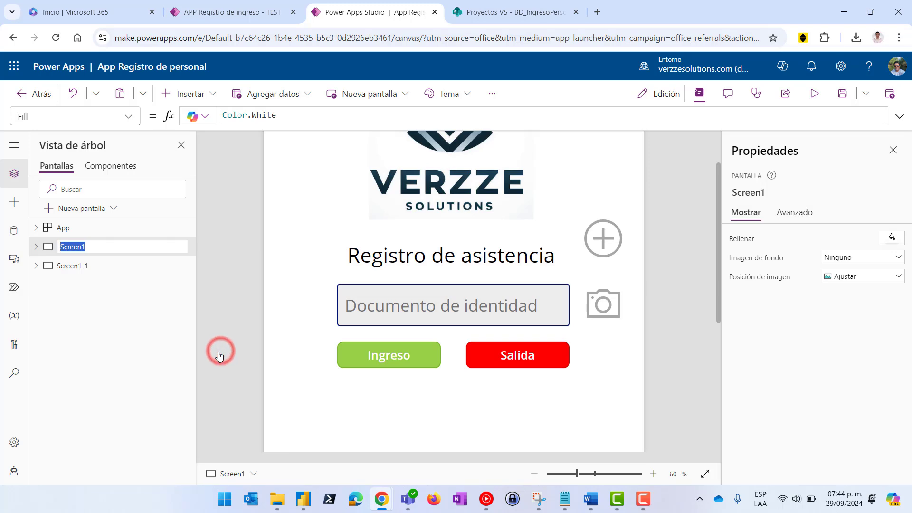
{"action": "type", "text": "Home"}
{"action": "left_click", "coordinate": [233, 295]}
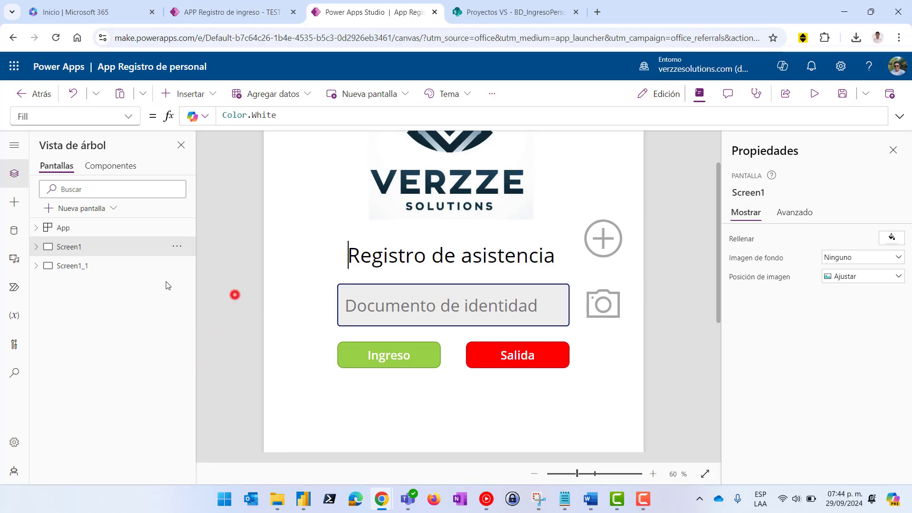
Rename the duplicate Screen1_1 to RegistroCorrecto
{"action": "left_click", "coordinate": [83, 268]}
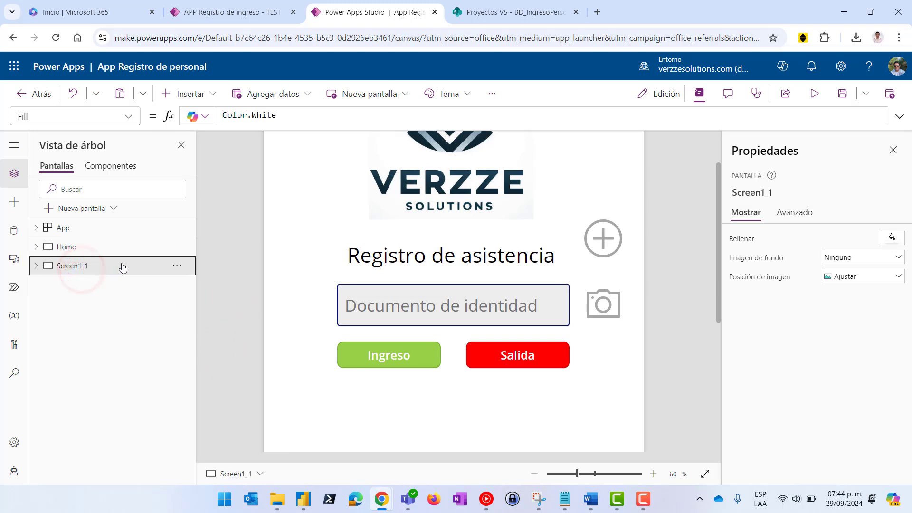
{"action": "left_click", "coordinate": [177, 265]}
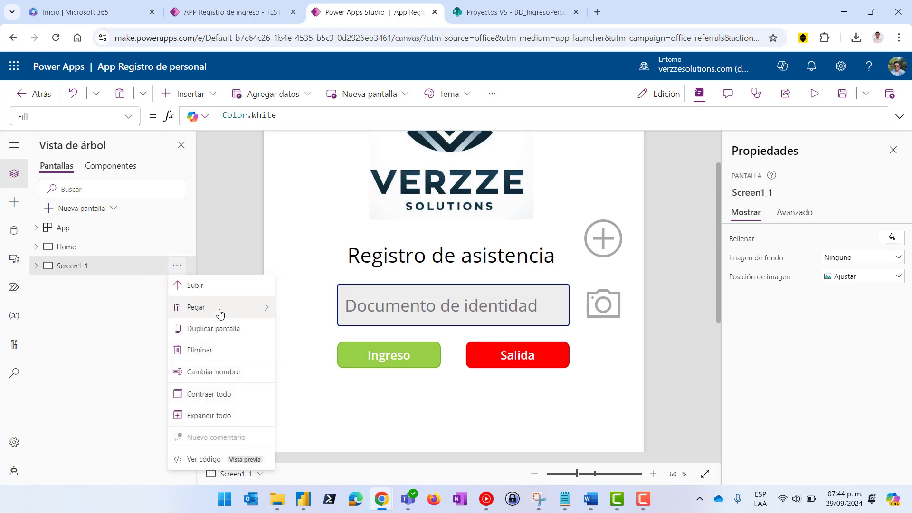
{"action": "left_click", "coordinate": [224, 374]}
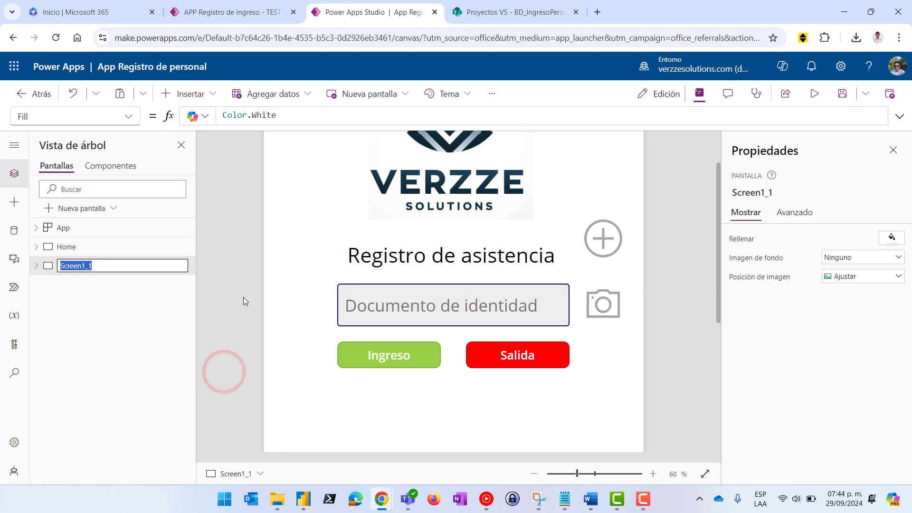
{"action": "type", "text": "Registro"}
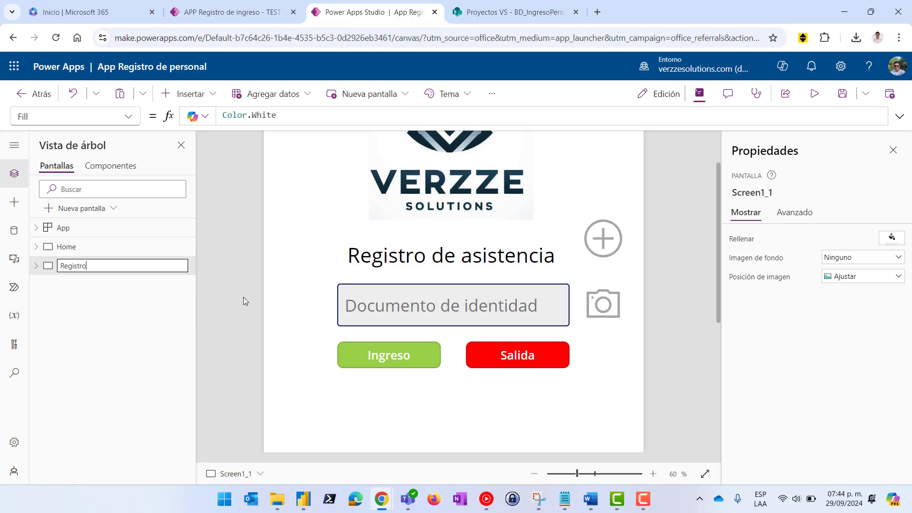
{"action": "type", "text": "Correcto"}
{"action": "key", "text": "Return"}
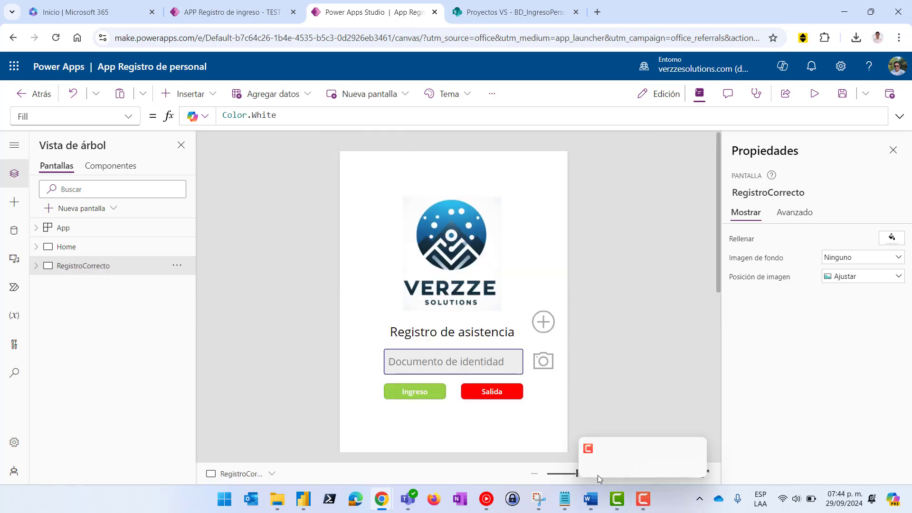
Zoom out to 50% and shrink the logo image's height to 236
{"action": "left_click", "coordinate": [536, 474]}
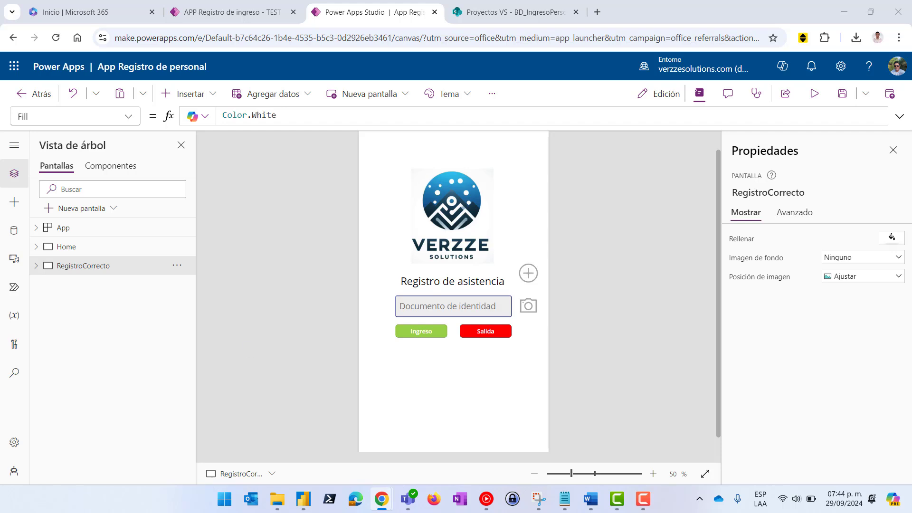
{"action": "left_click", "coordinate": [457, 224]}
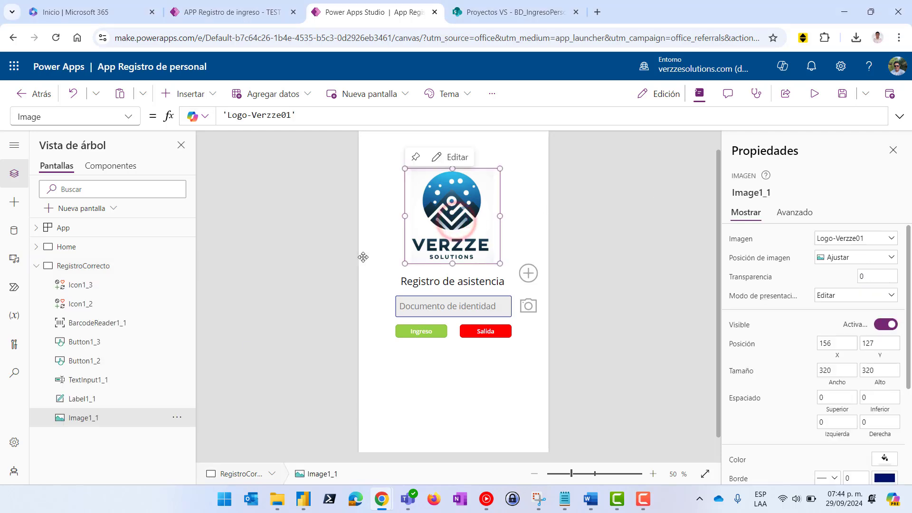
{"action": "left_click", "coordinate": [100, 266]}
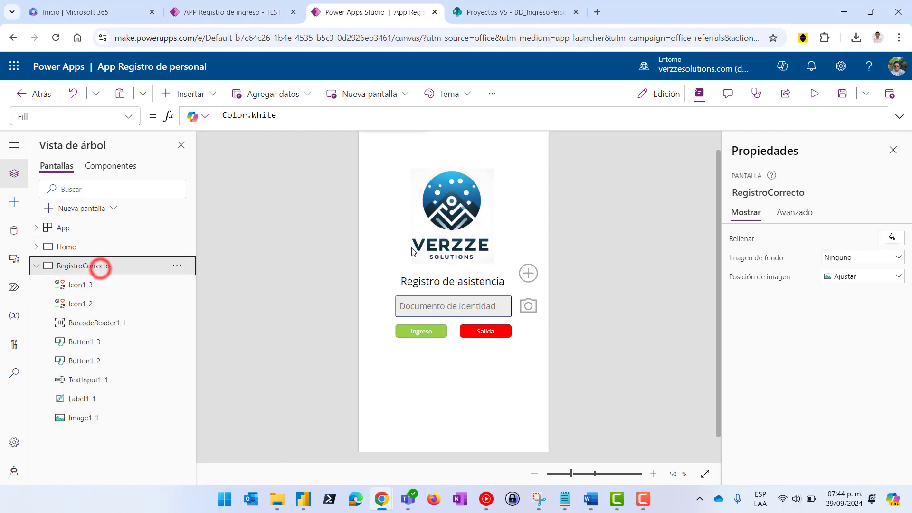
{"action": "left_click", "coordinate": [450, 222]}
{"action": "left_click_drag", "start_coordinate": [499, 263], "coordinate": [499, 239]}
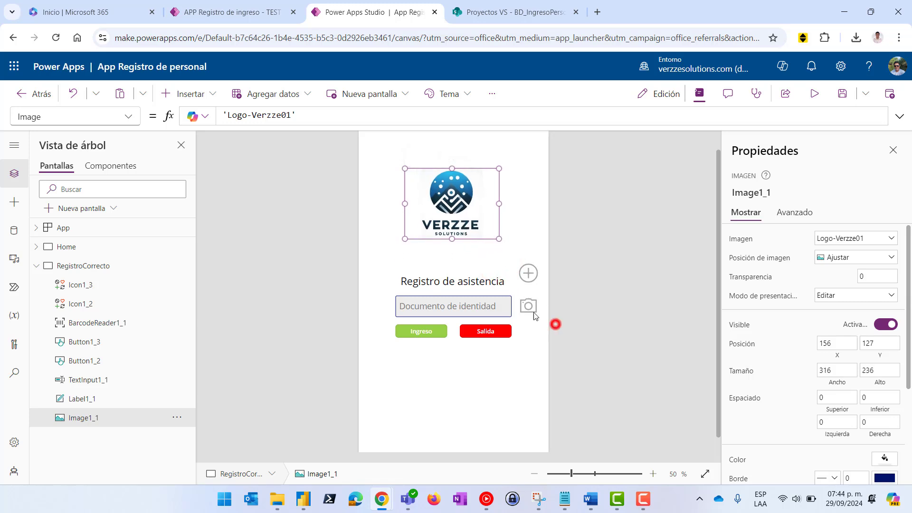
{"action": "left_click", "coordinate": [554, 323]}
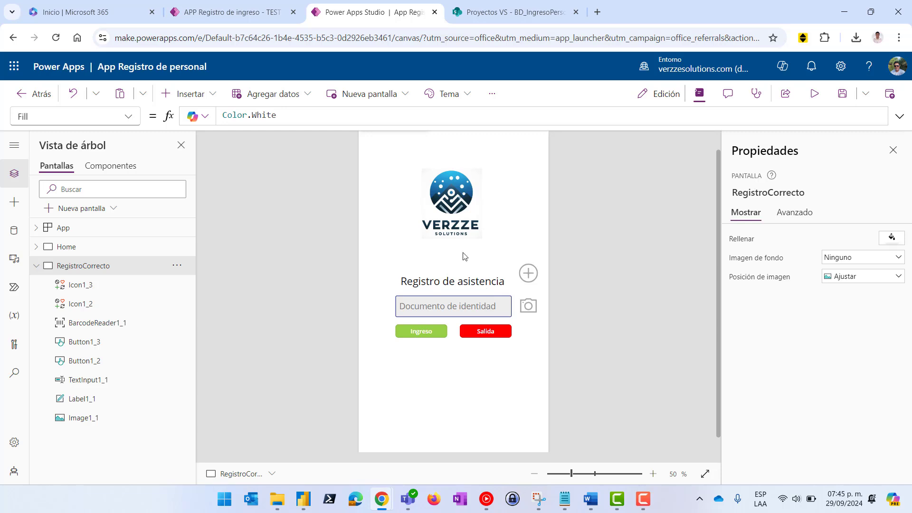
{"action": "left_click", "coordinate": [454, 200]}
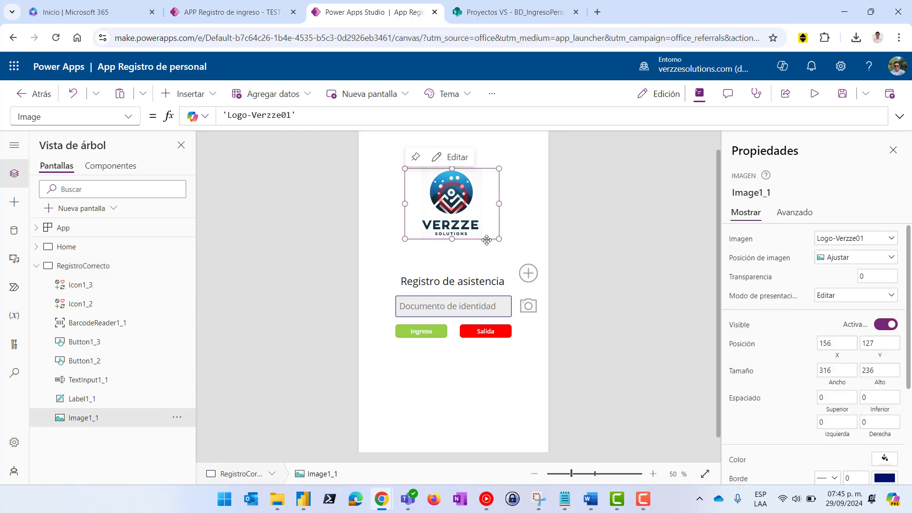
Move the Registro de asistencia title up and delete the plus icon
{"action": "left_click", "coordinate": [467, 277]}
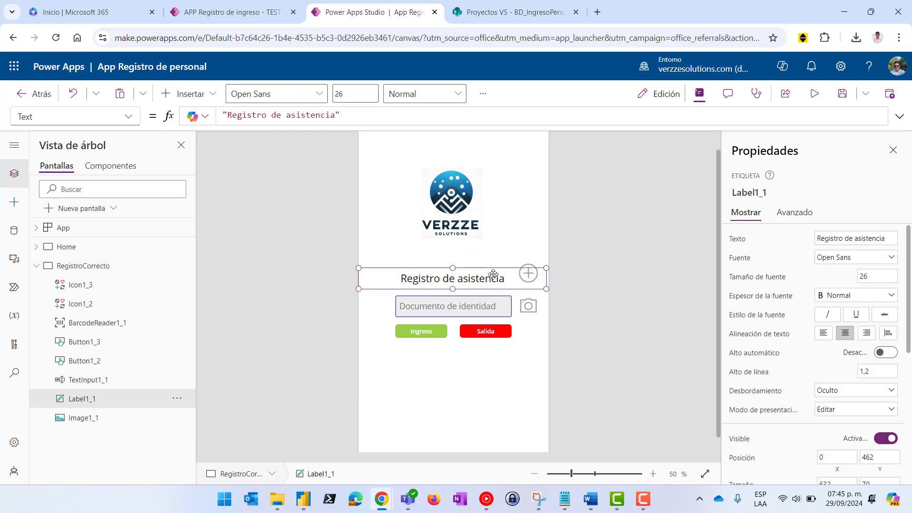
{"action": "left_click_drag", "start_coordinate": [492, 274], "coordinate": [537, 269]}
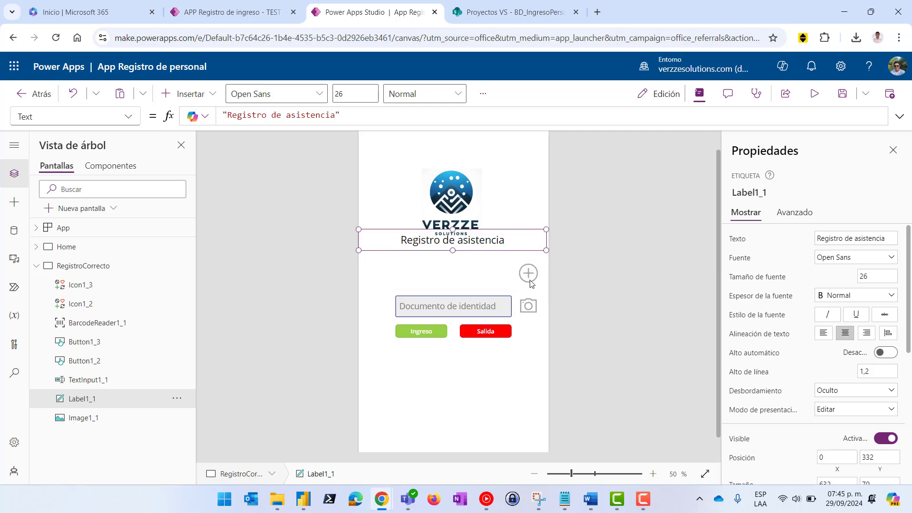
{"action": "left_click", "coordinate": [529, 274]}
{"action": "key", "text": "Up"}
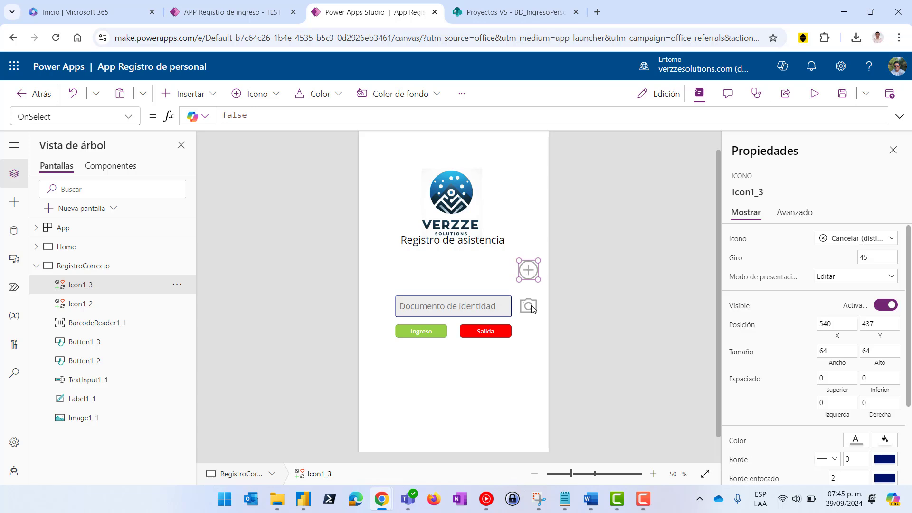
{"action": "key", "text": "Delete"}
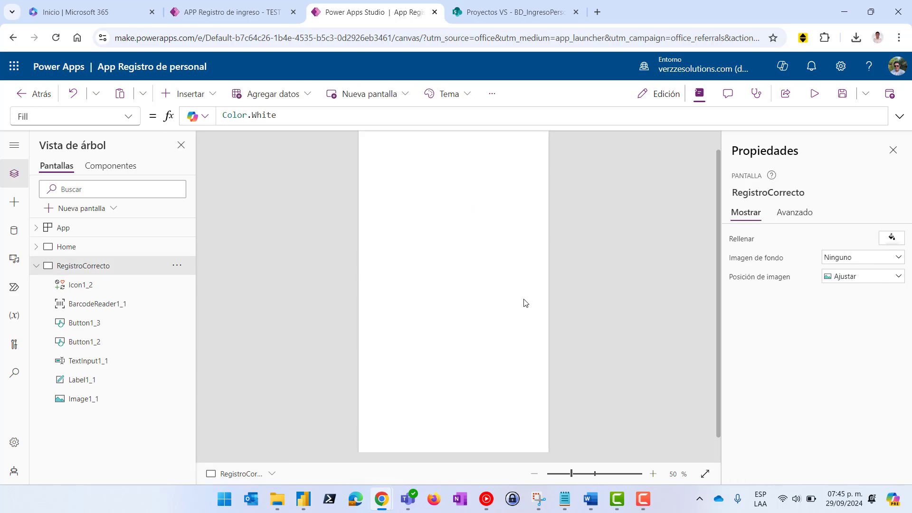
{"action": "left_click", "coordinate": [588, 275]}
{"action": "left_click", "coordinate": [529, 271]}
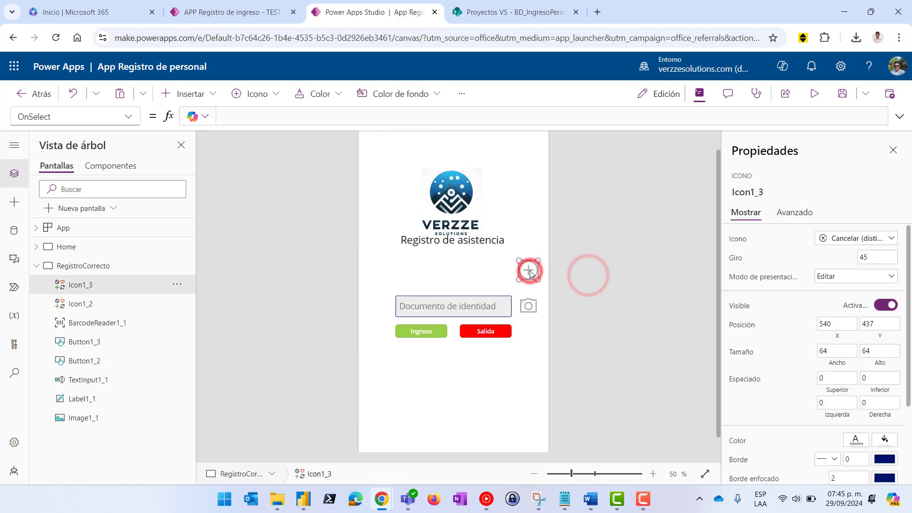
{"action": "key", "text": "Delete"}
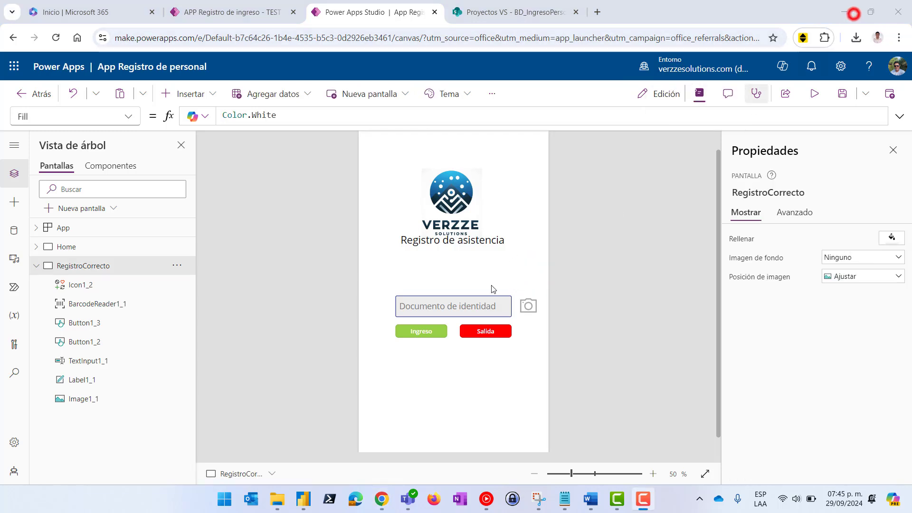
Delete the Documento de identidad input, the Salida and Ingreso buttons and the camera icon
{"action": "left_click", "coordinate": [473, 311]}
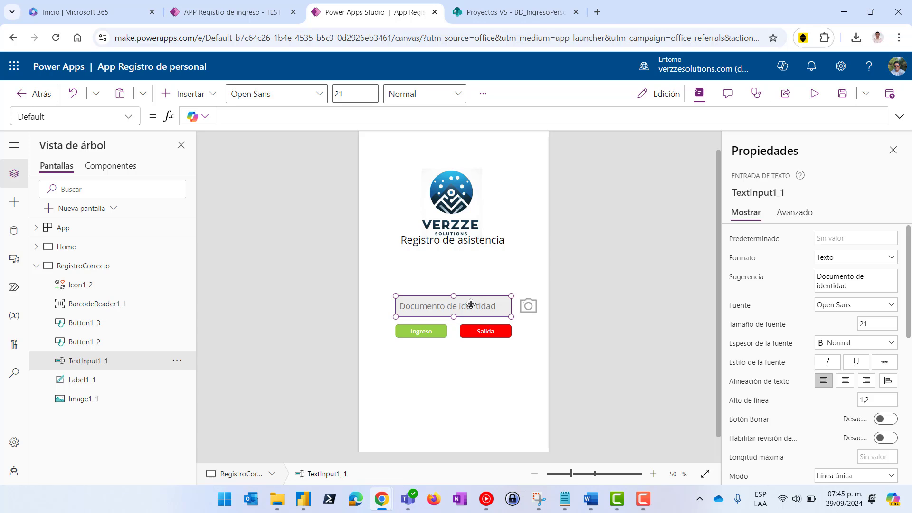
{"action": "key", "text": "Delete"}
{"action": "left_click", "coordinate": [480, 332]}
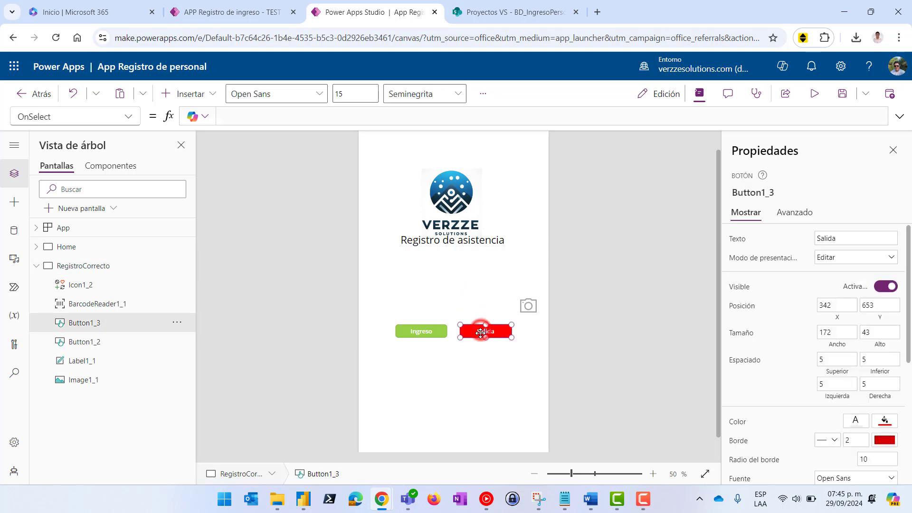
{"action": "key", "text": "Delete"}
{"action": "left_click", "coordinate": [421, 331]}
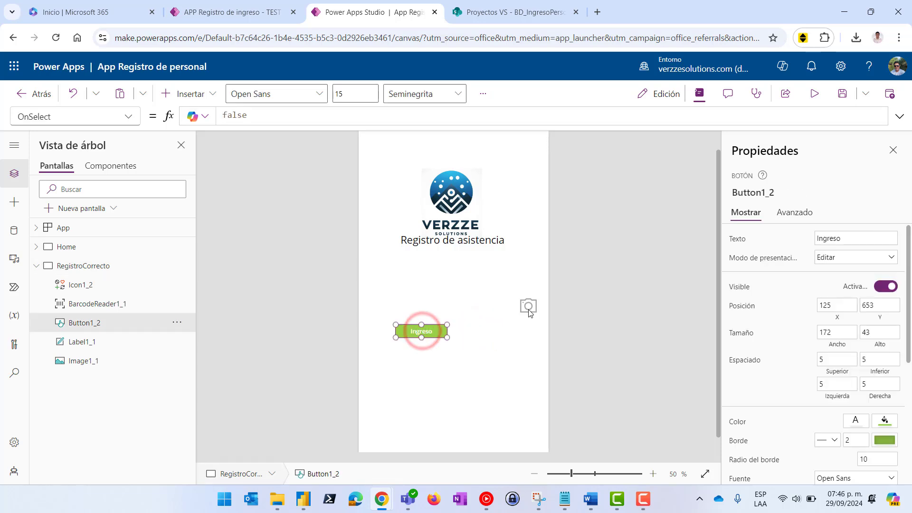
{"action": "key", "text": "Delete"}
{"action": "left_click", "coordinate": [525, 307]}
{"action": "key", "text": "Delete"}
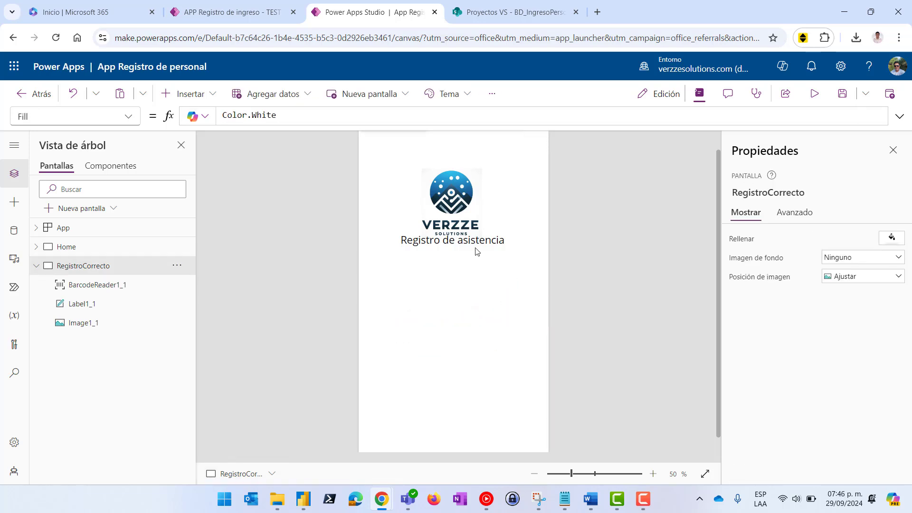
Reposition the Registro de asistencia title slightly lower beneath the logo
{"action": "left_click_drag", "start_coordinate": [473, 242], "coordinate": [483, 249]}
{"action": "key", "text": "Down"}
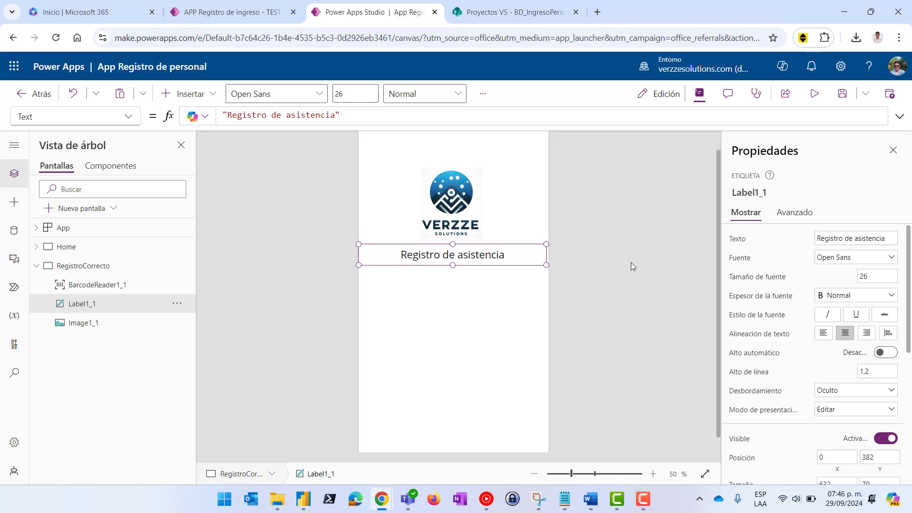
{"action": "left_click", "coordinate": [628, 265]}
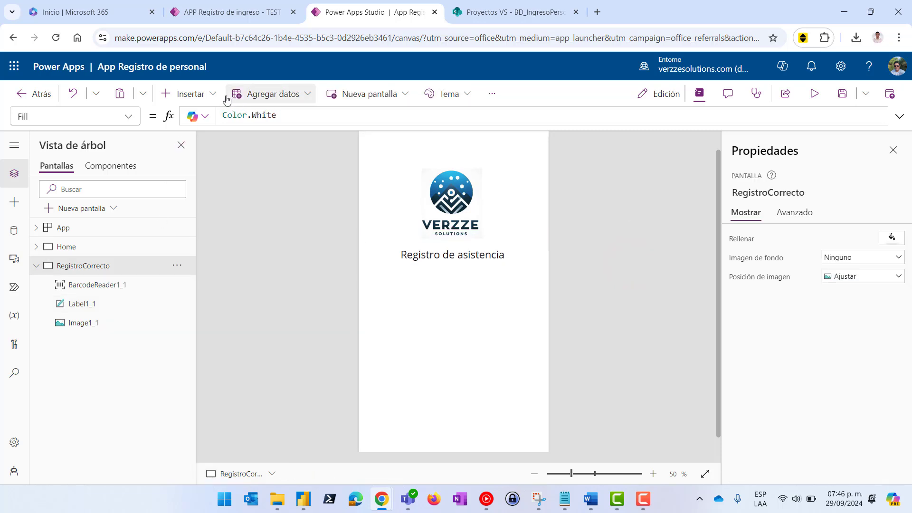
{"action": "left_click", "coordinate": [212, 95]}
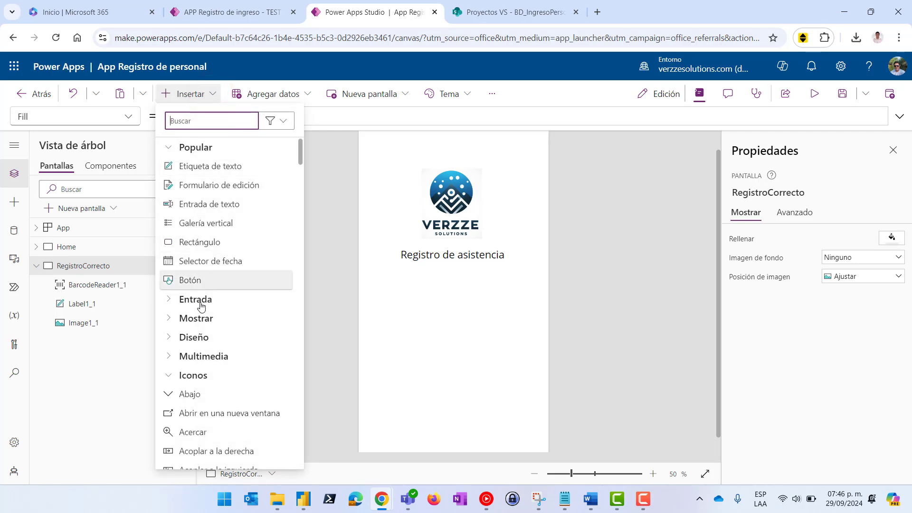
Insert an icon below the title and change it to the Comprobación check-circle
{"action": "left_click", "coordinate": [196, 375]}
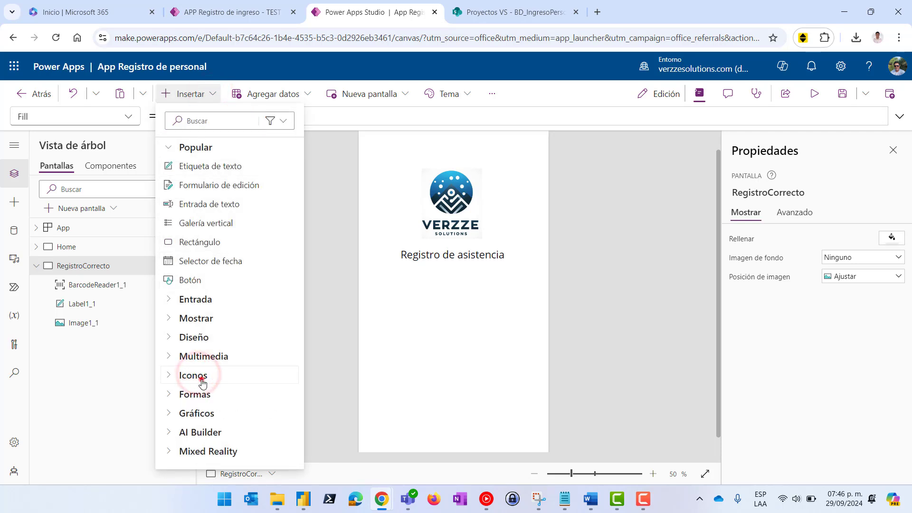
{"action": "left_click", "coordinate": [201, 376]}
{"action": "left_click", "coordinate": [195, 432]}
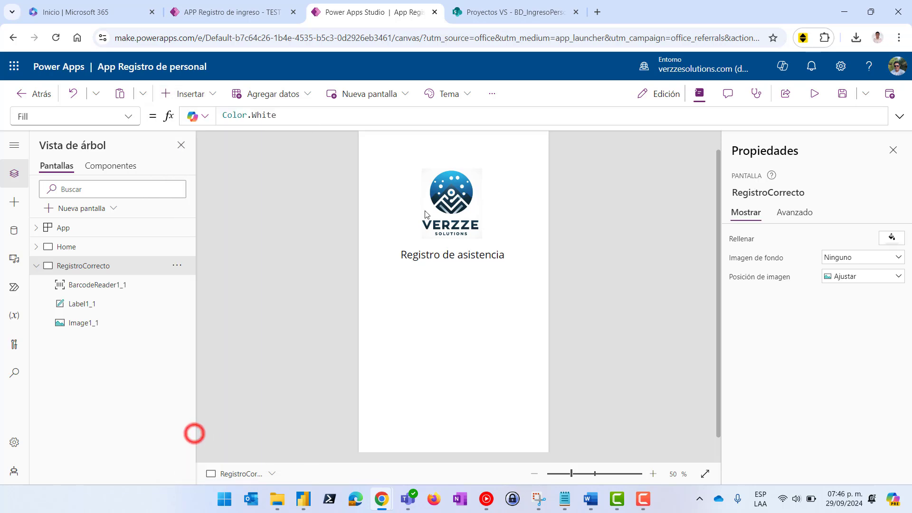
{"action": "left_click_drag", "start_coordinate": [380, 151], "coordinate": [464, 300]}
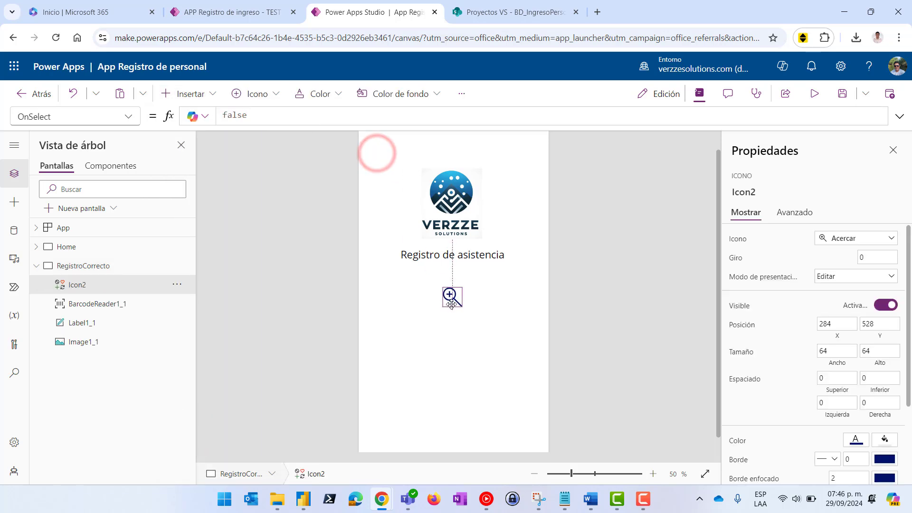
{"action": "left_click", "coordinate": [862, 244]}
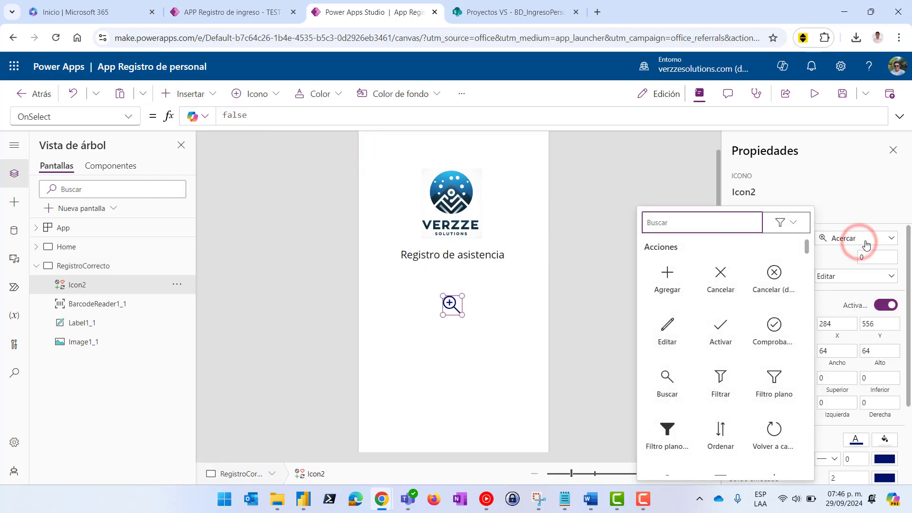
{"action": "left_click", "coordinate": [781, 325]}
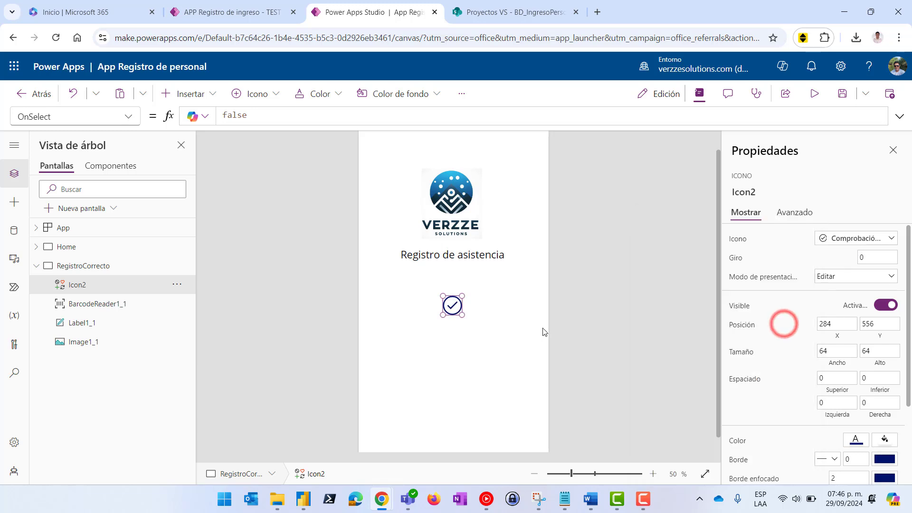
Resize the check icon to 114 × 126 and colour it light green
{"action": "mouse_move", "coordinate": [462, 315]}
{"action": "left_mouse_down"}
{"action": "mouse_move", "coordinate": [478, 332]}
{"action": "mouse_move", "coordinate": [457, 298]}
{"action": "left_mouse_up"}
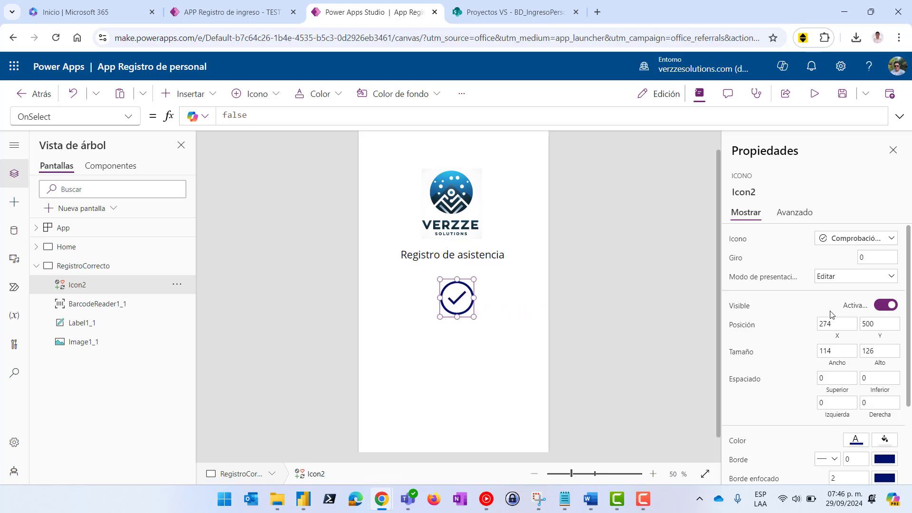
{"action": "left_click", "coordinate": [861, 444]}
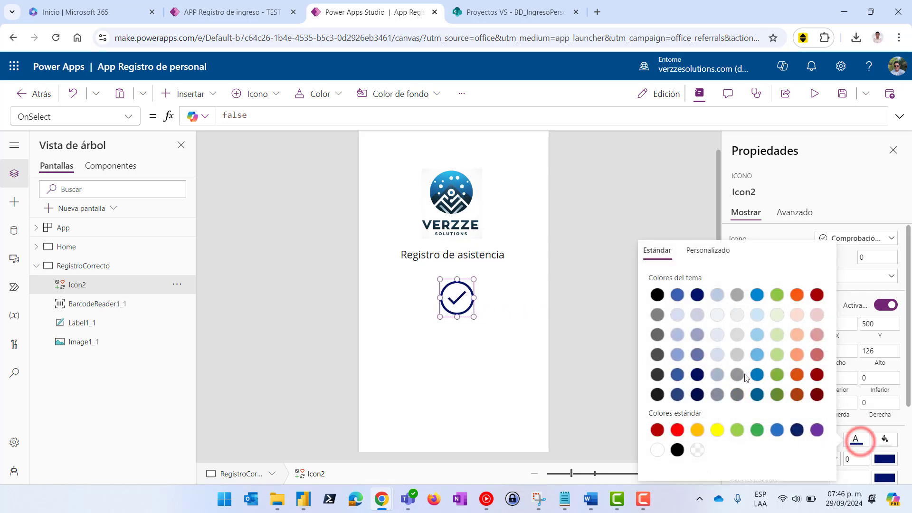
{"action": "left_click", "coordinate": [737, 430]}
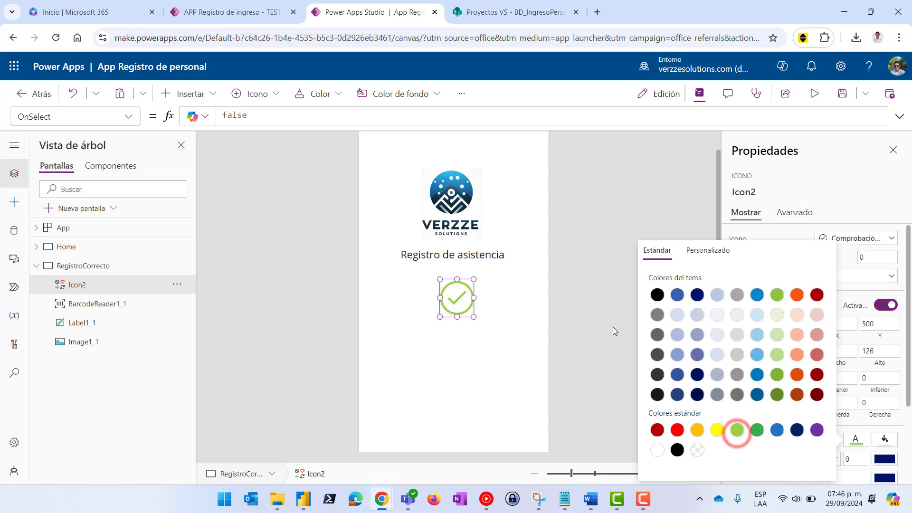
{"action": "left_click", "coordinate": [586, 264]}
{"action": "left_click", "coordinate": [454, 362]}
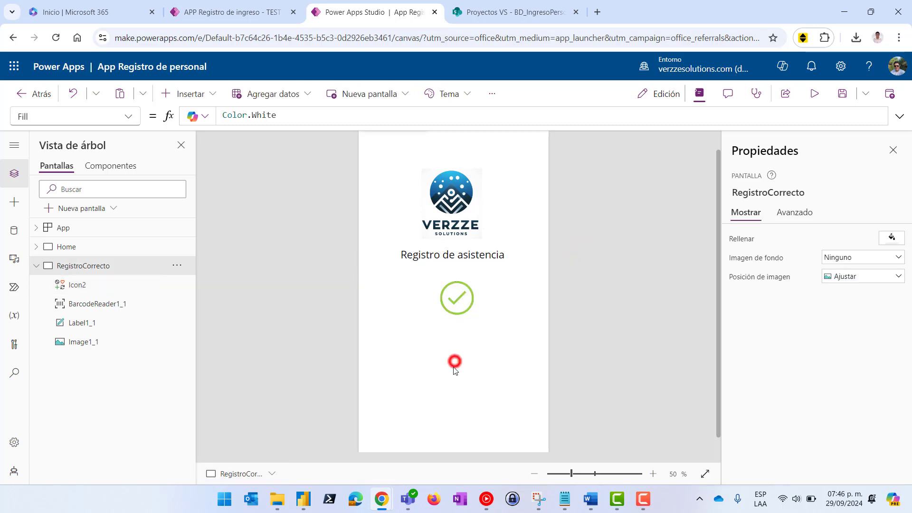
{"action": "left_click", "coordinate": [201, 98]}
Add a label below the check reading 'Registrado correctamente' split over two lines
{"action": "left_click", "coordinate": [210, 165]}
{"action": "left_click_drag", "start_coordinate": [412, 161], "coordinate": [426, 356]}
{"action": "double_click", "coordinate": [427, 356]}
{"action": "type", "text": "Registrado correctamente"}
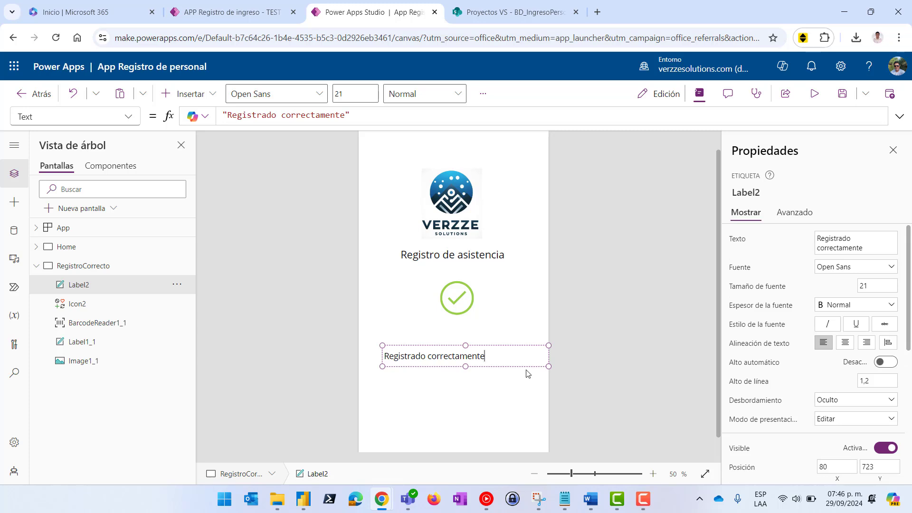
{"action": "left_click", "coordinate": [429, 356]}
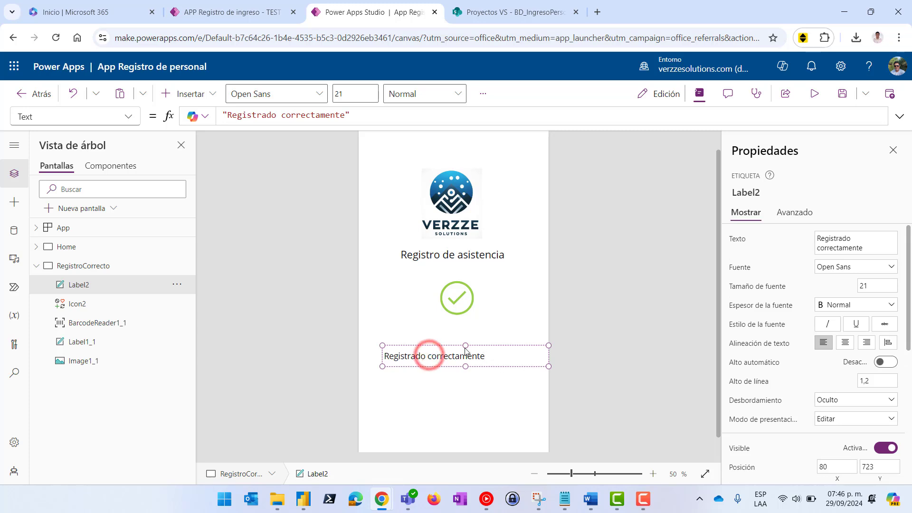
{"action": "key", "text": "shift+Return"}
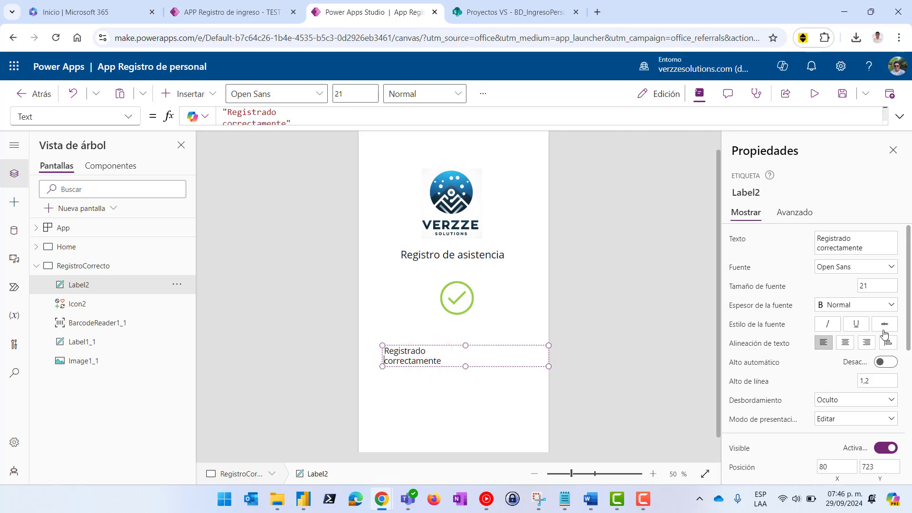
Centre the caption, shrink its box and set its font size to 16
{"action": "left_click", "coordinate": [845, 342]}
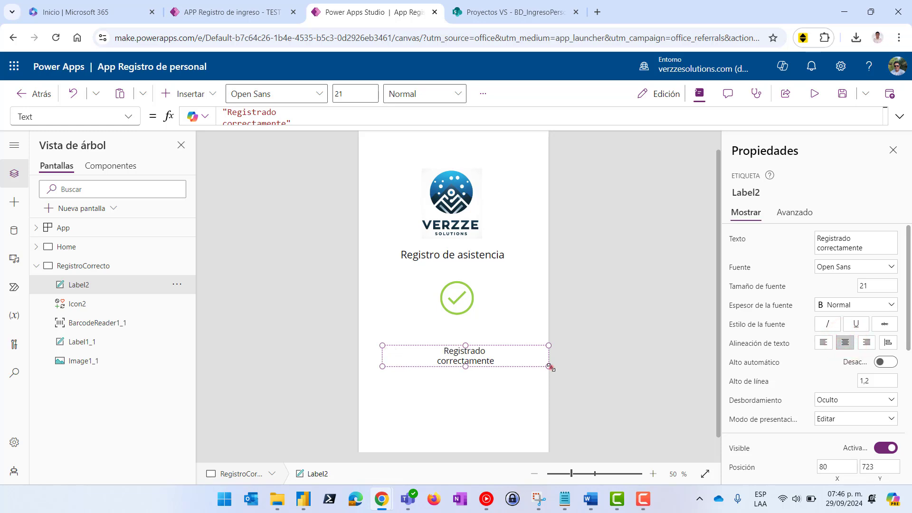
{"action": "left_click_drag", "start_coordinate": [549, 366], "coordinate": [489, 327]}
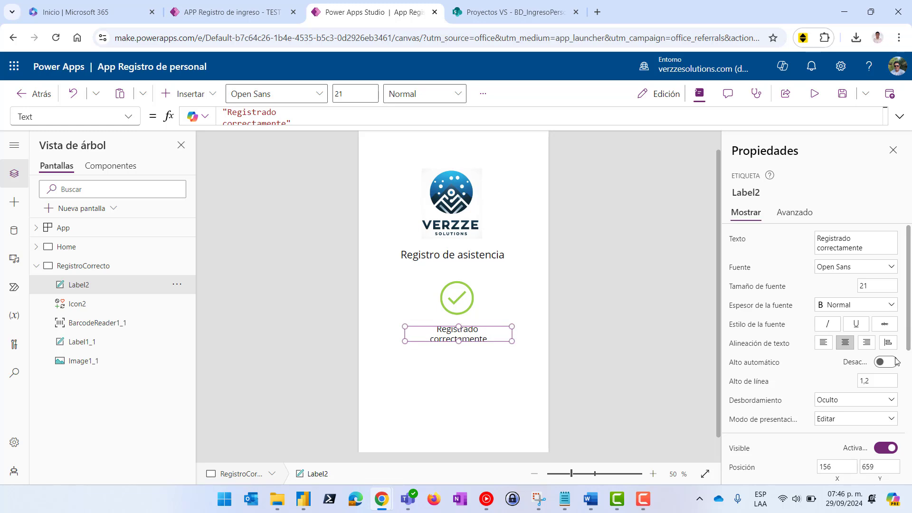
{"action": "scroll", "coordinate": [866, 402], "scroll_direction": "down", "scroll_amount": 4}
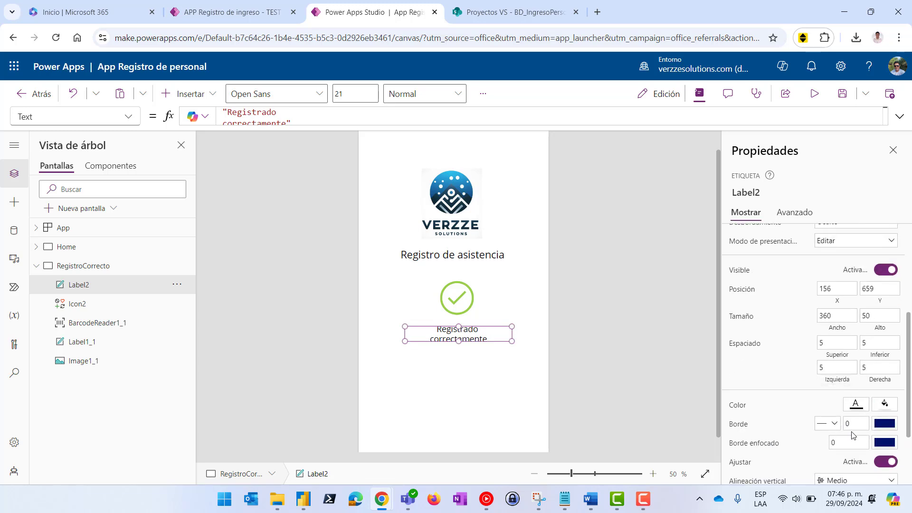
{"action": "scroll", "coordinate": [853, 434], "scroll_direction": "down", "scroll_amount": 2}
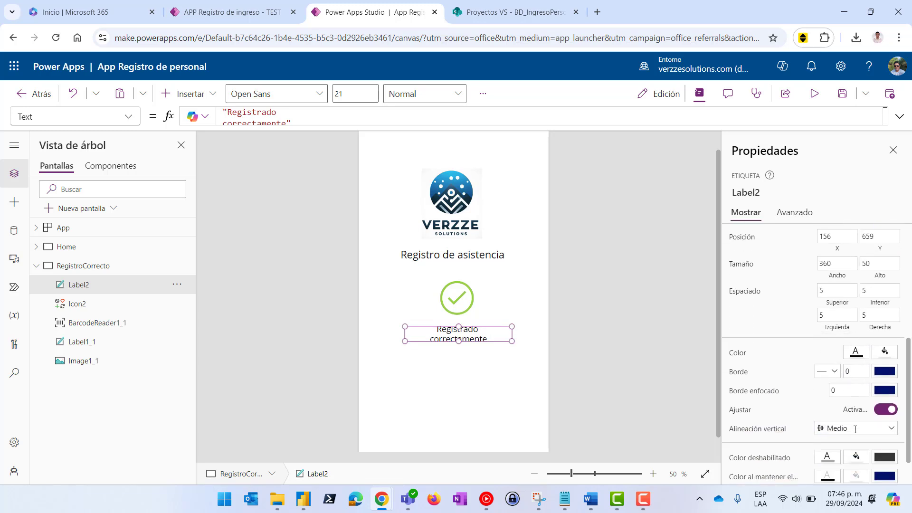
{"action": "left_click", "coordinate": [839, 18]}
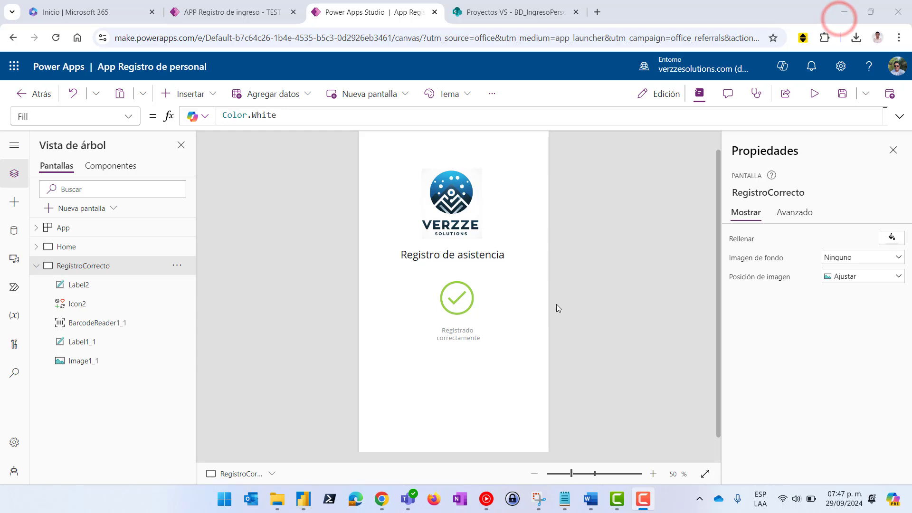
{"action": "left_click", "coordinate": [455, 337]}
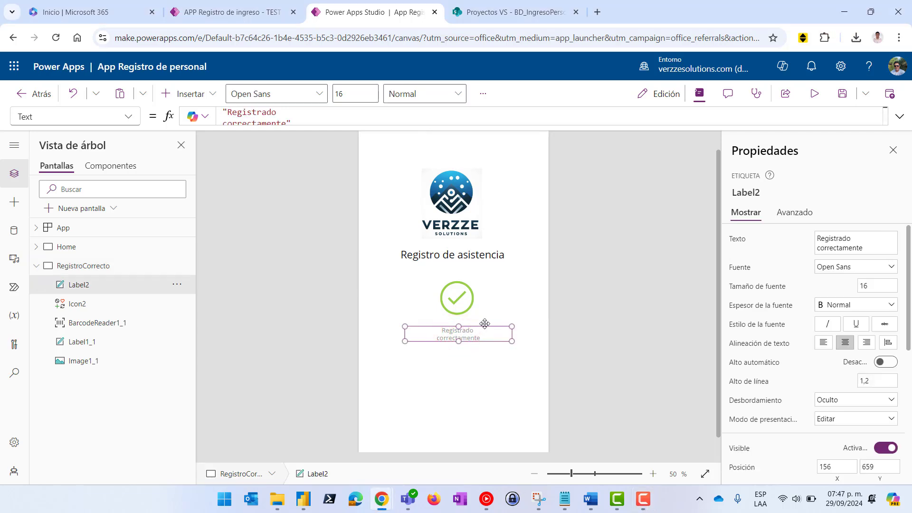
{"action": "left_click", "coordinate": [625, 300]}
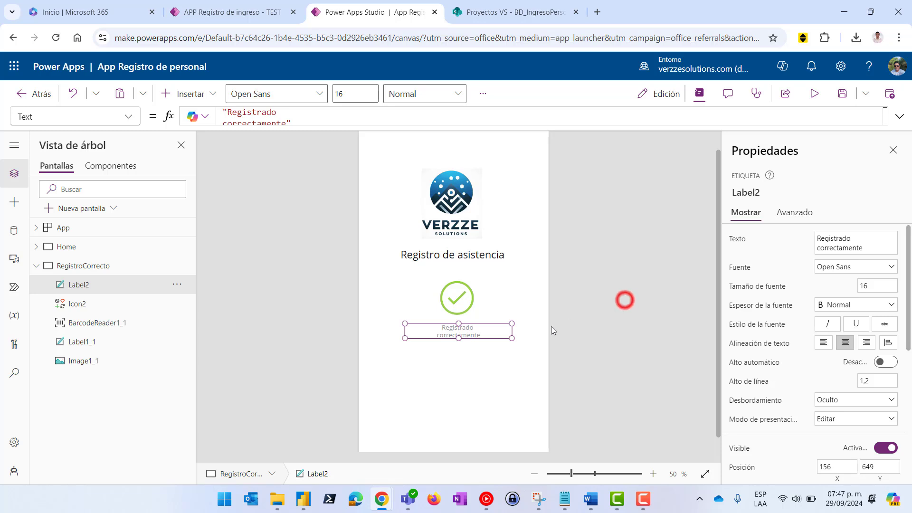
{"action": "scroll", "coordinate": [476, 356], "scroll_direction": "up", "scroll_amount": 1}
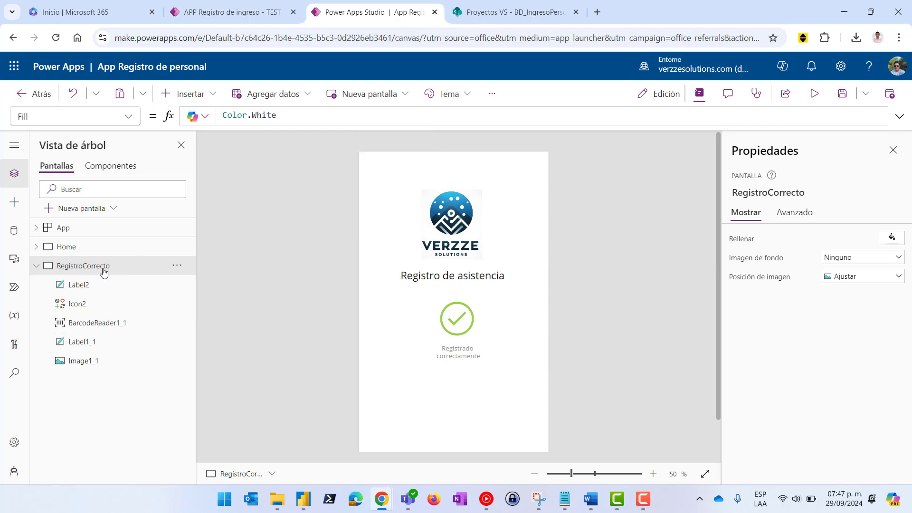
Duplicate the RegistroCorrecto screen and select the new copy in the Tree view
{"action": "left_click", "coordinate": [181, 268]}
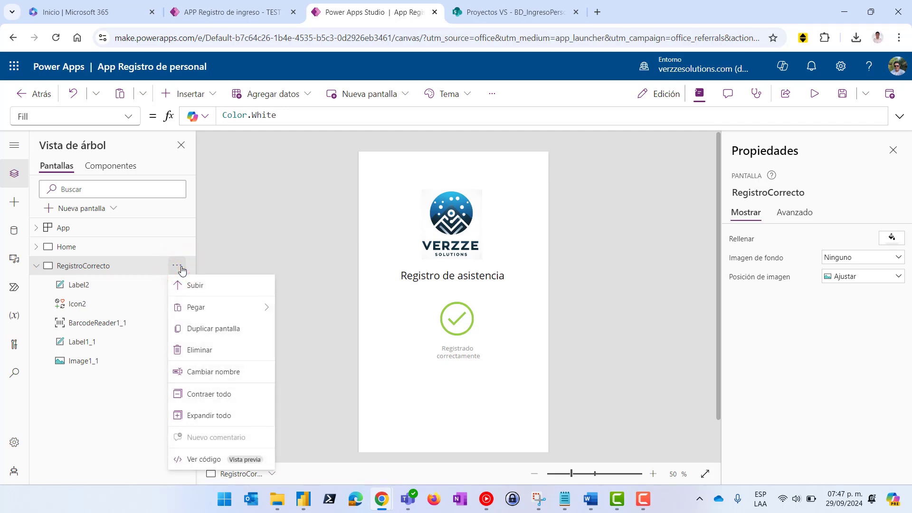
{"action": "left_click", "coordinate": [209, 330]}
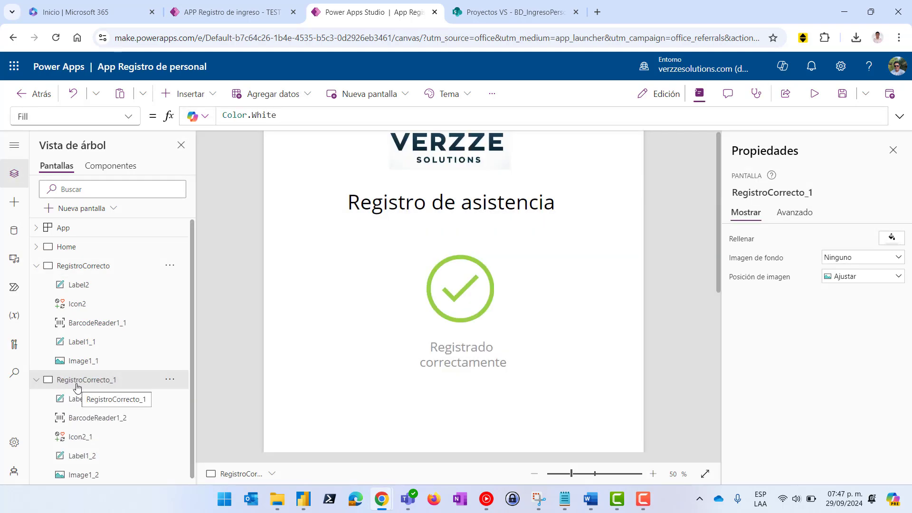
{"action": "left_click", "coordinate": [72, 378]}
Rename the copied screen to RegistroIncorrecto
{"action": "left_click", "coordinate": [170, 379]}
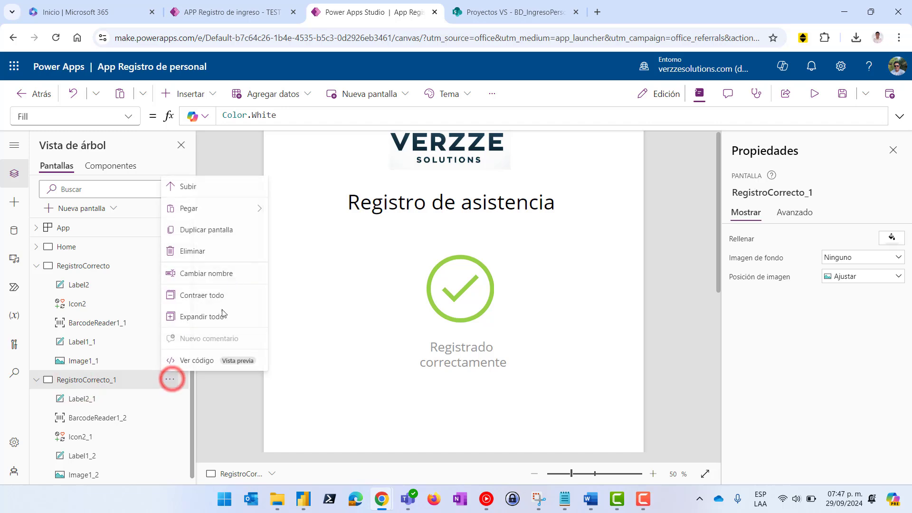
{"action": "left_click", "coordinate": [198, 273]}
{"action": "key", "text": "End"}
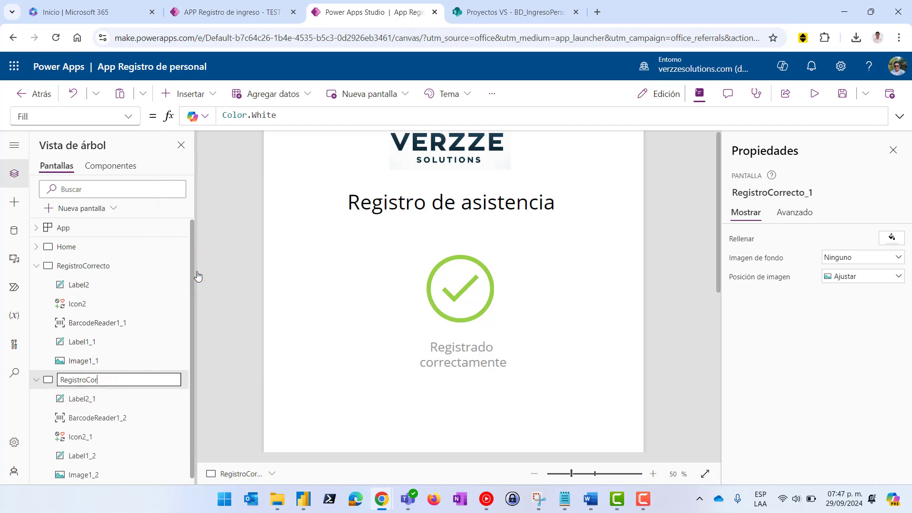
{"action": "key", "text": "BackSpace"}
{"action": "key", "text": "BackSpace"}
{"action": "key", "text": "BackSpace"}
{"action": "type", "text": "Incorrecto"}
{"action": "key", "text": "Return"}
{"action": "mouse_move", "coordinate": [537, 489]}
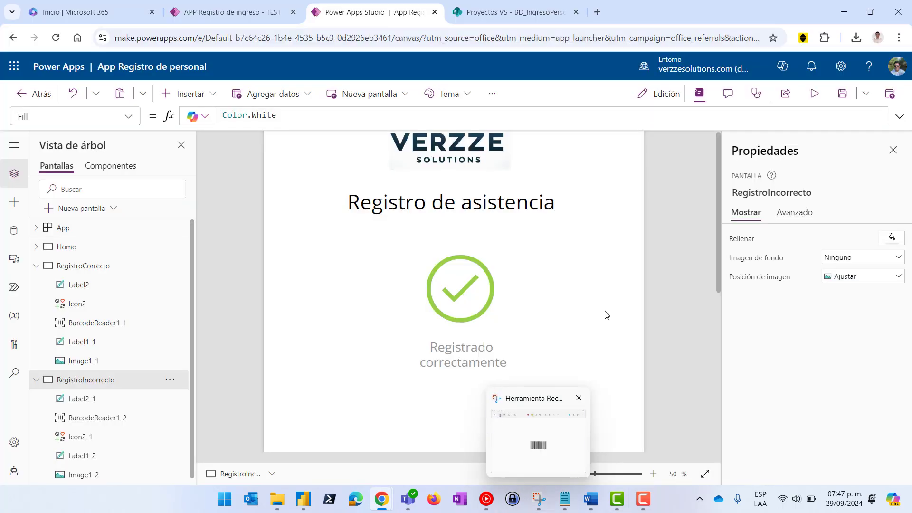
{"action": "left_click", "coordinate": [586, 334]}
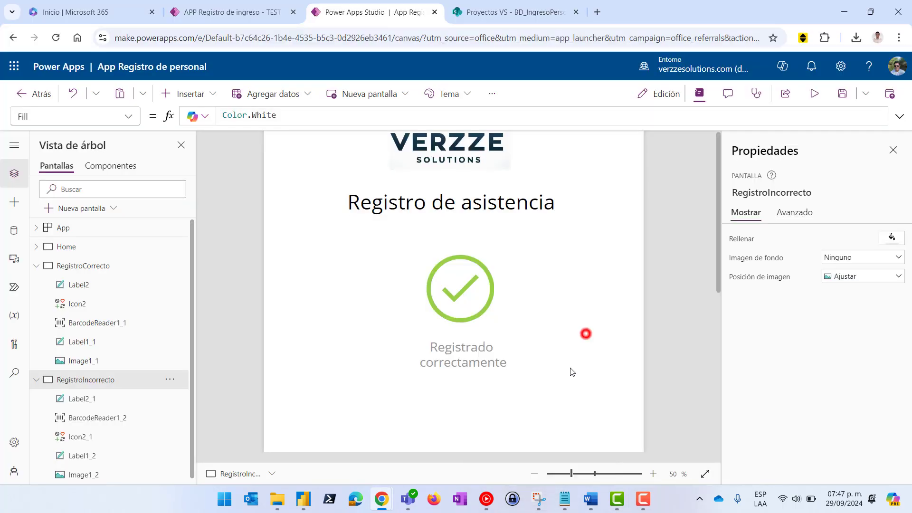
{"action": "left_click", "coordinate": [533, 474]}
Change the copied check icon to a red Cancelar (distintivo) X
{"action": "left_click", "coordinate": [442, 296]}
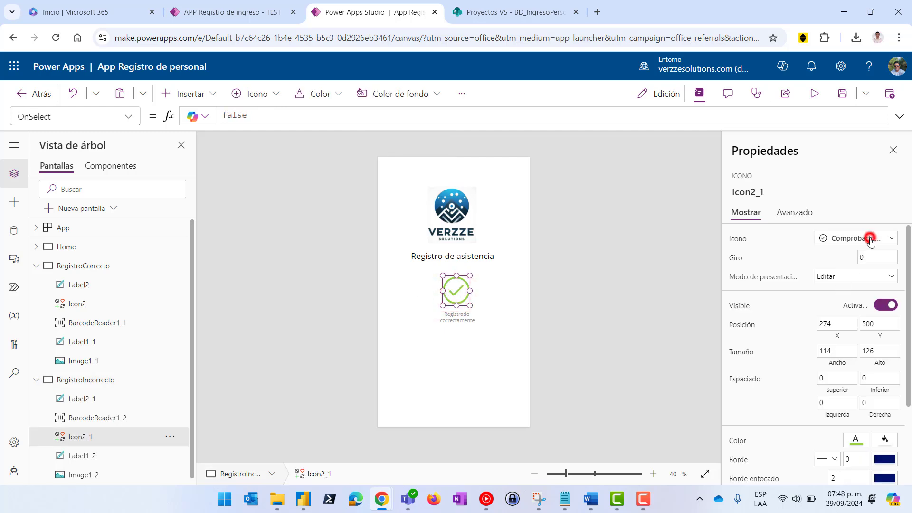
{"action": "left_click", "coordinate": [871, 239]}
{"action": "left_click", "coordinate": [777, 276]}
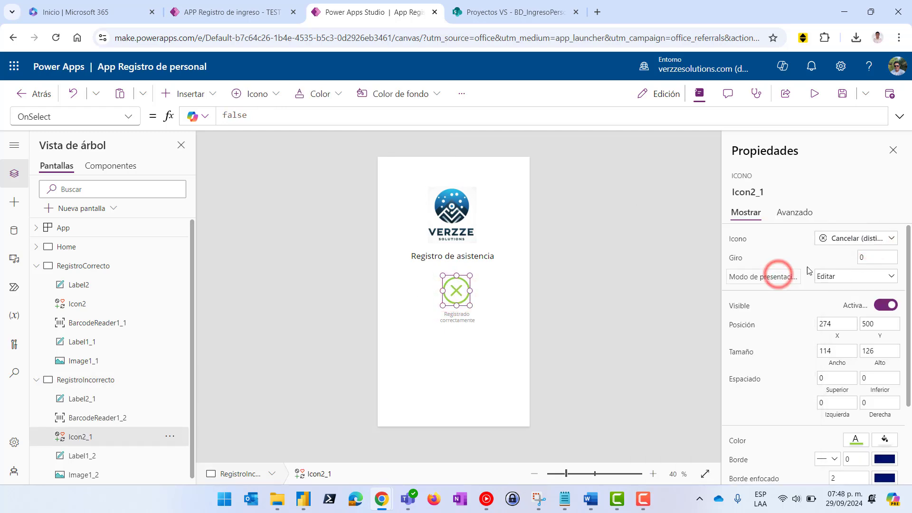
{"action": "left_click", "coordinate": [855, 441]}
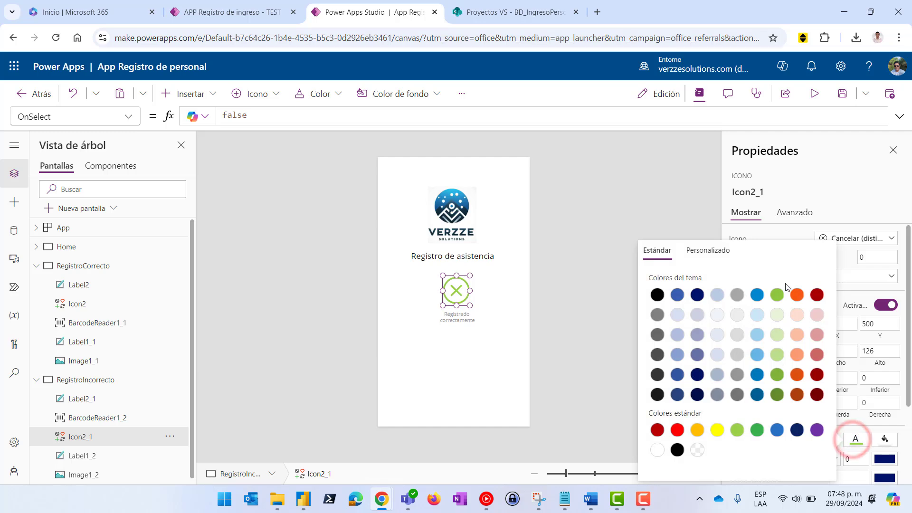
{"action": "left_click", "coordinate": [677, 429]}
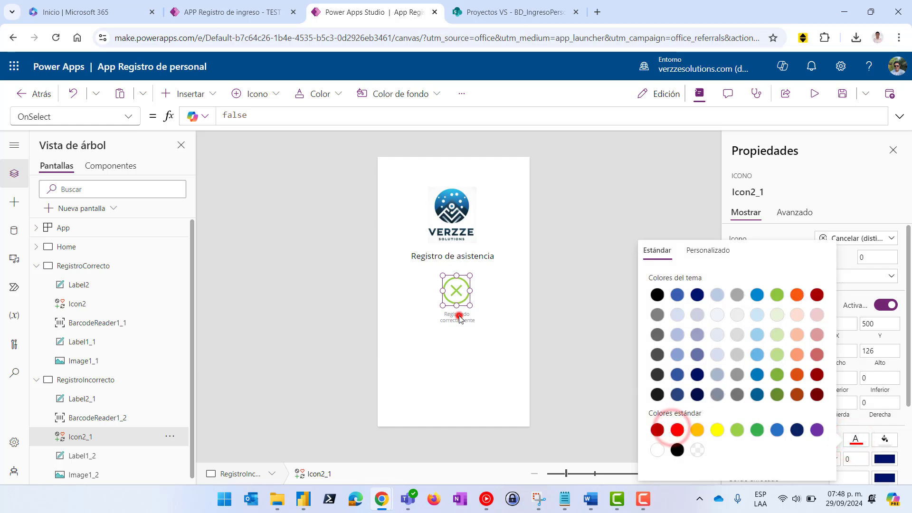
Replace the label text with 'No existe usuario' split over two lines
{"action": "left_click", "coordinate": [458, 318]}
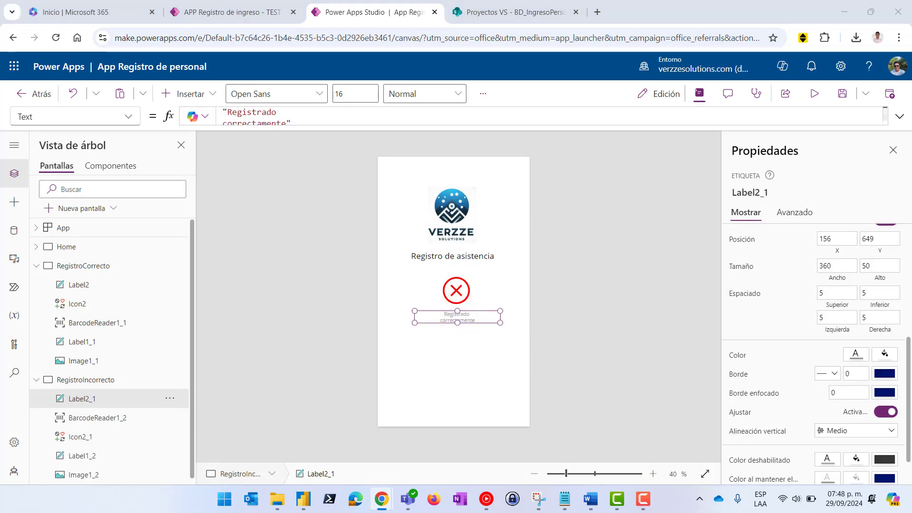
{"action": "left_click", "coordinate": [455, 316]}
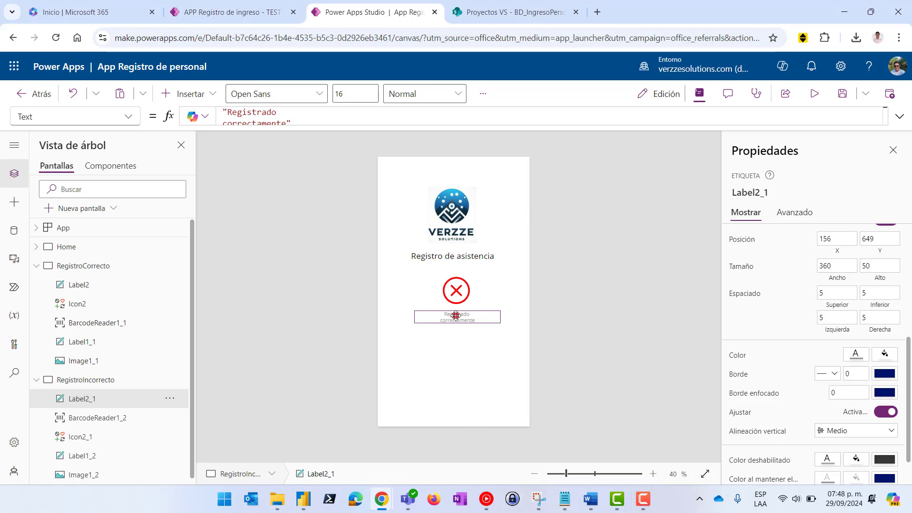
{"action": "double_click", "coordinate": [455, 316]}
{"action": "type", "text": "No"}
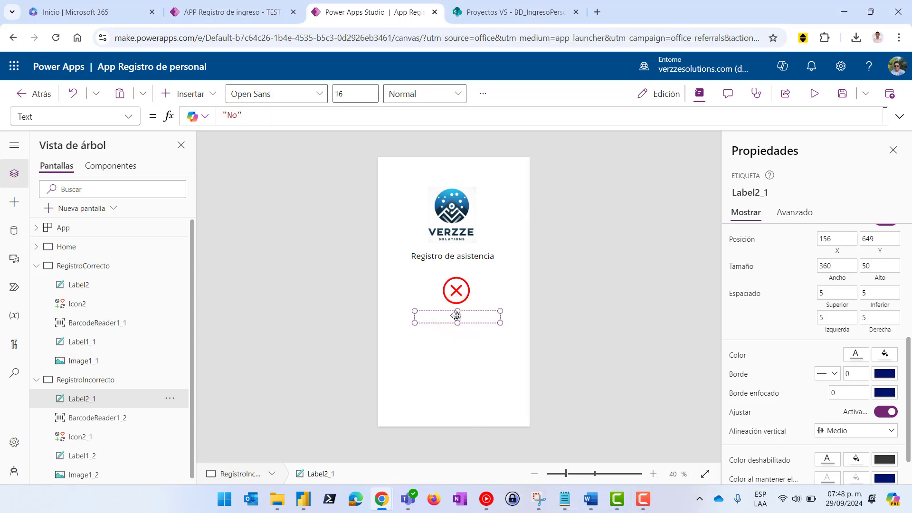
{"action": "type", "text": " existe usuario"}
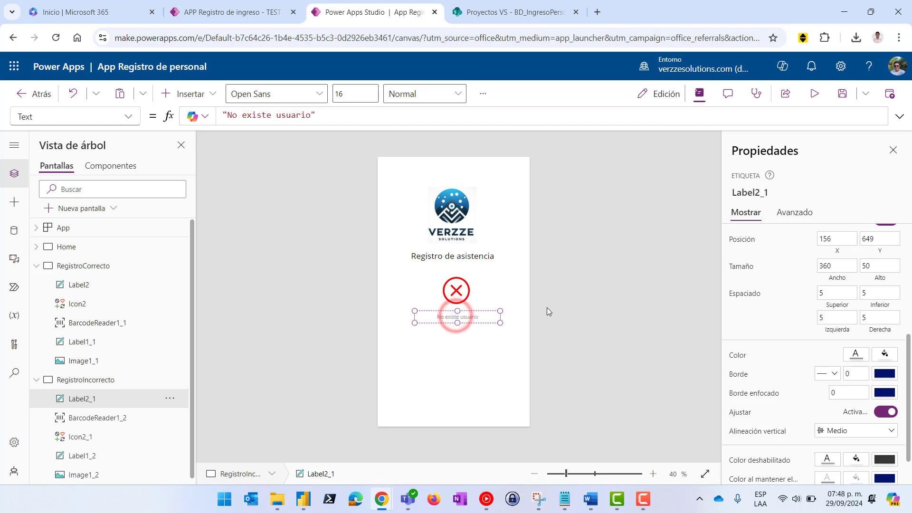
{"action": "key", "text": "Return"}
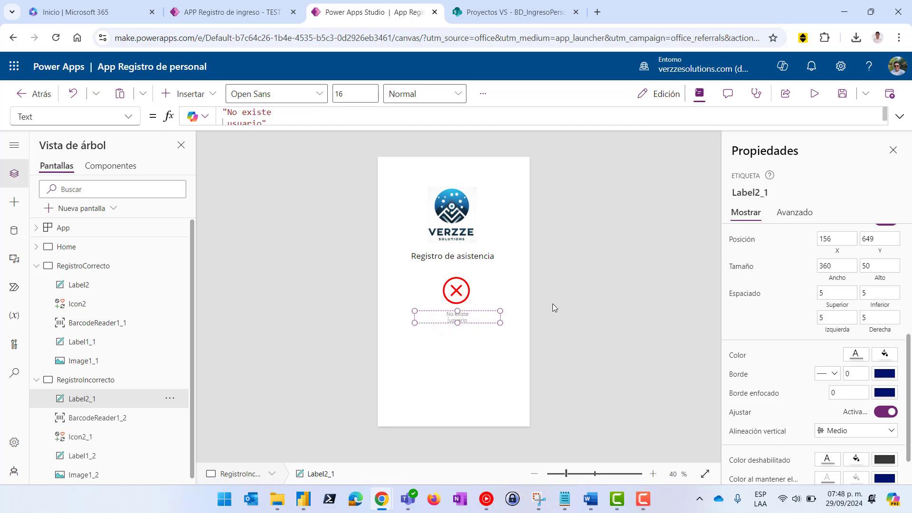
{"action": "left_click", "coordinate": [599, 288]}
{"action": "left_click", "coordinate": [508, 388]}
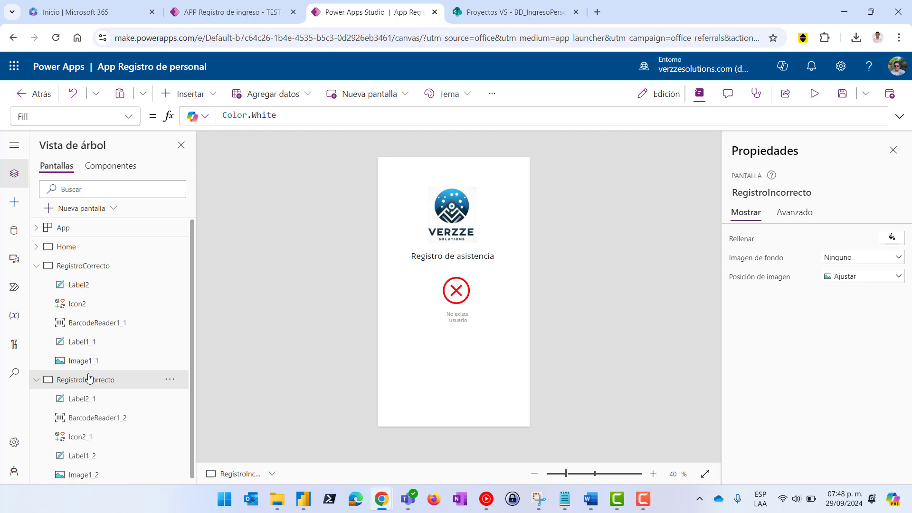
Collapse RegistroCorrecto and RegistroIncorrecto in the Tree view, review each, then show Home
{"action": "left_click", "coordinate": [36, 266]}
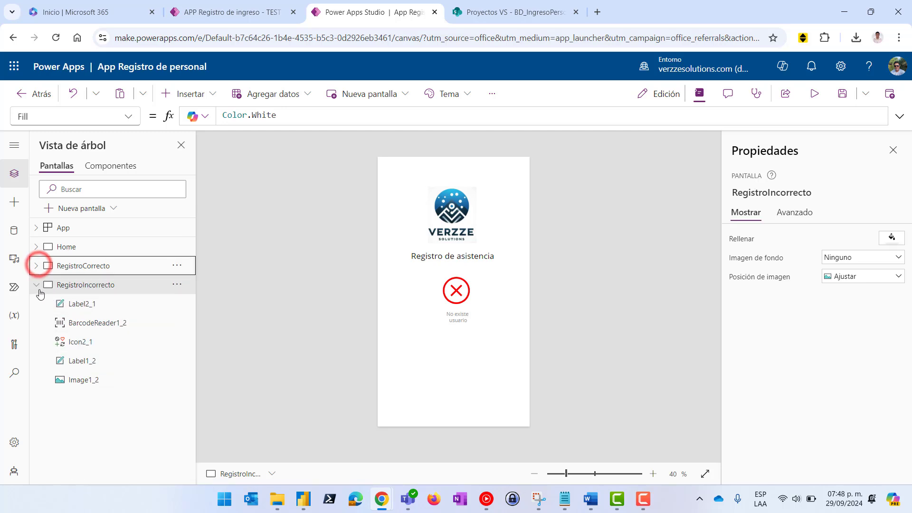
{"action": "left_click", "coordinate": [36, 285]}
{"action": "left_click", "coordinate": [62, 265]}
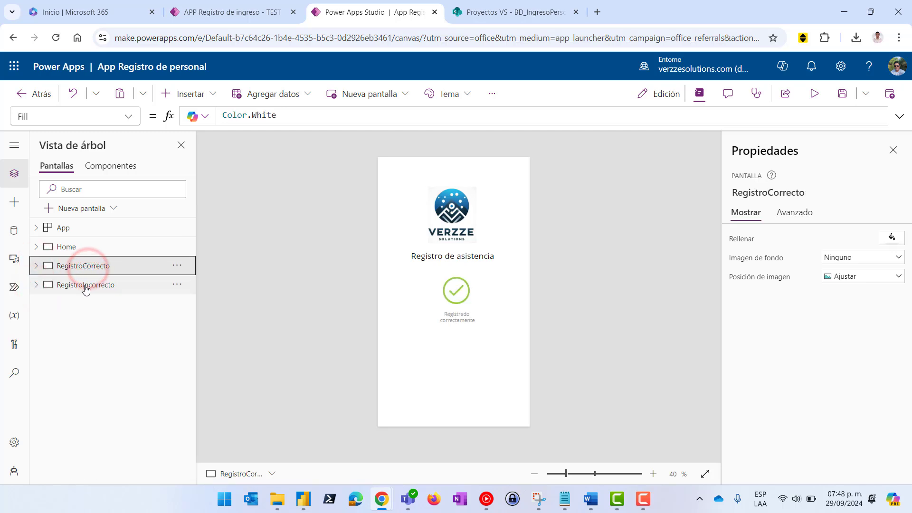
{"action": "left_click", "coordinate": [85, 287]}
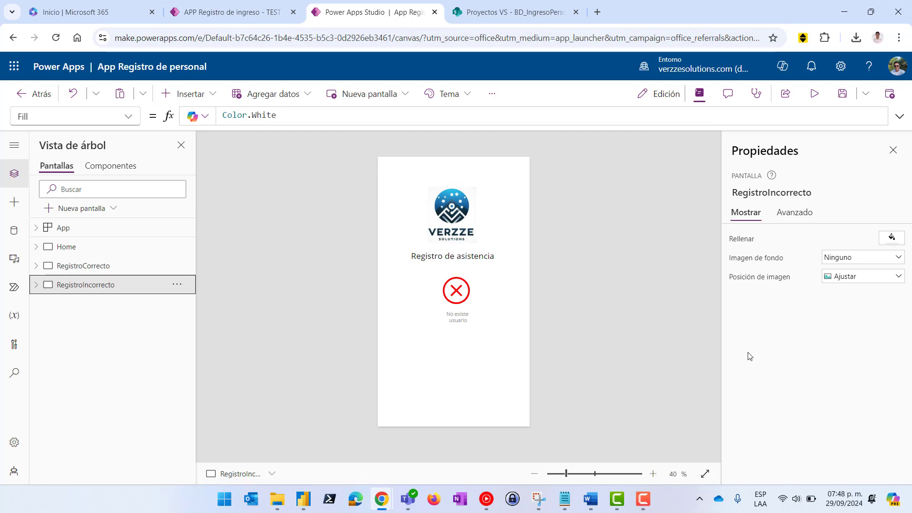
{"action": "left_click", "coordinate": [71, 248]}
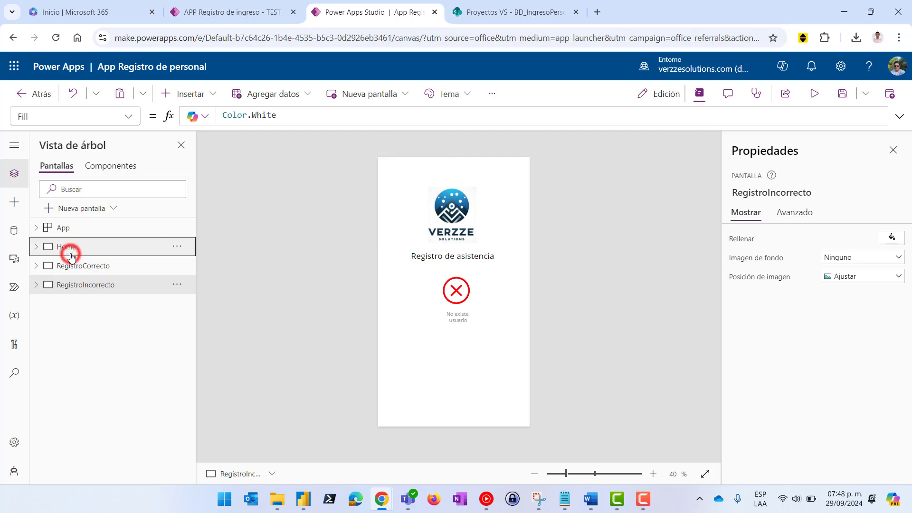
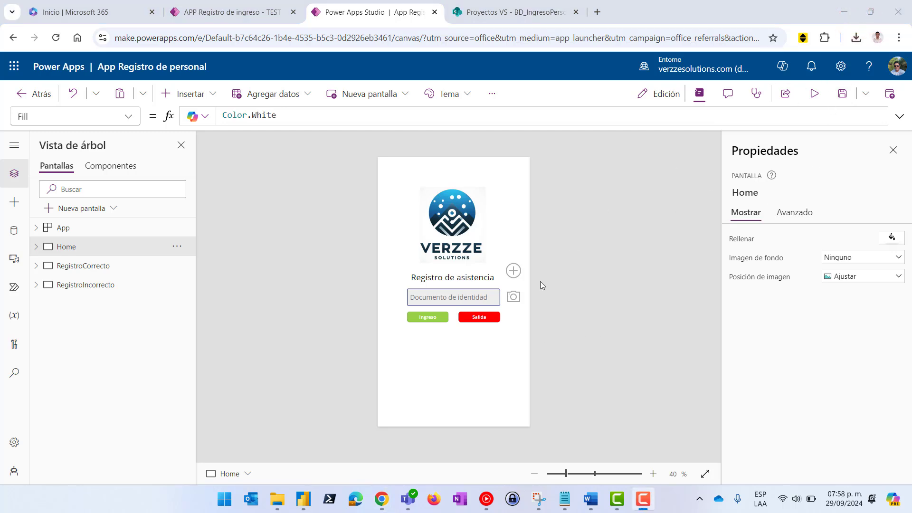
Show the Ingreso button's OnSelect formula, currently false, after glancing at the BD_IngresoPersonal list
{"action": "left_click", "coordinate": [426, 319]}
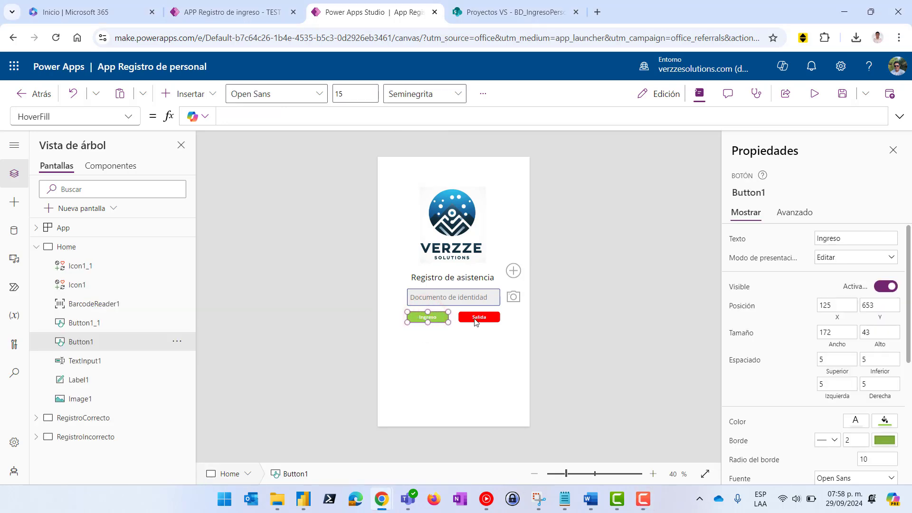
{"action": "left_click", "coordinate": [482, 317]}
{"action": "left_click", "coordinate": [428, 318]}
{"action": "left_click", "coordinate": [89, 111]}
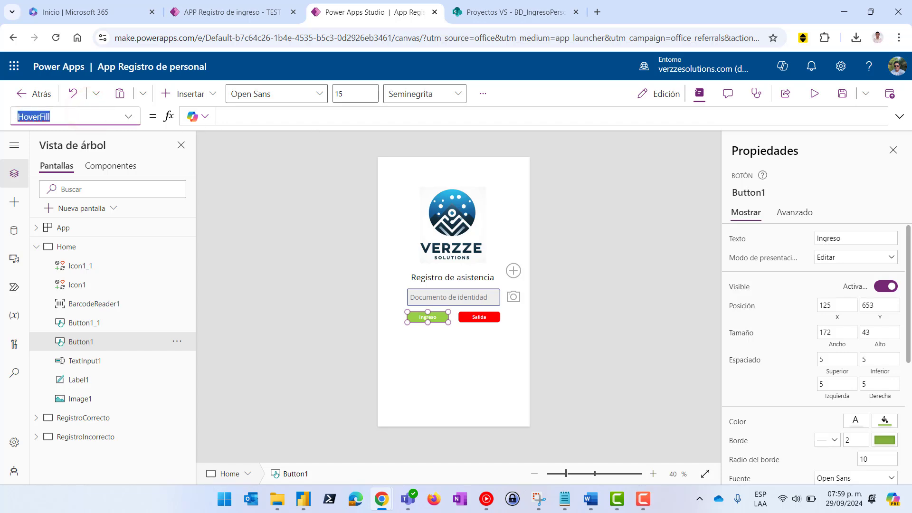
{"action": "type", "text": "ons"}
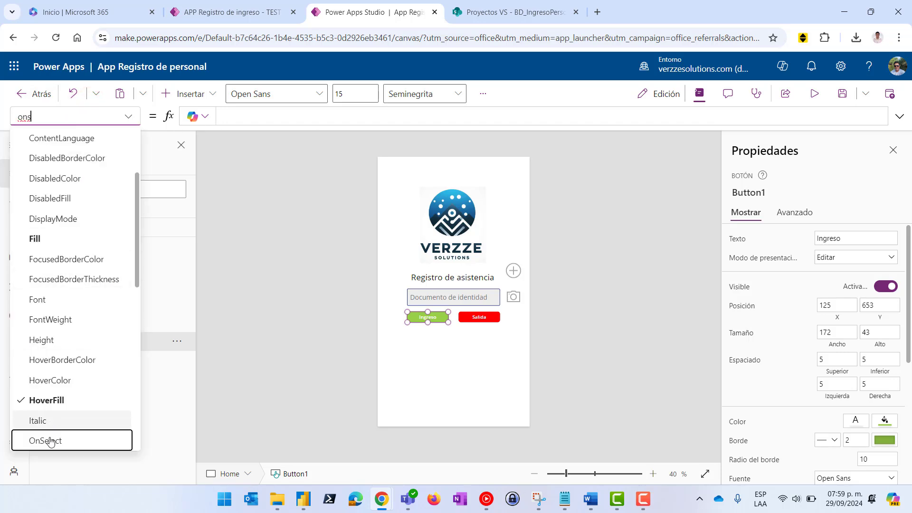
{"action": "left_click", "coordinate": [48, 442]}
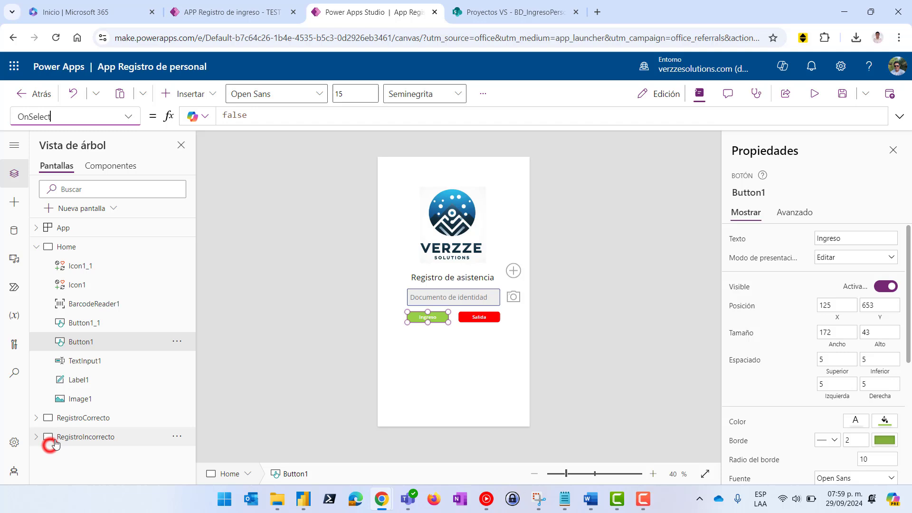
{"action": "double_click", "coordinate": [271, 116]}
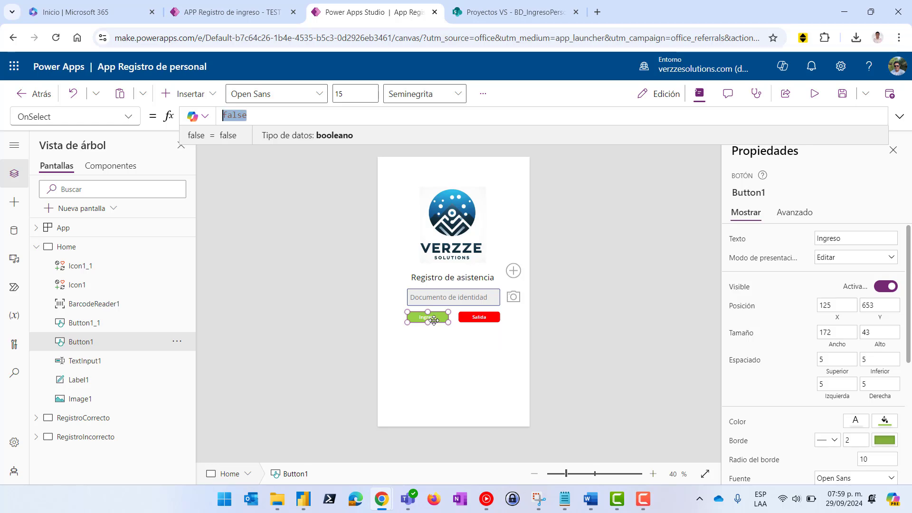
{"action": "left_click", "coordinate": [508, 12]}
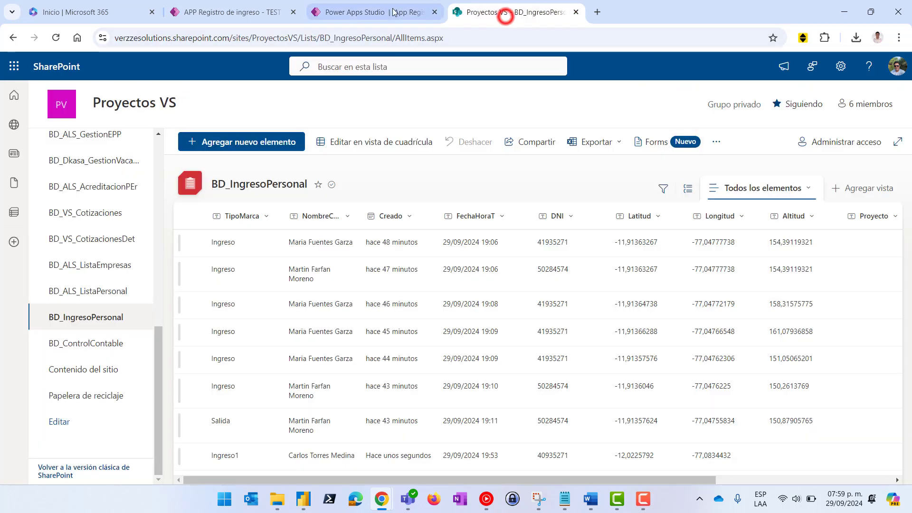
{"action": "left_click", "coordinate": [371, 12]}
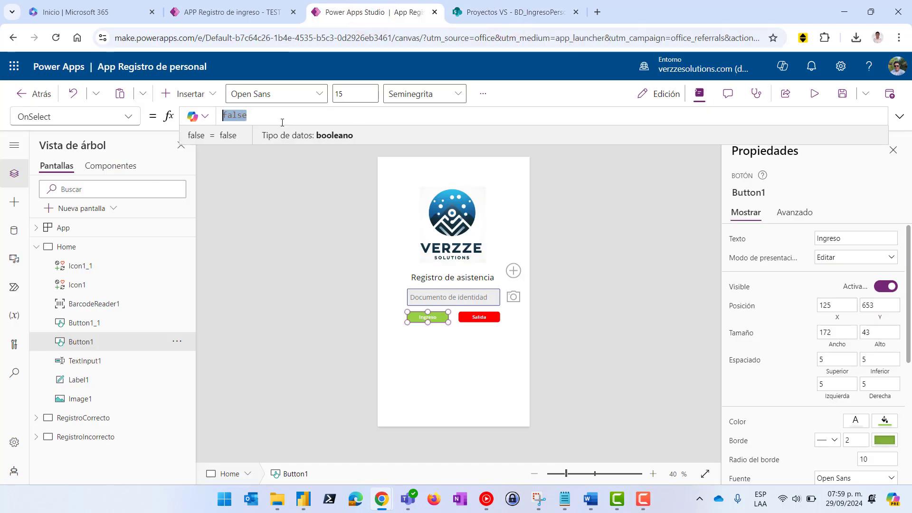
Replace false with Set(varHora;Text(Now();"dd/mm/yyyy hh:mm")) in the Ingreso OnSelect
{"action": "left_click_drag", "start_coordinate": [383, 144], "coordinate": [383, 164]}
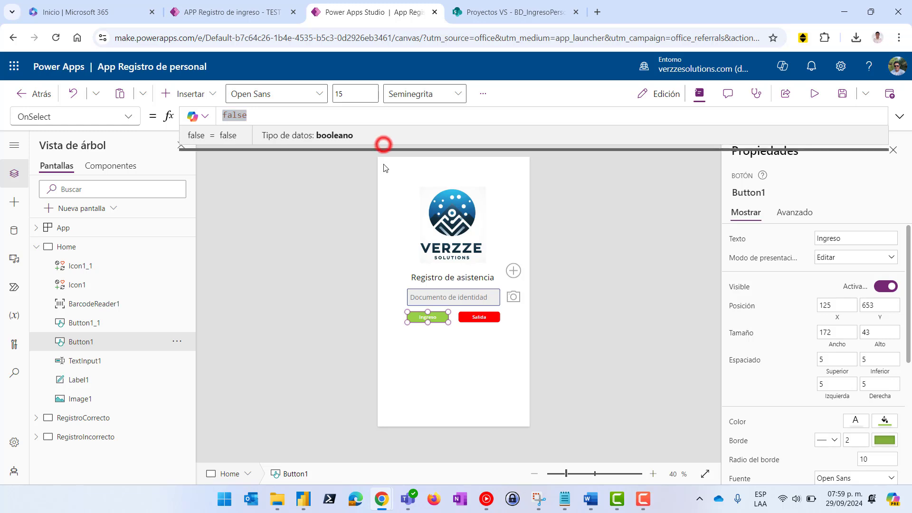
{"action": "left_click", "coordinate": [274, 117]}
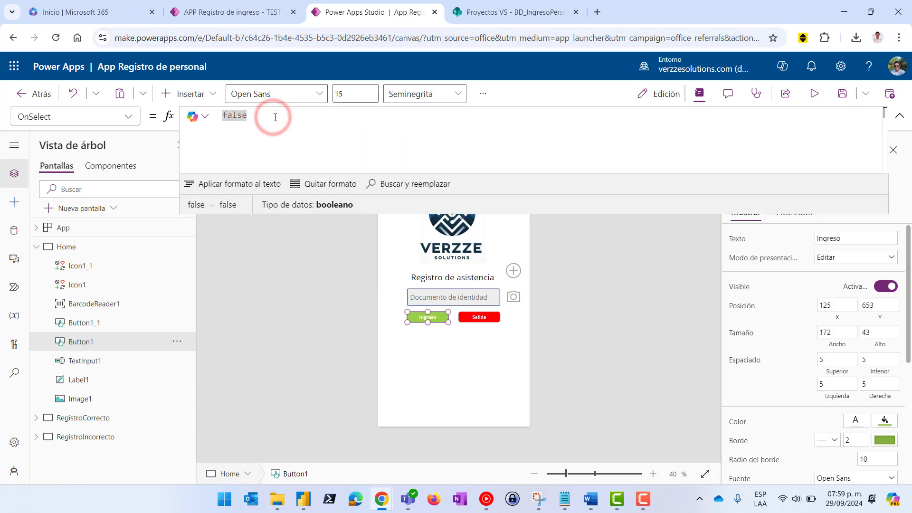
{"action": "key", "text": "BackSpace"}
{"action": "key", "text": "BackSpace"}
{"action": "key", "text": "BackSpace"}
{"action": "key", "text": "BackSpace"}
{"action": "key", "text": "BackSpace"}
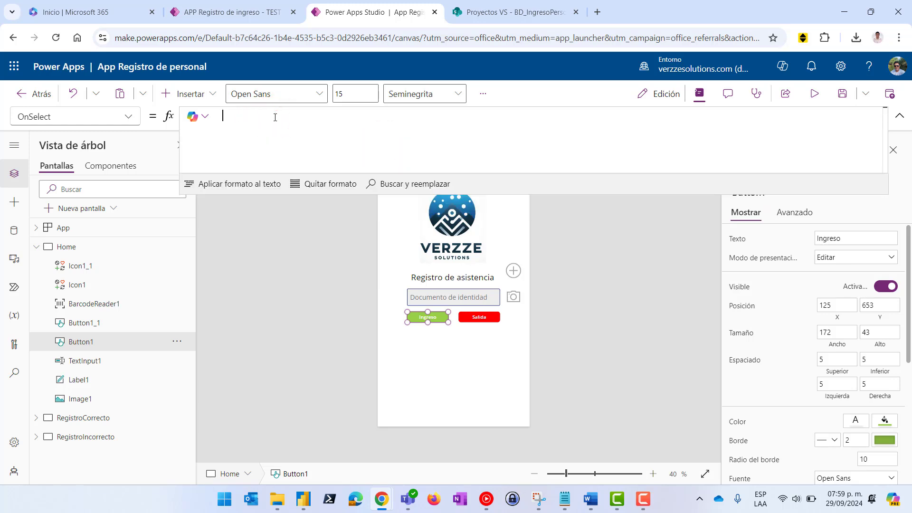
{"action": "type", "text": "Set"}
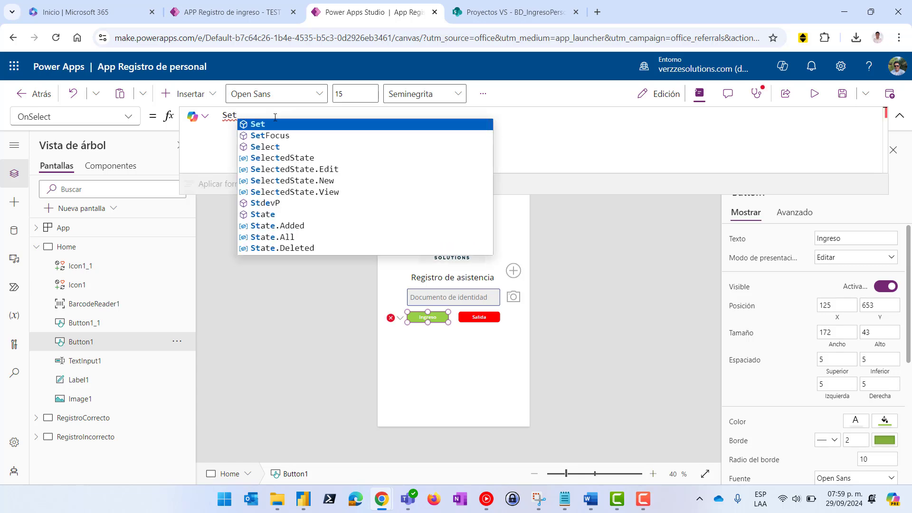
{"action": "type", "text": "("}
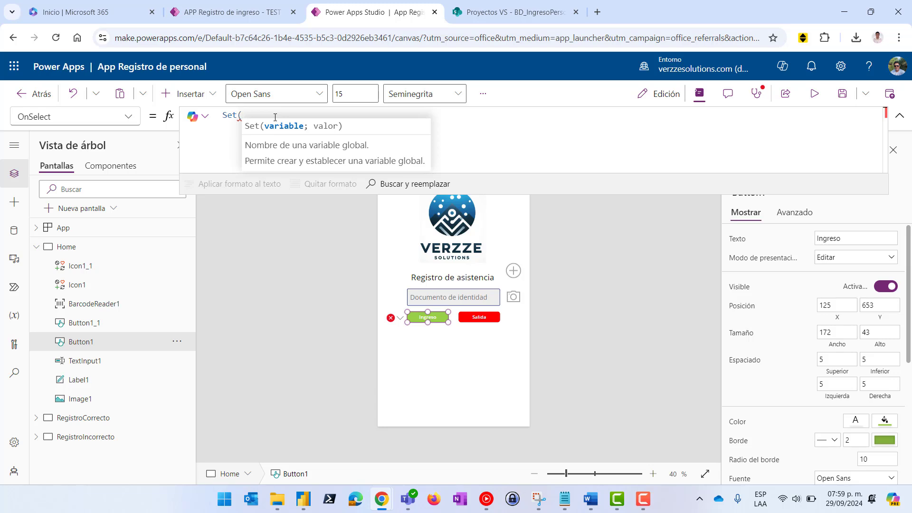
{"action": "type", "text": "var"}
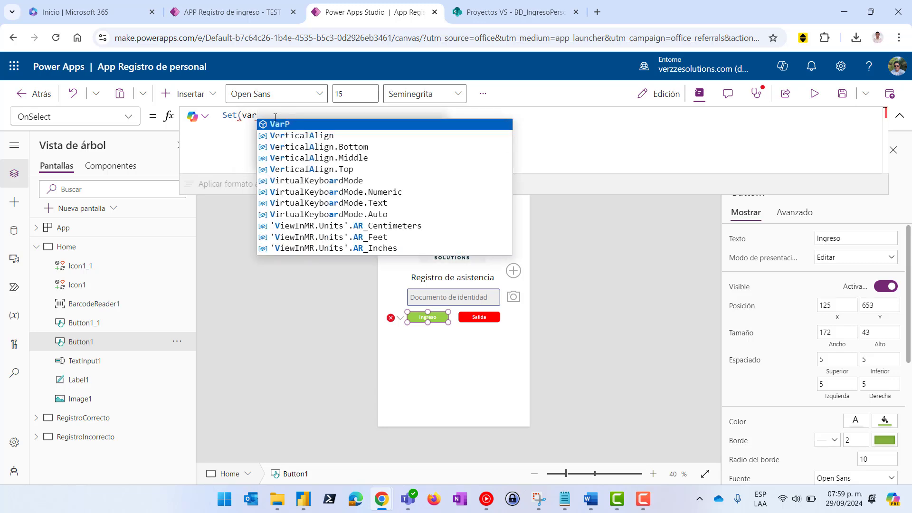
{"action": "type", "text": "Hora"}
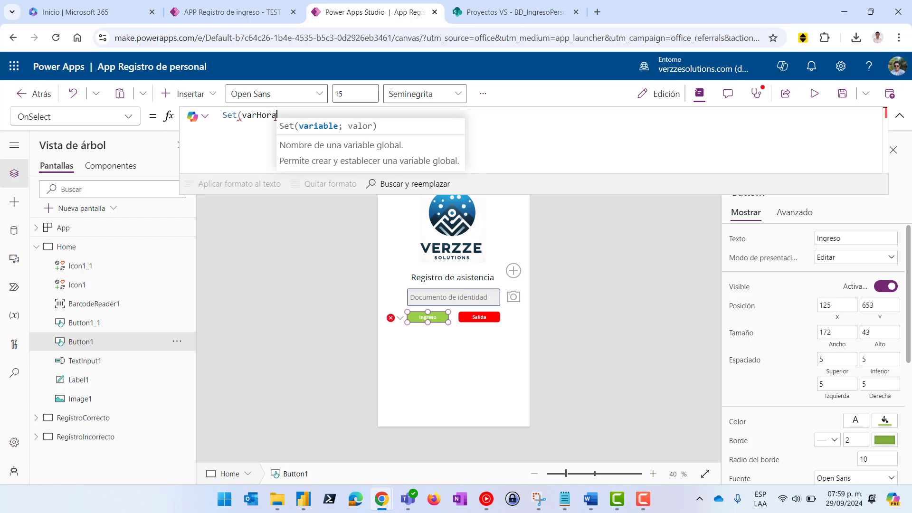
{"action": "type", "text": ";"}
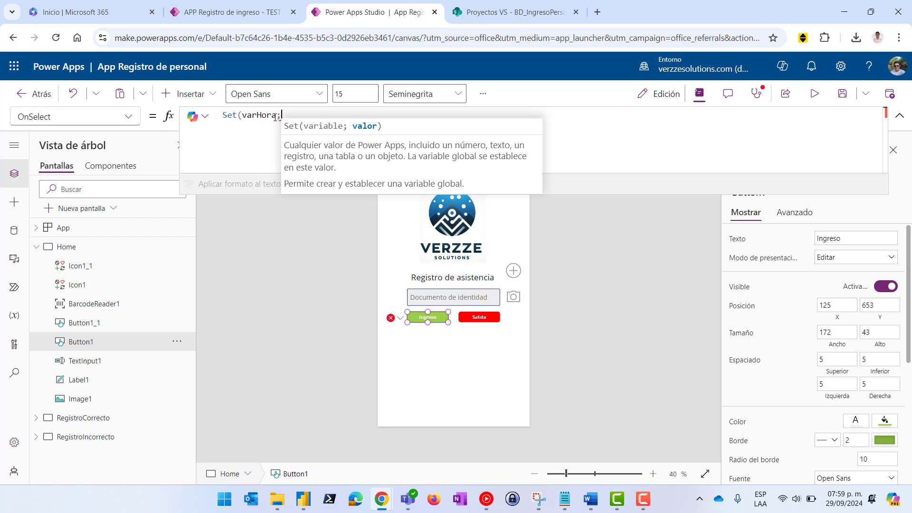
{"action": "type", "text": "Now"}
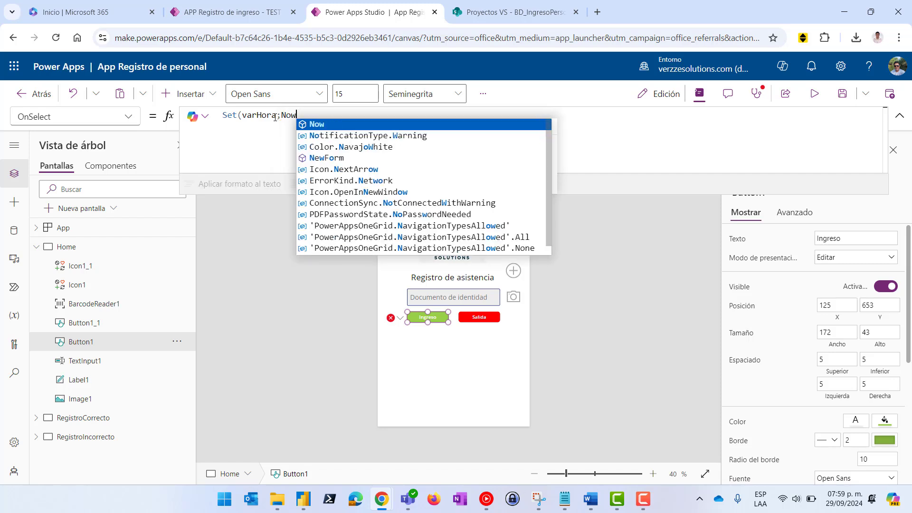
{"action": "left_click", "coordinate": [329, 124]}
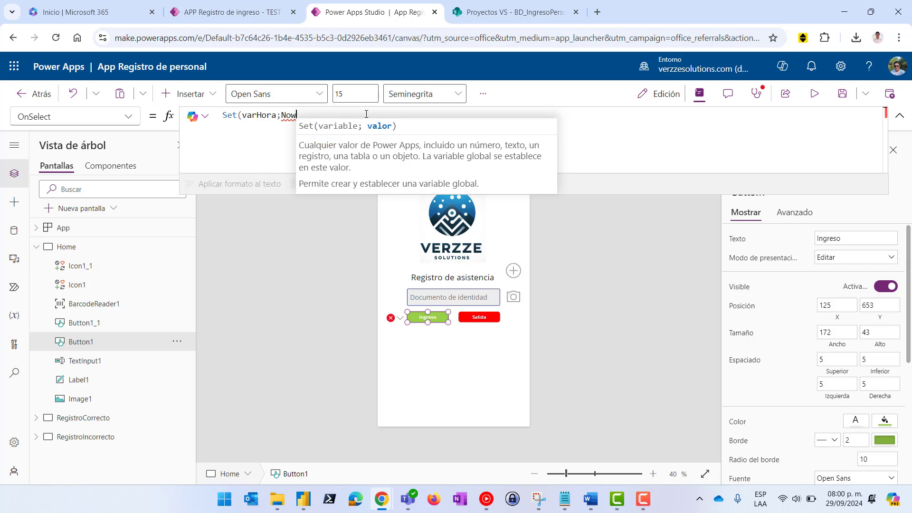
{"action": "type", "text": "()"}
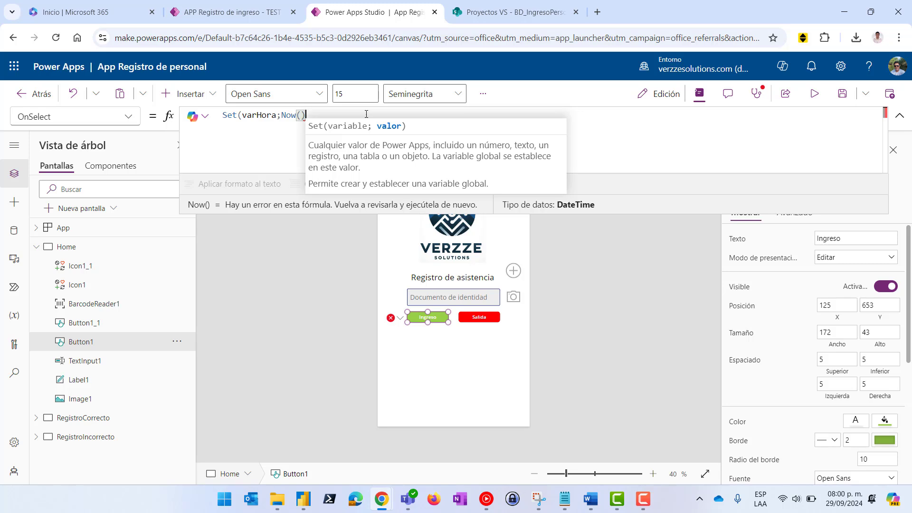
{"action": "type", "text": ";"}
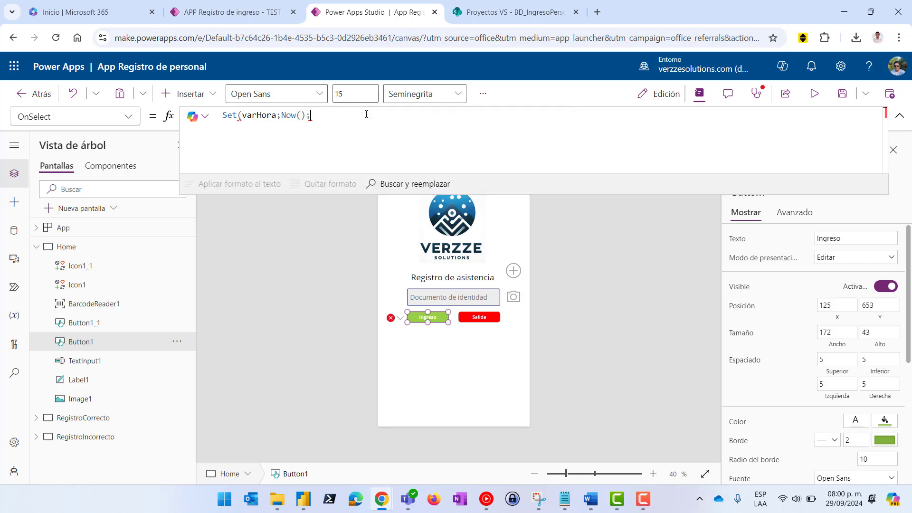
{"action": "type", "text": "\"\""}
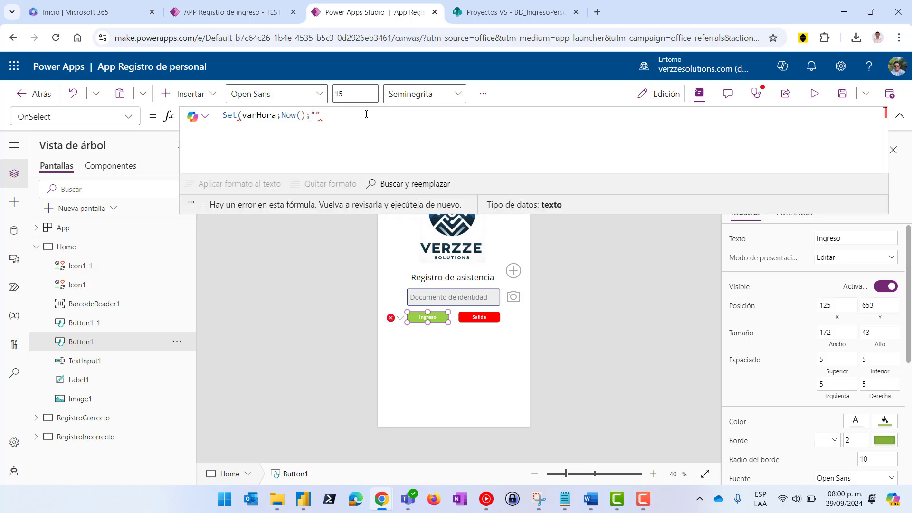
{"action": "type", "text": "dd"}
{"action": "type", "text": "/m"}
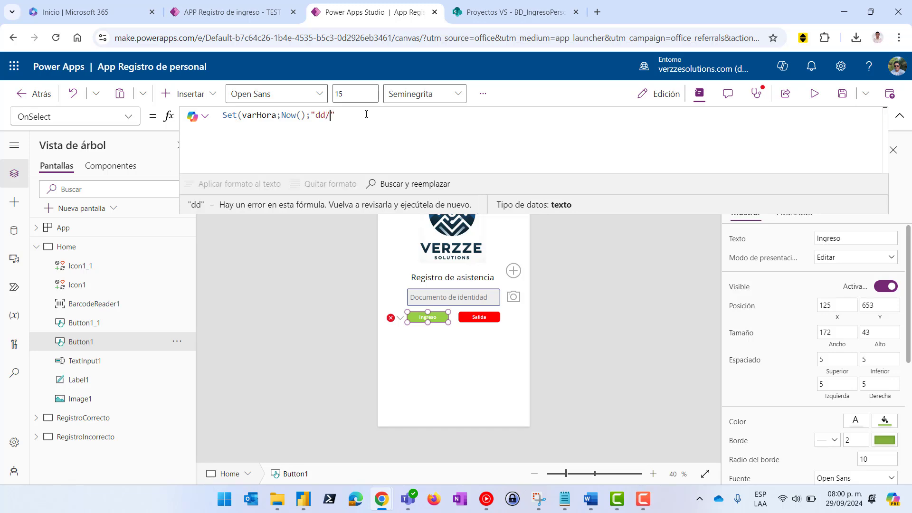
{"action": "type", "text": "m/"}
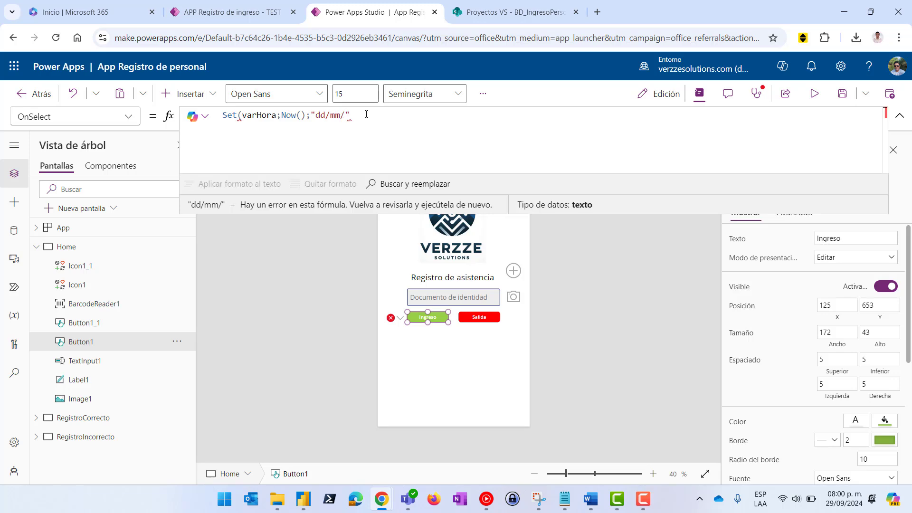
{"action": "type", "text": "yyyy"}
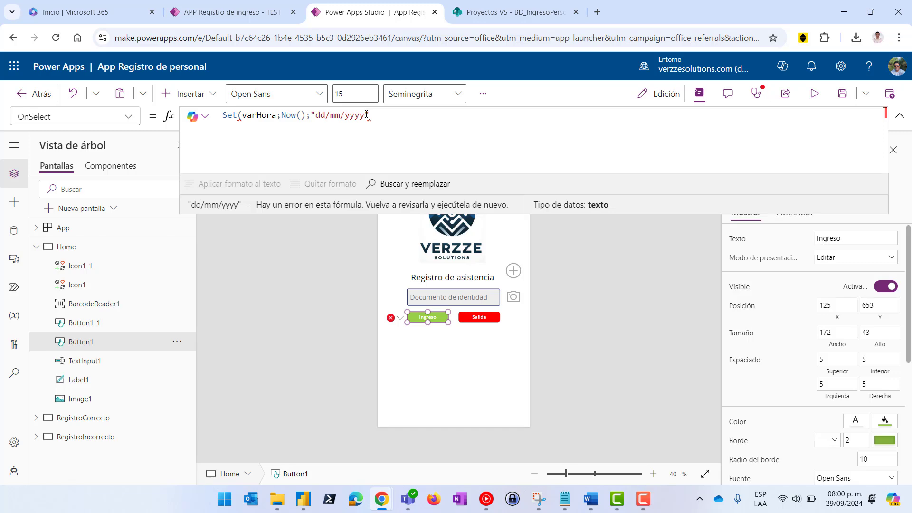
{"action": "type", "text": "\""}
{"action": "type", "text": " hh"}
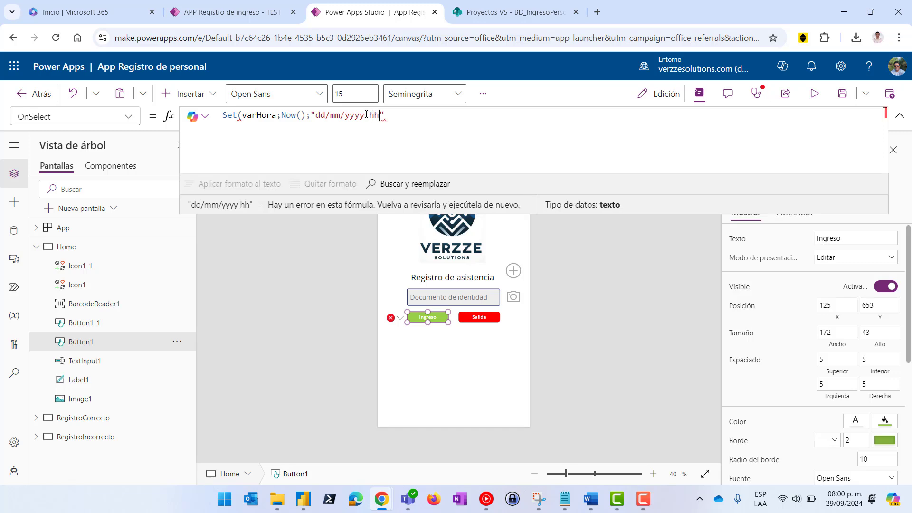
{"action": "type", "text": ":mm"}
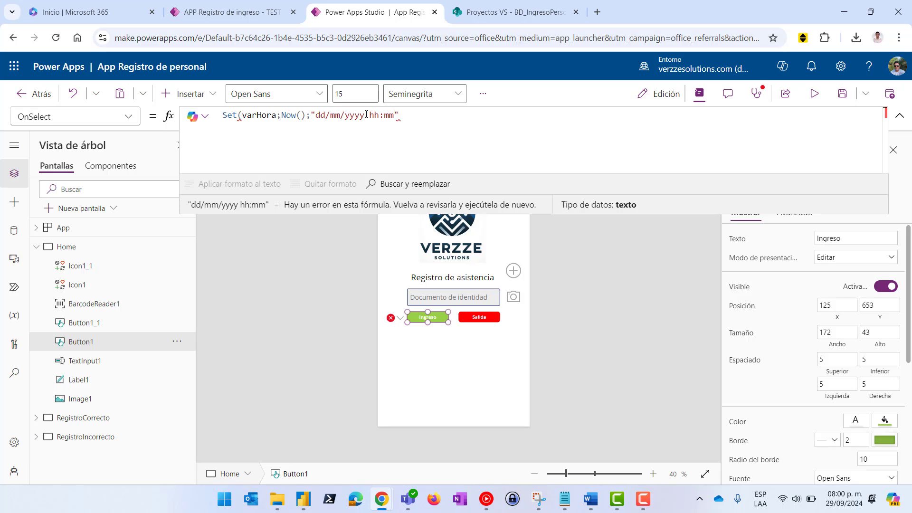
{"action": "type", "text": ")"}
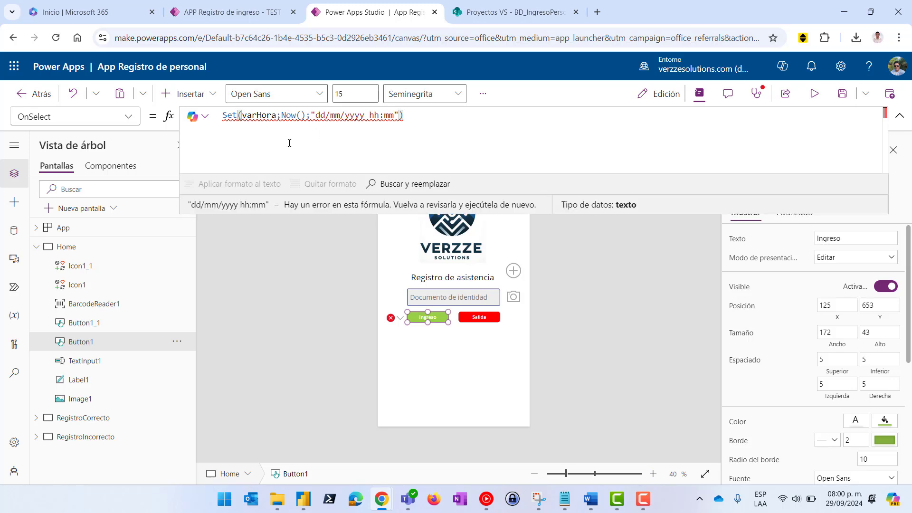
{"action": "left_click", "coordinate": [284, 115]}
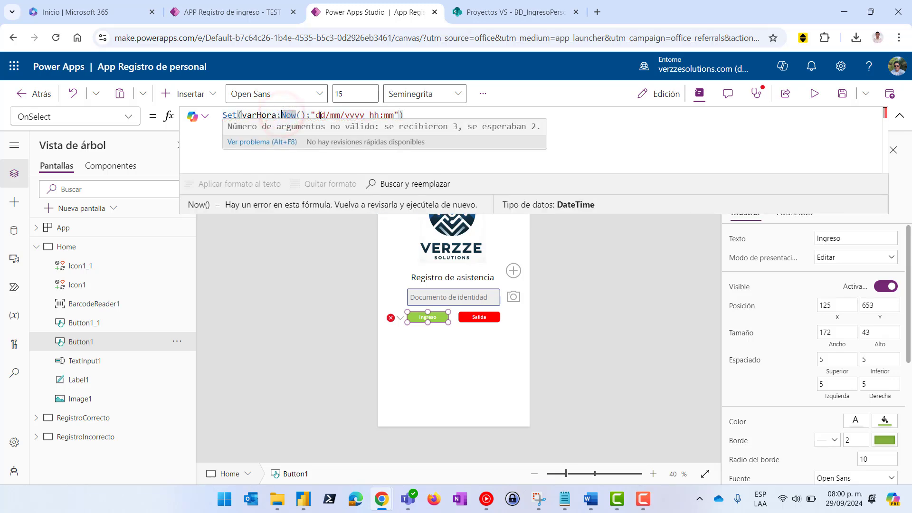
{"action": "type", "text": "Text"}
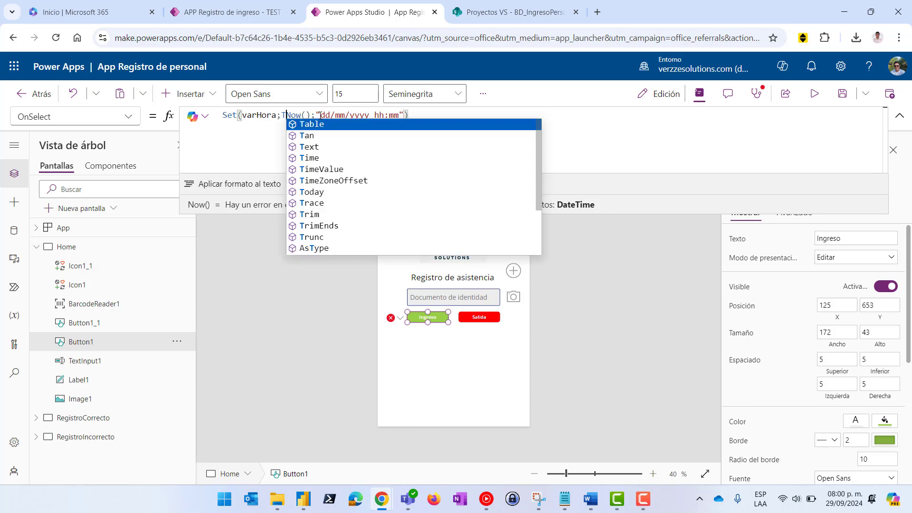
{"action": "type", "text": "("}
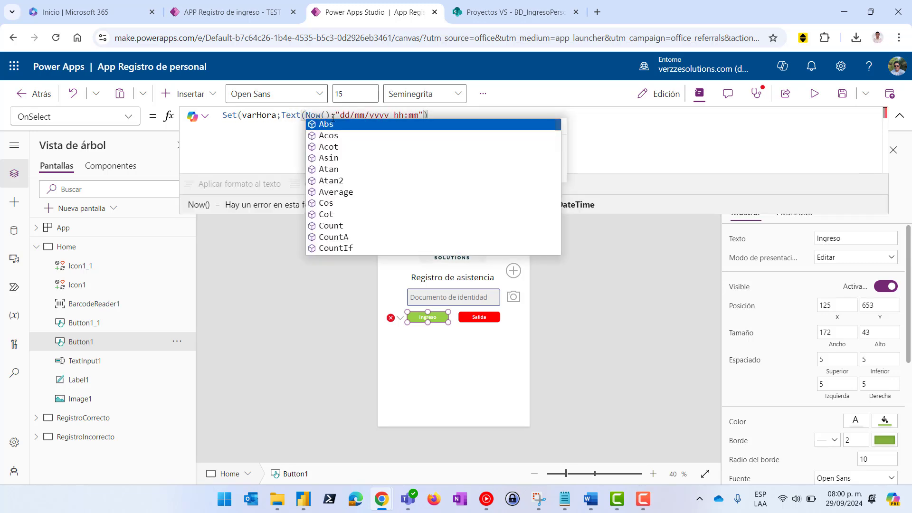
{"action": "left_click", "coordinate": [434, 115]}
{"action": "type", "text": ")"}
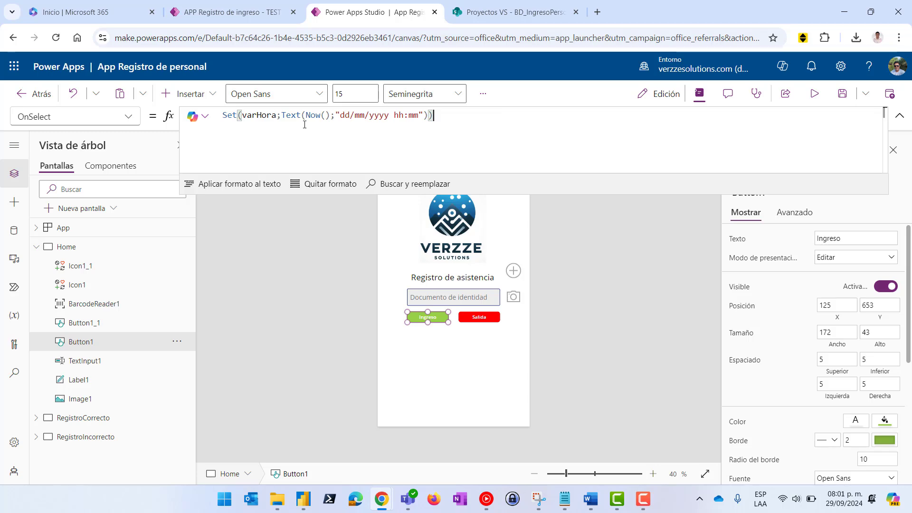
{"action": "left_click", "coordinate": [497, 14]}
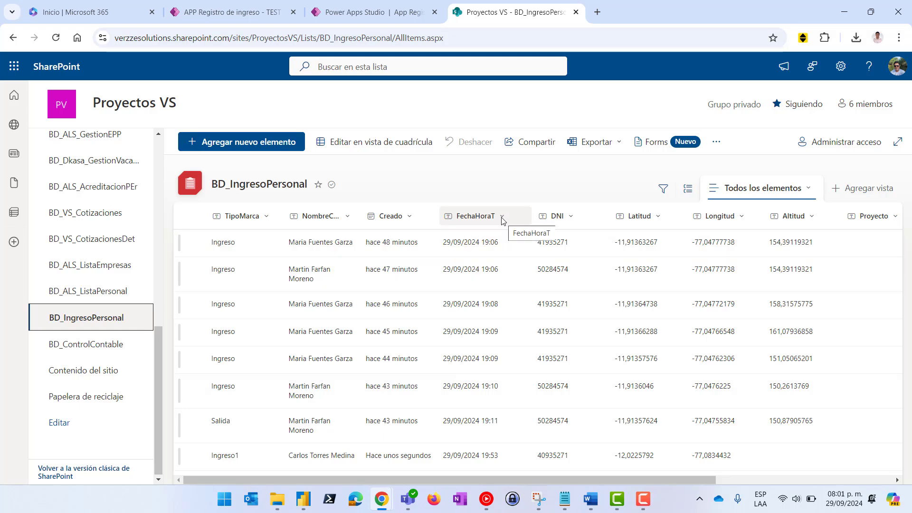
{"action": "left_click", "coordinate": [360, 12]}
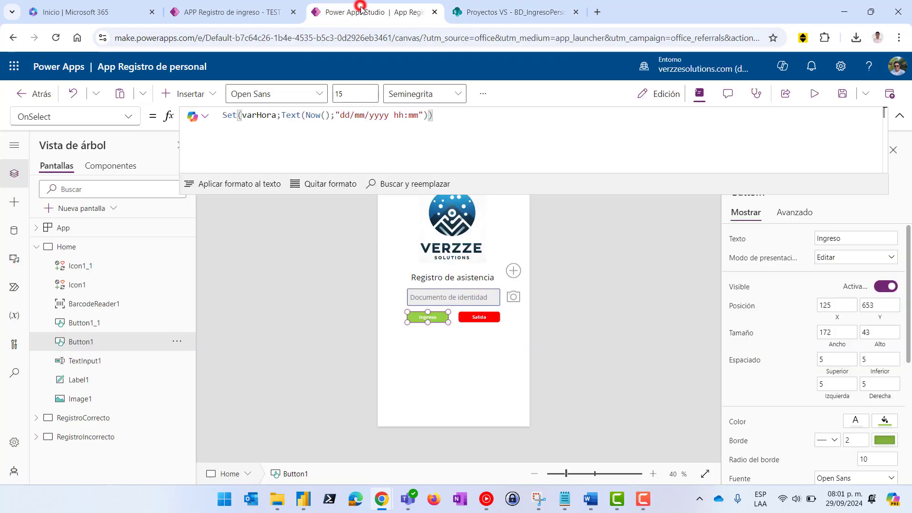
Preview the values returned by the Text and Now expressions in the formula
{"action": "double_click", "coordinate": [299, 115]}
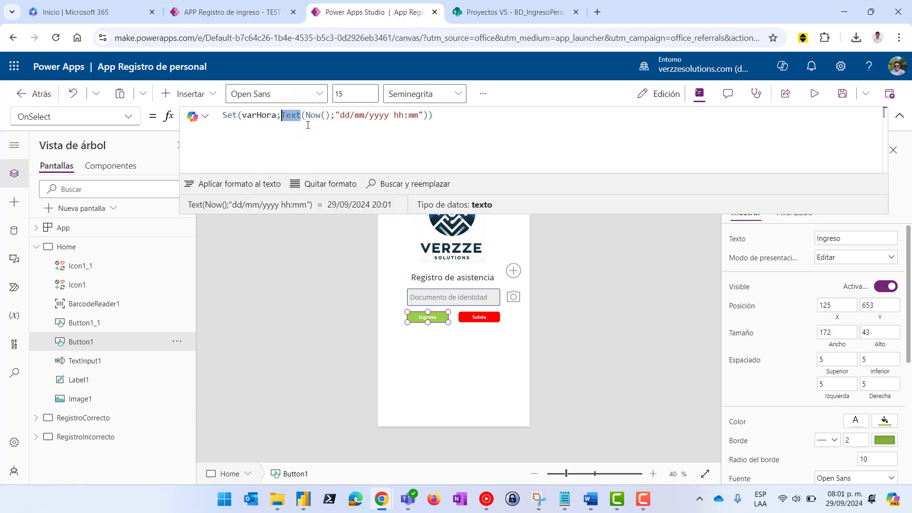
{"action": "left_click", "coordinate": [305, 116]}
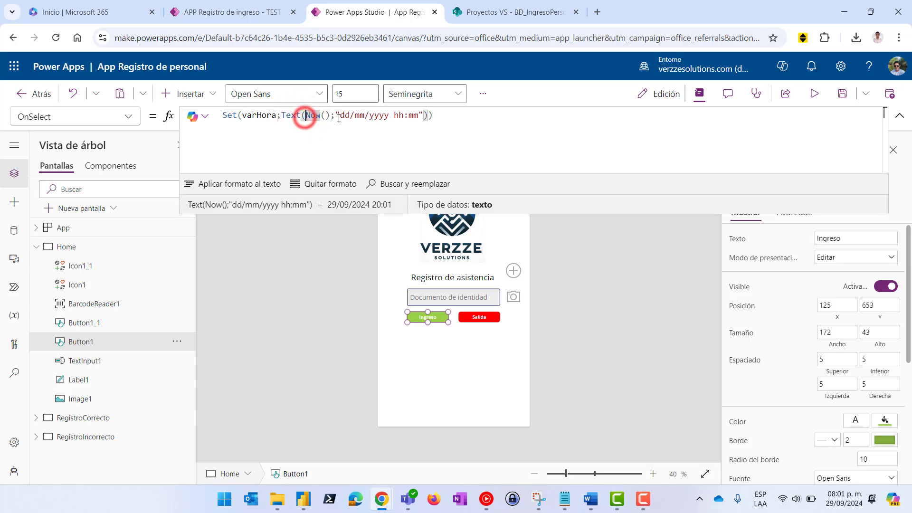
{"action": "left_click", "coordinate": [471, 116]}
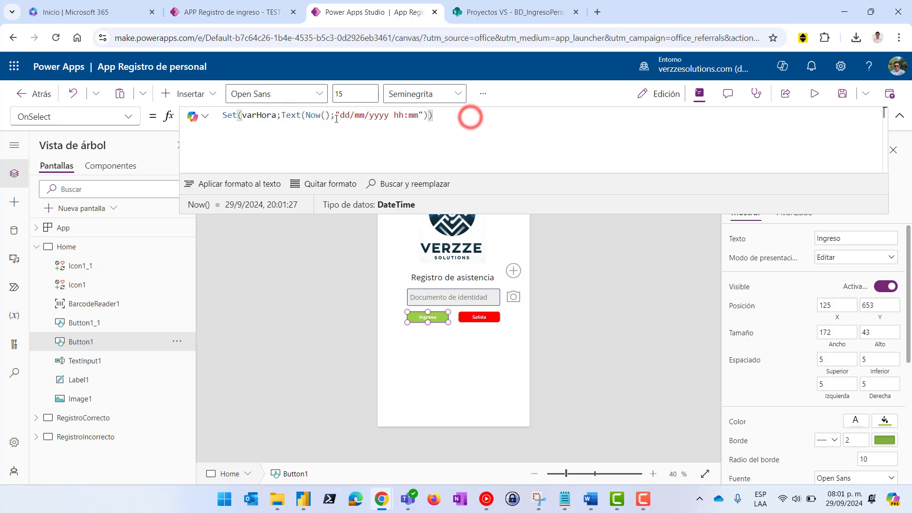
{"action": "double_click", "coordinate": [307, 115]}
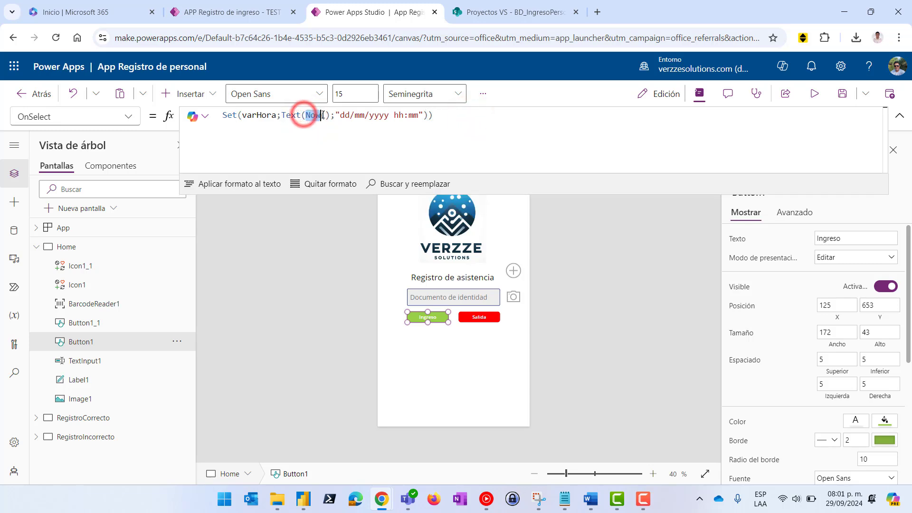
{"action": "left_click", "coordinate": [458, 118]}
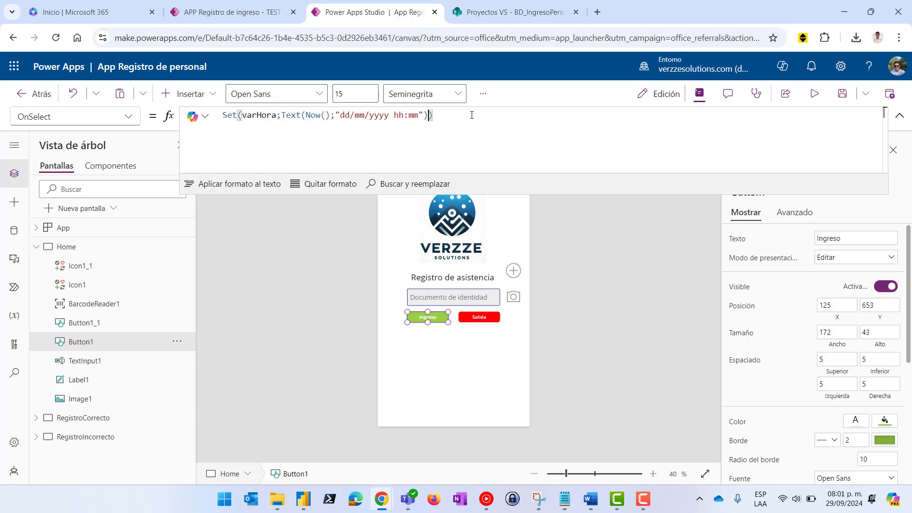
End the first statement with ;; and begin a new line with Set(varDNI;
{"action": "type", "text": ";;"}
{"action": "key", "text": "shift+Return"}
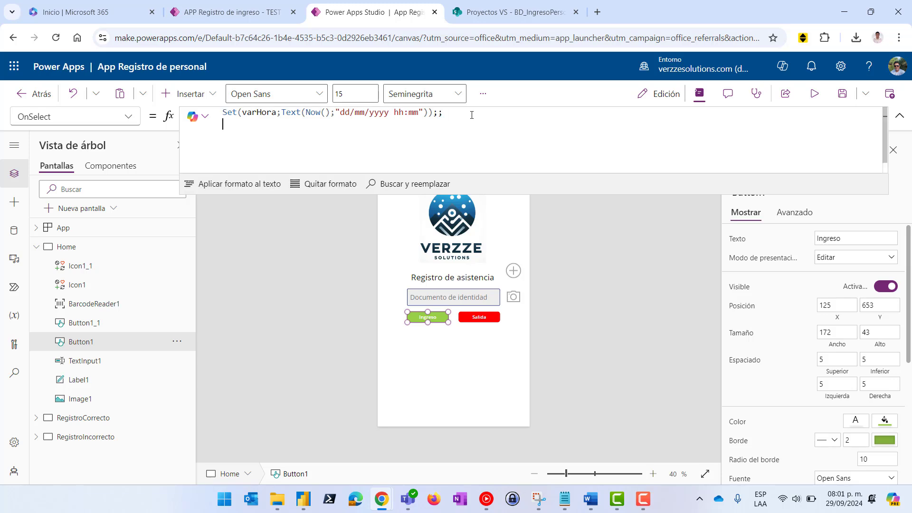
{"action": "left_click", "coordinate": [472, 114]}
{"action": "left_click", "coordinate": [313, 128]}
{"action": "type", "text": "Set"}
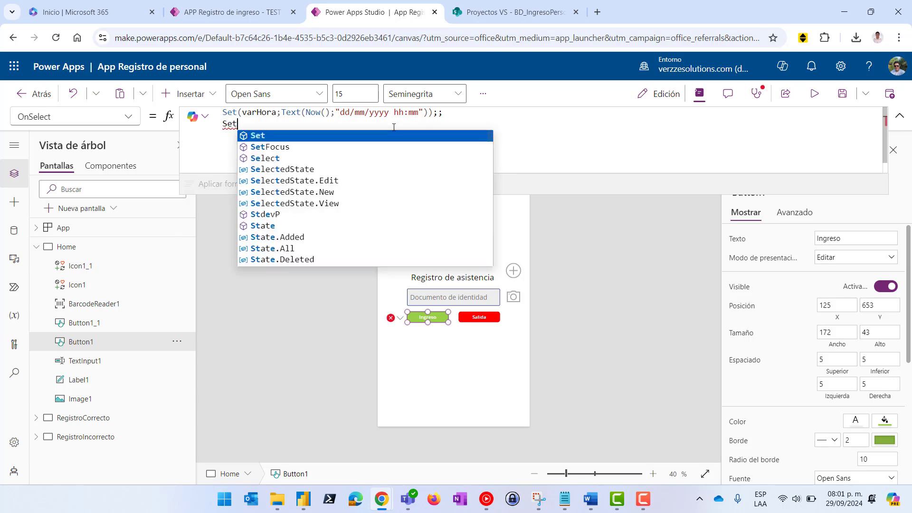
{"action": "type", "text": "("}
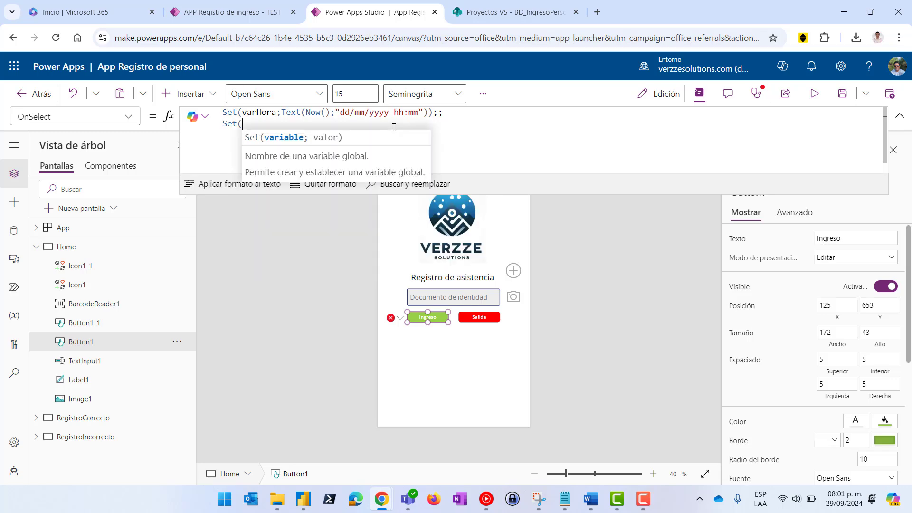
{"action": "type", "text": "varDNI"}
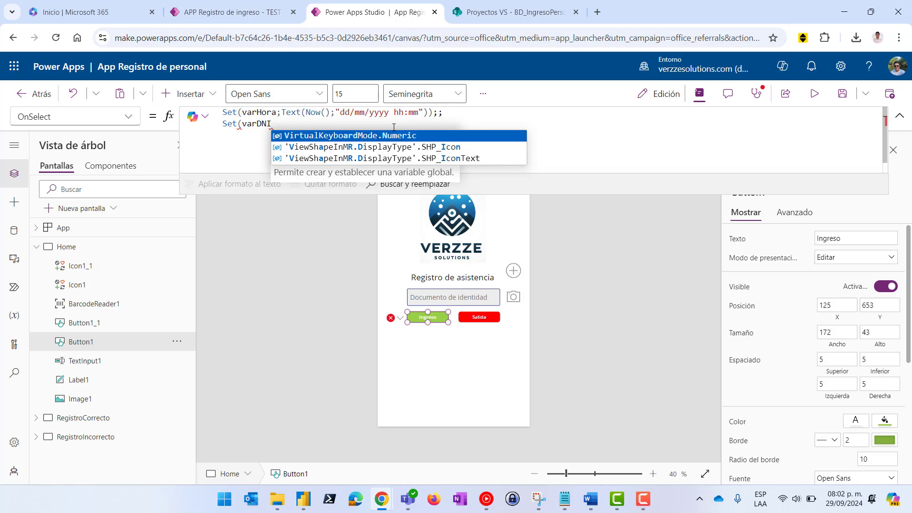
{"action": "type", "text": ";"}
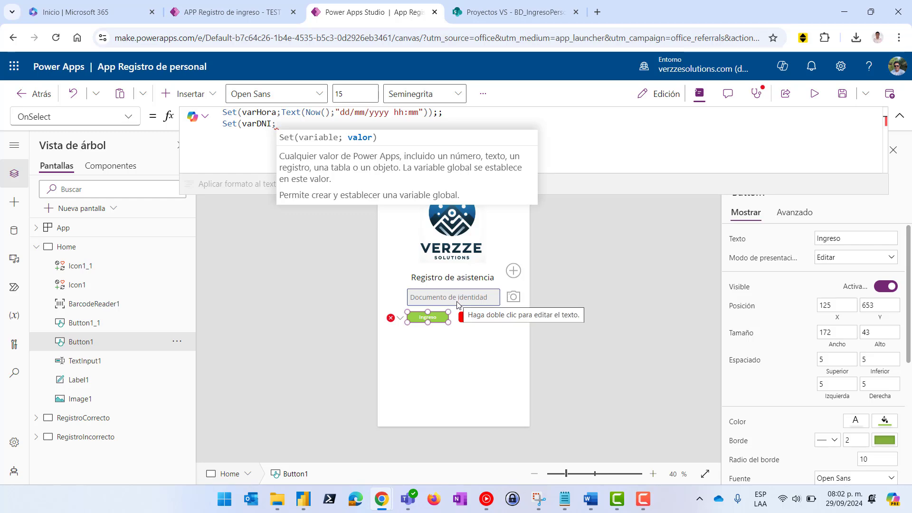
View the BD_ALS_ListaPersonal list in SharePoint with staff names and DNI numbers
{"action": "left_click", "coordinate": [493, 14]}
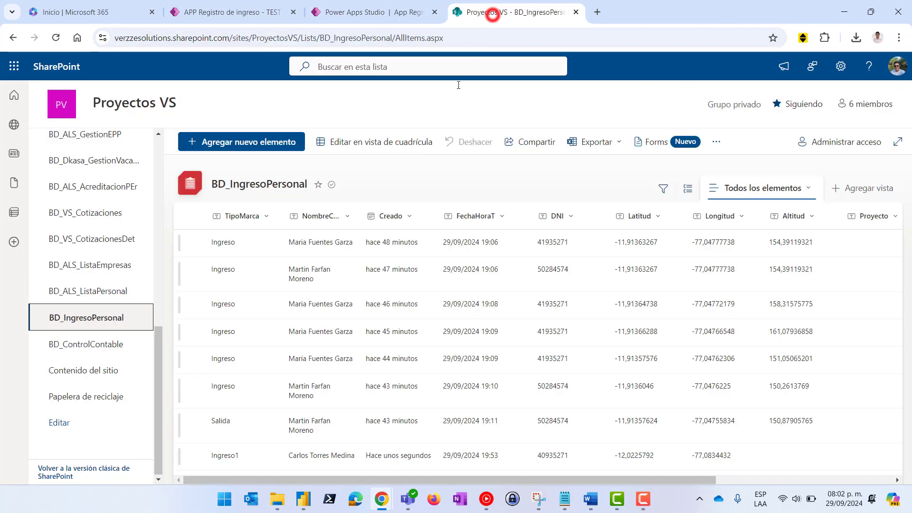
{"action": "left_click", "coordinate": [100, 291]}
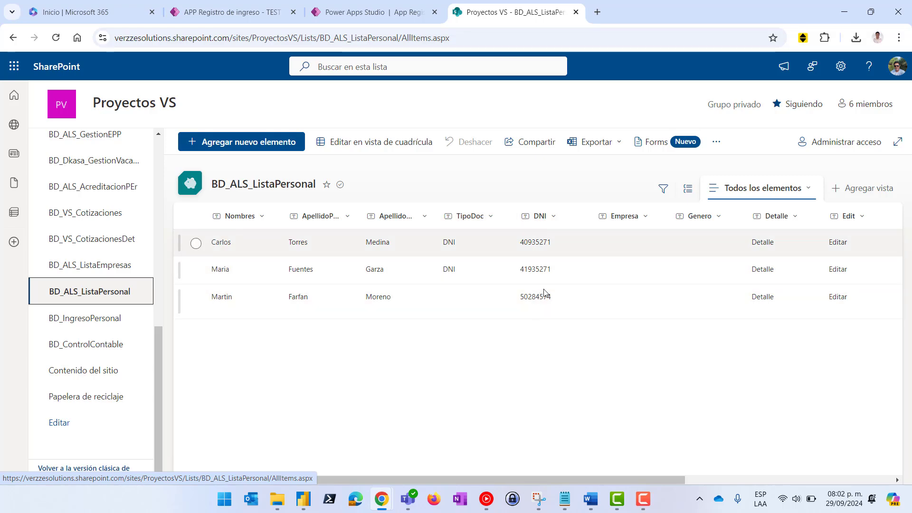
Continue the varDNI assignment with LookUp( and start typing its source
{"action": "left_click", "coordinate": [352, 13]}
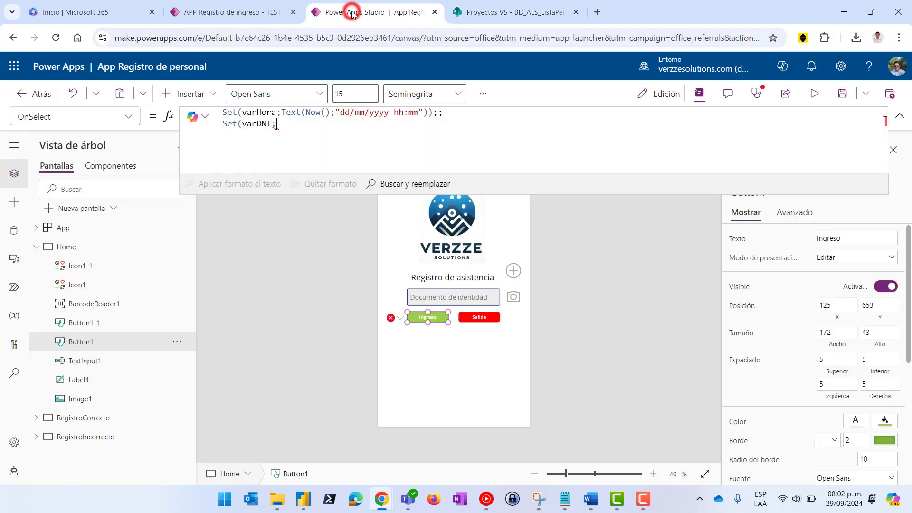
{"action": "left_click", "coordinate": [283, 125]}
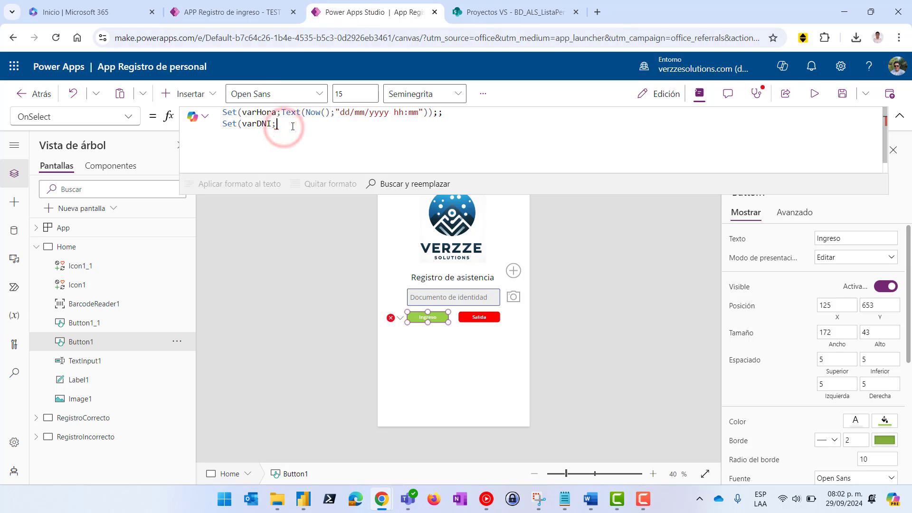
{"action": "type", "text": "Look"}
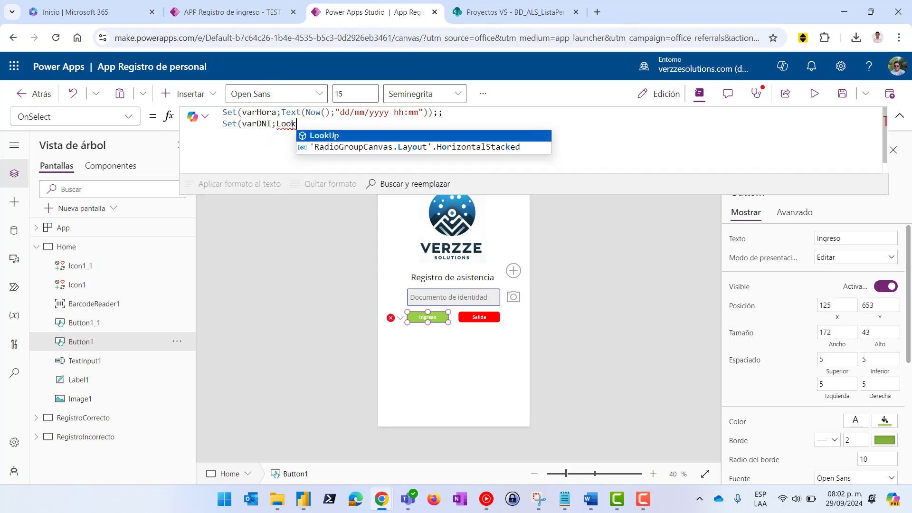
{"action": "type", "text": "Up("}
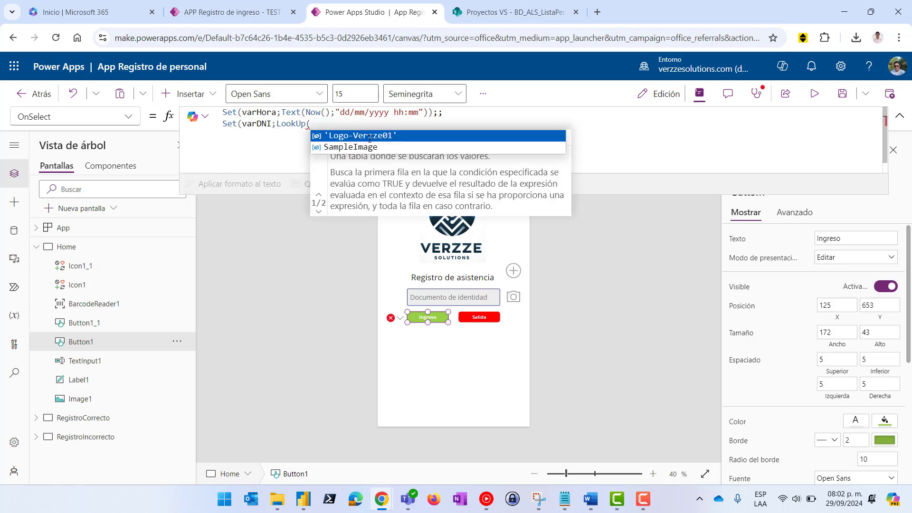
{"action": "type", "text": "BD"}
Check the exact personnel list name in SharePoint and return to the formula
{"action": "left_click", "coordinate": [473, 10]}
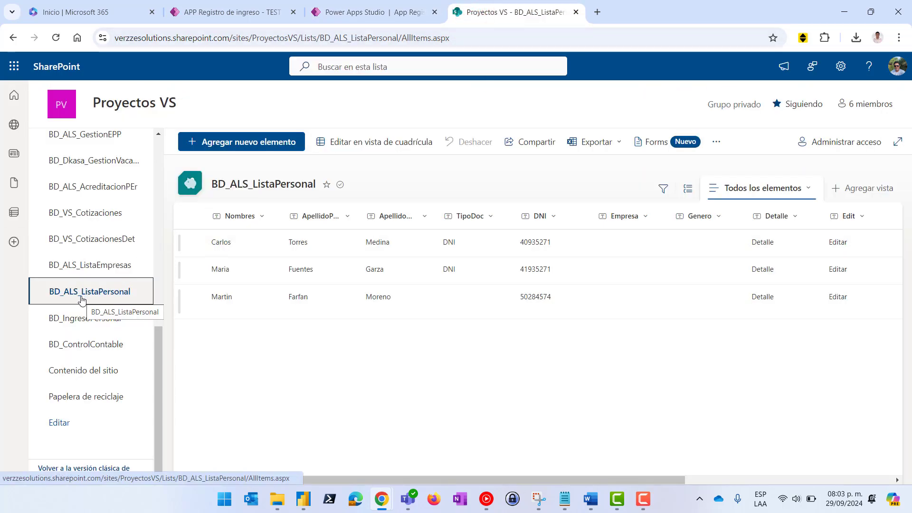
{"action": "left_click", "coordinate": [336, 14]}
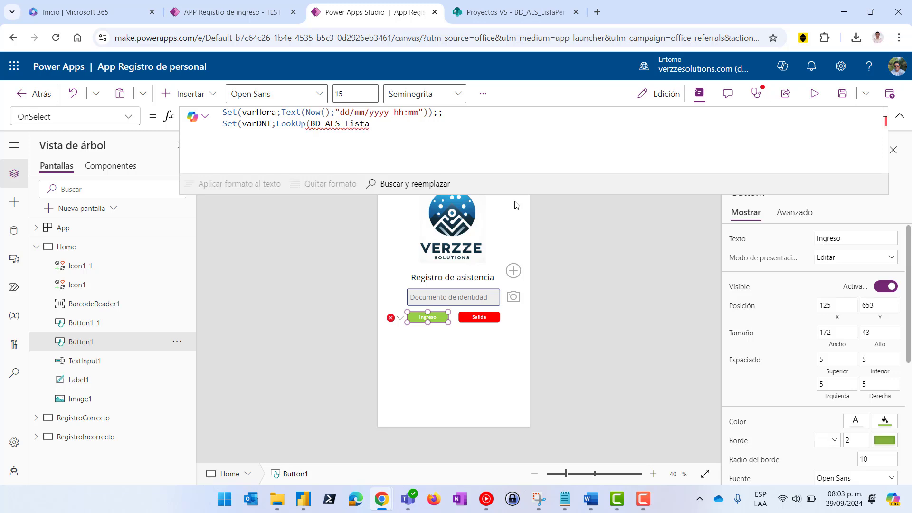
Start adding a SharePoint data source from the Proyectos VS site
{"action": "type", "text": "al"}
{"action": "double_click", "coordinate": [432, 127]}
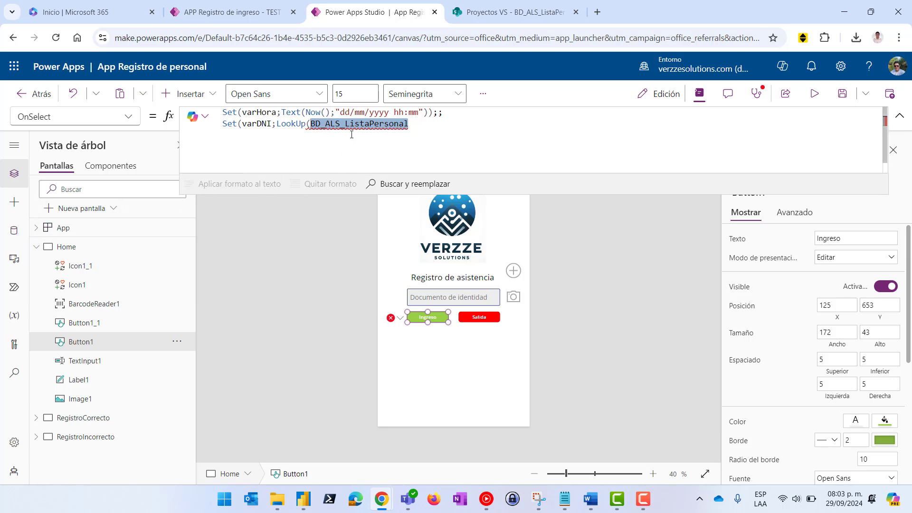
{"action": "left_click", "coordinate": [14, 232]}
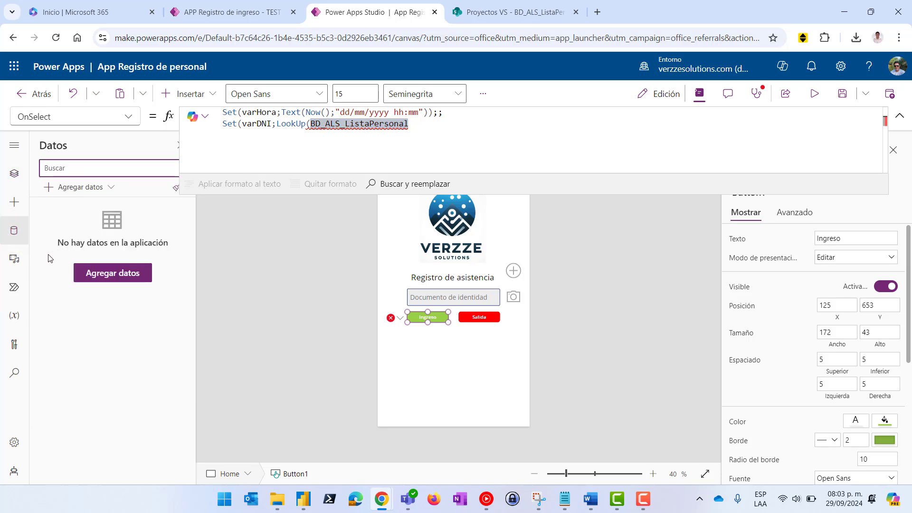
{"action": "left_click", "coordinate": [105, 272]}
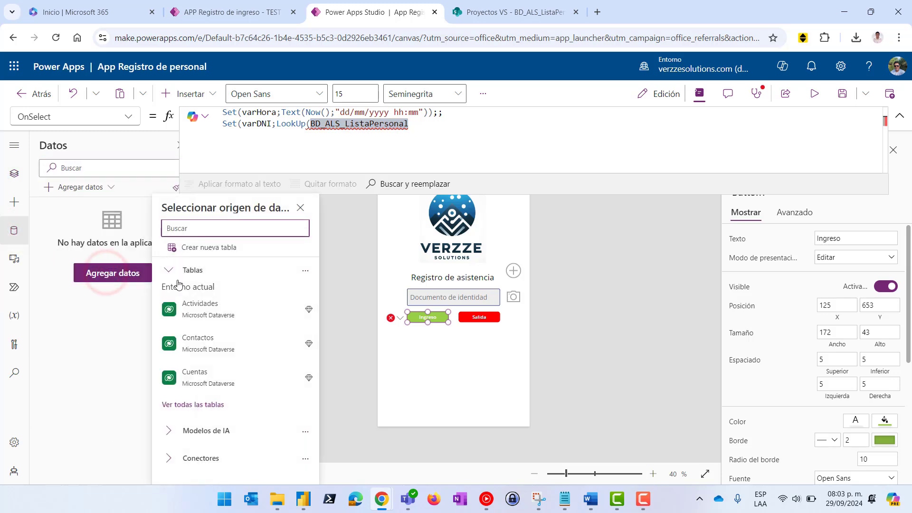
{"action": "type", "text": "sharepoint"}
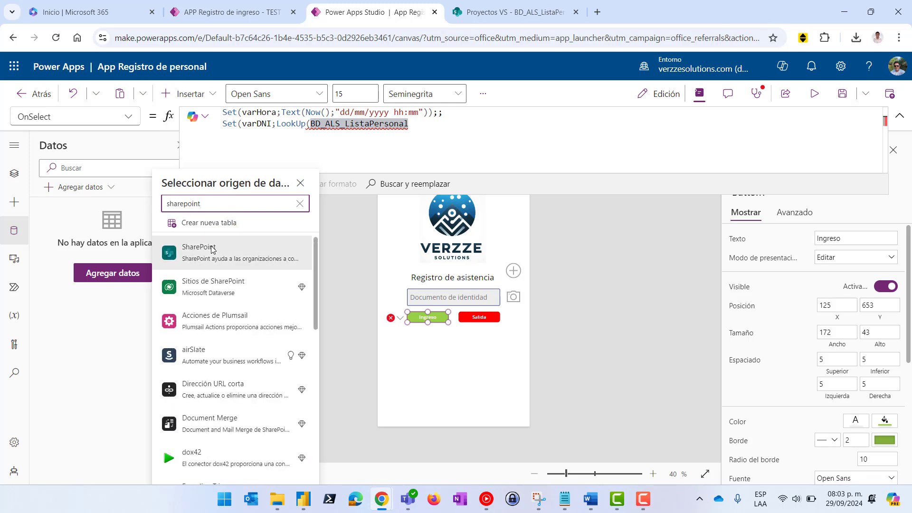
{"action": "left_click", "coordinate": [203, 255]}
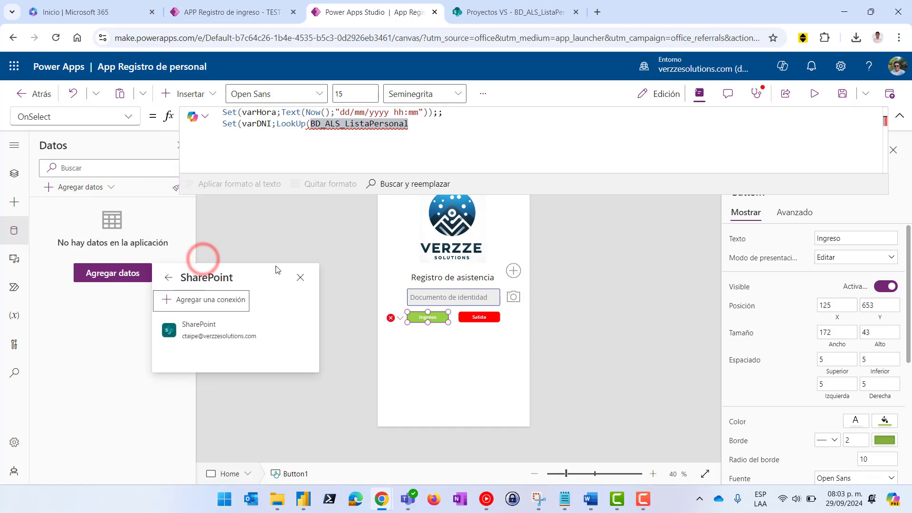
{"action": "left_click", "coordinate": [200, 331]}
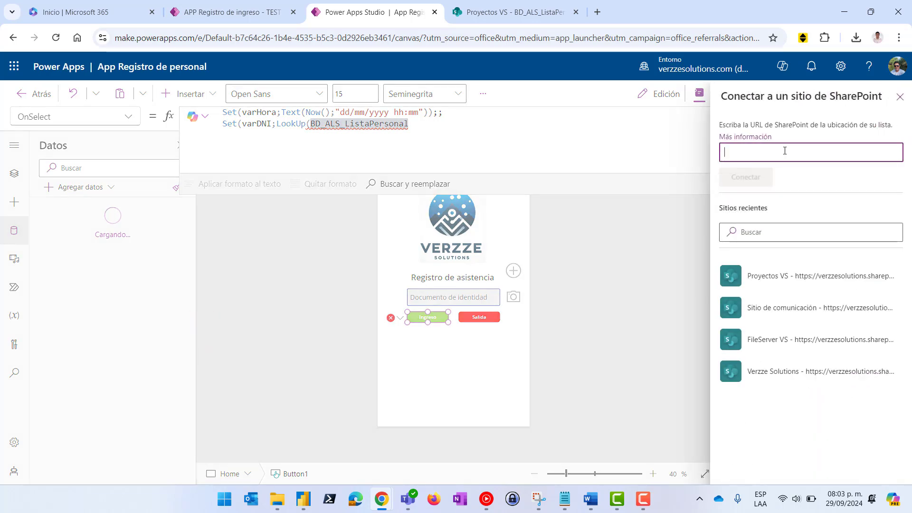
{"action": "left_click", "coordinate": [770, 282]}
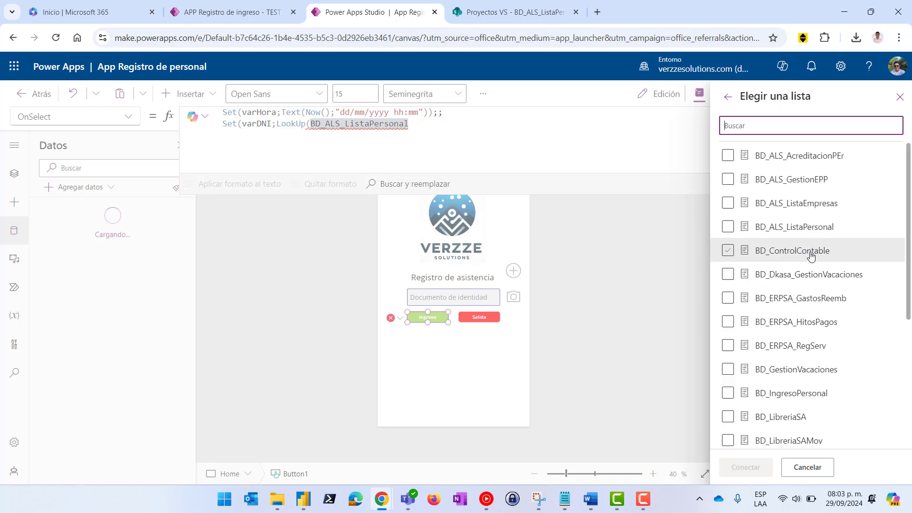
Search 'per' and connect the BD_ALS_ListaPersonal and BD_IngresoPersonal lists
{"action": "scroll", "coordinate": [810, 276], "scroll_direction": "down", "scroll_amount": 5}
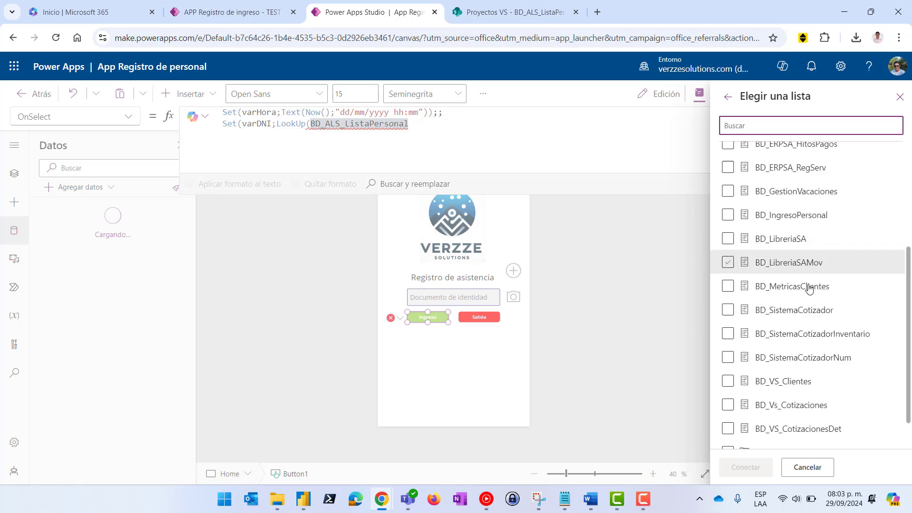
{"action": "left_click", "coordinate": [478, 12]}
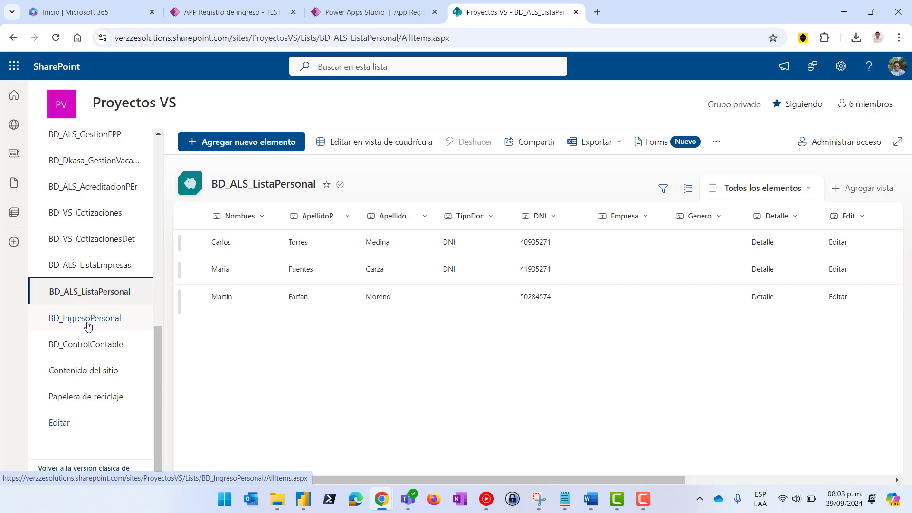
{"action": "left_click", "coordinate": [355, 12]}
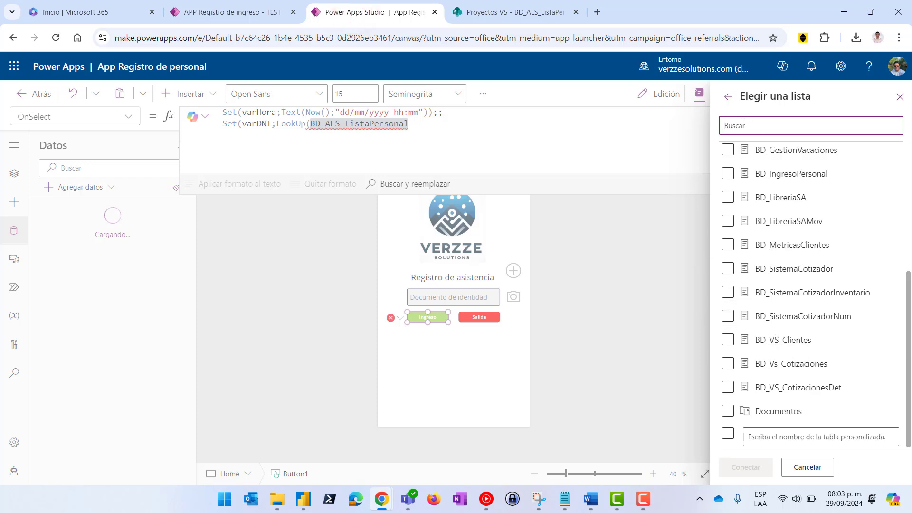
{"action": "type", "text": "per"}
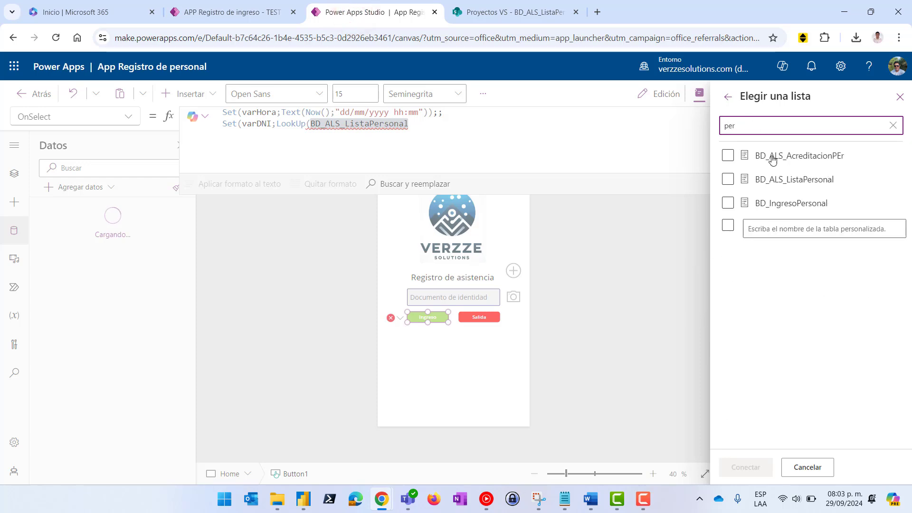
{"action": "left_click", "coordinate": [728, 179]}
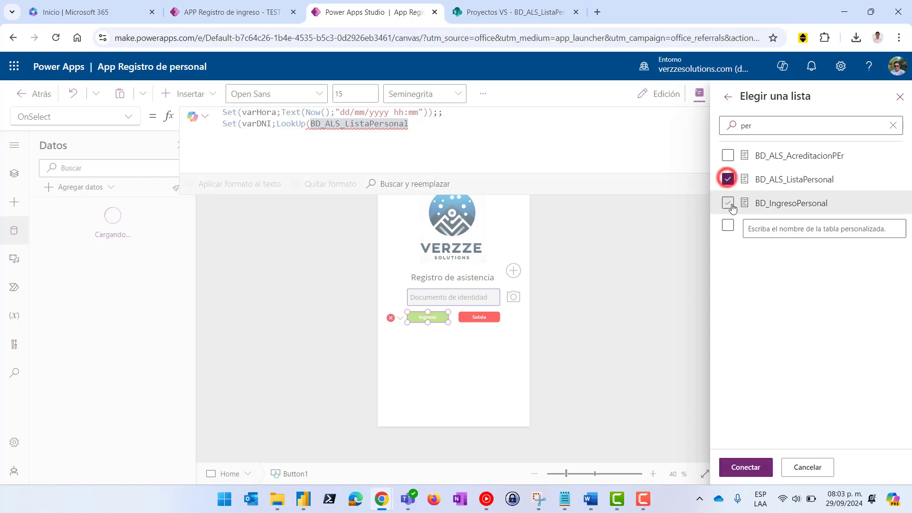
{"action": "left_click", "coordinate": [728, 203]}
{"action": "left_click", "coordinate": [743, 467]}
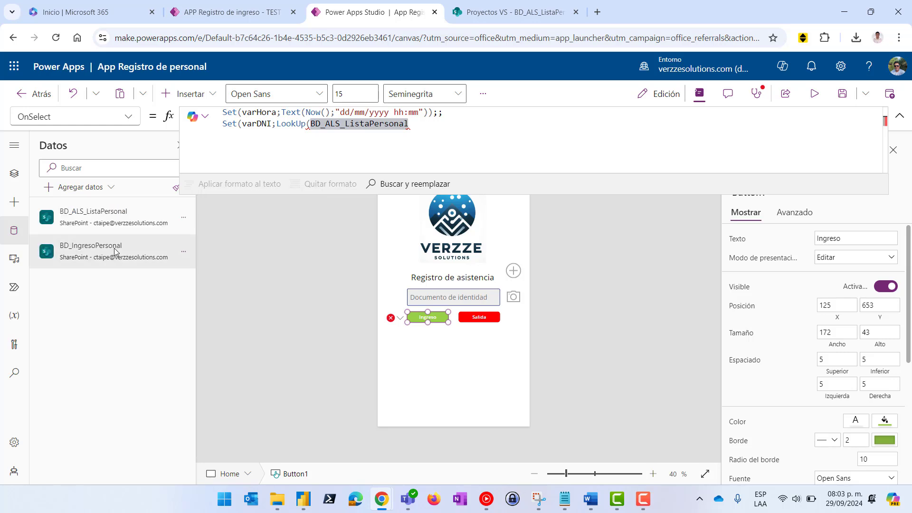
Set the LookUp source to BD_ALS_ListaPersonal via autocomplete and begin the condition DNI=
{"action": "left_click", "coordinate": [412, 131]}
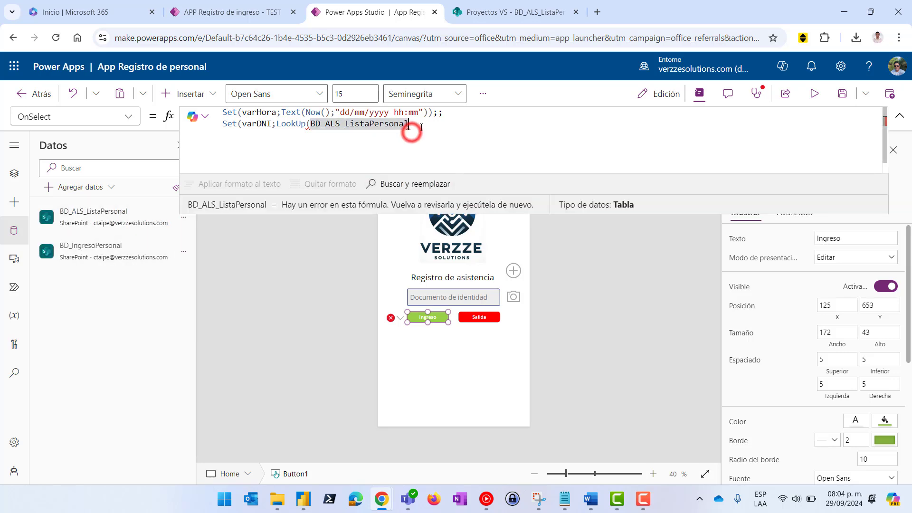
{"action": "key", "text": "BackSpace"}
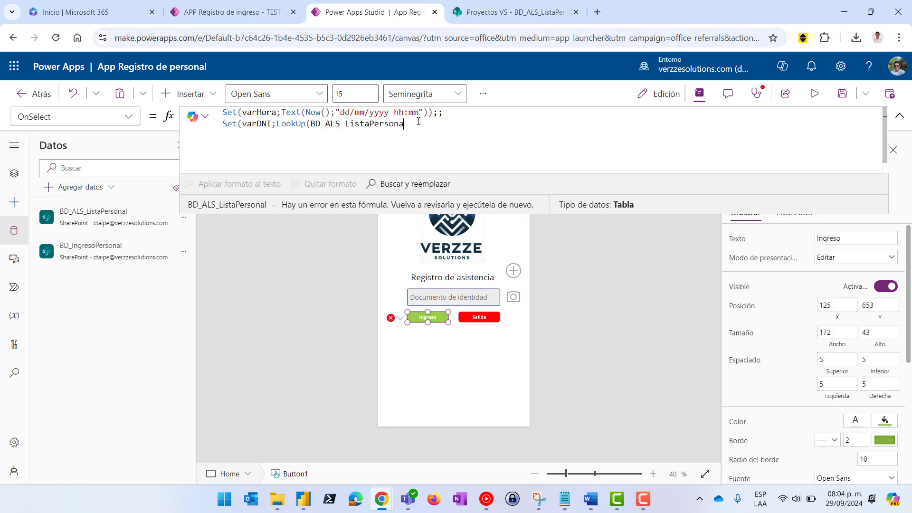
{"action": "key", "text": "BackSpace"}
{"action": "key", "text": "BackSpace"}
{"action": "key", "text": "BackSpace"}
{"action": "key", "text": "BackSpace"}
{"action": "key", "text": "BackSpace"}
{"action": "key", "text": "BackSpace"}
{"action": "key", "text": "BackSpace"}
{"action": "key", "text": "BackSpace"}
{"action": "key", "text": "BackSpace"}
{"action": "key", "text": "BackSpace"}
{"action": "key", "text": "BackSpace"}
{"action": "key", "text": "BackSpace"}
{"action": "key", "text": "BackSpace"}
{"action": "key", "text": "BackSpace"}
{"action": "key", "text": "BackSpace"}
{"action": "key", "text": "BackSpace"}
{"action": "key", "text": "BackSpace"}
{"action": "key", "text": "BackSpace"}
{"action": "type", "text": "D"}
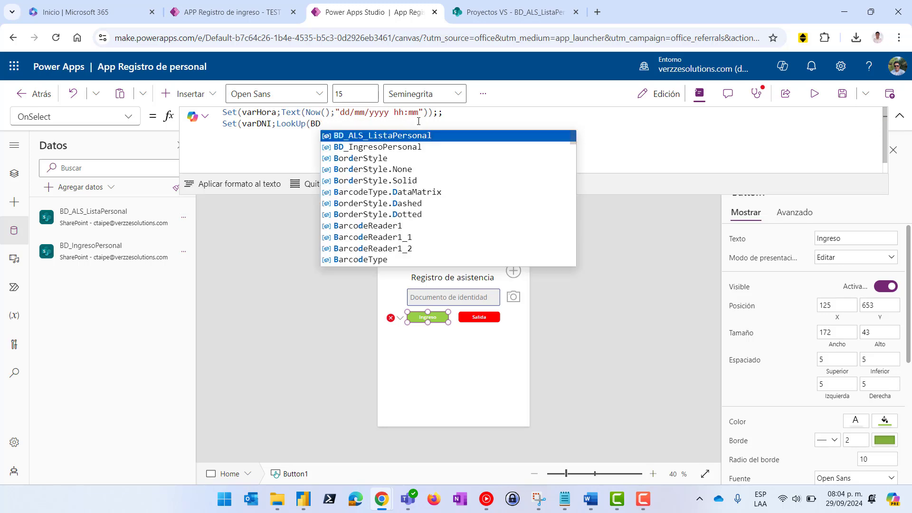
{"action": "left_click", "coordinate": [419, 135]}
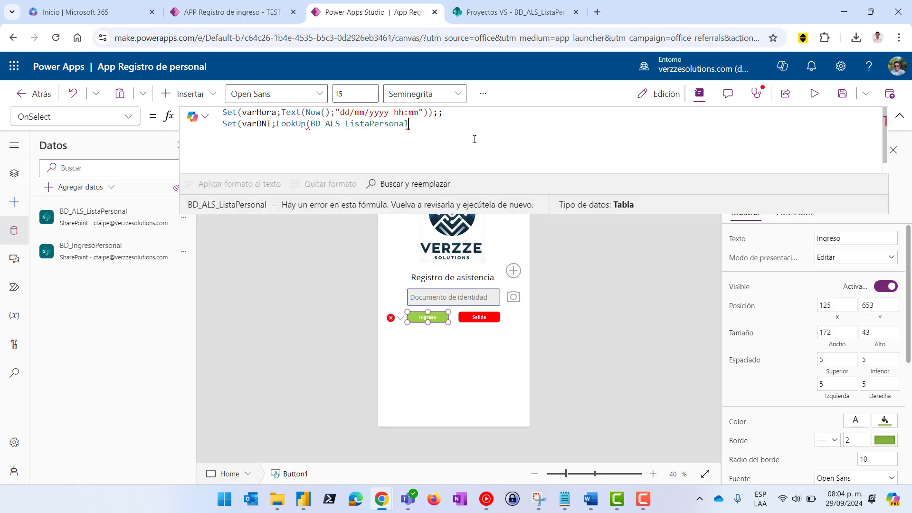
{"action": "type", "text": ";"}
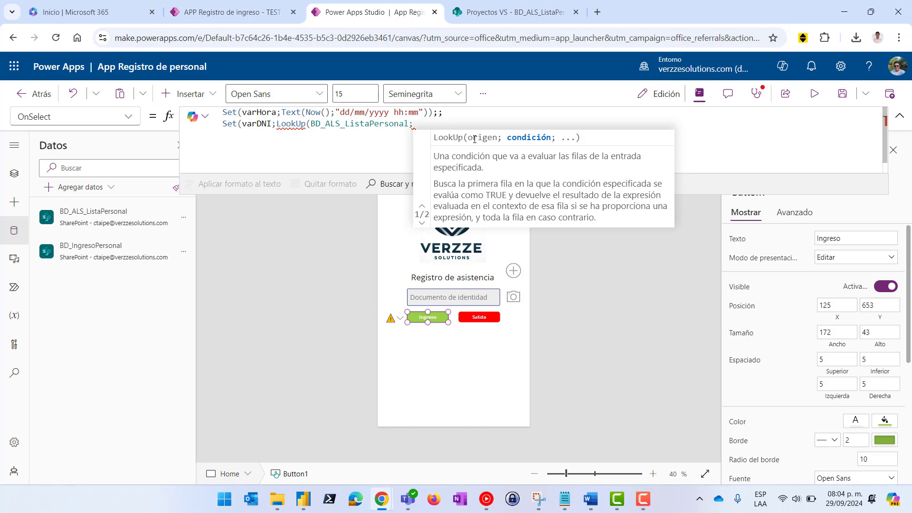
{"action": "type", "text": "DNI"}
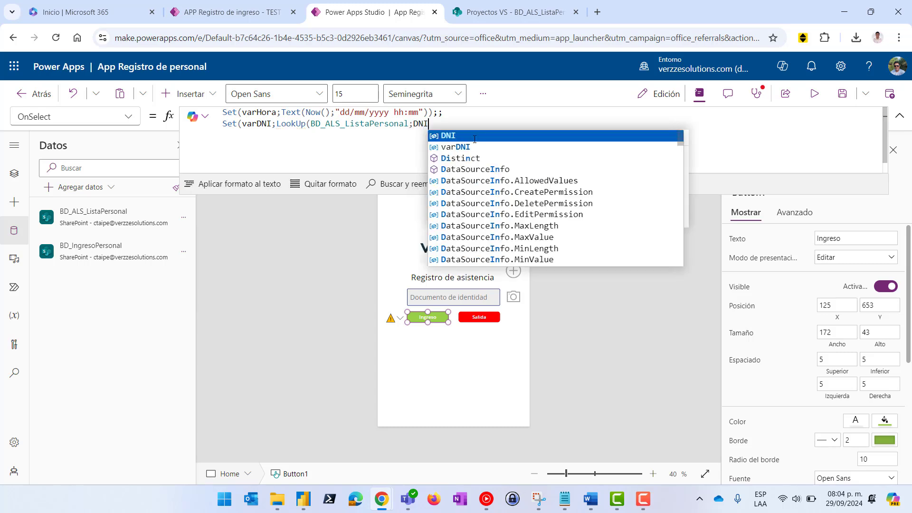
{"action": "left_click", "coordinate": [449, 136]}
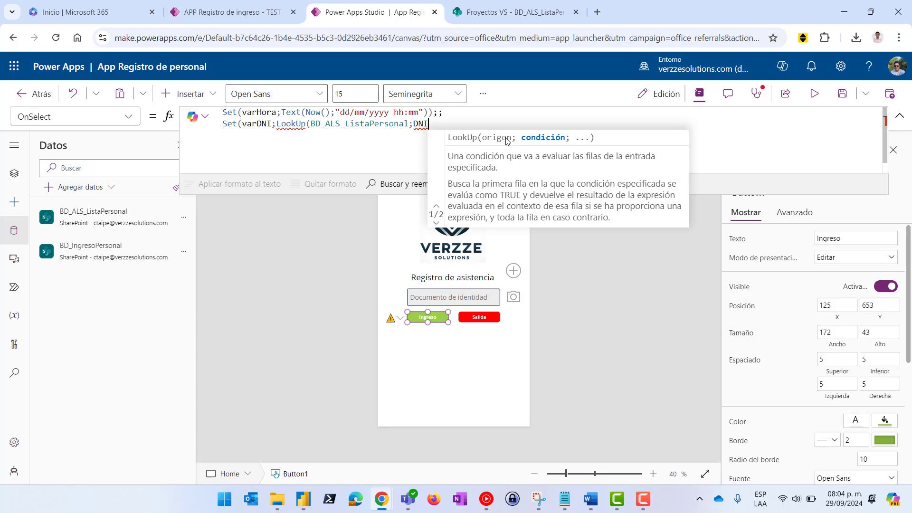
{"action": "type", "text": "="}
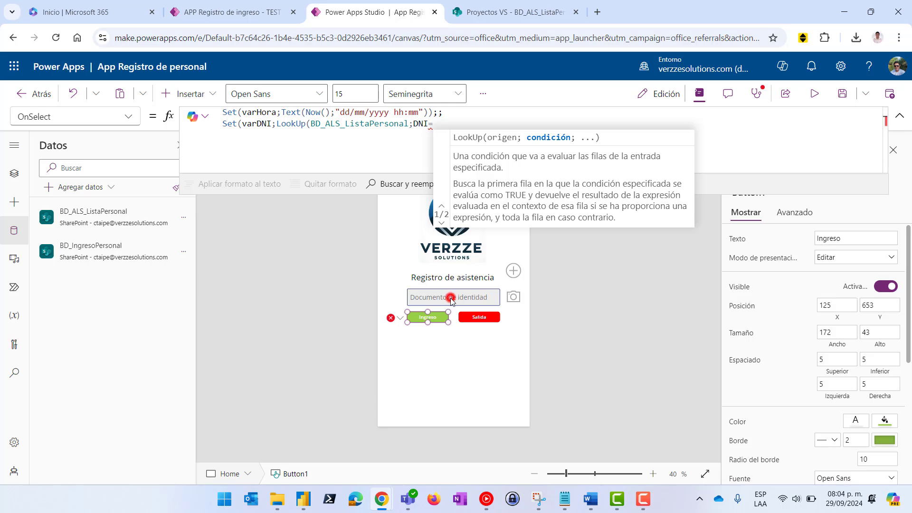
{"action": "left_click", "coordinate": [450, 298]}
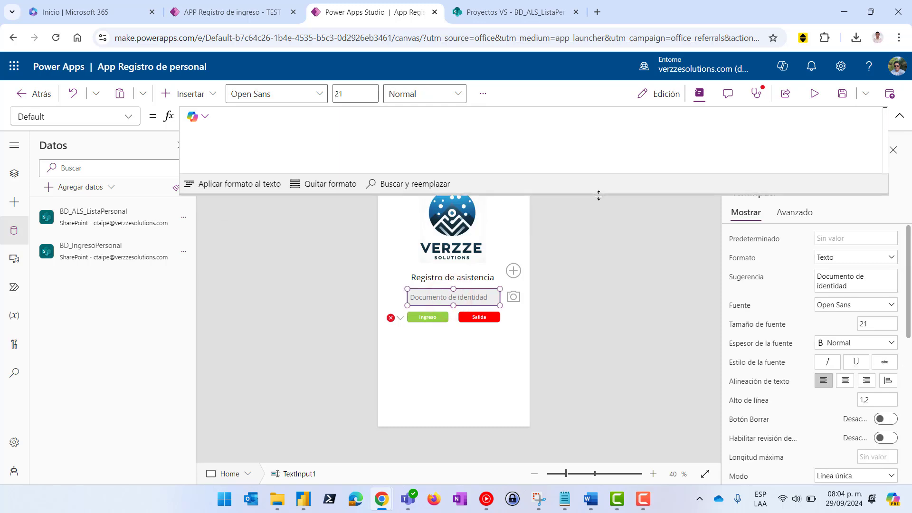
Shrink the formula bar and select the Documento de identidad text input's name field
{"action": "left_click_drag", "start_coordinate": [599, 195], "coordinate": [598, 121]}
{"action": "left_click", "coordinate": [760, 192]}
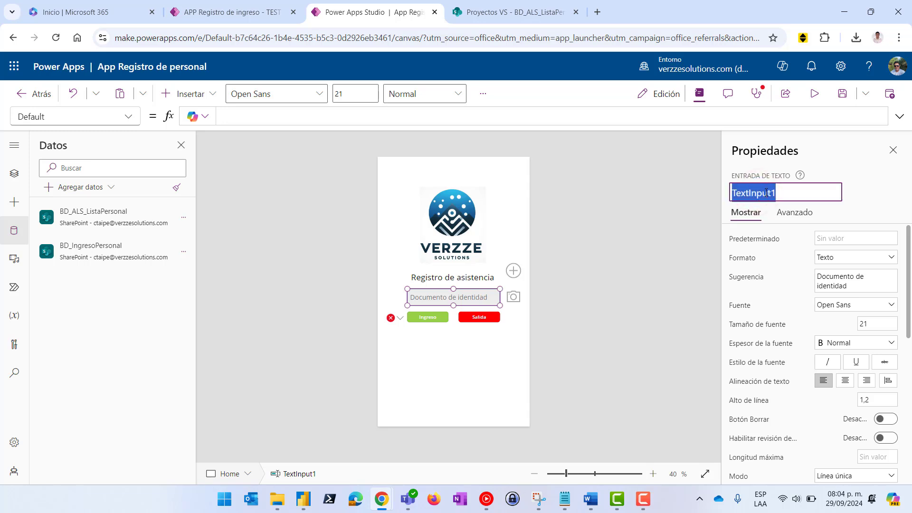
{"action": "left_click", "coordinate": [780, 190]}
{"action": "left_click", "coordinate": [788, 192]}
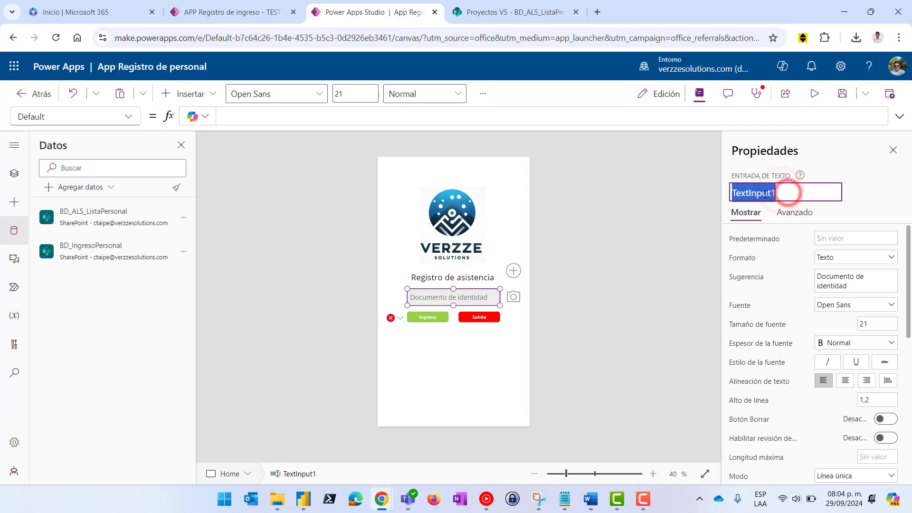
{"action": "left_click", "coordinate": [764, 195]}
{"action": "left_click", "coordinate": [764, 195]}
{"action": "left_click", "coordinate": [448, 299]}
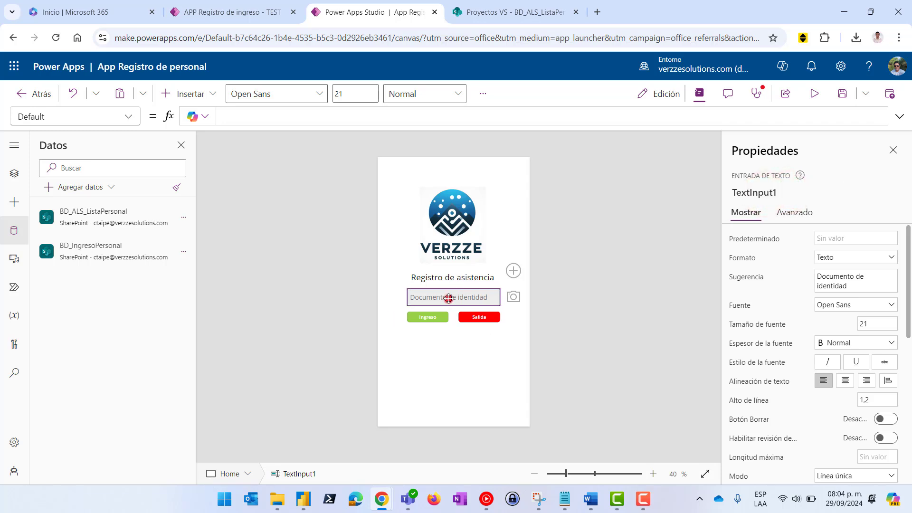
Rename the text input to TextoDNI, then reselect the Ingreso button
{"action": "left_click", "coordinate": [426, 317]}
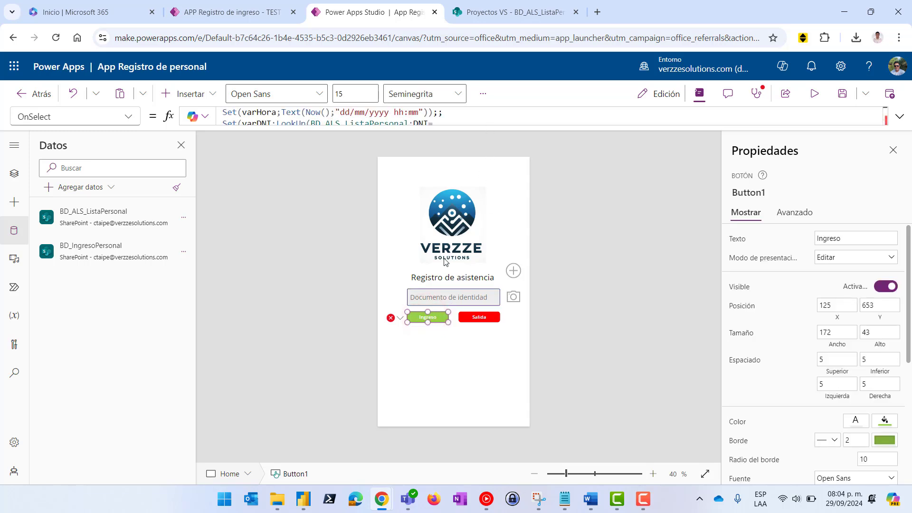
{"action": "left_click", "coordinate": [442, 297]}
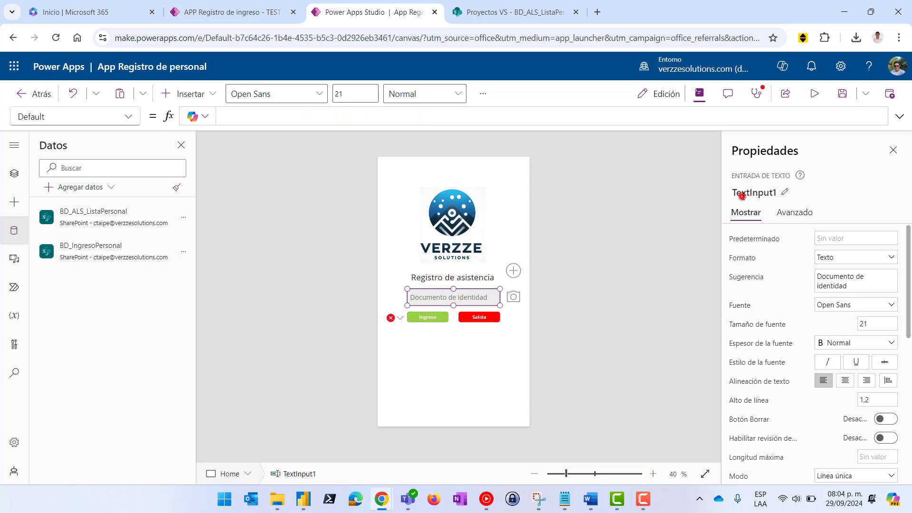
{"action": "left_click", "coordinate": [742, 194]}
{"action": "type", "text": "C"}
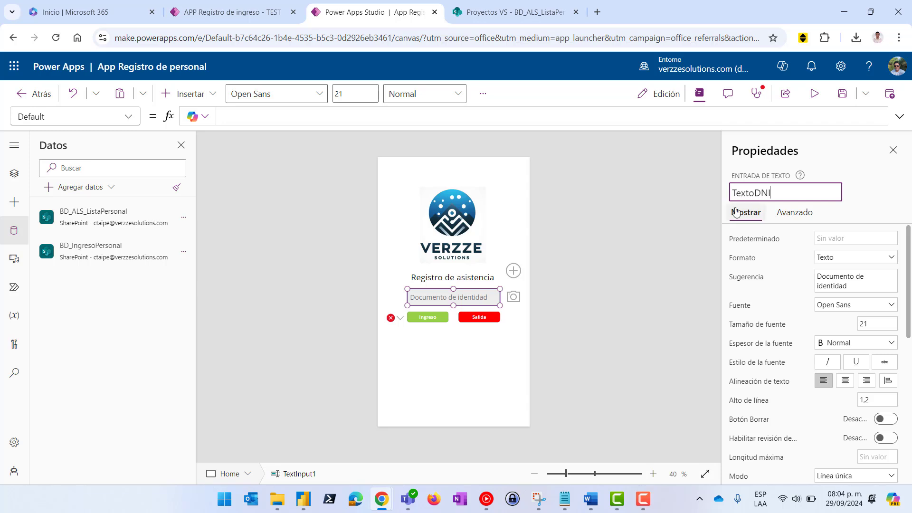
{"action": "double_click", "coordinate": [760, 193]}
{"action": "key", "text": "ctrl+c"}
{"action": "left_click", "coordinate": [605, 228]}
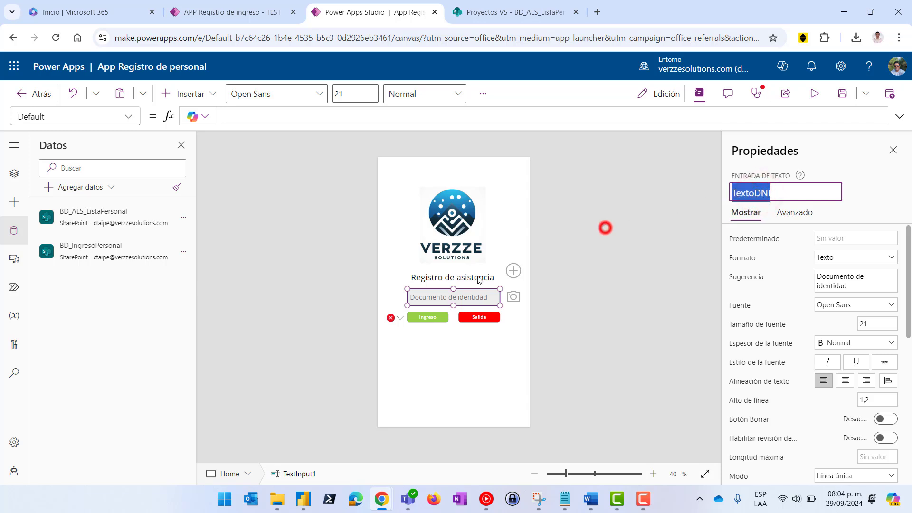
{"action": "left_click", "coordinate": [423, 321]}
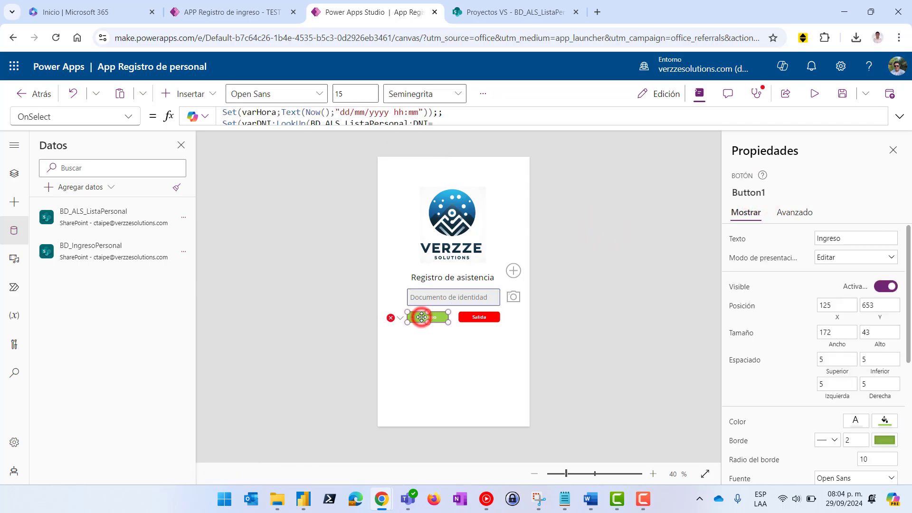
Put TextoDNI.Text after DNI= in the varDNI LookUp condition
{"action": "left_click", "coordinate": [448, 127]}
{"action": "left_click_drag", "start_coordinate": [456, 125], "coordinate": [454, 160]}
{"action": "left_click", "coordinate": [447, 123]}
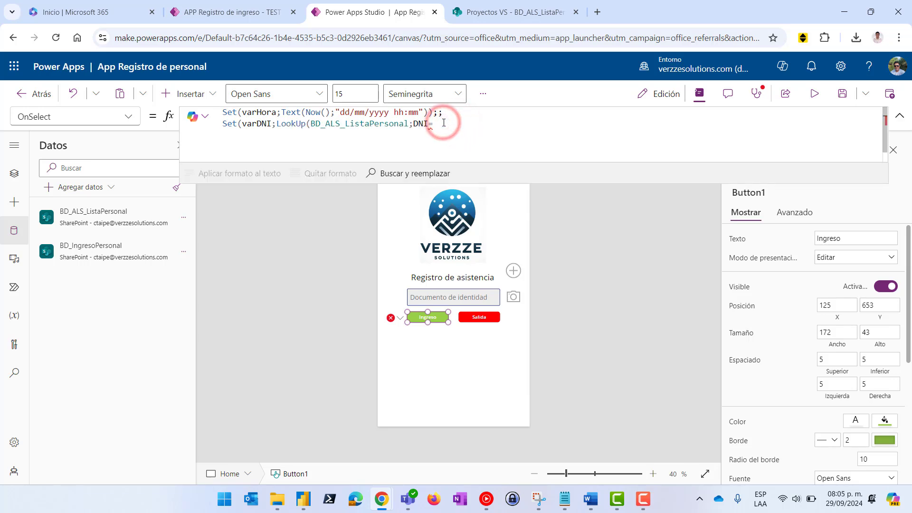
{"action": "key", "text": "ctrl+v"}
{"action": "type", "text": "."}
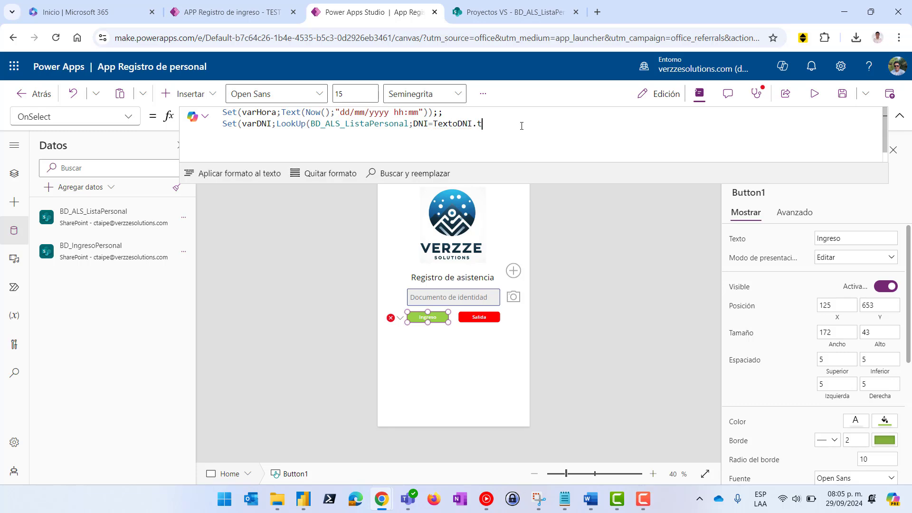
{"action": "type", "text": "t"}
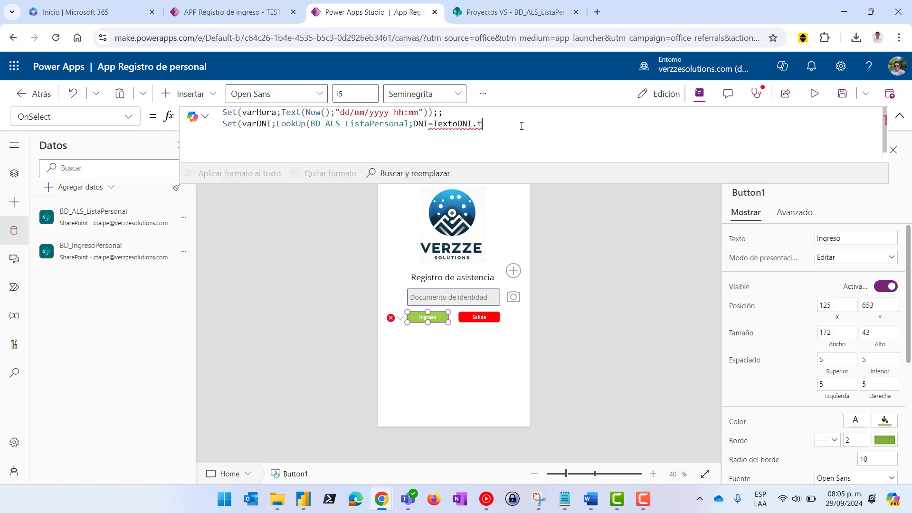
{"action": "type", "text": "e"}
{"action": "type", "text": ".Tex"}
{"action": "double_click", "coordinate": [466, 124]}
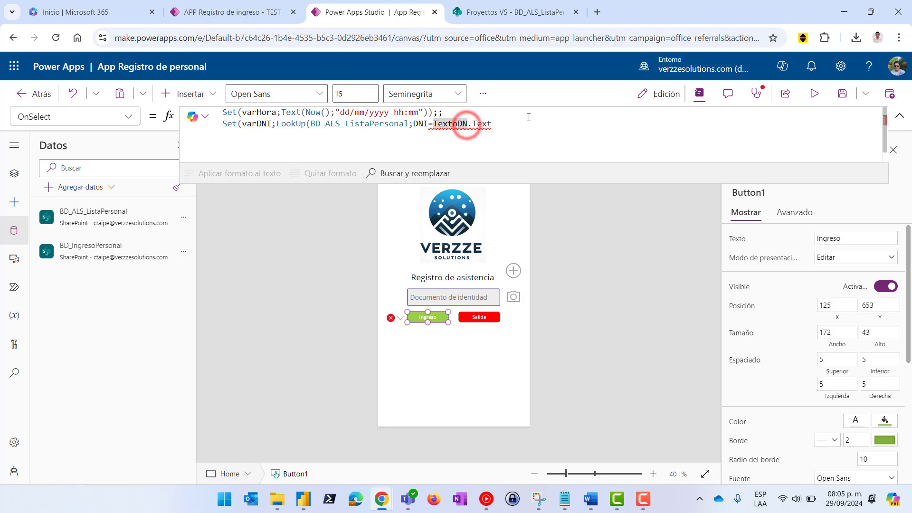
{"action": "type", "text": "I"}
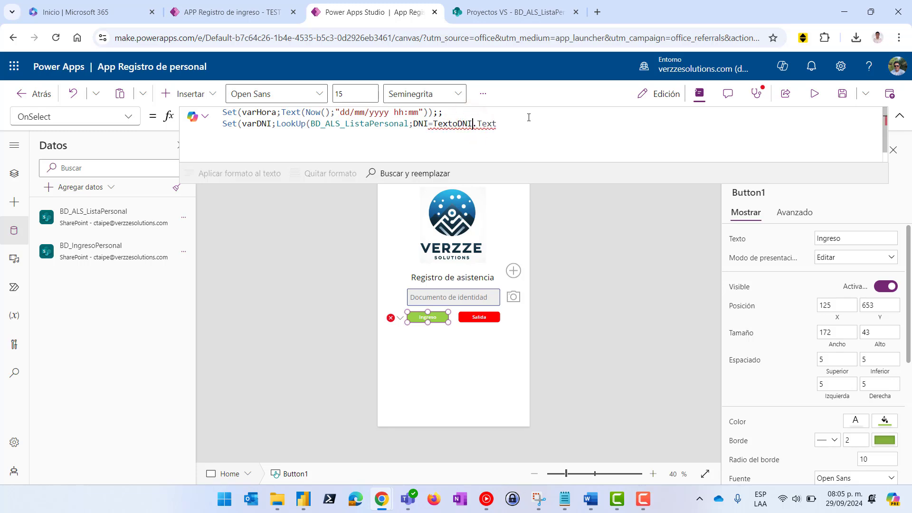
{"action": "left_click", "coordinate": [515, 123]}
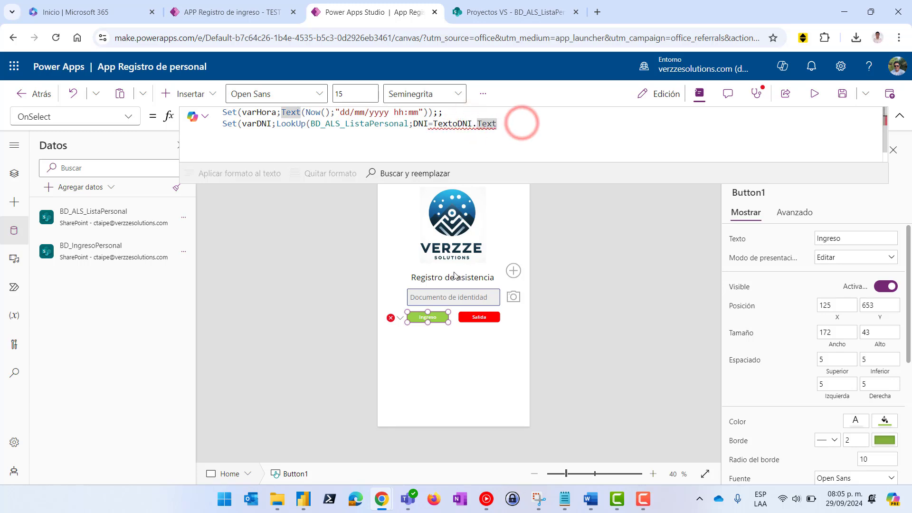
Confirm the Documento de identidad text input's name as TextoDNI
{"action": "left_click", "coordinate": [462, 297]}
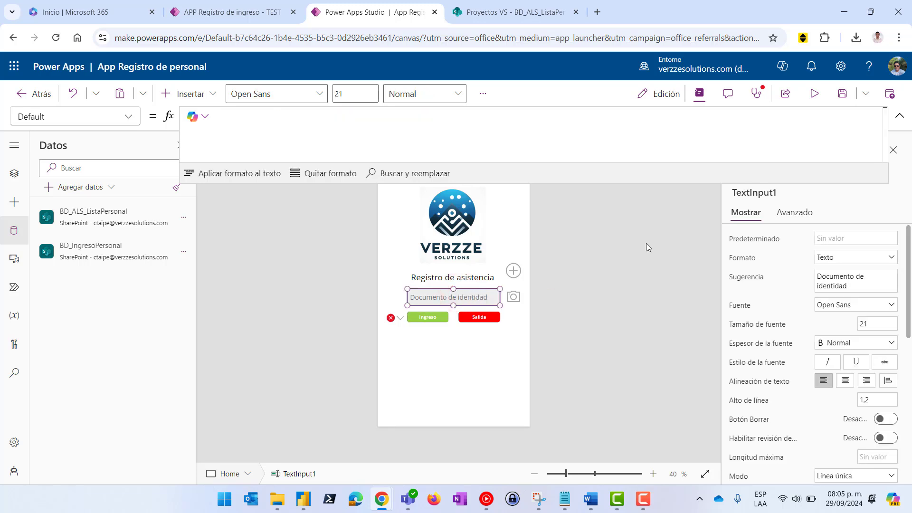
{"action": "left_click", "coordinate": [765, 192]}
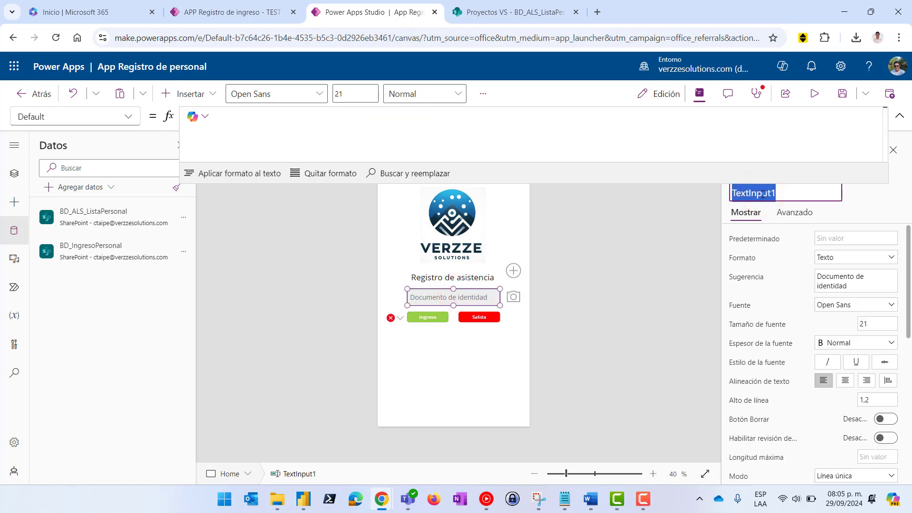
{"action": "type", "text": "TextoDNI"}
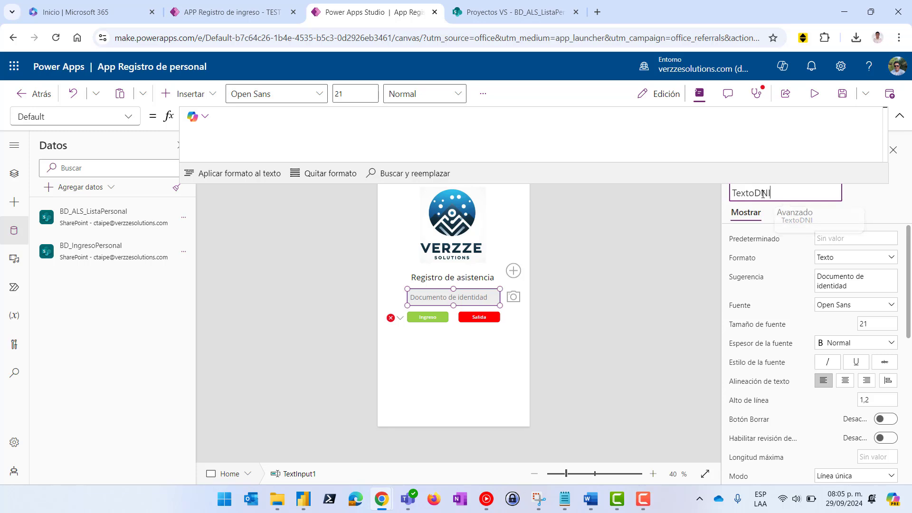
{"action": "key", "text": "Return"}
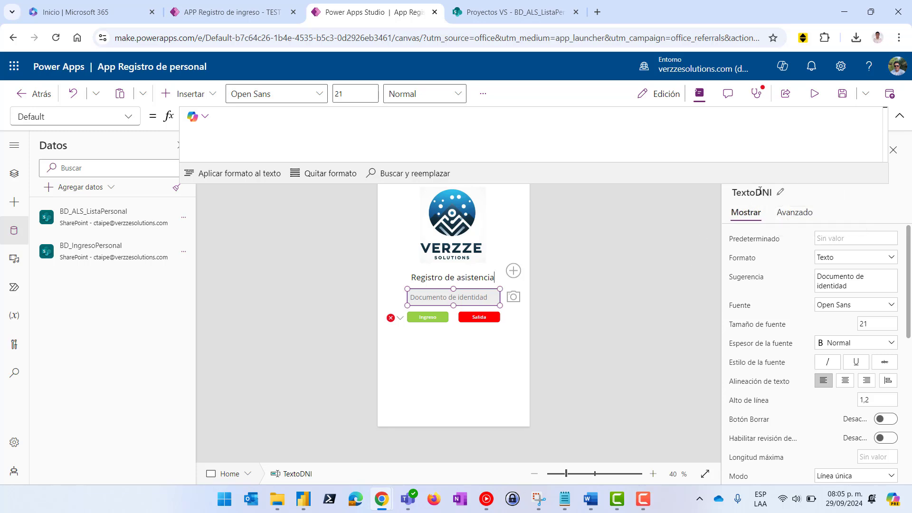
Finish the LookUp with ;DNI)) returning DNI, then view BD_ALS_ListaPersonal in SharePoint
{"action": "left_click", "coordinate": [427, 319]}
{"action": "left_click", "coordinate": [465, 123]}
{"action": "left_click", "coordinate": [496, 123]}
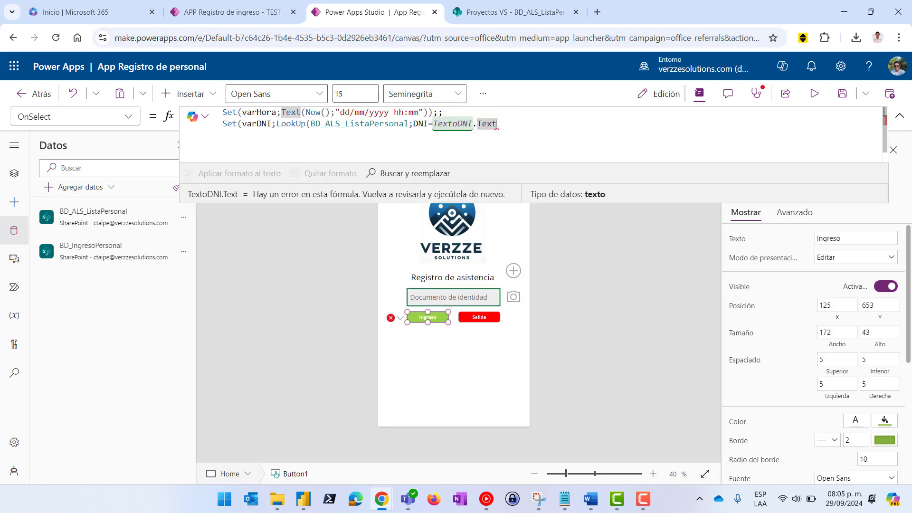
{"action": "type", "text": ";"}
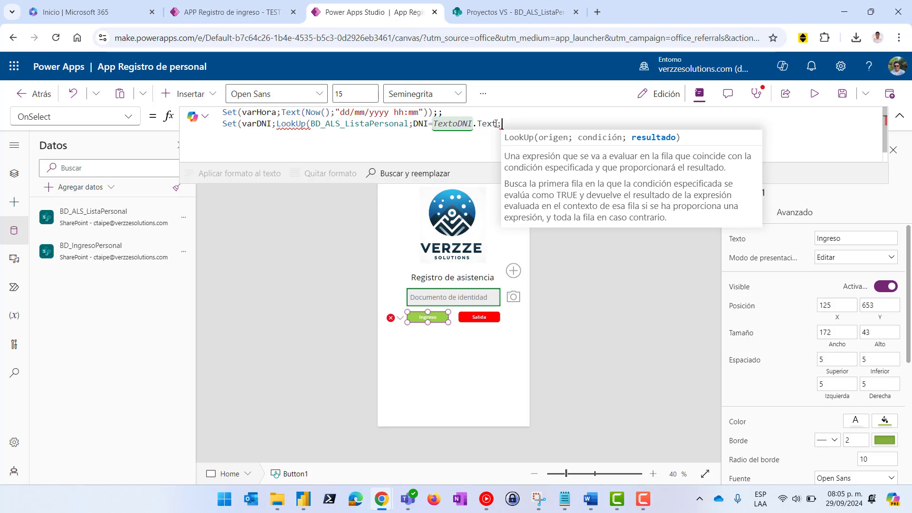
{"action": "type", "text": "DNI"}
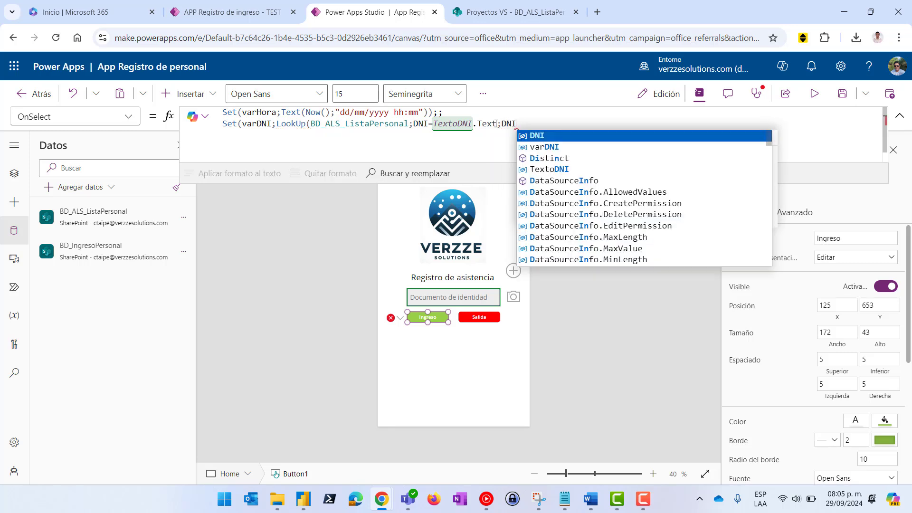
{"action": "left_click", "coordinate": [547, 138]}
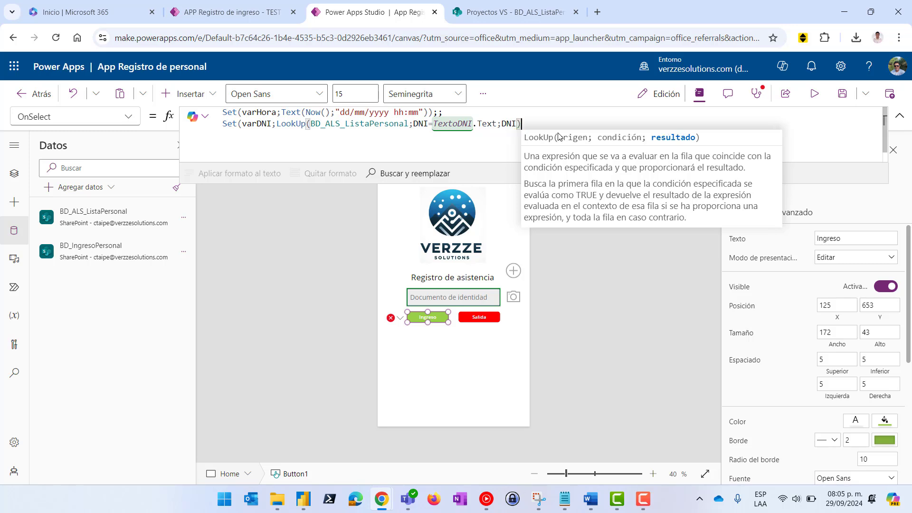
{"action": "type", "text": "))"}
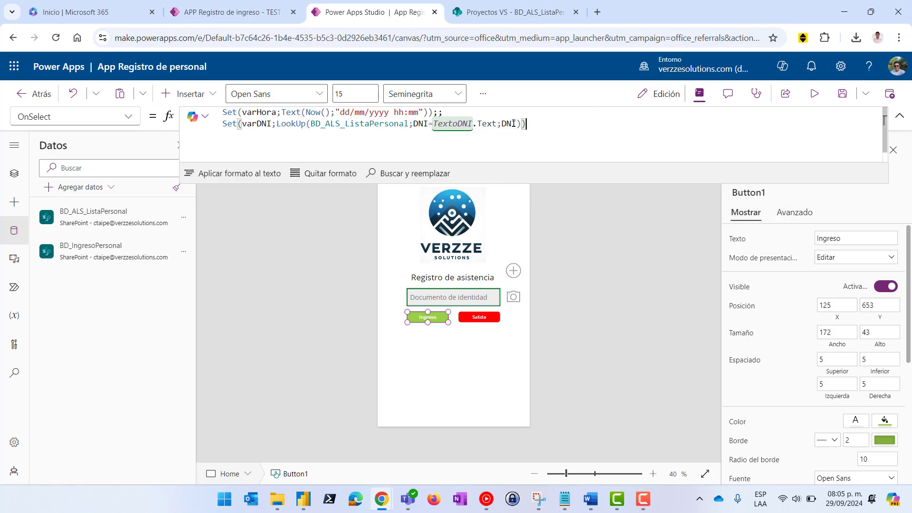
{"action": "left_click", "coordinate": [487, 11]}
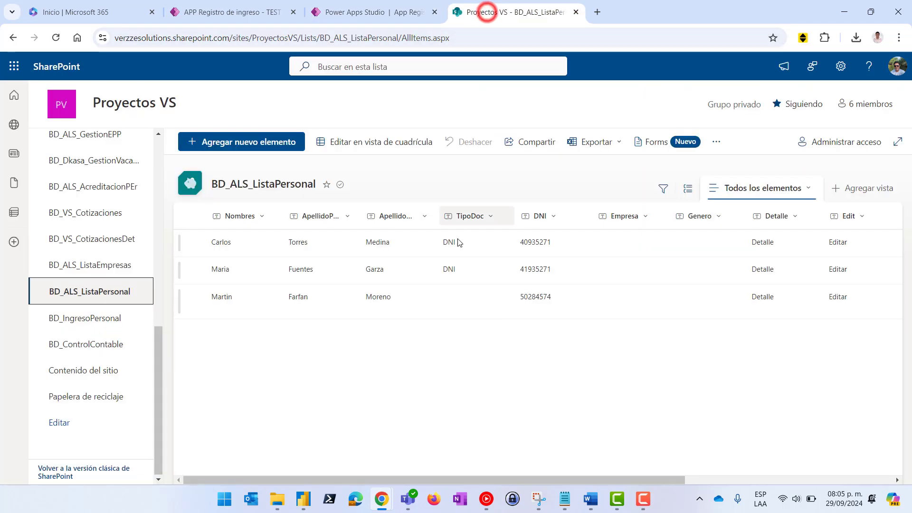
Compare the personnel list's DNI column, then place the caret at the end of the varDNI line
{"action": "left_click", "coordinate": [368, 12]}
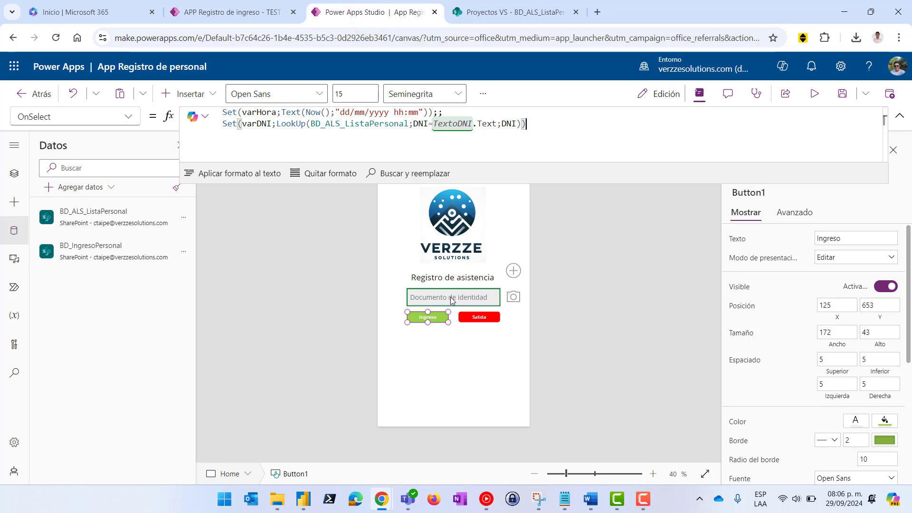
{"action": "left_click", "coordinate": [515, 12]}
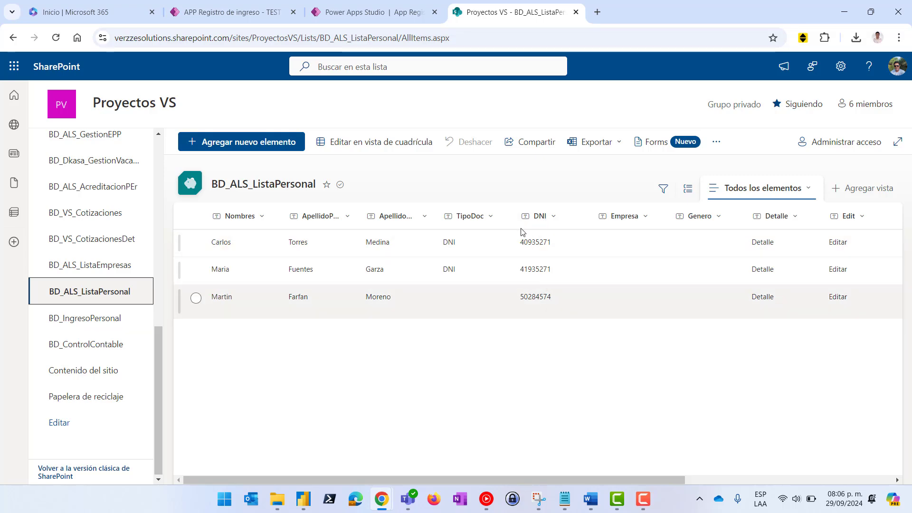
{"action": "left_click", "coordinate": [366, 13]}
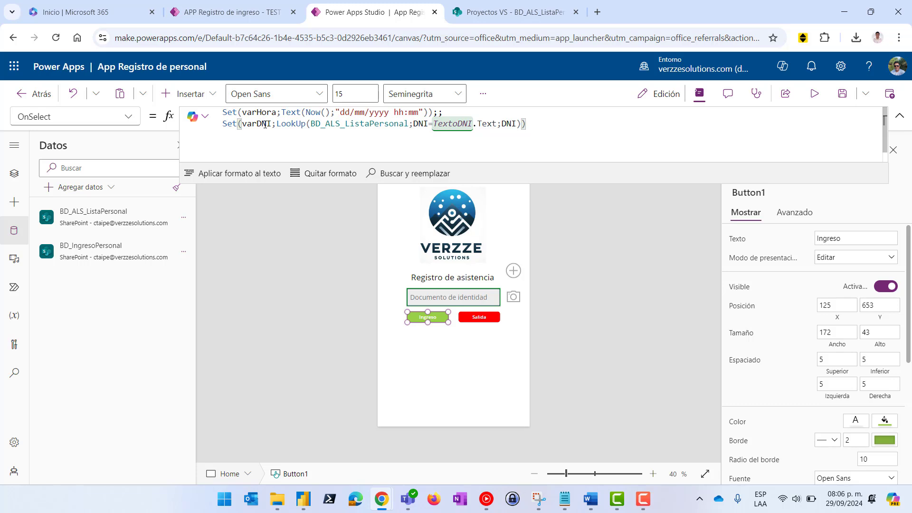
{"action": "left_click", "coordinate": [557, 123]}
Begin a third line Set(varNombrePersonal;LookUp(BD_ and end the varDNI line with ;;
{"action": "key", "text": "Return"}
{"action": "type", "text": "Set"}
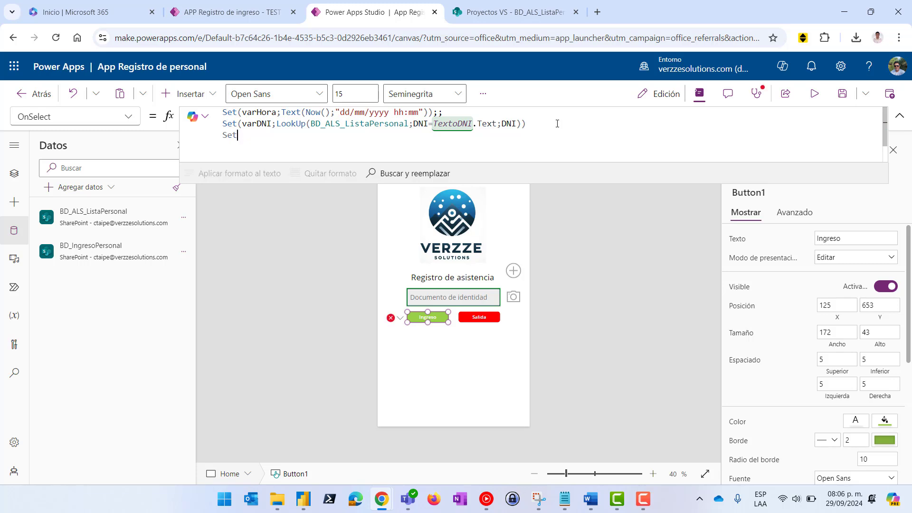
{"action": "type", "text": "("}
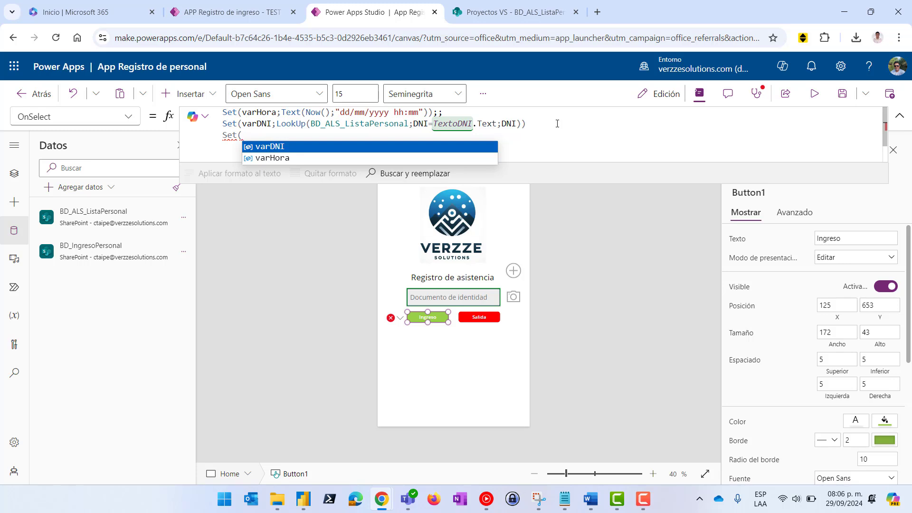
{"action": "type", "text": "NombrePersona"}
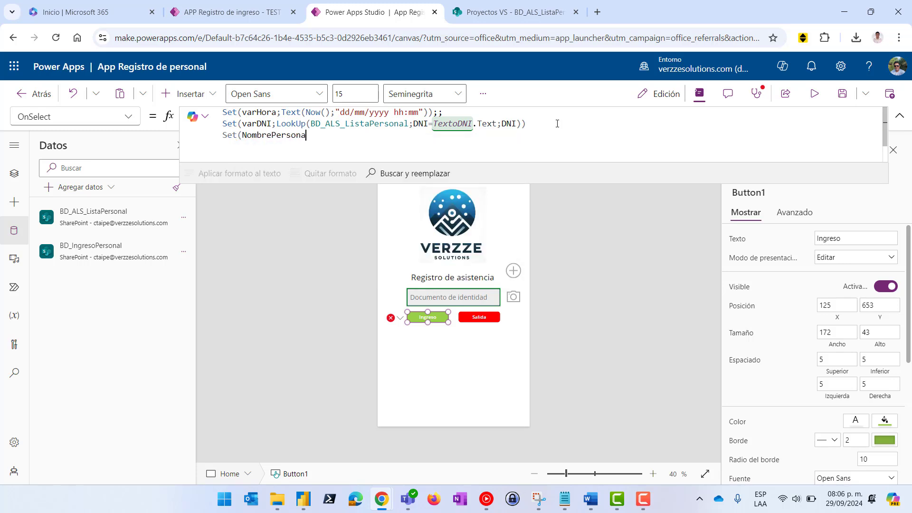
{"action": "type", "text": "l;Lo"}
{"action": "key", "text": "BackSpace"}
{"action": "type", "text": "ookup"}
{"action": "key", "text": "ctrl+Left"}
{"action": "key", "text": "ctrl+Left"}
{"action": "type", "text": "var"}
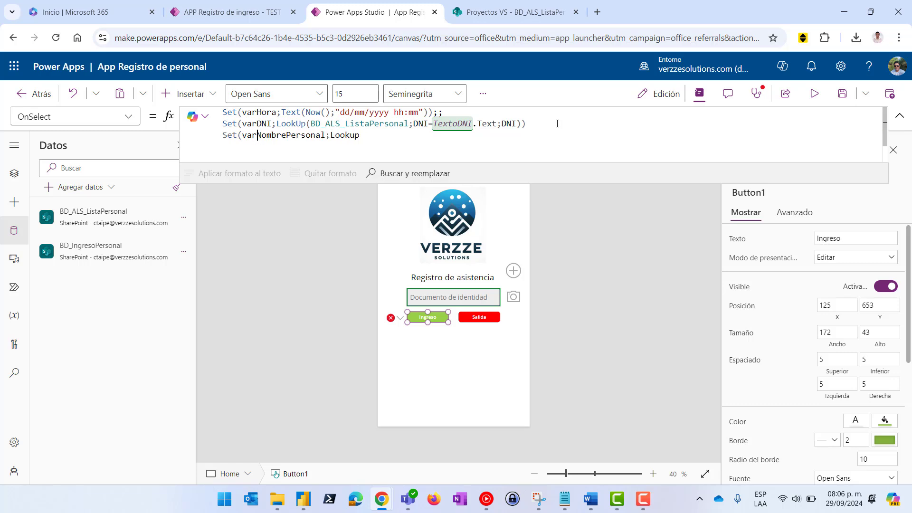
{"action": "left_click", "coordinate": [365, 135]}
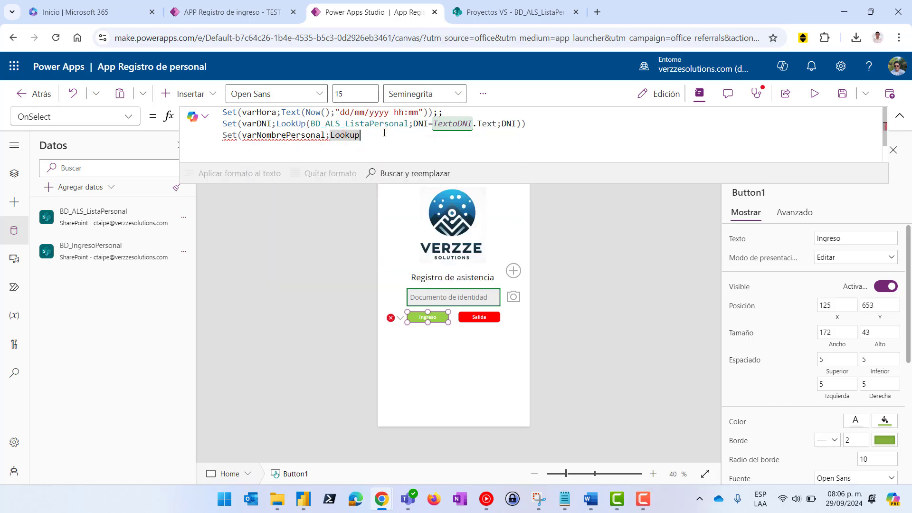
{"action": "type", "text": "(BD"}
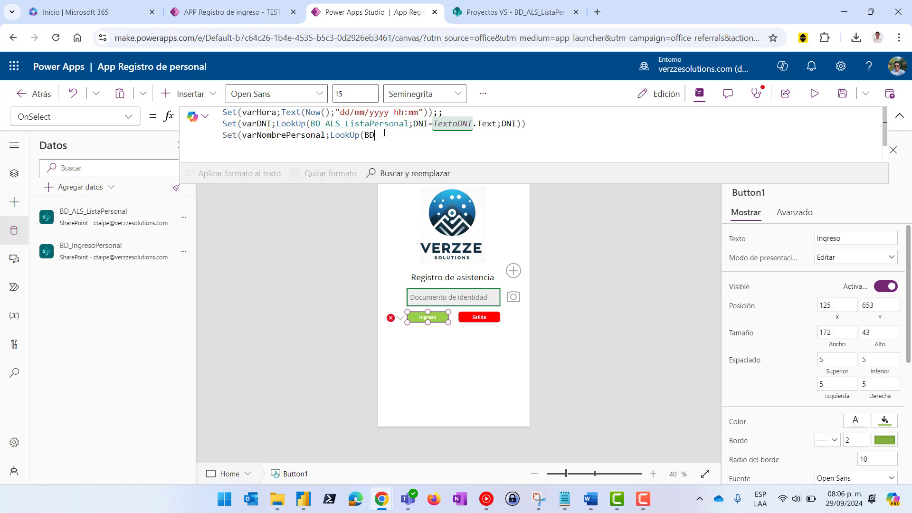
{"action": "type", "text": "_"}
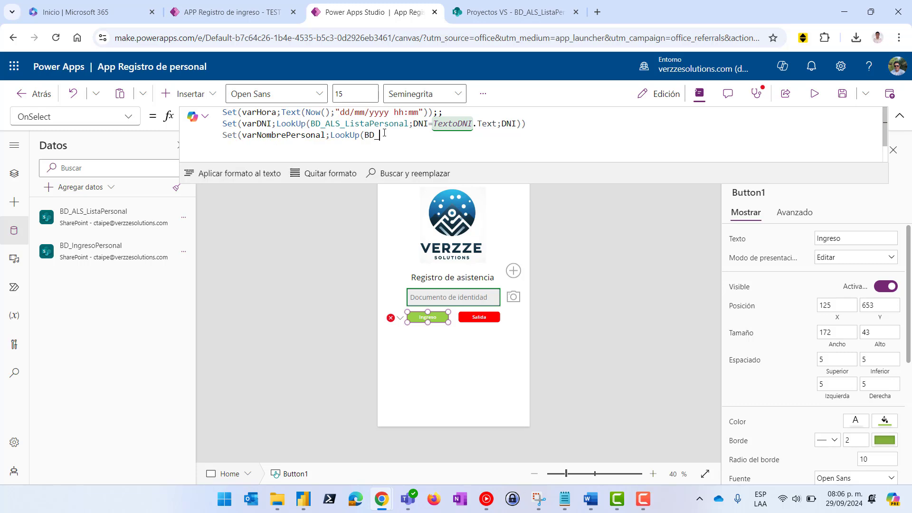
{"action": "type", "text": "A"}
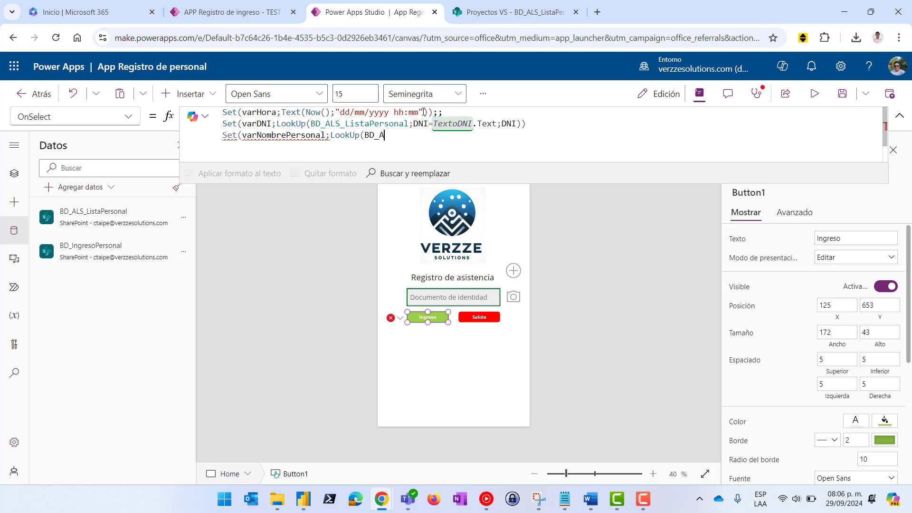
{"action": "left_click", "coordinate": [535, 122]}
{"action": "type", "text": ";;"}
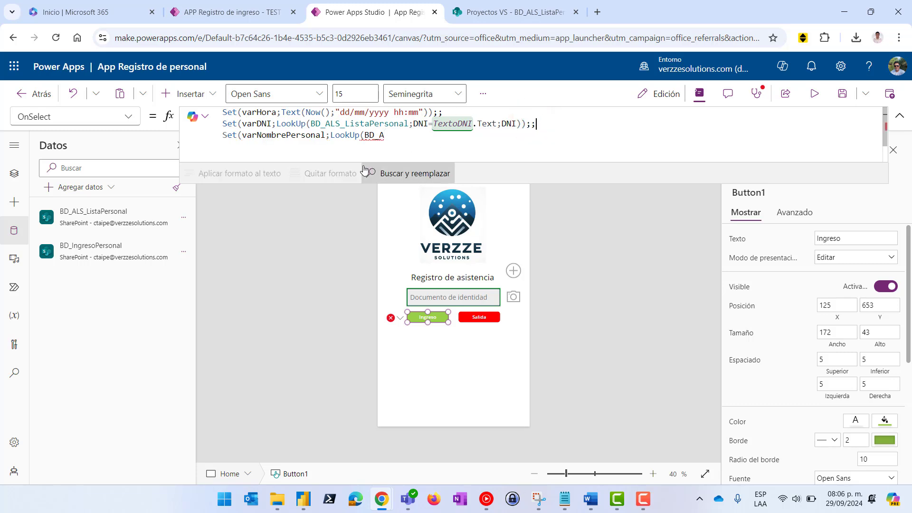
{"action": "left_click", "coordinate": [388, 136]}
{"action": "key", "text": "BackSpace"}
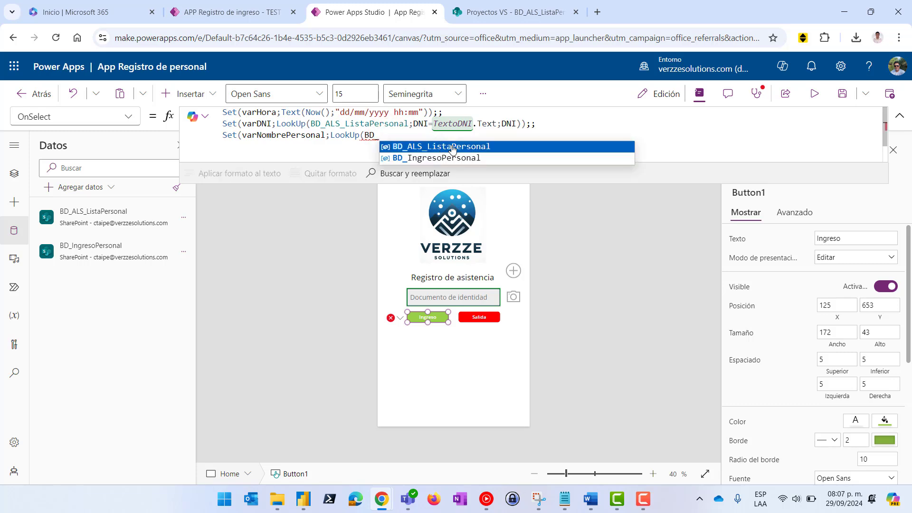
Make the LookUp search BD_ALS_ListaPersonal where DNI equals TextoDNI.Text
{"action": "left_click", "coordinate": [451, 151]}
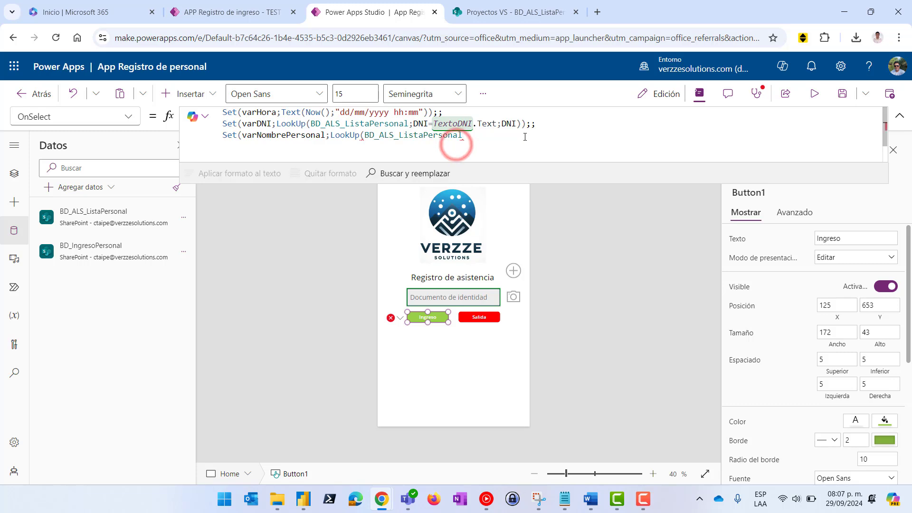
{"action": "type", "text": ";"}
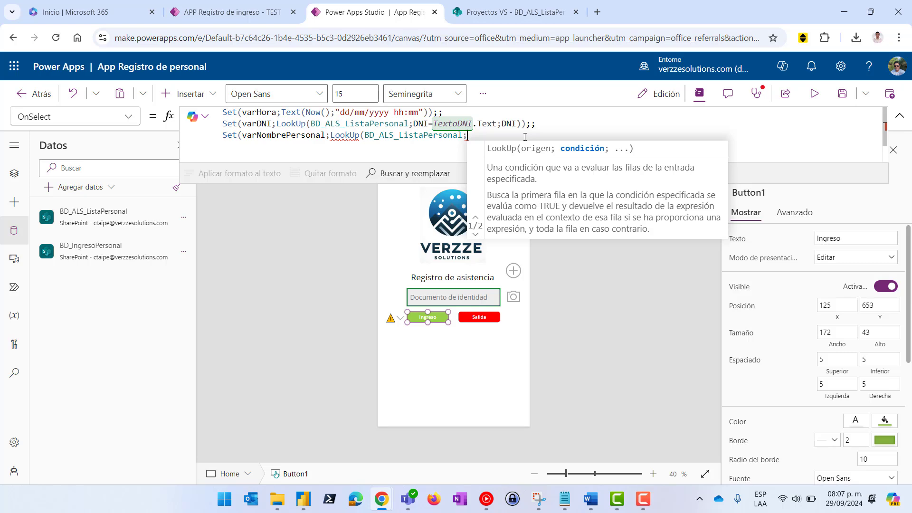
{"action": "type", "text": "DNI"}
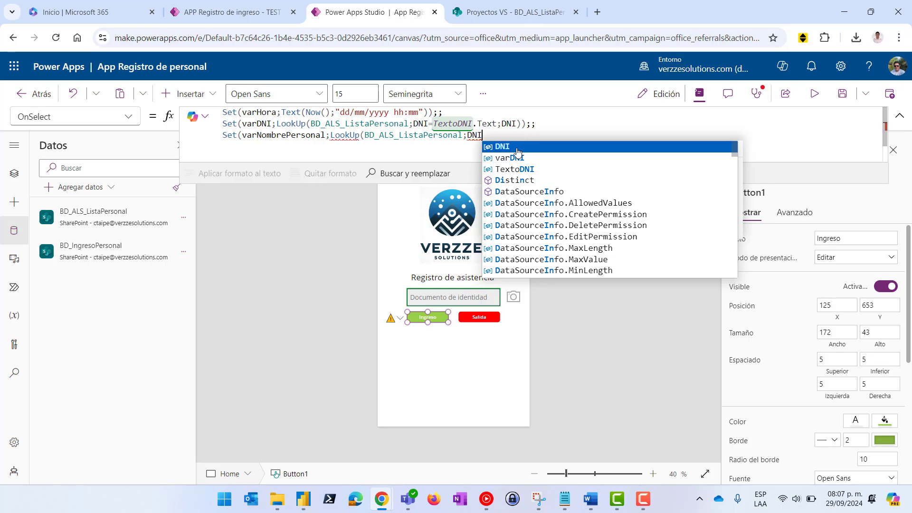
{"action": "left_click", "coordinate": [514, 148]}
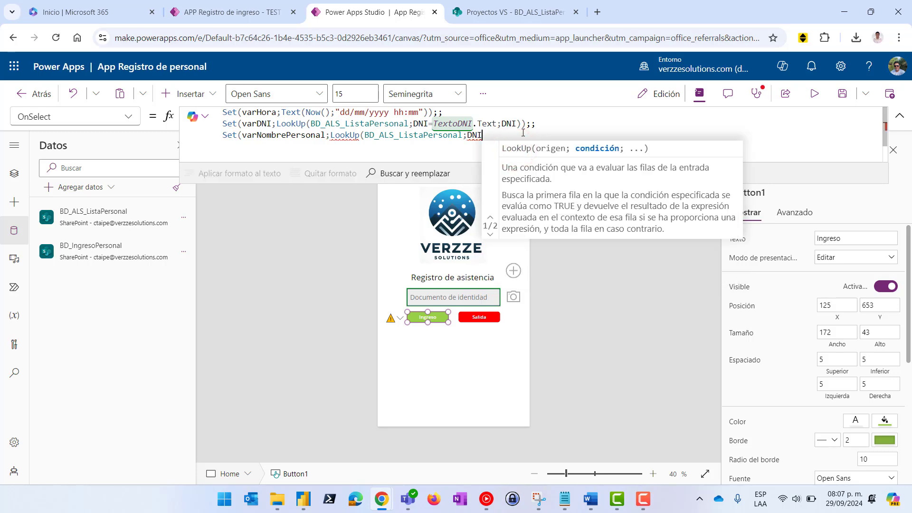
{"action": "type", "text": "="}
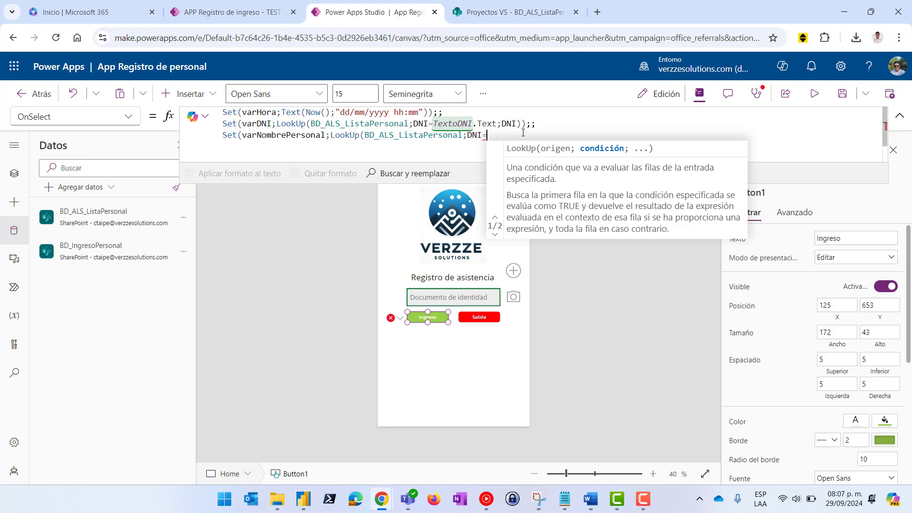
{"action": "type", "text": "Texto"}
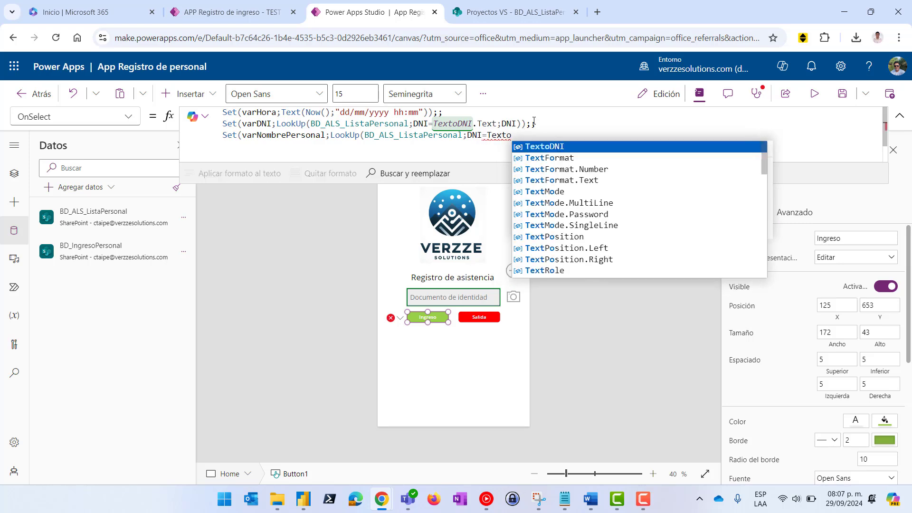
{"action": "left_click", "coordinate": [550, 147]}
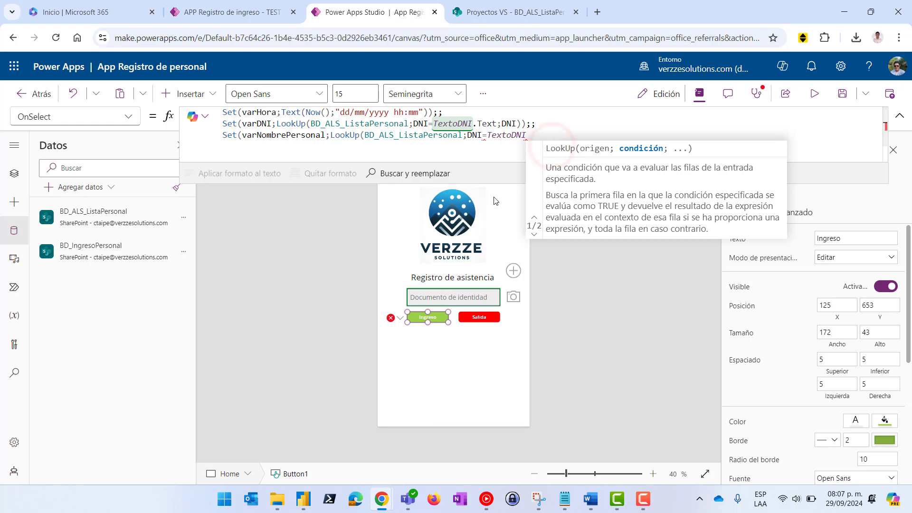
{"action": "type", "text": ".Text"}
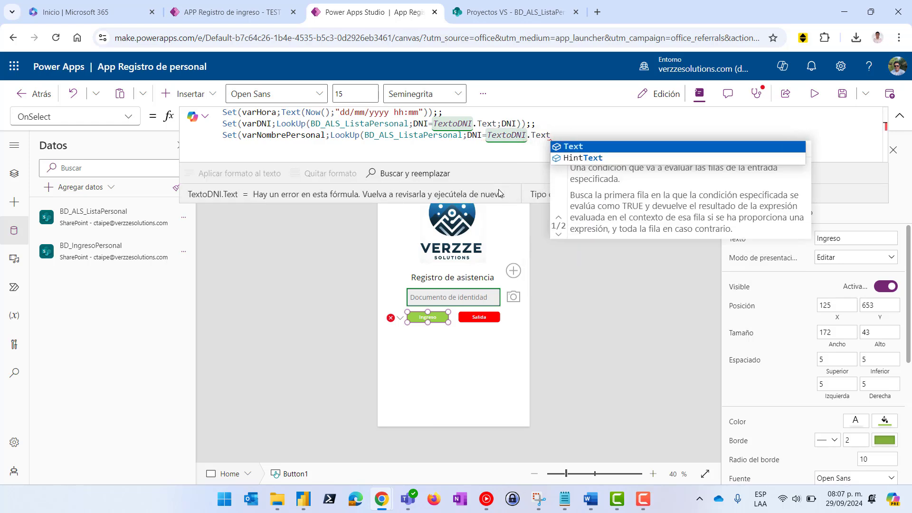
{"action": "type", "text": ";"}
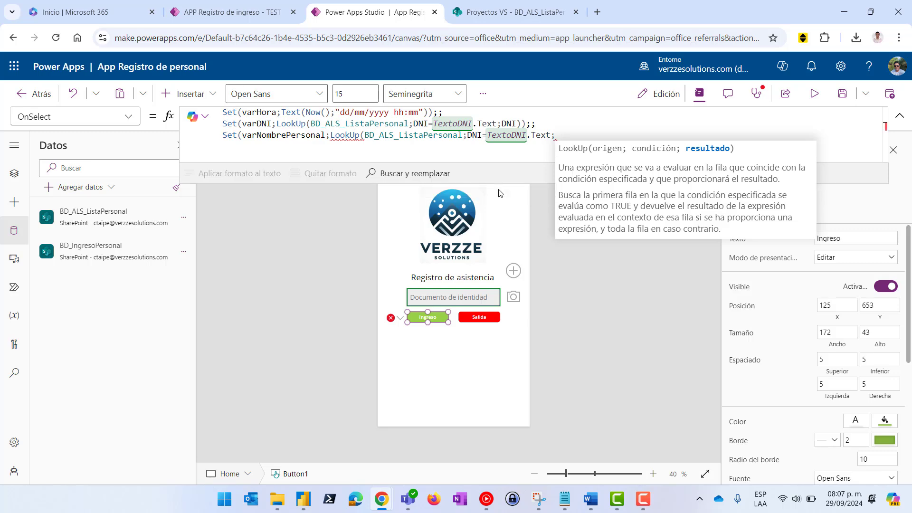
In the BD_ALS_ListaPersonal list, move NombreCompleto before Detalle and widen that column
{"action": "left_click", "coordinate": [515, 13]}
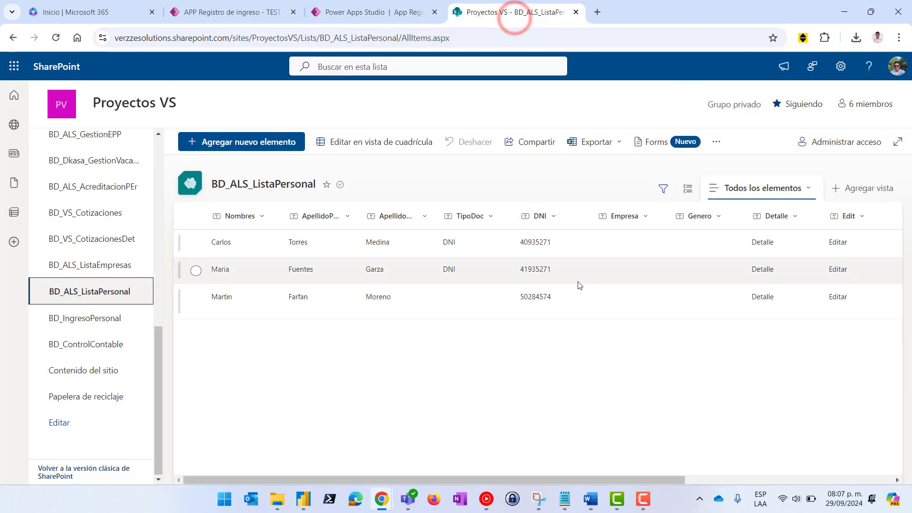
{"action": "left_click_drag", "start_coordinate": [451, 479], "coordinate": [869, 442]}
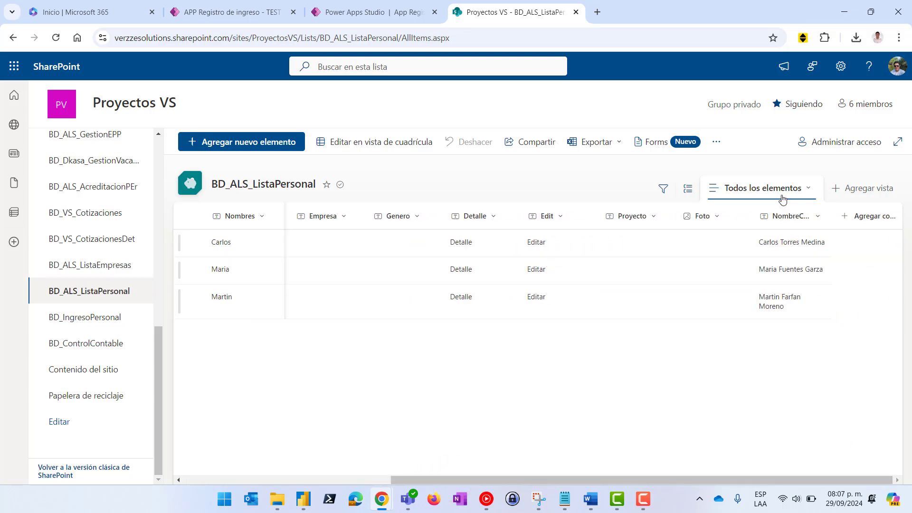
{"action": "left_click", "coordinate": [783, 219]}
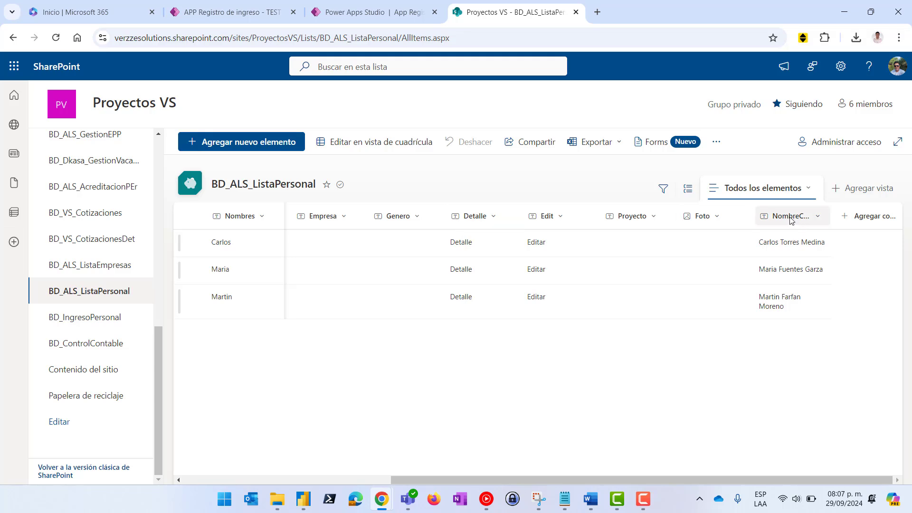
{"action": "left_click_drag", "start_coordinate": [790, 216], "coordinate": [458, 218]}
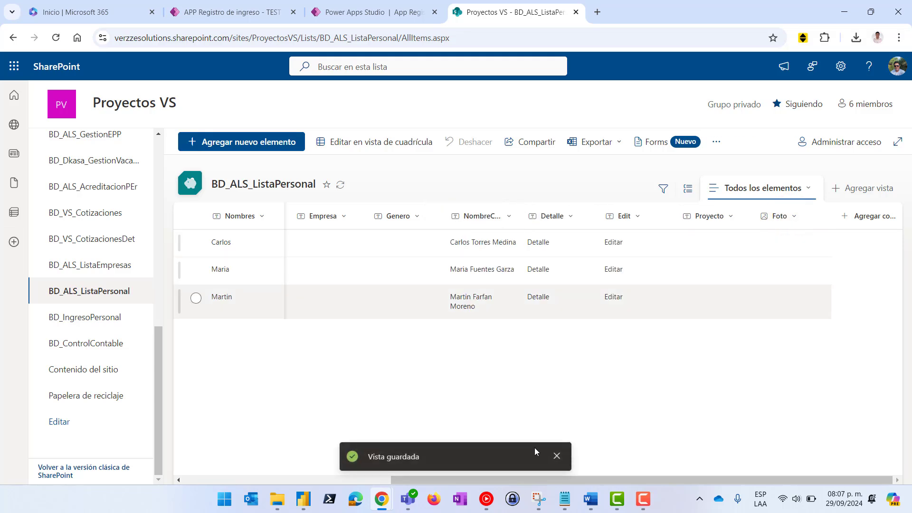
{"action": "left_click_drag", "start_coordinate": [639, 478], "coordinate": [372, 482]}
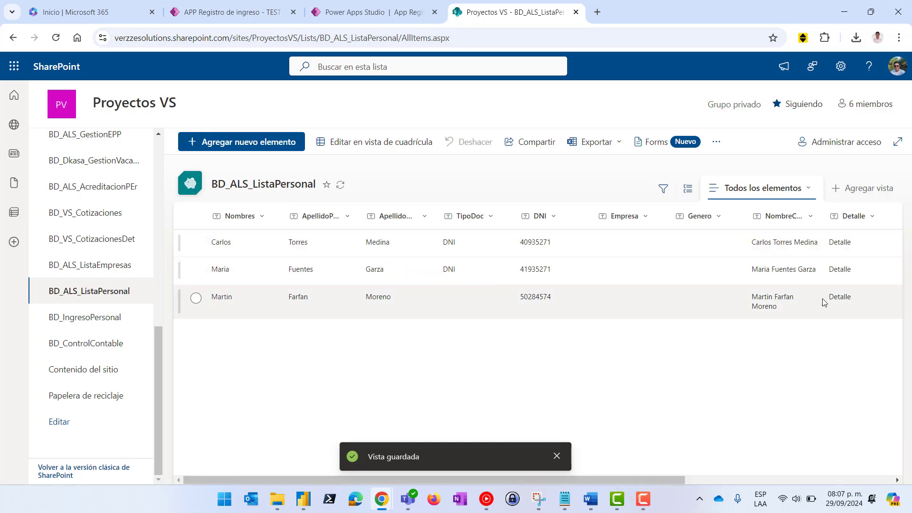
{"action": "left_click_drag", "start_coordinate": [822, 212], "coordinate": [853, 215]}
End the third OnSelect line with NombreCompleto, closing parentheses and a semicolon, then add a fourth line
{"action": "left_click", "coordinate": [353, 12]}
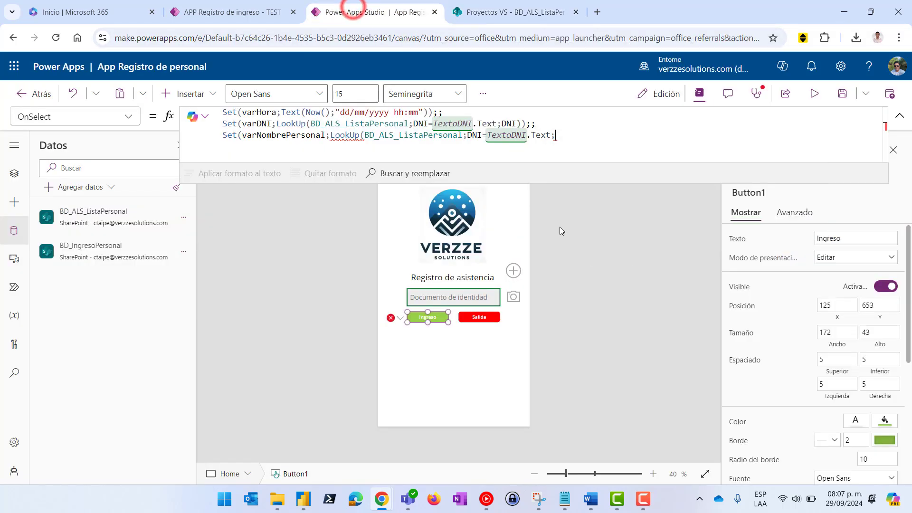
{"action": "left_click", "coordinate": [561, 135]}
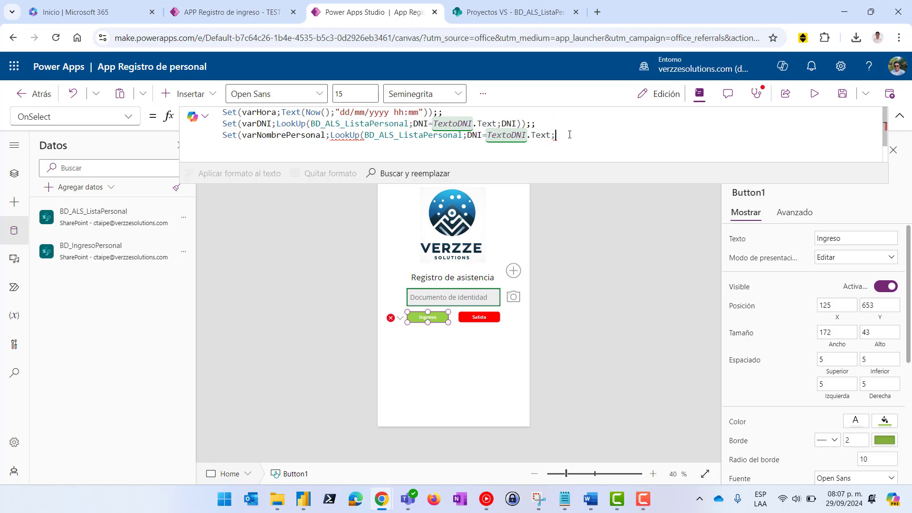
{"action": "type", "text": "Nombre"}
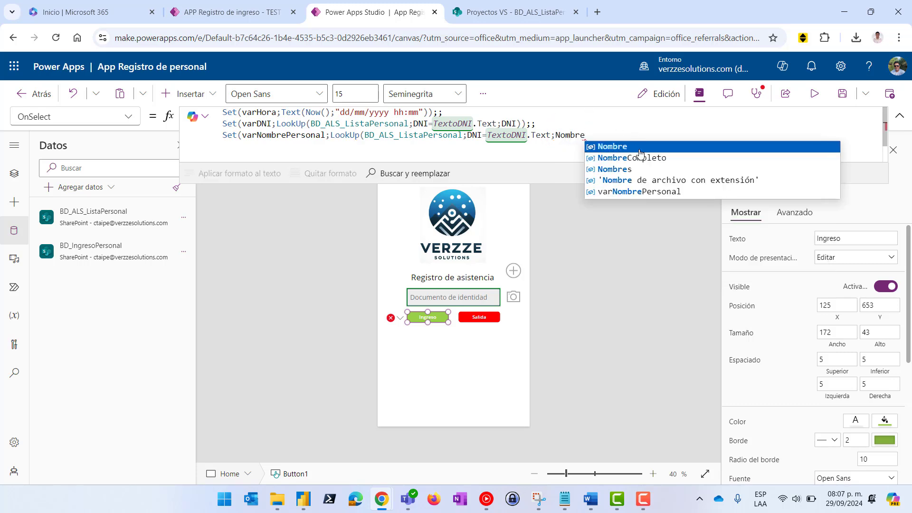
{"action": "left_click", "coordinate": [645, 159]}
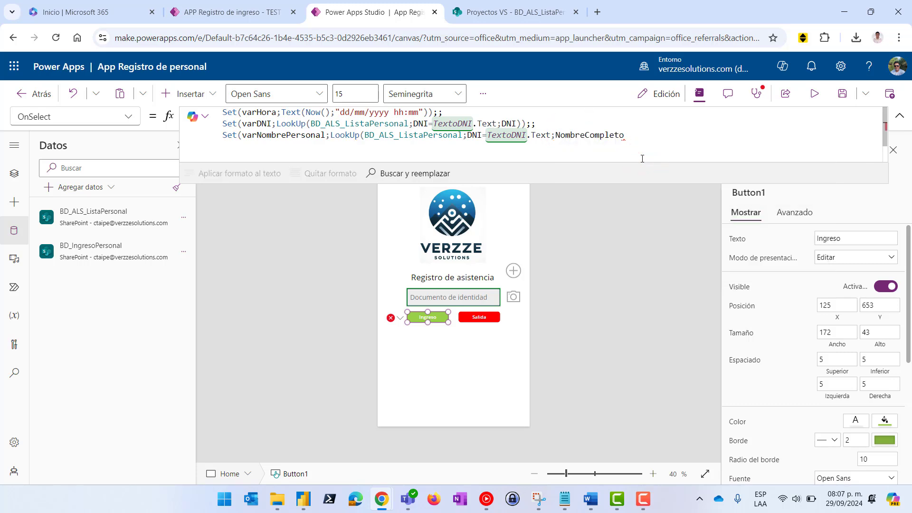
{"action": "type", "text": "))"}
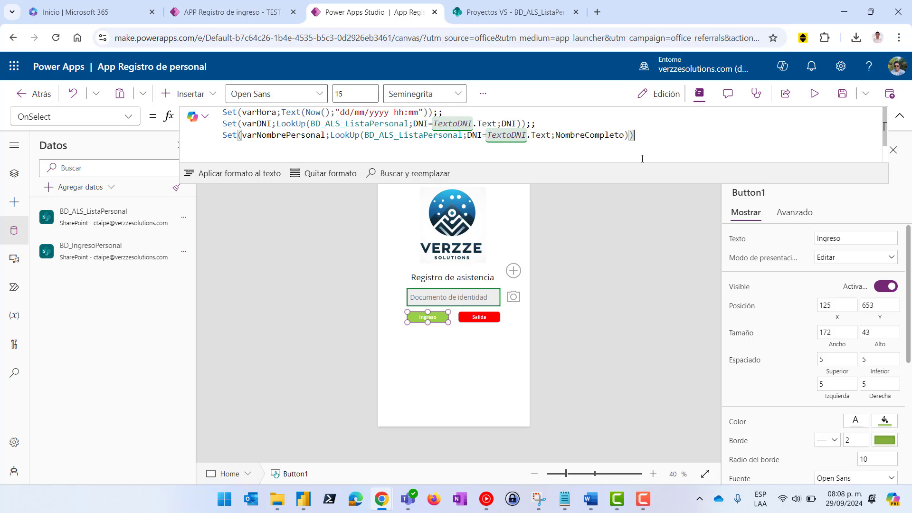
{"action": "type", "text": ";;"}
{"action": "key", "text": "shift+Return"}
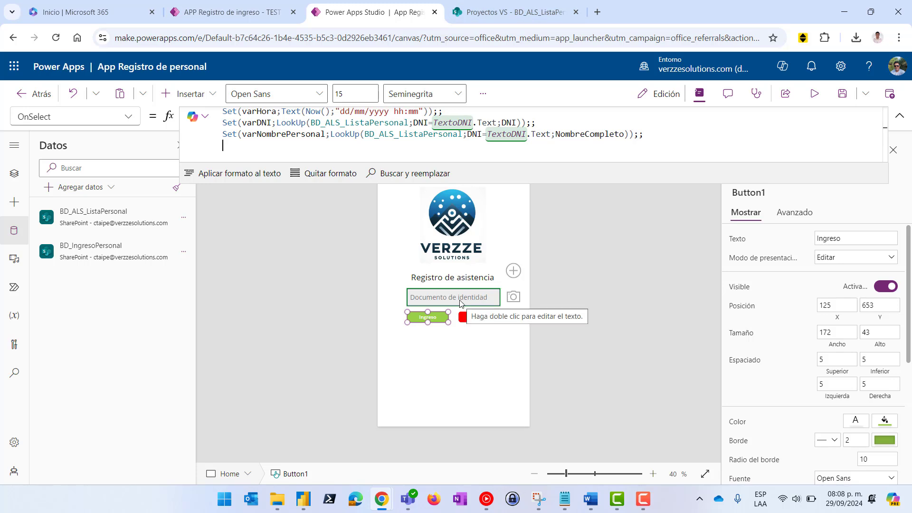
{"action": "left_click", "coordinate": [379, 142]}
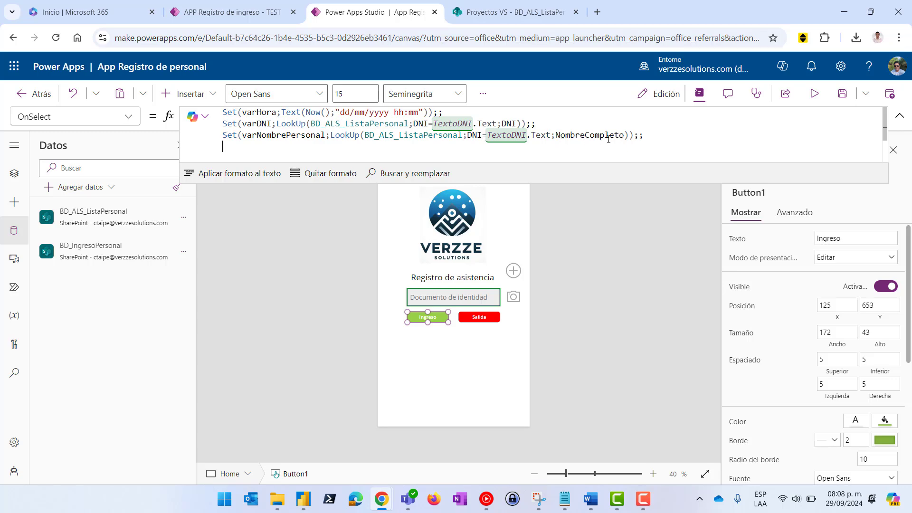
Review the BD_IngresoPersonal list's entries in SharePoint, then return to Power Apps
{"action": "left_click", "coordinate": [492, 13]}
{"action": "left_click", "coordinate": [80, 317]}
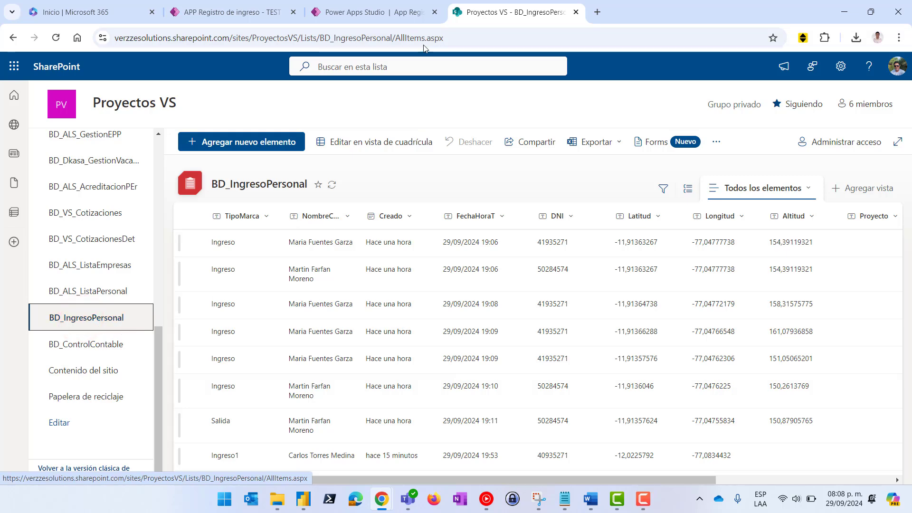
{"action": "left_click", "coordinate": [365, 11]}
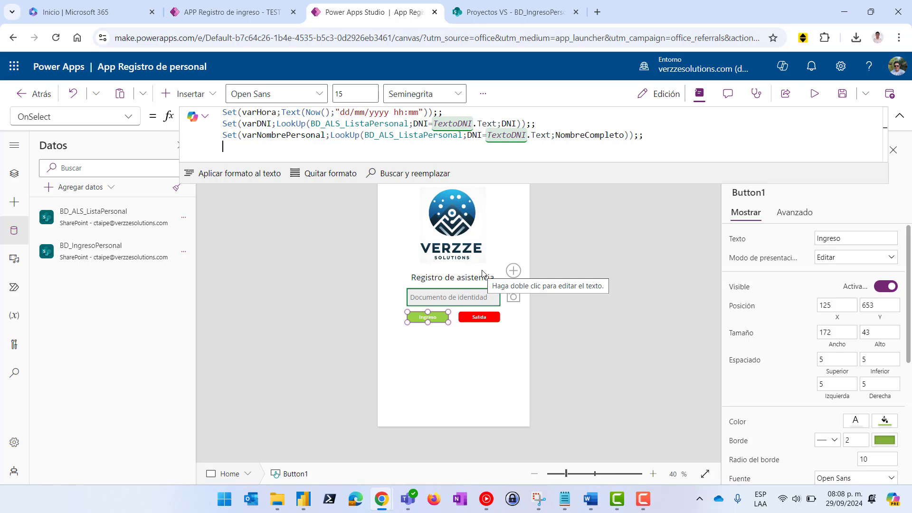
Look over the RegistroCorrecto screen in Tree view, then reselect the Ingreso button on Home
{"action": "left_click", "coordinate": [14, 173]}
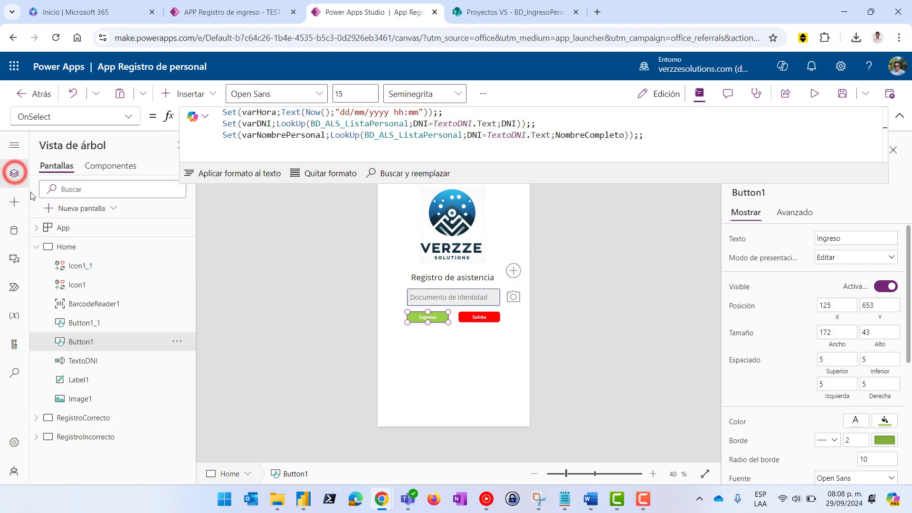
{"action": "left_click", "coordinate": [88, 417]}
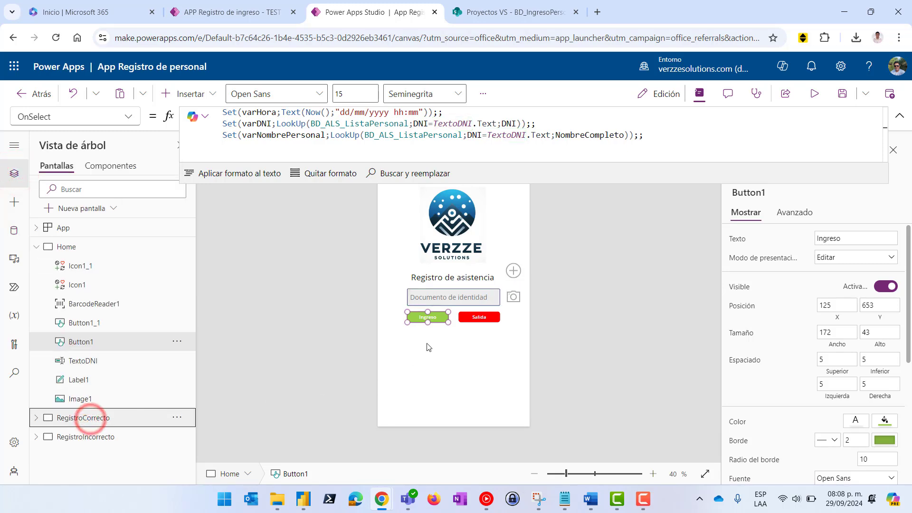
{"action": "left_click", "coordinate": [62, 246]}
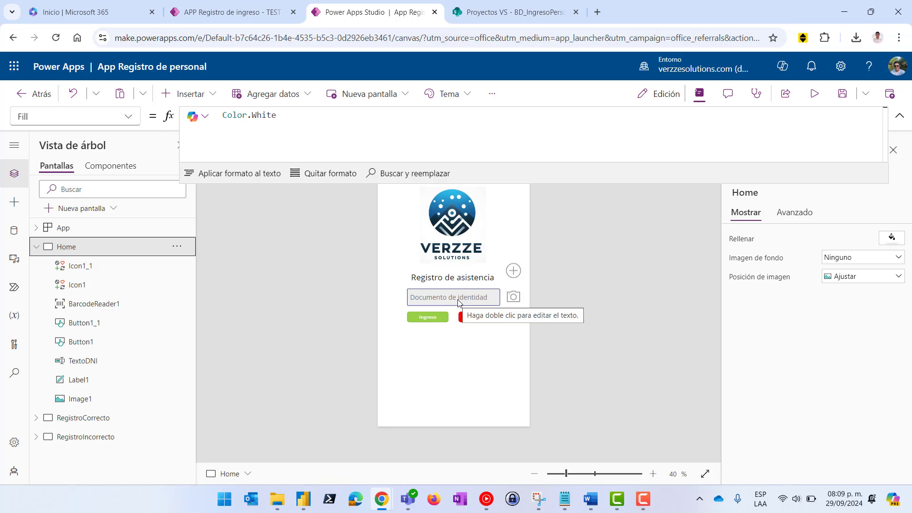
{"action": "left_click", "coordinate": [428, 322]}
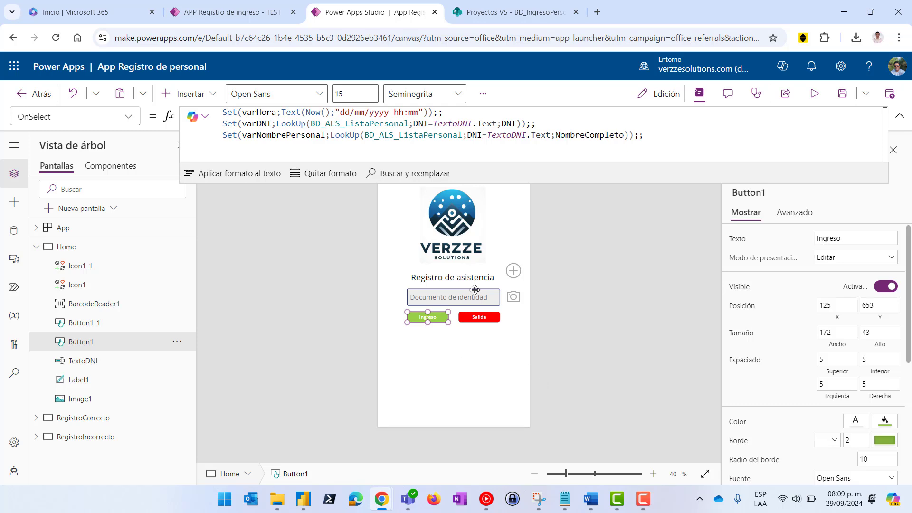
Start If( on the fourth line with TextoDNI.Text as the condition's left side
{"action": "left_click", "coordinate": [651, 141]}
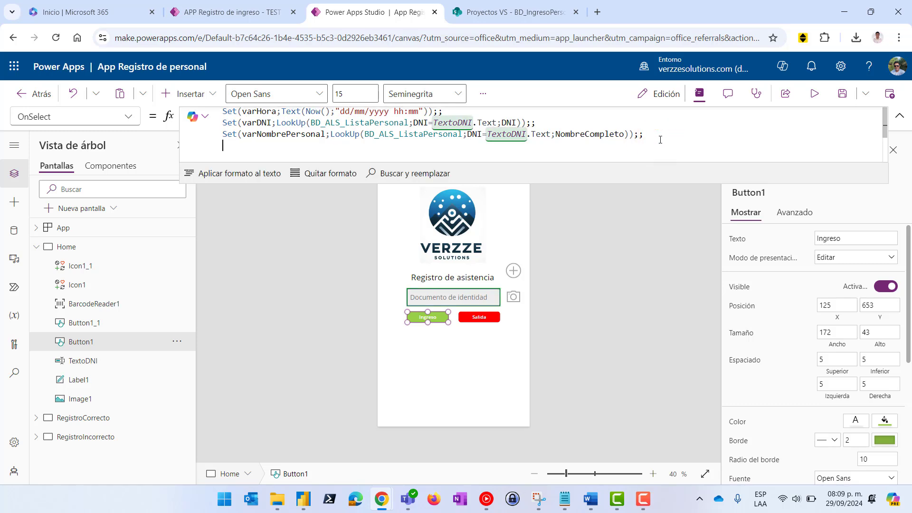
{"action": "type", "text": "If"}
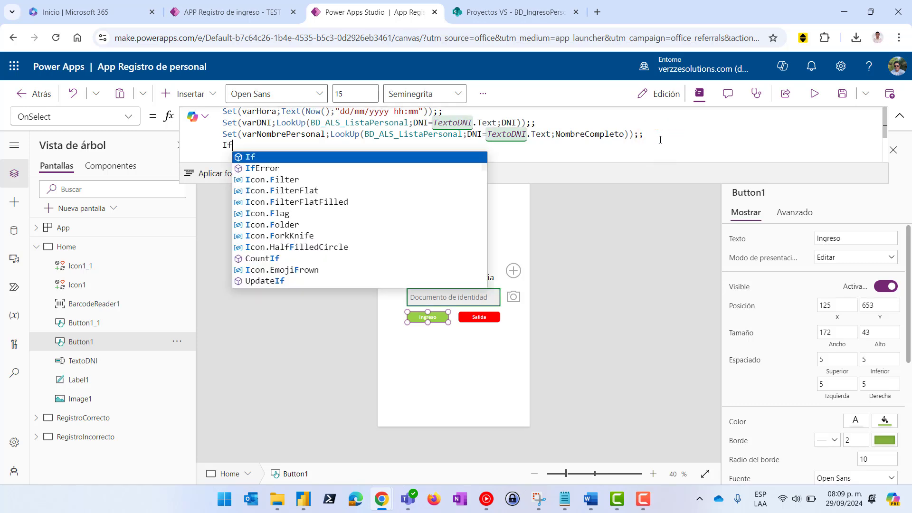
{"action": "type", "text": "("}
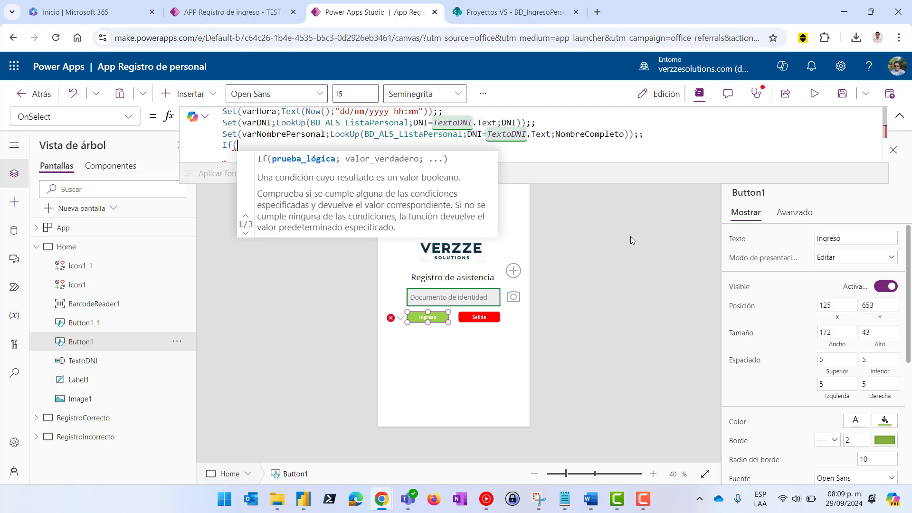
{"action": "left_click", "coordinate": [454, 299]}
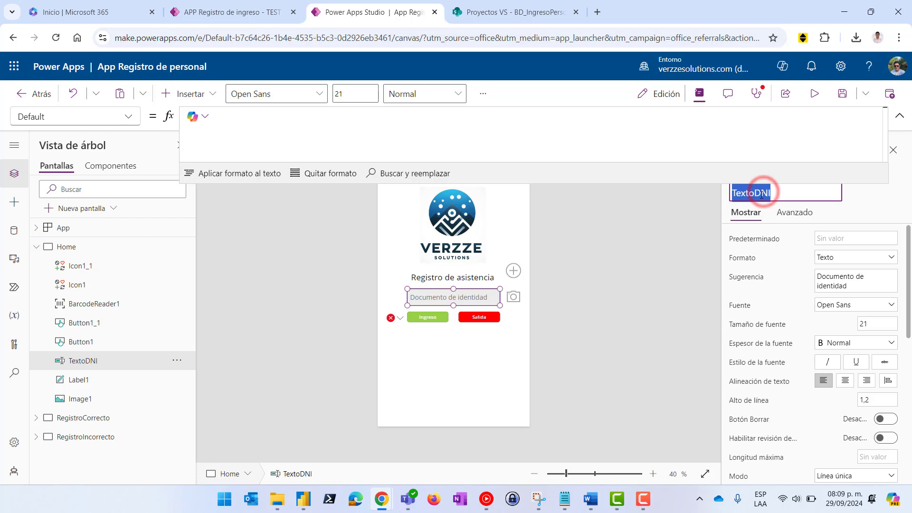
{"action": "left_click", "coordinate": [426, 318]}
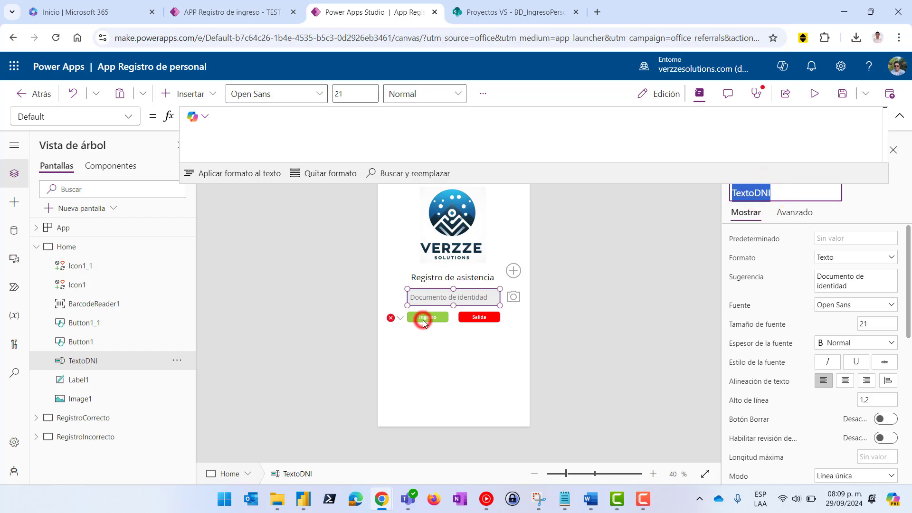
{"action": "left_click", "coordinate": [255, 144]}
{"action": "type", "text": "TextoDNI"}
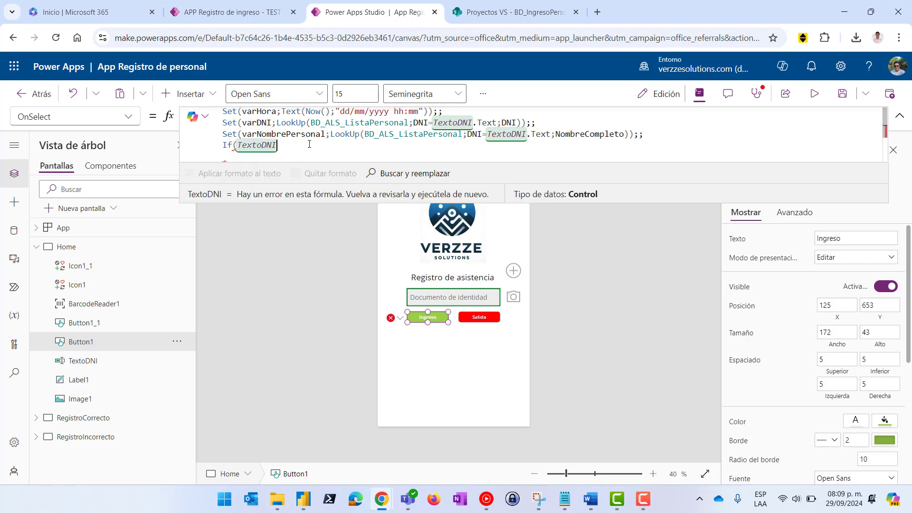
{"action": "type", "text": ".Text"}
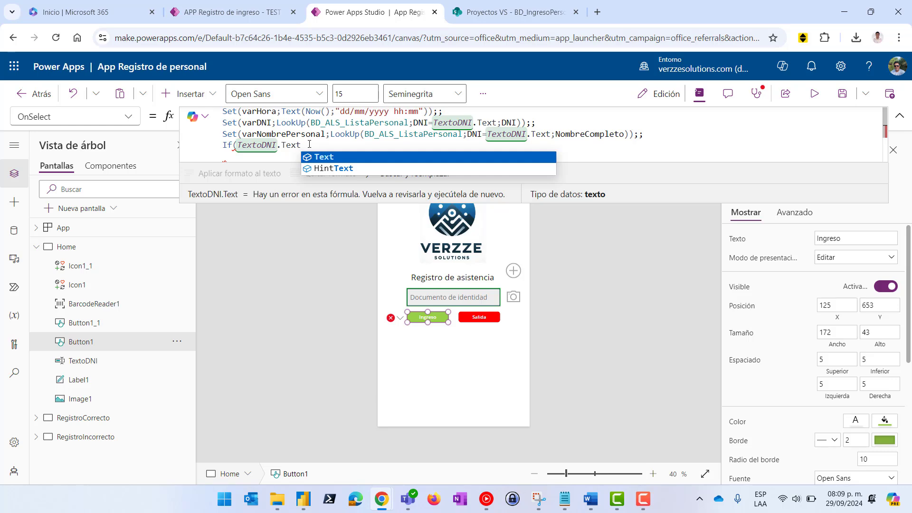
Complete the If condition as TextoDNI.Text=varDNI followed by a semicolon
{"action": "left_click", "coordinate": [500, 12]}
{"action": "left_click", "coordinate": [388, 14]}
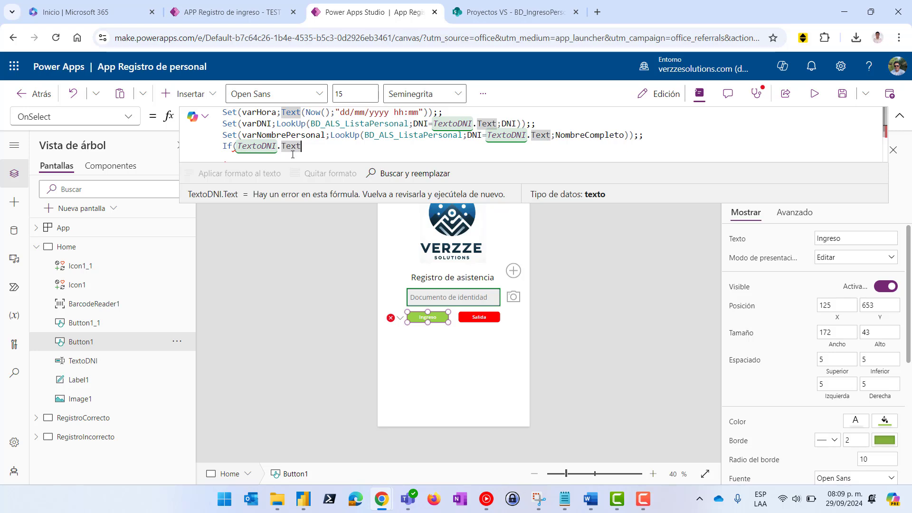
{"action": "left_click", "coordinate": [315, 147]}
{"action": "left_click", "coordinate": [305, 144]}
{"action": "type", "text": "="}
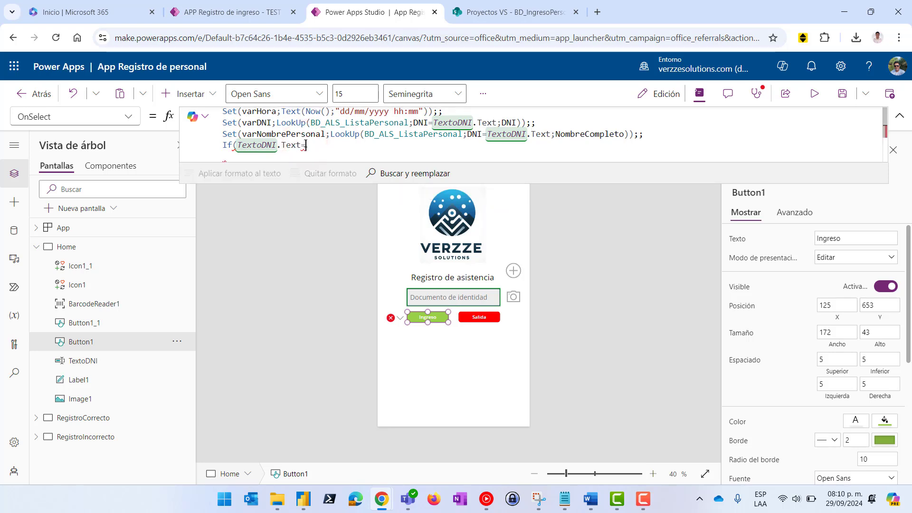
{"action": "type", "text": "var"}
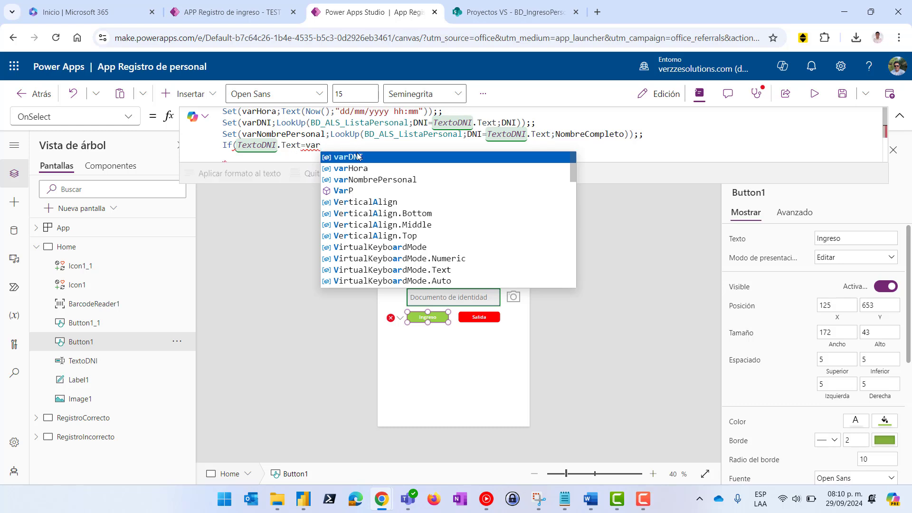
{"action": "left_click", "coordinate": [359, 156]}
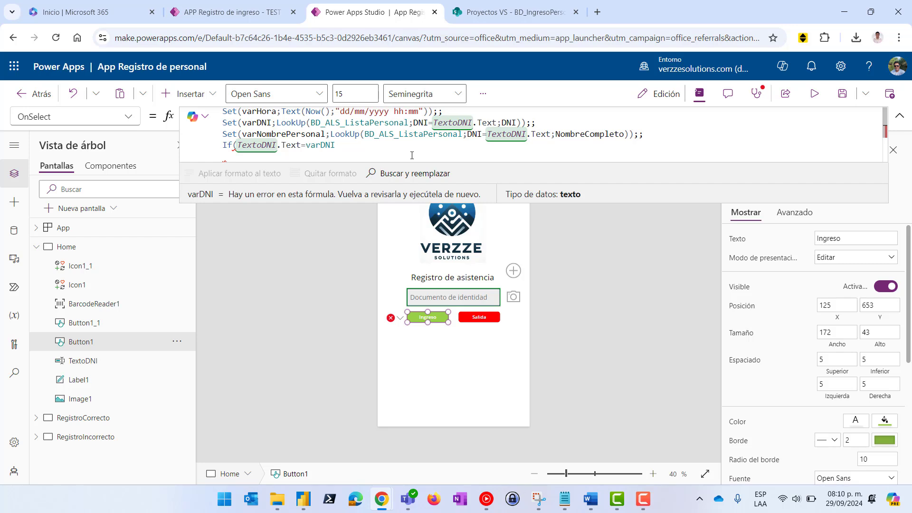
{"action": "type", "text": ";"}
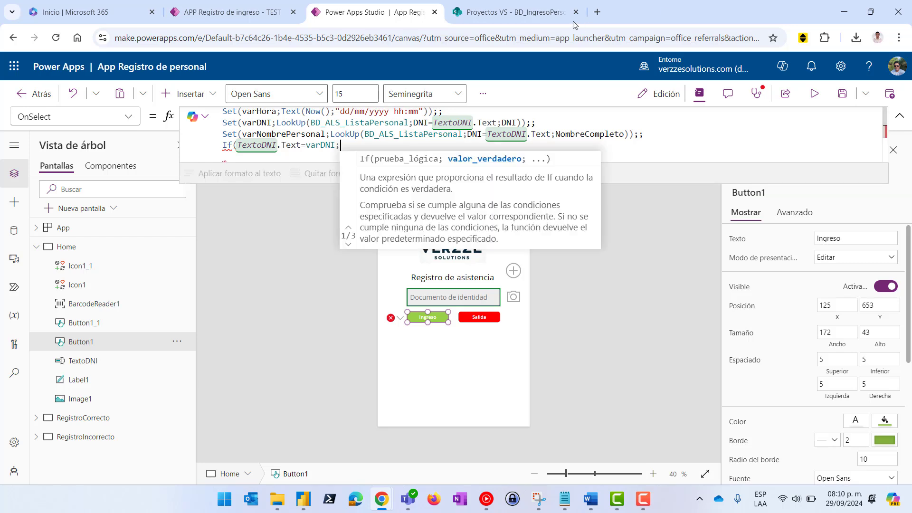
Recheck the BD_IngresoPersonal list and place the caret right after the If condition
{"action": "left_click", "coordinate": [534, 13]}
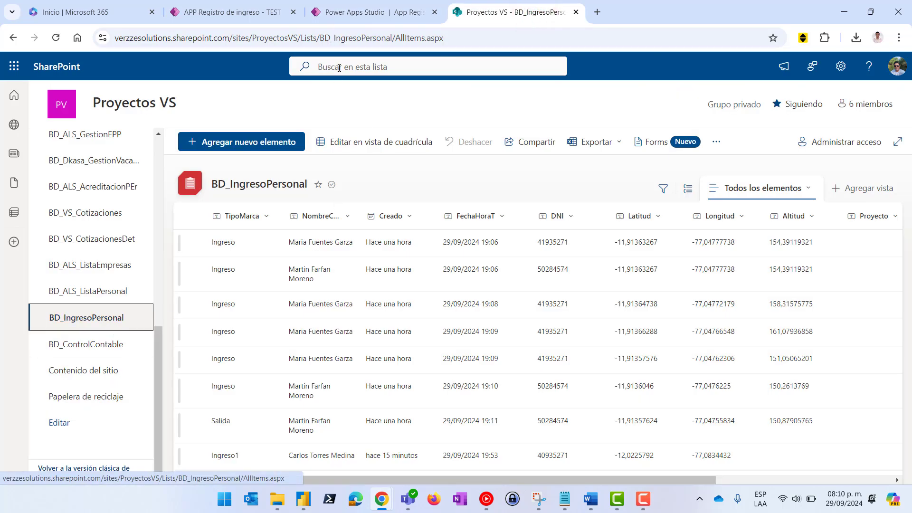
{"action": "left_click", "coordinate": [356, 13]}
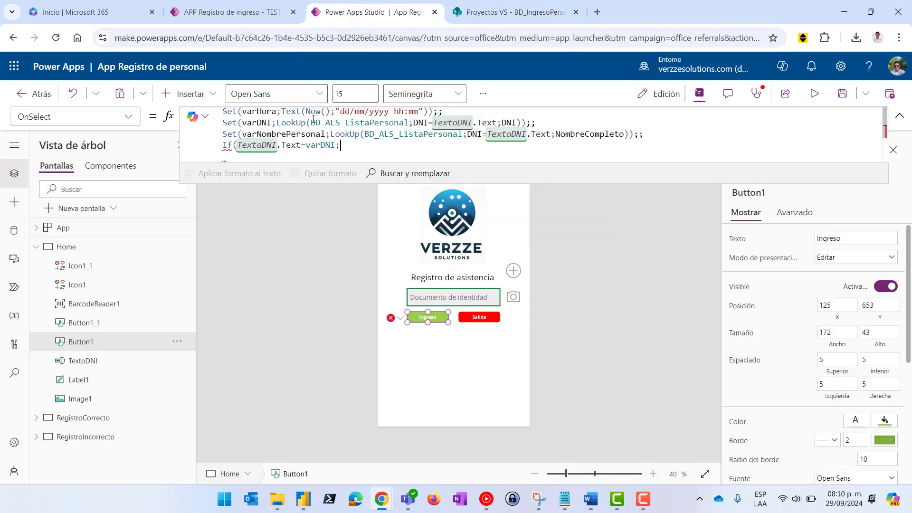
{"action": "left_click", "coordinate": [355, 148]}
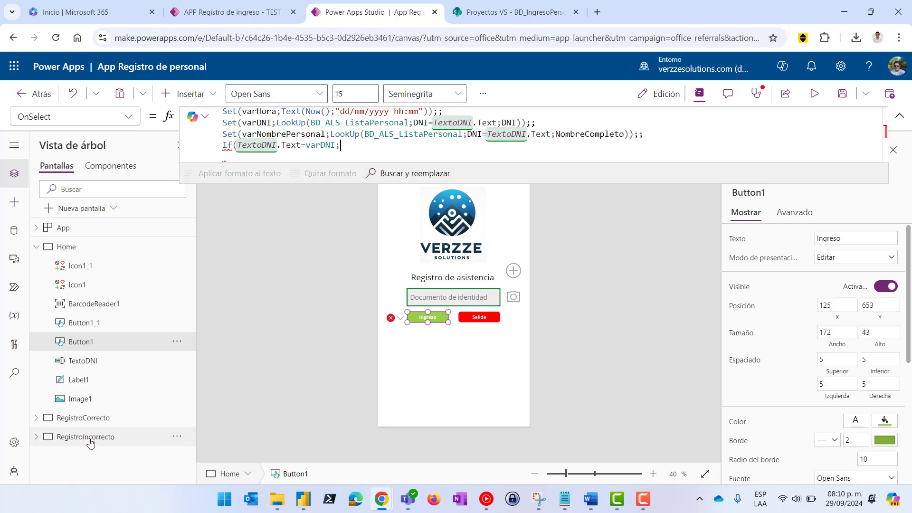
{"action": "left_click", "coordinate": [351, 147]}
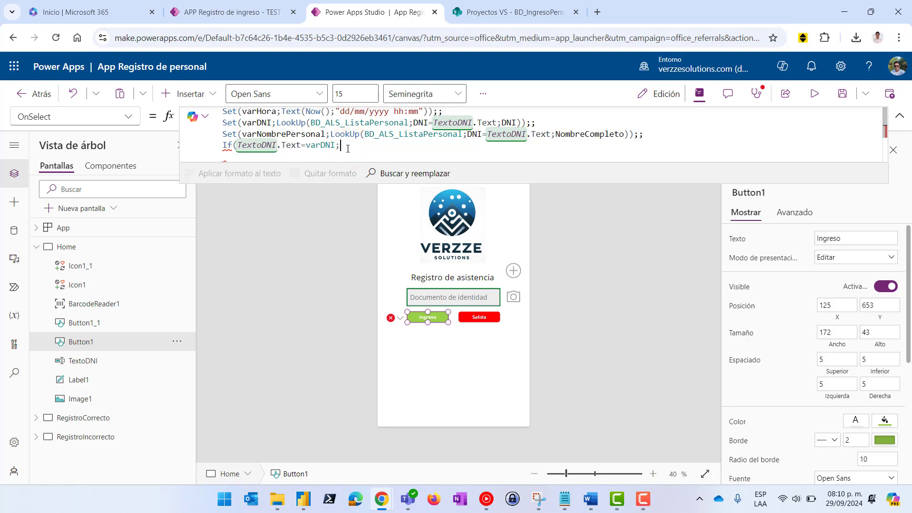
{"action": "left_click", "coordinate": [352, 146]}
Write Patch(BD_IngresoPersonal;Defaults(BD_IngresoPersonal as the If's true branch
{"action": "type", "text": "Patch"}
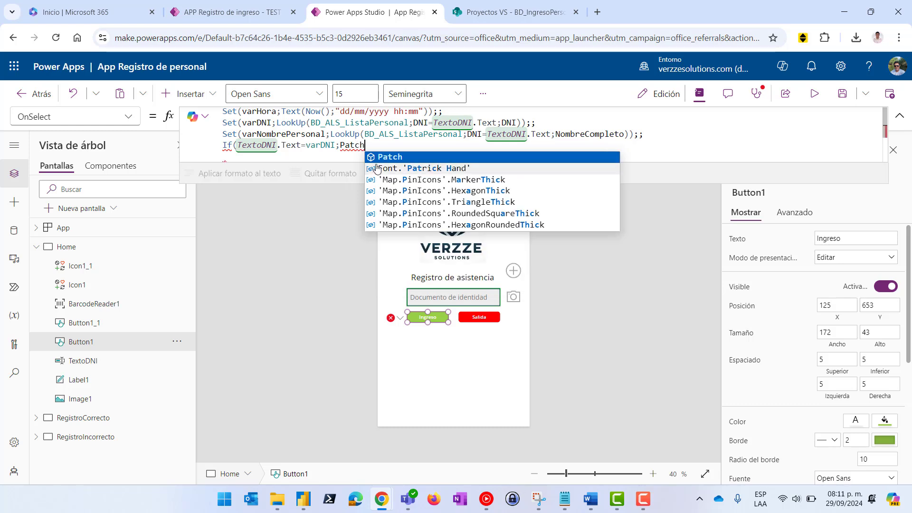
{"action": "left_click", "coordinate": [393, 157]}
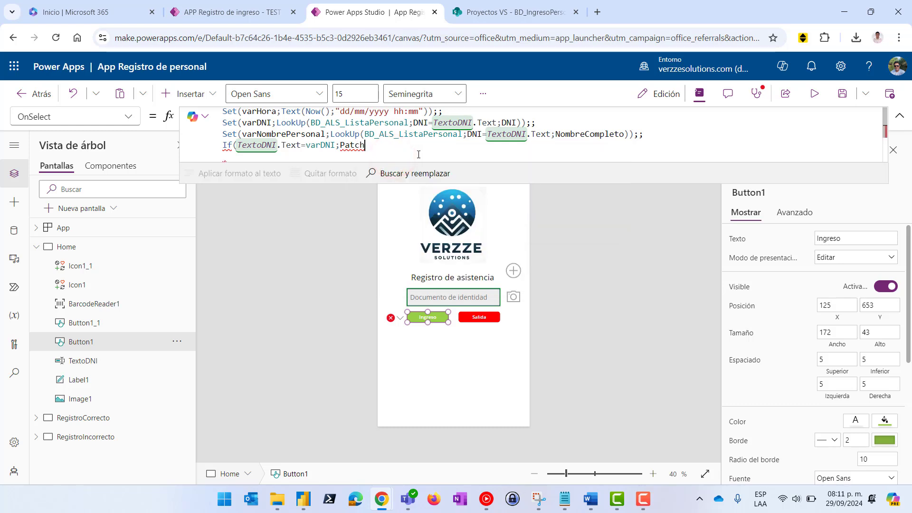
{"action": "type", "text": "("}
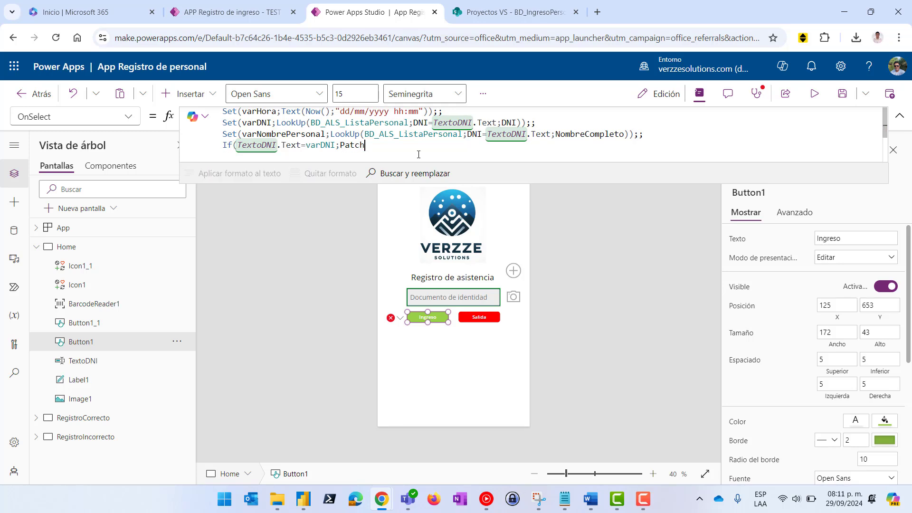
{"action": "type", "text": "BD"}
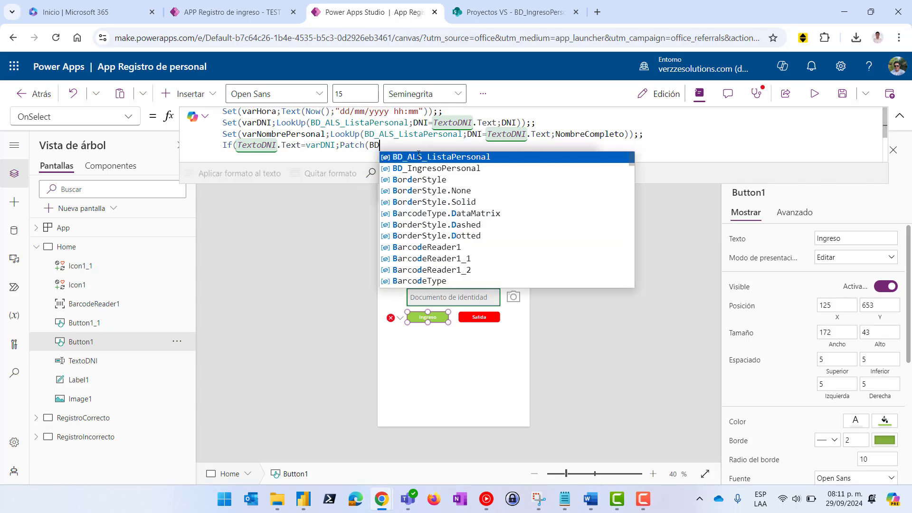
{"action": "left_click", "coordinate": [435, 170]}
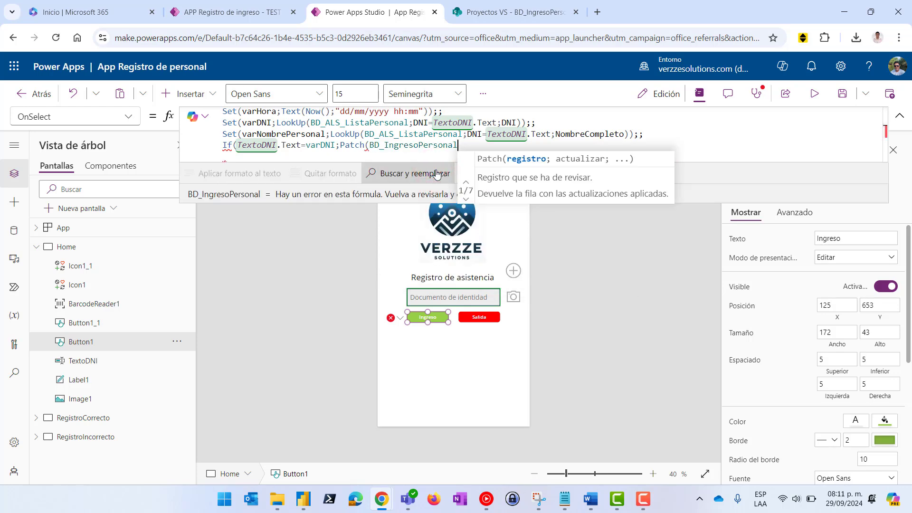
{"action": "type", "text": ";Defau"}
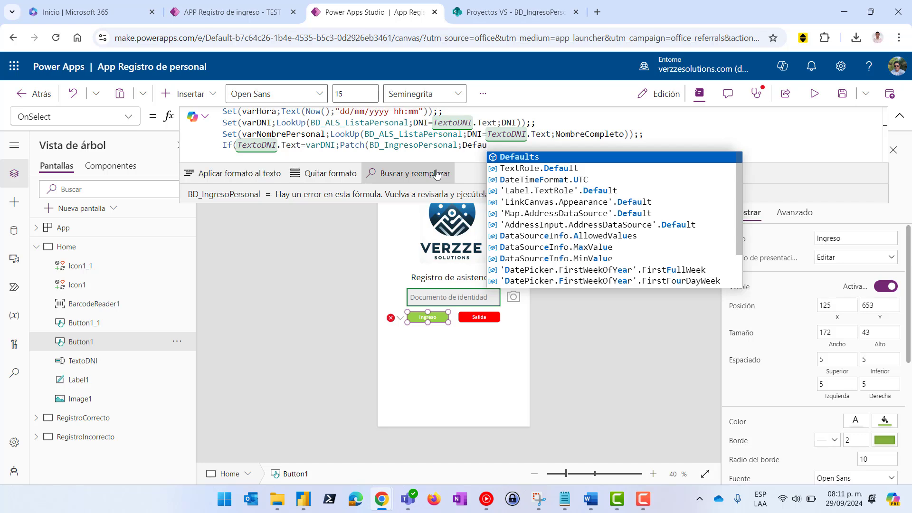
{"action": "left_click", "coordinate": [537, 158]}
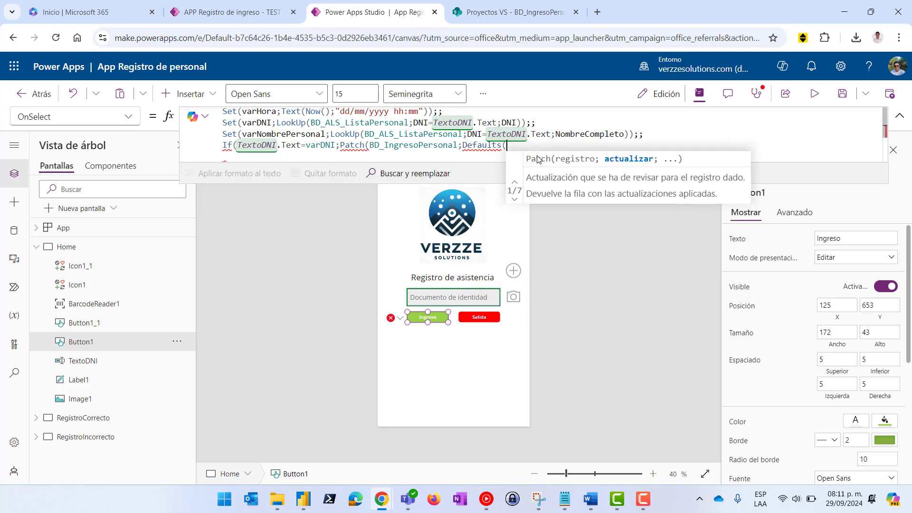
{"action": "type", "text": "("}
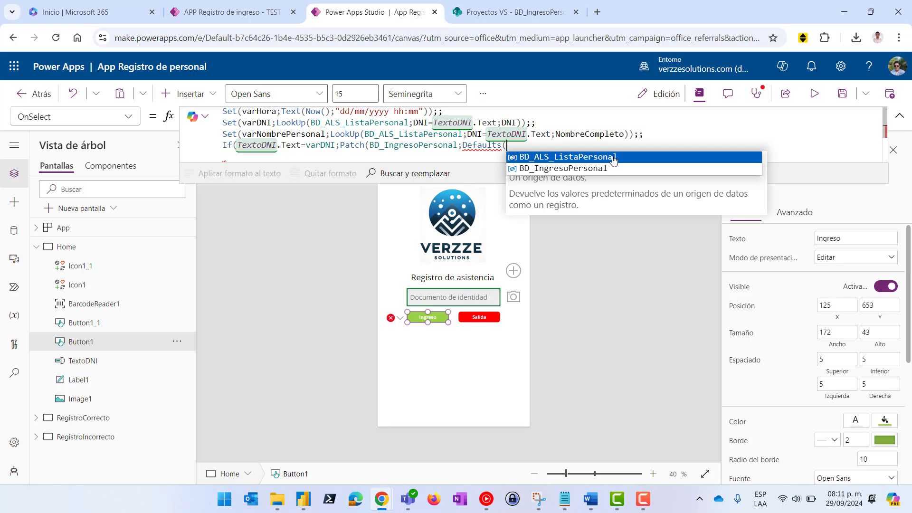
{"action": "left_click", "coordinate": [574, 169]}
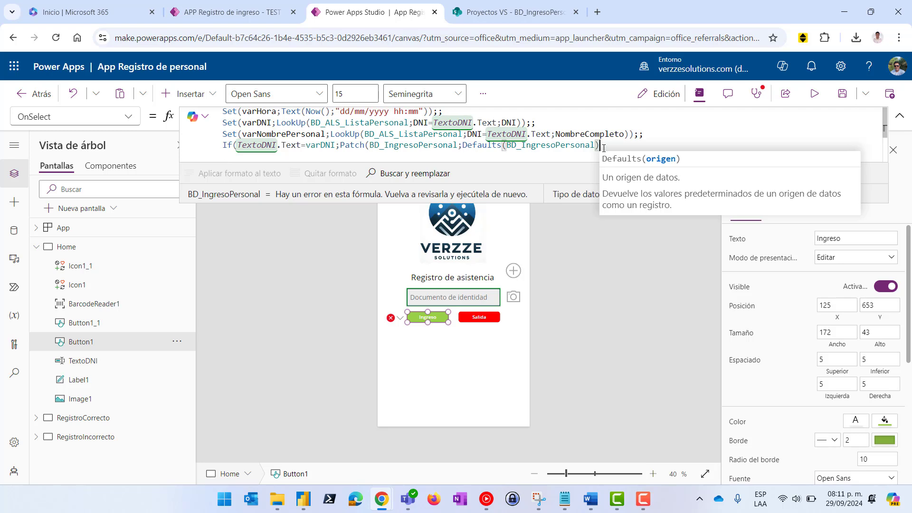
Close the Defaults argument and add an empty {} record with the caret inside it
{"action": "type", "text": ");"}
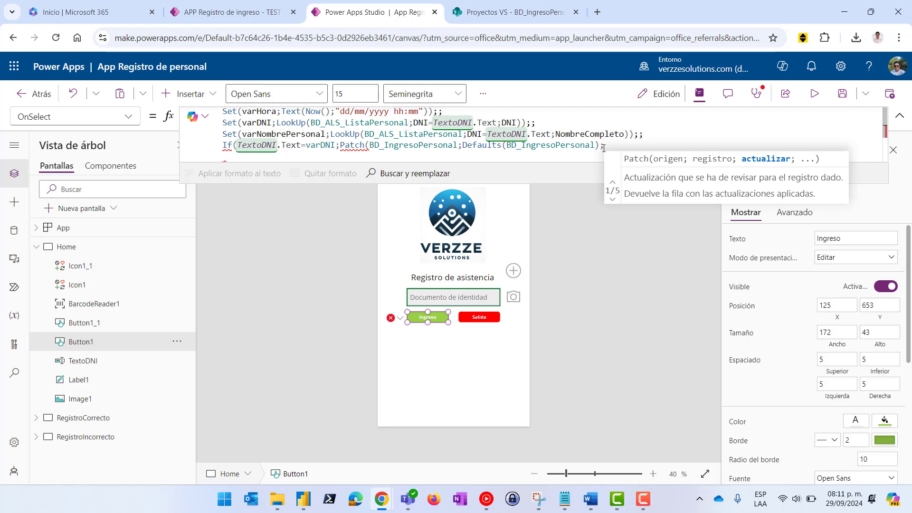
{"action": "type", "text": " {"}
{"action": "key", "text": "BackSpace"}
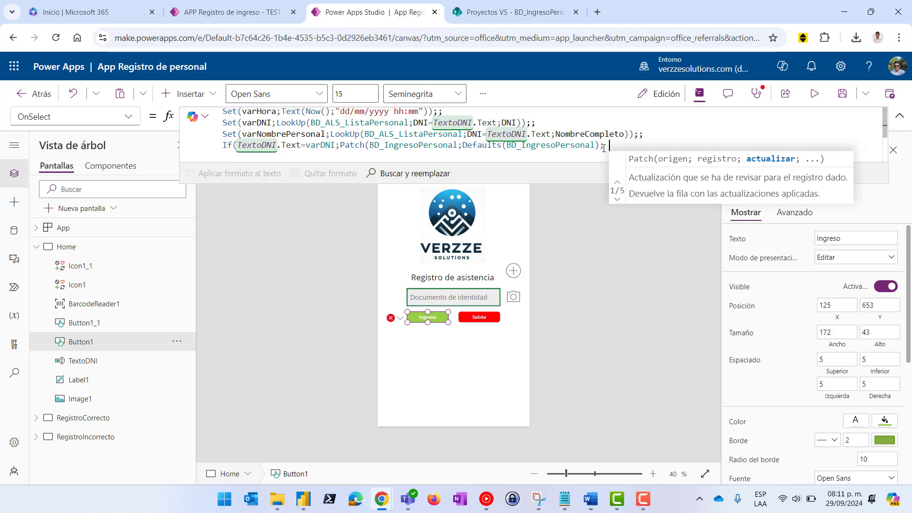
{"action": "type", "text": "l"}
{"action": "key", "text": "BackSpace"}
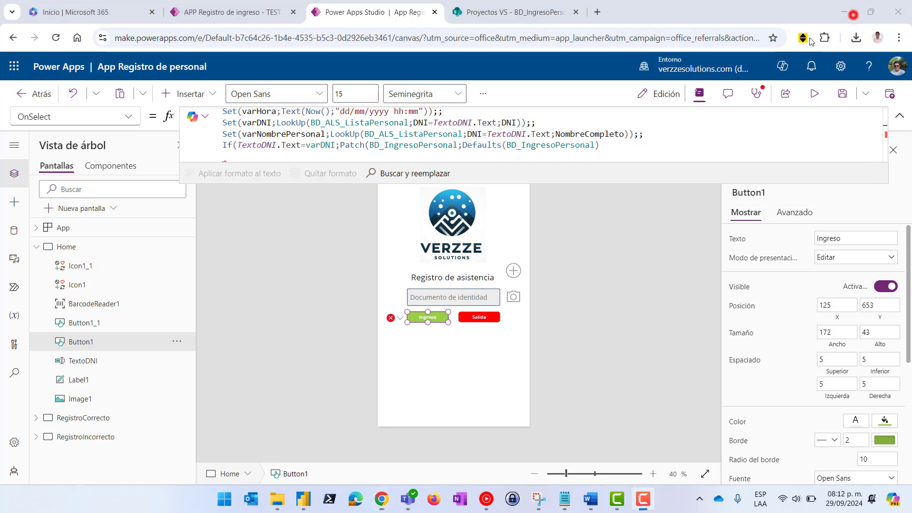
{"action": "left_click", "coordinate": [617, 145]}
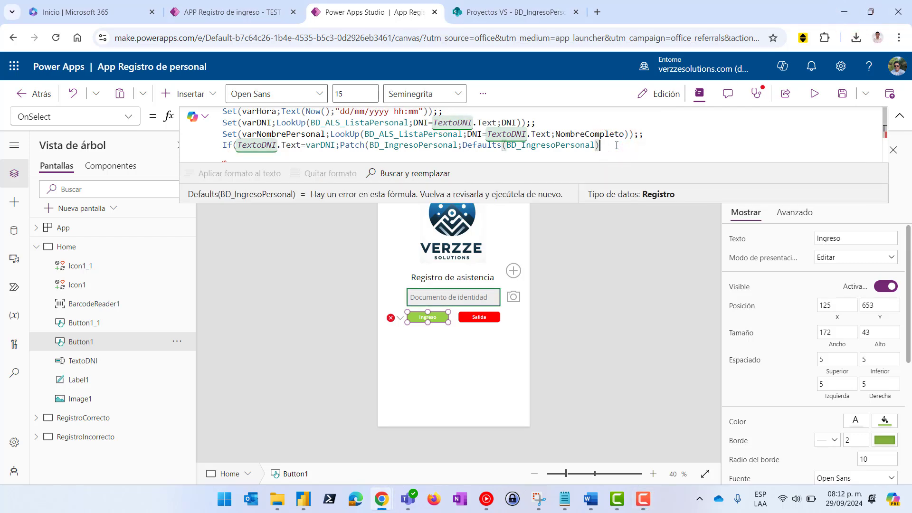
{"action": "type", "text": ";"}
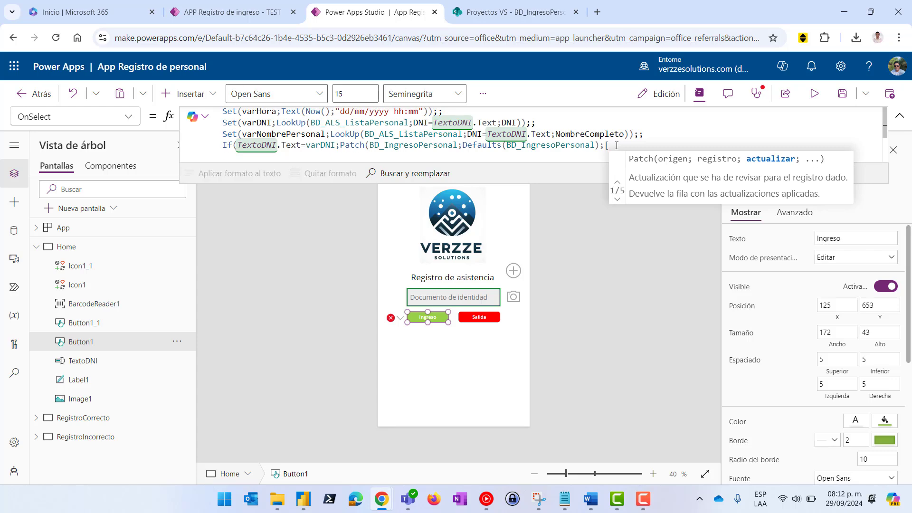
{"action": "type", "text": "{}"}
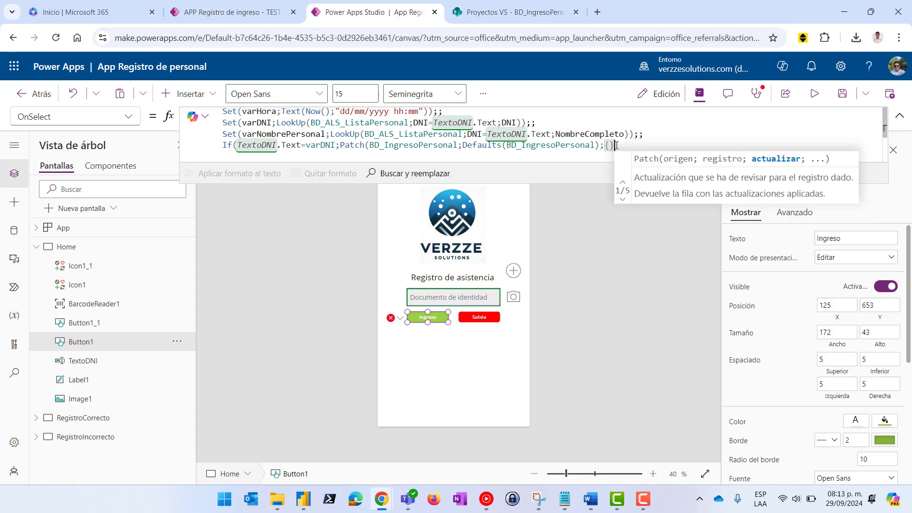
{"action": "key", "text": "Left"}
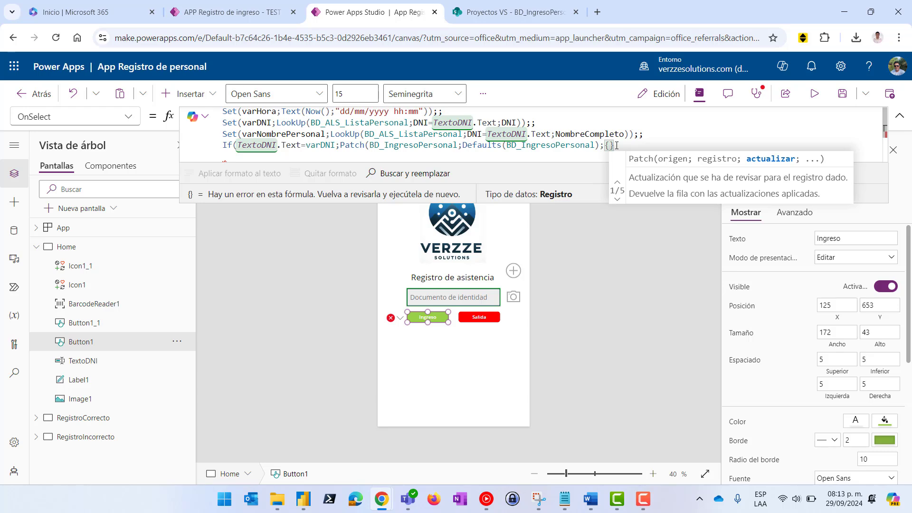
Add the DNI field to the Patch record, checking BD_IngresoPersonal's column names
{"action": "type", "text": "DNI"}
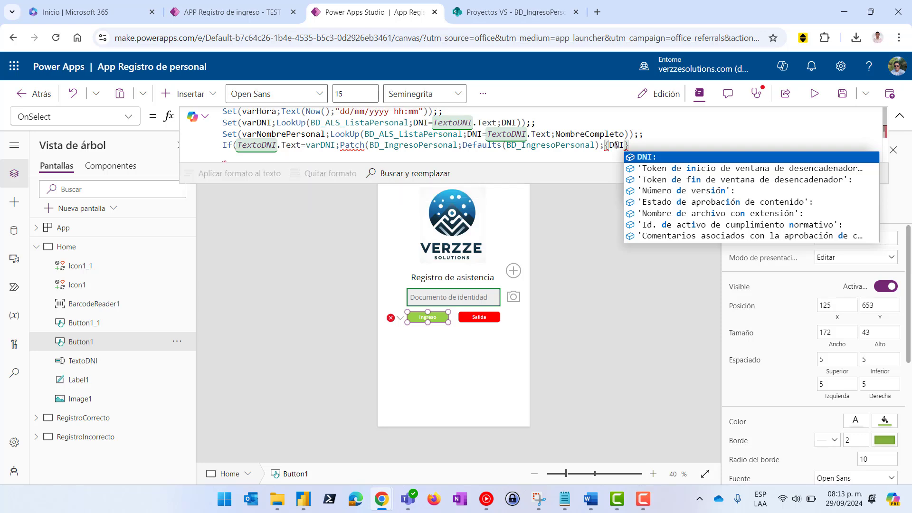
{"action": "left_click", "coordinate": [655, 157]}
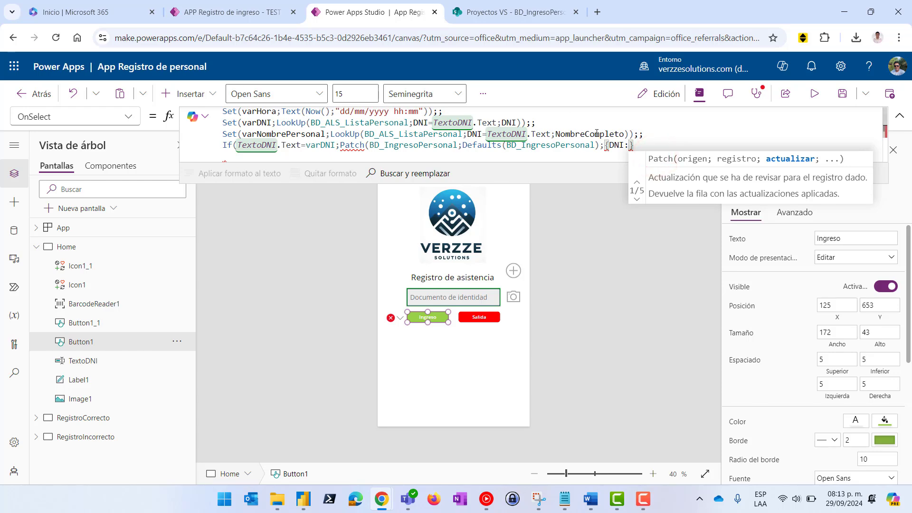
{"action": "left_click", "coordinate": [508, 13]}
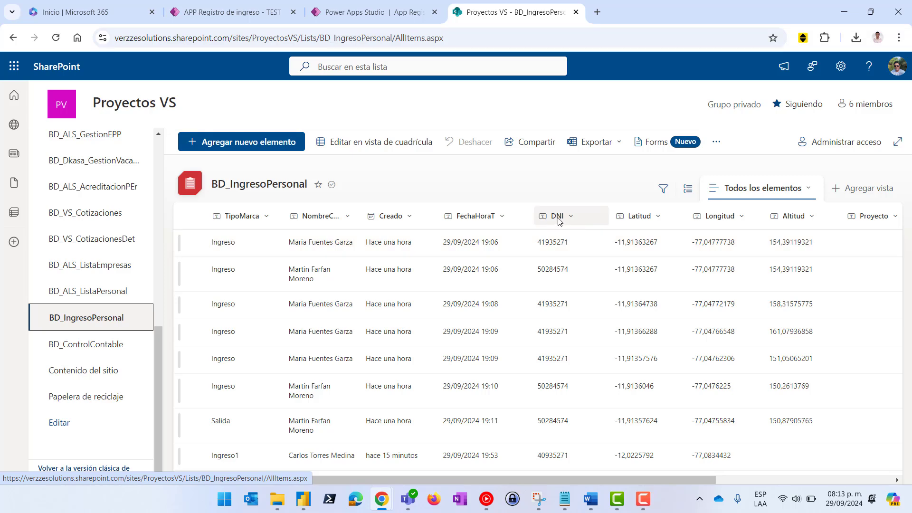
{"action": "left_click", "coordinate": [366, 17]}
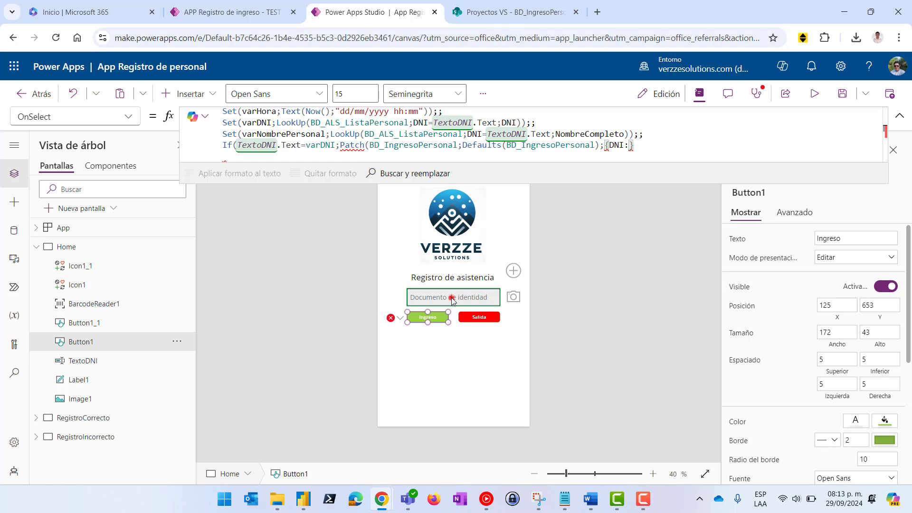
Confirm the DNI text box's control name and set DNI to TextoDNI.Text;
{"action": "left_click", "coordinate": [454, 298]}
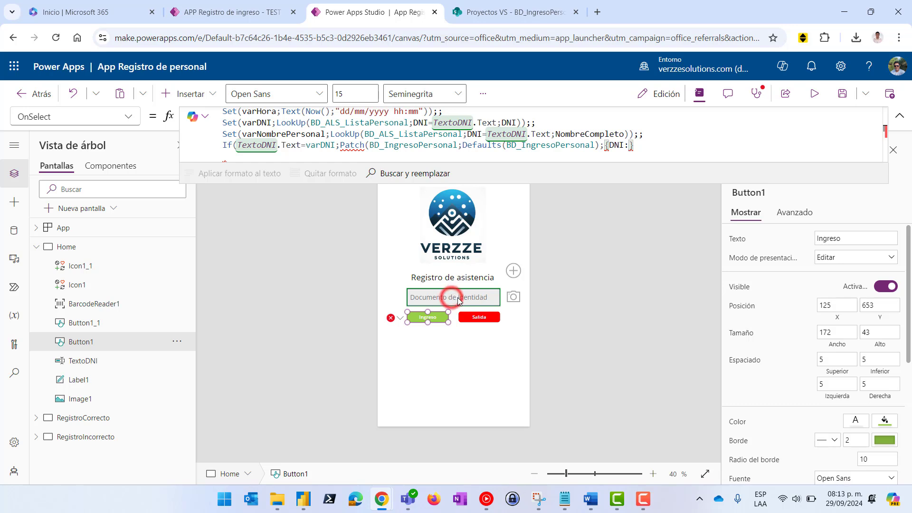
{"action": "left_click", "coordinate": [760, 194]}
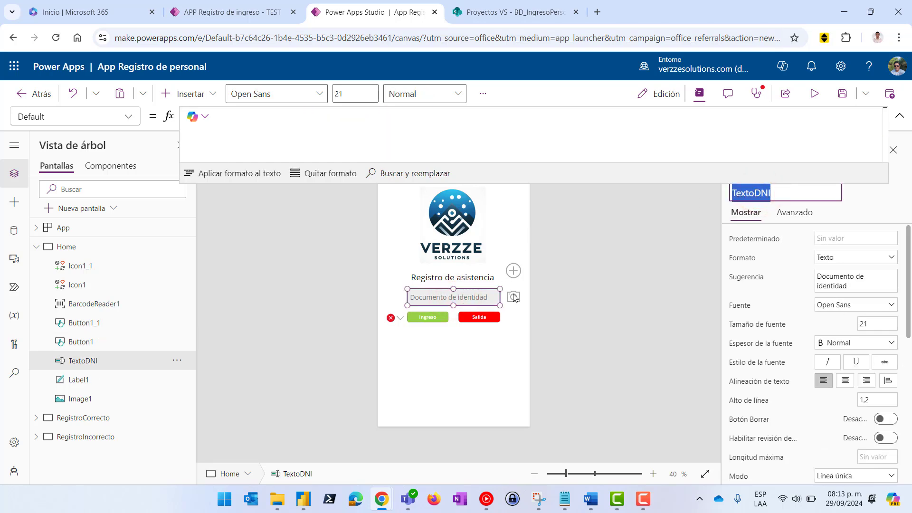
{"action": "left_click", "coordinate": [428, 317]}
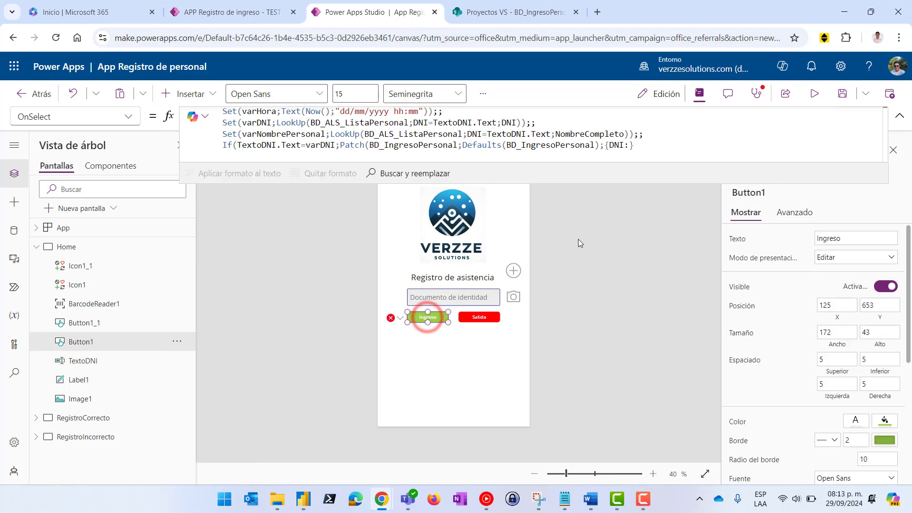
{"action": "left_click", "coordinate": [629, 145]}
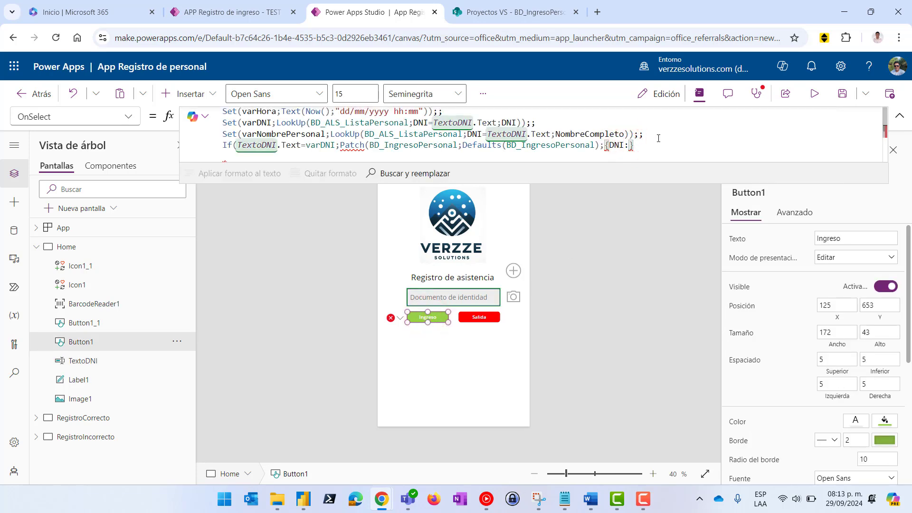
{"action": "type", "text": "TextoDNI."}
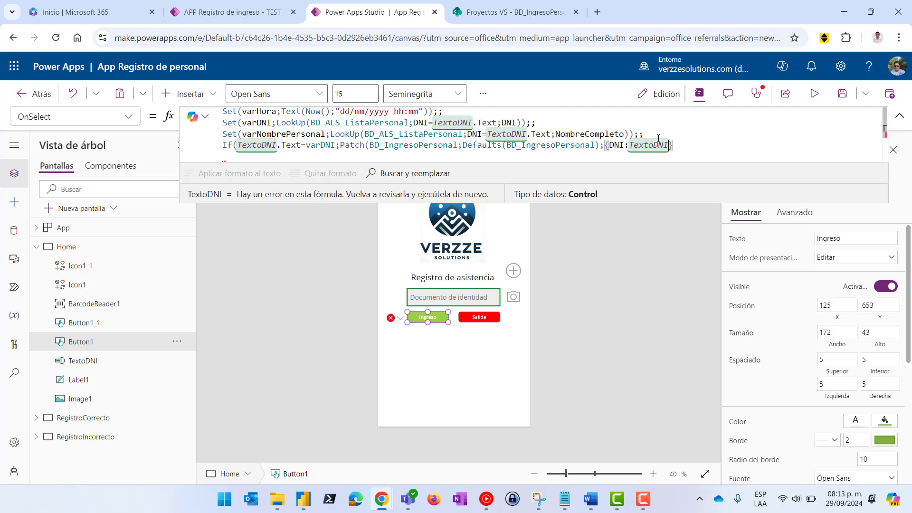
{"action": "type", "text": "Text"}
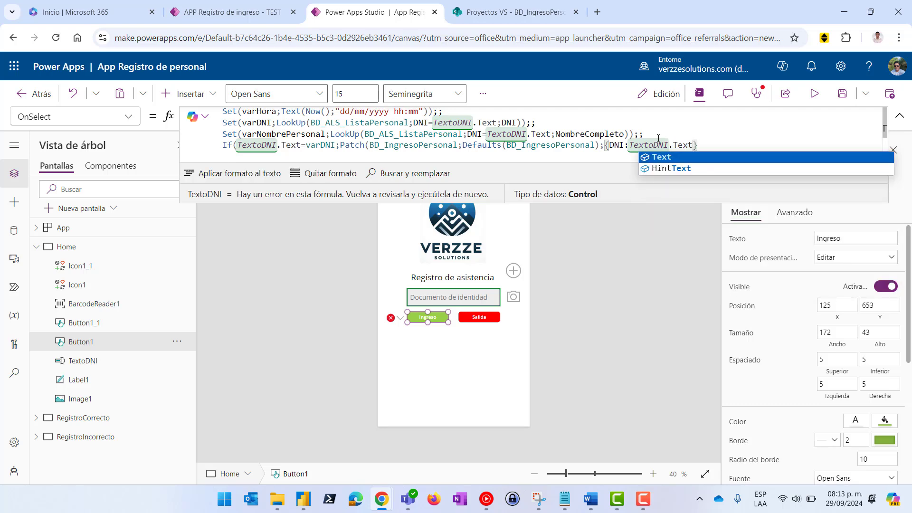
{"action": "left_click", "coordinate": [664, 157]}
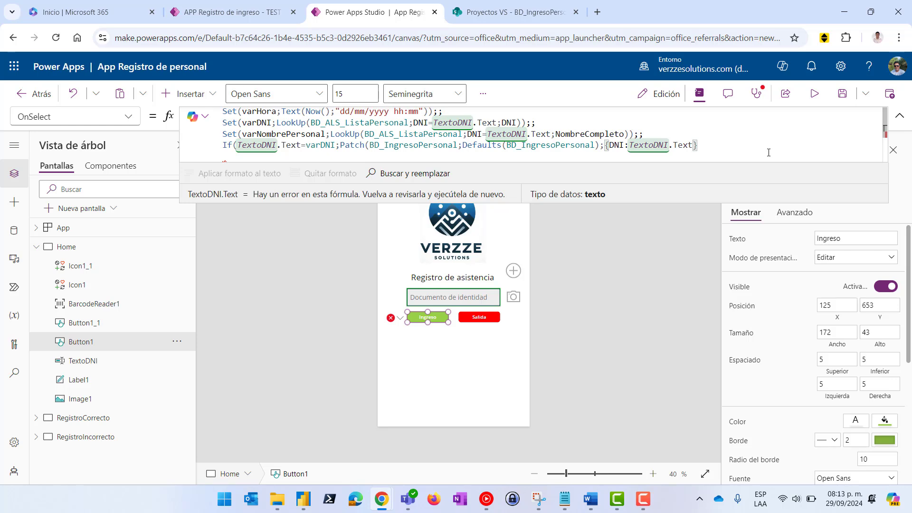
{"action": "type", "text": ";"}
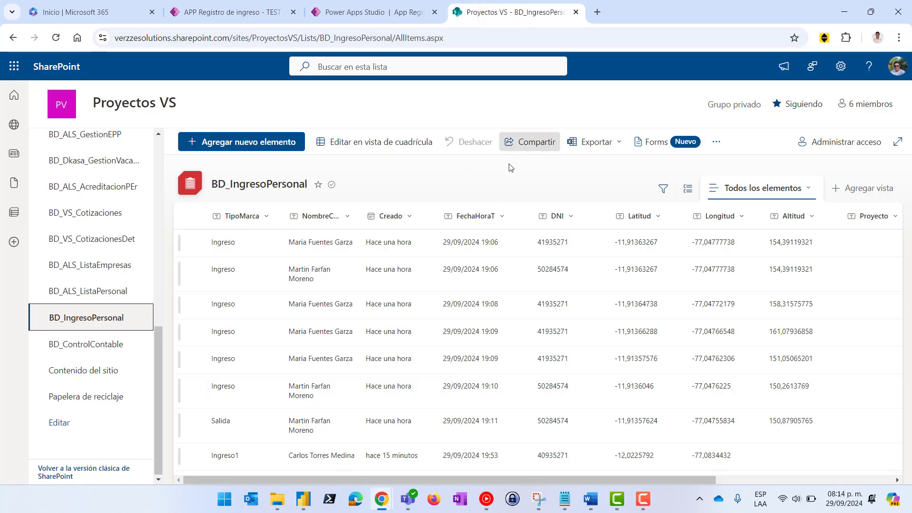
Add FechaHoraT:varHora to the Patch record
{"action": "left_click", "coordinate": [380, 10]}
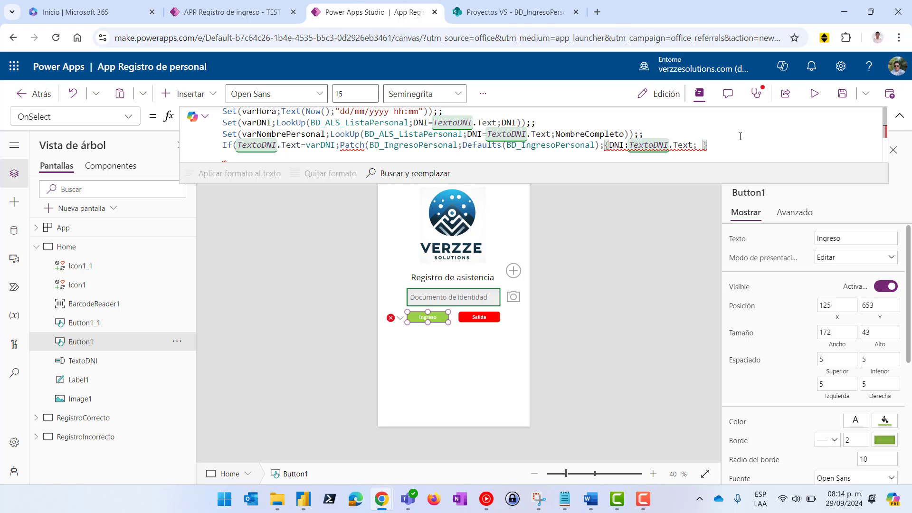
{"action": "type", "text": "Fecha"}
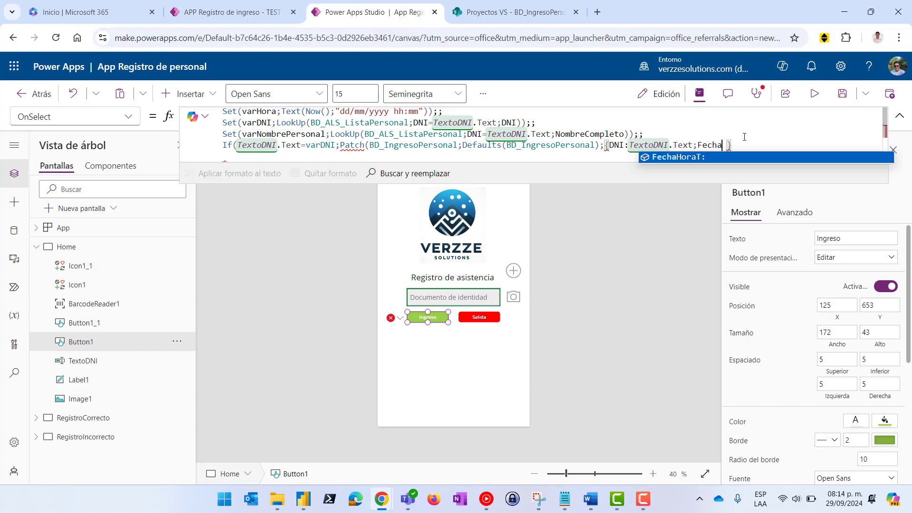
{"action": "left_click", "coordinate": [690, 157]}
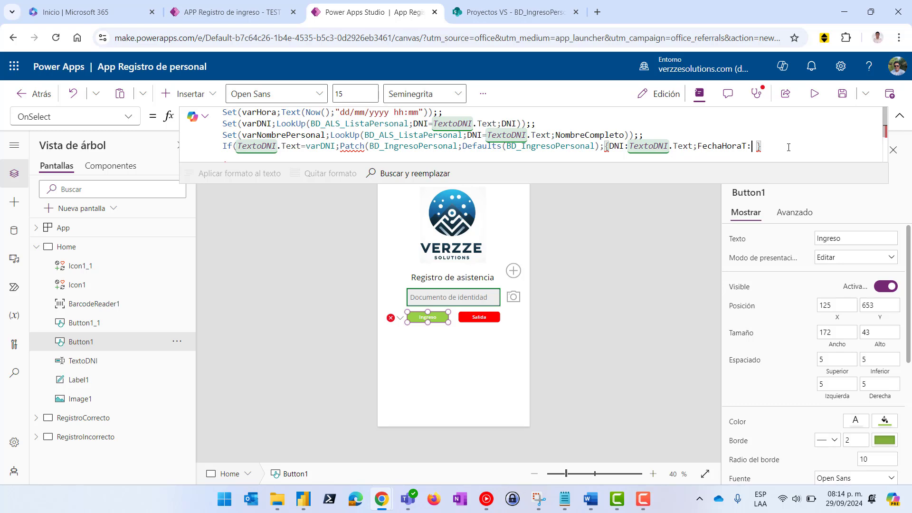
{"action": "type", "text": "varH"}
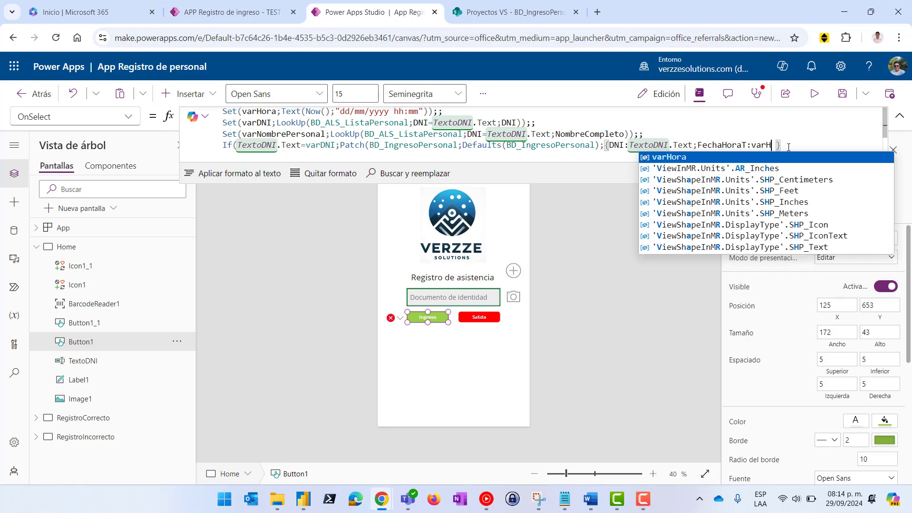
{"action": "left_click", "coordinate": [665, 157]}
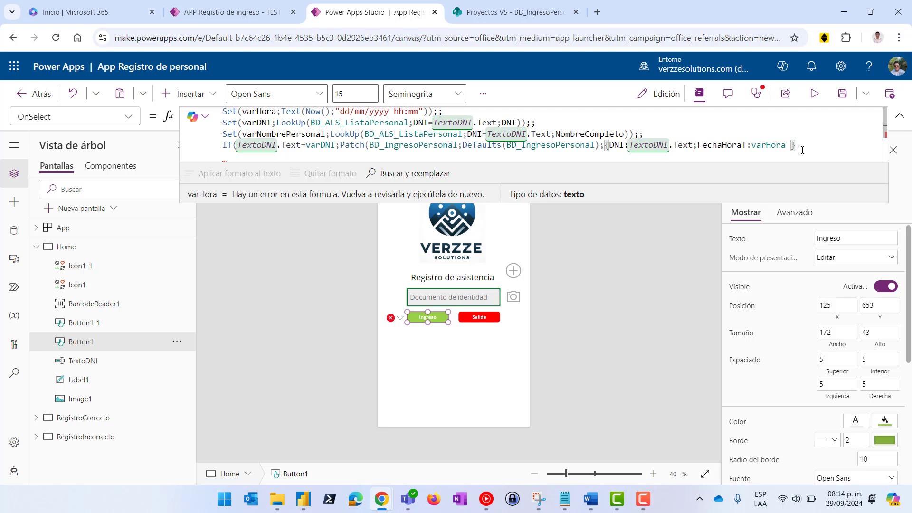
Add TipoMarca:"Ingreso" and begin the NombreCompleto field
{"action": "left_click", "coordinate": [498, 12]}
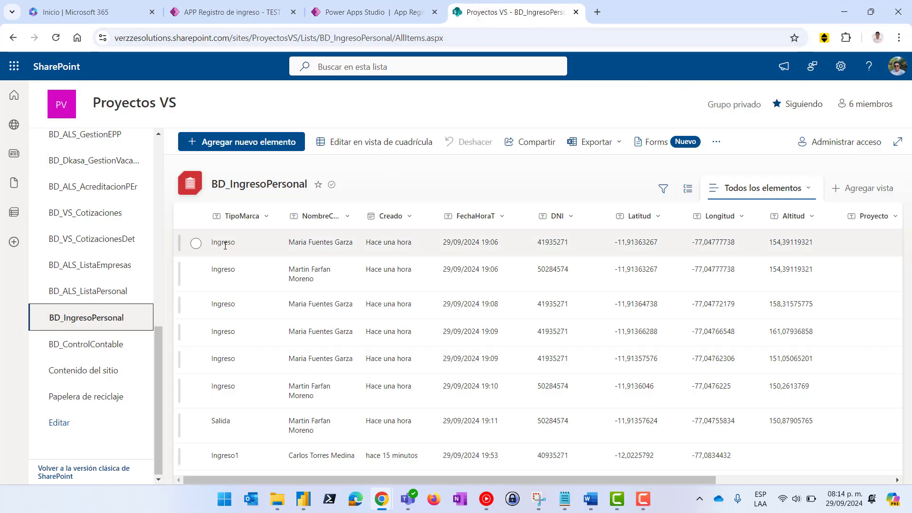
{"action": "left_click", "coordinate": [375, 12]}
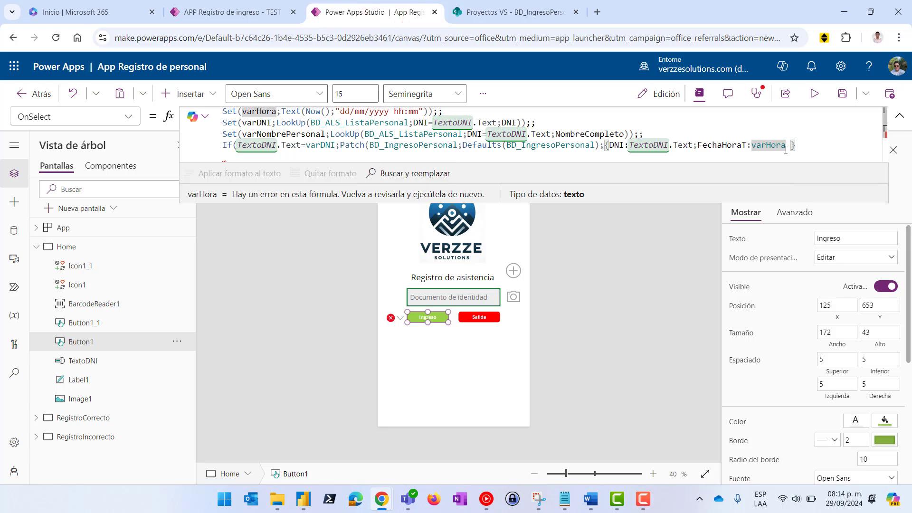
{"action": "type", "text": ";"}
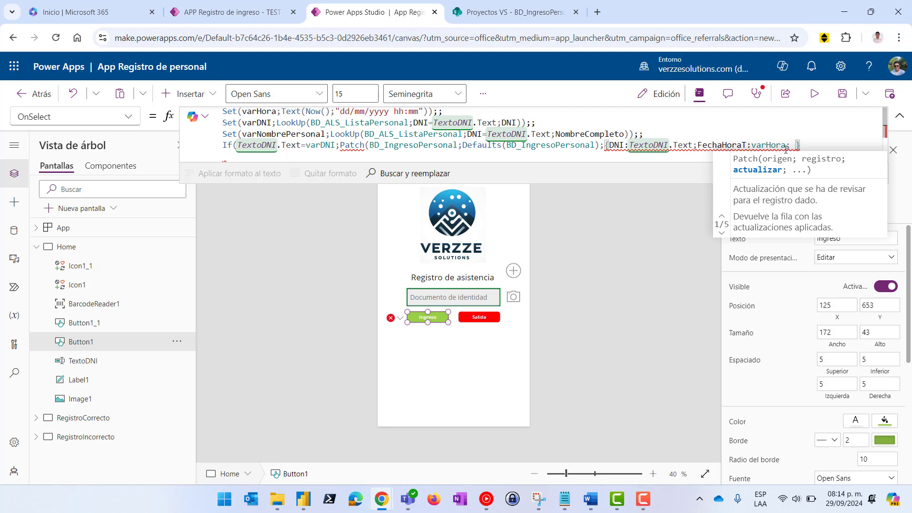
{"action": "type", "text": "Tipo"}
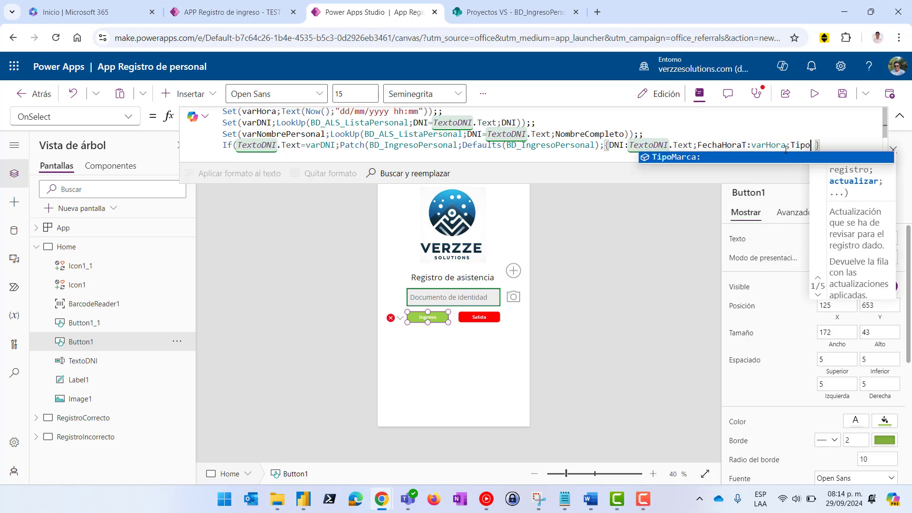
{"action": "left_click", "coordinate": [679, 157]}
{"action": "type", "text": "\""}
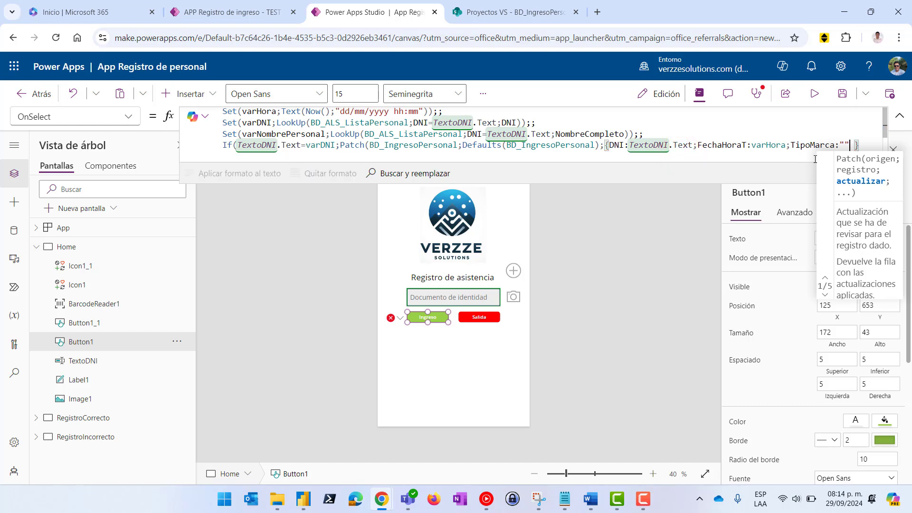
{"action": "type", "text": "Ingreso"}
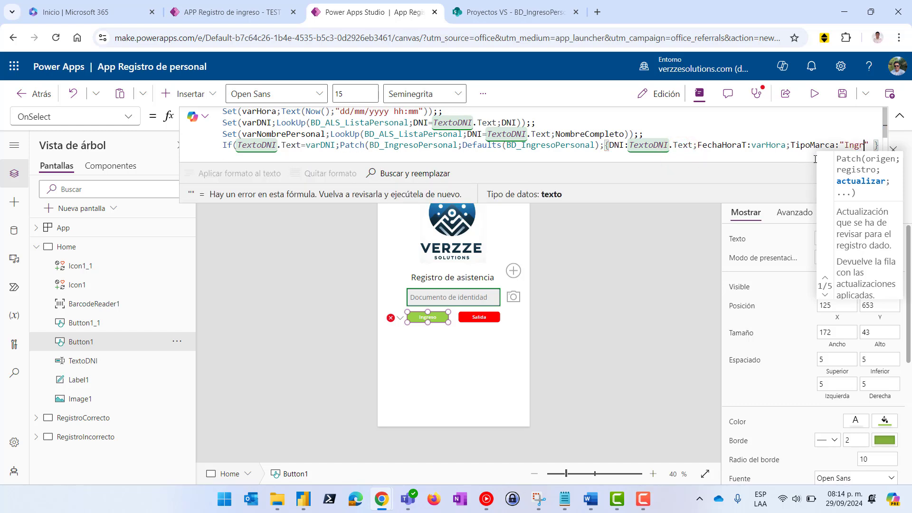
{"action": "type", "text": "\""}
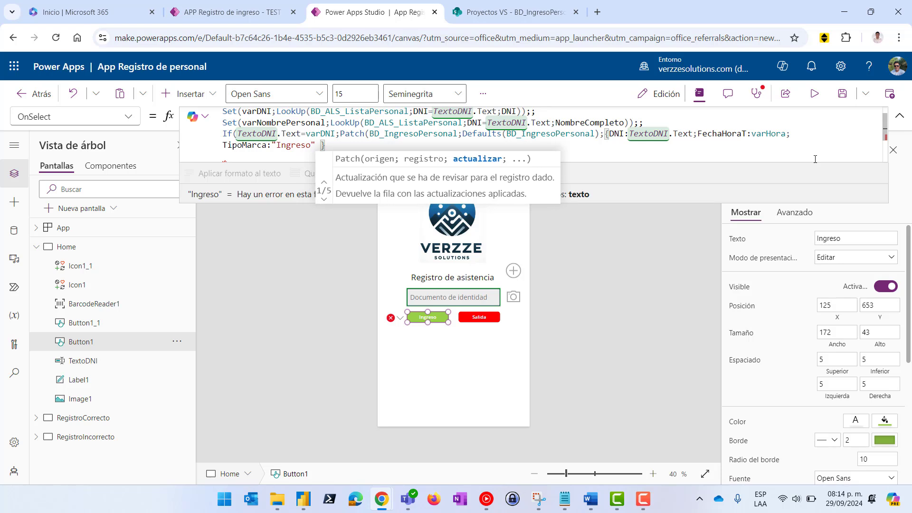
{"action": "type", "text": ";"}
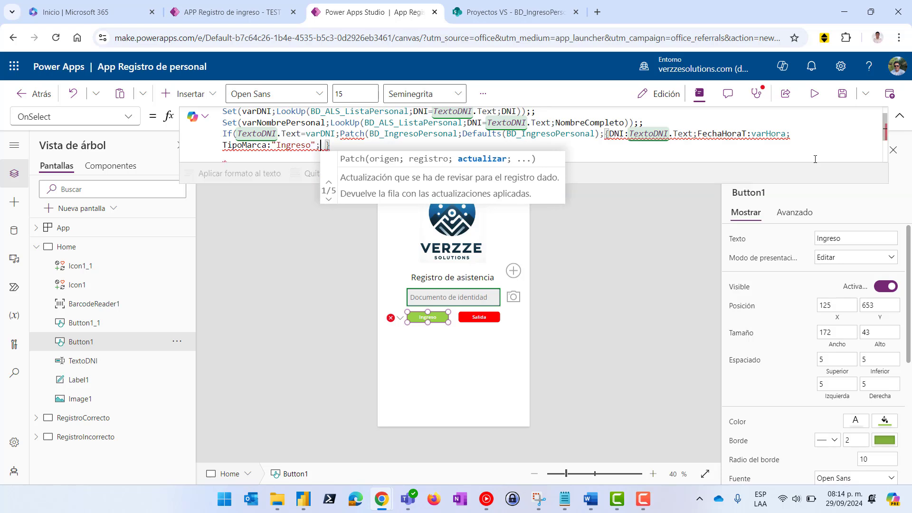
{"action": "type", "text": "No"}
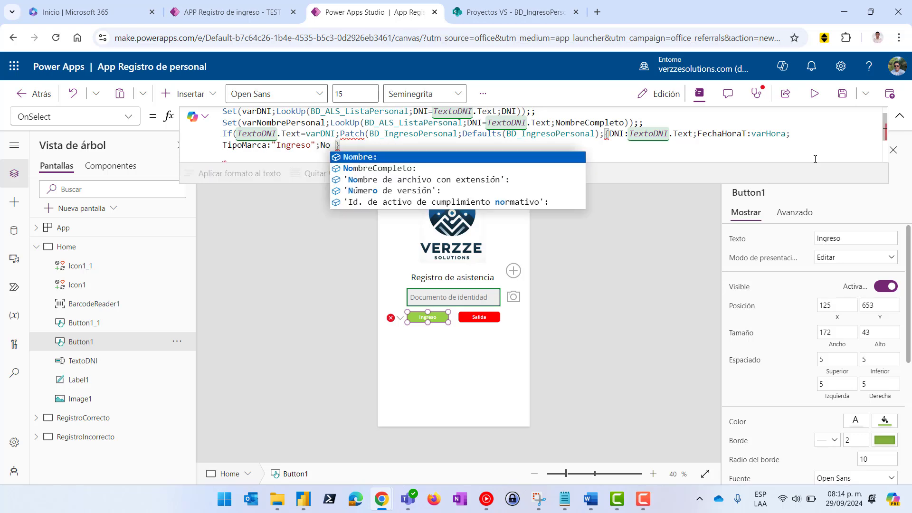
{"action": "type", "text": "mbre"}
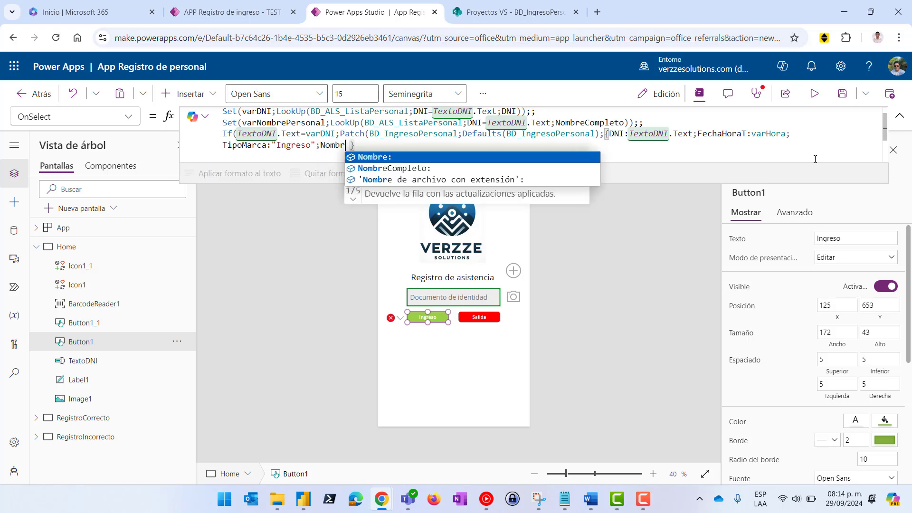
{"action": "left_click", "coordinate": [420, 168]}
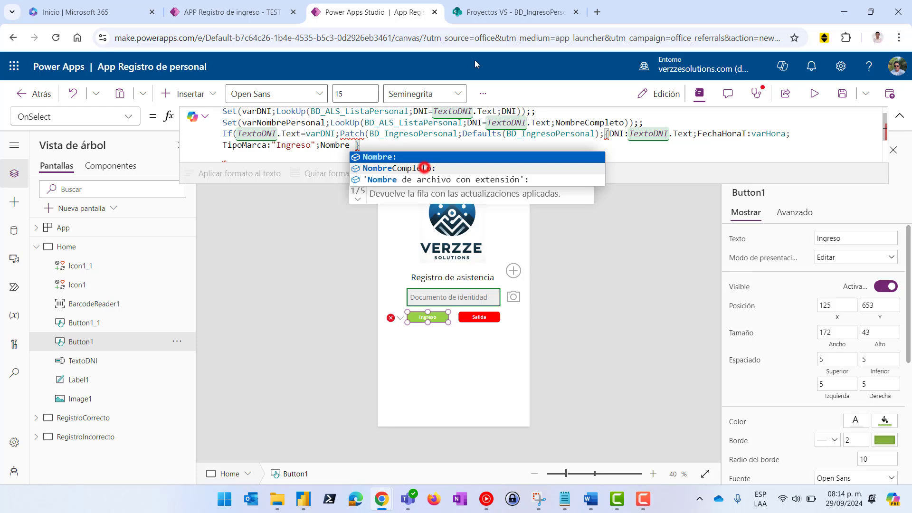
Set NombreCompleto to varNombrePersonal, widening the SharePoint NombreCompleto column to read names
{"action": "left_click", "coordinate": [482, 13]}
{"action": "left_click_drag", "start_coordinate": [360, 216], "coordinate": [387, 216]}
{"action": "left_click", "coordinate": [365, 12]}
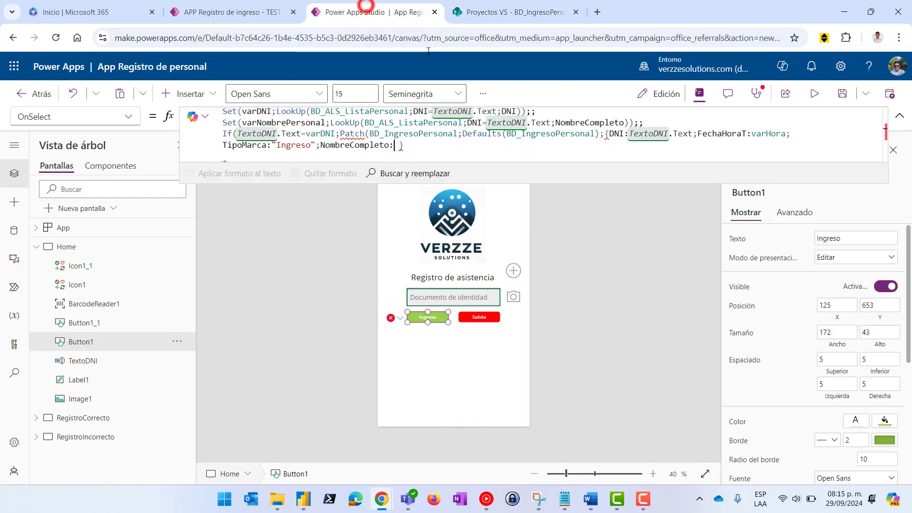
{"action": "scroll", "coordinate": [296, 145], "scroll_direction": "up", "scroll_amount": 1}
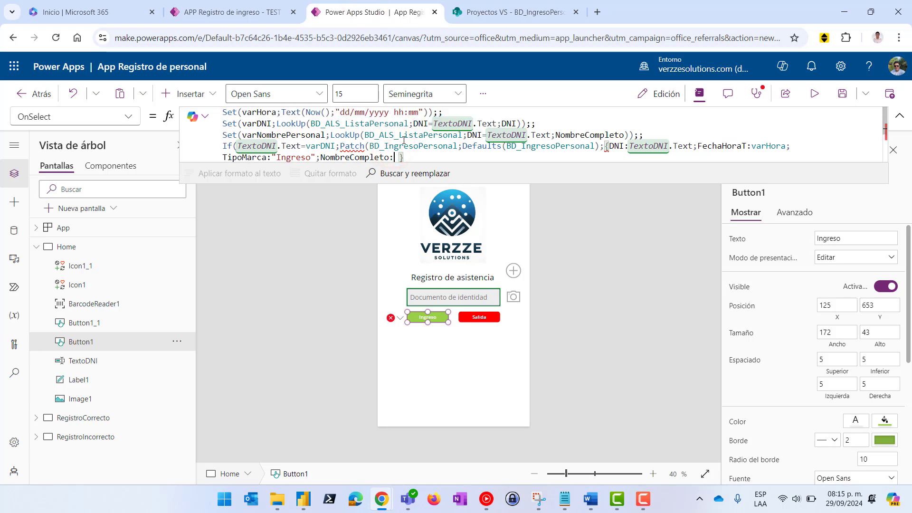
{"action": "scroll", "coordinate": [404, 140], "scroll_direction": "down", "scroll_amount": 2}
{"action": "type", "text": "varN"}
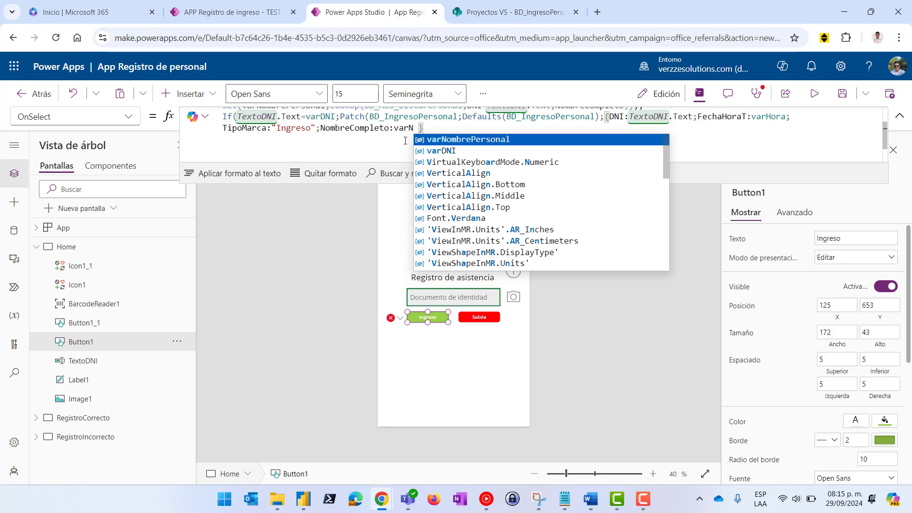
{"action": "left_click", "coordinate": [480, 139]}
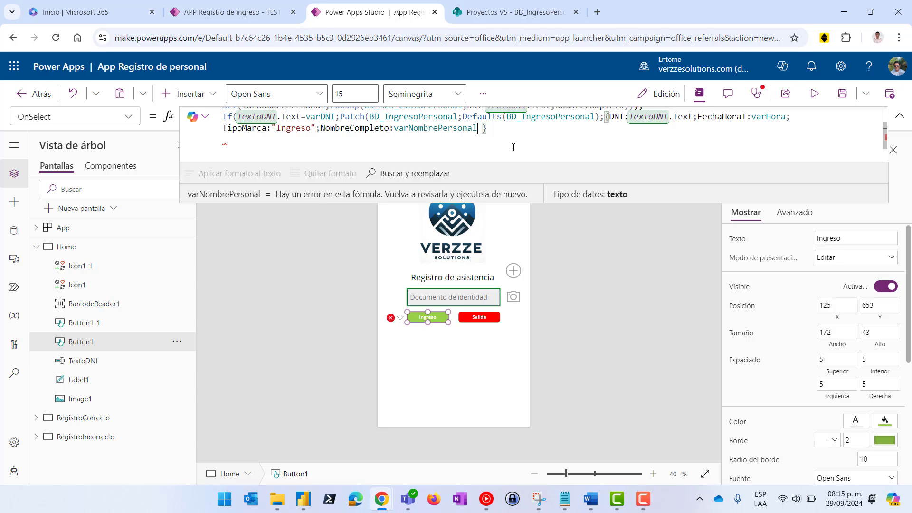
Enlarge the formula bar and delete the extra space before the record's closing brace
{"action": "scroll", "coordinate": [479, 131], "scroll_direction": "up", "scroll_amount": 2}
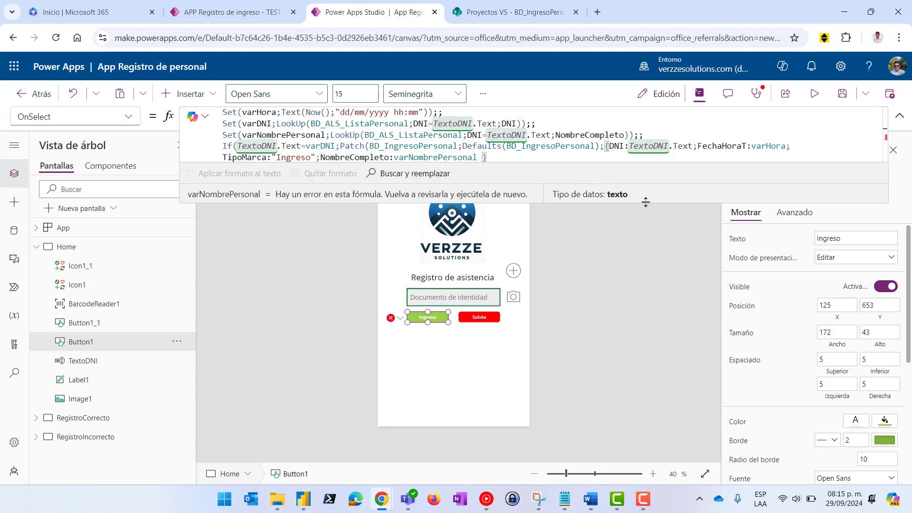
{"action": "left_click", "coordinate": [645, 203]}
{"action": "left_click", "coordinate": [478, 157]}
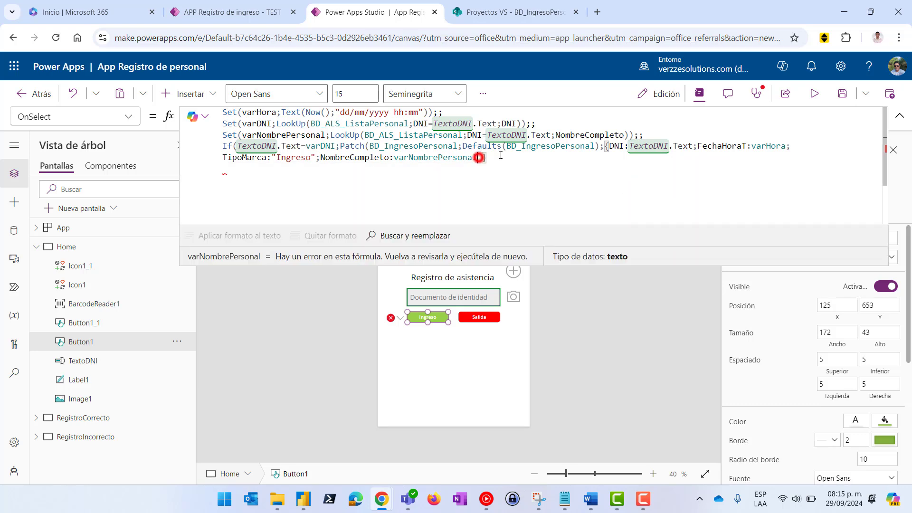
{"action": "key", "text": "Delete"}
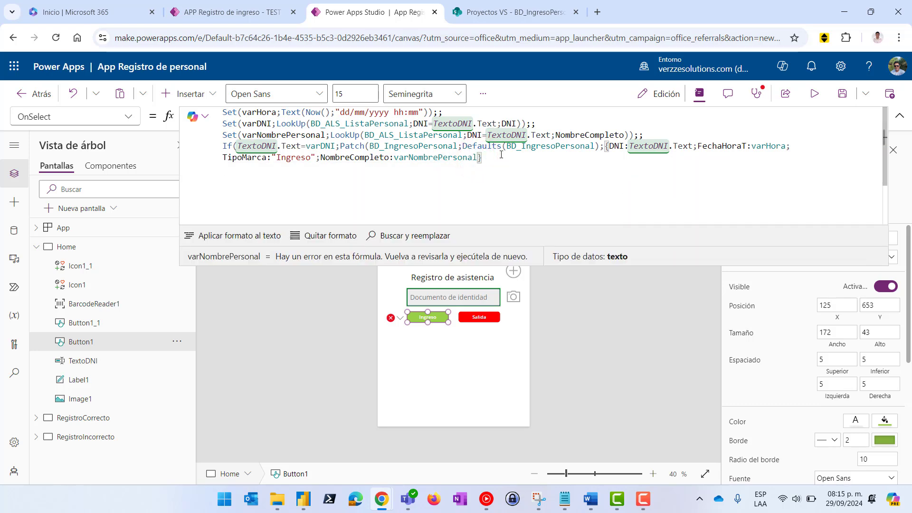
{"action": "key", "text": "Right"}
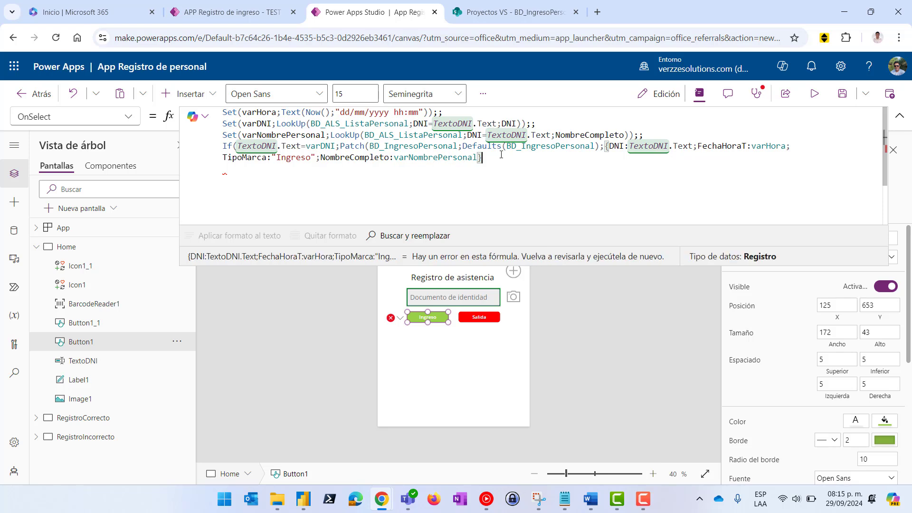
After the Patch, start a Navigate call targeting the RegistroCorrecto screen
{"action": "type", "text": ";;"}
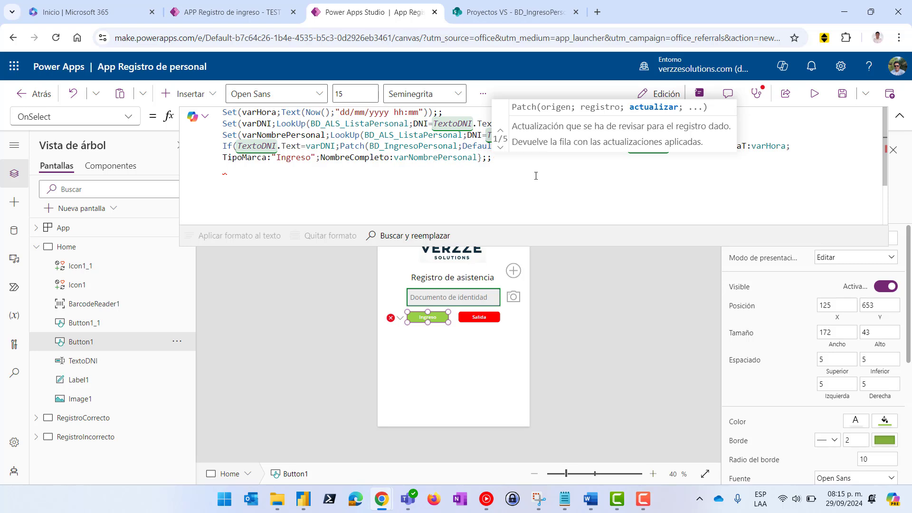
{"action": "left_click", "coordinate": [500, 160]}
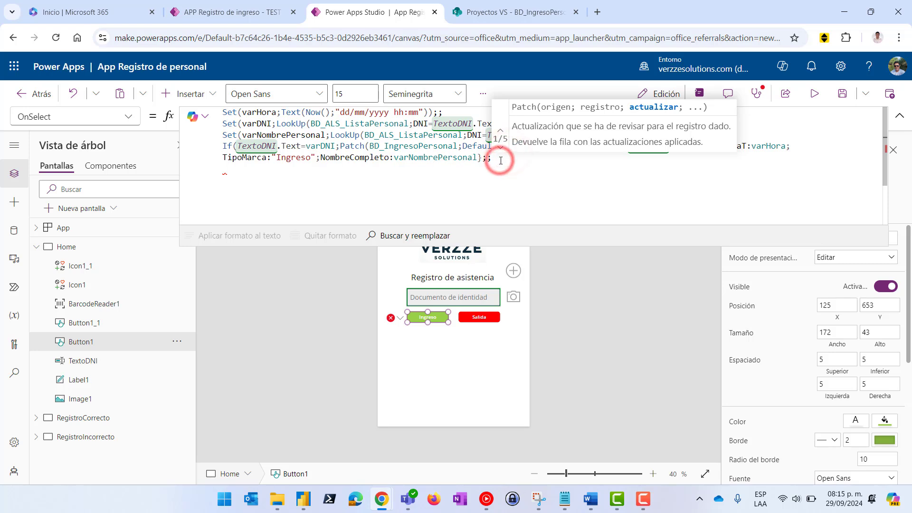
{"action": "type", "text": "Navigate"}
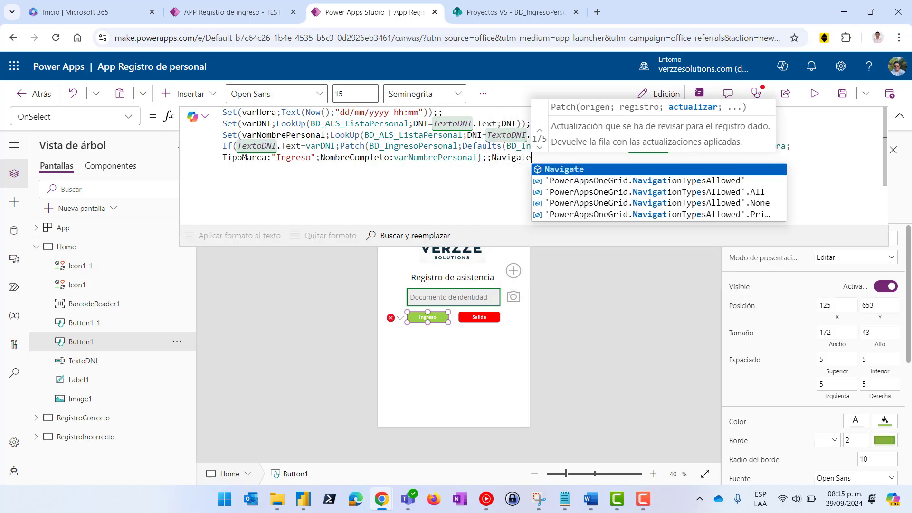
{"action": "left_click", "coordinate": [551, 169]}
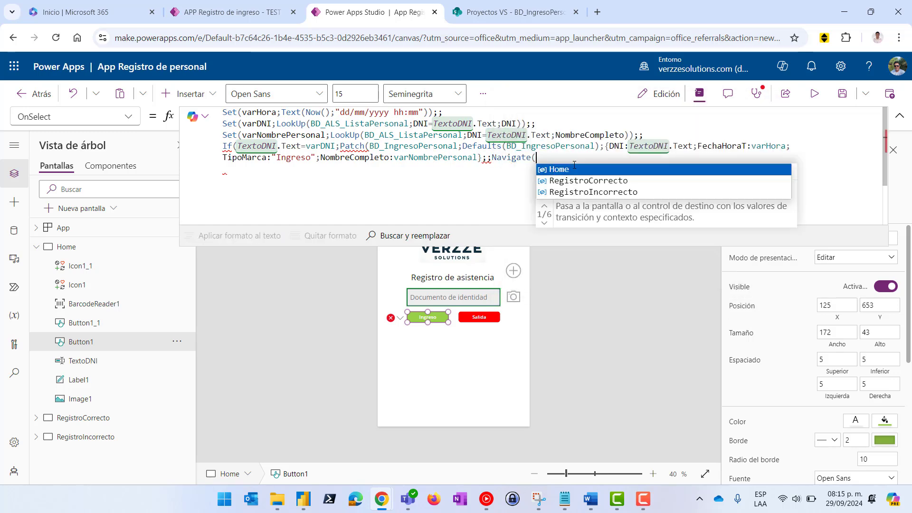
{"action": "left_click", "coordinate": [607, 182]}
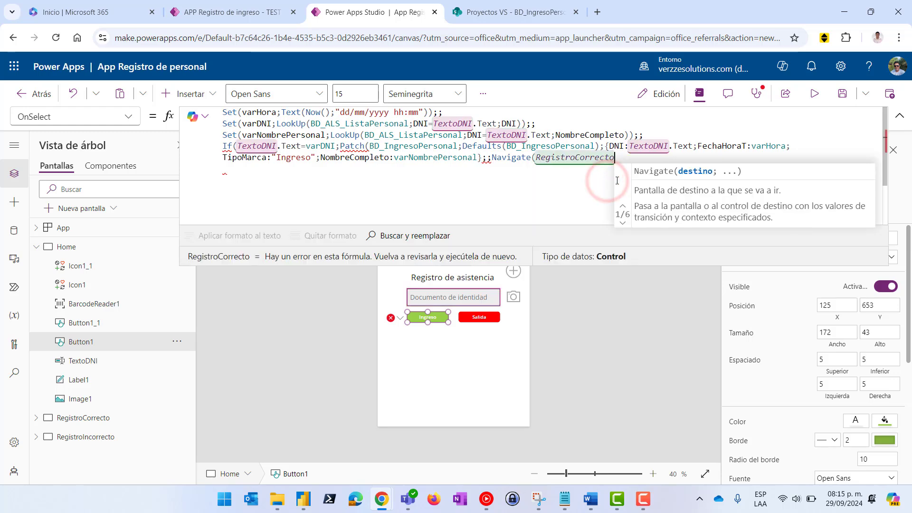
Give Navigate the ScreenTransition.Fade transition, close it and end with a semicolon
{"action": "type", "text": ";Scre"}
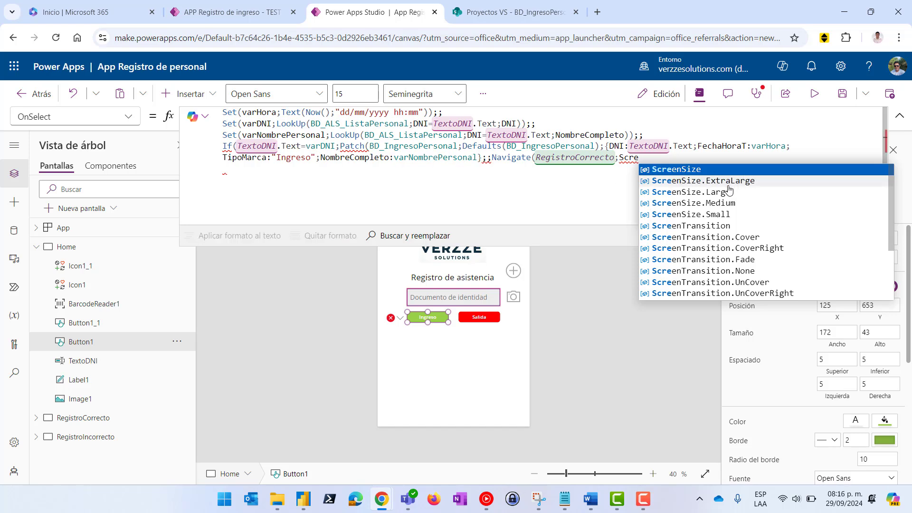
{"action": "type", "text": "entr"}
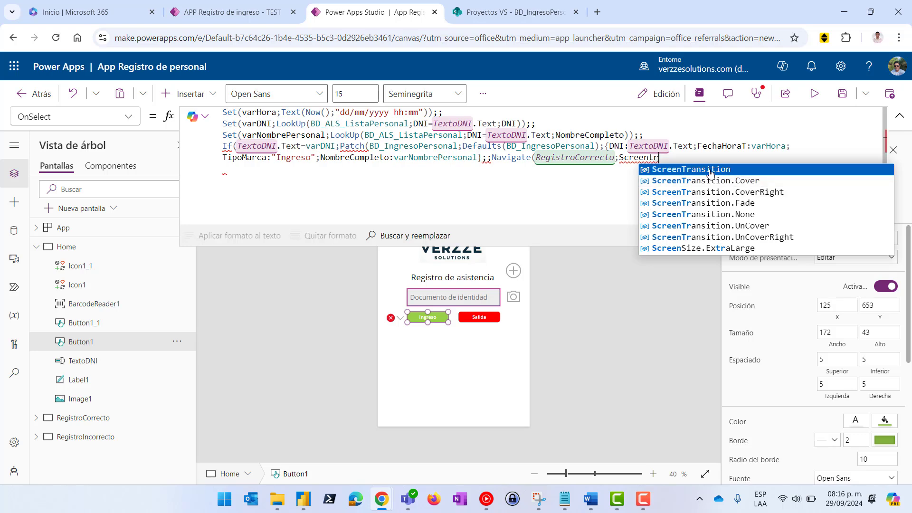
{"action": "left_click", "coordinate": [711, 170]}
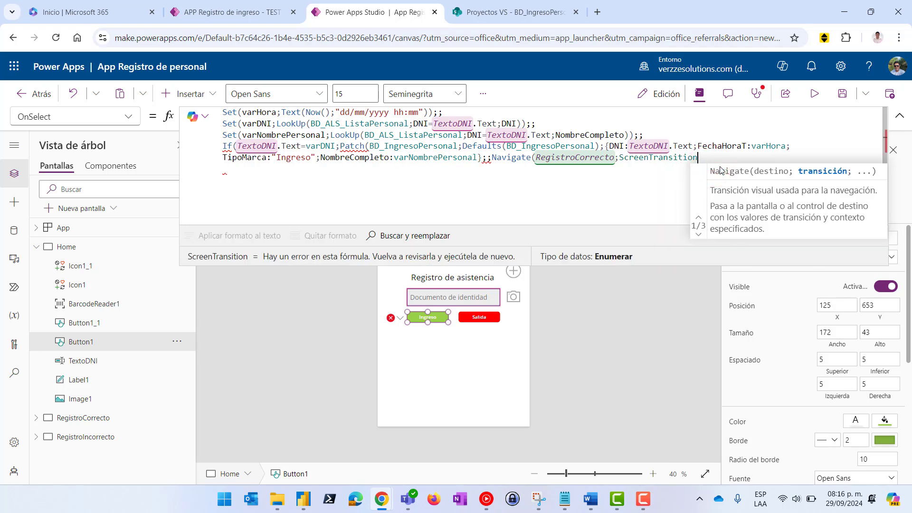
{"action": "type", "text": ".F"}
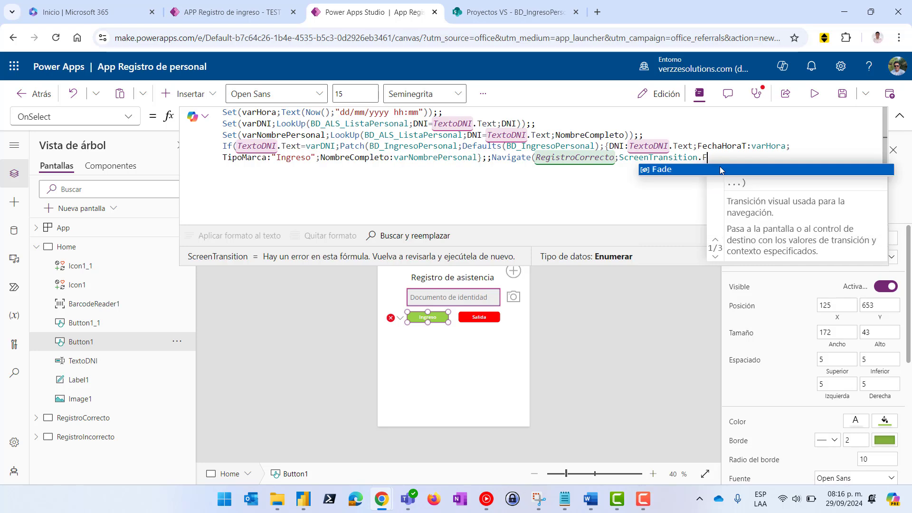
{"action": "left_click", "coordinate": [682, 171]}
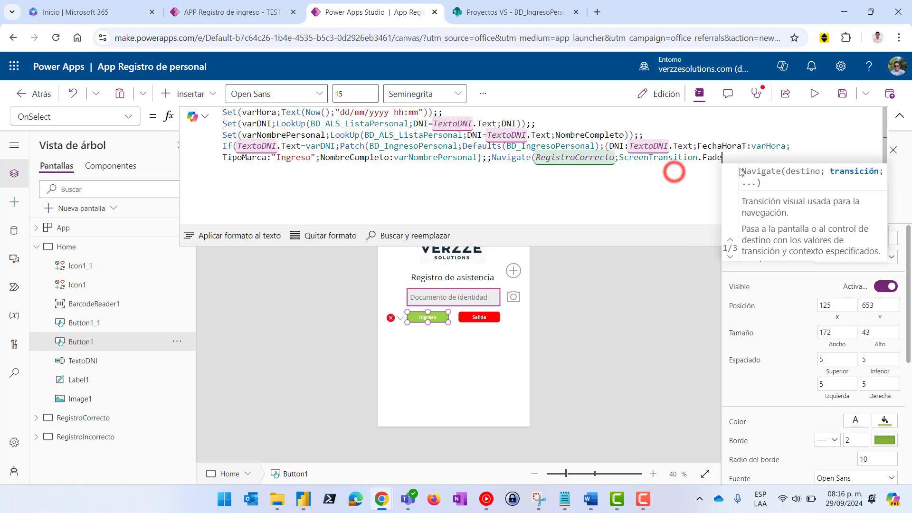
{"action": "type", "text": ")"}
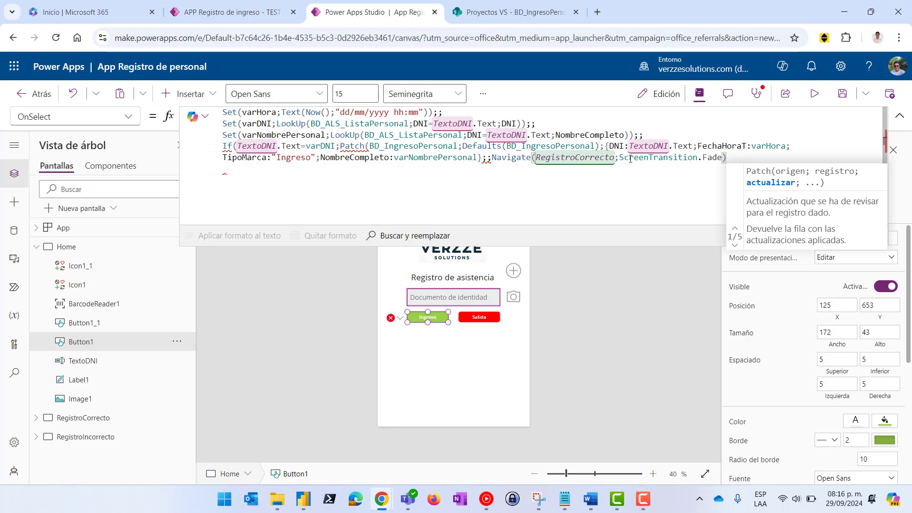
{"action": "left_click", "coordinate": [732, 159]}
{"action": "type", "text": ";"}
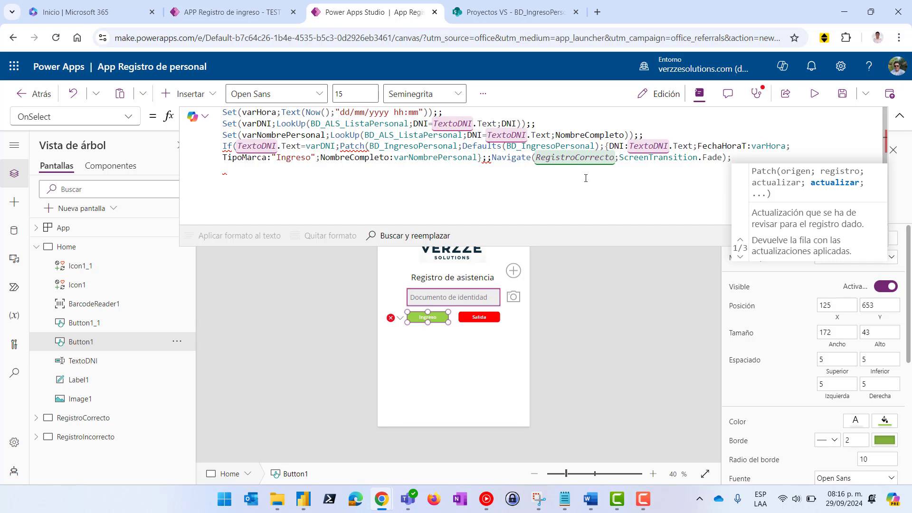
Add the closing parenthesis after the record's brace to close Patch, then confirm the brackets match
{"action": "left_click", "coordinate": [481, 157]}
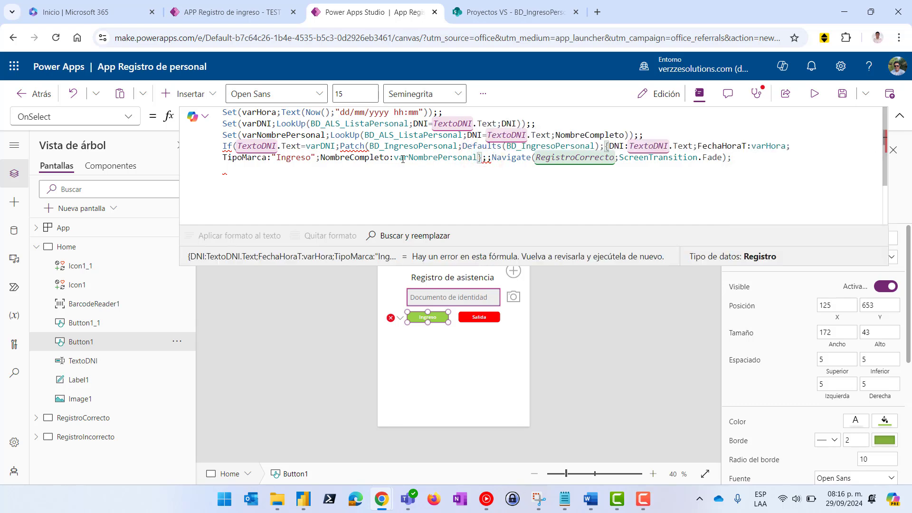
{"action": "left_click", "coordinate": [370, 146]}
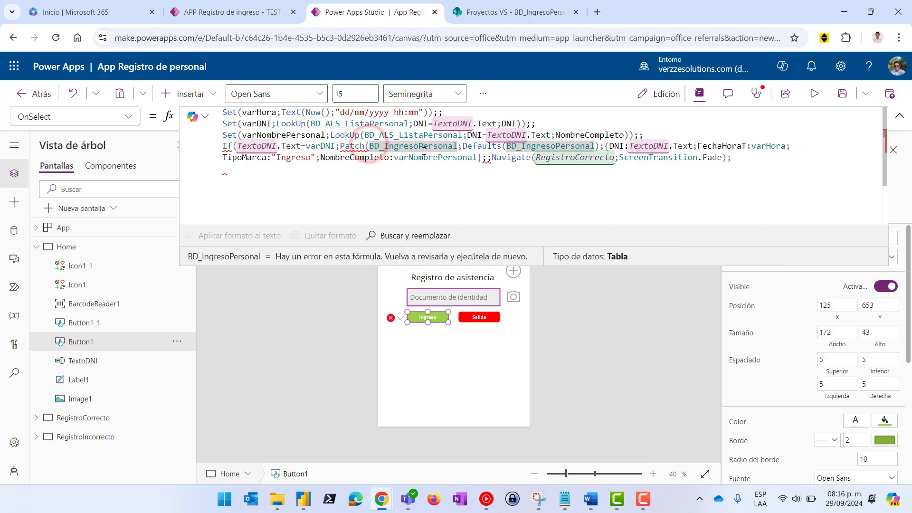
{"action": "left_click", "coordinate": [481, 158]}
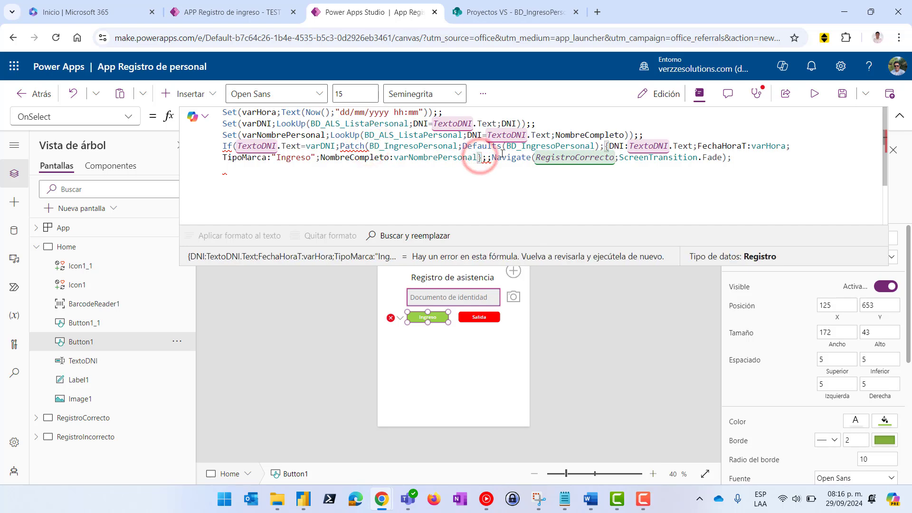
{"action": "type", "text": ")"}
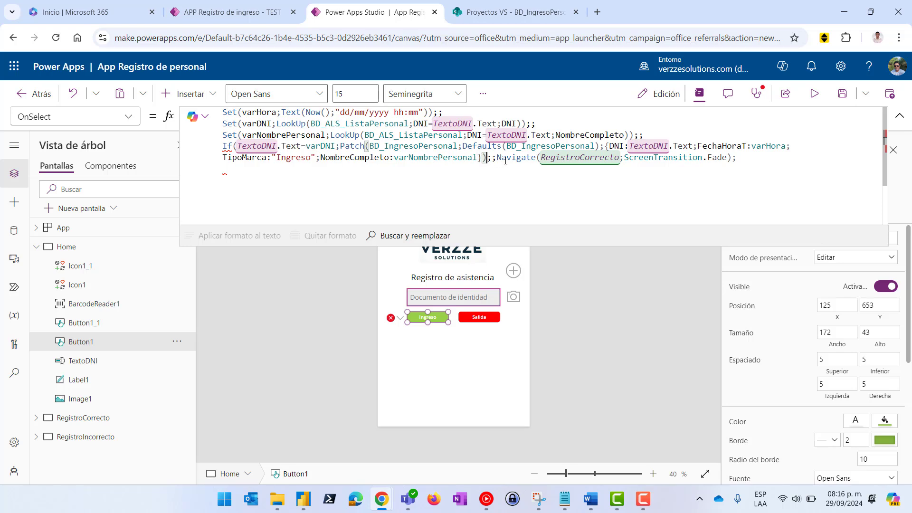
{"action": "left_click", "coordinate": [647, 157]}
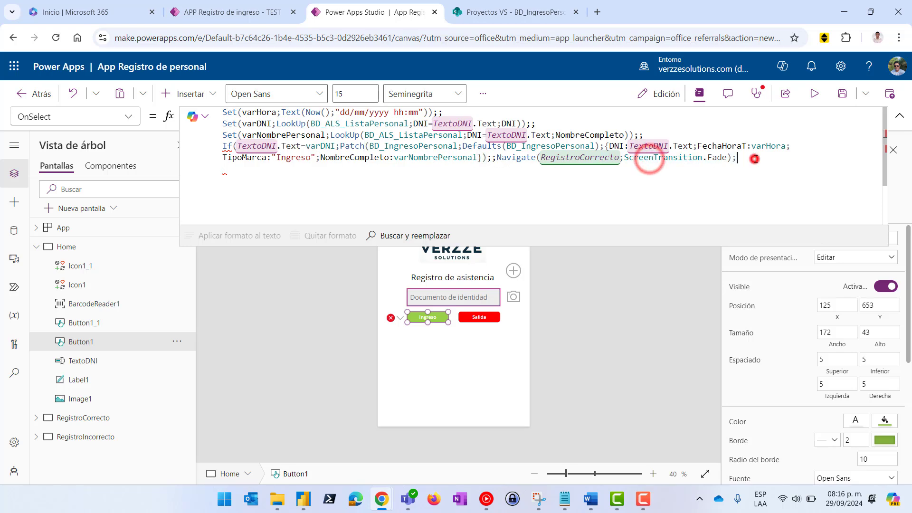
{"action": "left_click", "coordinate": [755, 159]}
{"action": "left_click", "coordinate": [484, 157]}
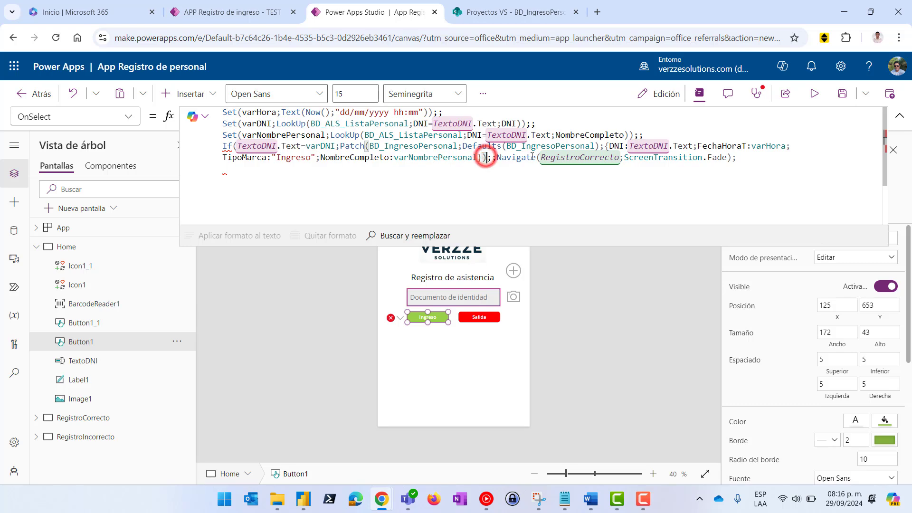
{"action": "left_click", "coordinate": [730, 157]}
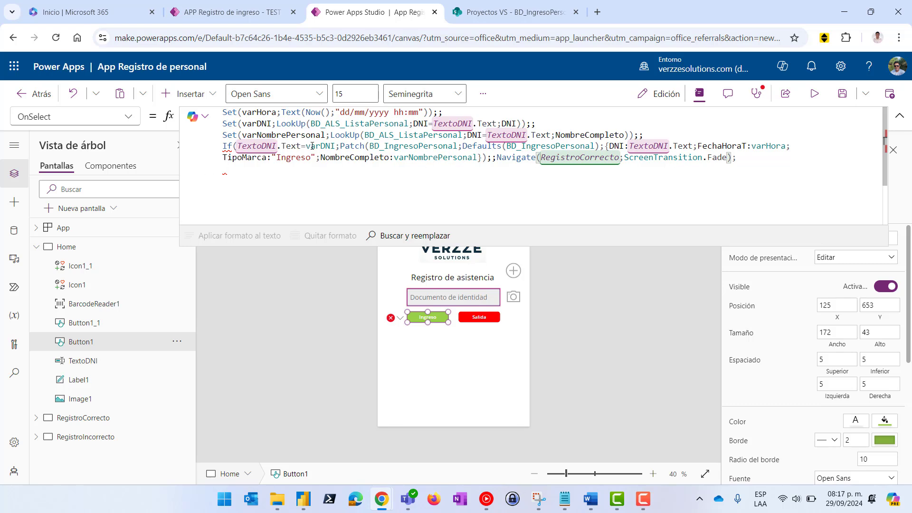
{"action": "left_click", "coordinate": [747, 157]}
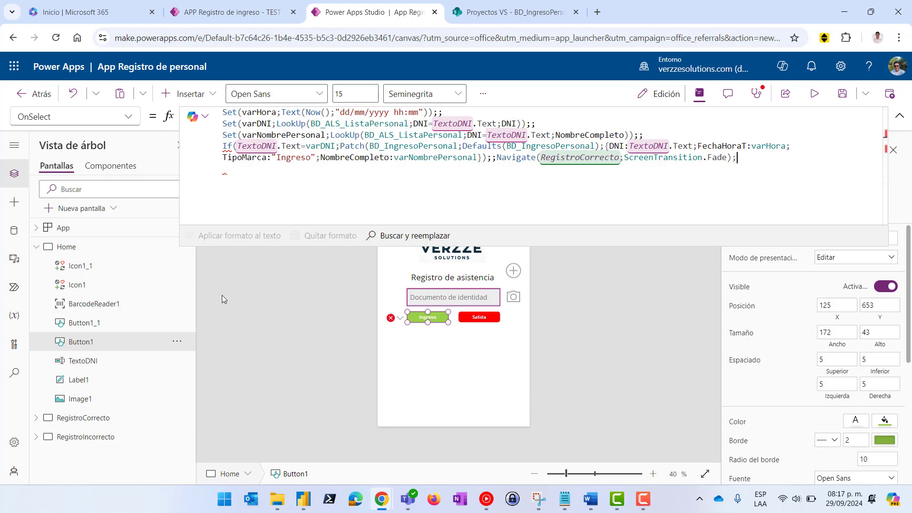
Add the else branch Navigate(RegistroIncorrecto;ScreenTransition.Fade)) and shrink the formula bar
{"action": "type", "text": "viga"}
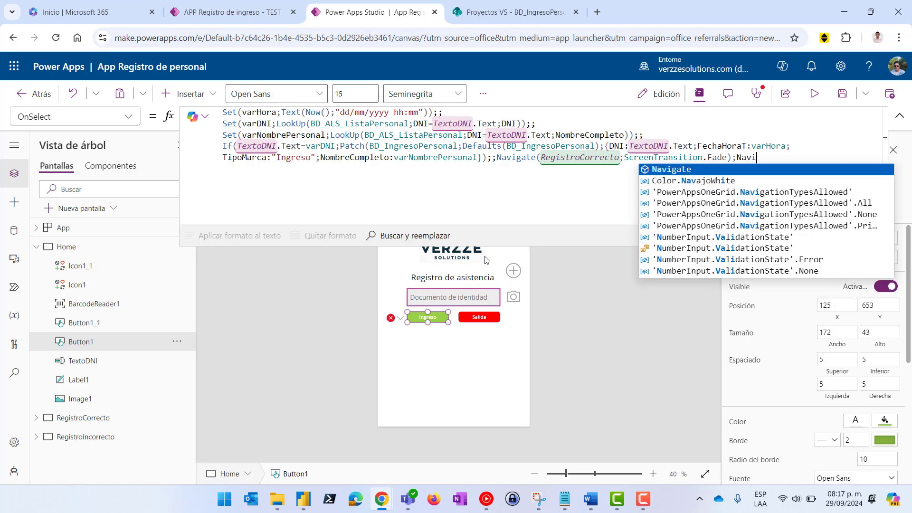
{"action": "left_click", "coordinate": [666, 170]}
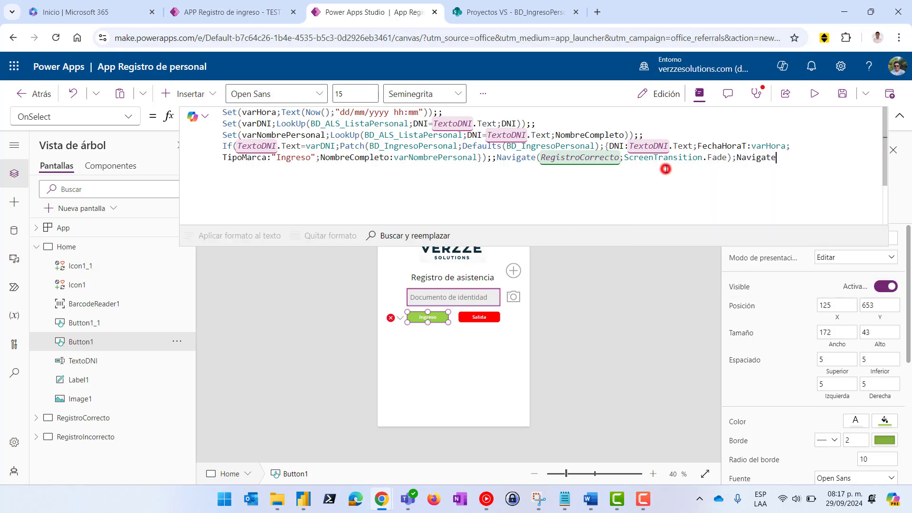
{"action": "type", "text": "("}
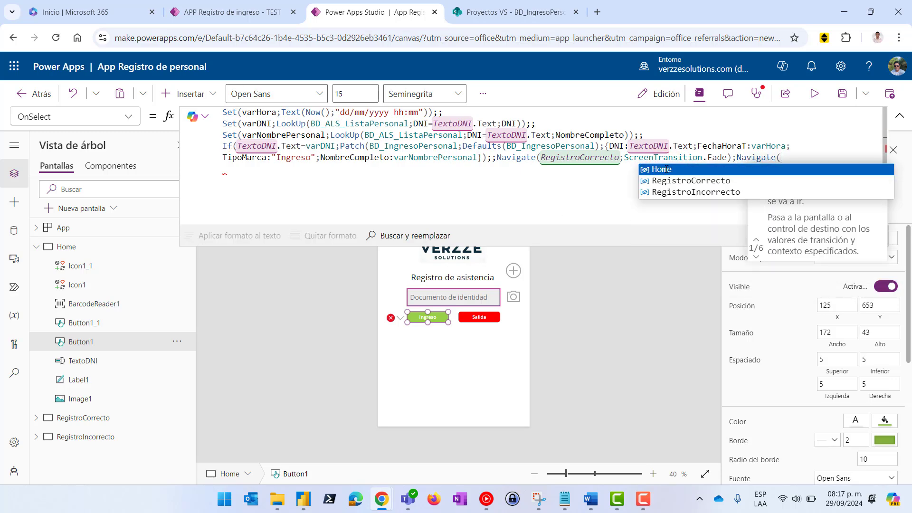
{"action": "left_click", "coordinate": [706, 192]}
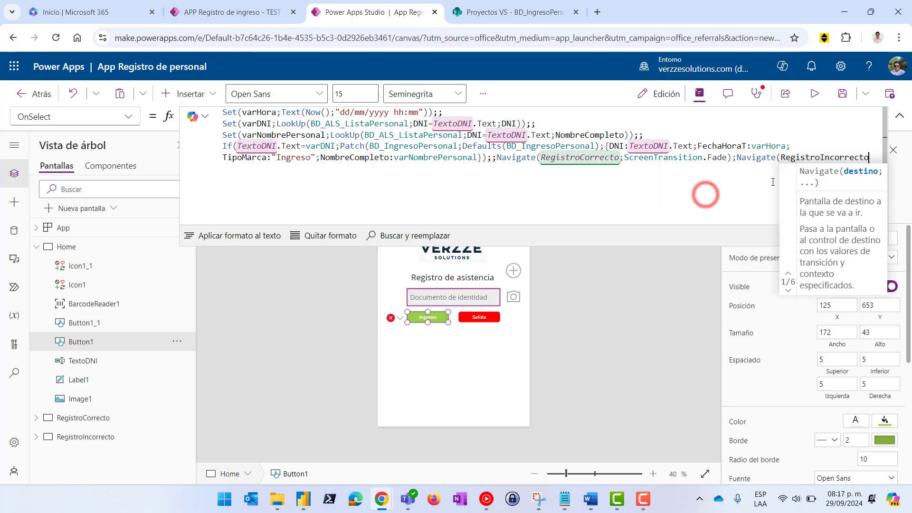
{"action": "type", "text": ";Scree"}
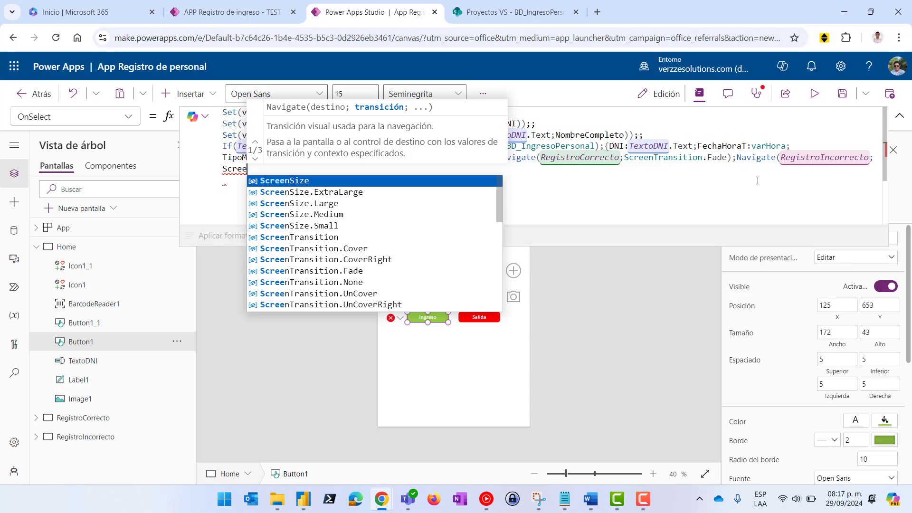
{"action": "type", "text": "ntr"}
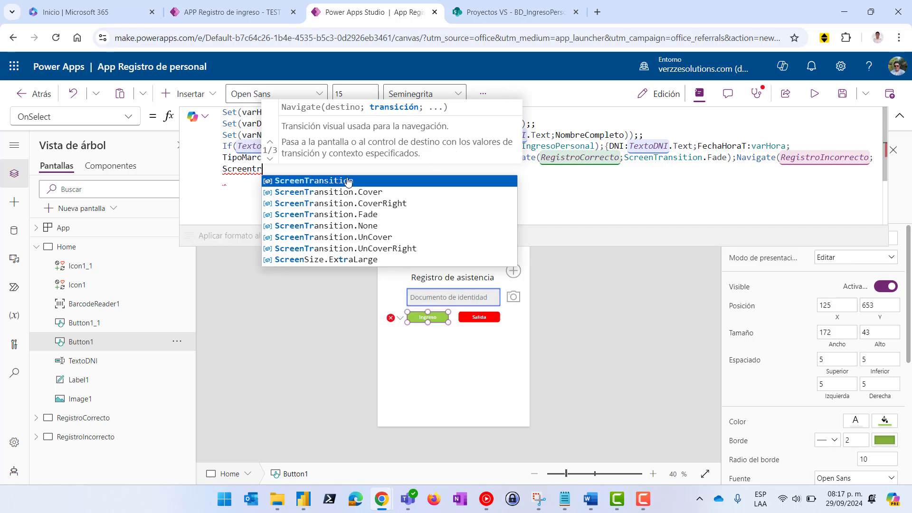
{"action": "left_click", "coordinate": [345, 180]}
{"action": "type", "text": ".Fa"}
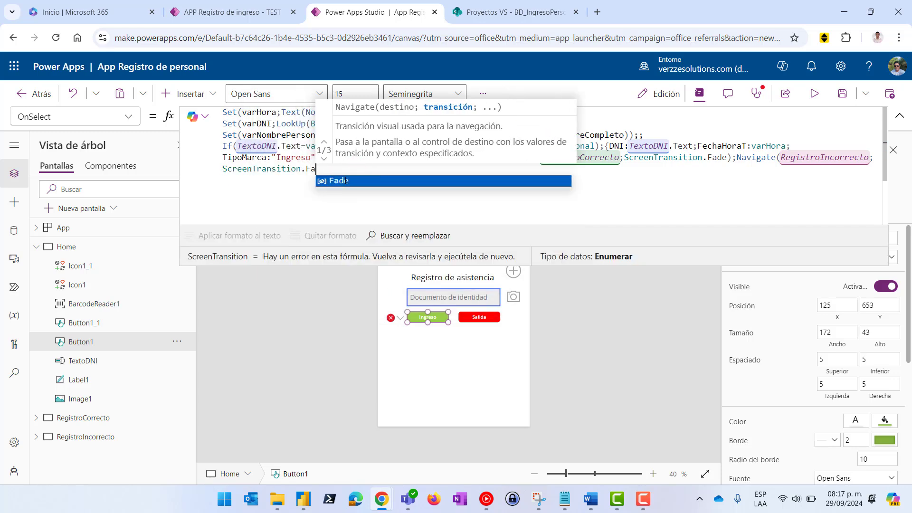
{"action": "left_click", "coordinate": [343, 180]}
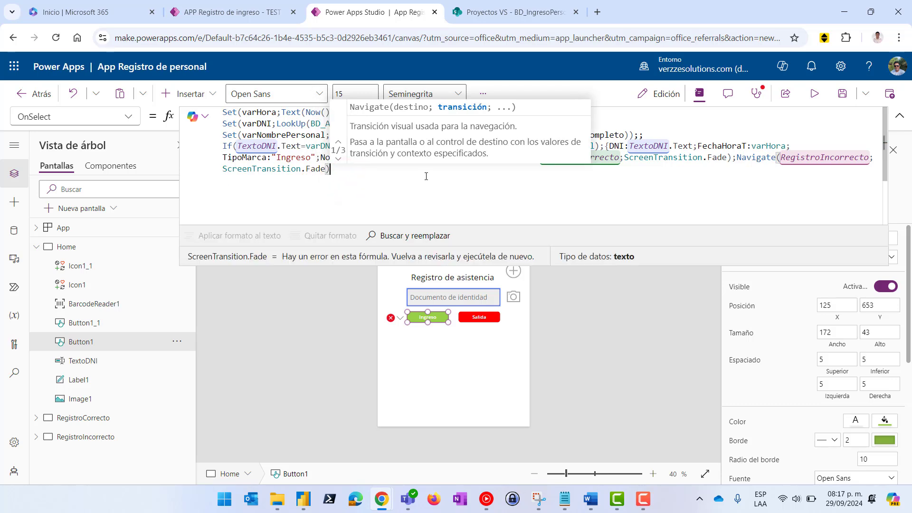
{"action": "type", "text": ")"}
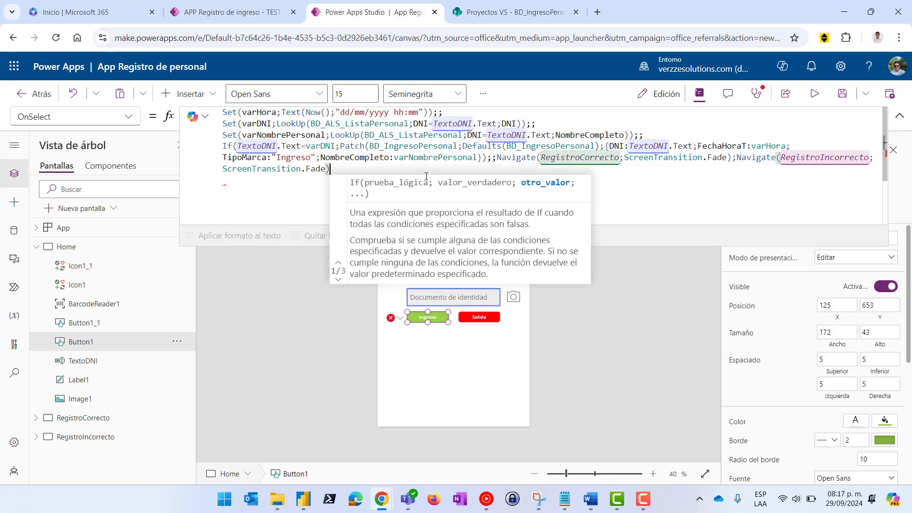
{"action": "type", "text": ")"}
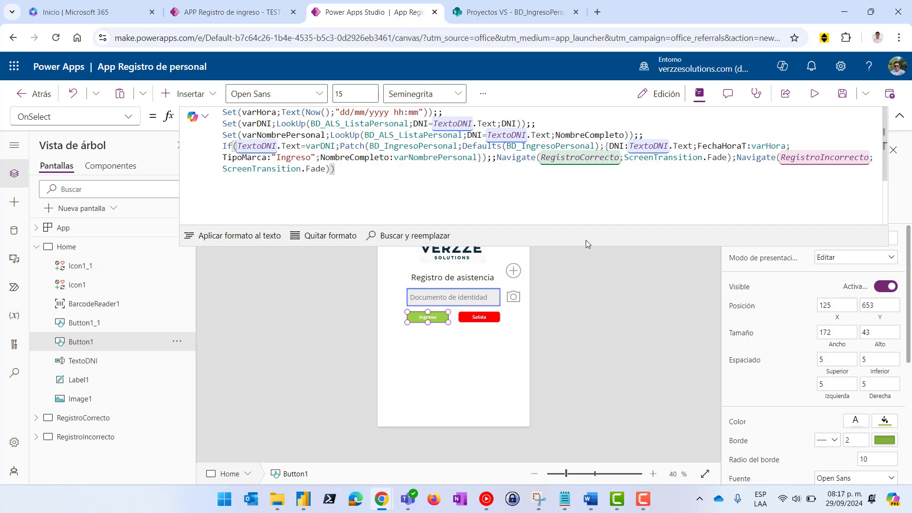
{"action": "left_click_drag", "start_coordinate": [589, 245], "coordinate": [590, 181]}
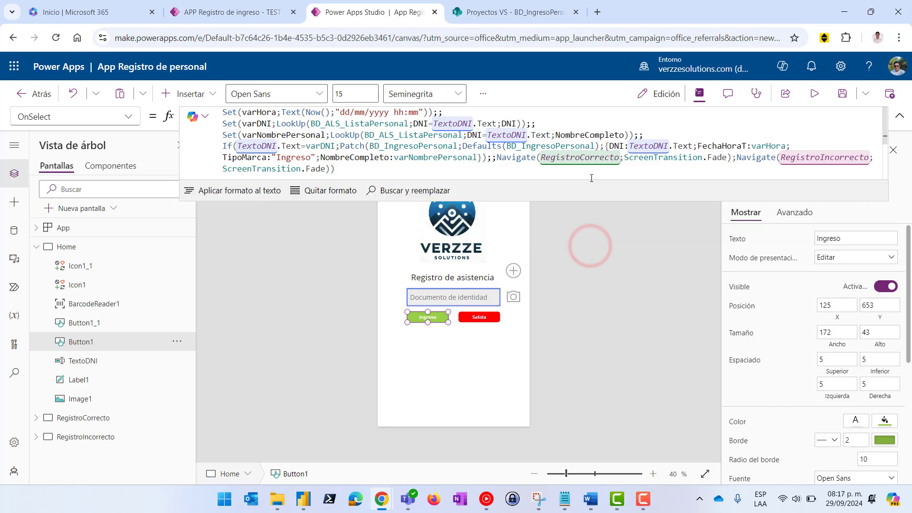
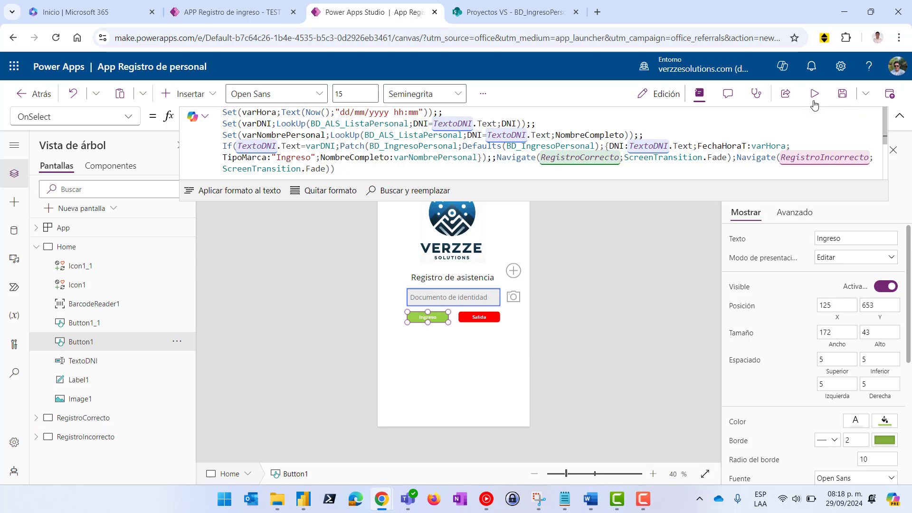
Copy the first staff member's DNI from the BD_ALS_ListaPersonal list in SharePoint, then return to Power Apps
{"action": "left_click", "coordinate": [489, 12]}
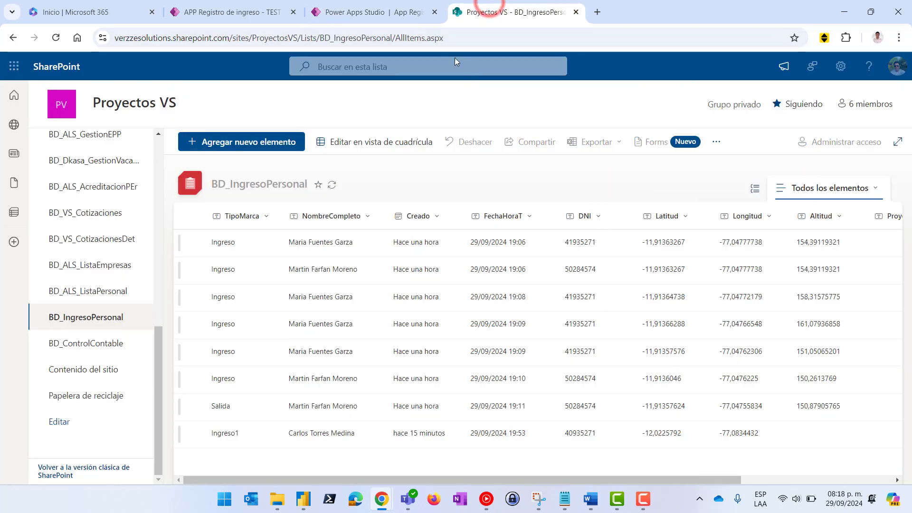
{"action": "left_click", "coordinate": [370, 7]}
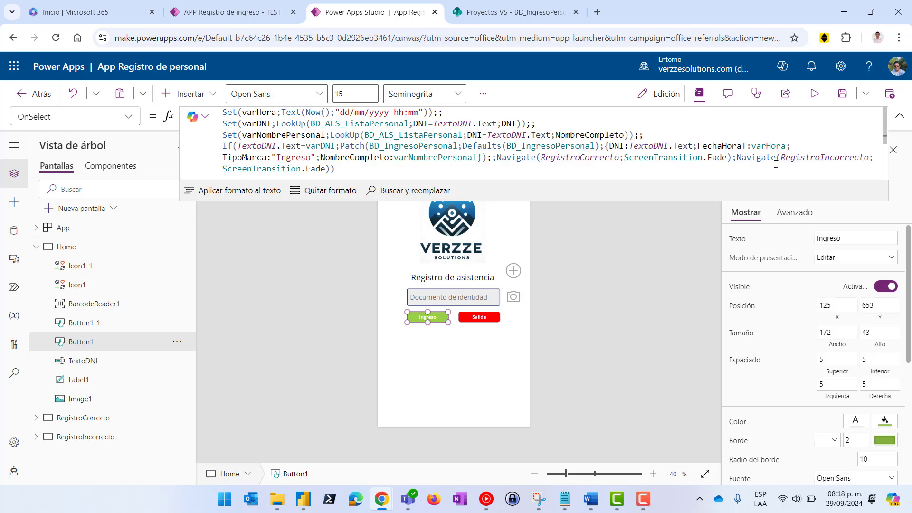
{"action": "left_click", "coordinate": [506, 12]}
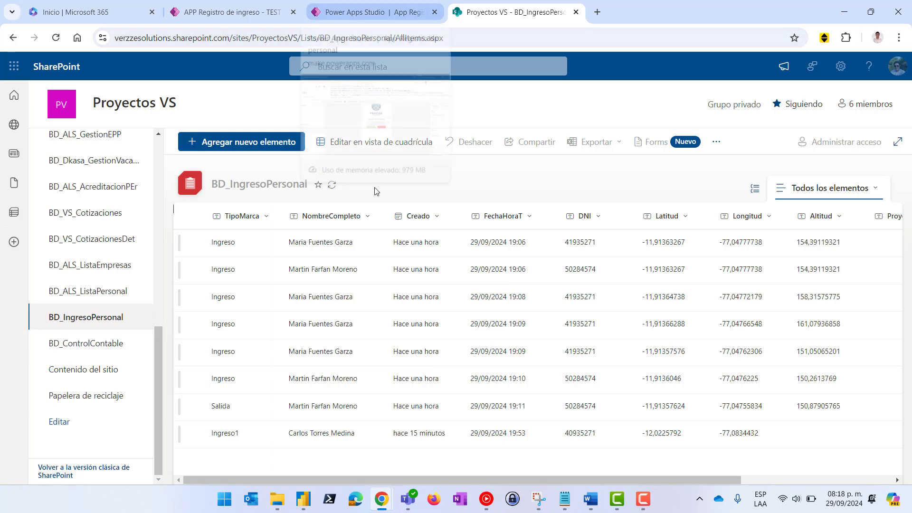
{"action": "left_click", "coordinate": [95, 290]}
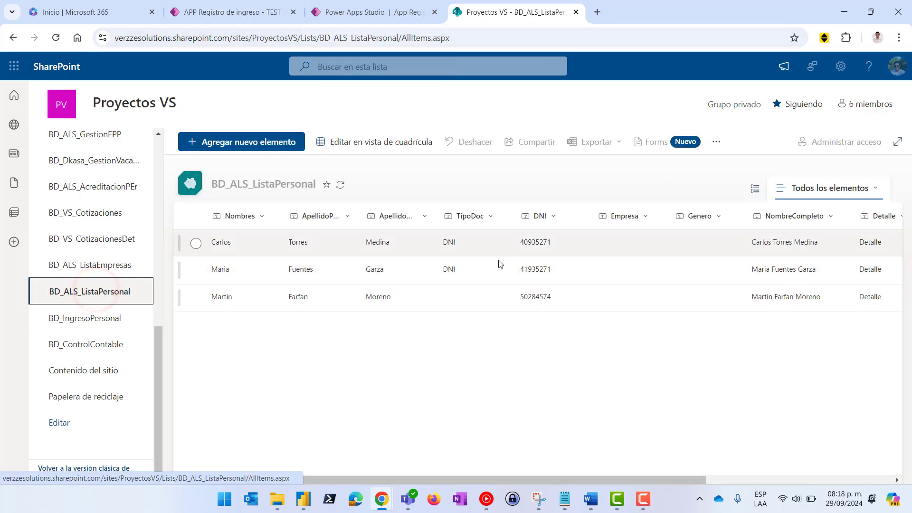
{"action": "left_click", "coordinate": [535, 245]}
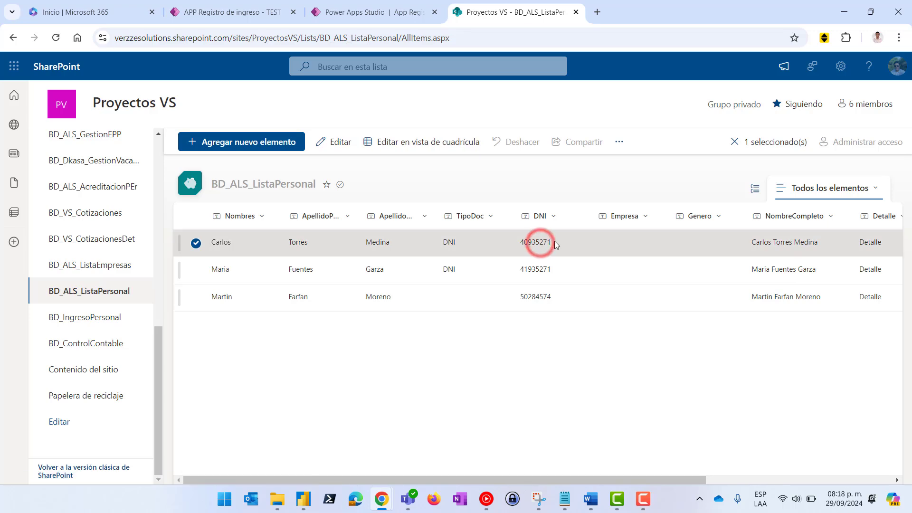
{"action": "double_click", "coordinate": [552, 242]}
{"action": "key", "text": "ctrl+c"}
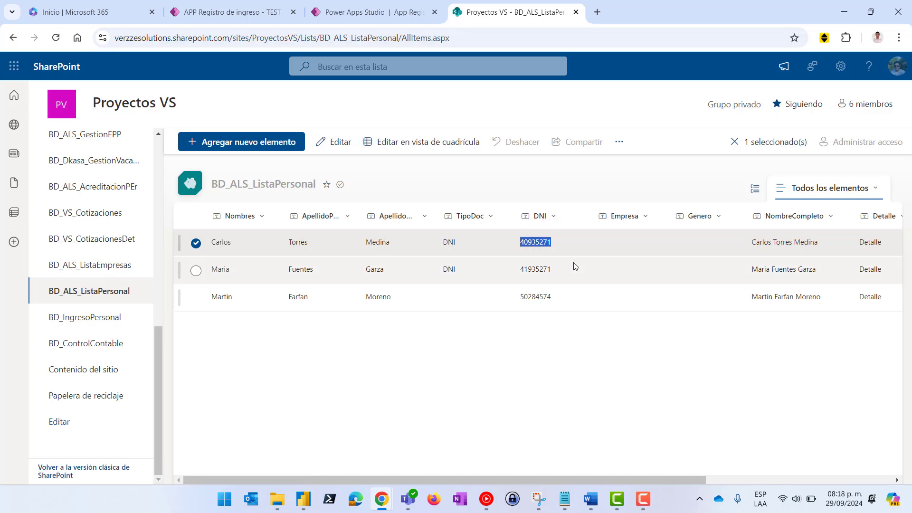
{"action": "left_click", "coordinate": [349, 14]}
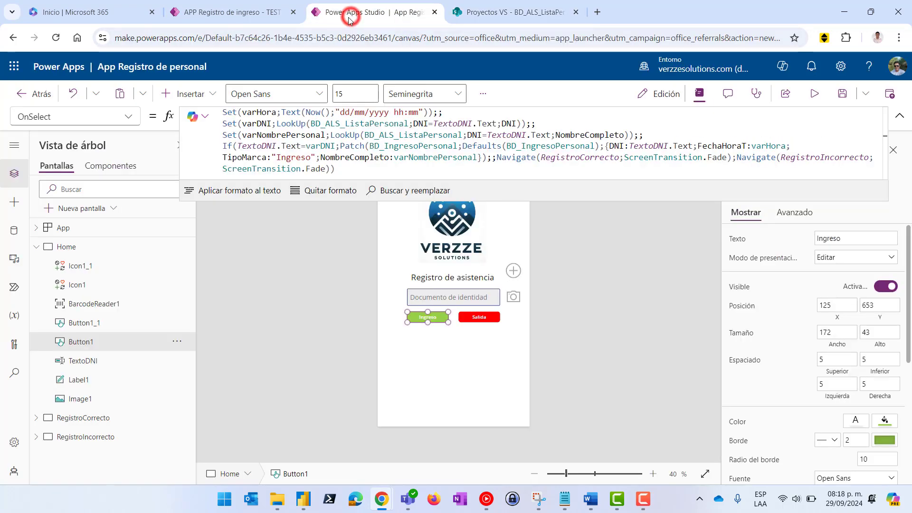
{"action": "left_click", "coordinate": [812, 97]}
{"action": "left_click", "coordinate": [425, 289]}
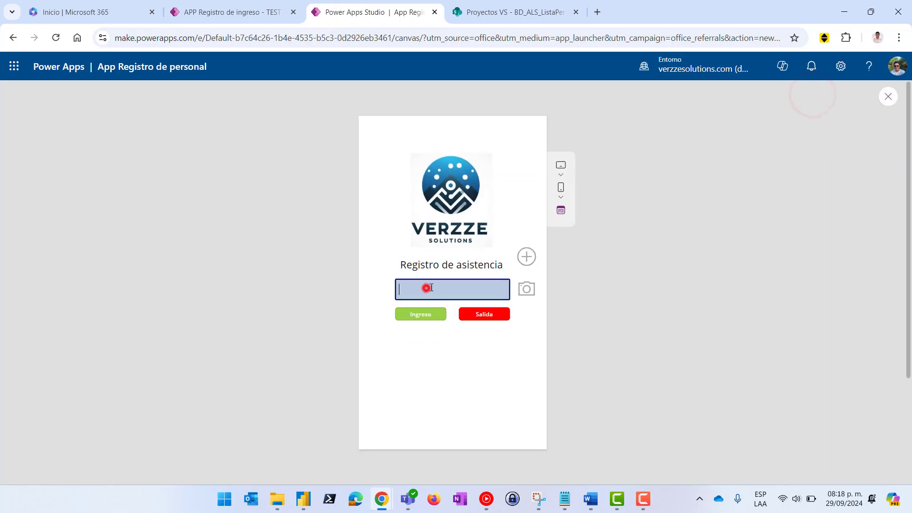
{"action": "key", "text": "ctrl+v"}
{"action": "left_click", "coordinate": [417, 318]}
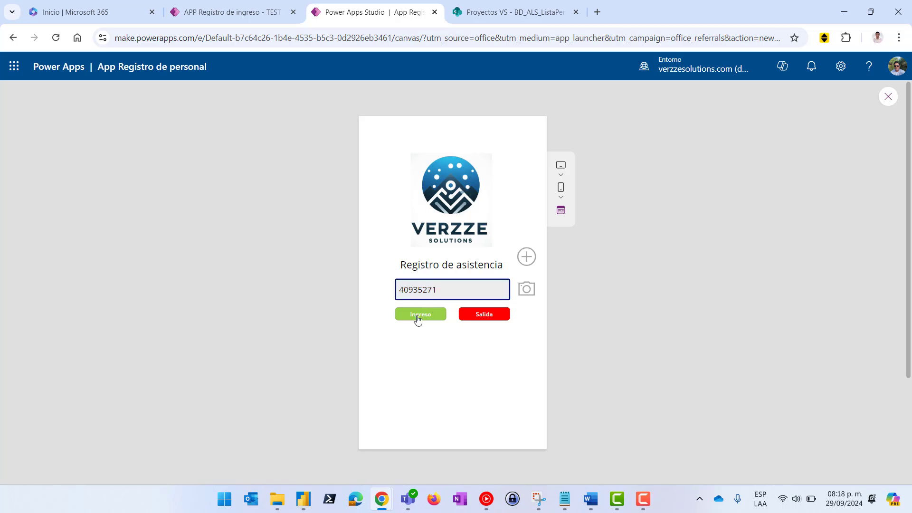
{"action": "left_click", "coordinate": [484, 10]}
{"action": "left_click", "coordinate": [92, 323]}
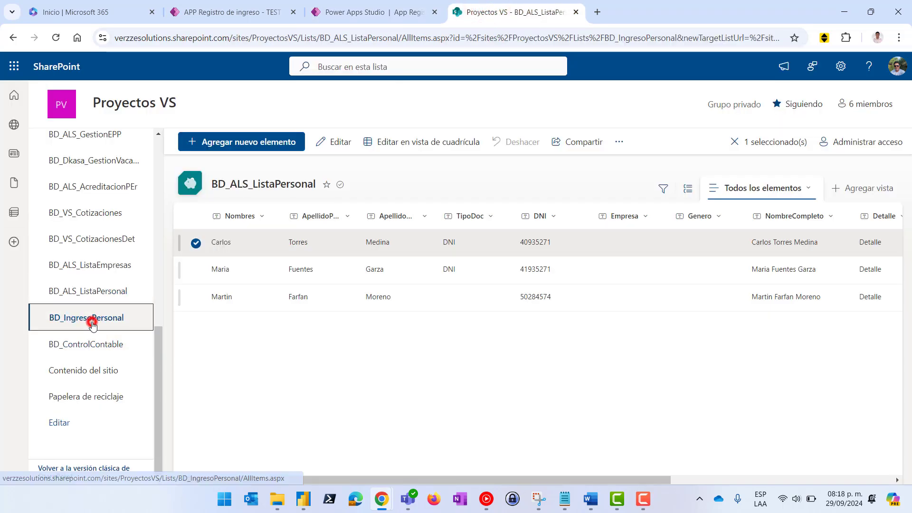
{"action": "left_click", "coordinate": [195, 218]}
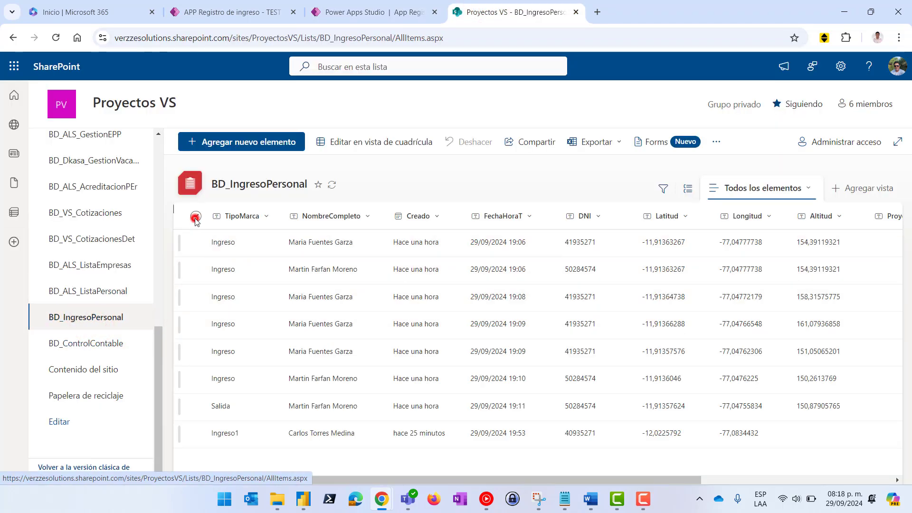
{"action": "left_click", "coordinate": [643, 142]}
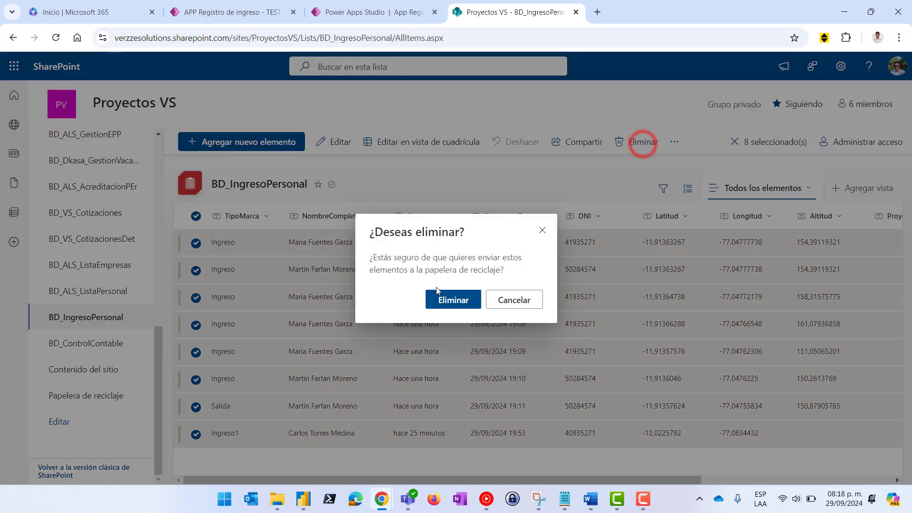
{"action": "left_click", "coordinate": [450, 299]}
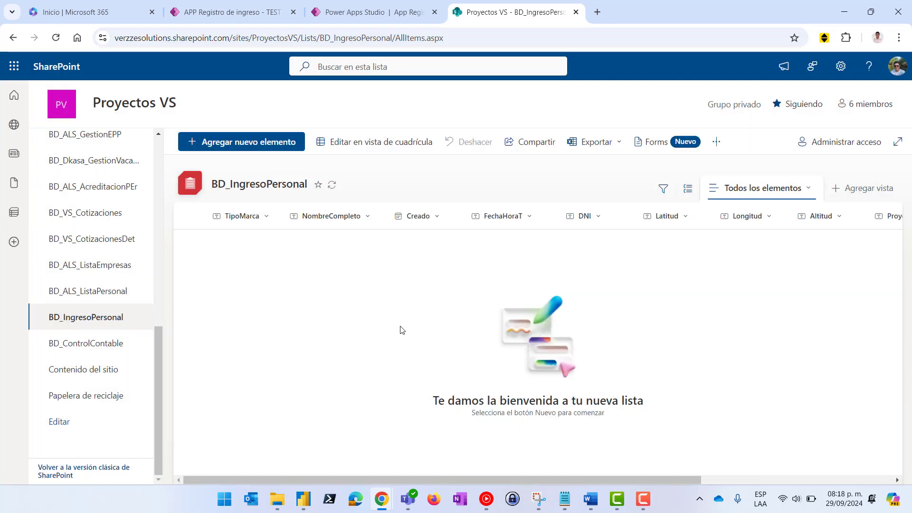
{"action": "left_click", "coordinate": [369, 13]}
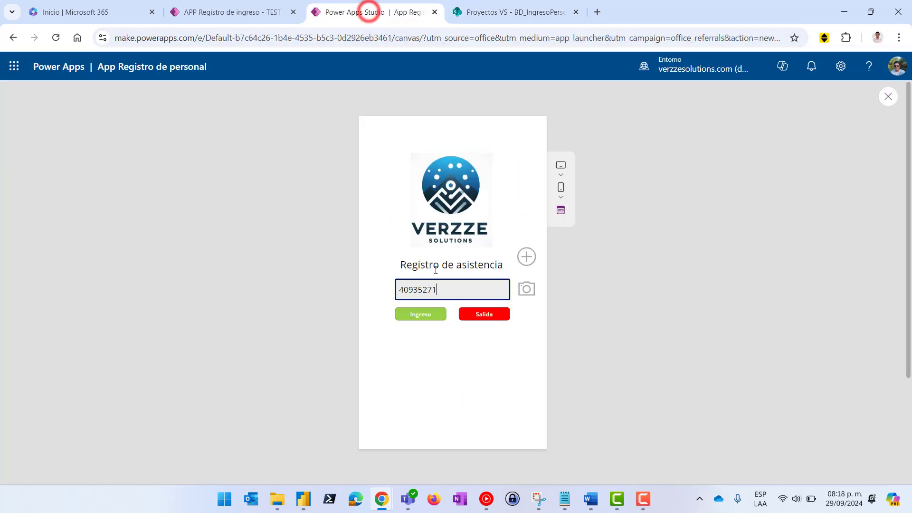
{"action": "left_click", "coordinate": [426, 317]}
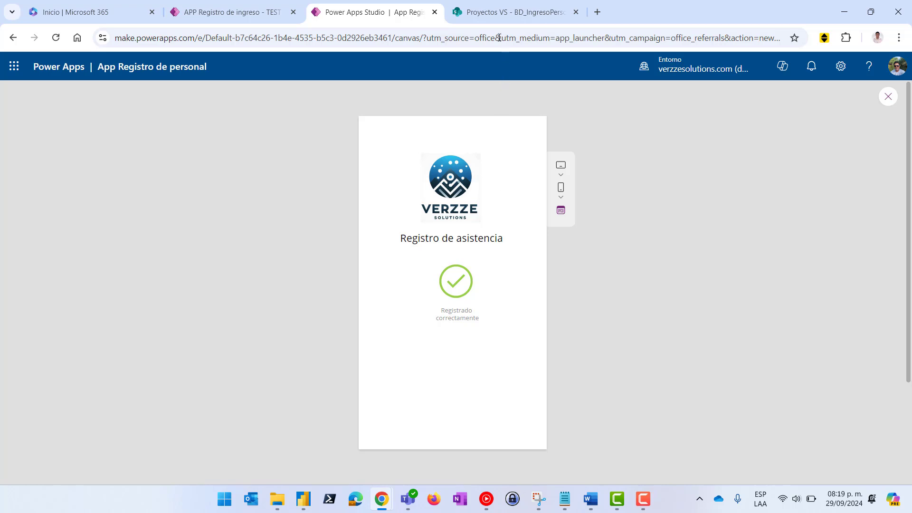
Reload BD_IngresoPersonal to confirm the single new Ingreso row, then go back to the 'Registrado correctamente' preview
{"action": "left_click", "coordinate": [481, 16]}
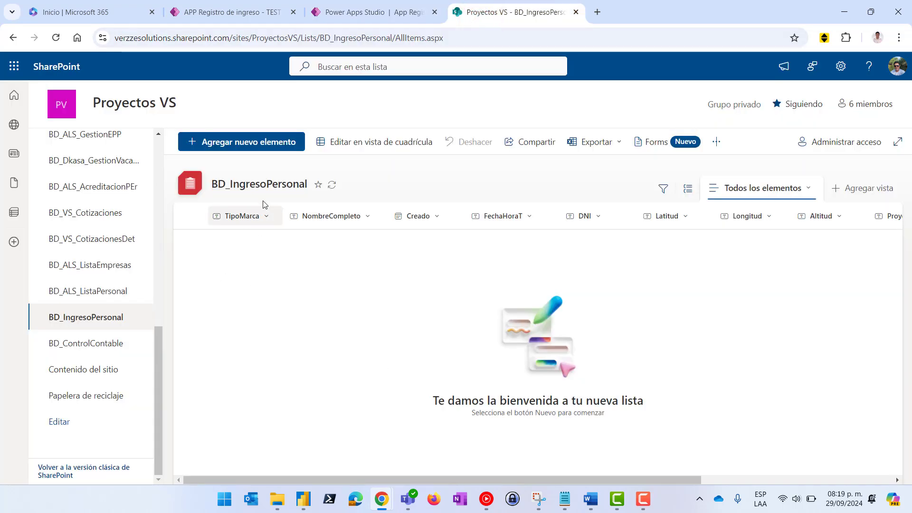
{"action": "left_click", "coordinate": [81, 342]}
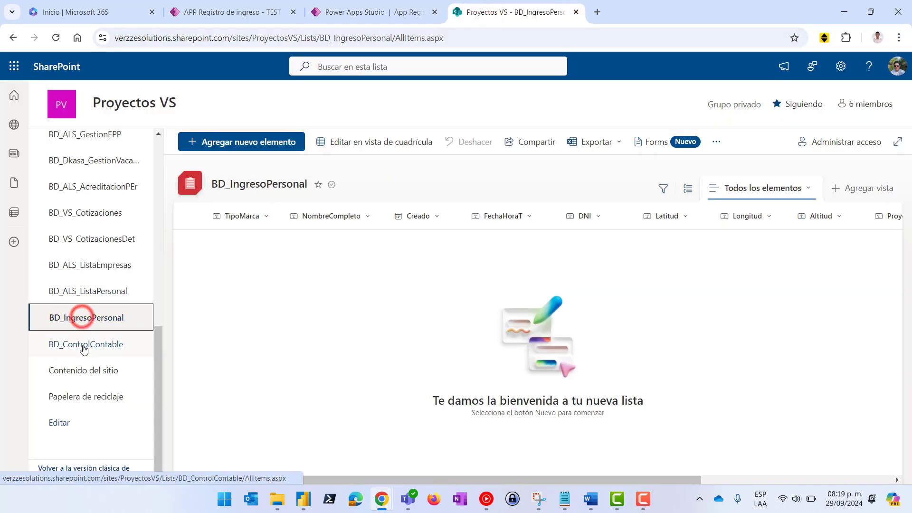
{"action": "left_click", "coordinate": [81, 317]}
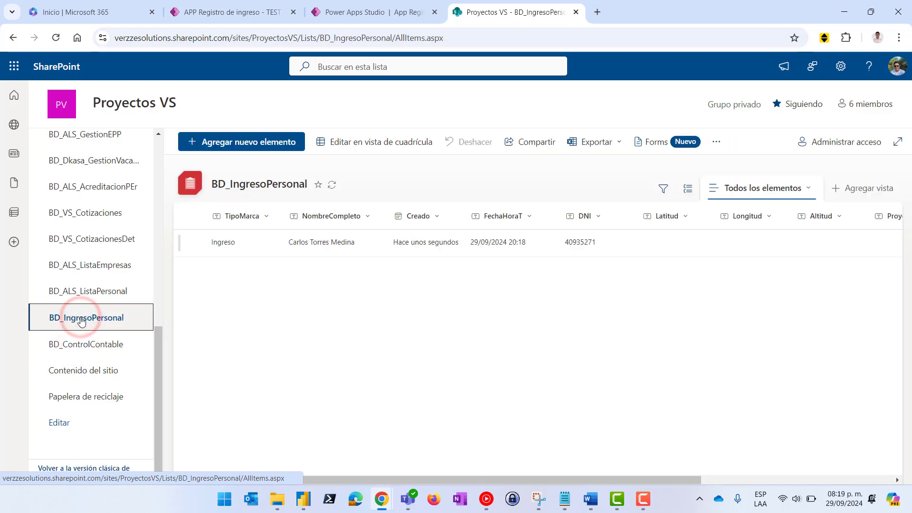
{"action": "left_click", "coordinate": [196, 243]}
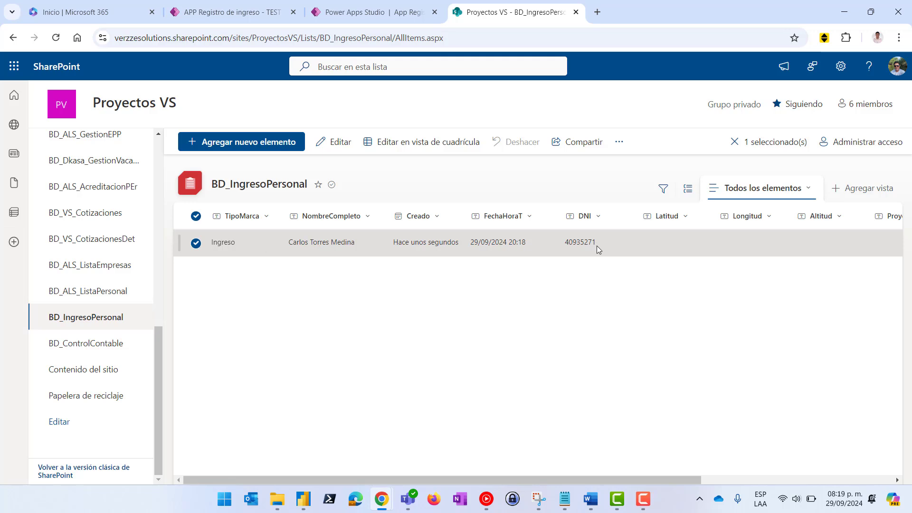
{"action": "left_click", "coordinate": [364, 12]}
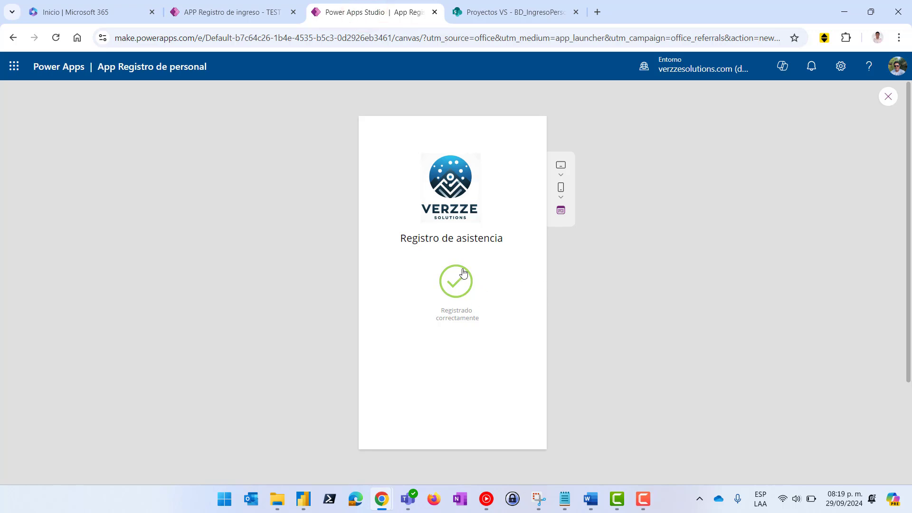
{"action": "left_click", "coordinate": [240, 12]}
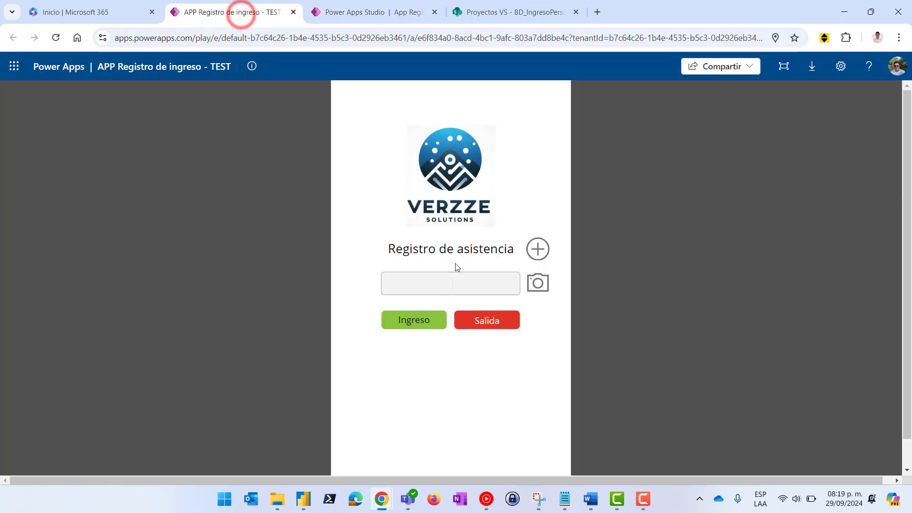
{"action": "left_click", "coordinate": [345, 12]}
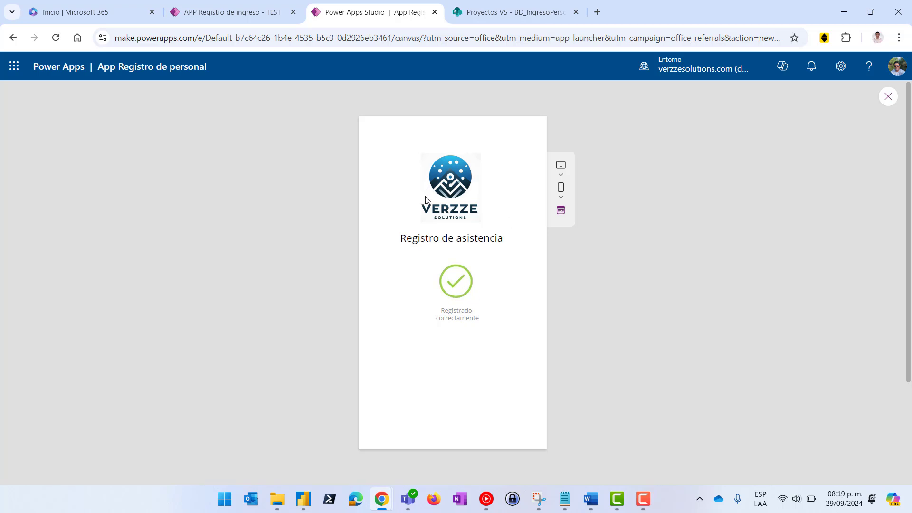
Leave the preview, shrink the formula bar to one line and expand RegistroCorrecto in the tree view
{"action": "left_click", "coordinate": [887, 97]}
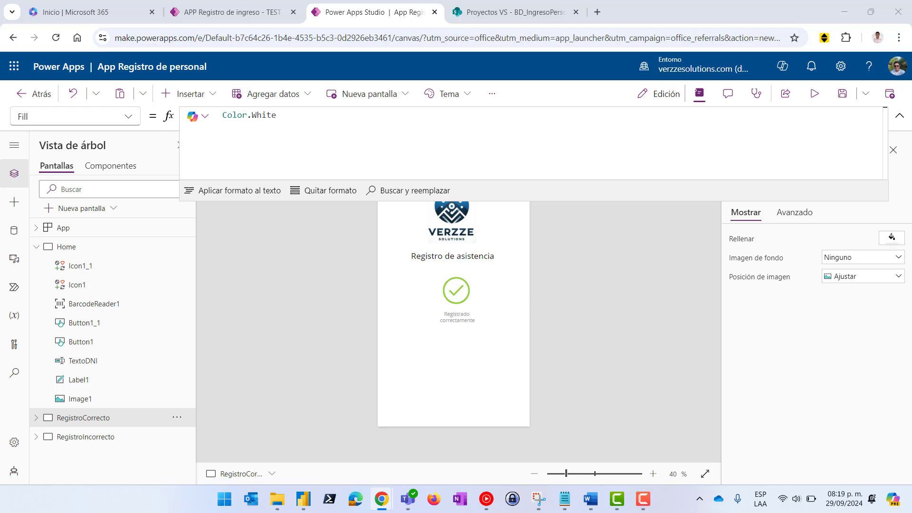
{"action": "left_click", "coordinate": [851, 12]}
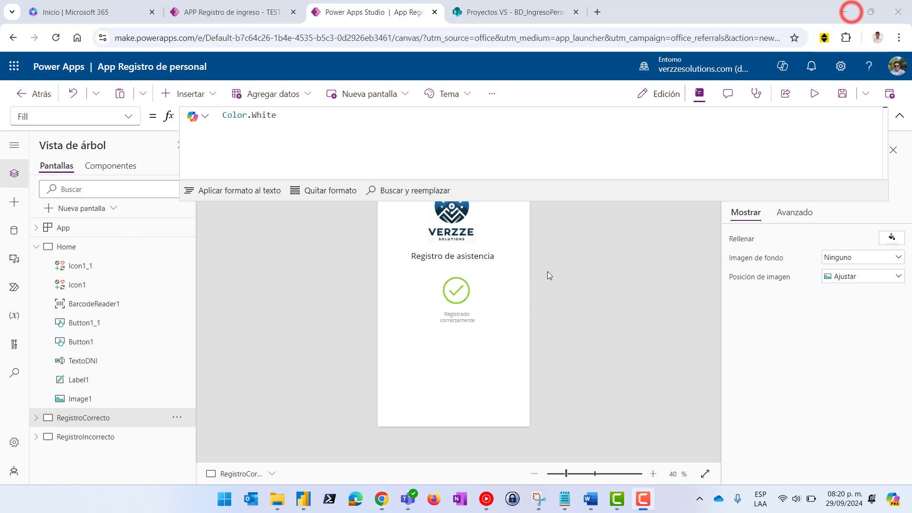
{"action": "left_click_drag", "start_coordinate": [611, 199], "coordinate": [612, 126]}
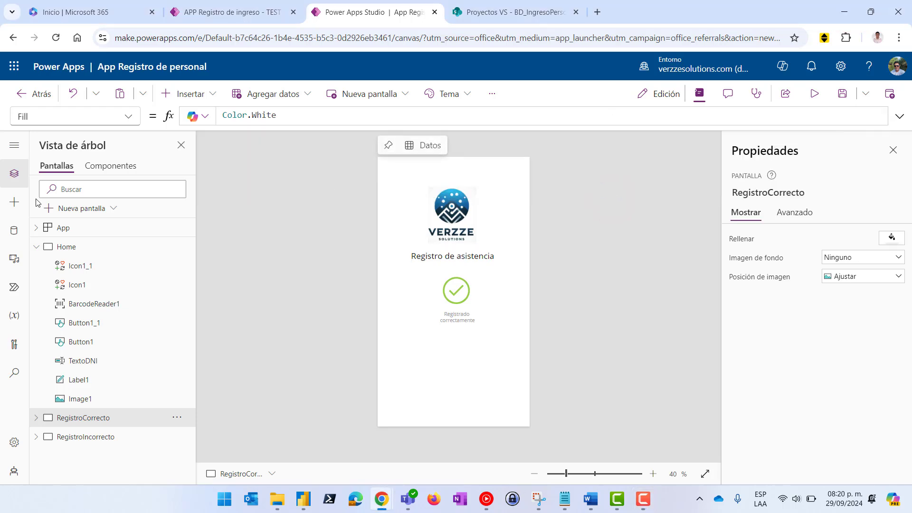
{"action": "left_click", "coordinate": [37, 418]}
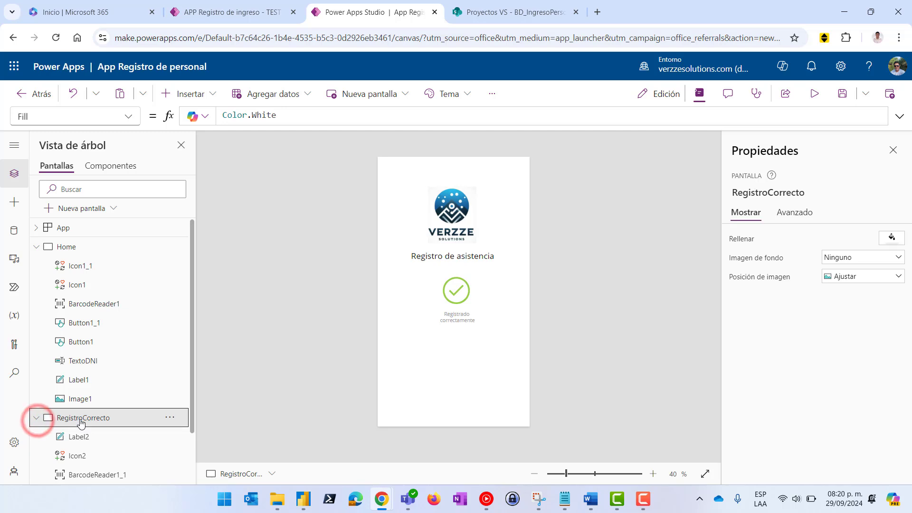
{"action": "scroll", "coordinate": [91, 412], "scroll_direction": "down", "scroll_amount": 2}
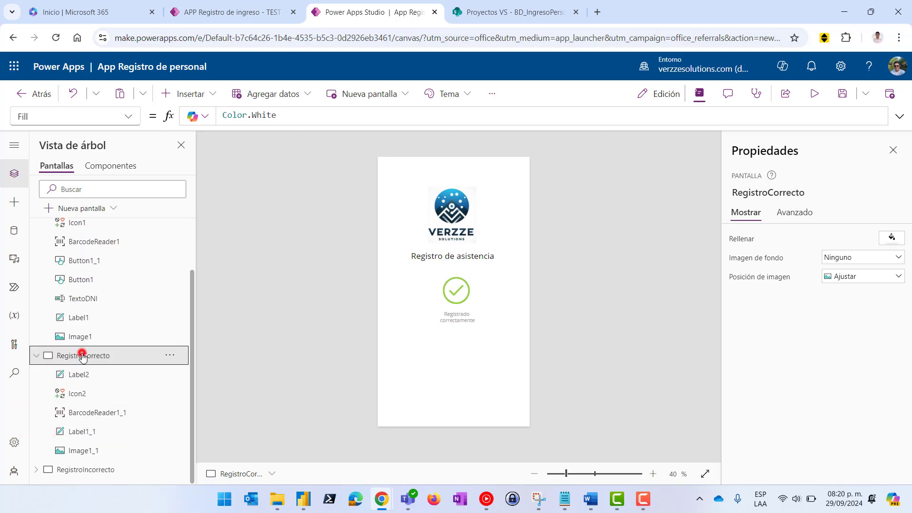
Insert a Temporizador control (Timer1) on the RegistroCorrecto screen, found by searching 'temp'
{"action": "left_click", "coordinate": [192, 93]}
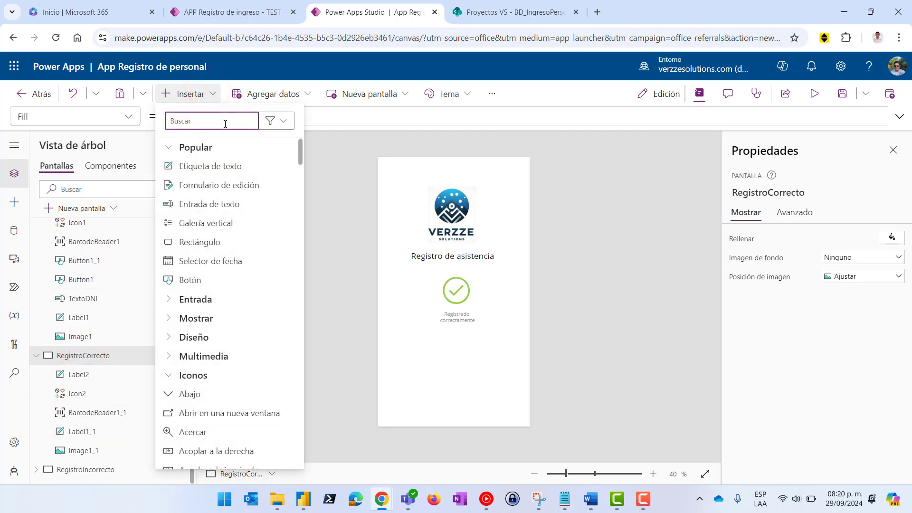
{"action": "type", "text": "time"}
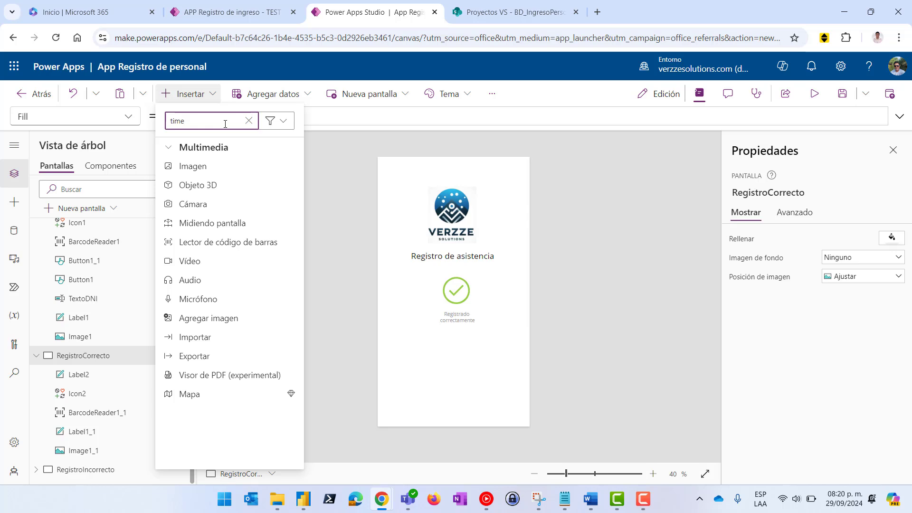
{"action": "key", "text": "BackSpace"}
{"action": "key", "text": "BackSpace"}
{"action": "key", "text": "BackSpace"}
{"action": "type", "text": "tie"}
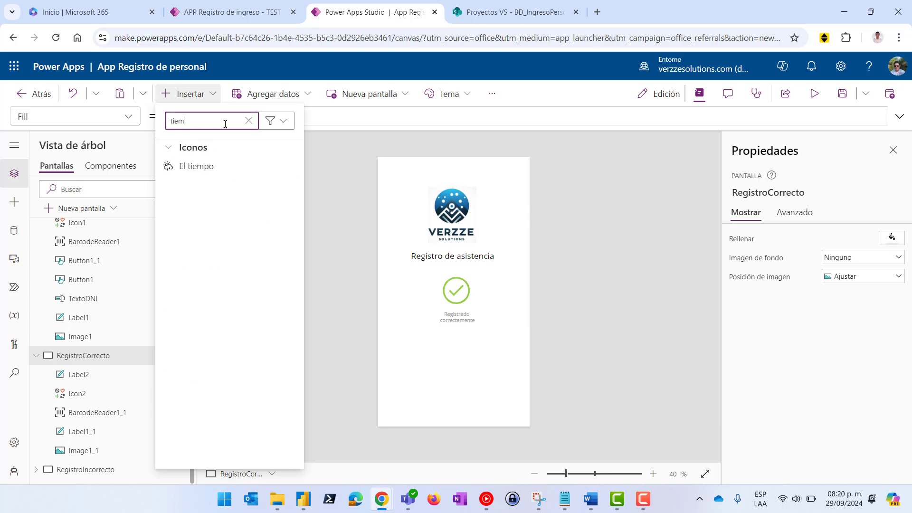
{"action": "key", "text": "BackSpace"}
{"action": "key", "text": "BackSpace"}
{"action": "key", "text": "BackSpace"}
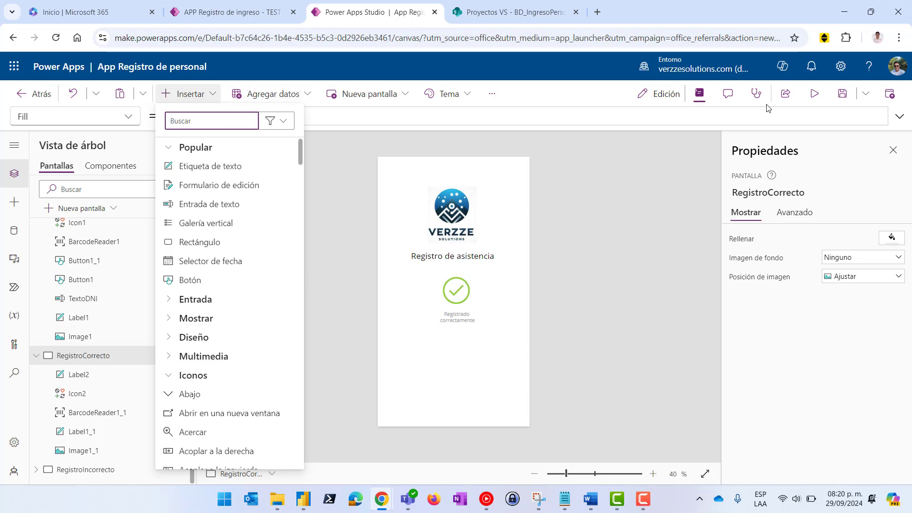
{"action": "left_click", "coordinate": [206, 124]}
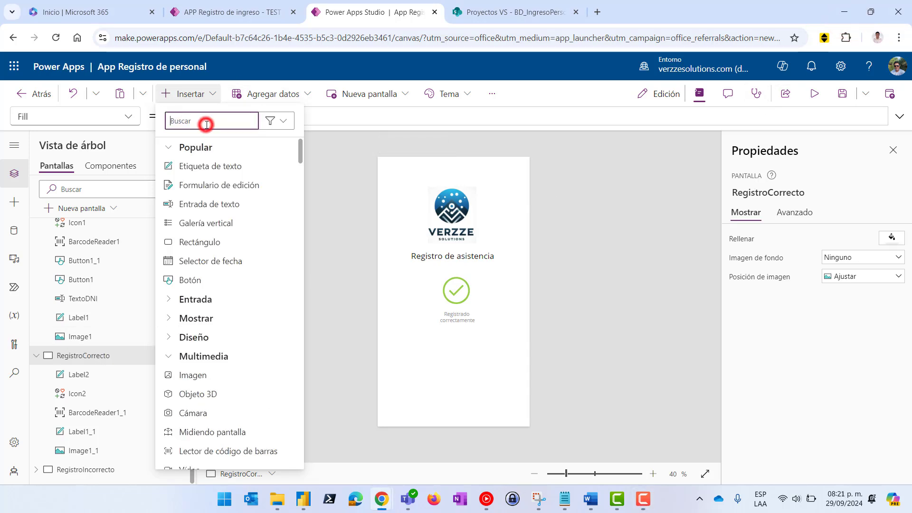
{"action": "type", "text": "temp"}
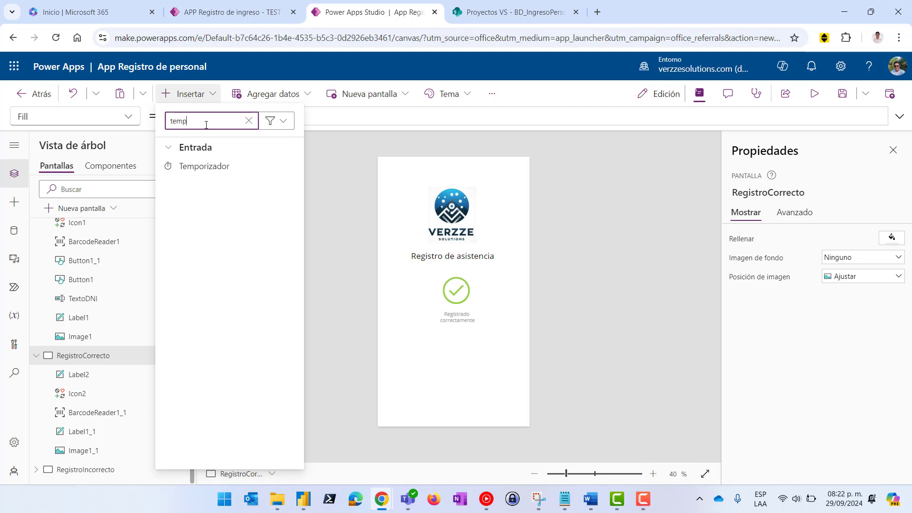
{"action": "left_click", "coordinate": [203, 166]}
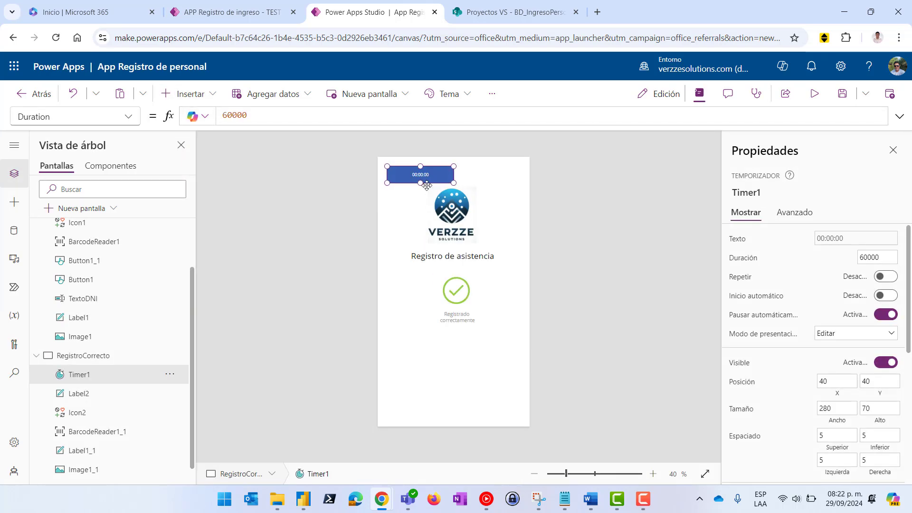
Move Timer1 to the top-left corner (0,0) and give it a transparent fill
{"action": "left_click_drag", "start_coordinate": [426, 174], "coordinate": [413, 169]}
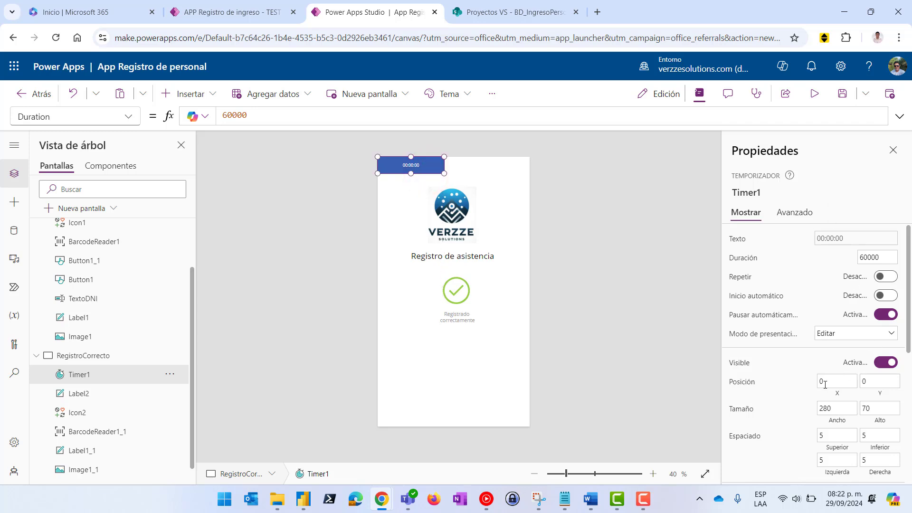
{"action": "scroll", "coordinate": [824, 384], "scroll_direction": "down", "scroll_amount": 3}
{"action": "scroll", "coordinate": [880, 404], "scroll_direction": "down", "scroll_amount": 2}
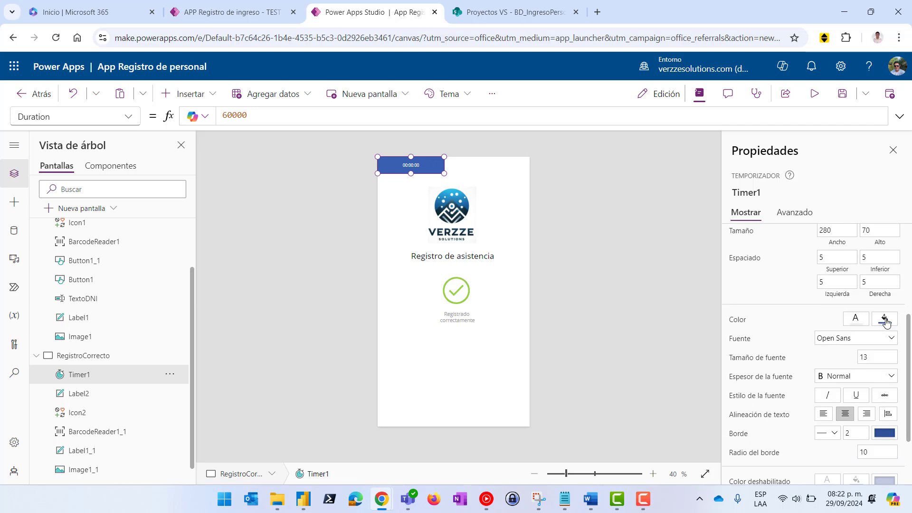
{"action": "left_click", "coordinate": [885, 317]}
{"action": "left_click", "coordinate": [726, 408]}
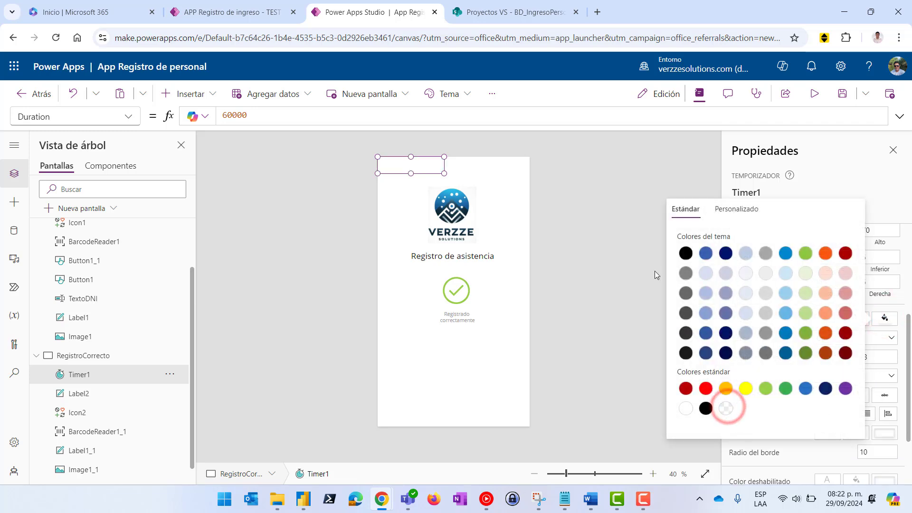
{"action": "left_click", "coordinate": [632, 198]}
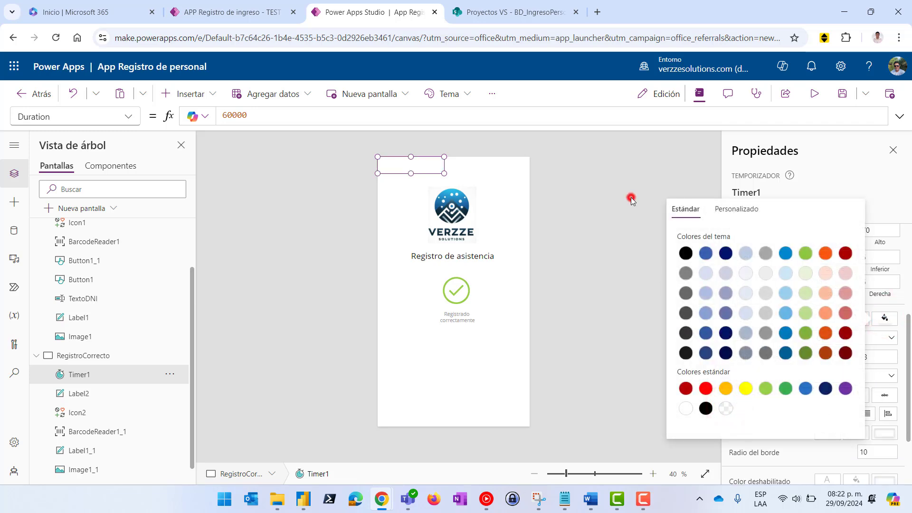
{"action": "left_click", "coordinate": [411, 164]}
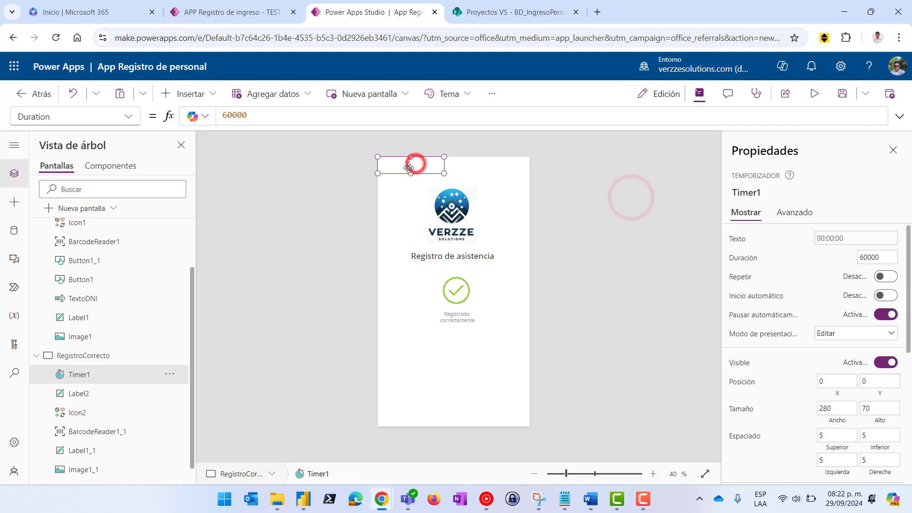
Change Timer1's Duration from 60000 to 5000
{"action": "left_click", "coordinate": [253, 113]}
{"action": "double_click", "coordinate": [225, 115]}
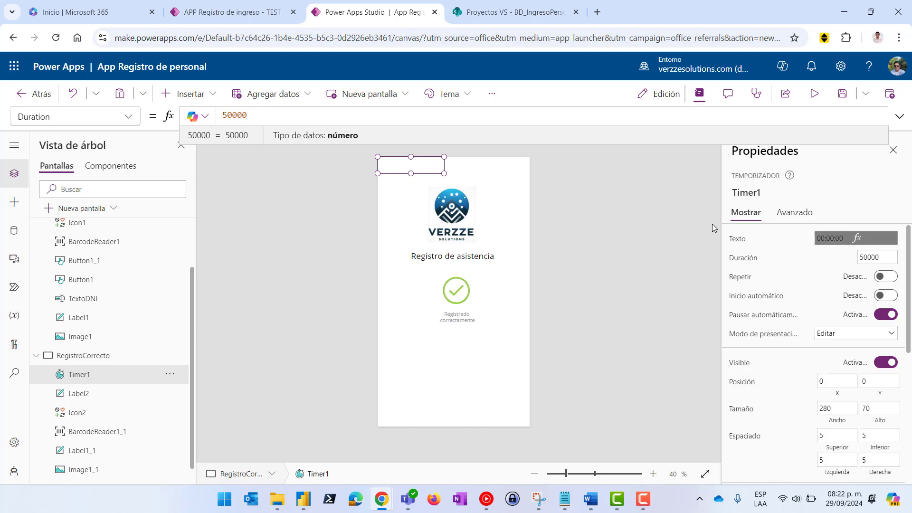
{"action": "left_click_drag", "start_coordinate": [262, 116], "coordinate": [207, 115]}
{"action": "type", "text": "500"}
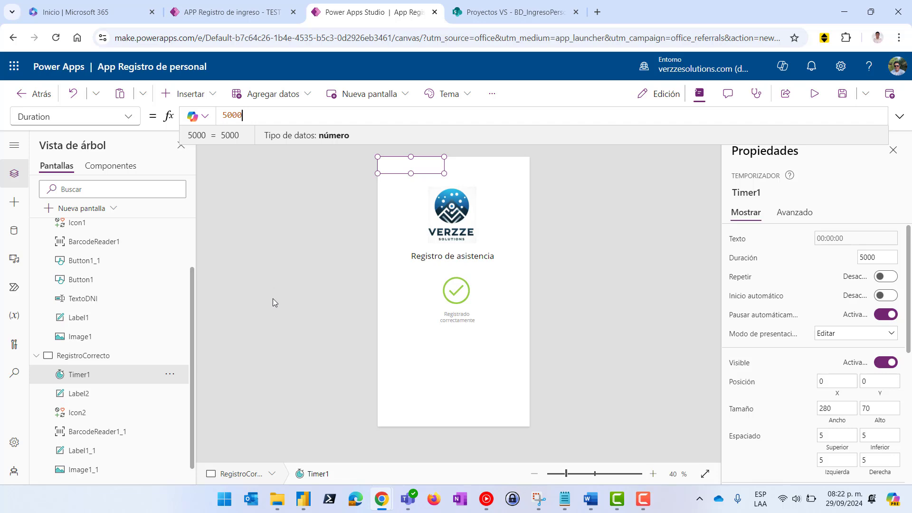
Replace Timer1's OnTimerEnd value false with the start of Navigate(Home
{"action": "left_click", "coordinate": [126, 117]}
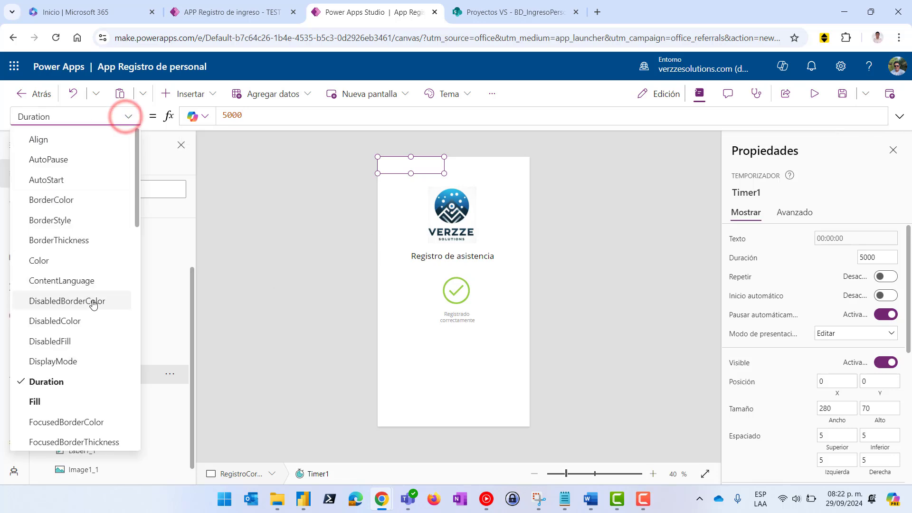
{"action": "scroll", "coordinate": [92, 304], "scroll_direction": "down", "scroll_amount": 2}
{"action": "scroll", "coordinate": [90, 323], "scroll_direction": "down", "scroll_amount": 6}
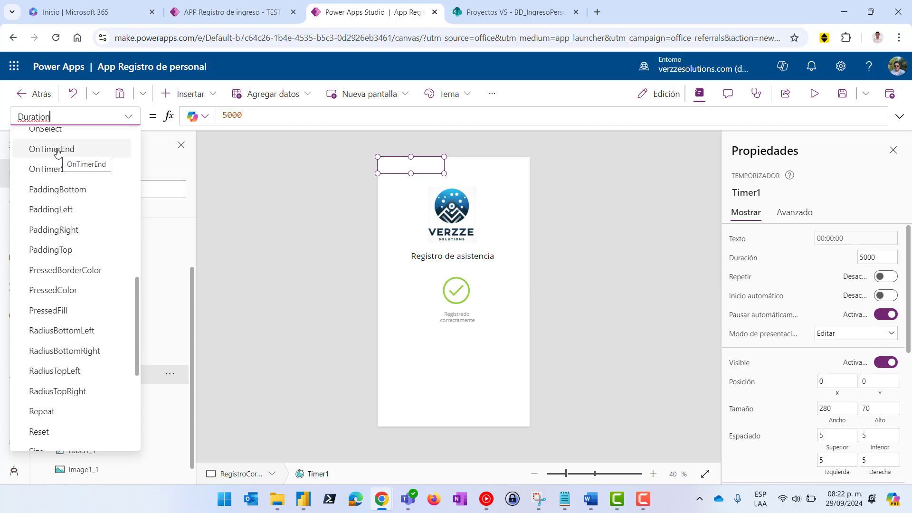
{"action": "left_click", "coordinate": [65, 149]}
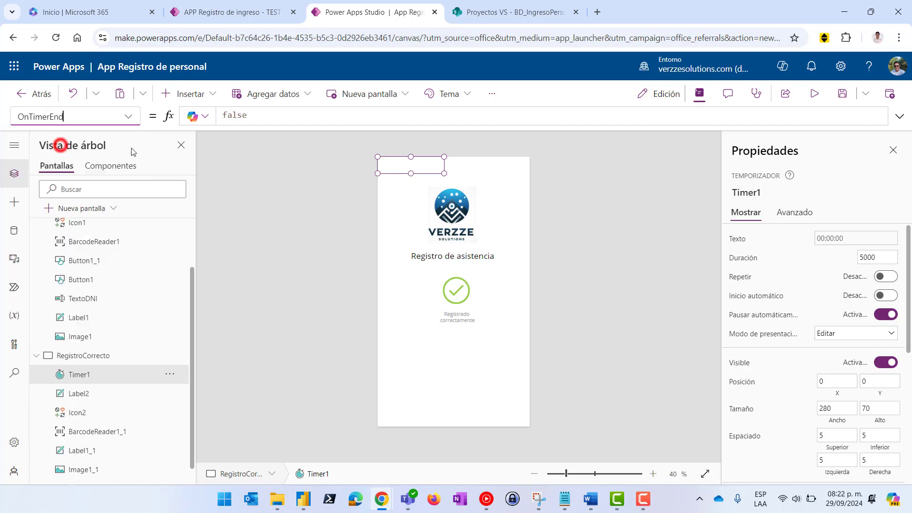
{"action": "left_click", "coordinate": [273, 116]}
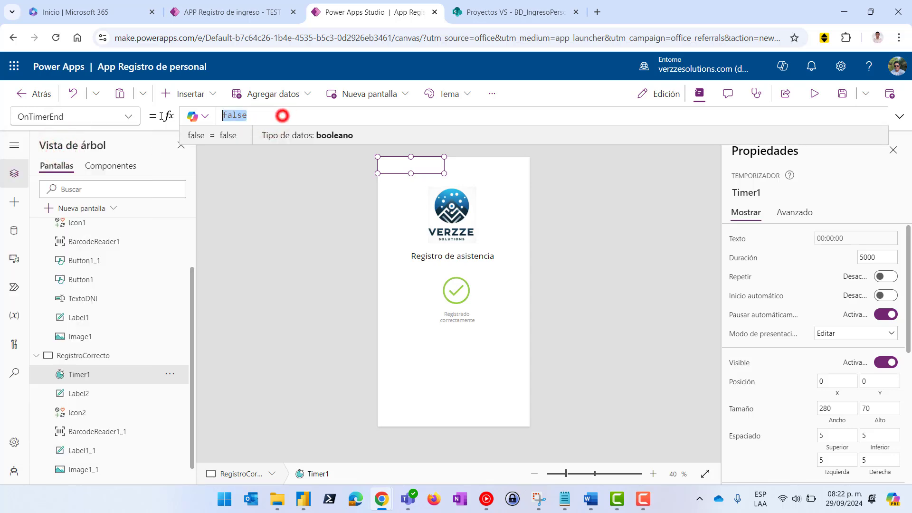
{"action": "left_click_drag", "start_coordinate": [275, 116], "coordinate": [162, 119]}
{"action": "type", "text": "Naviga"}
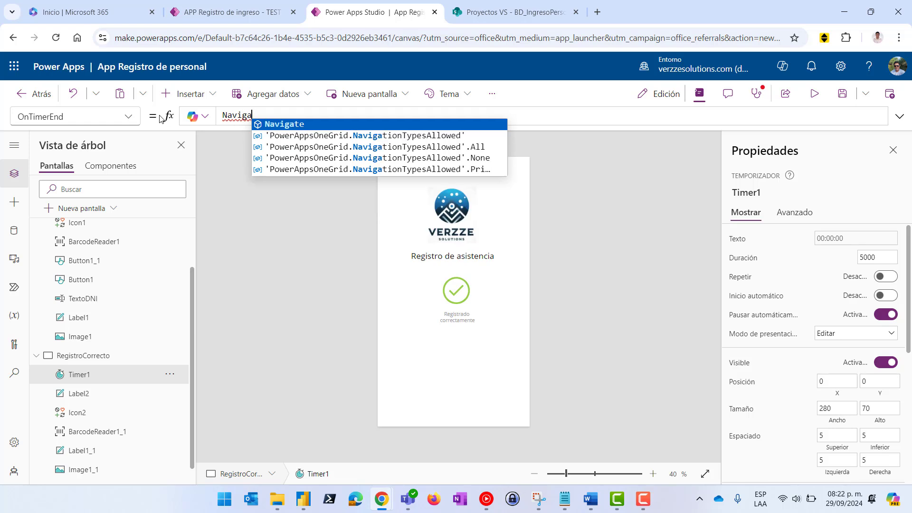
{"action": "left_click", "coordinate": [276, 124]}
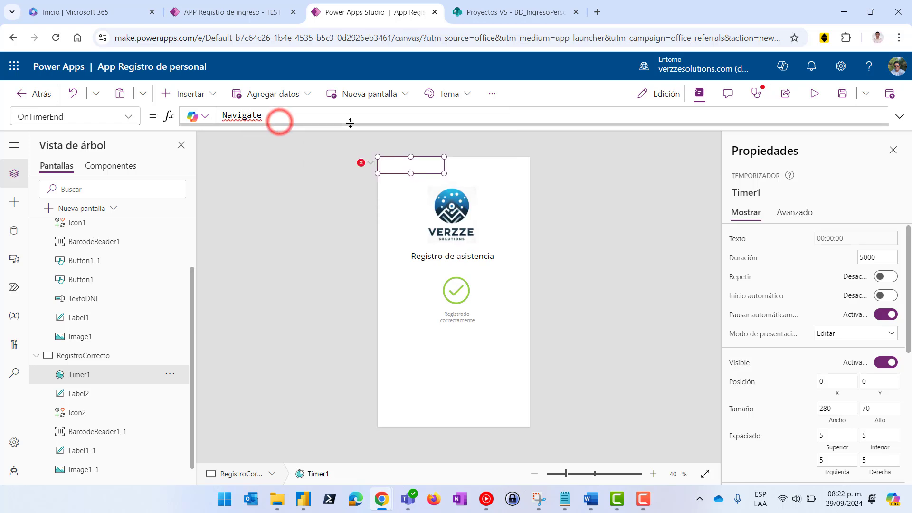
{"action": "type", "text": "("}
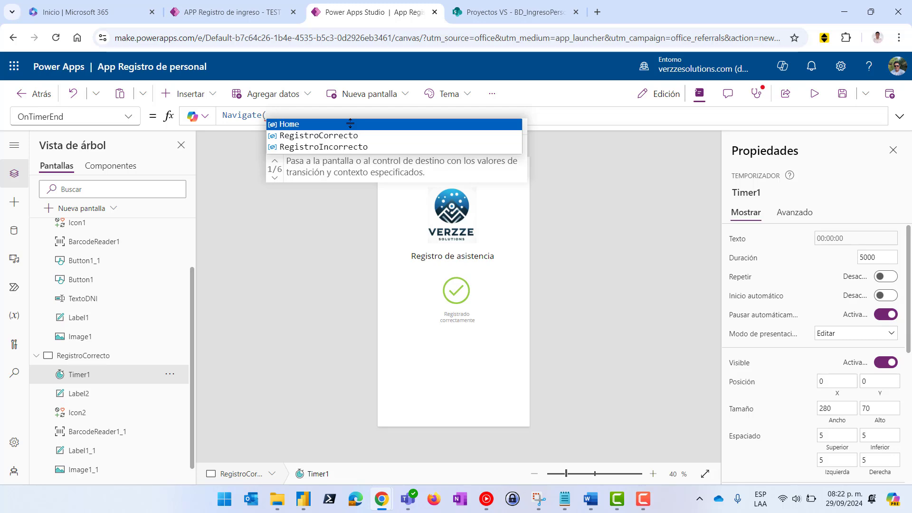
{"action": "left_click", "coordinate": [335, 125]}
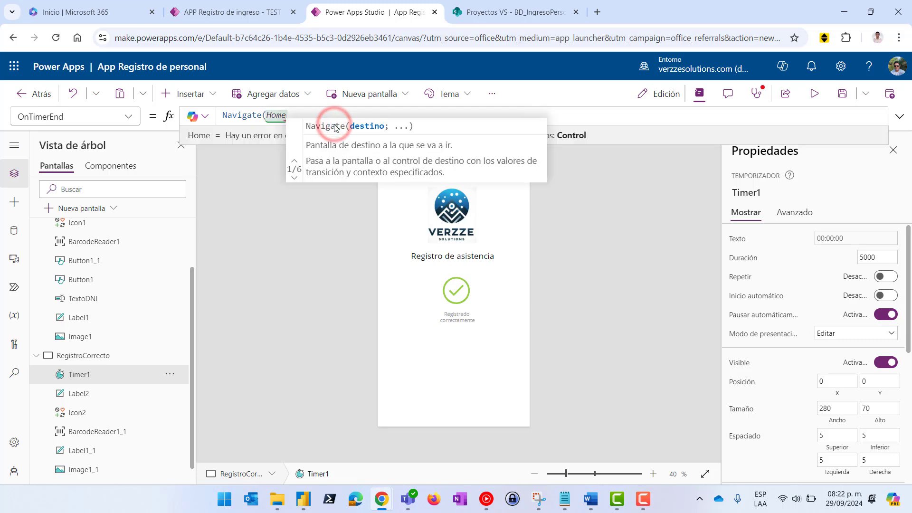
Complete OnTimerEnd as Navigate(Home;ScreenTransition.Fade)
{"action": "type", "text": "M"}
{"action": "key", "text": "BackSpace"}
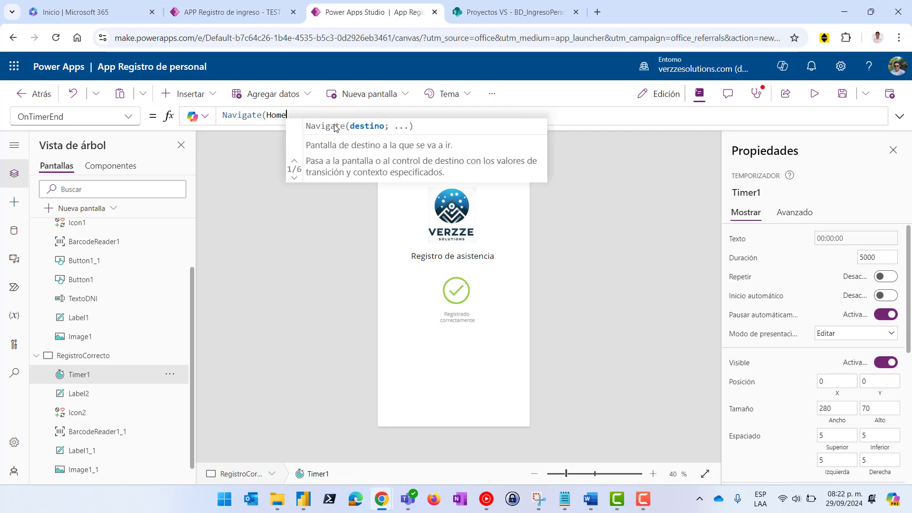
{"action": "type", "text": ";trans"}
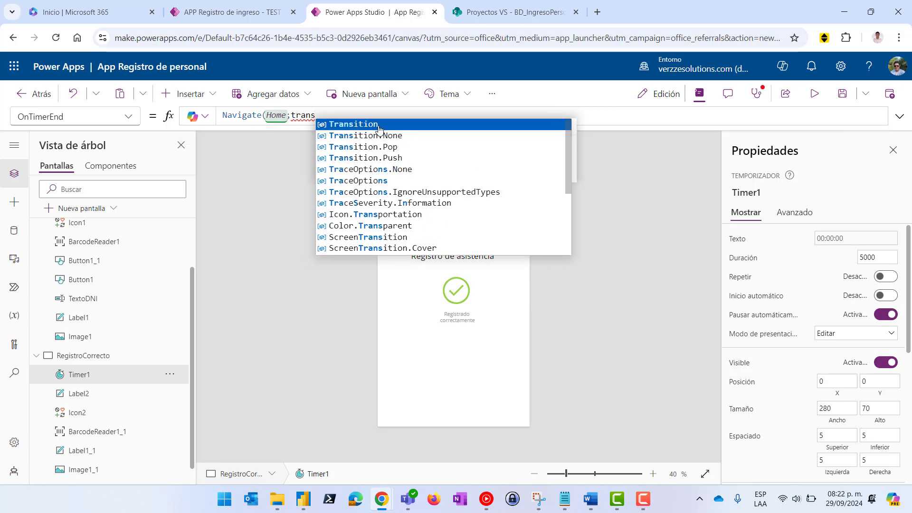
{"action": "left_click", "coordinate": [380, 125]}
{"action": "type", "text": "."}
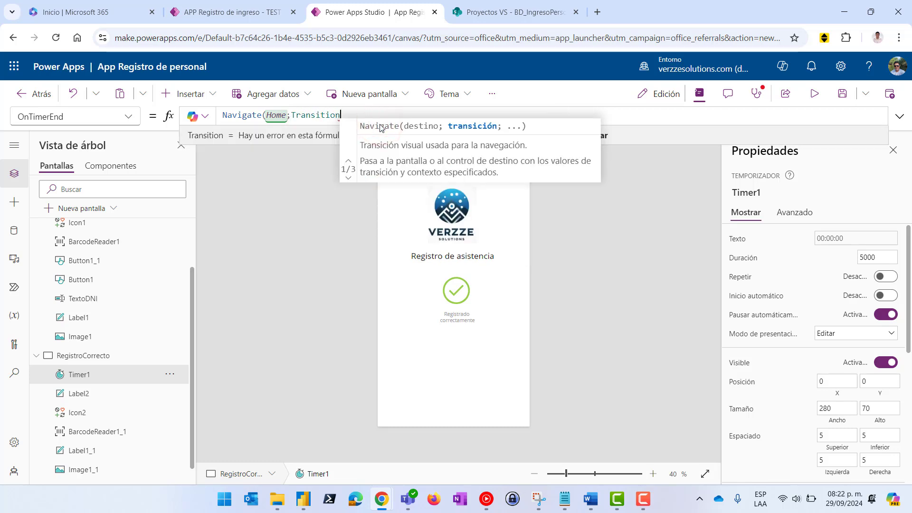
{"action": "type", "text": "Fad"}
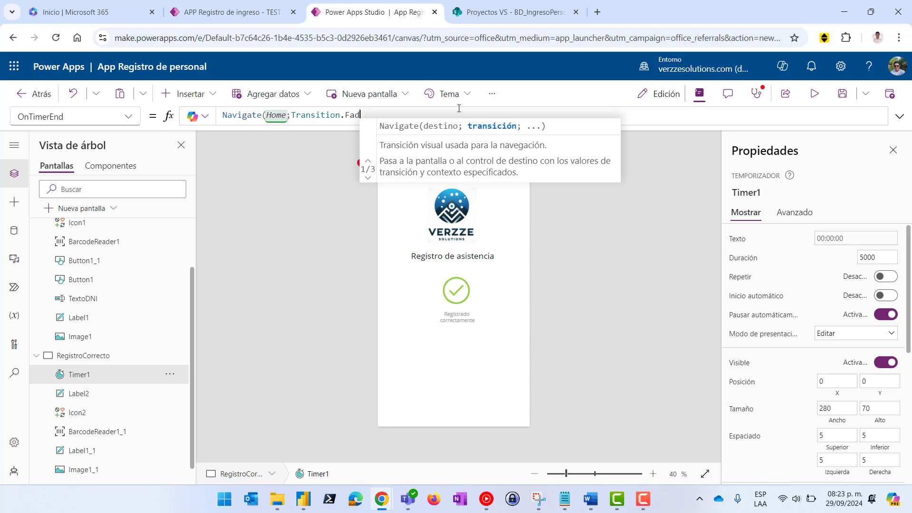
{"action": "type", "text": "e"}
{"action": "key", "text": "BackSpace"}
{"action": "key", "text": "BackSpace"}
{"action": "key", "text": "BackSpace"}
{"action": "key", "text": "BackSpace"}
{"action": "key", "text": "BackSpace"}
{"action": "key", "text": "BackSpace"}
{"action": "key", "text": "BackSpace"}
{"action": "key", "text": "BackSpace"}
{"action": "key", "text": "BackSpace"}
{"action": "key", "text": "BackSpace"}
{"action": "key", "text": "BackSpace"}
{"action": "key", "text": "BackSpace"}
{"action": "key", "text": "BackSpace"}
{"action": "key", "text": "BackSpace"}
{"action": "key", "text": "BackSpace"}
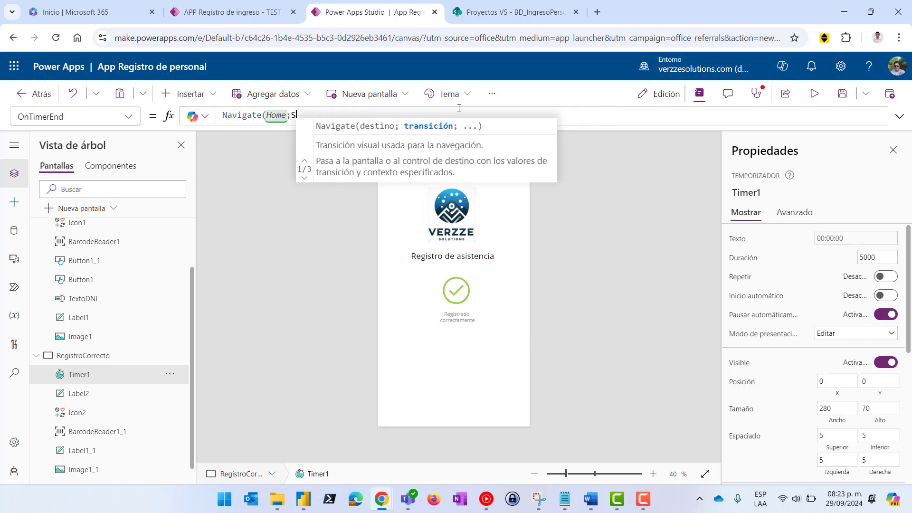
{"action": "type", "text": "Screentr"}
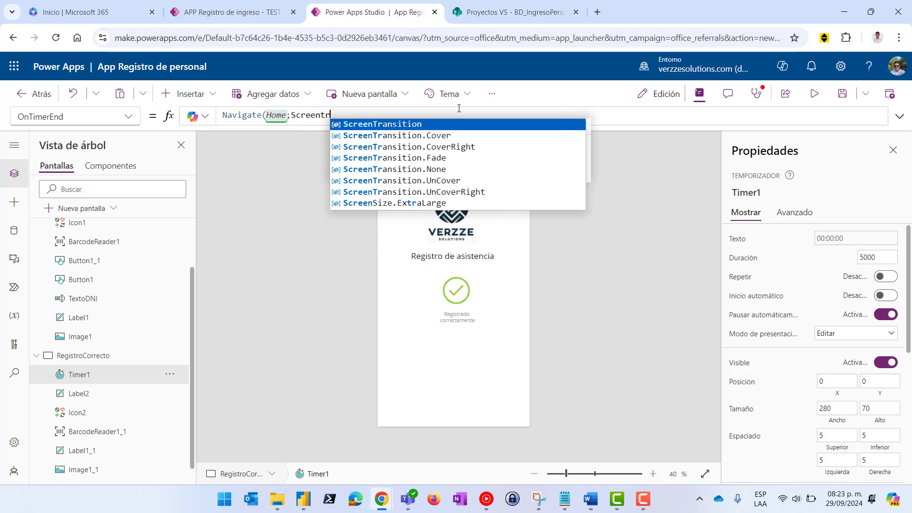
{"action": "left_click", "coordinate": [424, 158]}
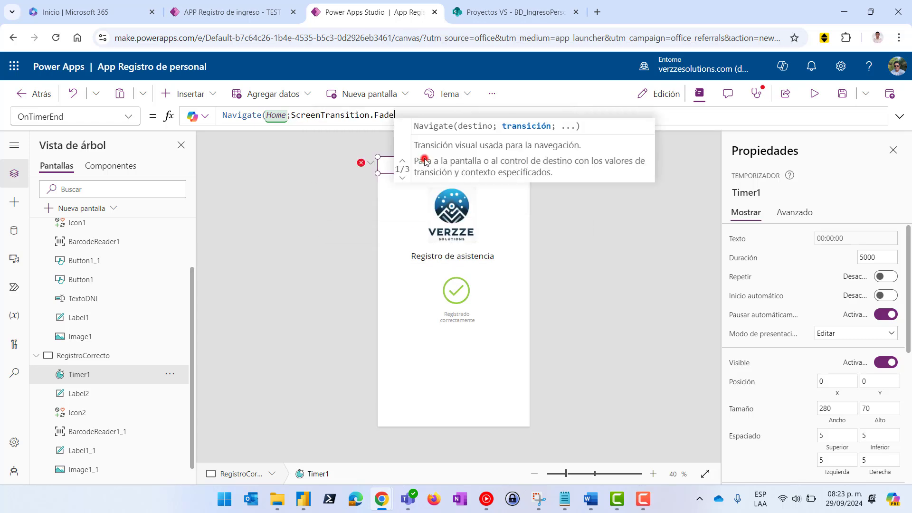
{"action": "type", "text": ")"}
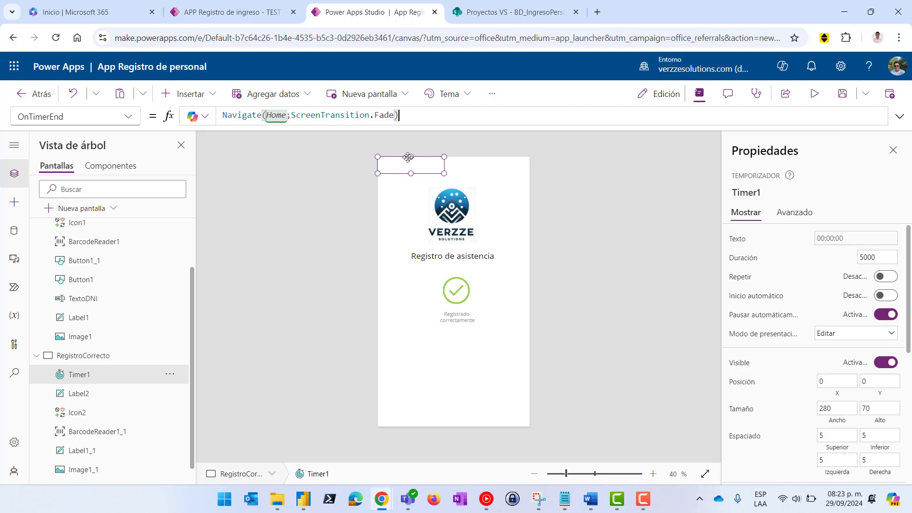
After a quick preview test, change Timer1's AutoStart from false to true
{"action": "left_click", "coordinate": [814, 95]}
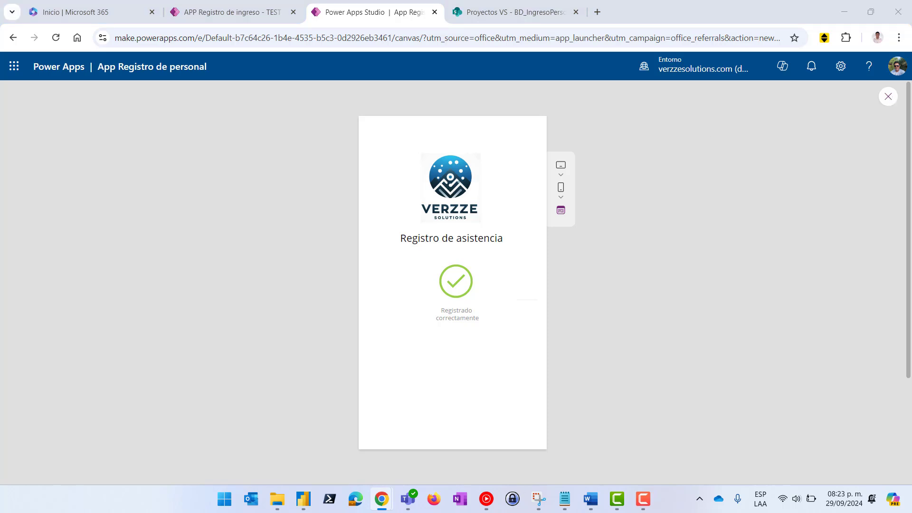
{"action": "left_click", "coordinate": [887, 97]}
{"action": "left_click", "coordinate": [412, 174]}
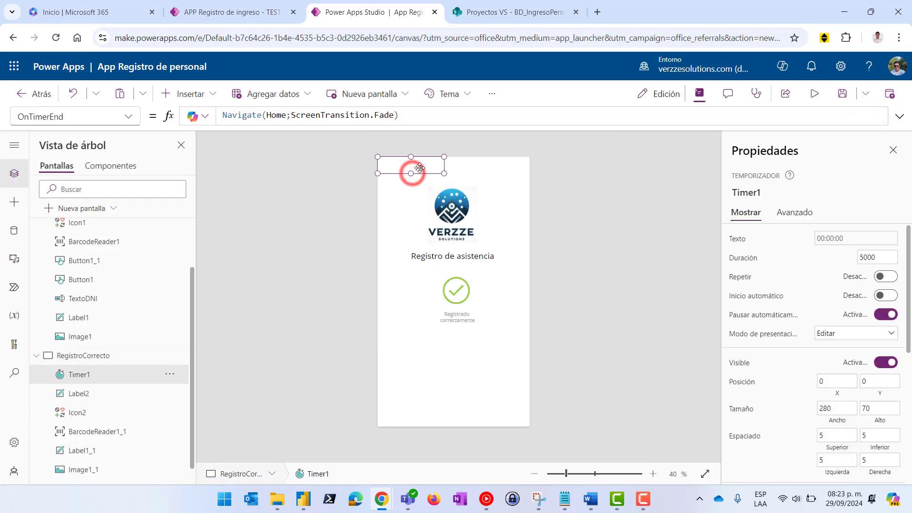
{"action": "left_click", "coordinate": [126, 118]}
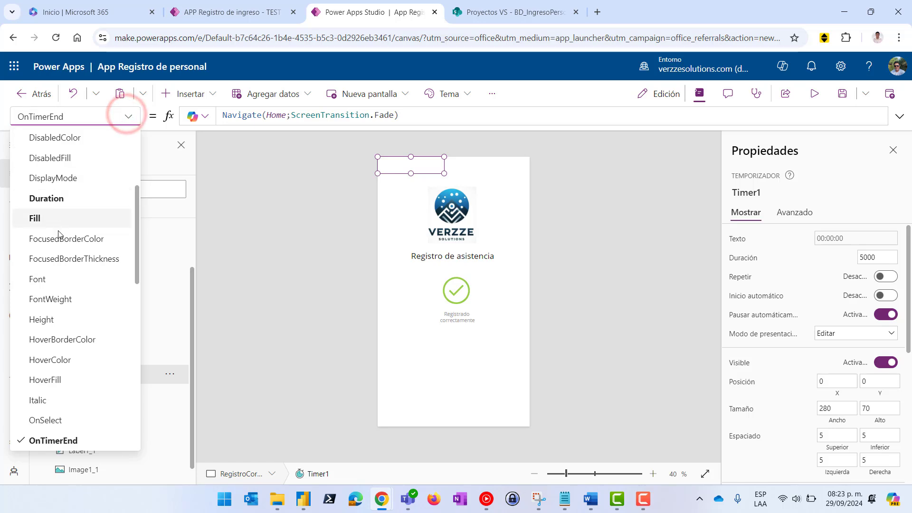
{"action": "scroll", "coordinate": [55, 261], "scroll_direction": "up", "scroll_amount": 5}
{"action": "left_click", "coordinate": [44, 181]}
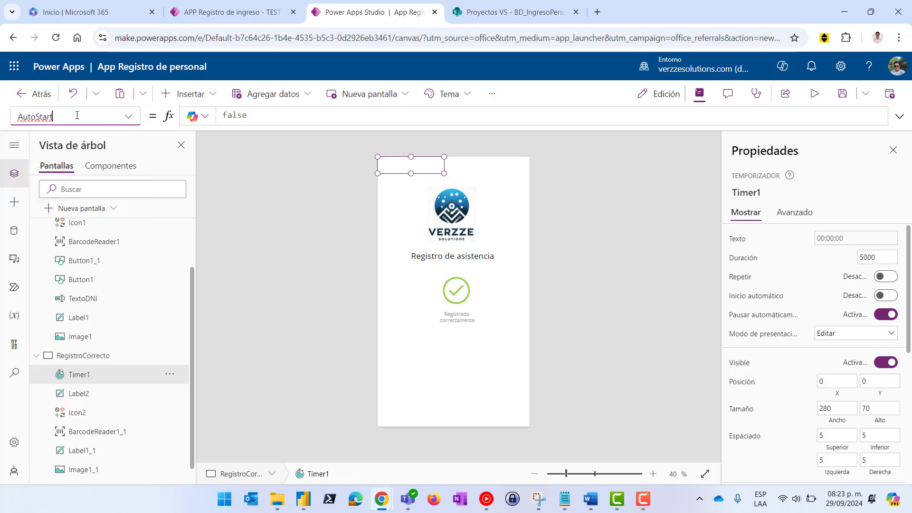
{"action": "left_click", "coordinate": [279, 116]}
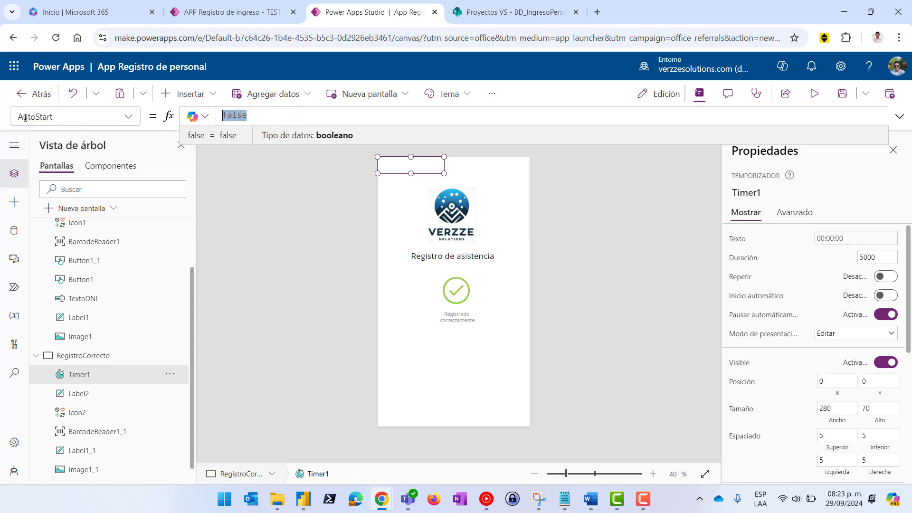
{"action": "type", "text": "true"}
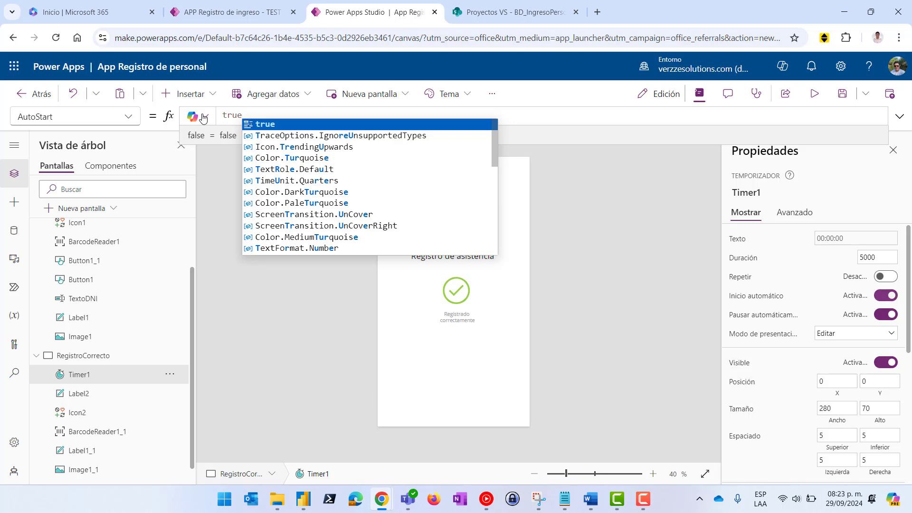
{"action": "left_click", "coordinate": [259, 124]}
Test the app in preview, then collapse the tree view and reselect Timer1 on RegistroCorrecto
{"action": "left_click", "coordinate": [680, 183]}
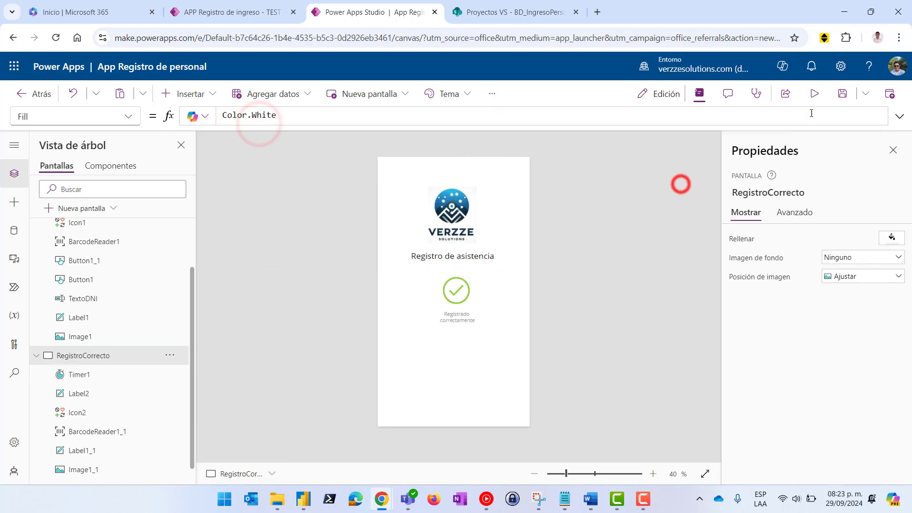
{"action": "left_click", "coordinate": [815, 95]}
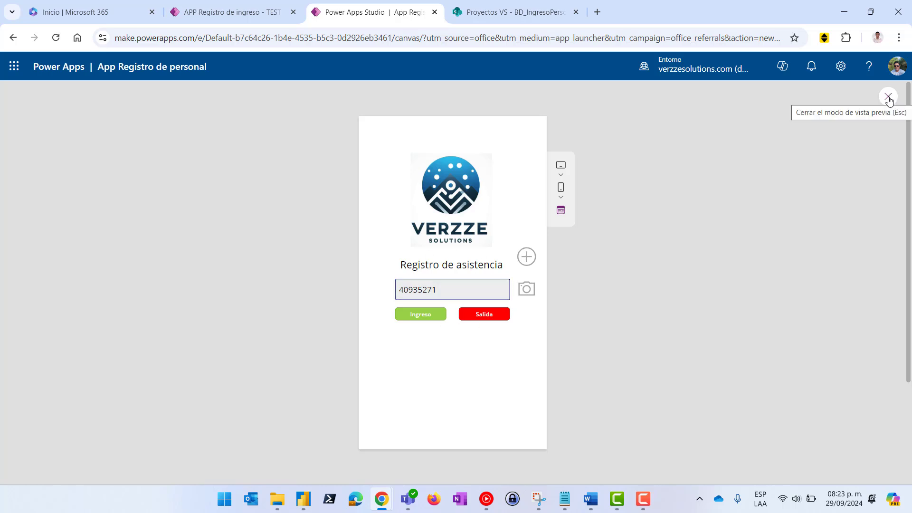
{"action": "left_click", "coordinate": [888, 97]}
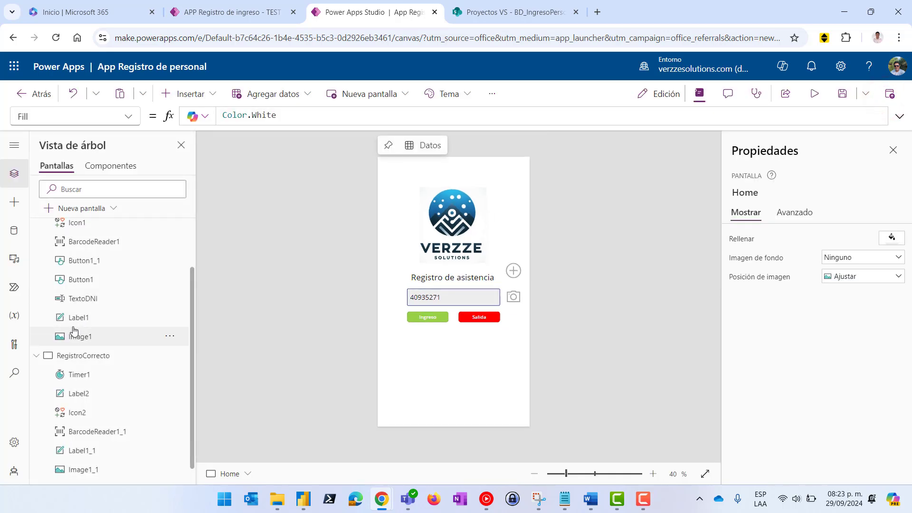
{"action": "left_click", "coordinate": [37, 355]}
{"action": "left_click", "coordinate": [36, 246]}
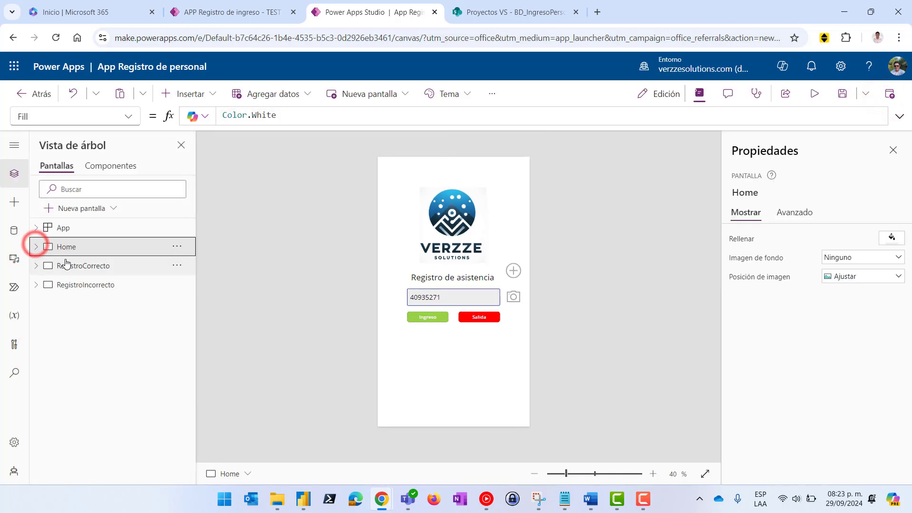
{"action": "left_click", "coordinate": [67, 265]}
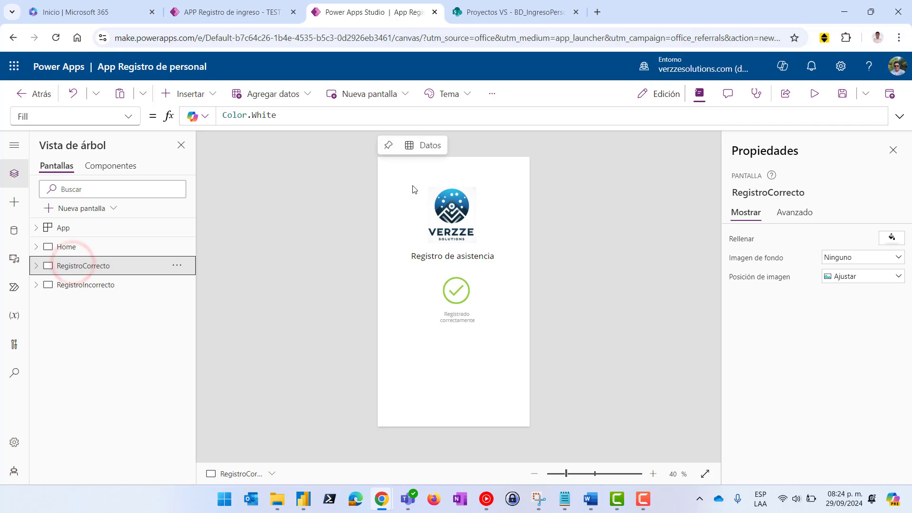
{"action": "left_click", "coordinate": [410, 166]}
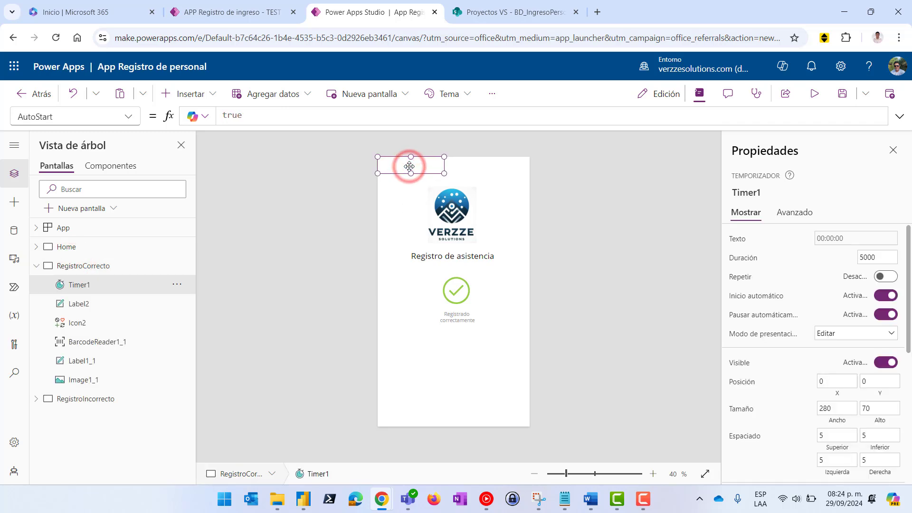
Check Timer1_1 (5000, auto-start) on RegistroIncorrecto and preview again to confirm it returns Home
{"action": "left_click", "coordinate": [91, 399]}
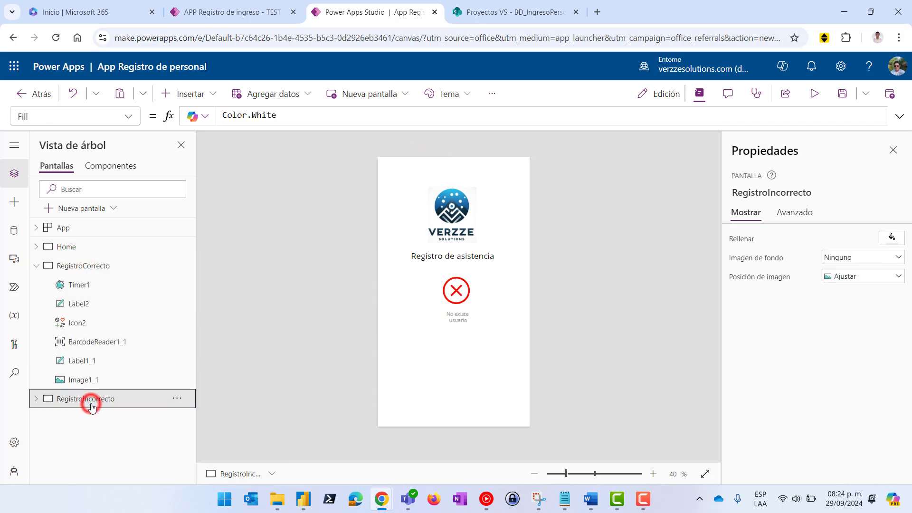
{"action": "left_click", "coordinate": [409, 172]}
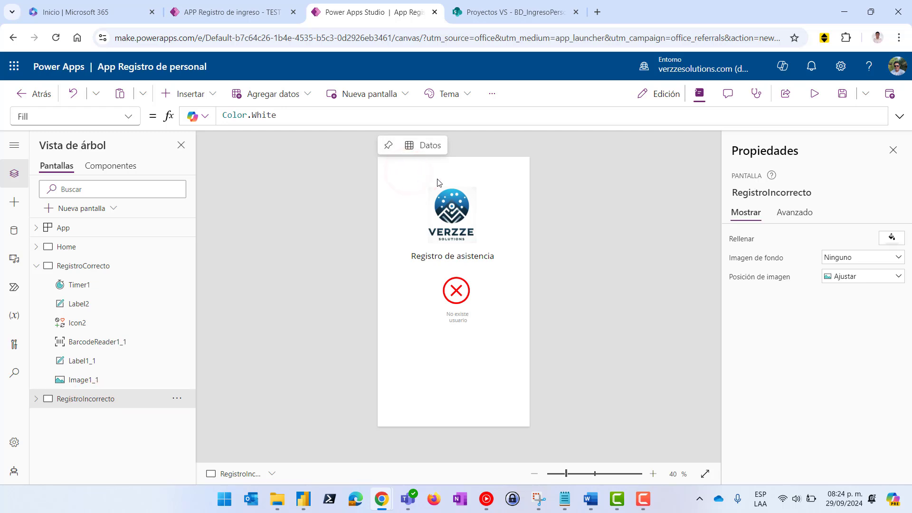
{"action": "left_click", "coordinate": [415, 168]}
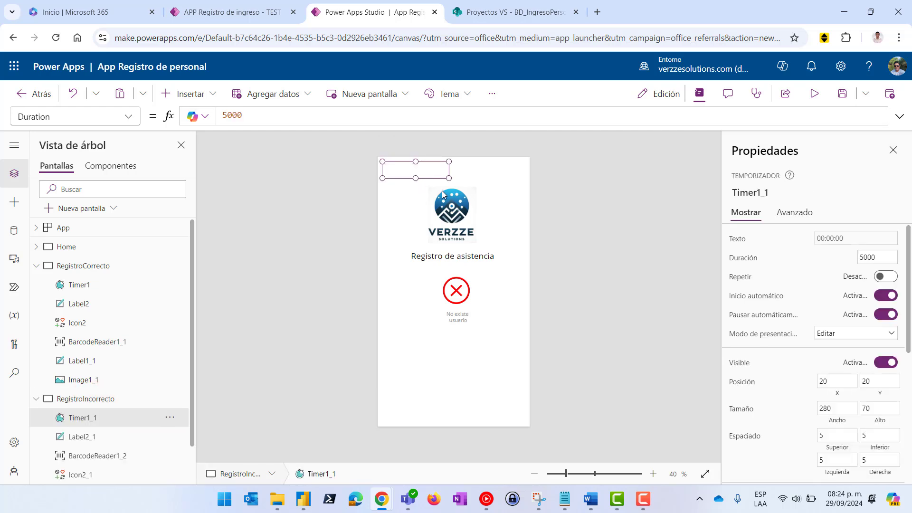
{"action": "left_click", "coordinate": [816, 93]}
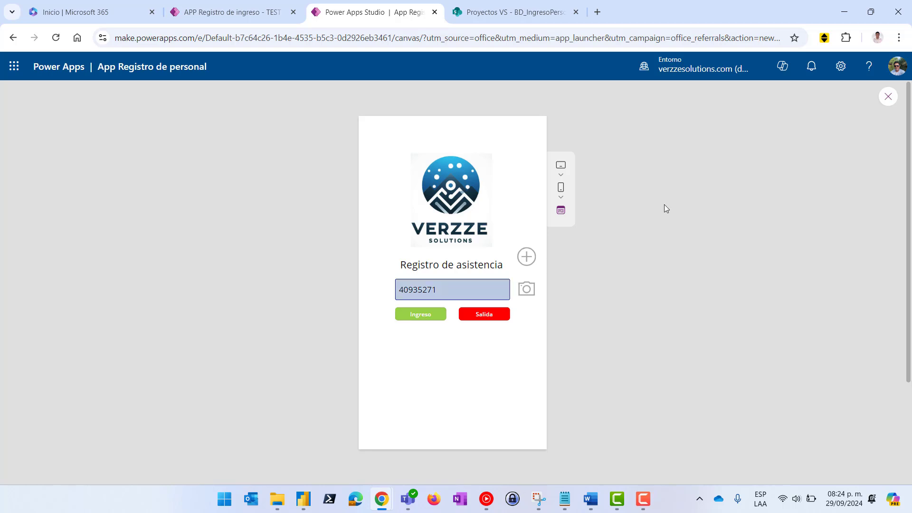
{"action": "left_click", "coordinate": [887, 98]}
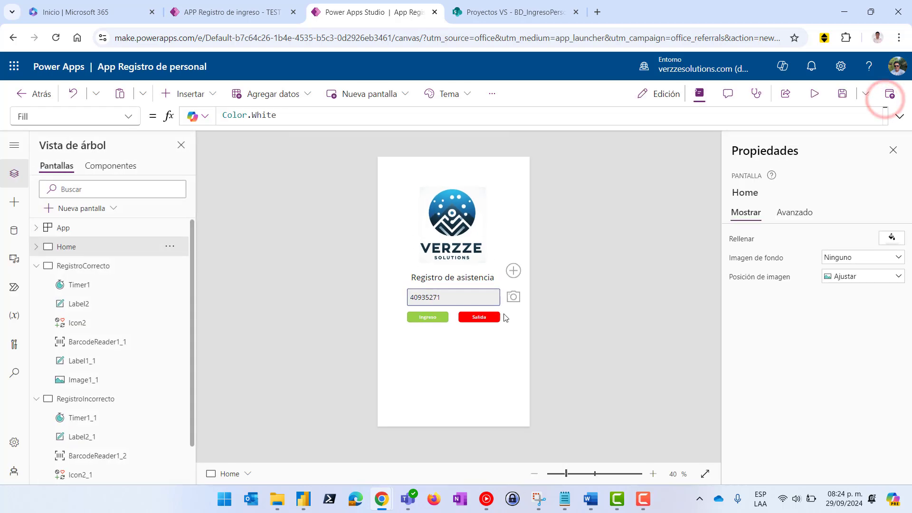
Enlarge the formula bar, select the Ingreso button's entire OnSelect formula, then select the Salida button
{"action": "left_click", "coordinate": [481, 317]}
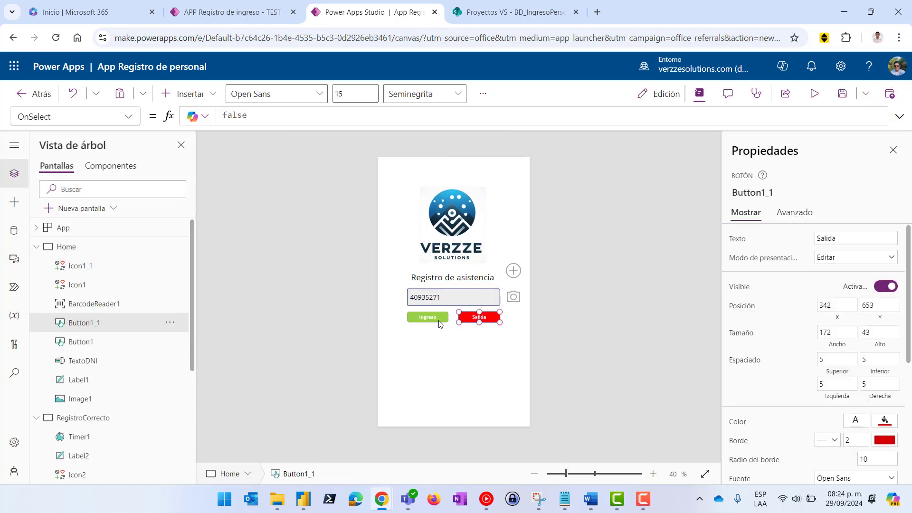
{"action": "left_click", "coordinate": [428, 320]}
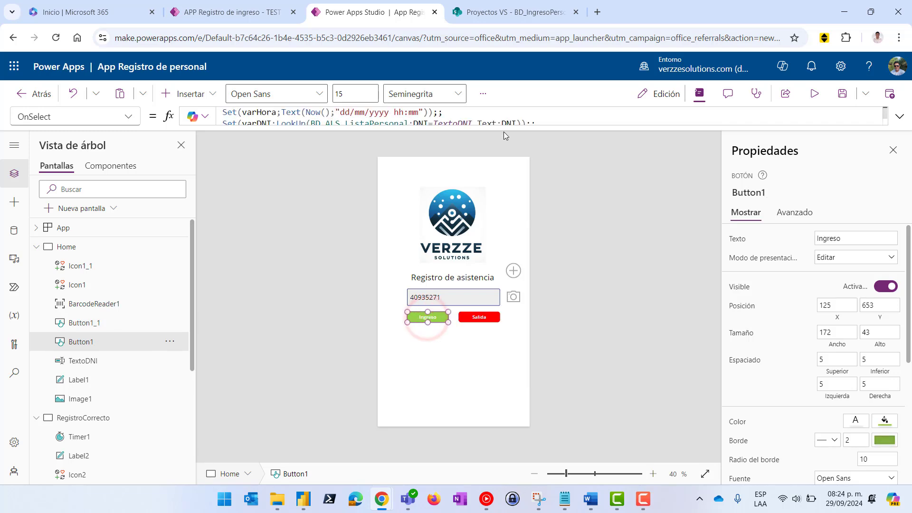
{"action": "left_click_drag", "start_coordinate": [495, 124], "coordinate": [495, 233]}
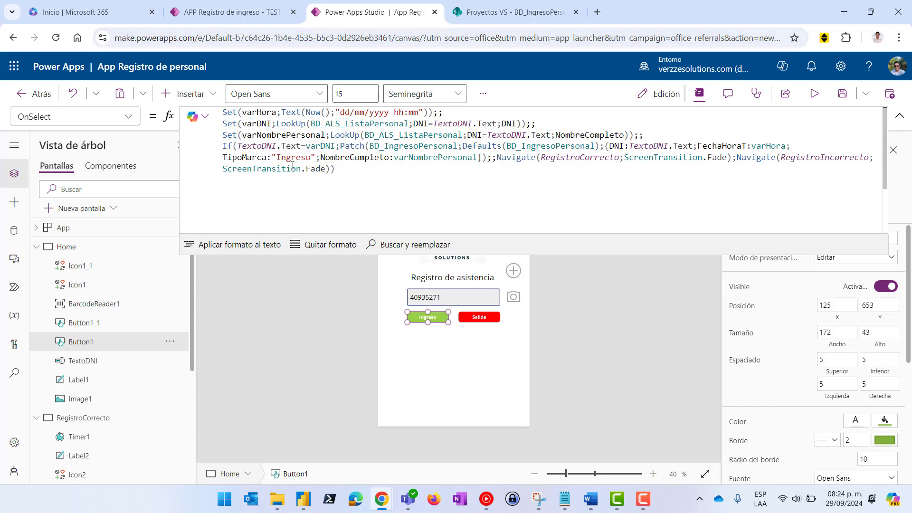
{"action": "left_click", "coordinate": [505, 12]}
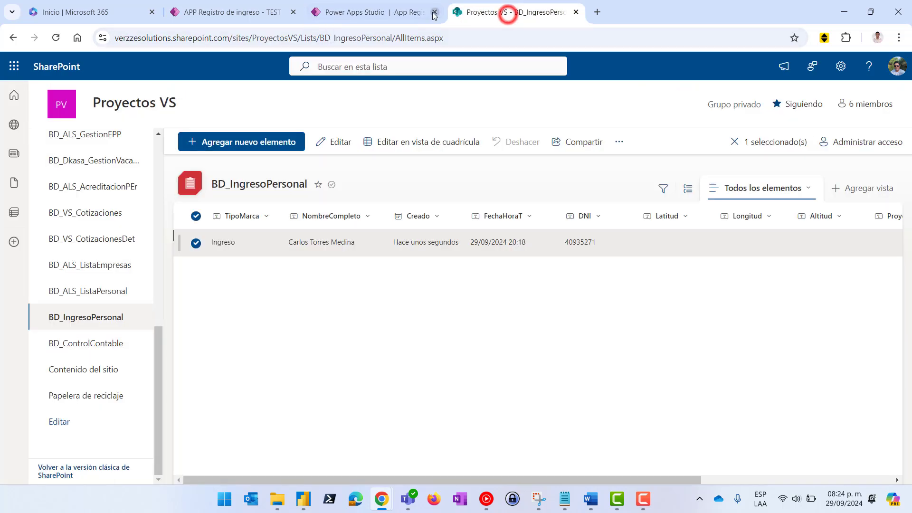
{"action": "left_click", "coordinate": [387, 12]}
{"action": "left_click_drag", "start_coordinate": [333, 174], "coordinate": [216, 119]}
{"action": "key", "text": "ctrl+c"}
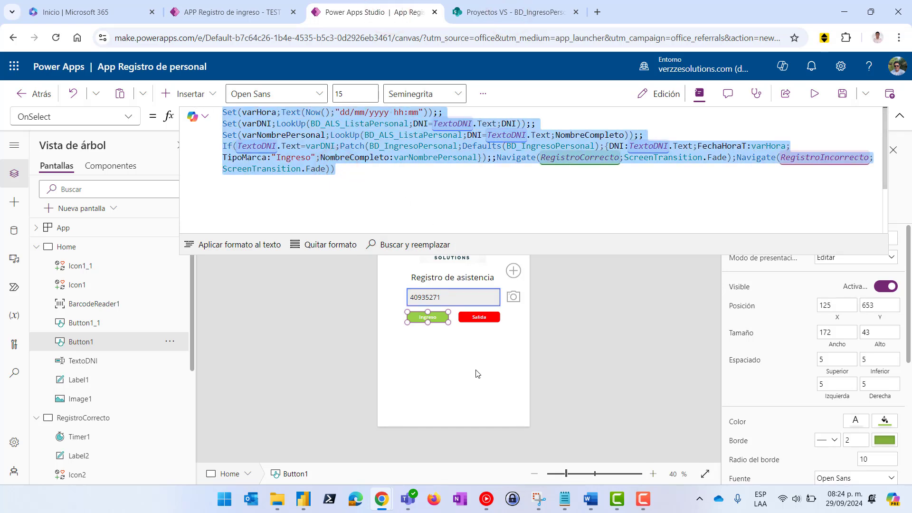
{"action": "left_click", "coordinate": [475, 317]}
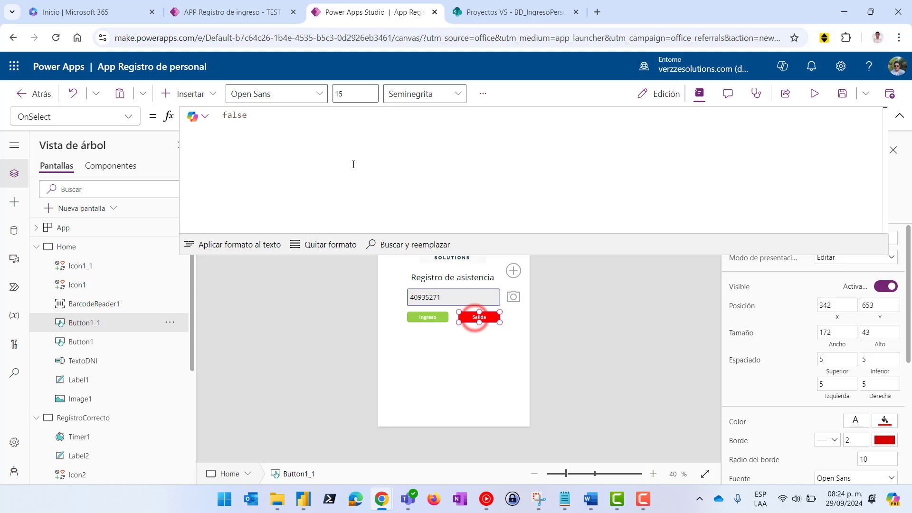
Replace the Salida button's OnSelect false with the pasted Ingreso formula, changing TipoMarca to "Salida"
{"action": "left_click", "coordinate": [295, 122]}
{"action": "key", "text": "ctrl+a"}
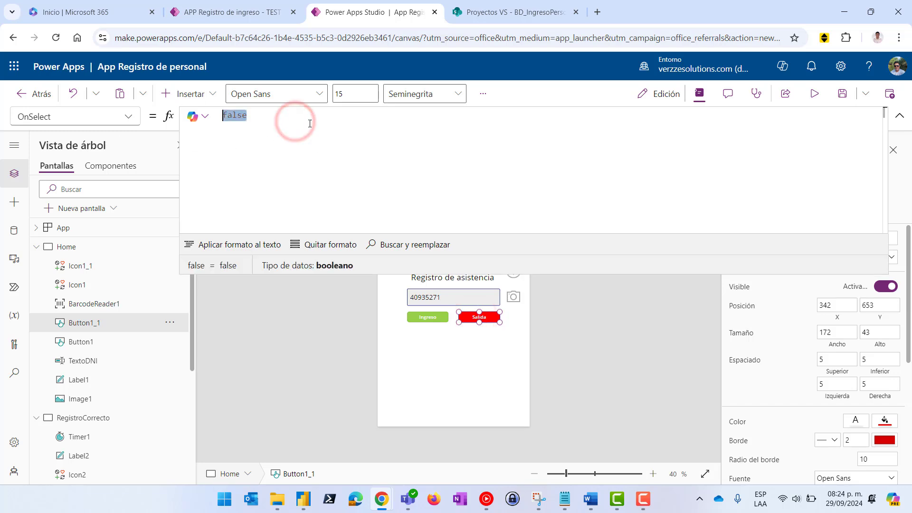
{"action": "key", "text": "ctrl+v"}
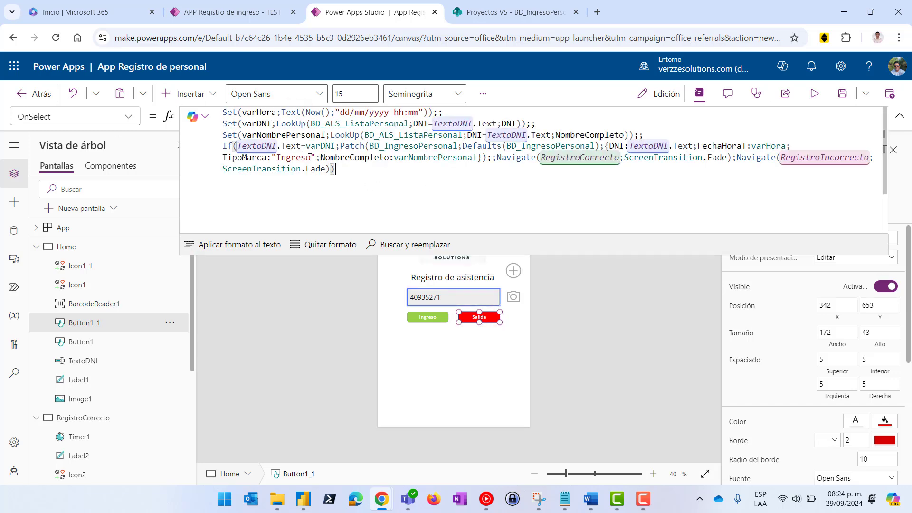
{"action": "left_click", "coordinate": [309, 157]}
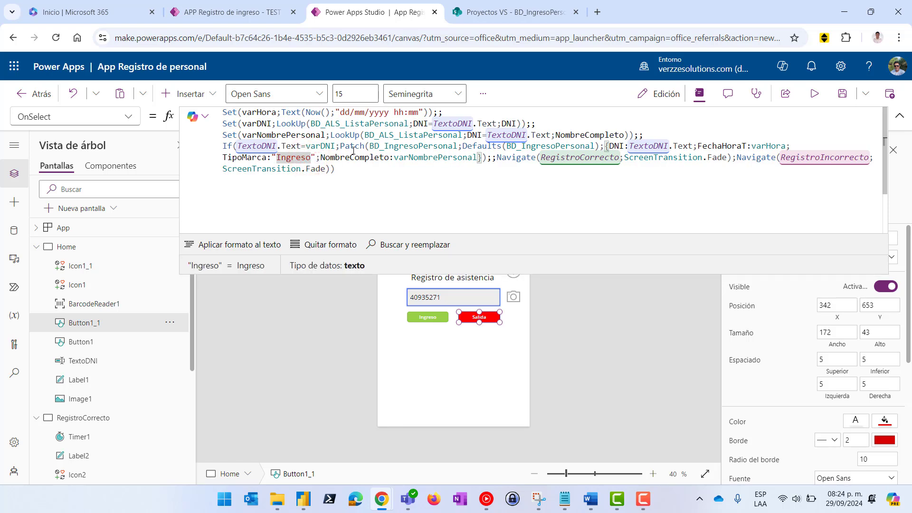
{"action": "key", "text": "BackSpace"}
{"action": "key", "text": "BackSpace"}
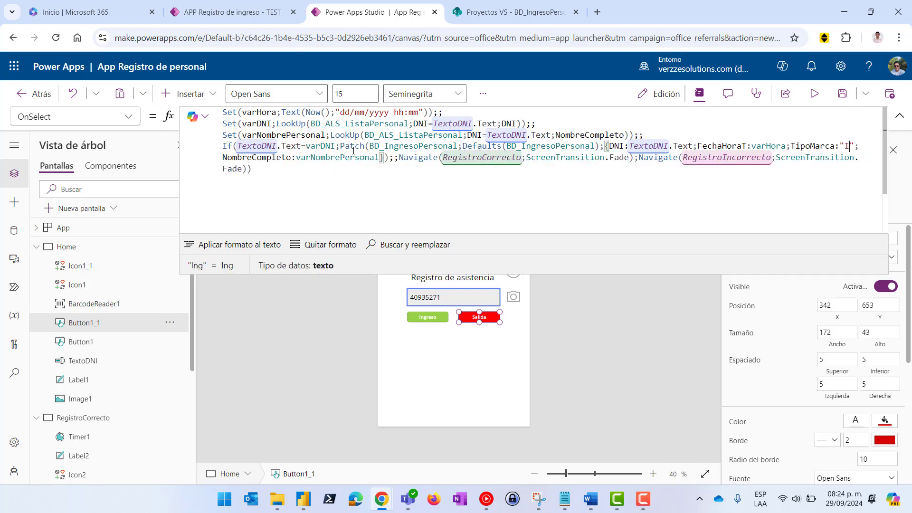
{"action": "type", "text": "Salida"}
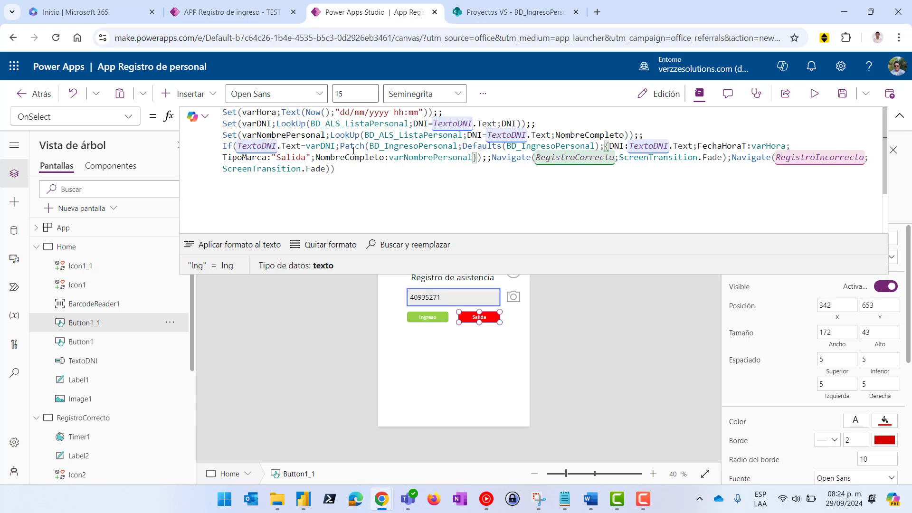
{"action": "left_click", "coordinate": [369, 172]}
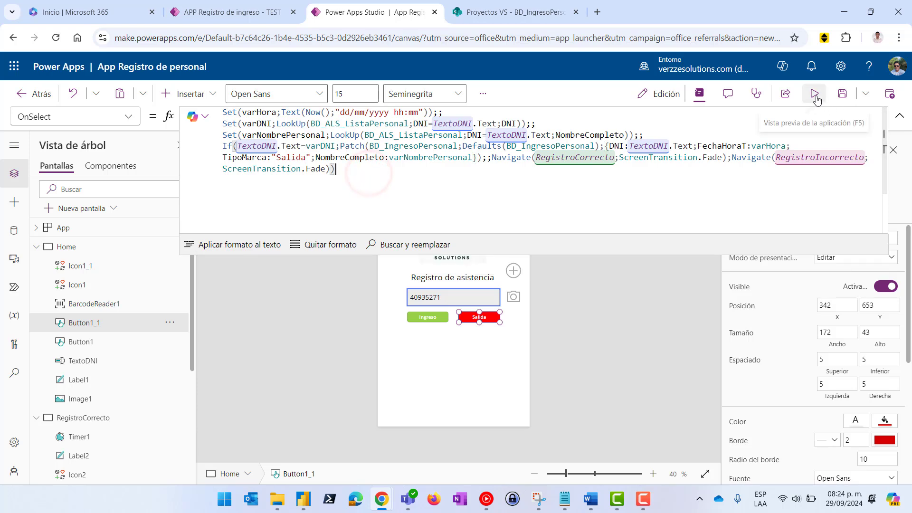
Run the attendance app in preview with the staff DNI left in the entry box
{"action": "left_click", "coordinate": [815, 97]}
{"action": "left_click_drag", "start_coordinate": [461, 287], "coordinate": [387, 291]}
{"action": "left_click", "coordinate": [447, 289]}
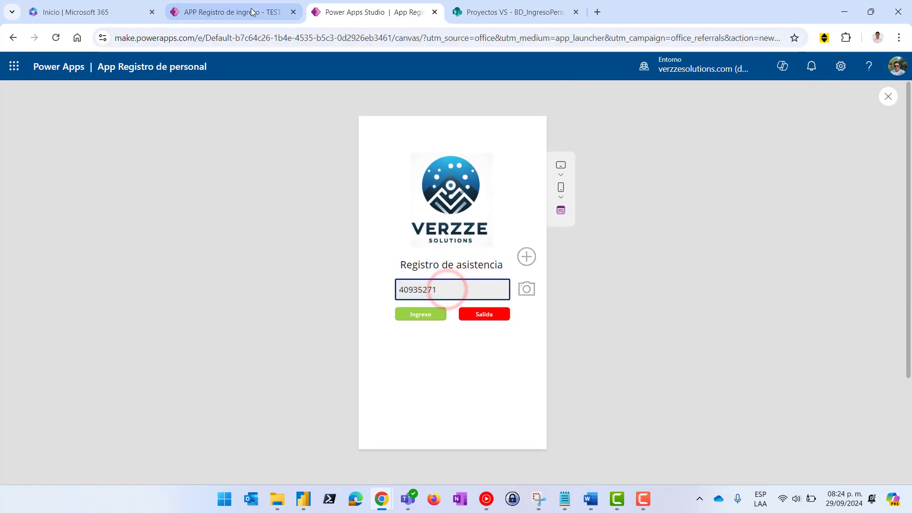
Glance at the BD_IngresoPersonal list, then record a Salida for the entered DNI
{"action": "left_click", "coordinate": [483, 13]}
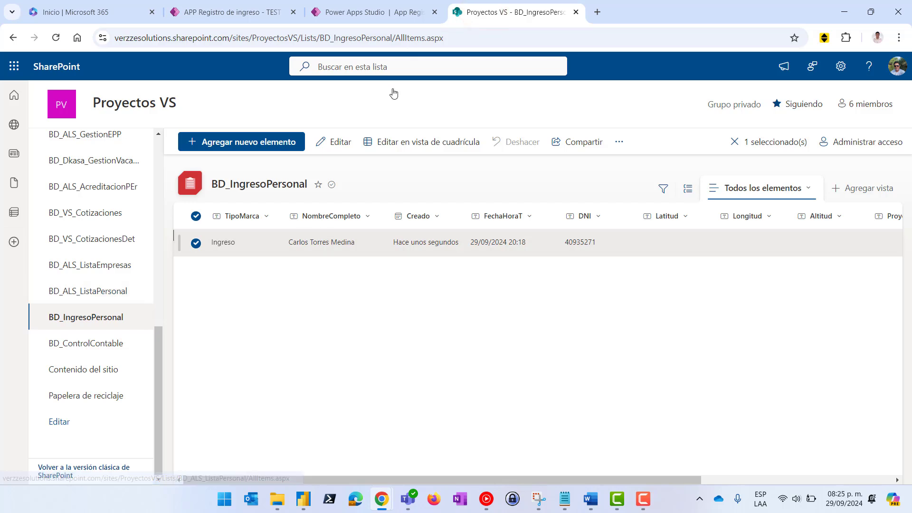
{"action": "left_click", "coordinate": [347, 12]}
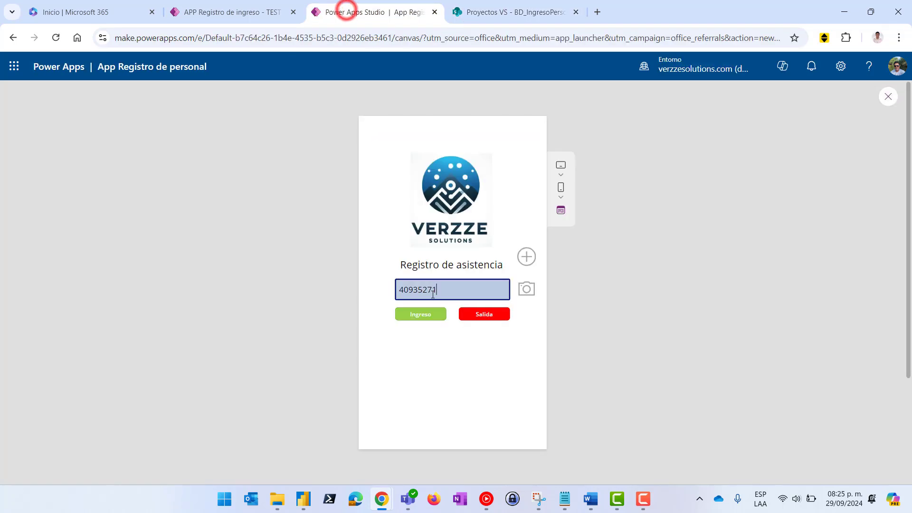
{"action": "left_click", "coordinate": [486, 318]}
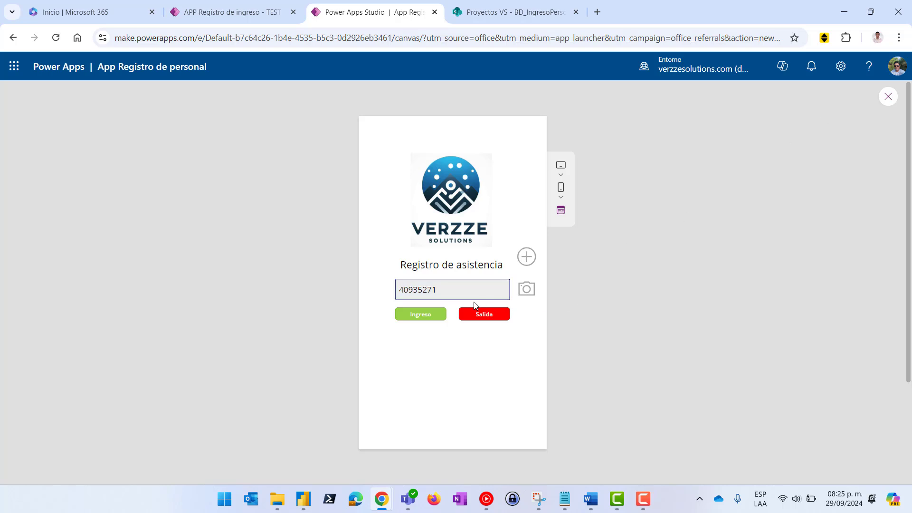
Reload BD_IngresoPersonal via BD_ControlContable to confirm the new Salida record, then return to Power Apps
{"action": "left_click", "coordinate": [485, 11]}
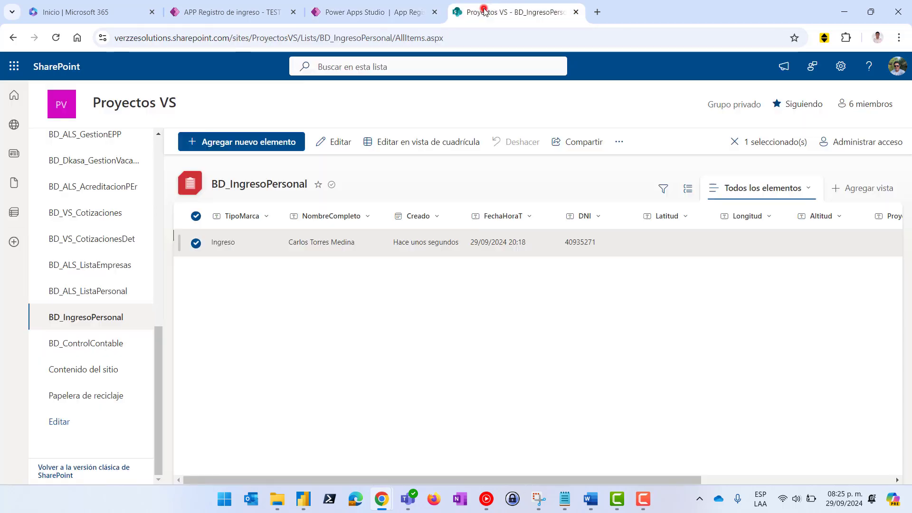
{"action": "left_click", "coordinate": [195, 241]}
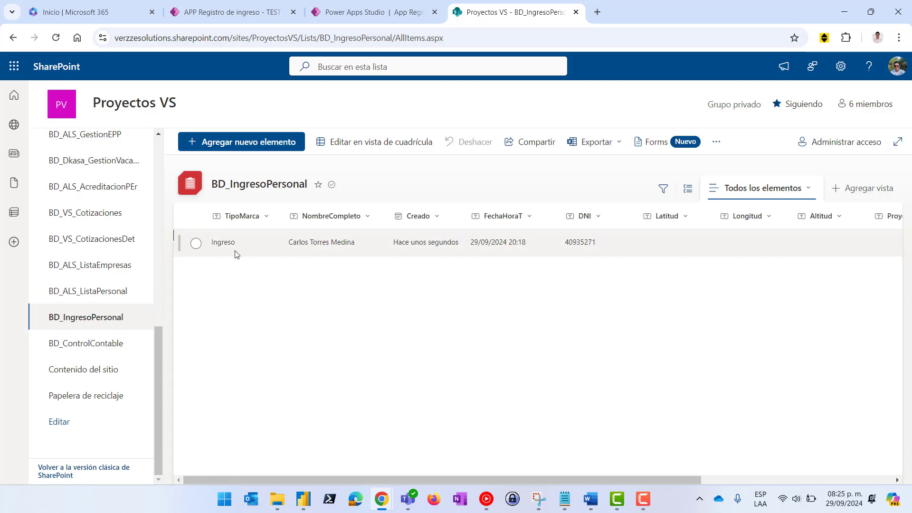
{"action": "left_click", "coordinate": [80, 341]}
{"action": "left_click", "coordinate": [85, 318]}
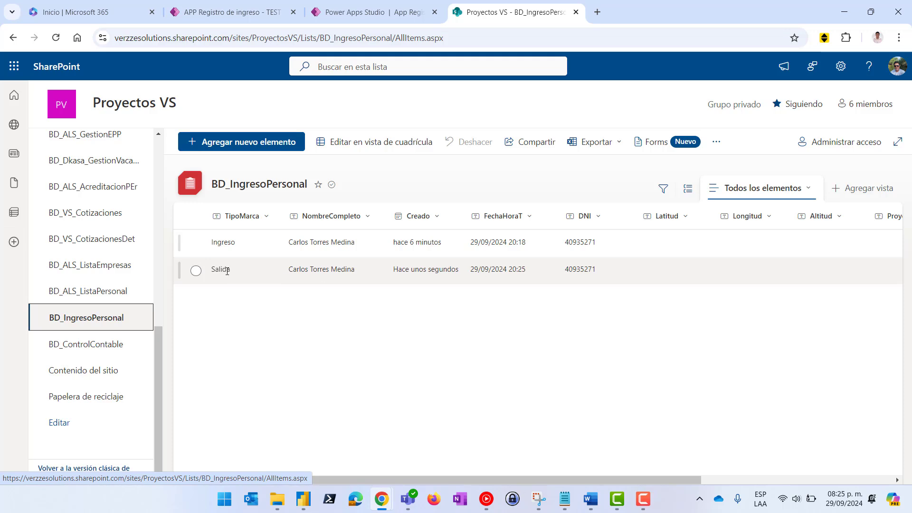
{"action": "left_click", "coordinate": [360, 12]}
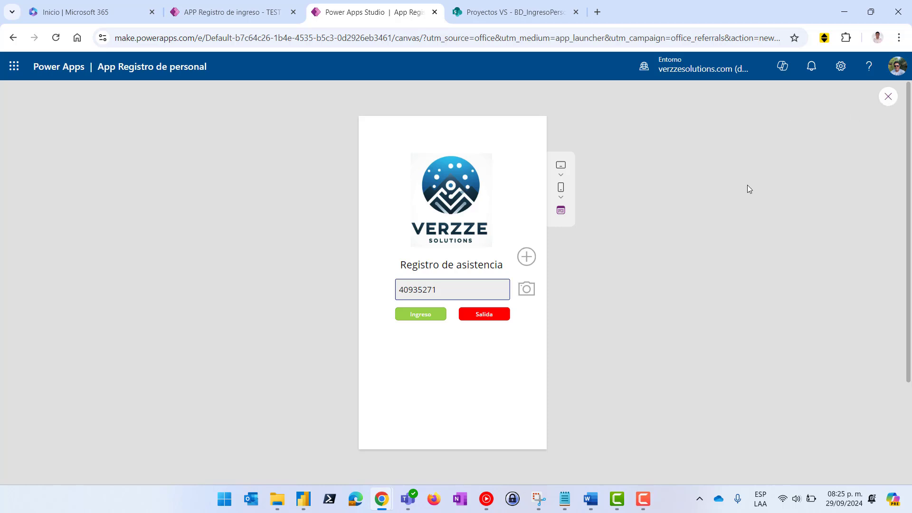
Restart the preview and try the barcode scanner icon several times, then close the preview
{"action": "left_click", "coordinate": [887, 98]}
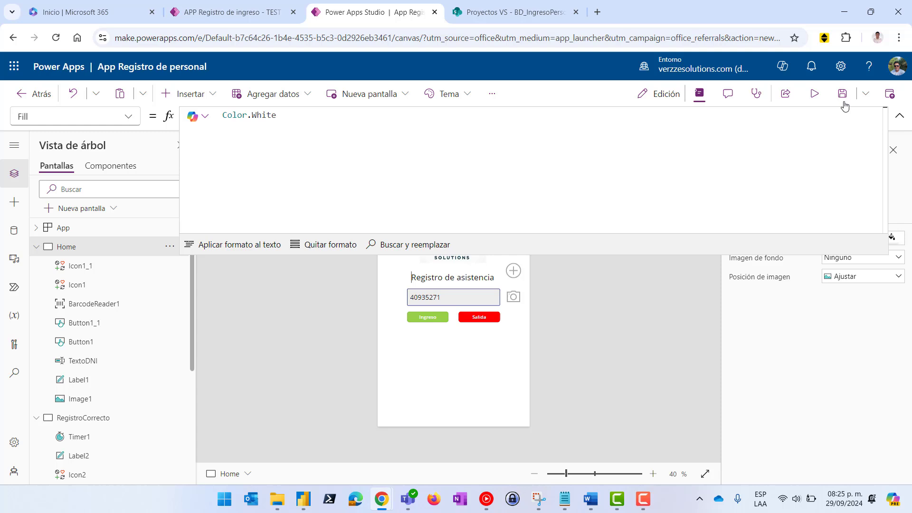
{"action": "left_click", "coordinate": [816, 94]}
{"action": "left_click", "coordinate": [533, 298]}
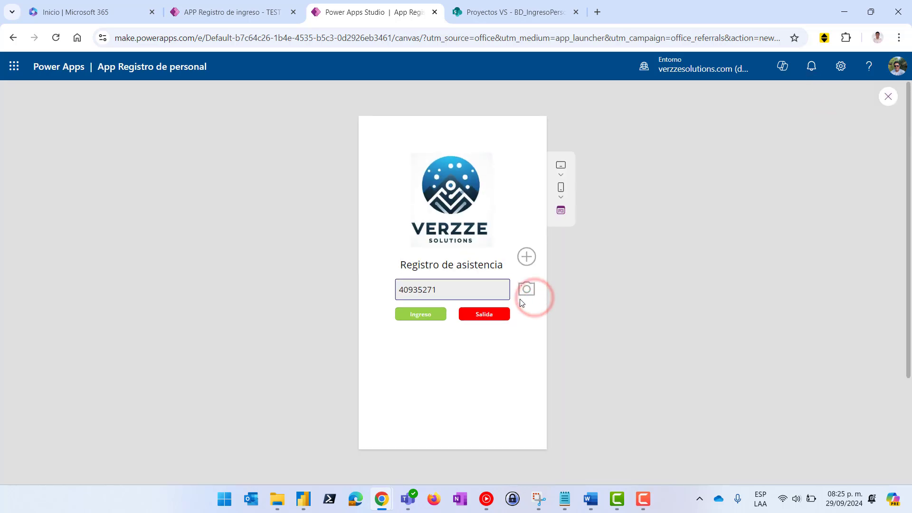
{"action": "left_click", "coordinate": [535, 286]}
{"action": "left_click", "coordinate": [530, 289]}
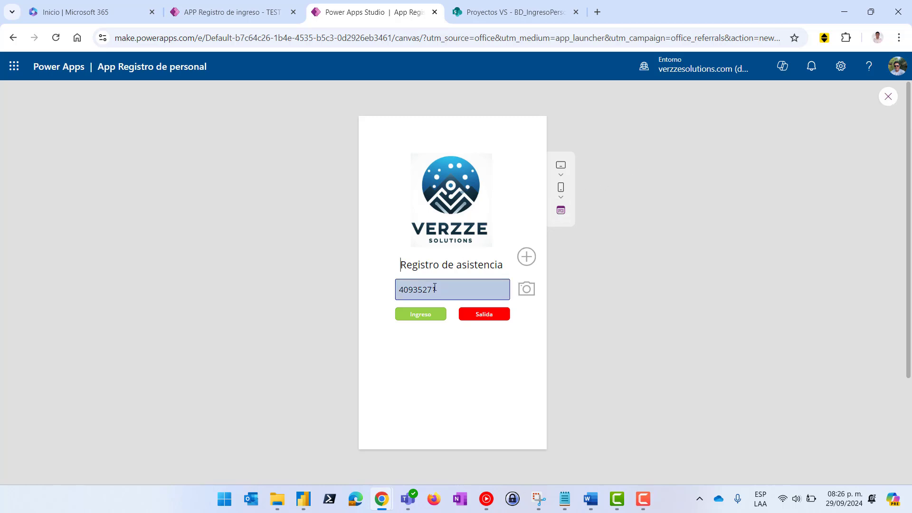
{"action": "left_click", "coordinate": [886, 98]}
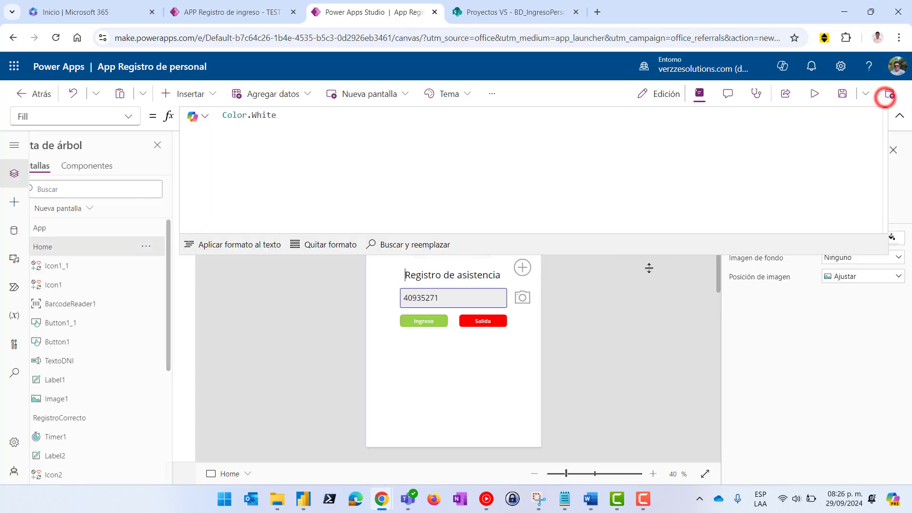
Select the TextoDNI box beside the camera icon on the Home screen
{"action": "left_click", "coordinate": [518, 300]}
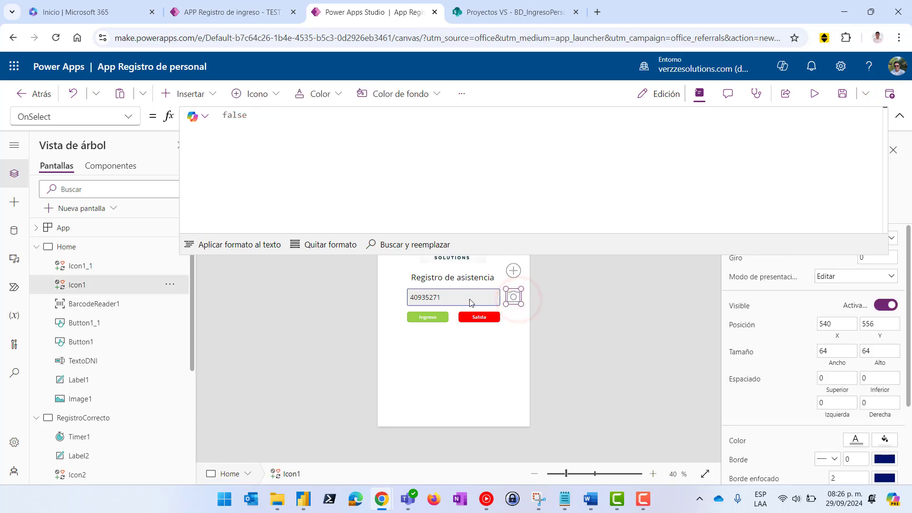
{"action": "left_click", "coordinate": [450, 299]}
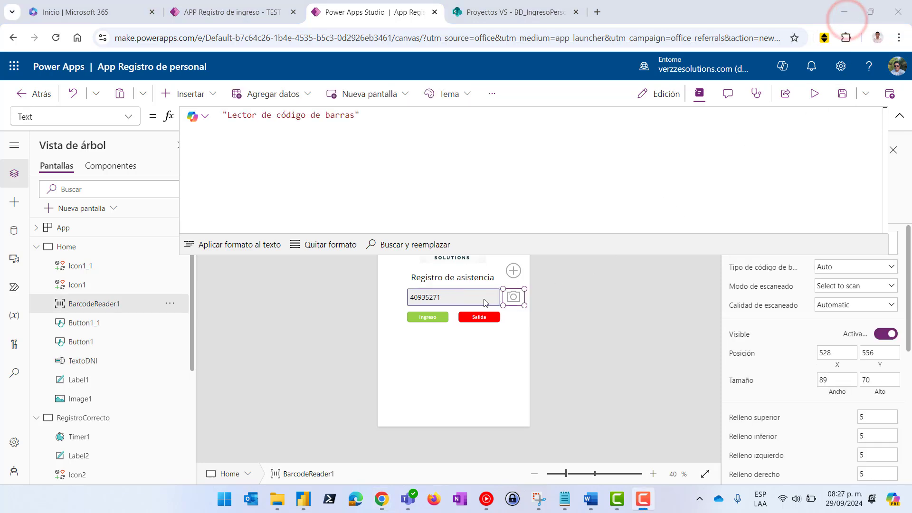
{"action": "left_click", "coordinate": [456, 300]}
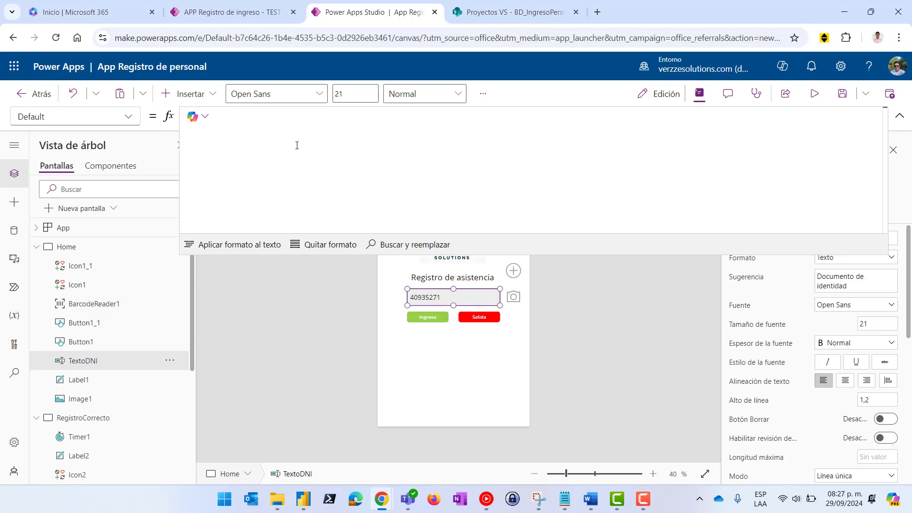
Enter BarcodeReader1.value as TextoDNI's Default formula using autocomplete
{"action": "left_click_drag", "start_coordinate": [608, 253], "coordinate": [609, 161]}
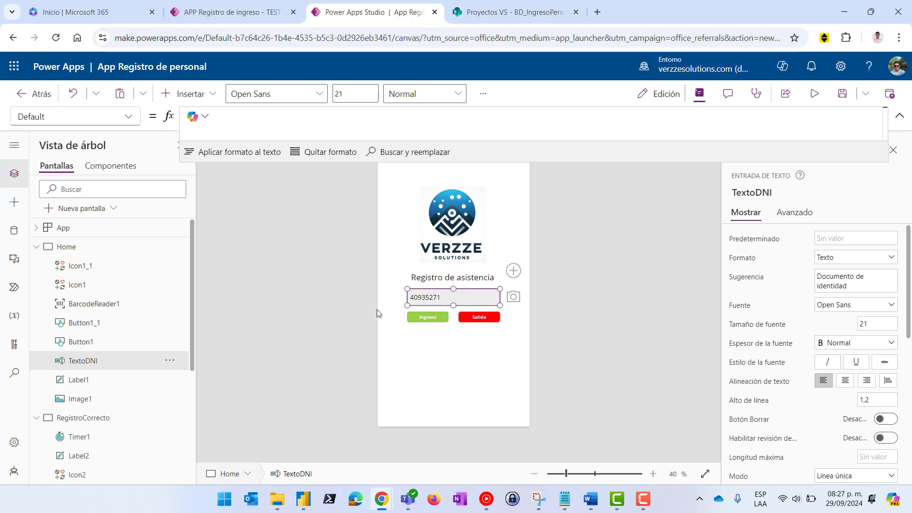
{"action": "left_click", "coordinate": [477, 298]}
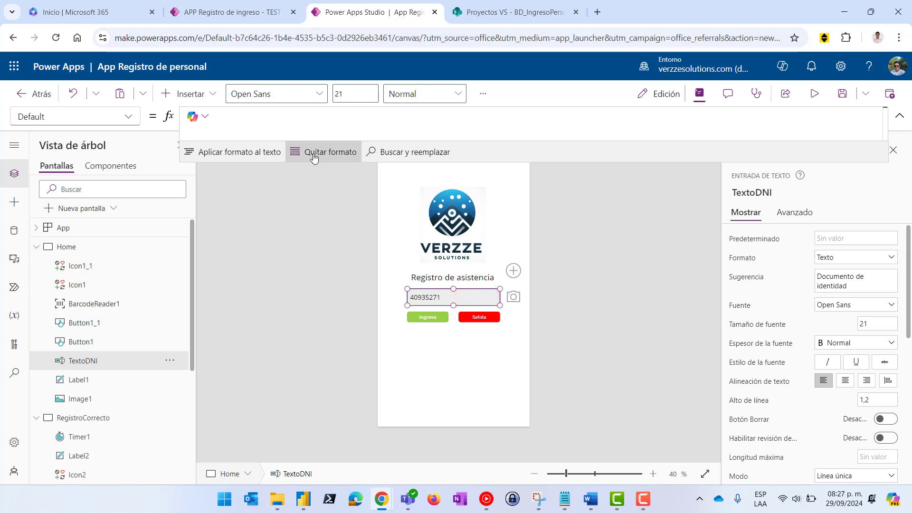
{"action": "left_click", "coordinate": [281, 122]}
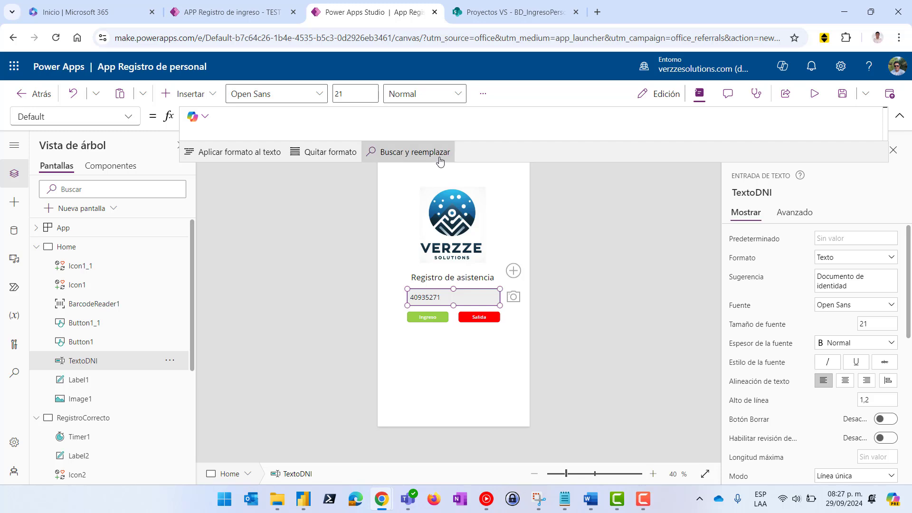
{"action": "type", "text": "Barcode"}
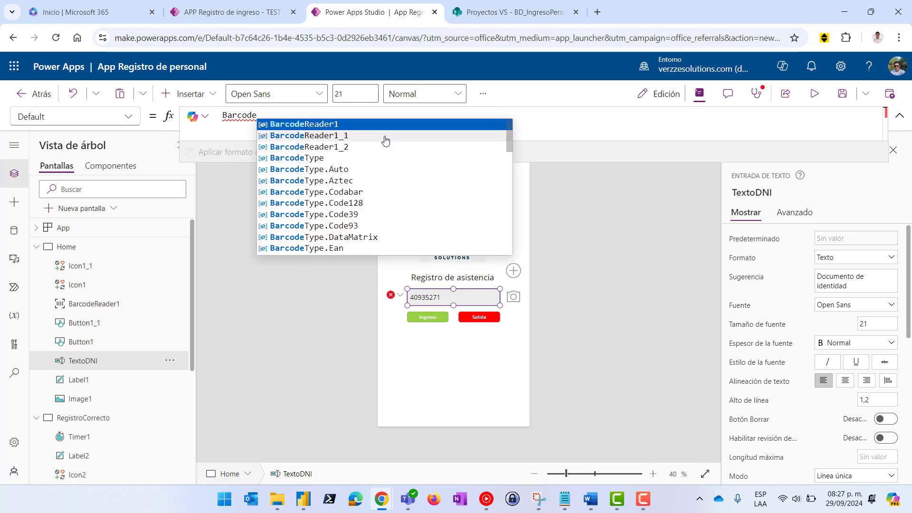
{"action": "left_click", "coordinate": [336, 125]}
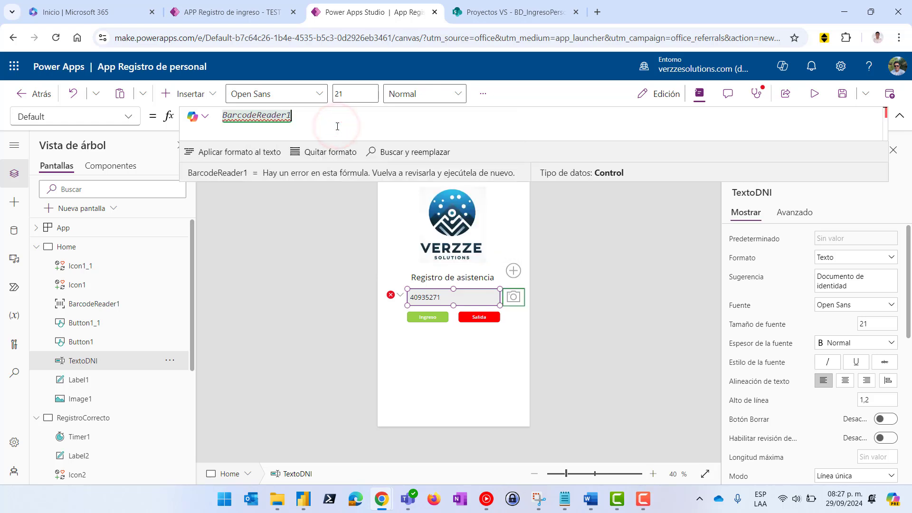
{"action": "type", "text": ".V"}
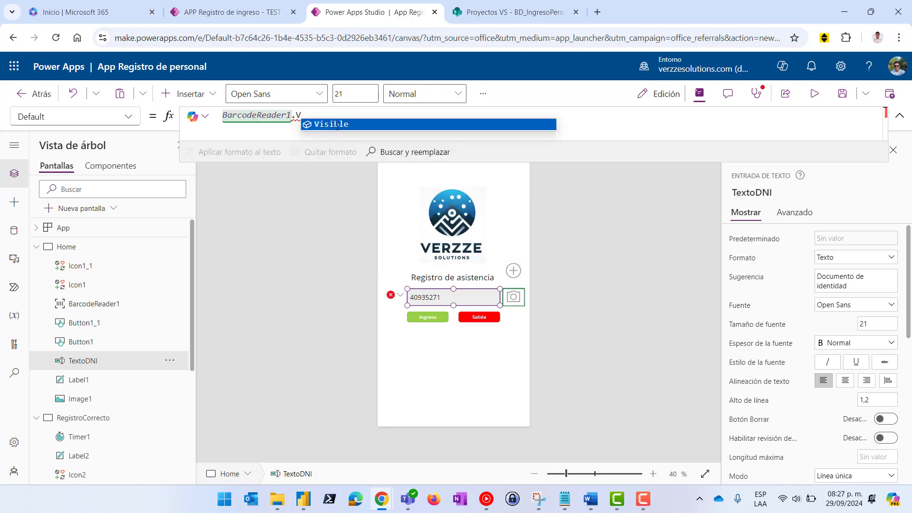
{"action": "type", "text": "alu"}
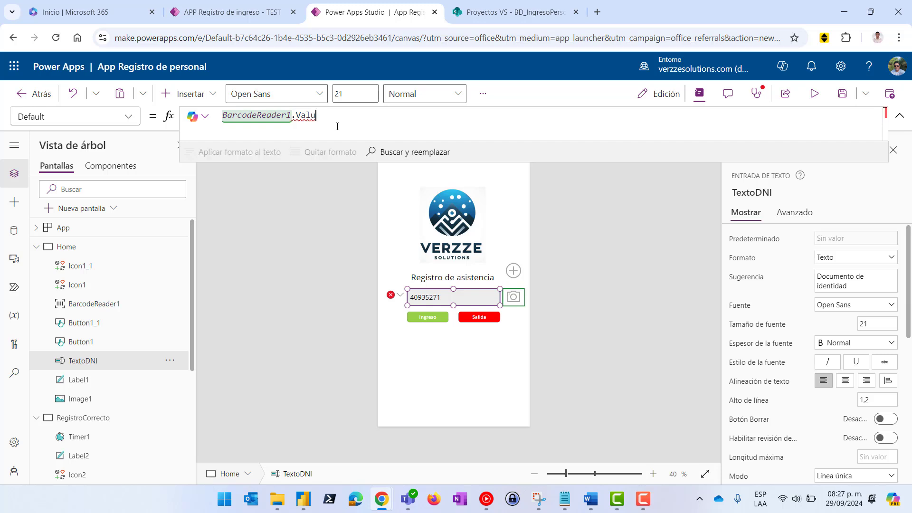
{"action": "key", "text": "BackSpace"}
{"action": "key", "text": "BackSpace"}
{"action": "key", "text": "BackSpace"}
{"action": "key", "text": "BackSpace"}
{"action": "type", "text": "."}
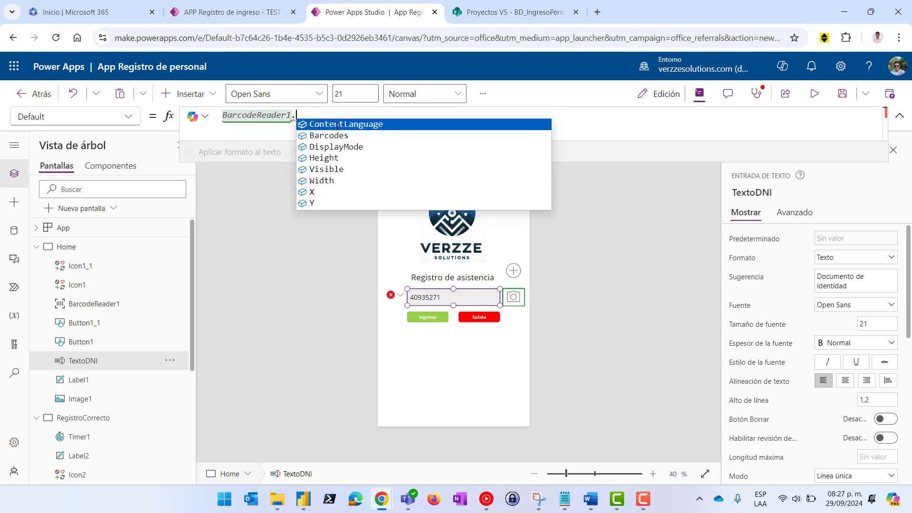
{"action": "type", "text": "v"}
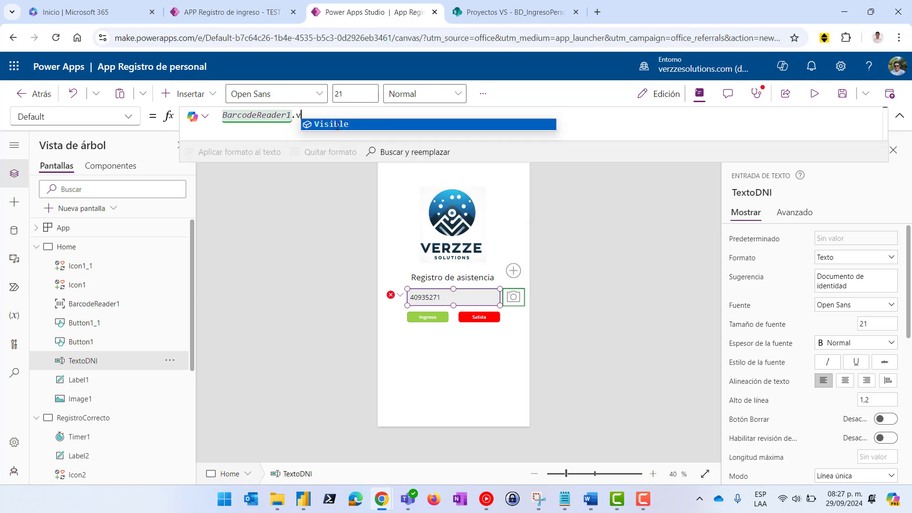
{"action": "key", "text": "BackSpace"}
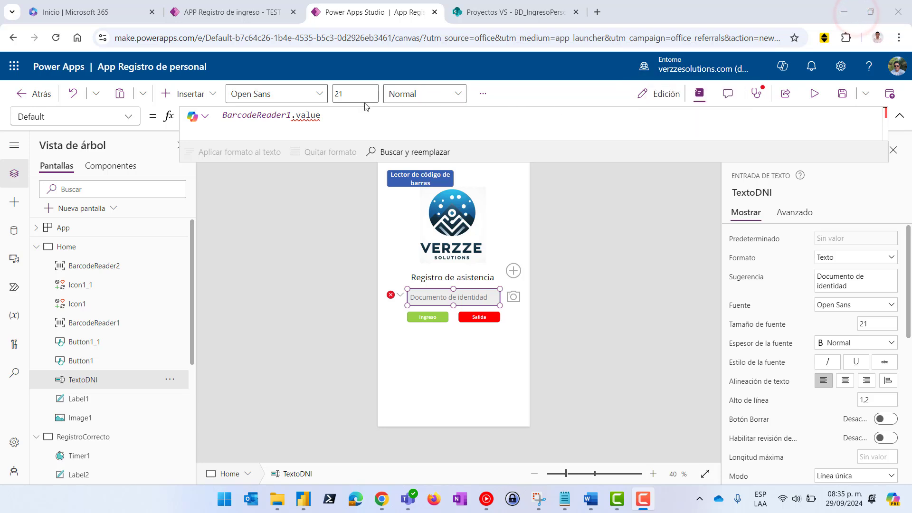
{"action": "left_click", "coordinate": [337, 116]}
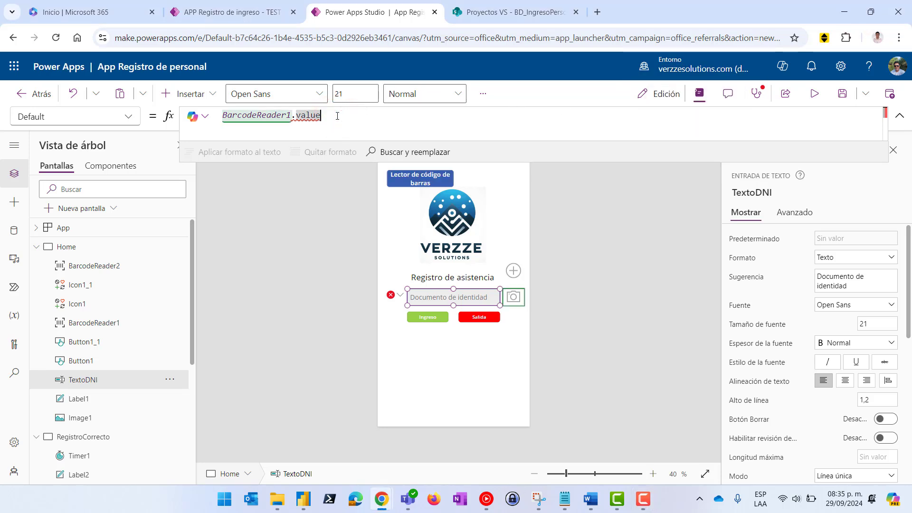
Rewrite TextoDNI's Default as First(BarcodeReader1.Barcodes).Value, filling the box with 1231412
{"action": "key", "text": "BackSpace"}
{"action": "key", "text": "BackSpace"}
{"action": "key", "text": "BackSpace"}
{"action": "key", "text": "BackSpace"}
{"action": "key", "text": "BackSpace"}
{"action": "key", "text": "BackSpace"}
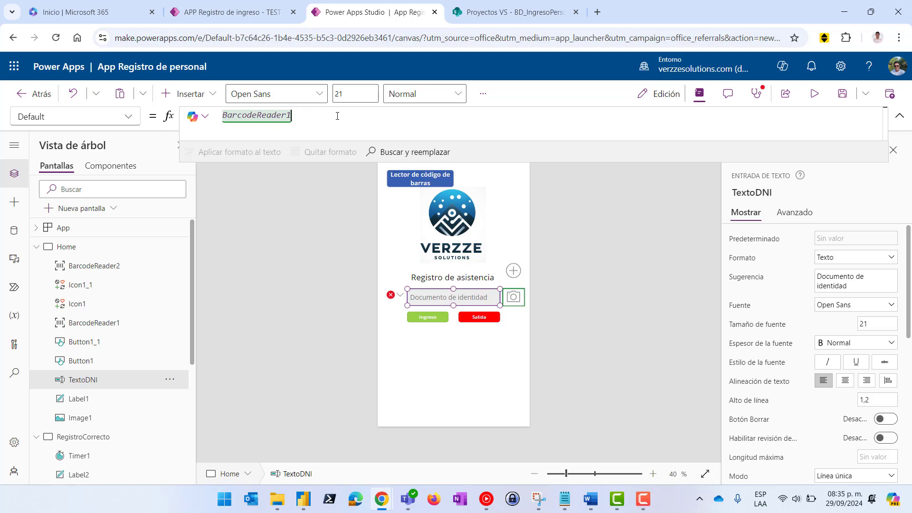
{"action": "type", "text": ".Valu"}
{"action": "key", "text": "BackSpace"}
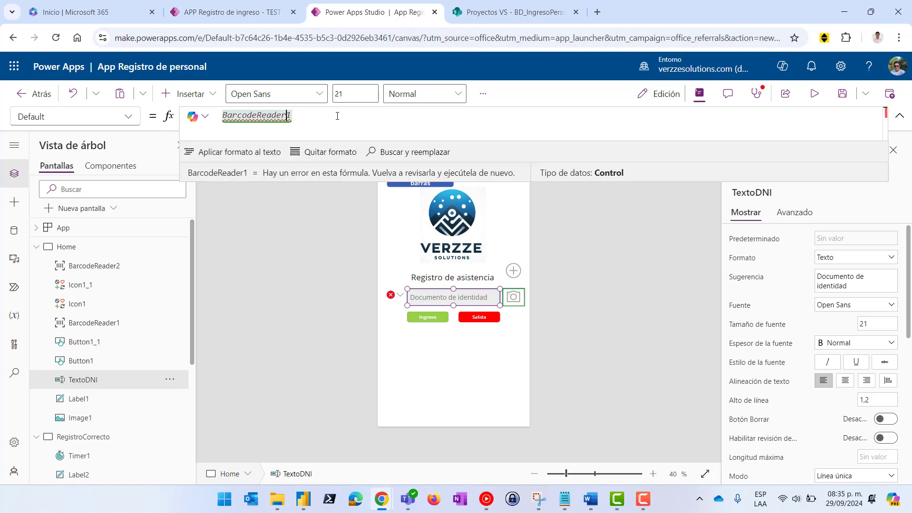
{"action": "key", "text": "Left"}
{"action": "key", "text": "Left"}
{"action": "key", "text": "Left"}
{"action": "key", "text": "Left"}
{"action": "key", "text": "Left"}
{"action": "key", "text": "Left"}
{"action": "key", "text": "Left"}
{"action": "key", "text": "Left"}
{"action": "key", "text": "Left"}
{"action": "key", "text": "Left"}
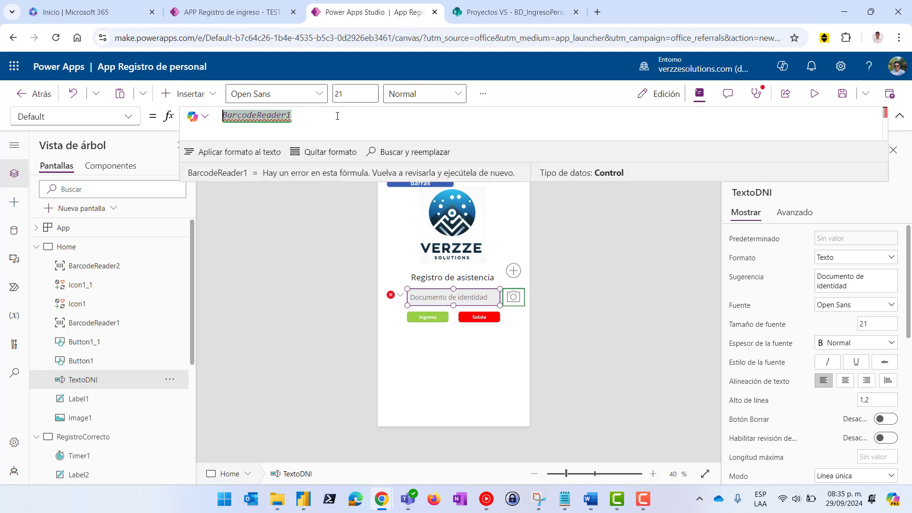
{"action": "type", "text": "firs"}
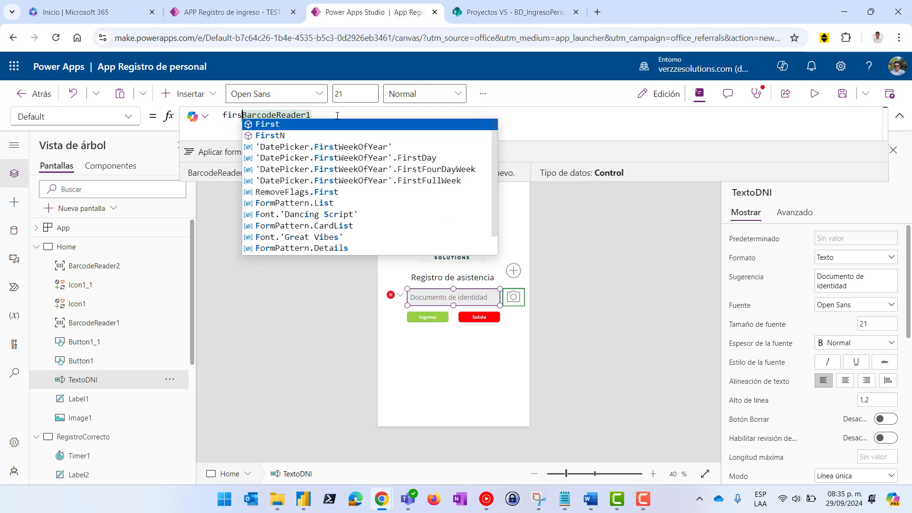
{"action": "key", "text": "BackSpace"}
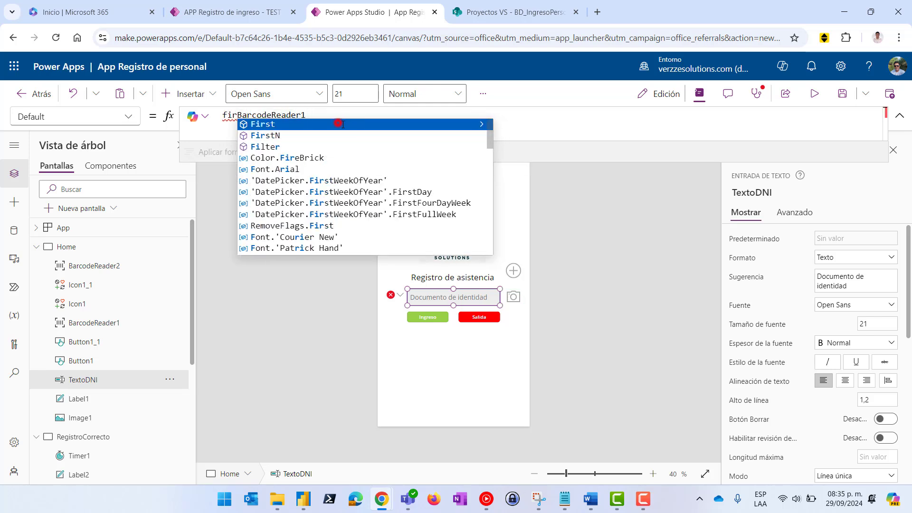
{"action": "left_click", "coordinate": [342, 124]}
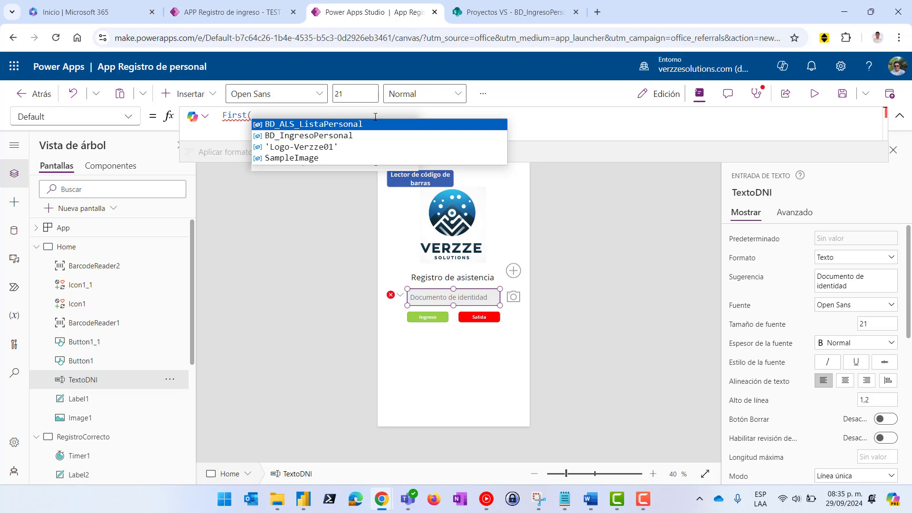
{"action": "type", "text": "Barco"}
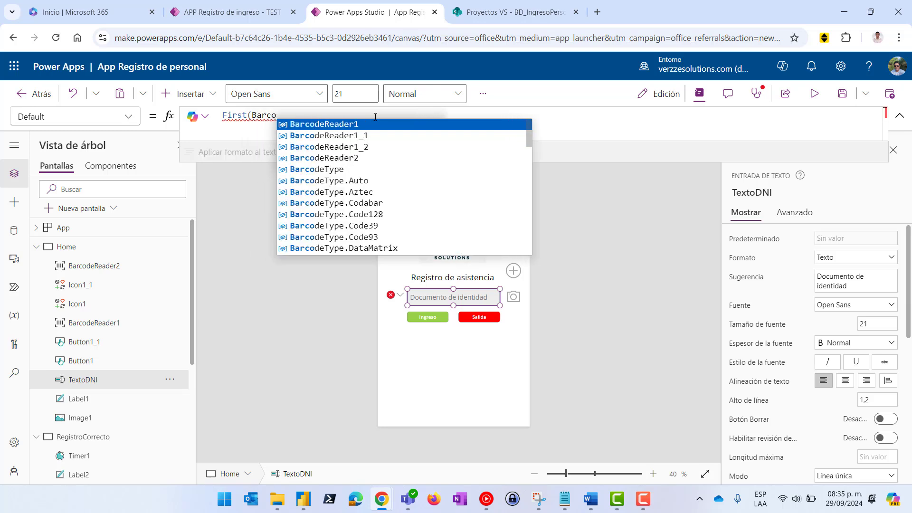
{"action": "left_click", "coordinate": [372, 125]}
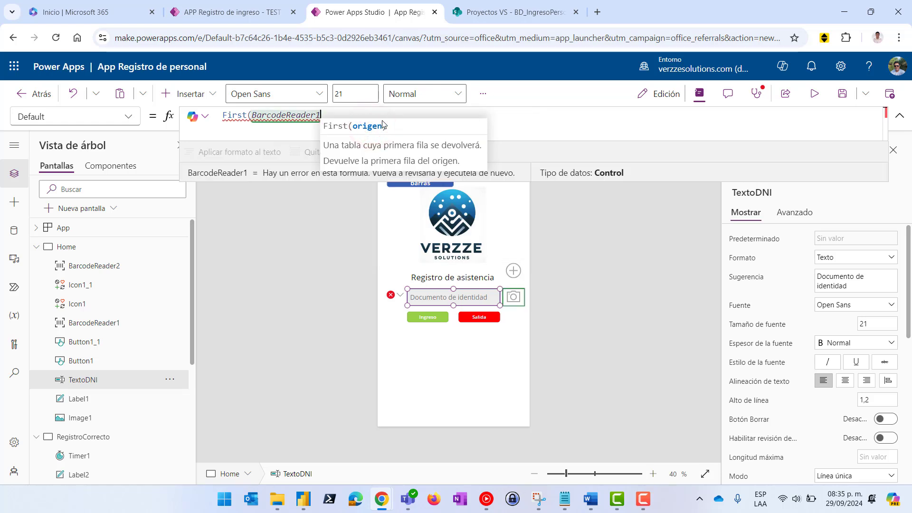
{"action": "type", "text": "."}
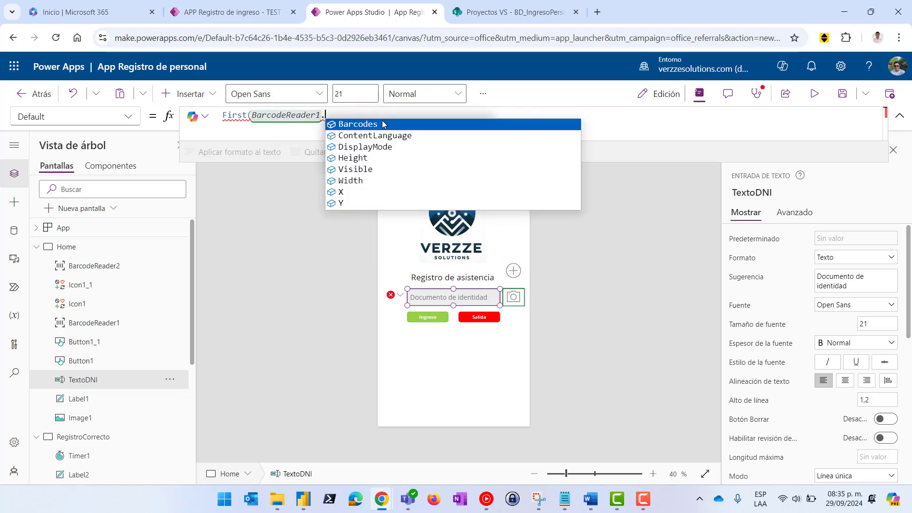
{"action": "left_click", "coordinate": [385, 124]}
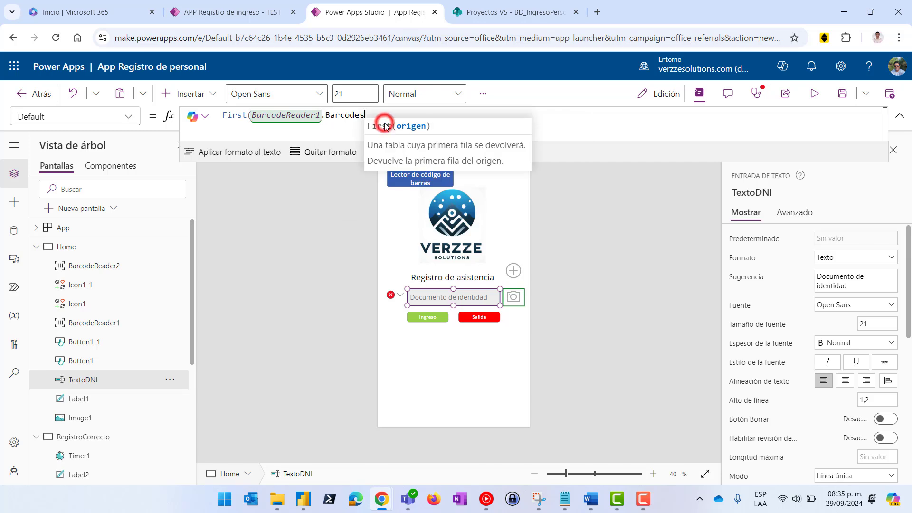
{"action": "type", "text": ").V"}
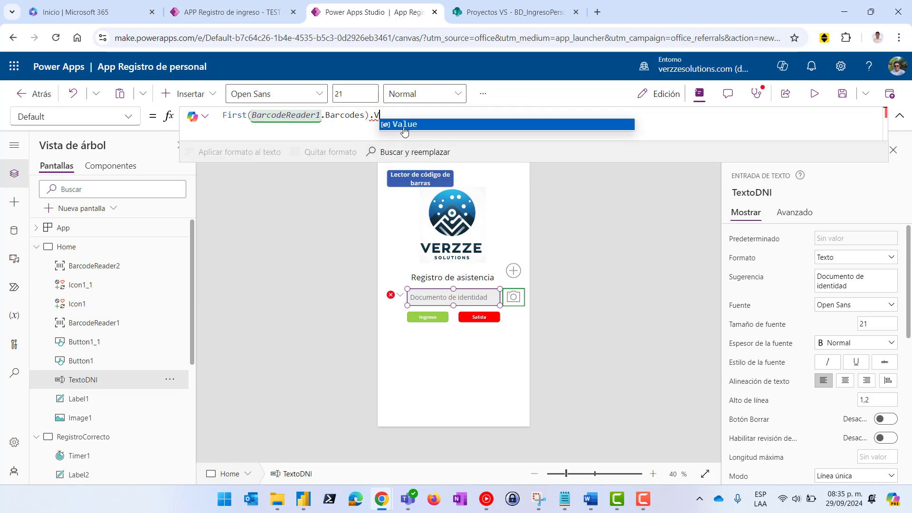
{"action": "left_click", "coordinate": [385, 124]}
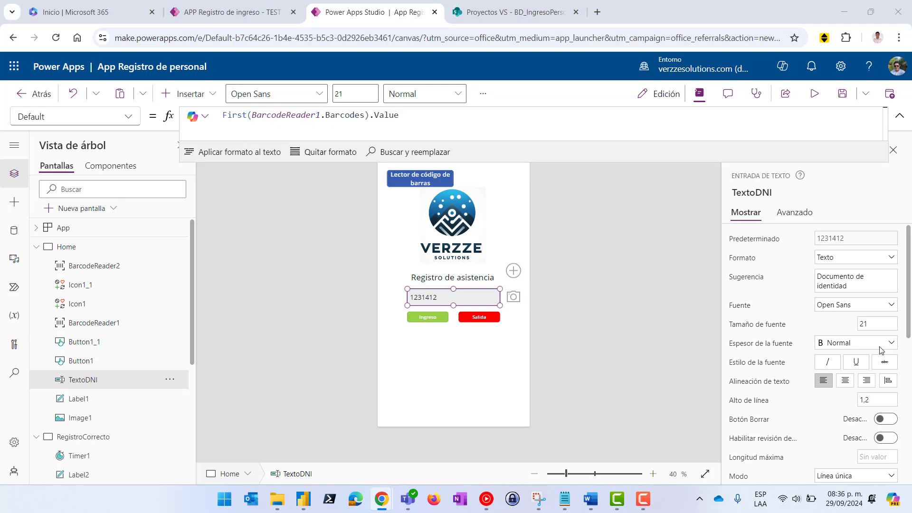
Delete the duplicate BarcodeReader2 control from the Home screen
{"action": "left_click", "coordinate": [514, 299]}
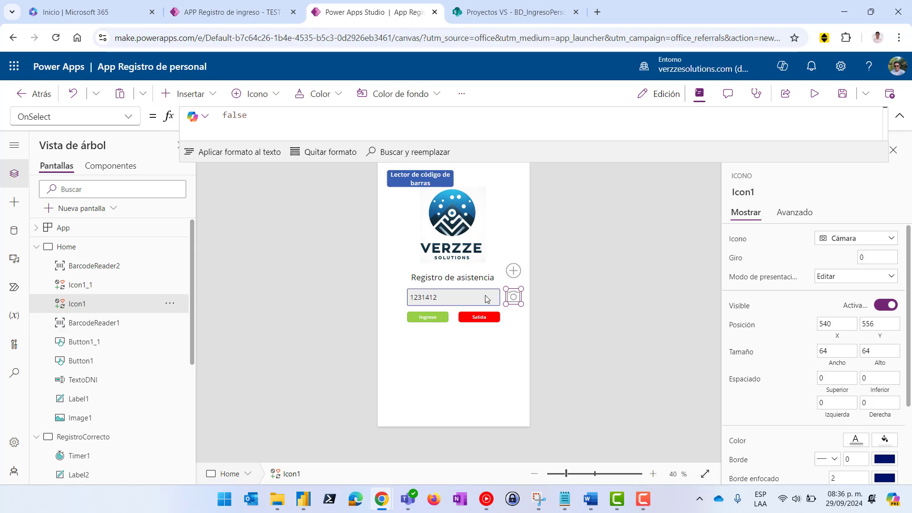
{"action": "left_click", "coordinate": [434, 297]}
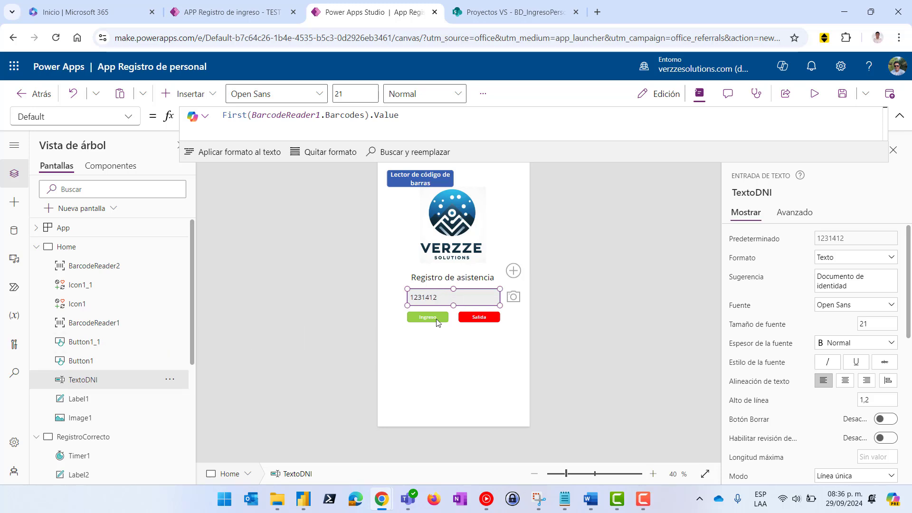
{"action": "left_click", "coordinate": [425, 182]}
{"action": "key", "text": "Delete"}
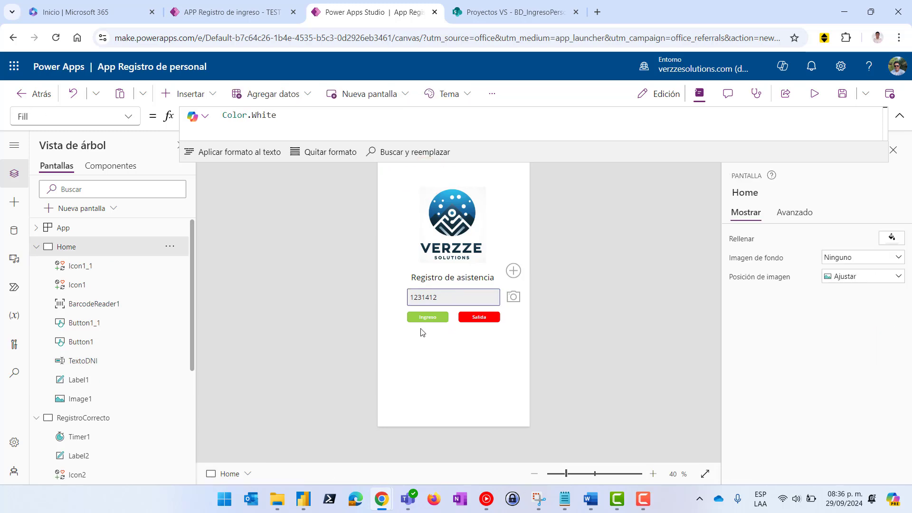
Review the formulas on the Salida and Ingreso buttons
{"action": "left_click", "coordinate": [428, 317]}
{"action": "left_click", "coordinate": [471, 320]}
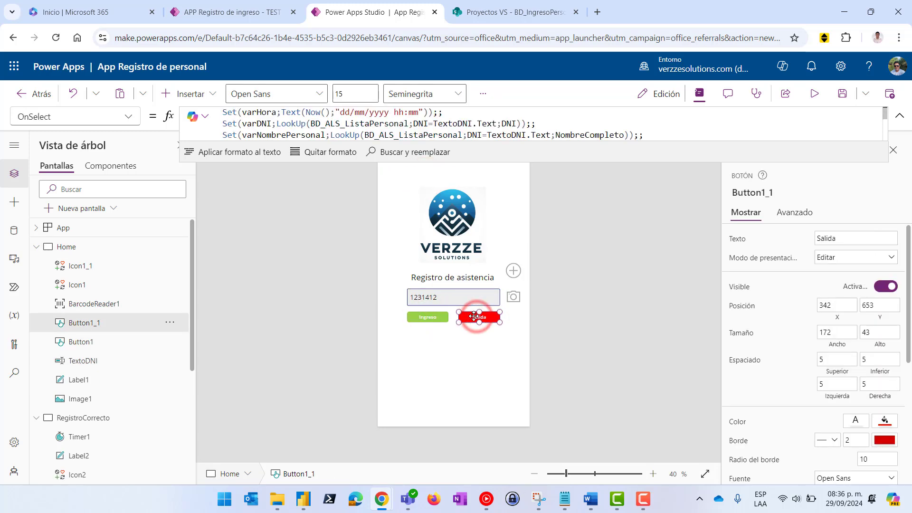
{"action": "left_click", "coordinate": [424, 319]}
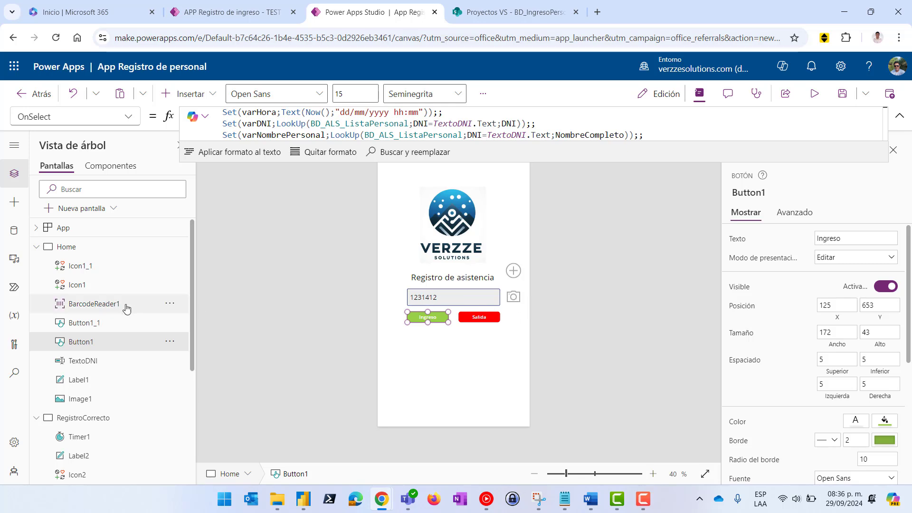
Bring BarcodeReader1 to the front with Reordenar > Traer al frente
{"action": "left_click", "coordinate": [514, 297]}
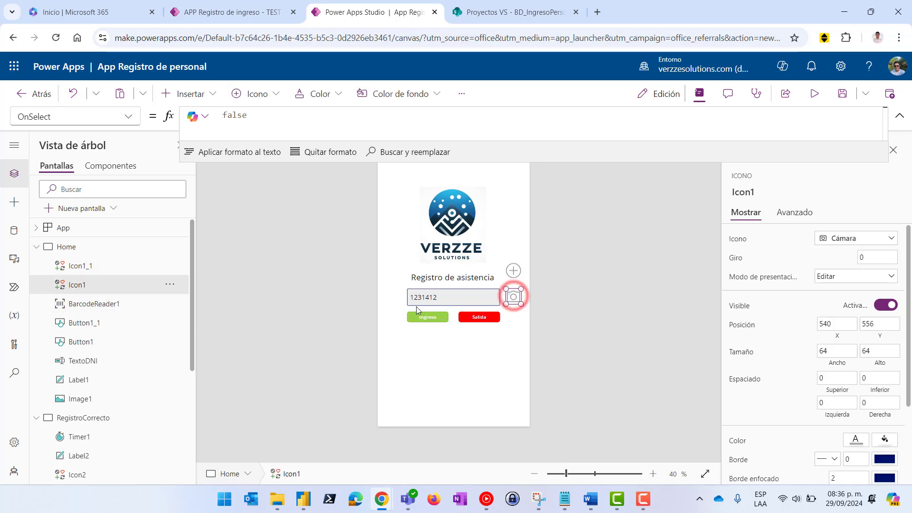
{"action": "left_click", "coordinate": [95, 303]}
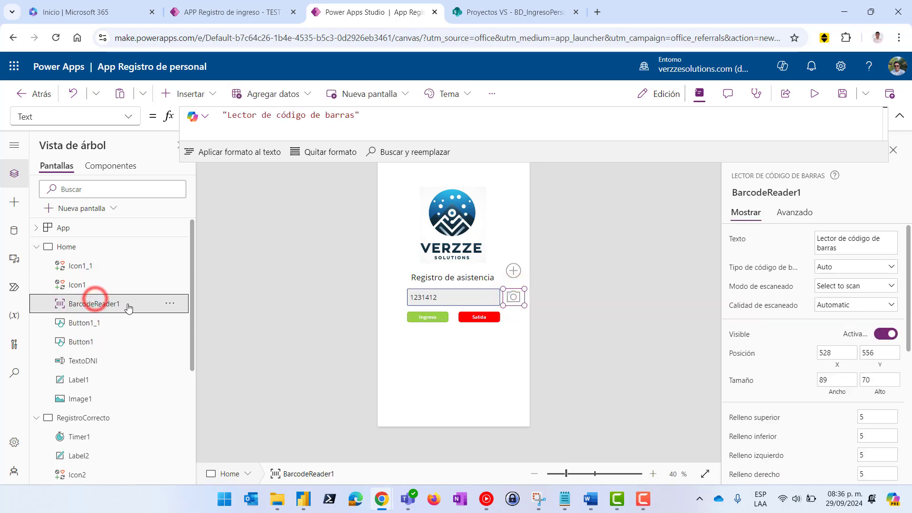
{"action": "left_click", "coordinate": [170, 303]}
{"action": "mouse_move", "coordinate": [203, 160]}
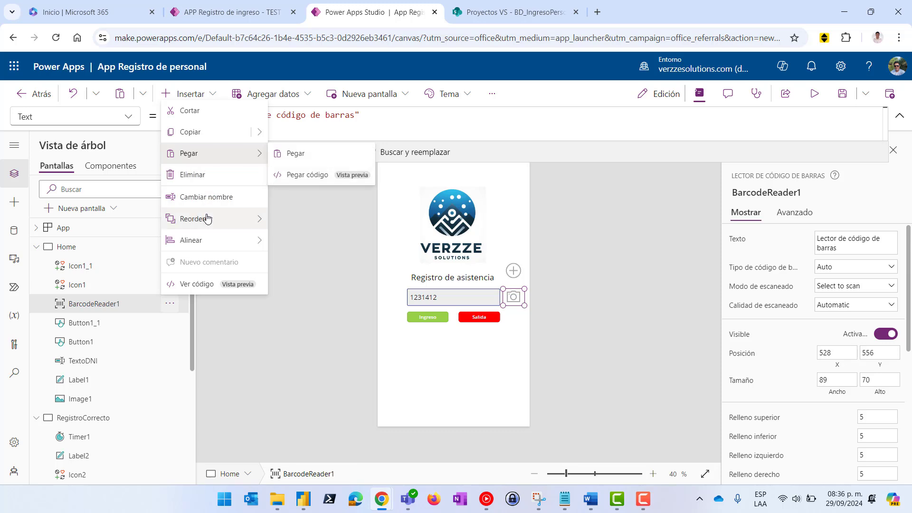
{"action": "mouse_move", "coordinate": [207, 219]}
{"action": "left_click", "coordinate": [313, 221]}
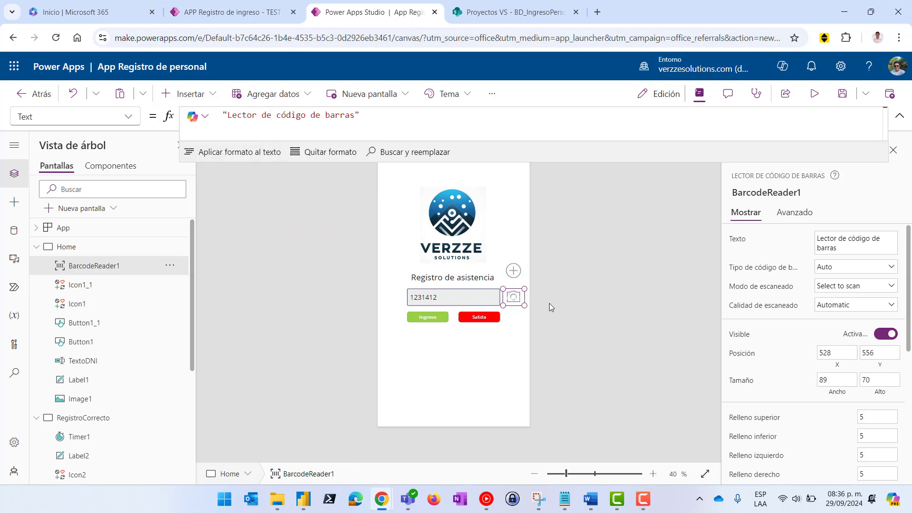
Confirm BarcodeReader1 sits over the camera icon and run the preview
{"action": "left_click", "coordinate": [565, 297]}
{"action": "left_click", "coordinate": [517, 297]}
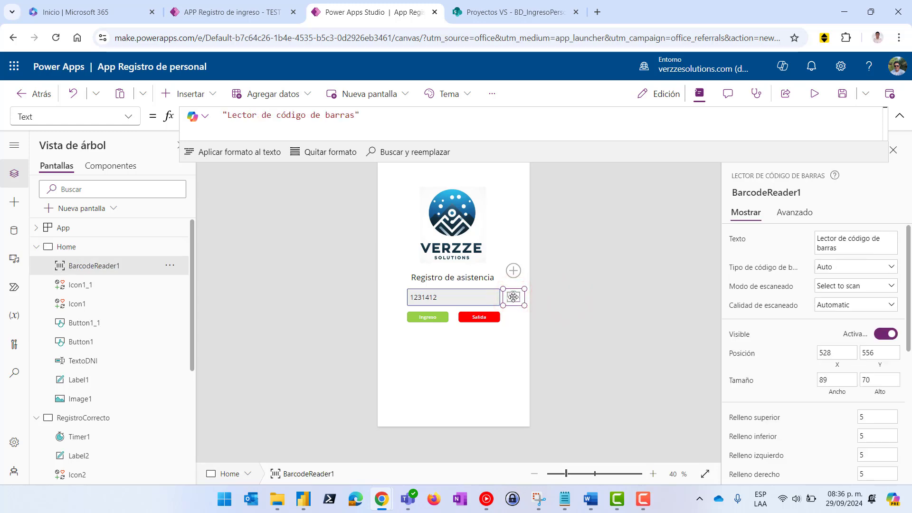
{"action": "left_click", "coordinate": [813, 95]}
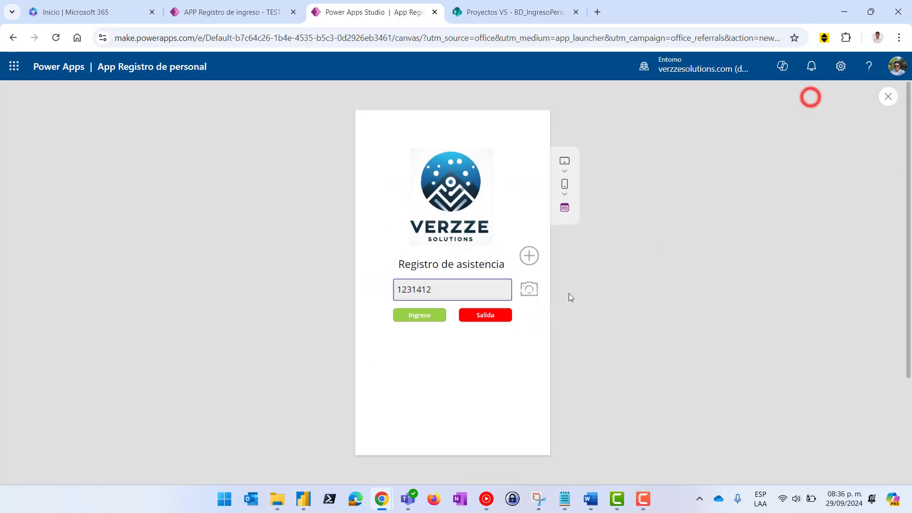
Make BarcodeReader1's pressed, disabled and other state fills transparent, and preview the result
{"action": "left_click", "coordinate": [884, 97]}
{"action": "left_click", "coordinate": [512, 297]}
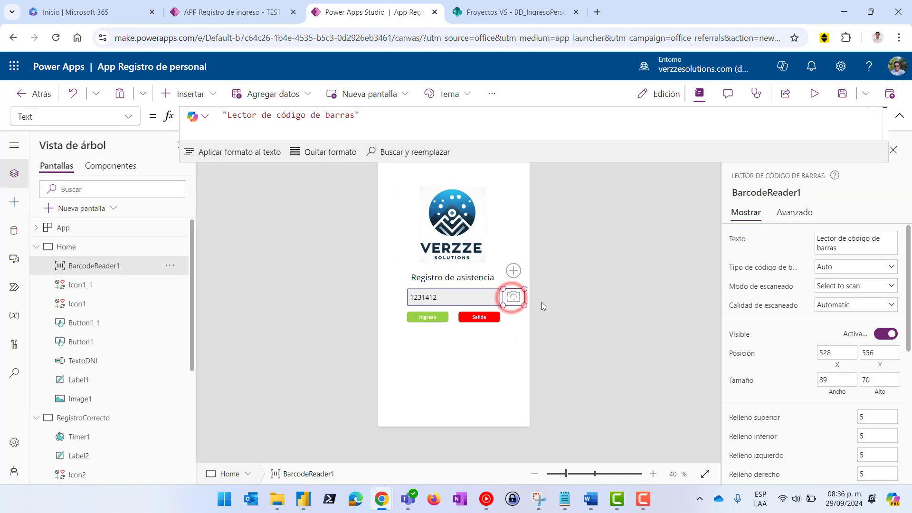
{"action": "scroll", "coordinate": [875, 366], "scroll_direction": "down", "scroll_amount": 5}
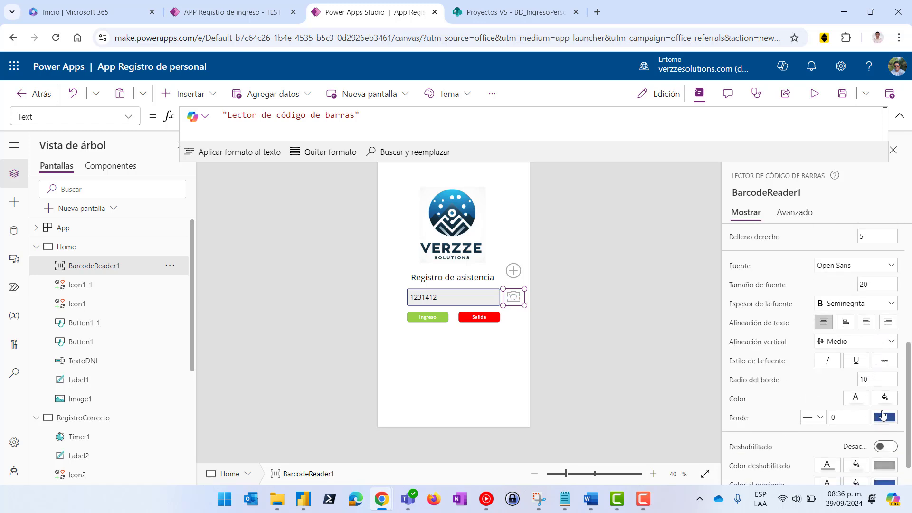
{"action": "scroll", "coordinate": [882, 414], "scroll_direction": "down", "scroll_amount": 1}
{"action": "left_click", "coordinate": [884, 455]}
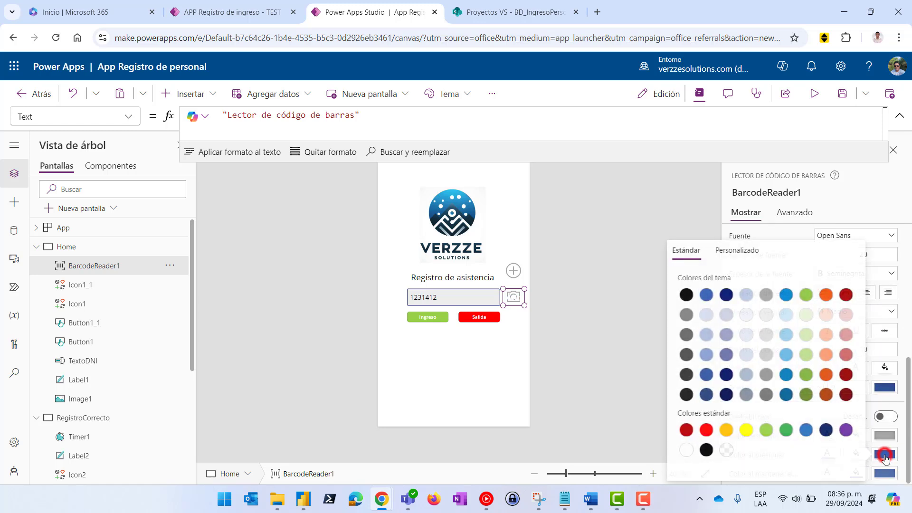
{"action": "left_click", "coordinate": [725, 448]}
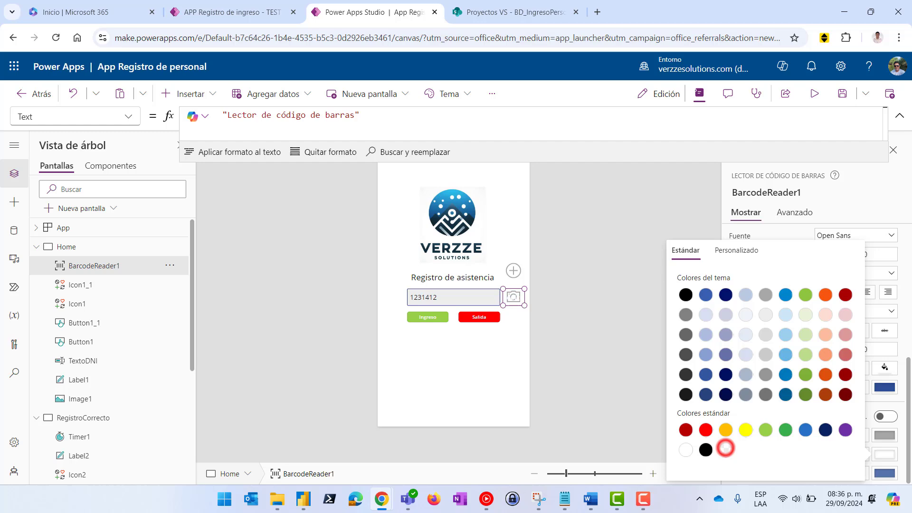
{"action": "left_click", "coordinate": [884, 471]}
{"action": "left_click", "coordinate": [725, 450]}
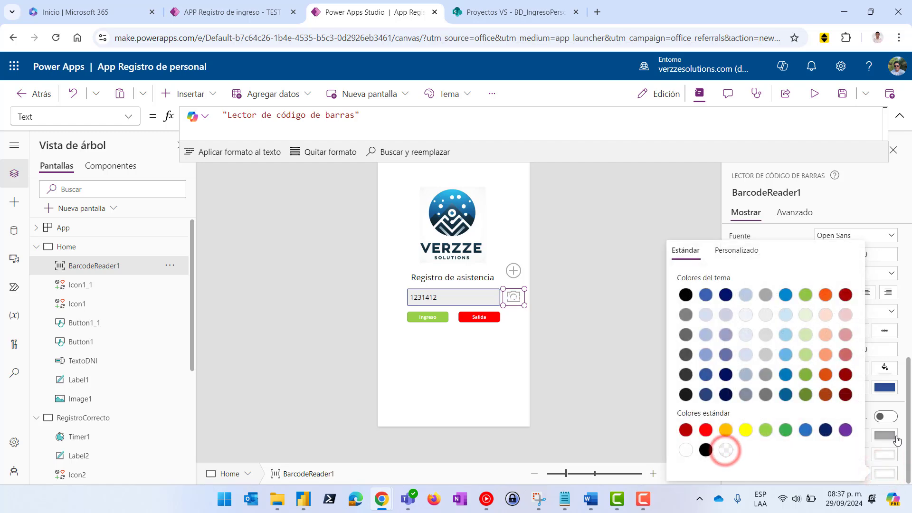
{"action": "left_click", "coordinate": [884, 435]}
{"action": "left_click", "coordinate": [724, 450]}
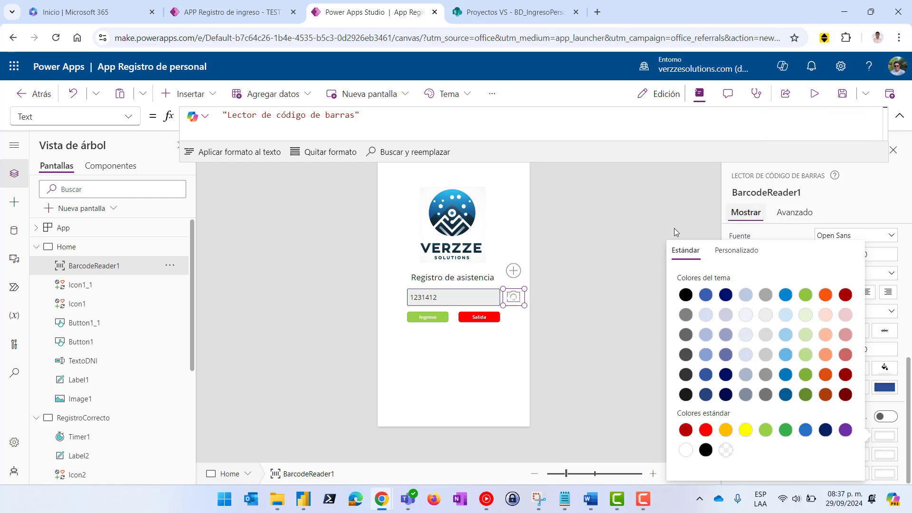
{"action": "left_click", "coordinate": [813, 95]}
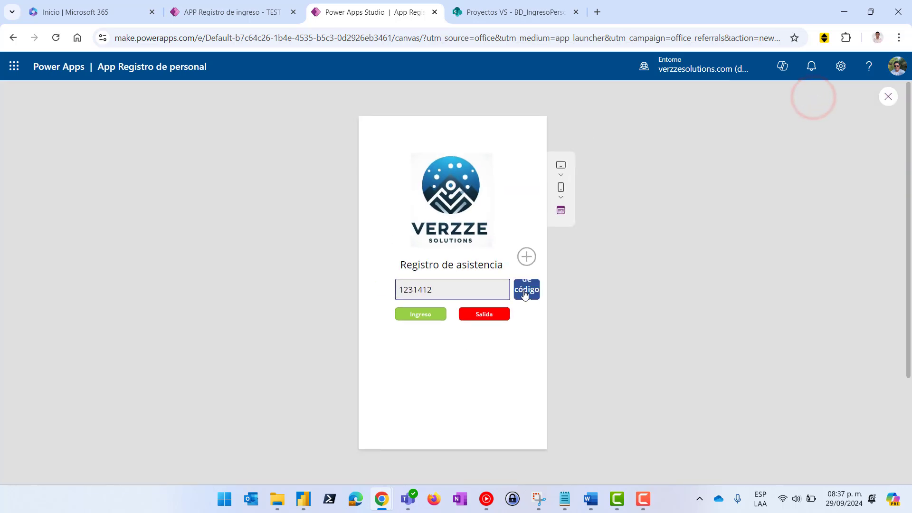
Set BarcodeReader1's hover text colour to white
{"action": "left_click", "coordinate": [887, 97]}
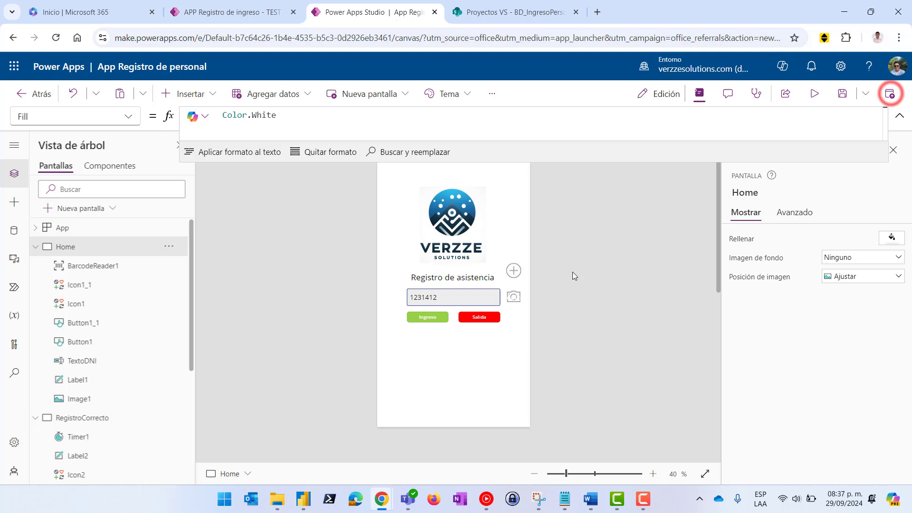
{"action": "left_click", "coordinate": [513, 297]}
{"action": "scroll", "coordinate": [825, 369], "scroll_direction": "down", "scroll_amount": 5}
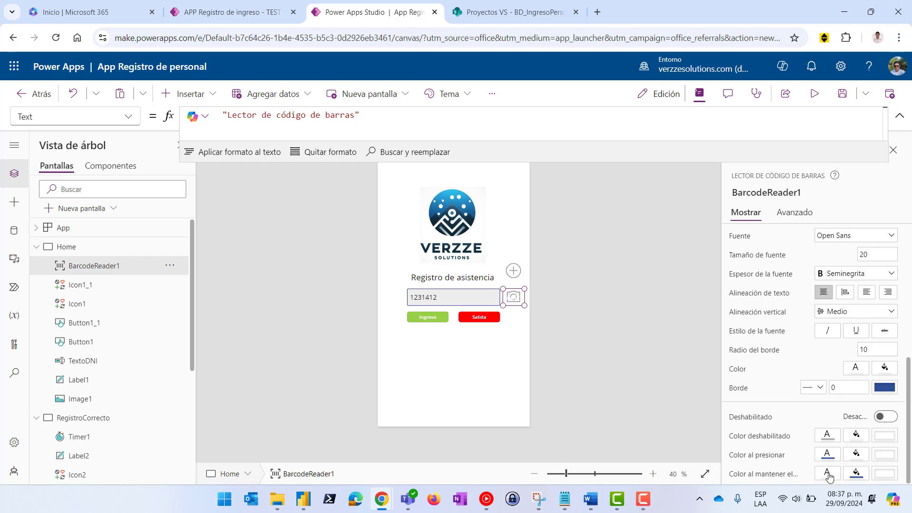
{"action": "left_click", "coordinate": [828, 475]}
{"action": "left_click", "coordinate": [659, 449]}
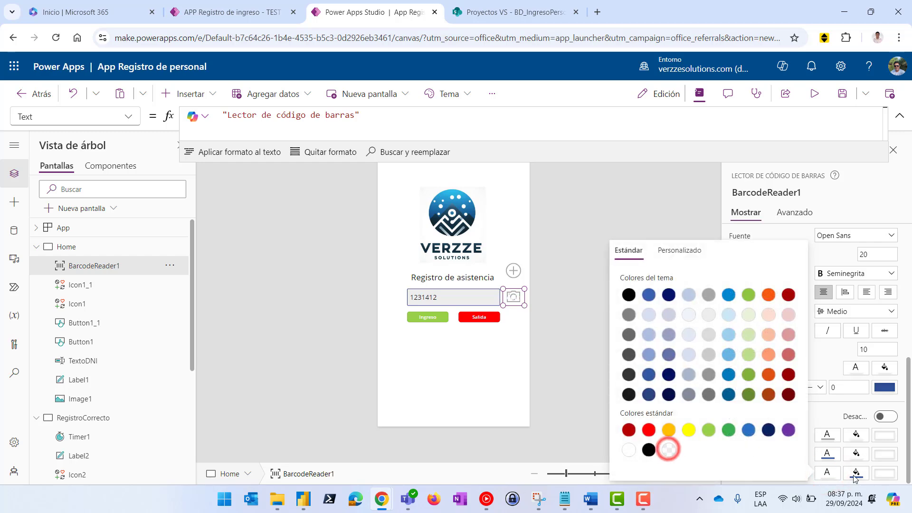
Review the reader's state colours, make its text colour transparent, and run the preview
{"action": "left_click", "coordinate": [855, 473]}
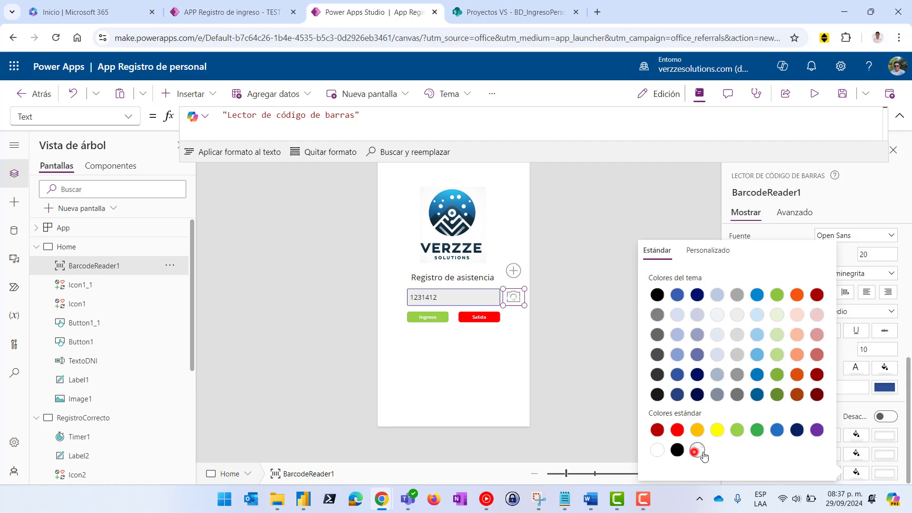
{"action": "left_click", "coordinate": [860, 454]}
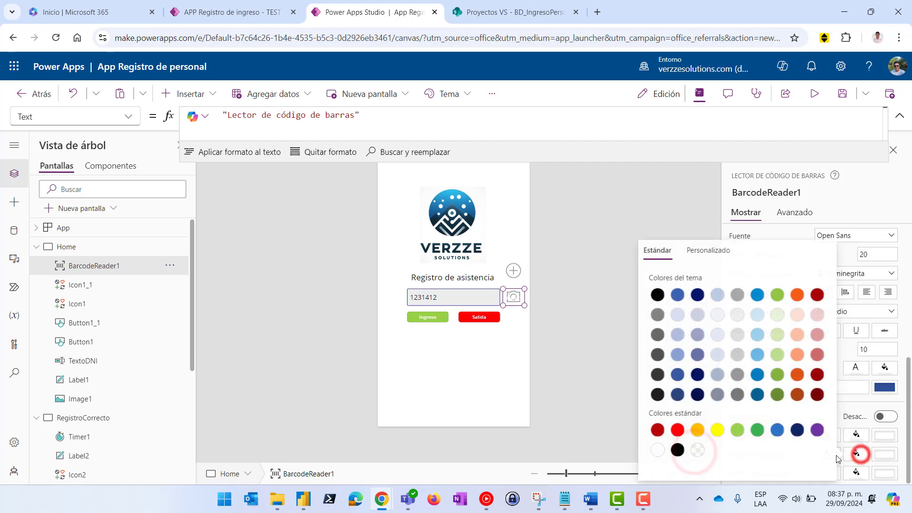
{"action": "left_click", "coordinate": [856, 434]}
{"action": "left_click", "coordinate": [885, 436]}
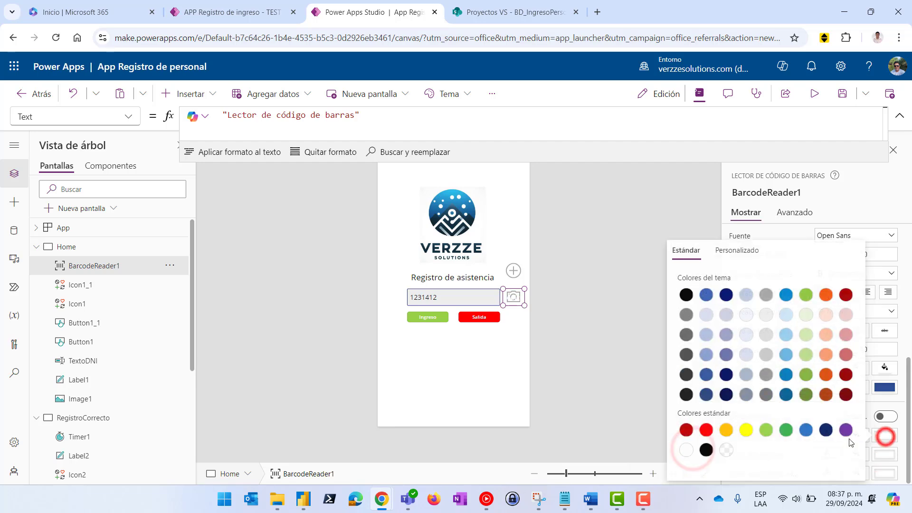
{"action": "left_click", "coordinate": [902, 458]}
{"action": "left_click", "coordinate": [823, 451]}
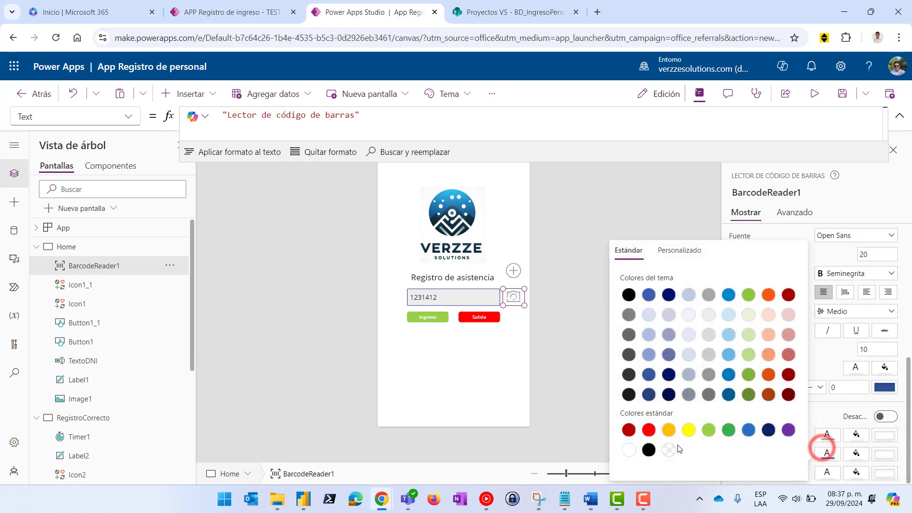
{"action": "left_click", "coordinate": [827, 435]}
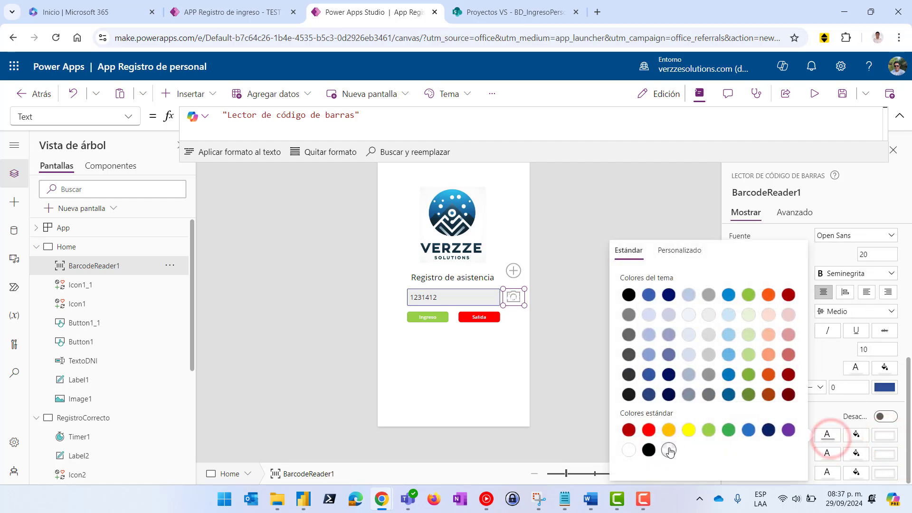
{"action": "left_click", "coordinate": [856, 368]}
{"action": "left_click", "coordinate": [697, 450]}
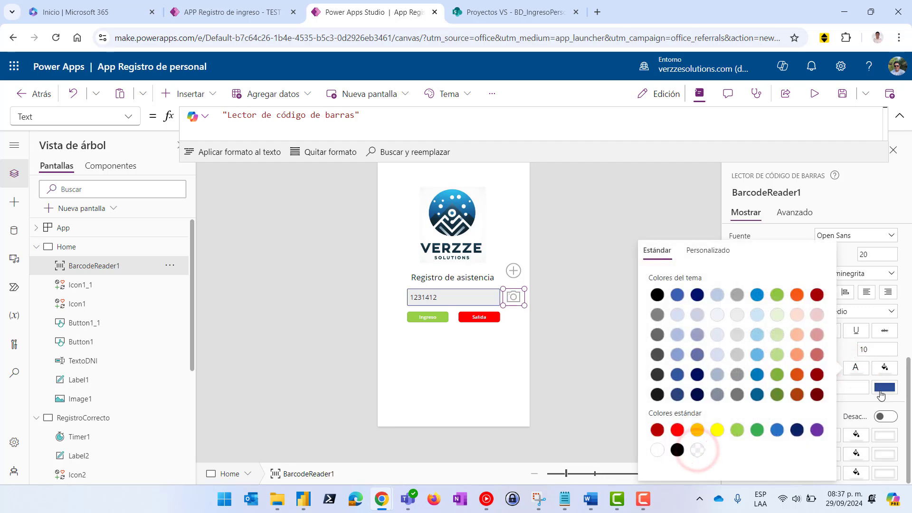
{"action": "left_click", "coordinate": [815, 95]}
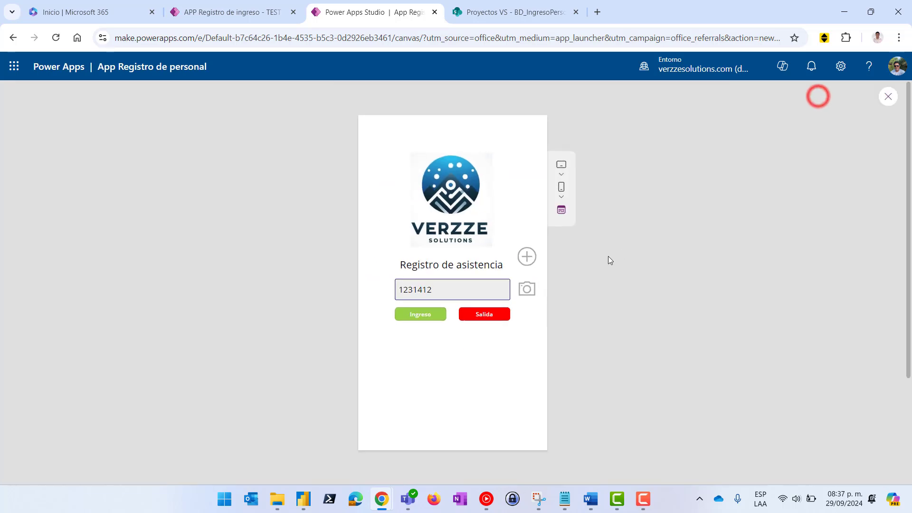
Test the scanner in preview, dismiss its notice, and view Nuevo registro in the TEST app
{"action": "left_click", "coordinate": [526, 288]}
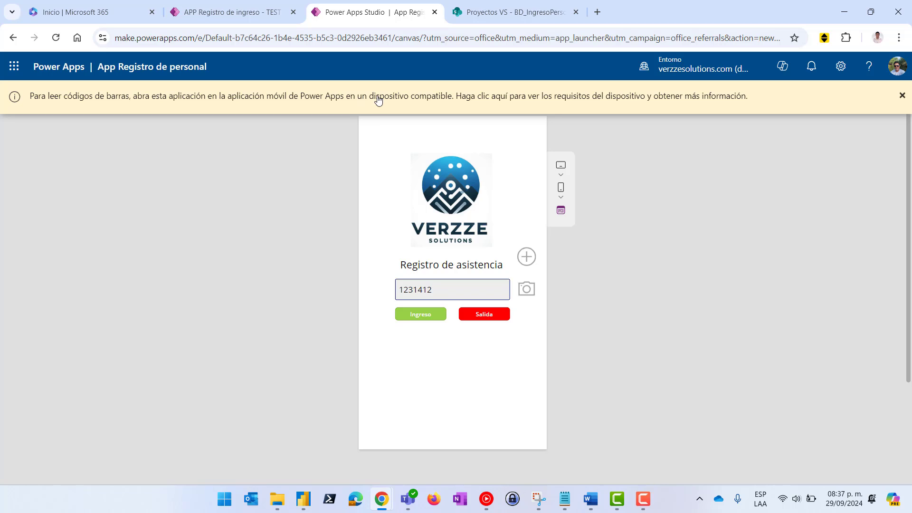
{"action": "left_click", "coordinate": [902, 97]}
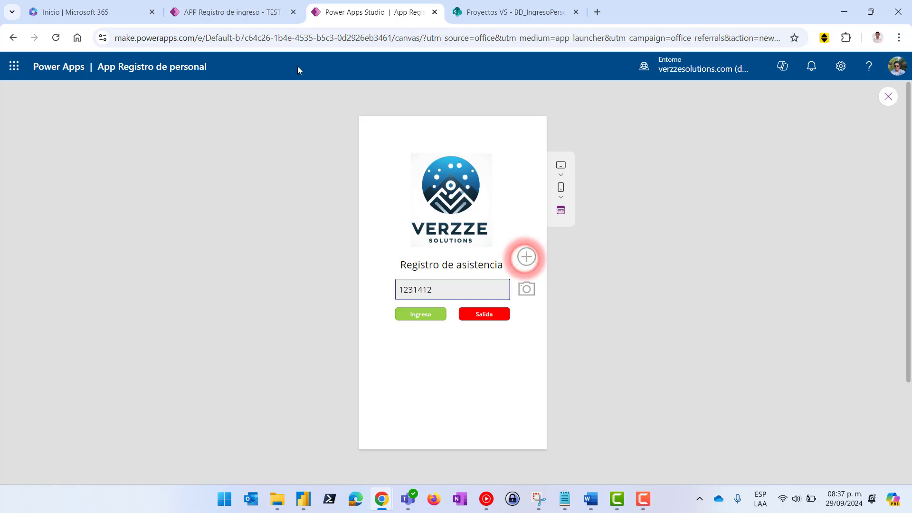
{"action": "left_click", "coordinate": [213, 14]}
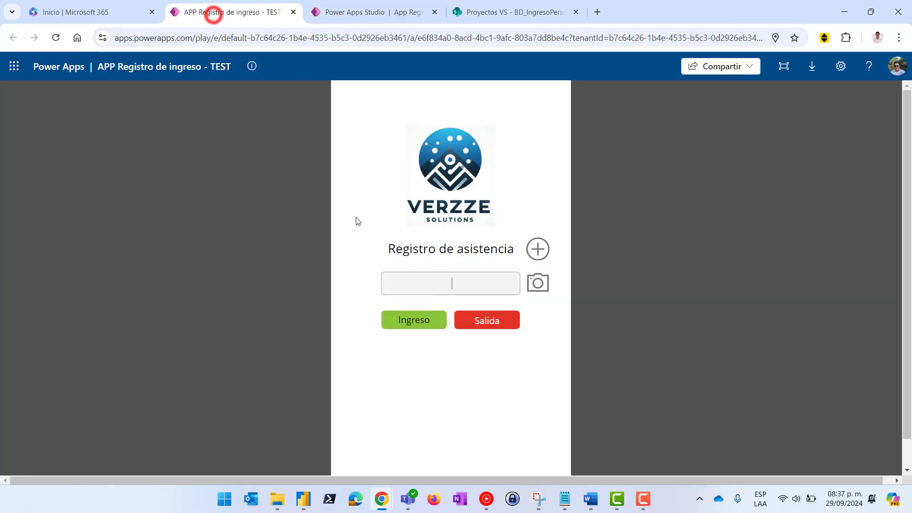
{"action": "left_click", "coordinate": [537, 250]}
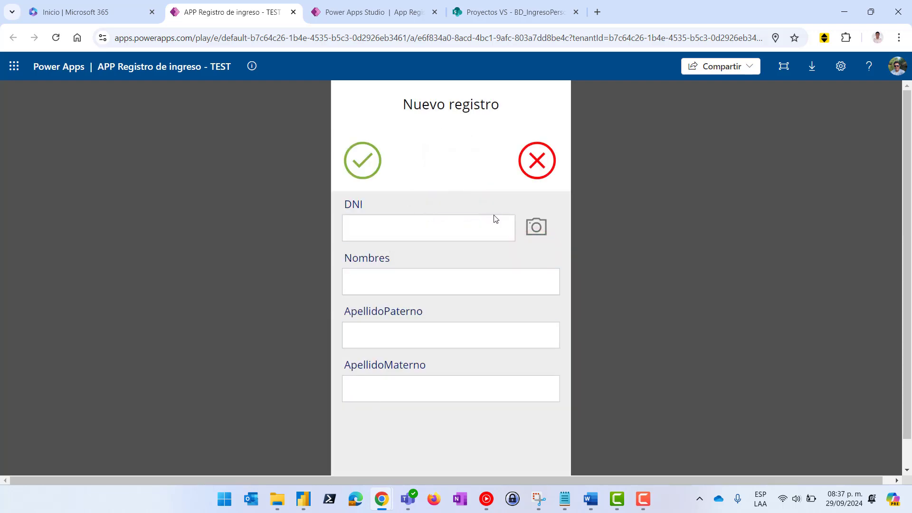
{"action": "left_click", "coordinate": [355, 13]}
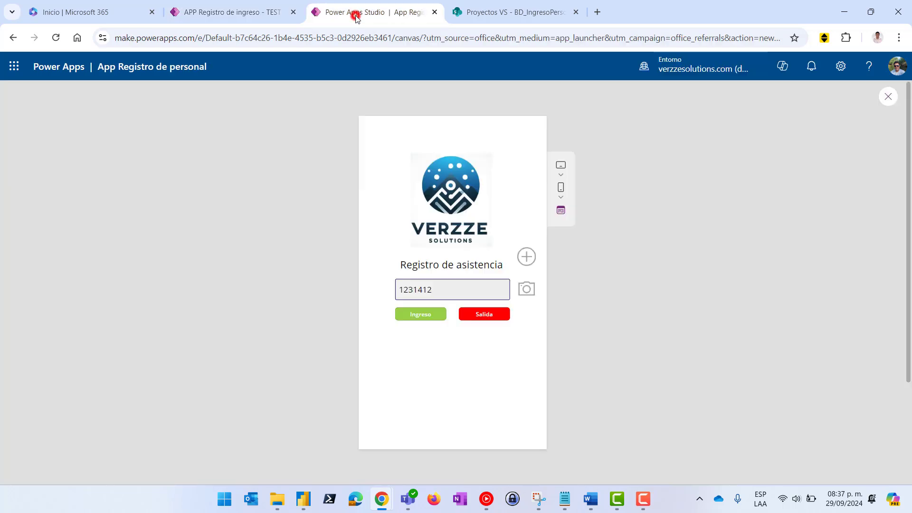
Close the preview, compare the TEST app's form again, and collapse Home in the tree
{"action": "left_click", "coordinate": [887, 97]}
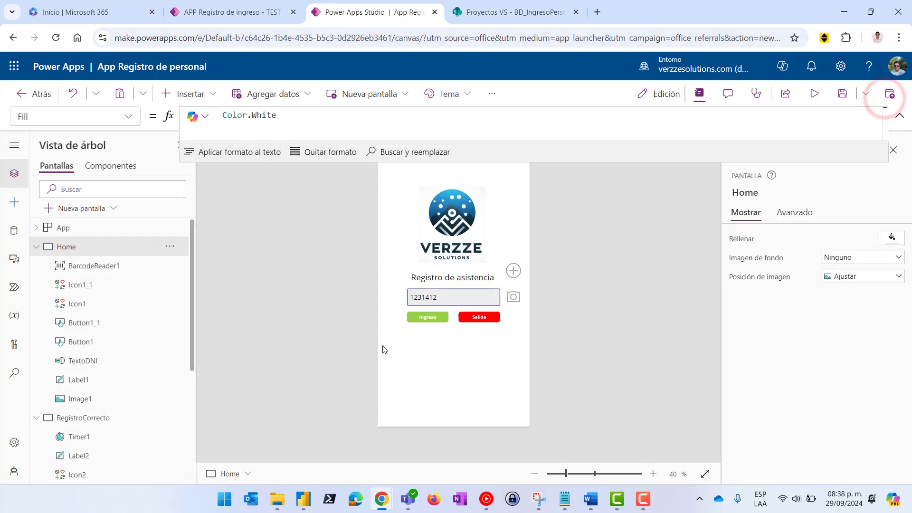
{"action": "left_click", "coordinate": [227, 14]}
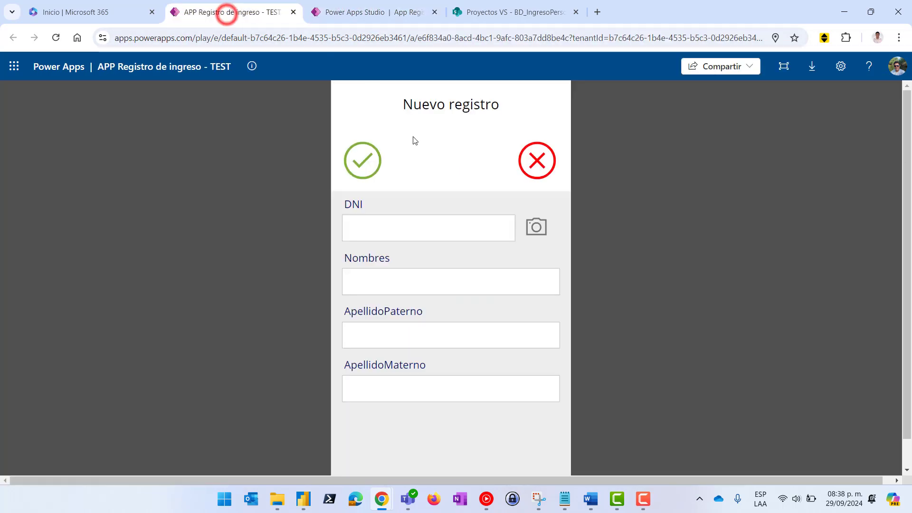
{"action": "left_click", "coordinate": [376, 18]}
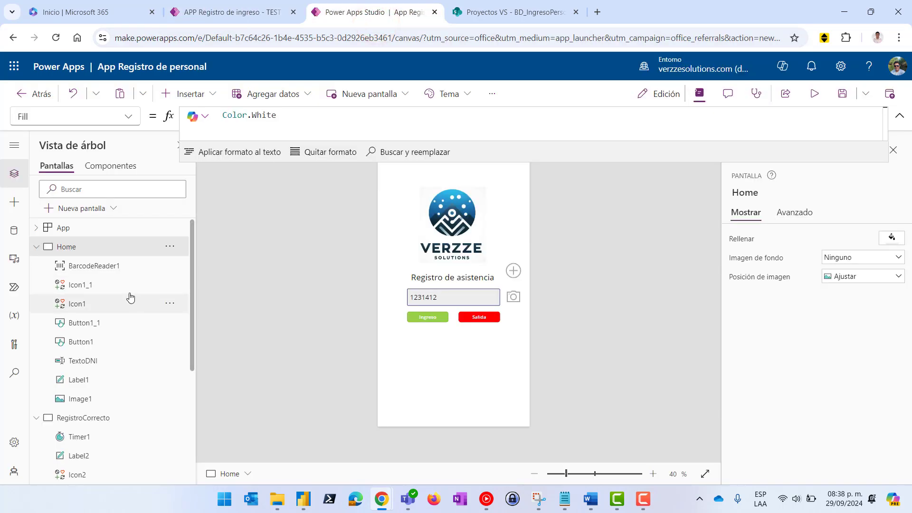
{"action": "left_click", "coordinate": [35, 248]}
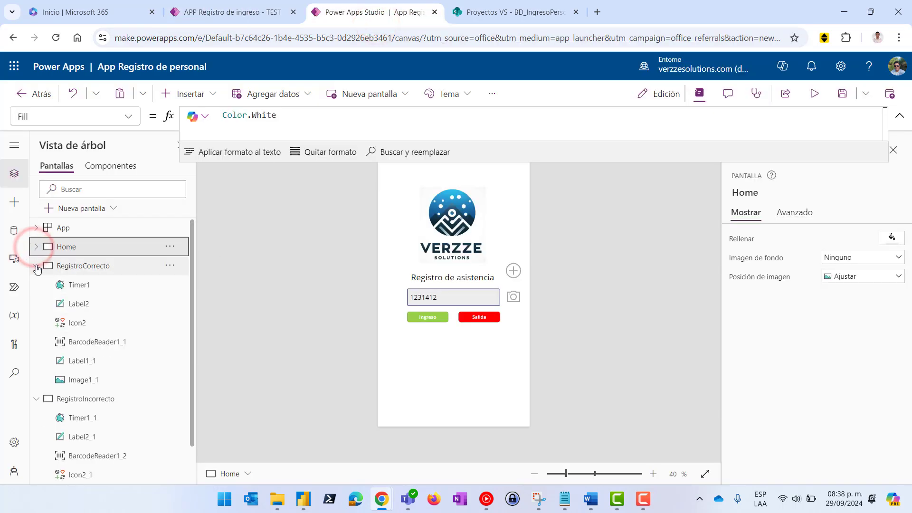
Duplicate the Home screen and rename the copy Home_1 to RegistroNuevo
{"action": "left_click", "coordinate": [170, 247]}
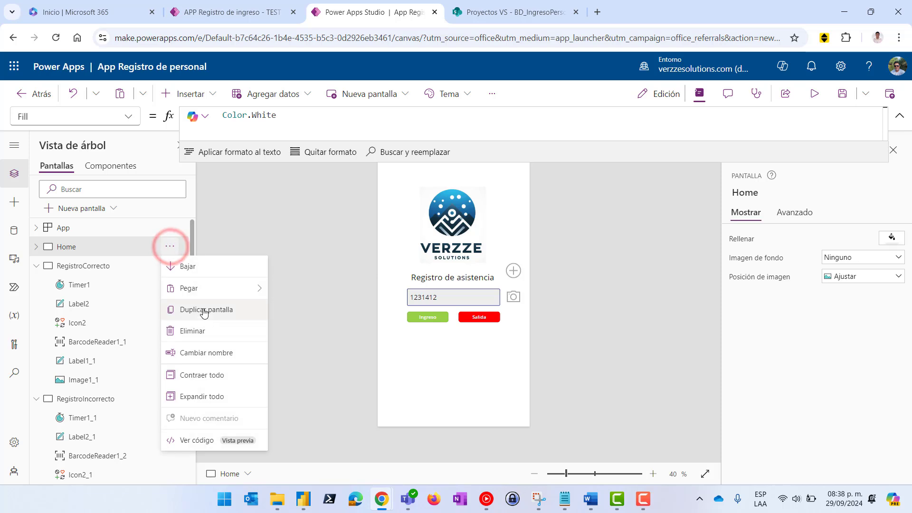
{"action": "left_click", "coordinate": [222, 311]}
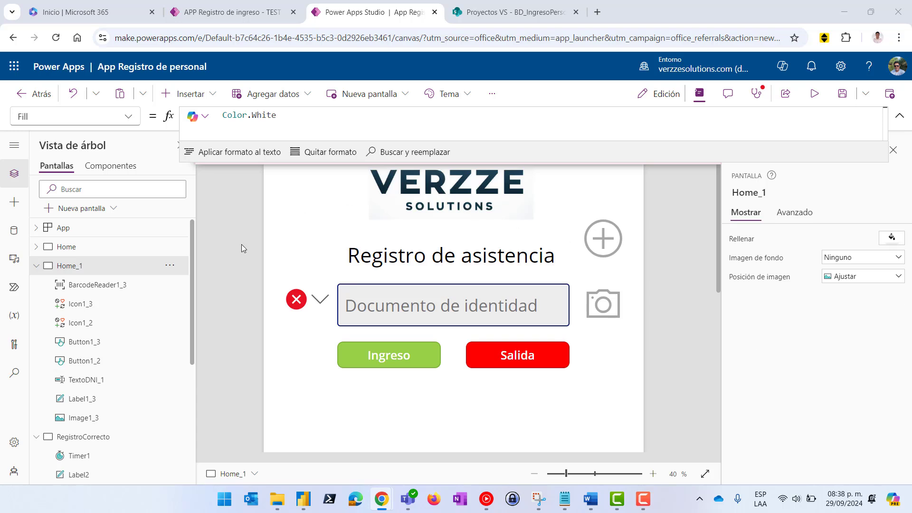
{"action": "left_click", "coordinate": [170, 266]}
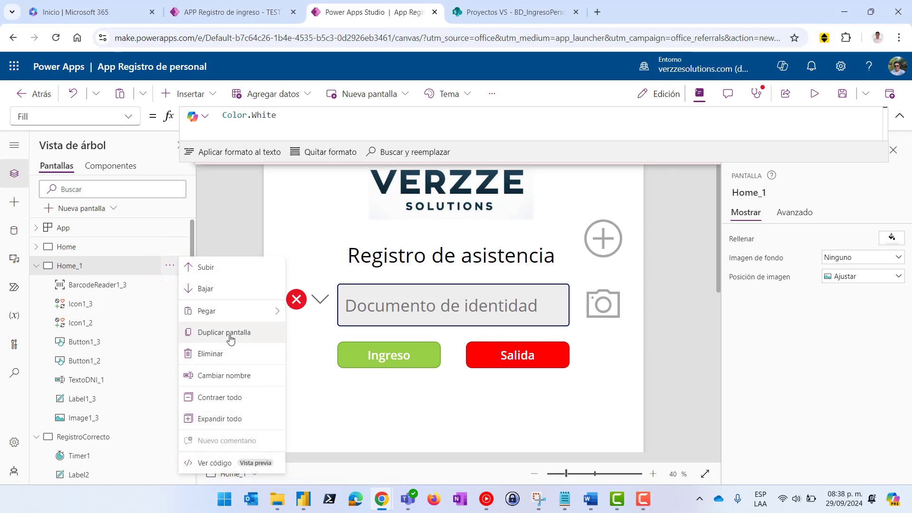
{"action": "left_click", "coordinate": [226, 375]}
{"action": "type", "text": "RegistroNuevo"}
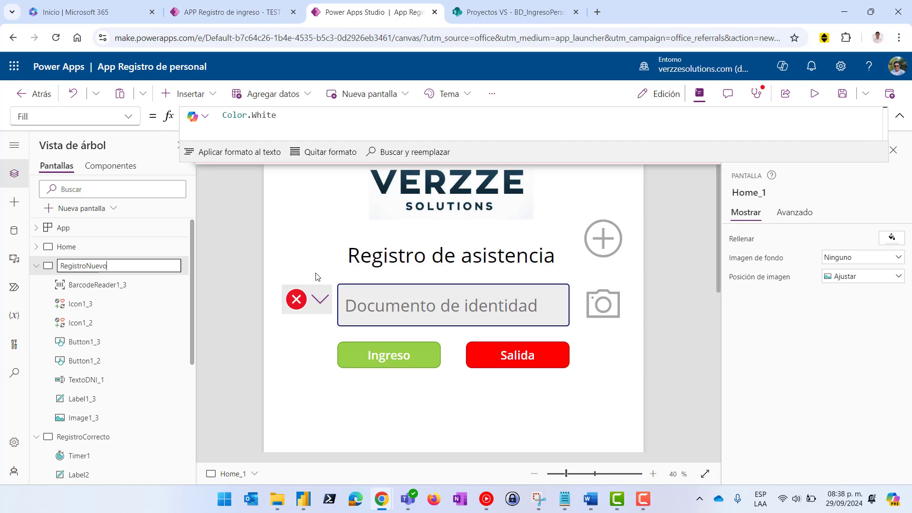
{"action": "left_click", "coordinate": [305, 247]}
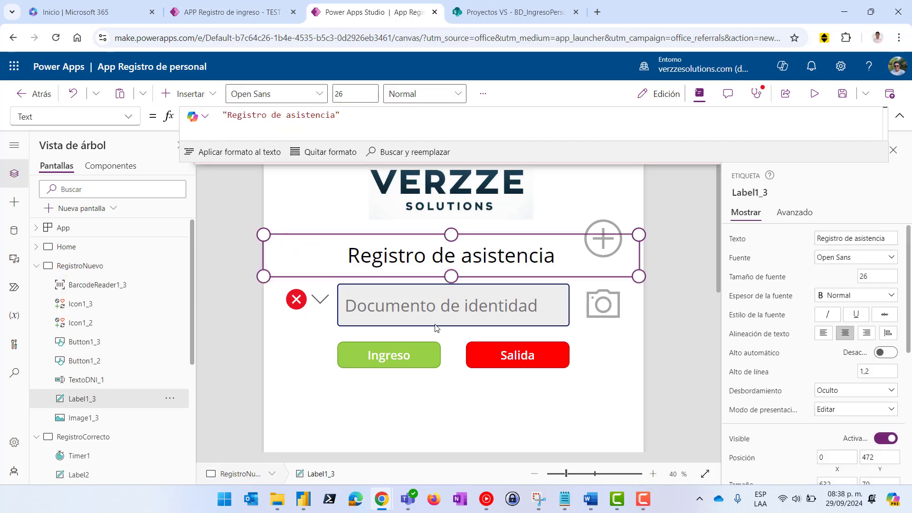
Move the 'Registro de asistencia' label to the top of RegistroNuevo
{"action": "scroll", "coordinate": [436, 328], "scroll_direction": "down", "scroll_amount": 5}
{"action": "scroll", "coordinate": [457, 320], "scroll_direction": "up", "scroll_amount": 2}
{"action": "left_click", "coordinate": [455, 212]}
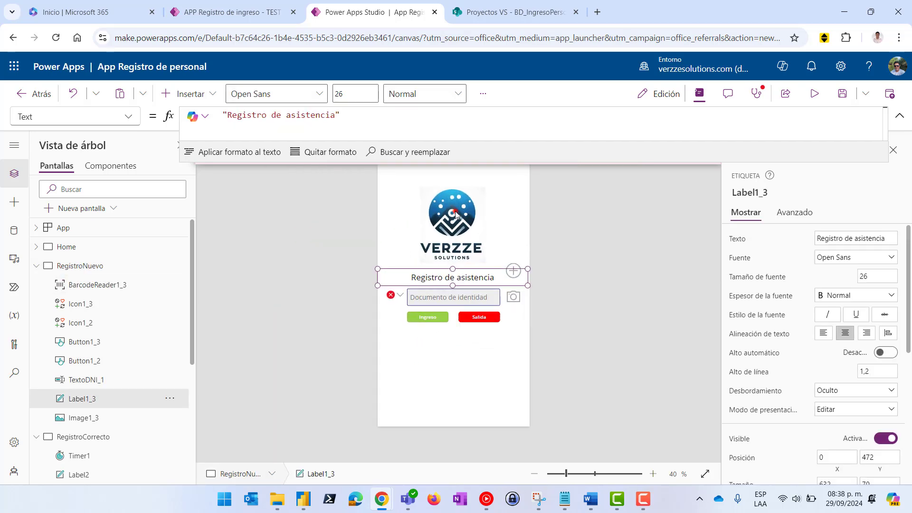
{"action": "key", "text": "Delete"}
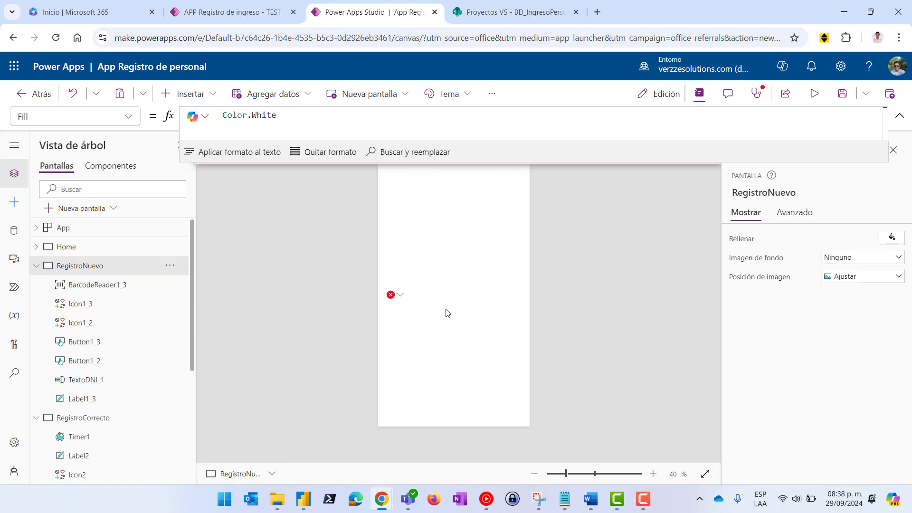
{"action": "key", "text": "ctrl+z"}
{"action": "left_click_drag", "start_coordinate": [448, 279], "coordinate": [460, 168]}
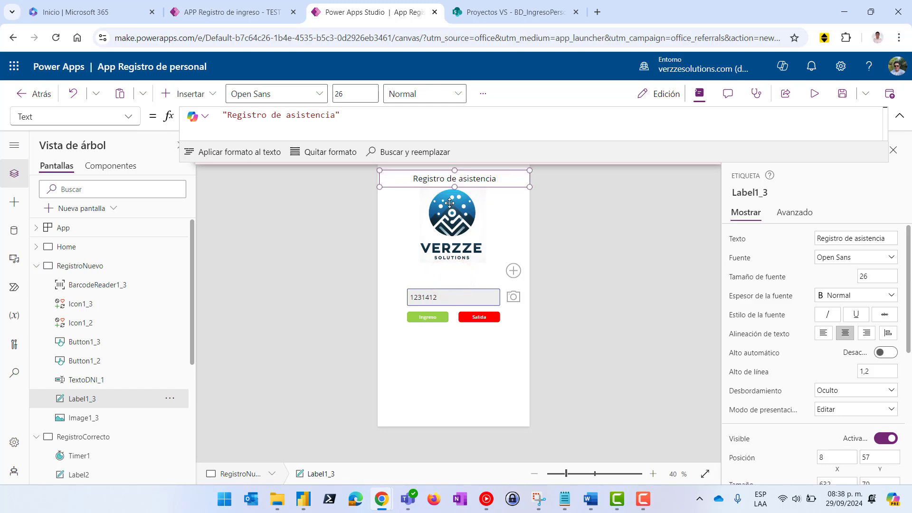
Delete the logo, DNI text box, barcode reader, icons and buttons from RegistroNuevo
{"action": "left_click", "coordinate": [445, 218]}
{"action": "key", "text": "Delete"}
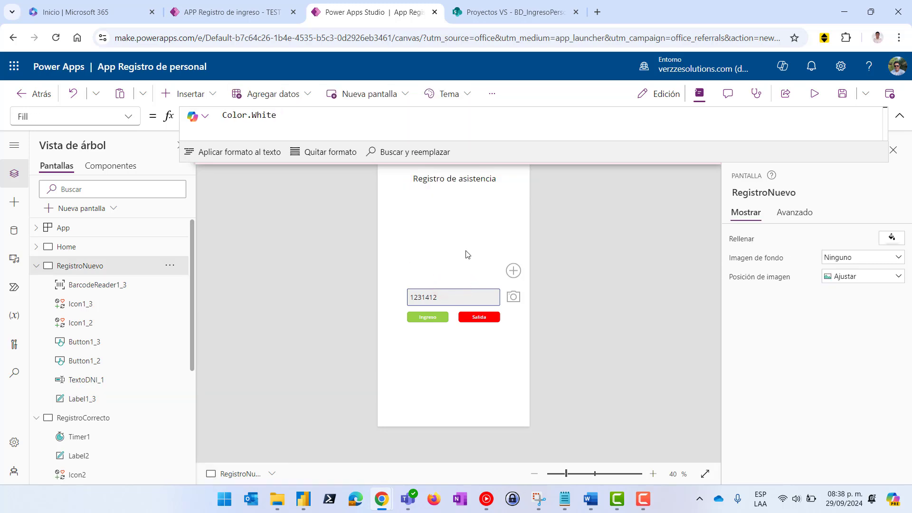
{"action": "left_click", "coordinate": [454, 293]}
{"action": "key", "text": "Delete"}
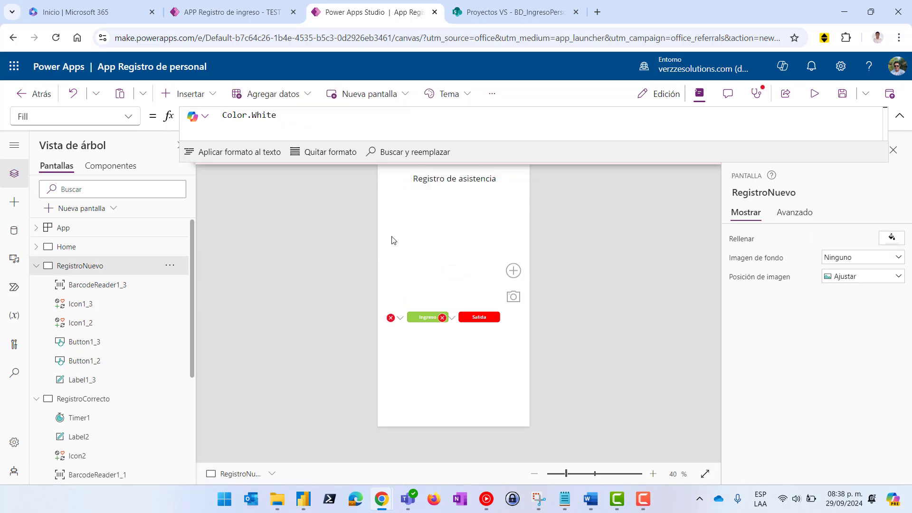
{"action": "left_click_drag", "start_coordinate": [392, 231], "coordinate": [560, 367]}
{"action": "key", "text": "Delete"}
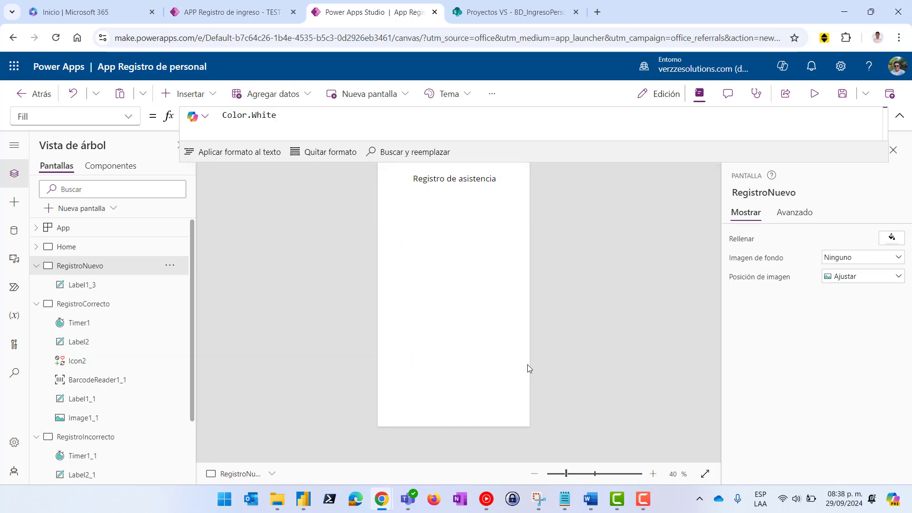
Change the title label's text to 'Nuevo registro'
{"action": "left_click", "coordinate": [581, 162]}
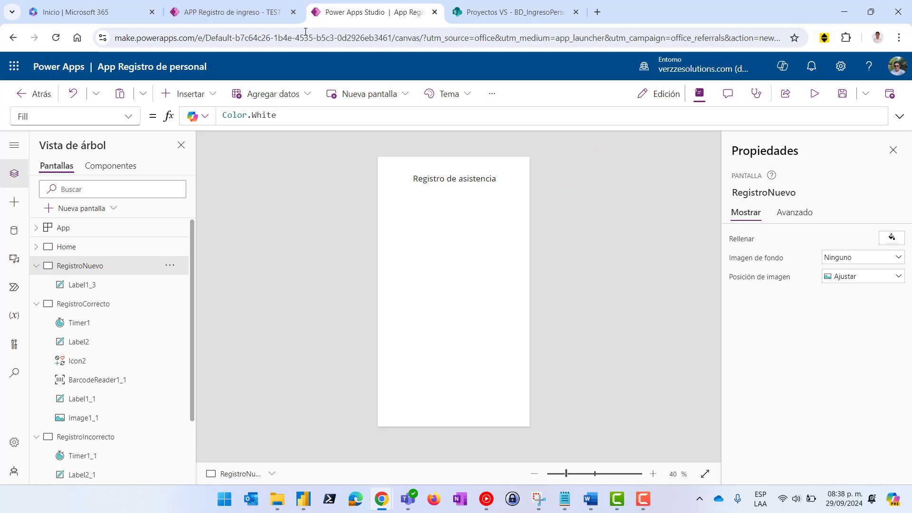
{"action": "left_click", "coordinate": [232, 12]}
{"action": "left_click", "coordinate": [378, 13]}
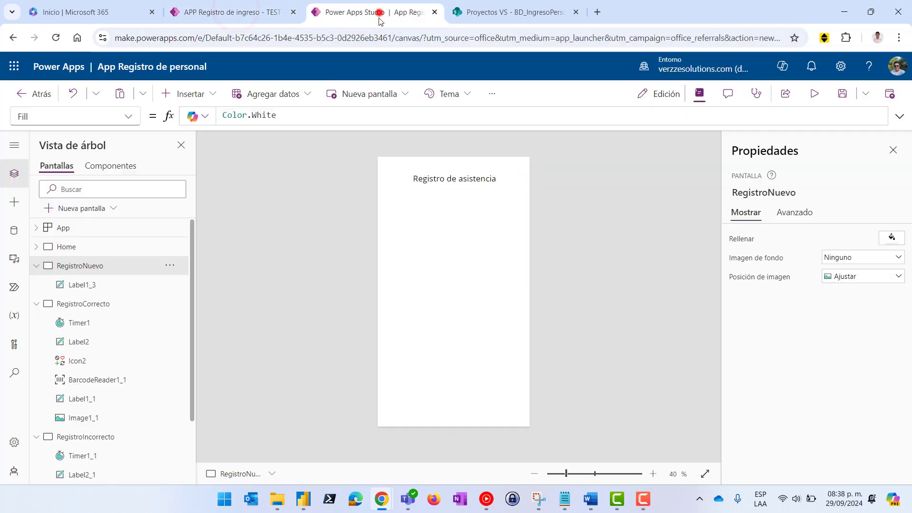
{"action": "left_click", "coordinate": [462, 181]}
{"action": "left_click", "coordinate": [458, 179]}
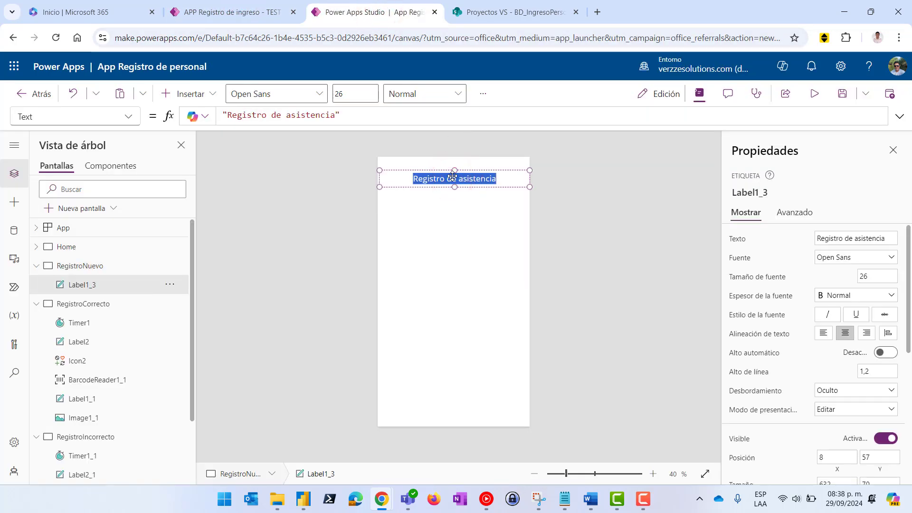
{"action": "type", "text": "Nuevo registro"}
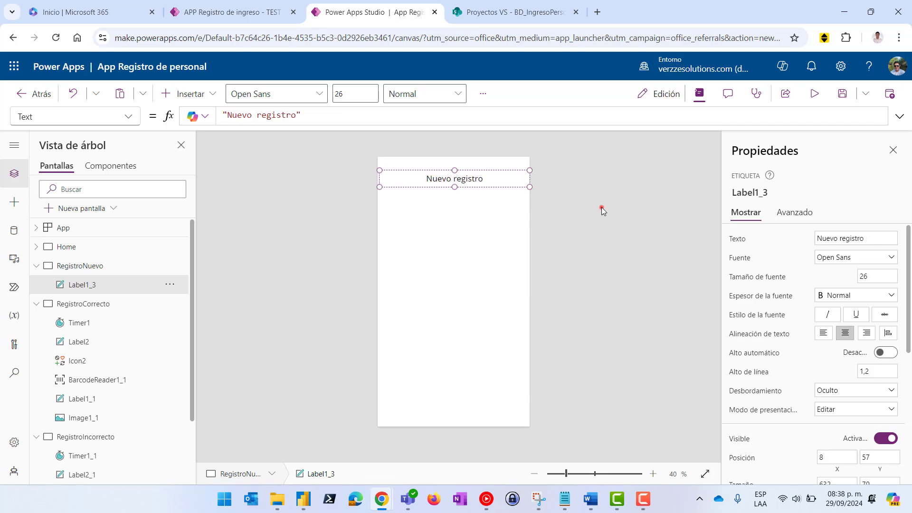
{"action": "left_click", "coordinate": [602, 211]}
Add an edit form to RegistroNuevo connected to BD_ALS_ListaPersonal
{"action": "left_click", "coordinate": [434, 258]}
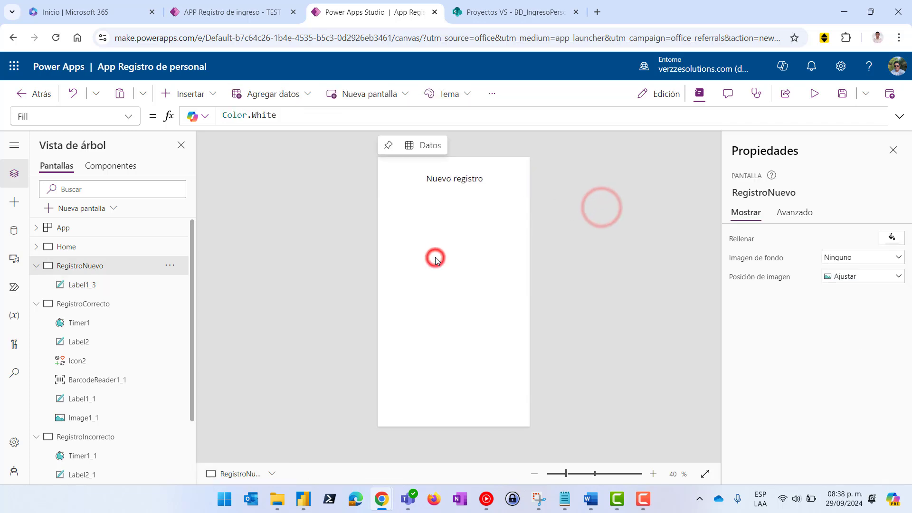
{"action": "left_click", "coordinate": [200, 106]}
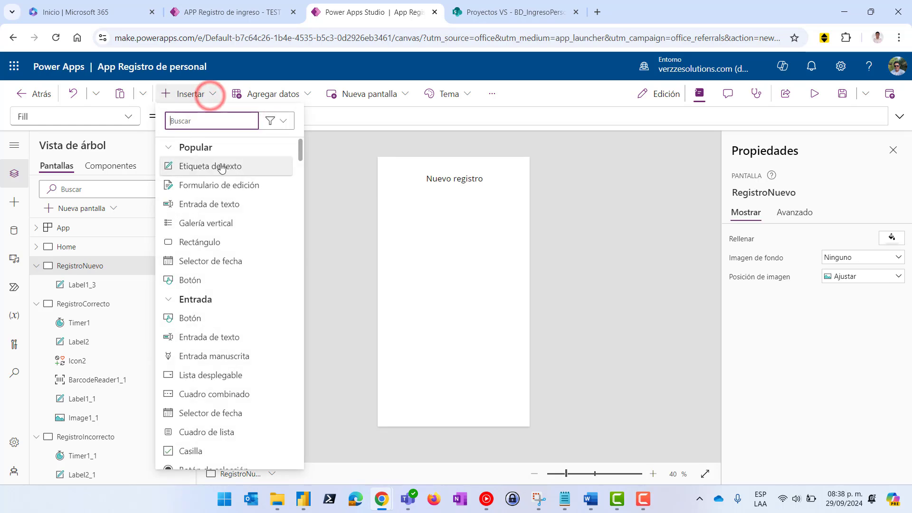
{"action": "left_click", "coordinate": [230, 190]}
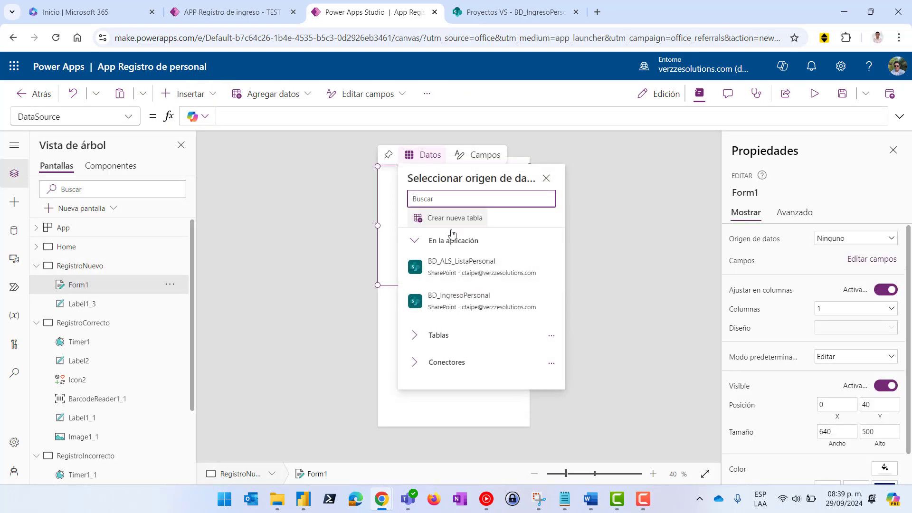
{"action": "left_click", "coordinate": [473, 271]}
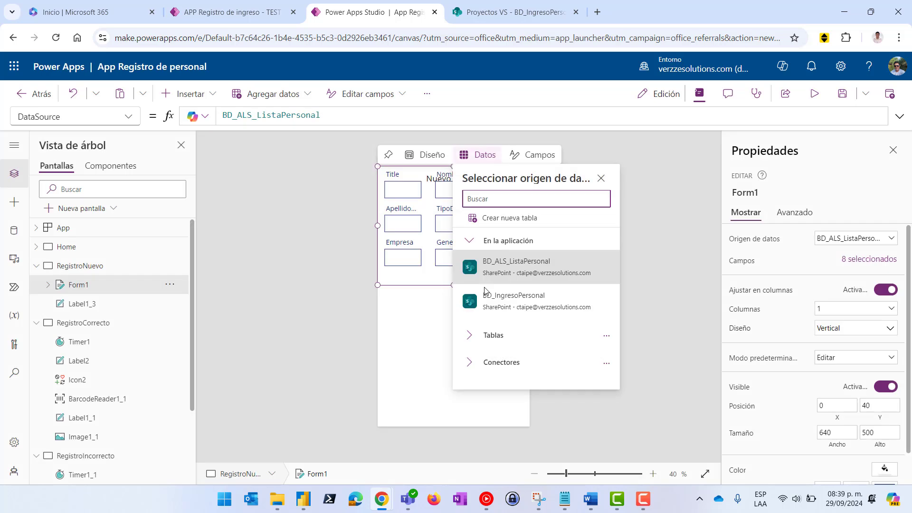
{"action": "left_click", "coordinate": [601, 179]}
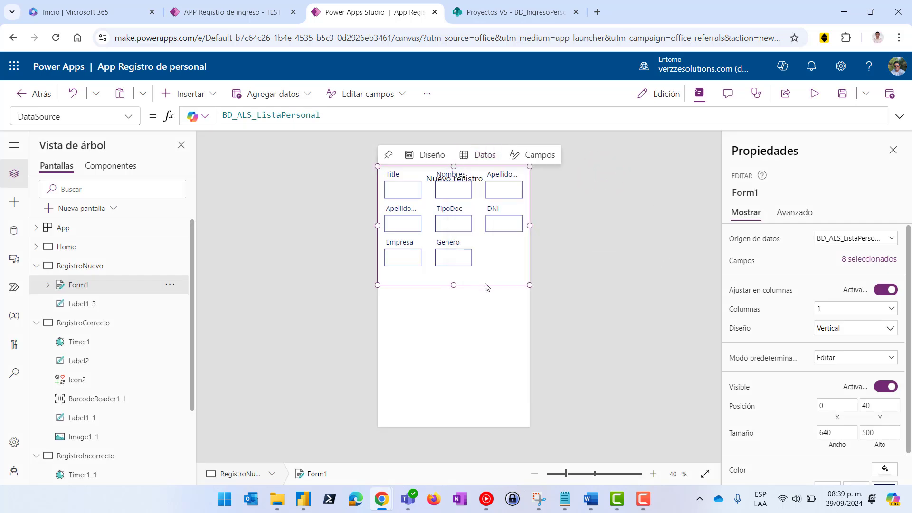
Move Form1 below the title and set its Columnas to 3
{"action": "left_click_drag", "start_coordinate": [485, 287], "coordinate": [453, 423]}
{"action": "left_click", "coordinate": [238, 12]}
{"action": "left_click", "coordinate": [358, 12]}
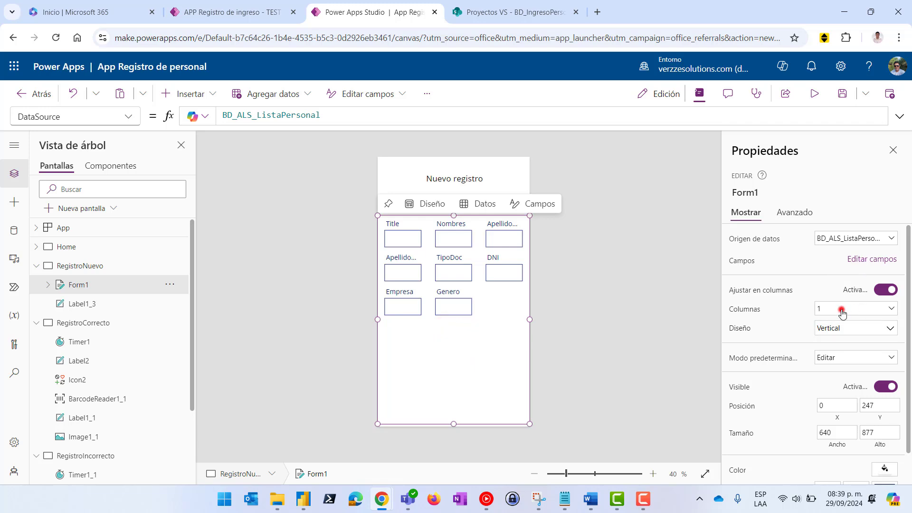
{"action": "left_click", "coordinate": [841, 310]}
{"action": "left_click", "coordinate": [826, 350]}
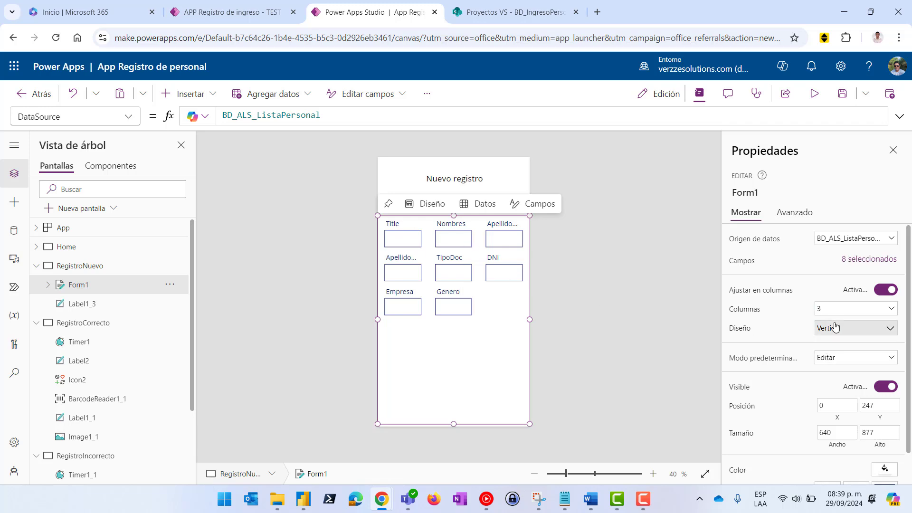
Remove the Title field from Form1's field list
{"action": "left_click", "coordinate": [866, 258]}
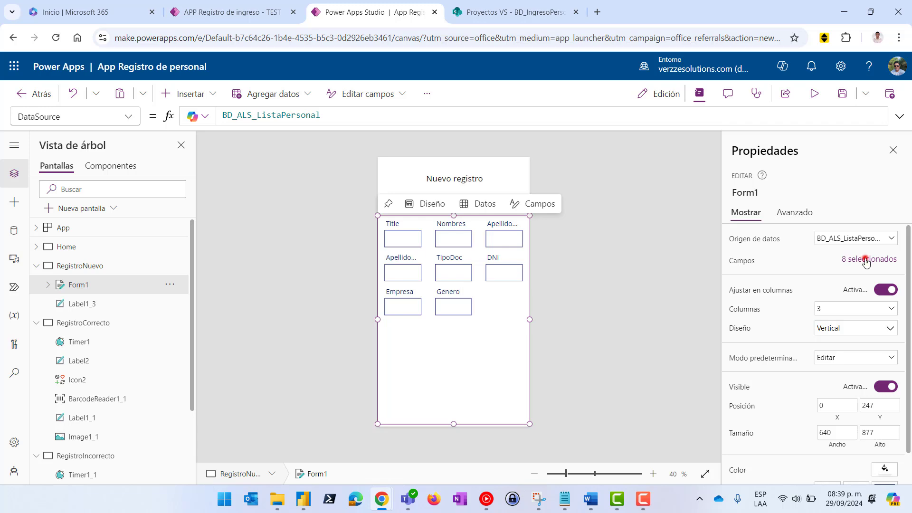
{"action": "left_click", "coordinate": [710, 197]}
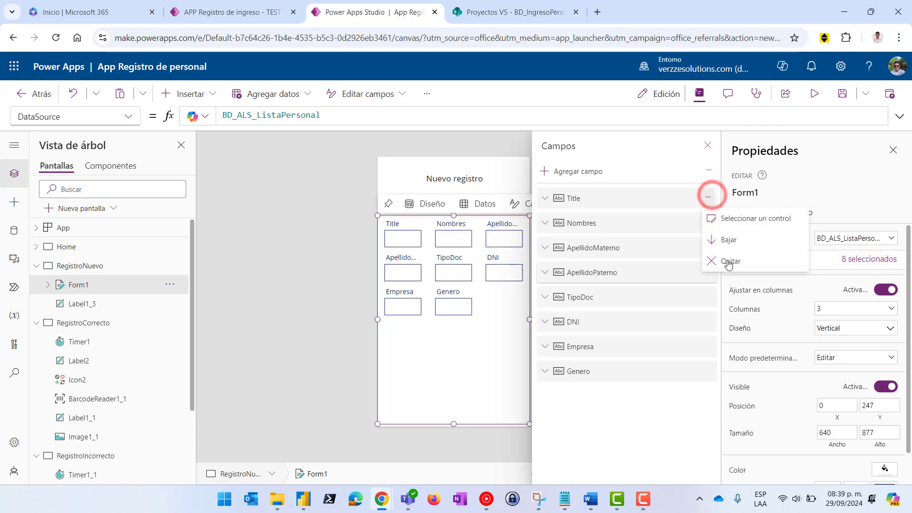
{"action": "left_click", "coordinate": [727, 257]}
{"action": "left_click", "coordinate": [238, 13]}
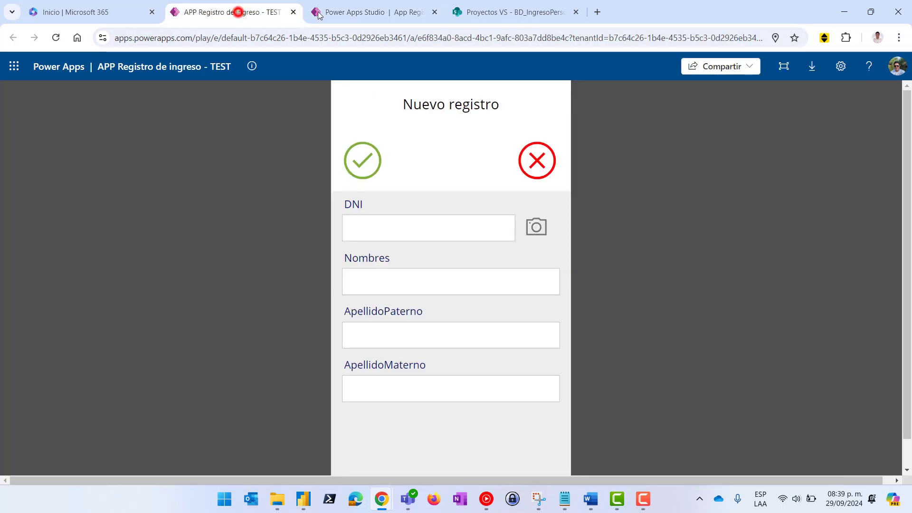
{"action": "left_click", "coordinate": [359, 14]}
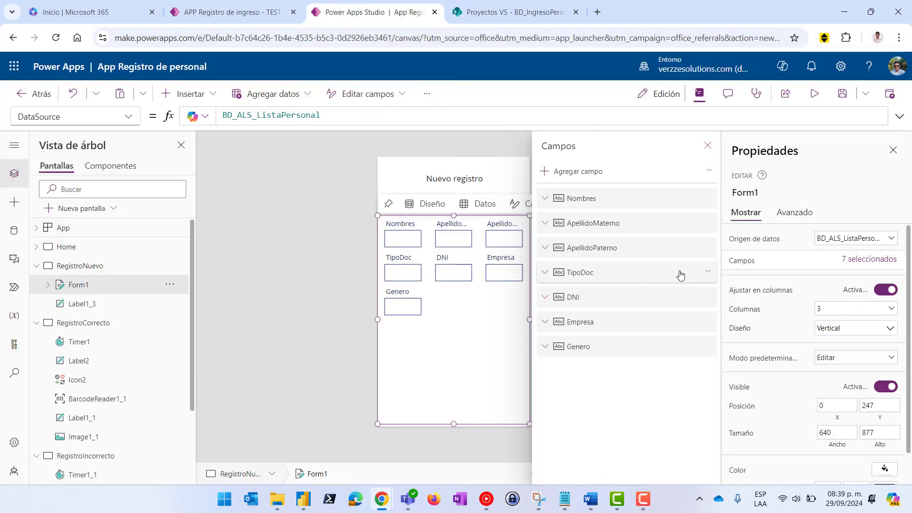
Move DNI to the top and drop Genero, Empresa and TipoDoc from the form
{"action": "left_click_drag", "start_coordinate": [669, 295], "coordinate": [636, 246]}
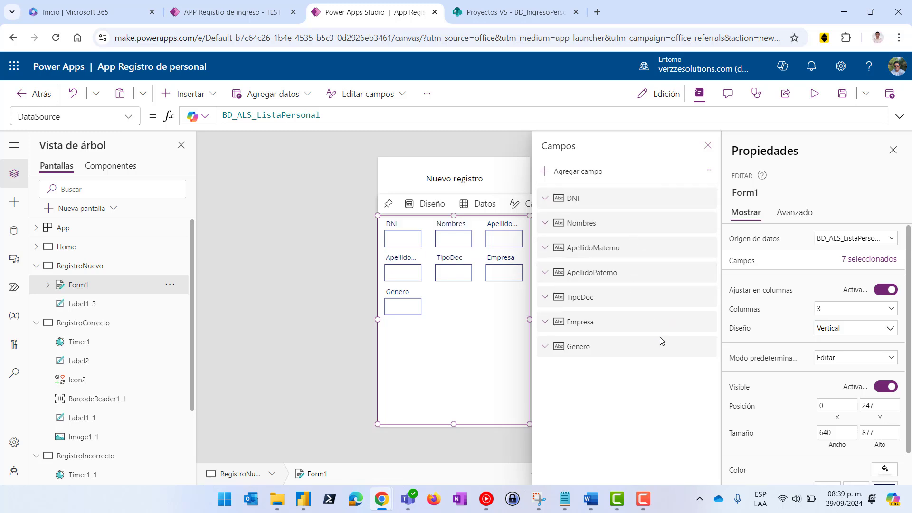
{"action": "left_click", "coordinate": [708, 350]}
{"action": "left_click", "coordinate": [739, 406]}
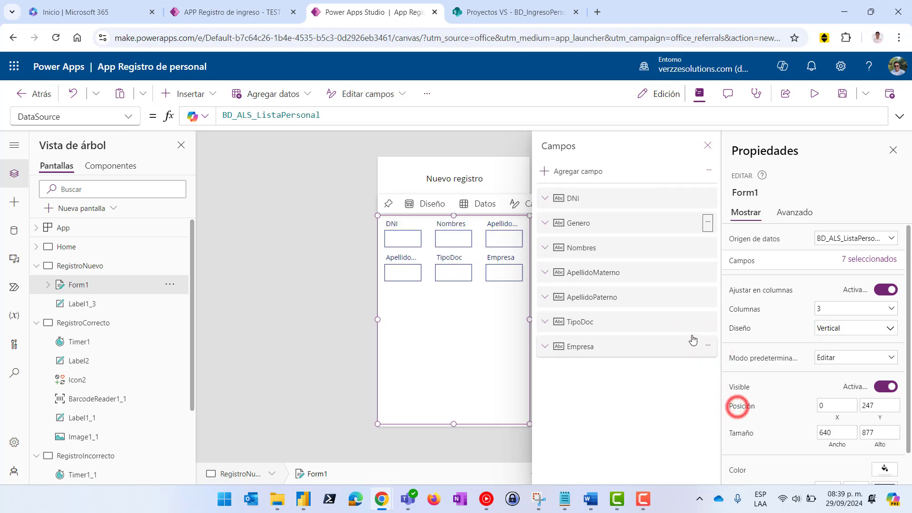
{"action": "left_click", "coordinate": [704, 318]}
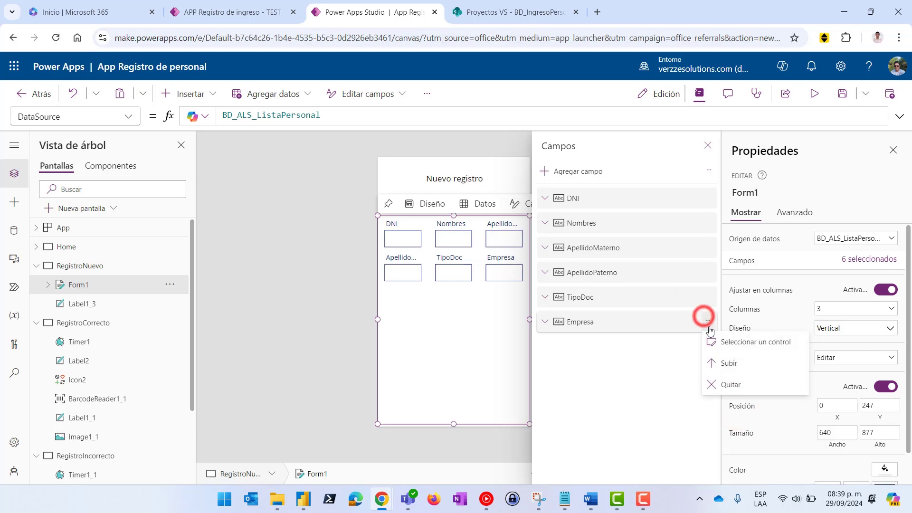
{"action": "left_click", "coordinate": [729, 382]}
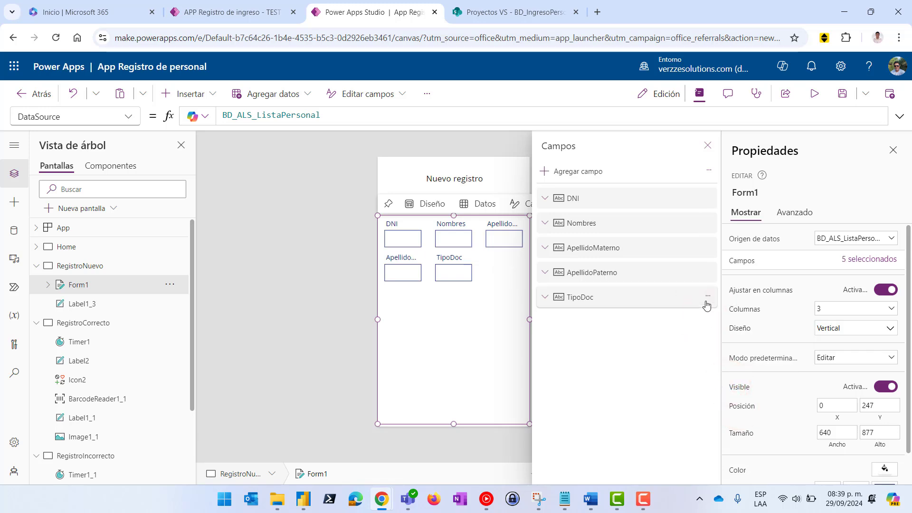
{"action": "left_click", "coordinate": [708, 298]}
{"action": "left_click", "coordinate": [733, 360]}
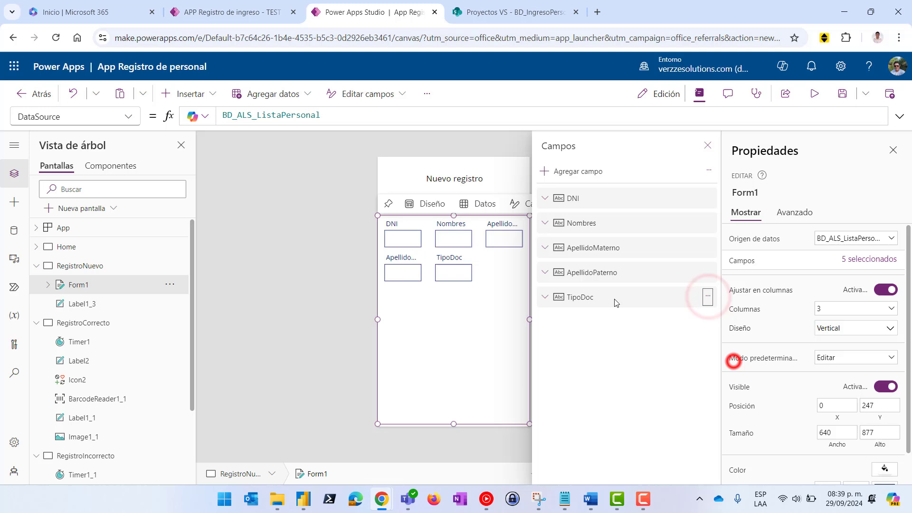
{"action": "left_click", "coordinate": [285, 300]}
{"action": "left_click", "coordinate": [472, 310]}
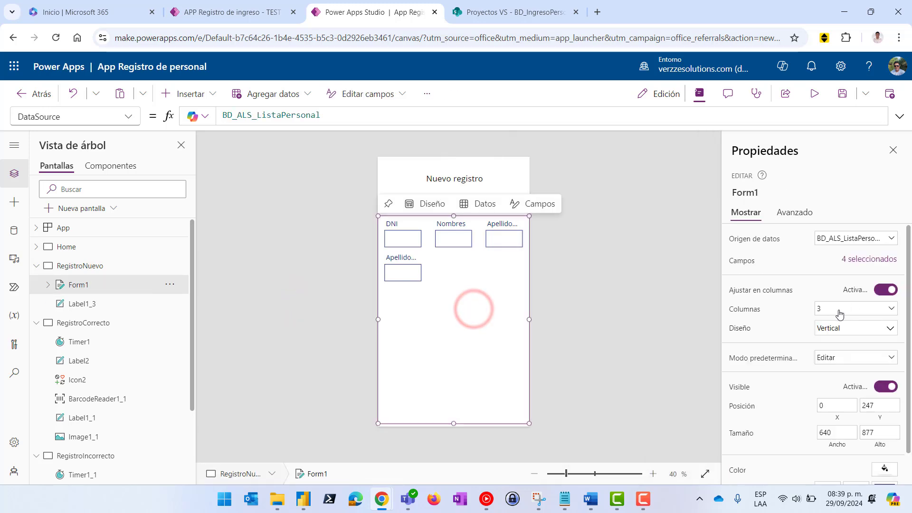
Set Form1 to lay out its fields in a single column
{"action": "left_click", "coordinate": [832, 310]}
{"action": "left_click", "coordinate": [828, 323]}
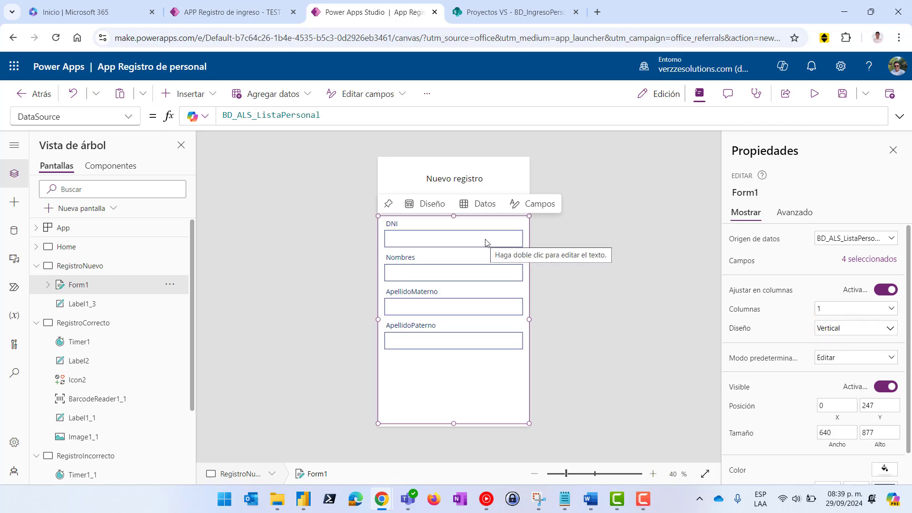
{"action": "left_click", "coordinate": [619, 221]}
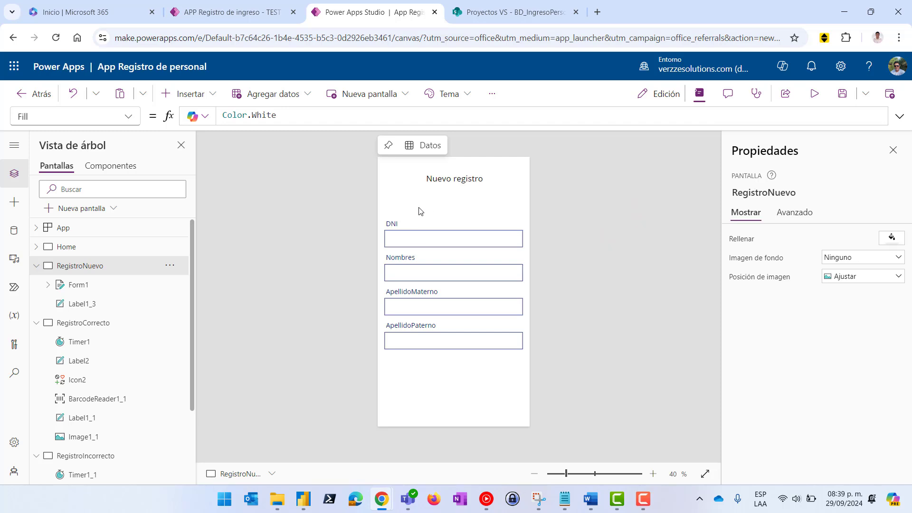
Fill the form with light grey and check the layout in the running app
{"action": "left_click", "coordinate": [441, 396]}
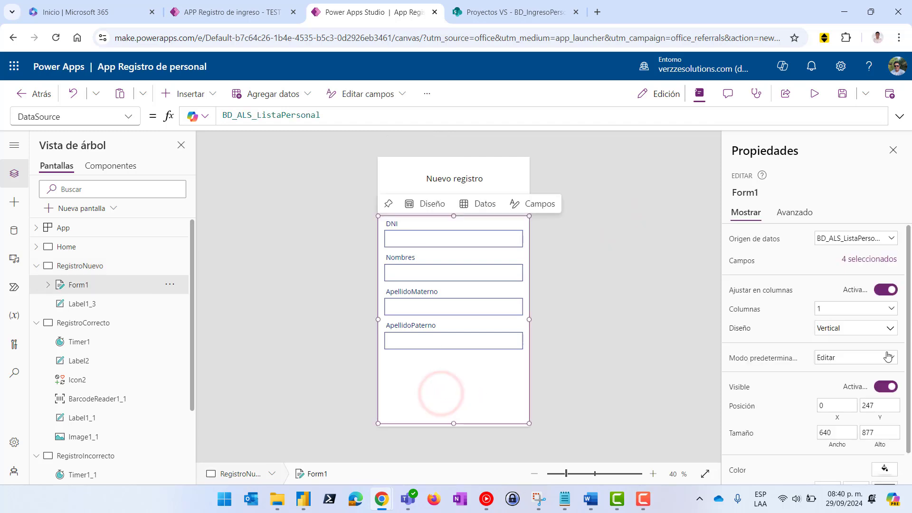
{"action": "scroll", "coordinate": [887, 361], "scroll_direction": "down", "scroll_amount": 1}
{"action": "left_click", "coordinate": [888, 435]}
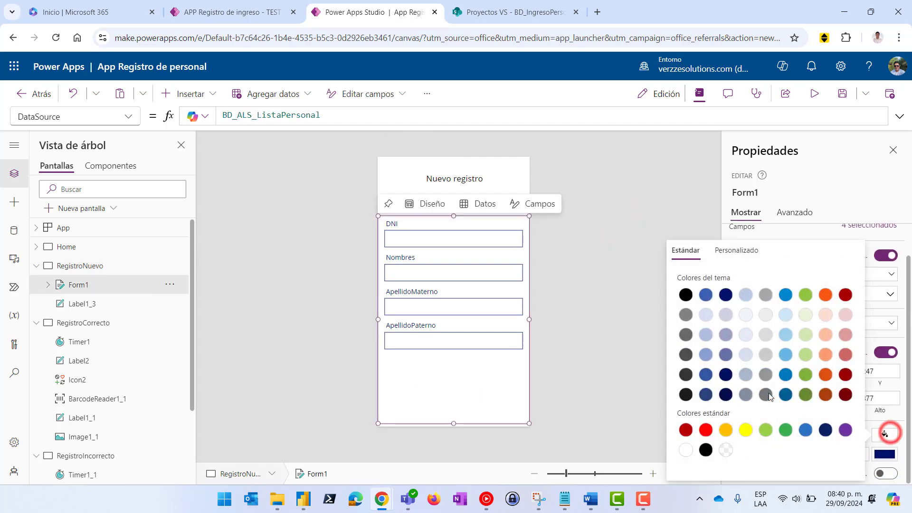
{"action": "left_click", "coordinate": [765, 335]}
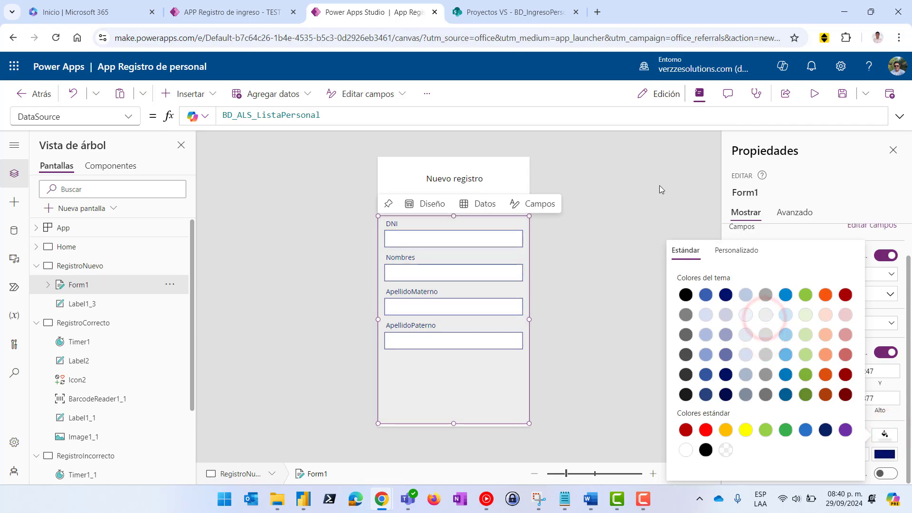
{"action": "left_click", "coordinate": [659, 185]}
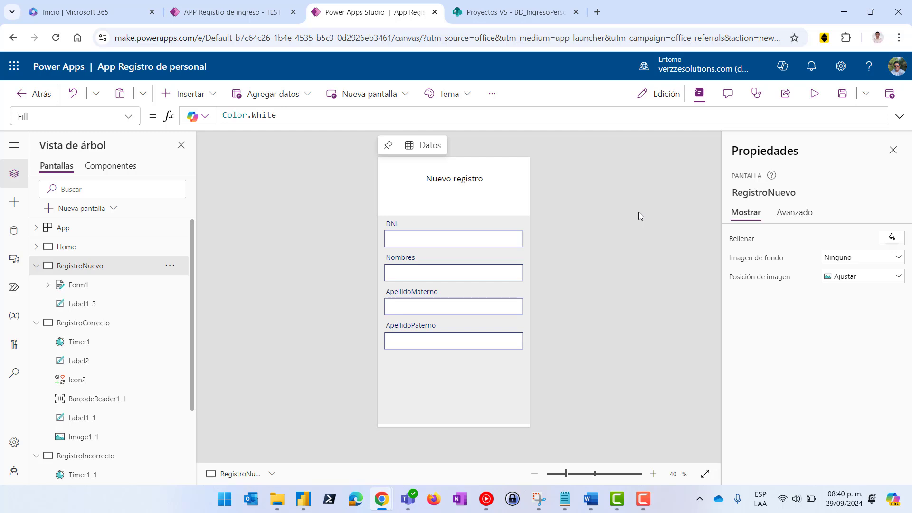
{"action": "left_click", "coordinate": [244, 10]}
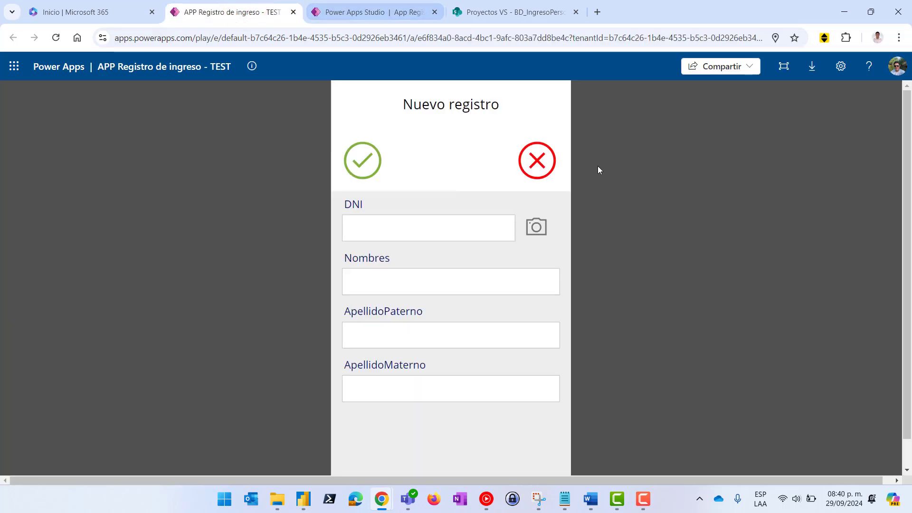
{"action": "left_click", "coordinate": [362, 18]}
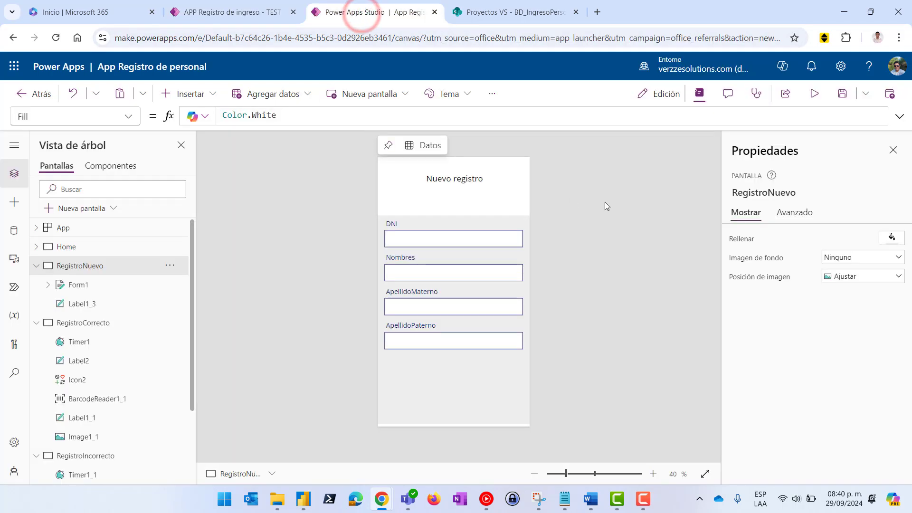
Stretch the form to the screen bottom and add the green check and red X icons above it
{"action": "left_click", "coordinate": [497, 395]}
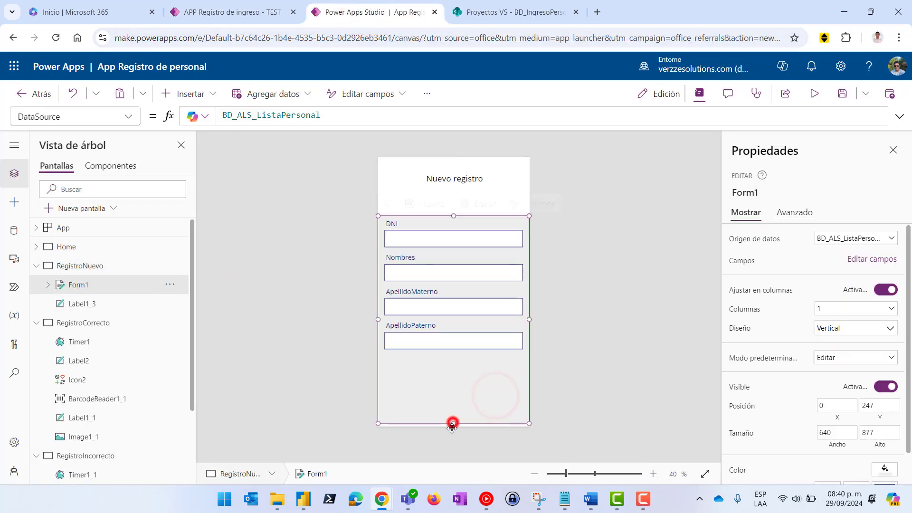
{"action": "left_click_drag", "start_coordinate": [452, 421], "coordinate": [452, 425]}
{"action": "left_click", "coordinate": [629, 340]}
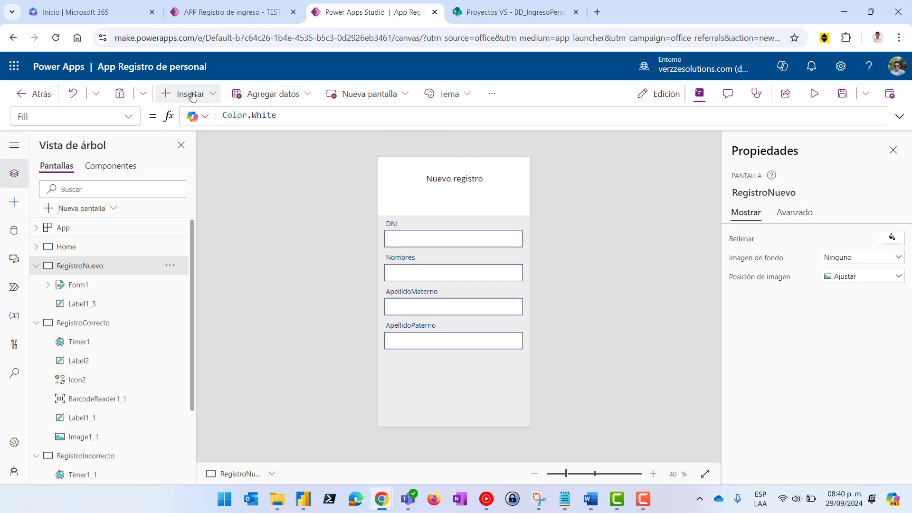
{"action": "left_click", "coordinate": [847, 16]}
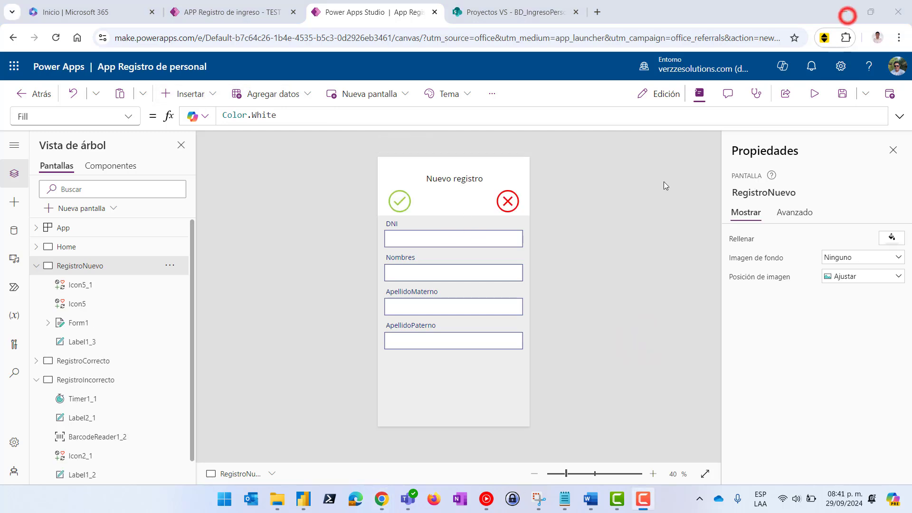
{"action": "left_click", "coordinate": [400, 199]}
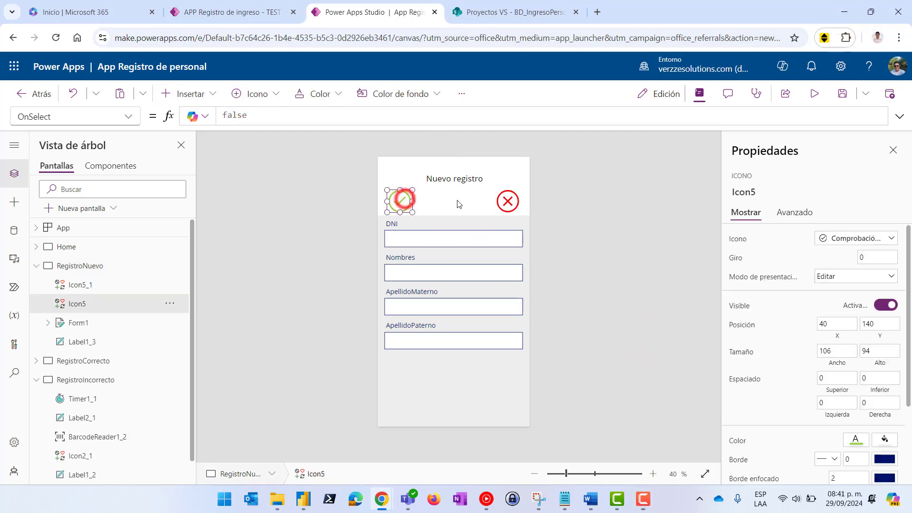
{"action": "left_click", "coordinate": [508, 201]}
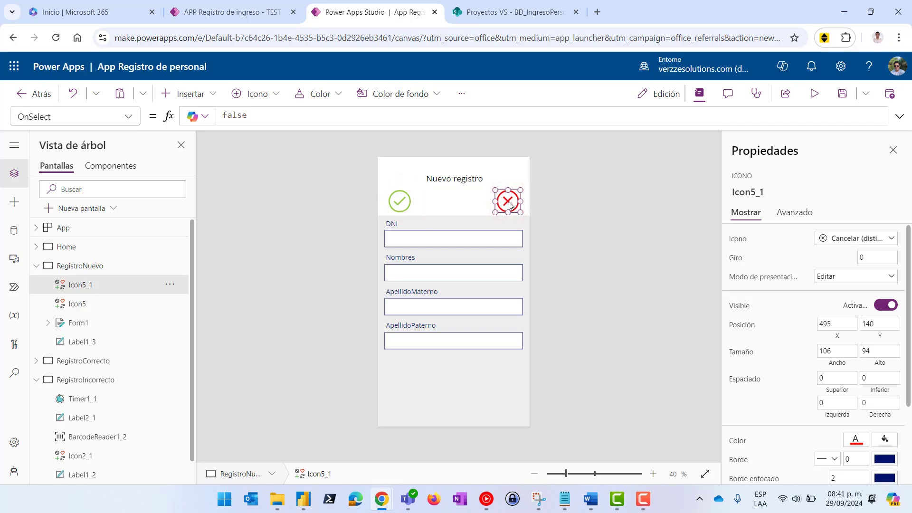
{"action": "left_click", "coordinate": [404, 208]}
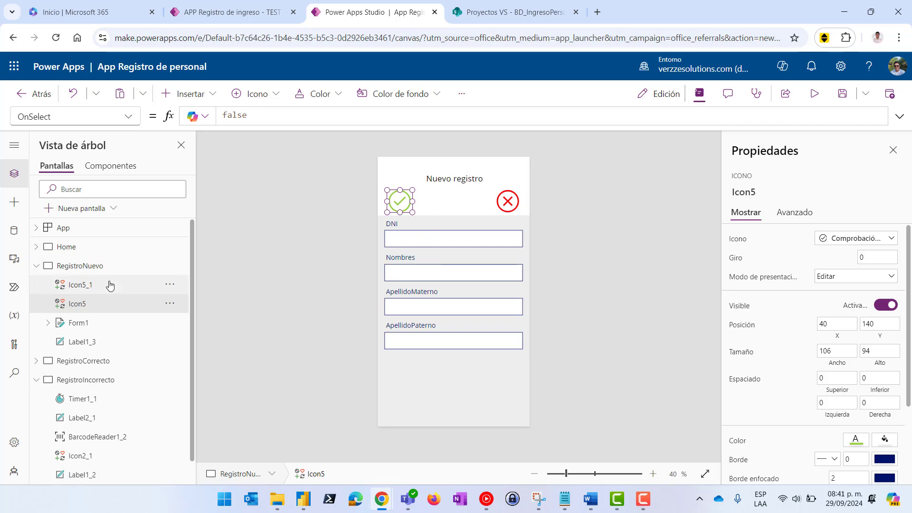
Replace the Home plus icon's false OnSelect with NewForm(Form1), confirming the form's name on RegistroNuevo
{"action": "left_click", "coordinate": [67, 247]}
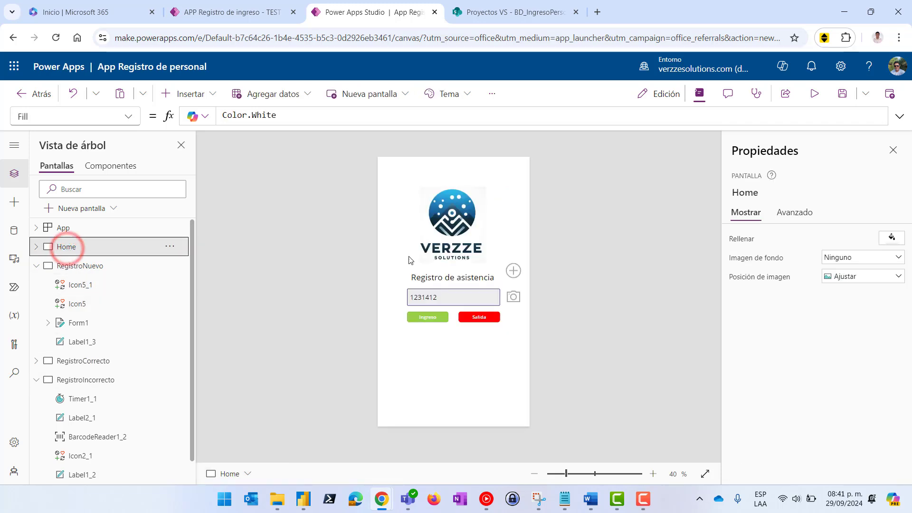
{"action": "left_click", "coordinate": [512, 271]}
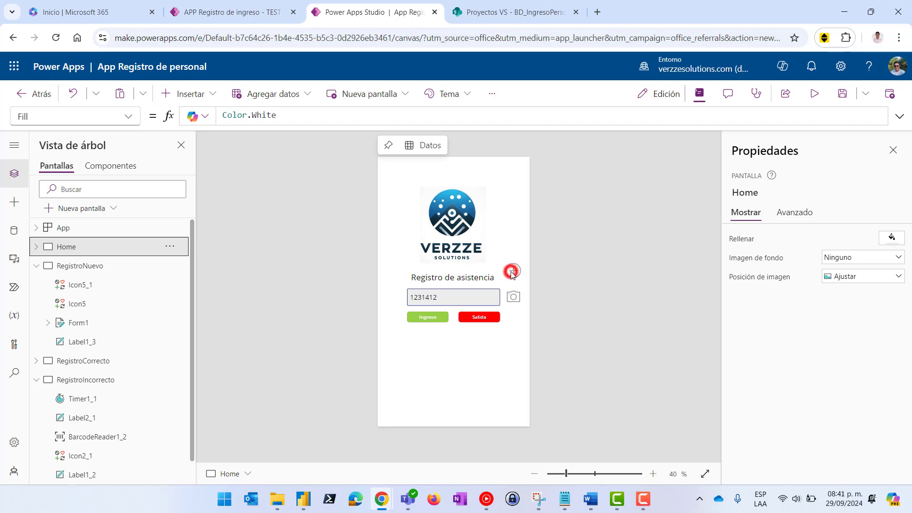
{"action": "left_click", "coordinate": [463, 122]}
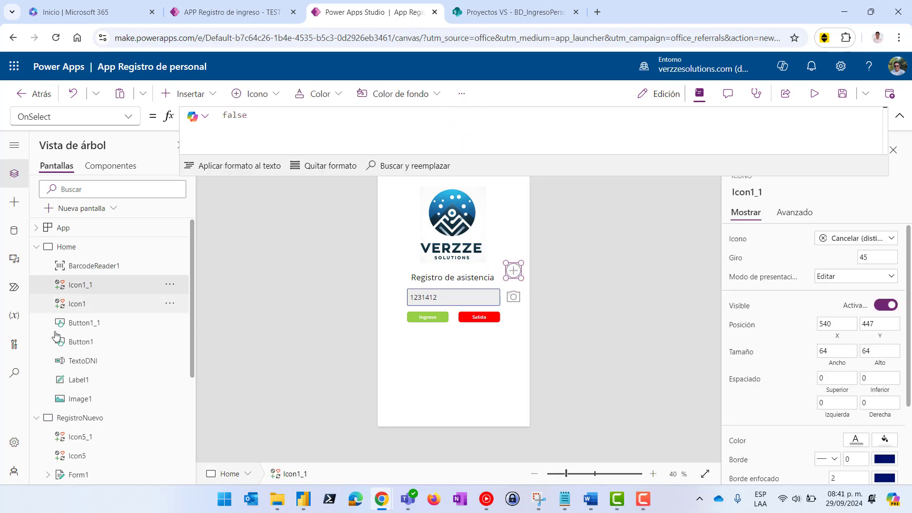
{"action": "double_click", "coordinate": [258, 114]}
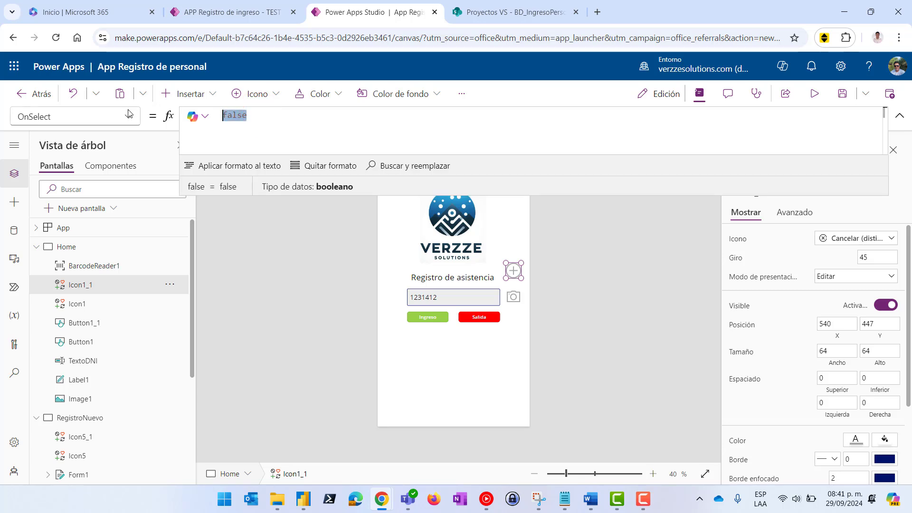
{"action": "type", "text": "Nre"}
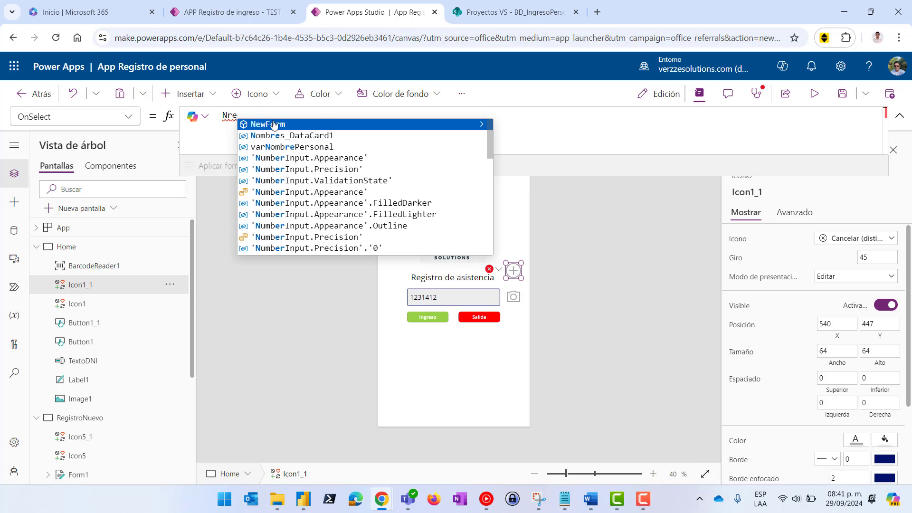
{"action": "left_click", "coordinate": [273, 124]}
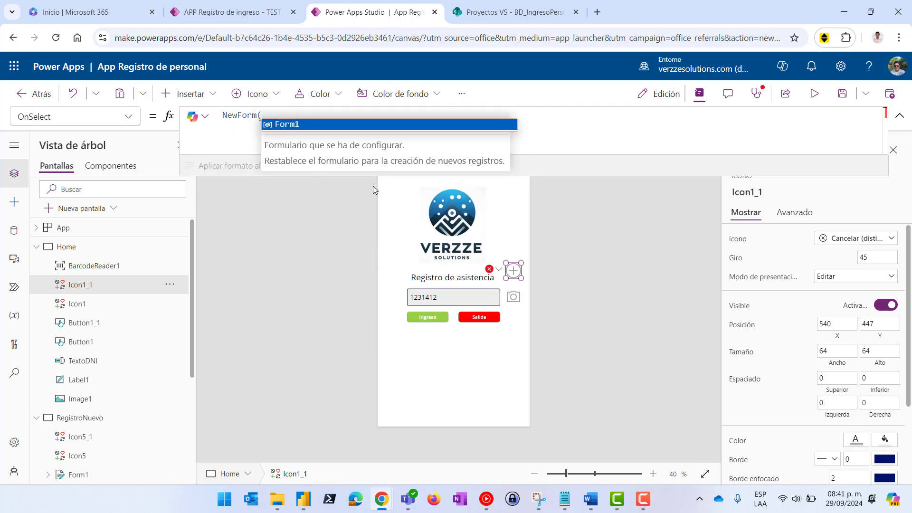
{"action": "left_click", "coordinate": [288, 123]}
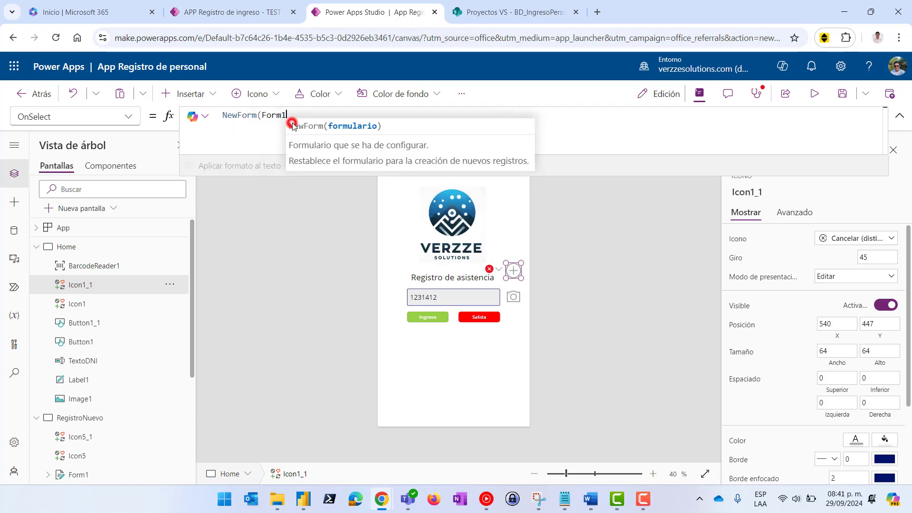
{"action": "left_click", "coordinate": [88, 418]}
{"action": "left_click", "coordinate": [488, 359]}
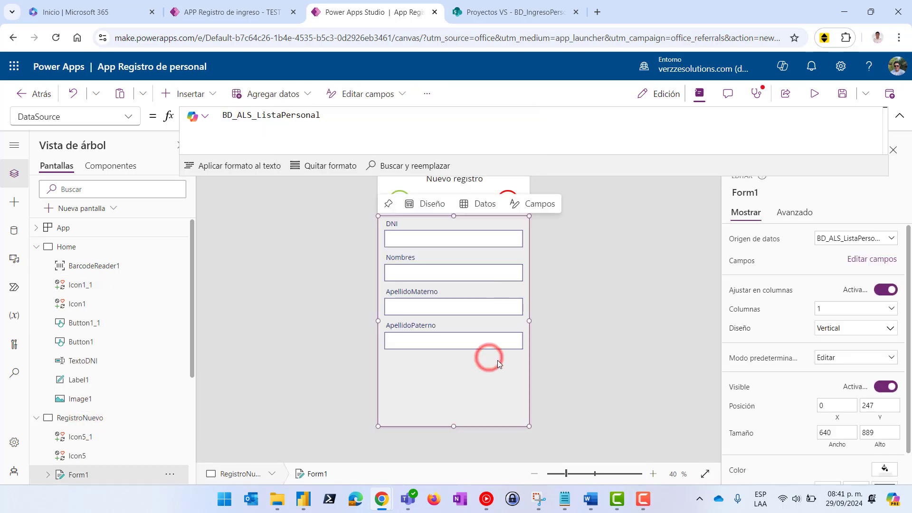
{"action": "left_click", "coordinate": [73, 246]}
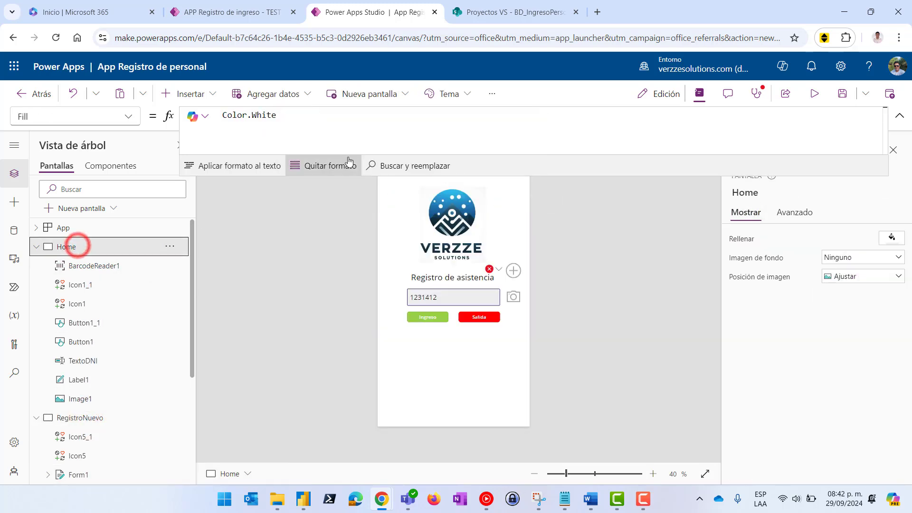
Append ;;Navigate(RegistroNuevo;ScreenTransition.Fade) to the plus icon's OnSelect and test it in preview
{"action": "left_click", "coordinate": [513, 271]}
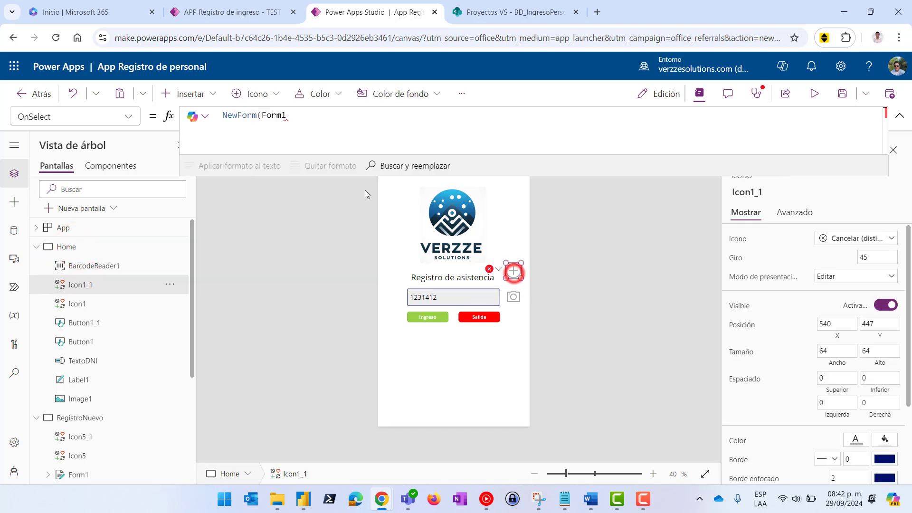
{"action": "left_click", "coordinate": [301, 115]}
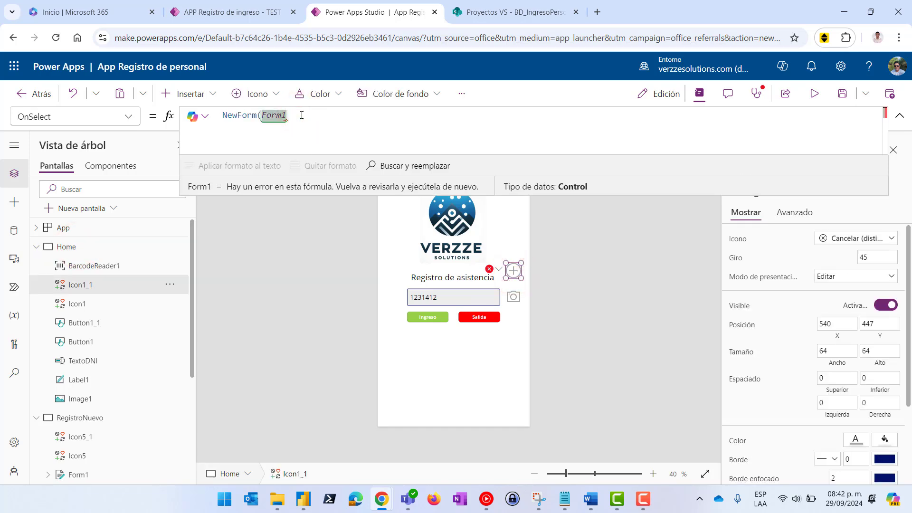
{"action": "type", "text": ")"}
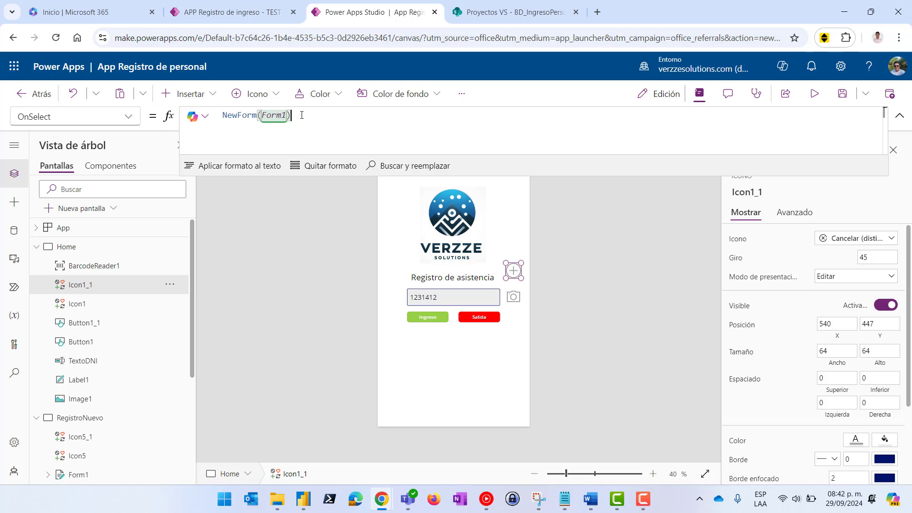
{"action": "type", "text": ";;Navi"}
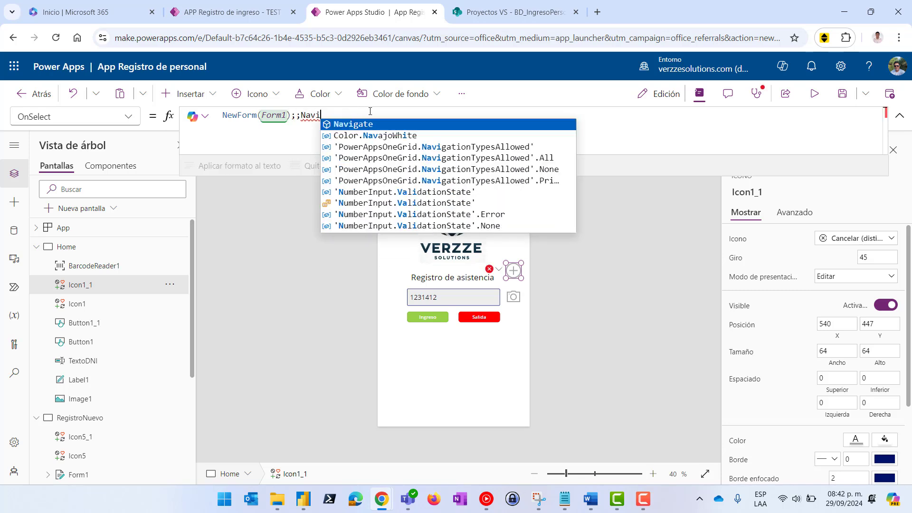
{"action": "left_click", "coordinate": [372, 124]}
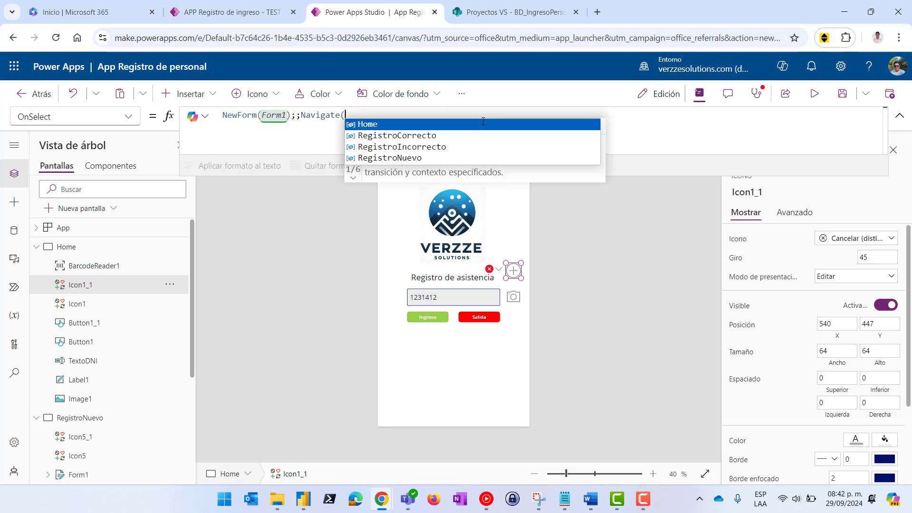
{"action": "left_click", "coordinate": [398, 158]}
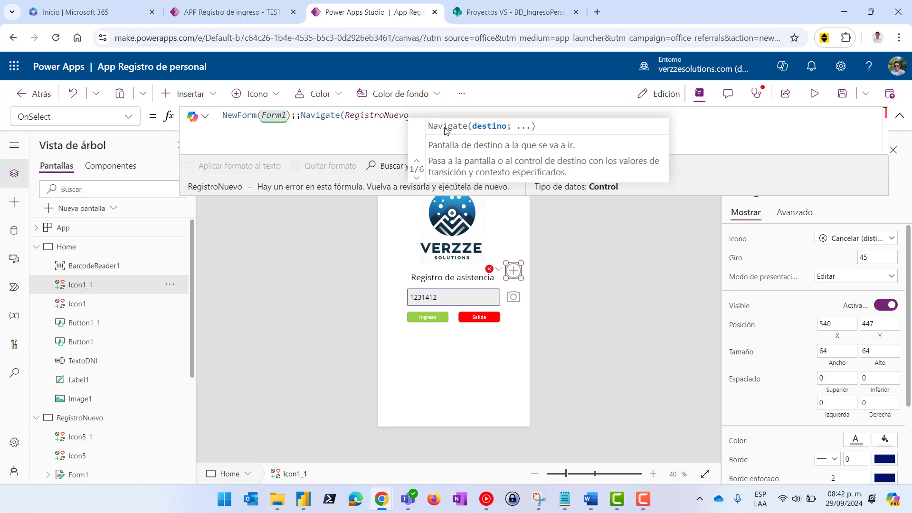
{"action": "type", "text": ";Screentr"}
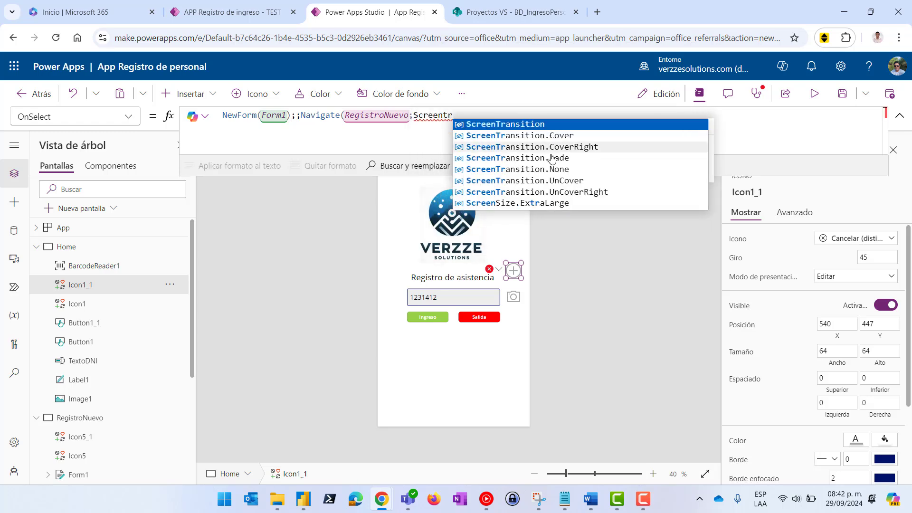
{"action": "left_click", "coordinate": [558, 158]}
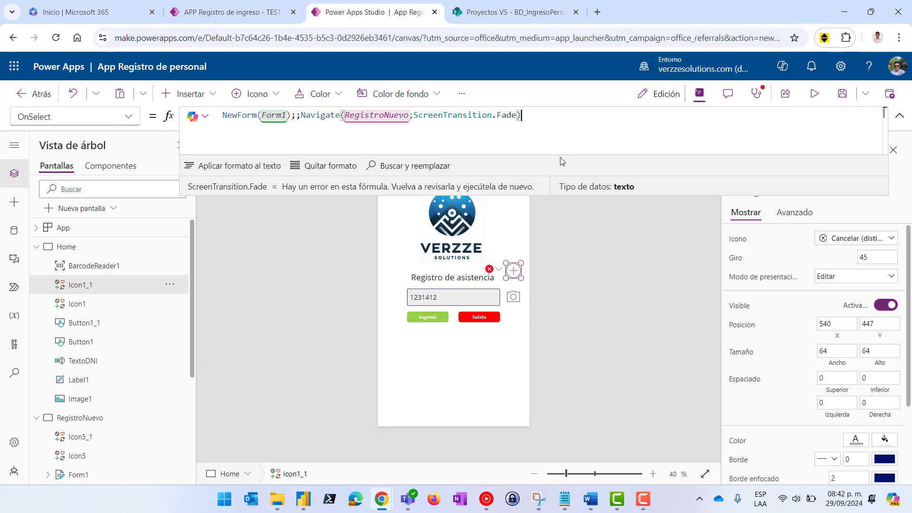
{"action": "left_click", "coordinate": [813, 94]}
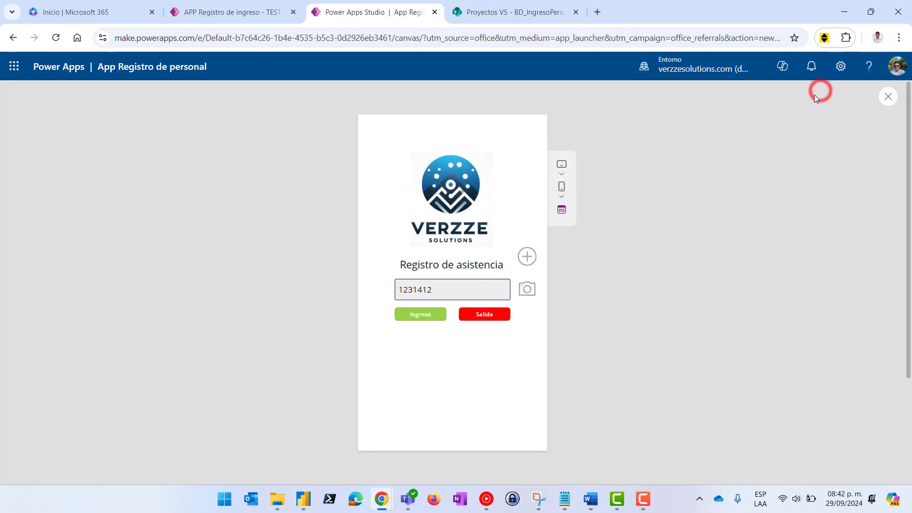
{"action": "left_click", "coordinate": [526, 259]}
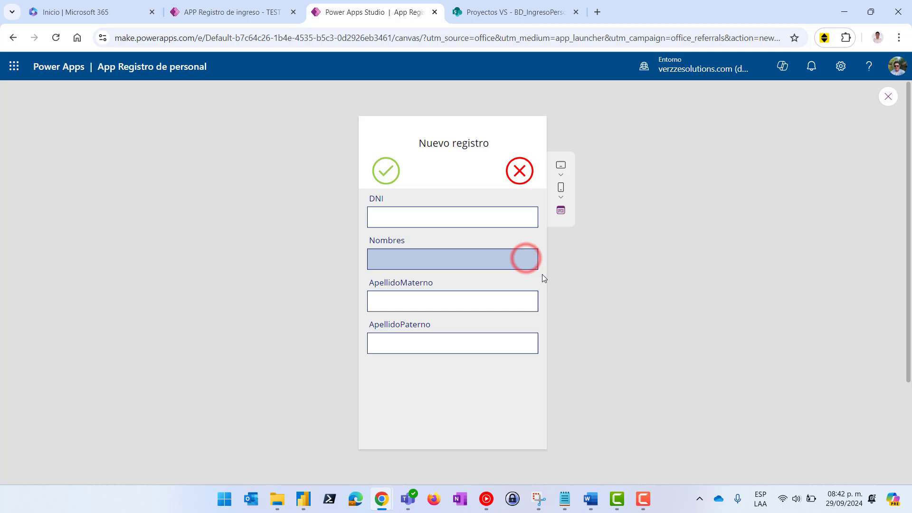
Leave the preview and set the red X icon Icon5_1's OnSelect to Back();;ResetForm(Form1)
{"action": "left_click", "coordinate": [885, 99]}
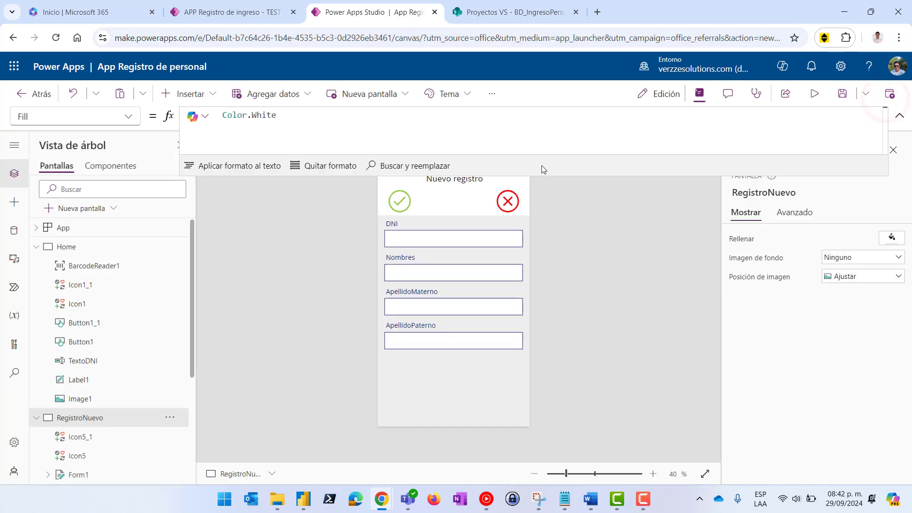
{"action": "left_click", "coordinate": [553, 173]}
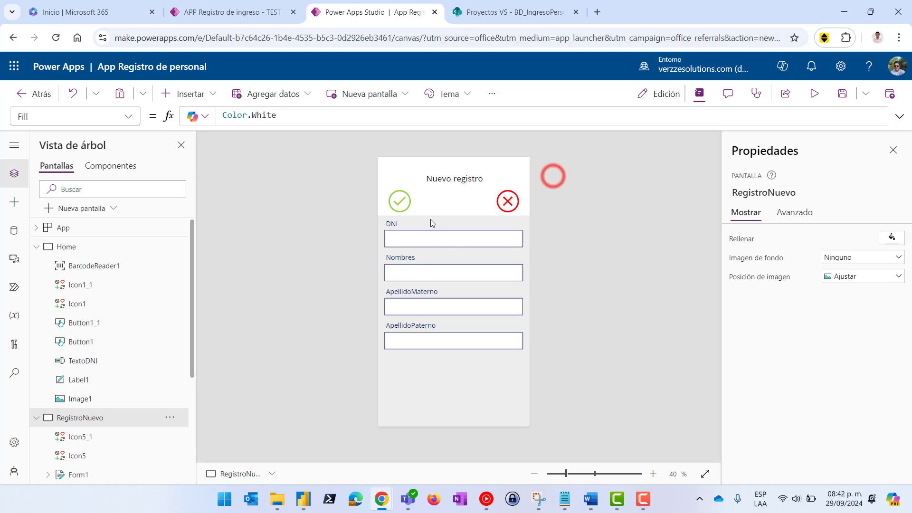
{"action": "left_click", "coordinate": [508, 201]}
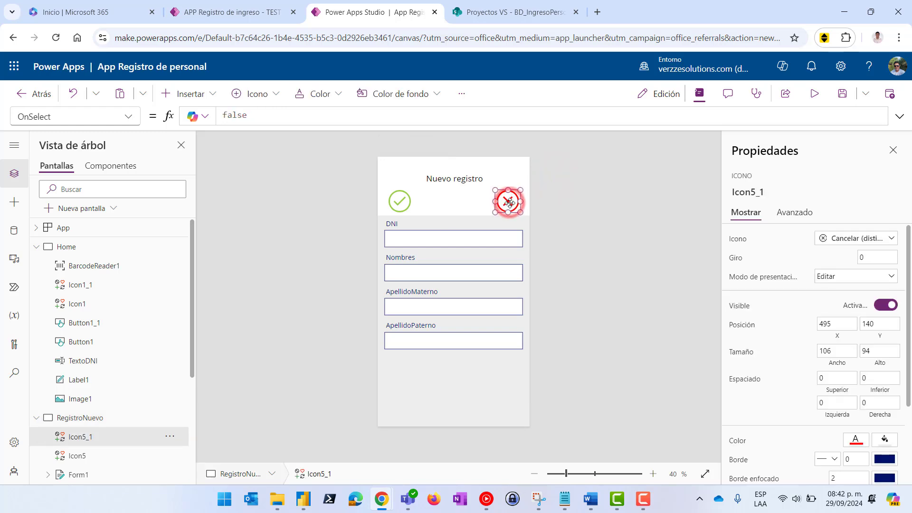
{"action": "double_click", "coordinate": [258, 113]}
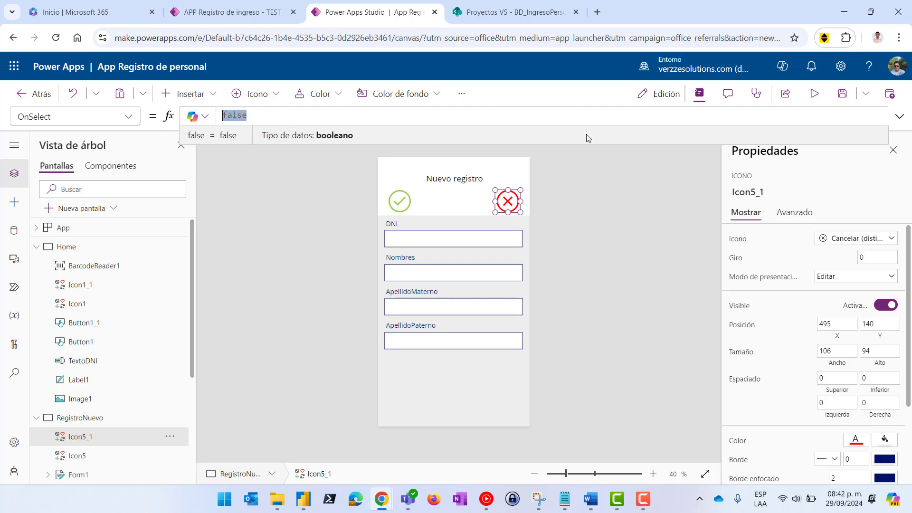
{"action": "type", "text": "Back"}
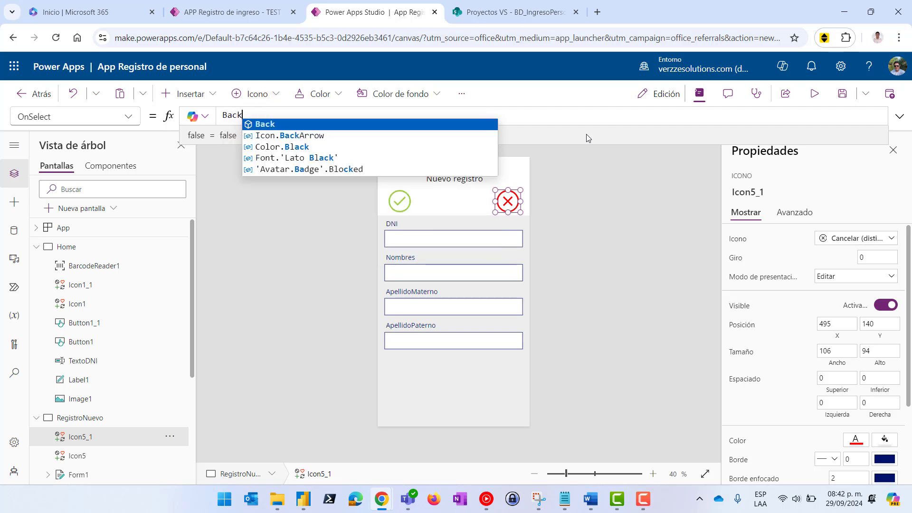
{"action": "left_click", "coordinate": [304, 120]}
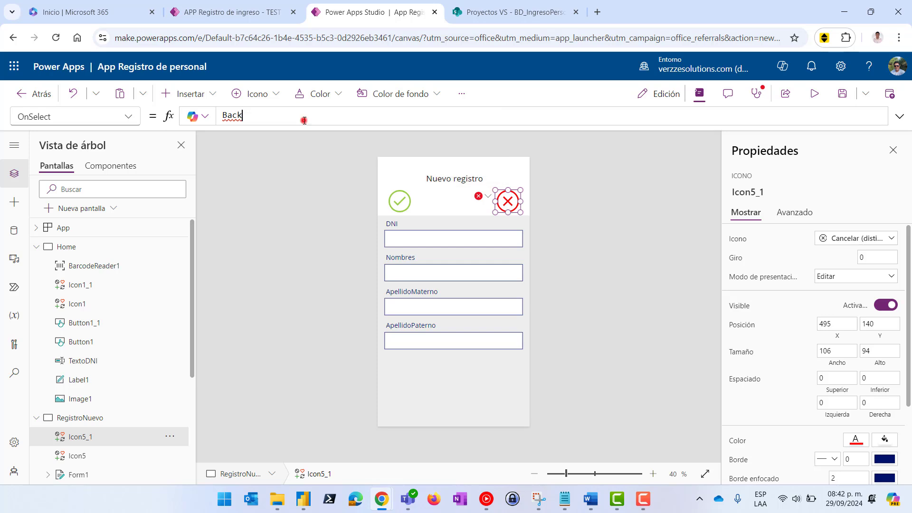
{"action": "type", "text": "();;Rese"}
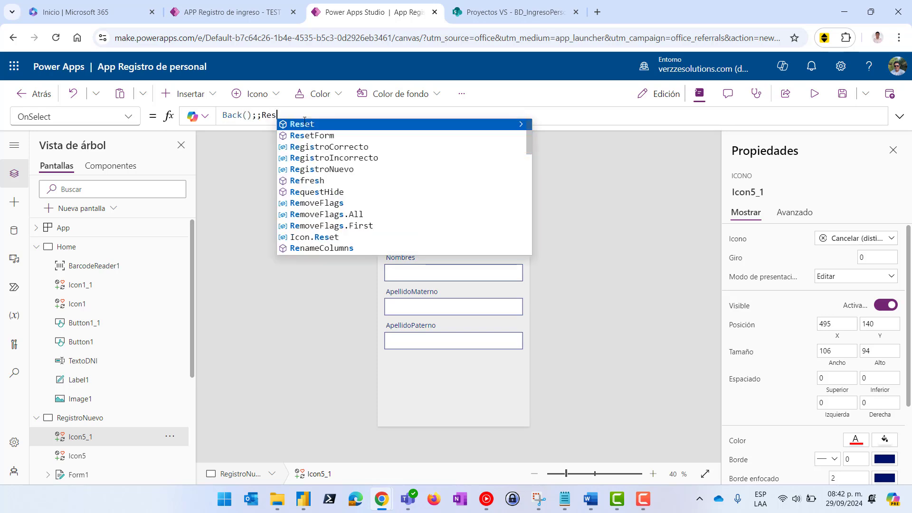
{"action": "left_click", "coordinate": [322, 135]}
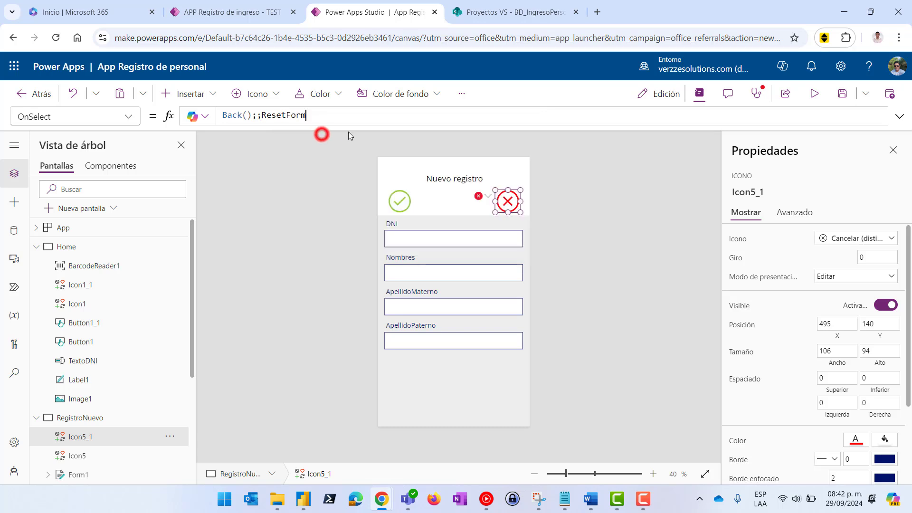
{"action": "type", "text": "("}
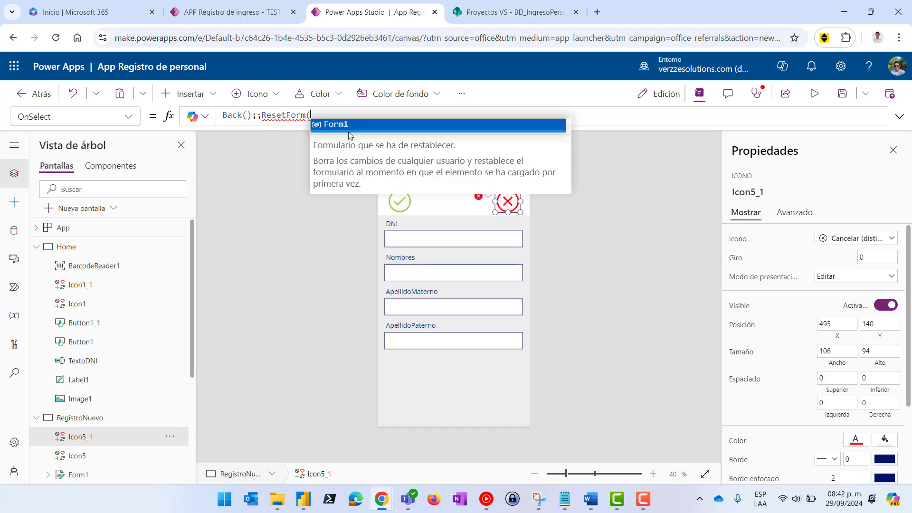
{"action": "left_click", "coordinate": [369, 125]}
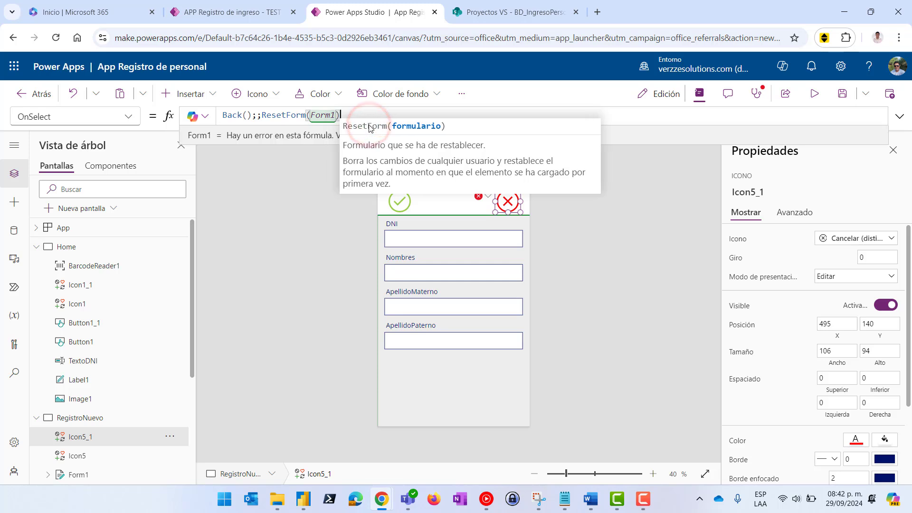
{"action": "type", "text": ")"}
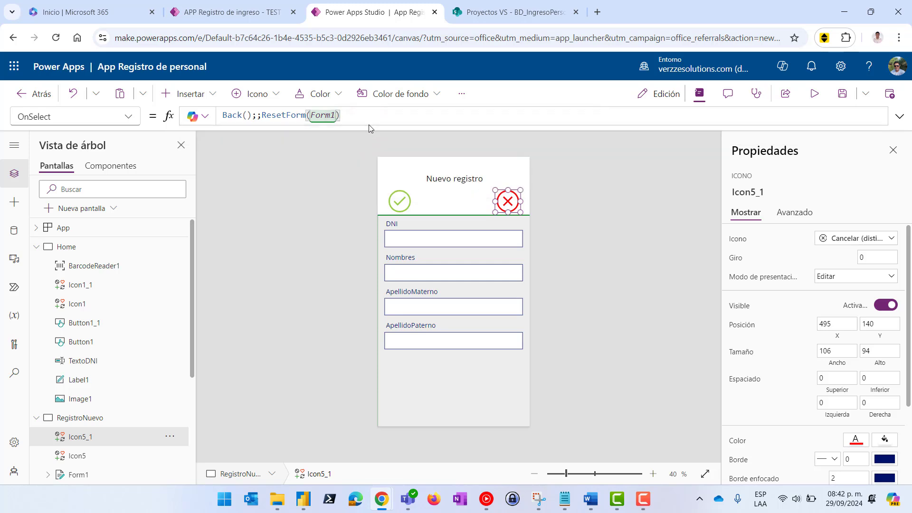
Replace the green check icon Icon5's false OnSelect with SubmitForm(Form1)
{"action": "left_click", "coordinate": [400, 203]}
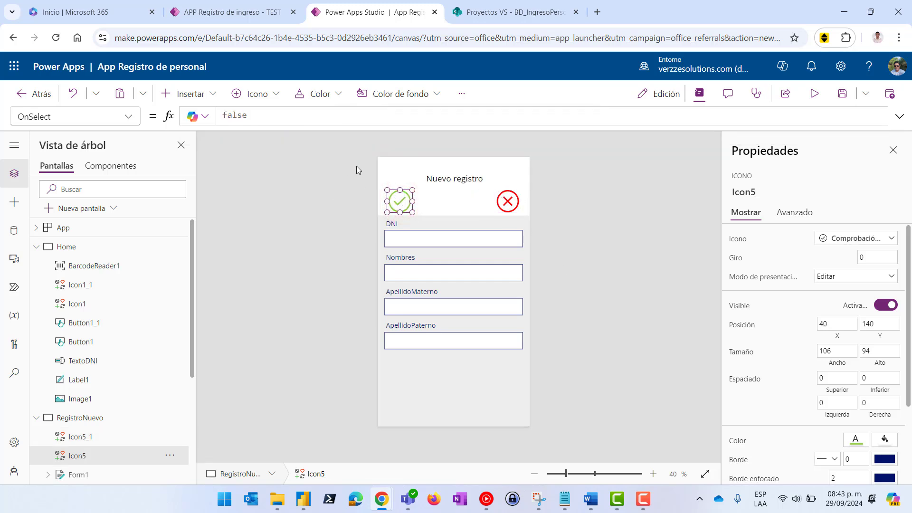
{"action": "double_click", "coordinate": [261, 114]}
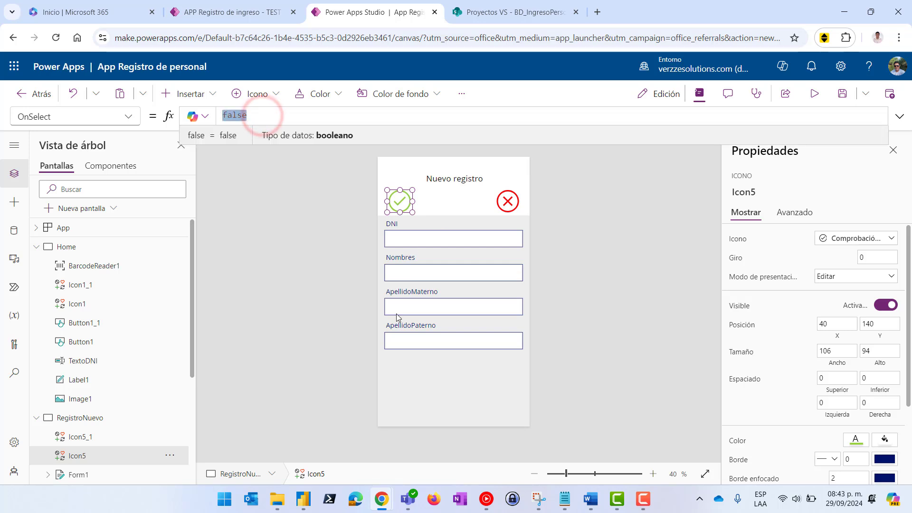
{"action": "type", "text": "Su"}
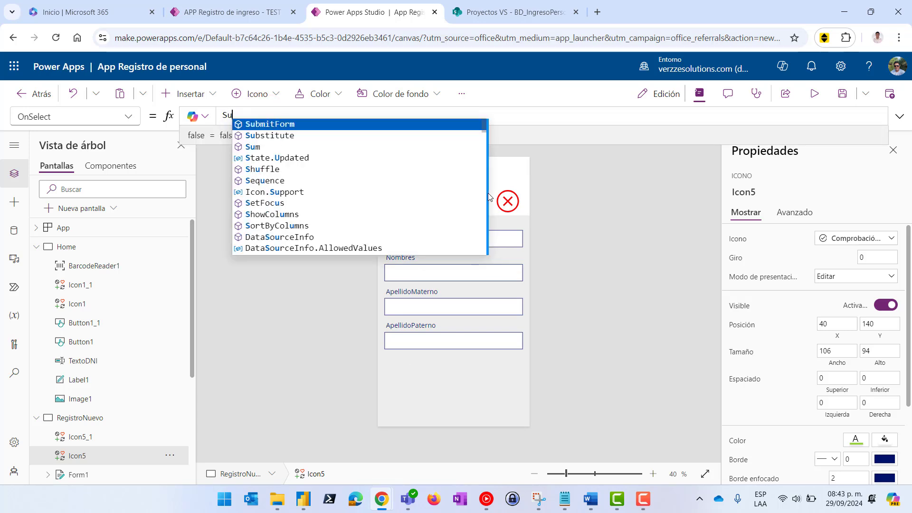
{"action": "left_click", "coordinate": [319, 123]}
{"action": "type", "text": "(fo"}
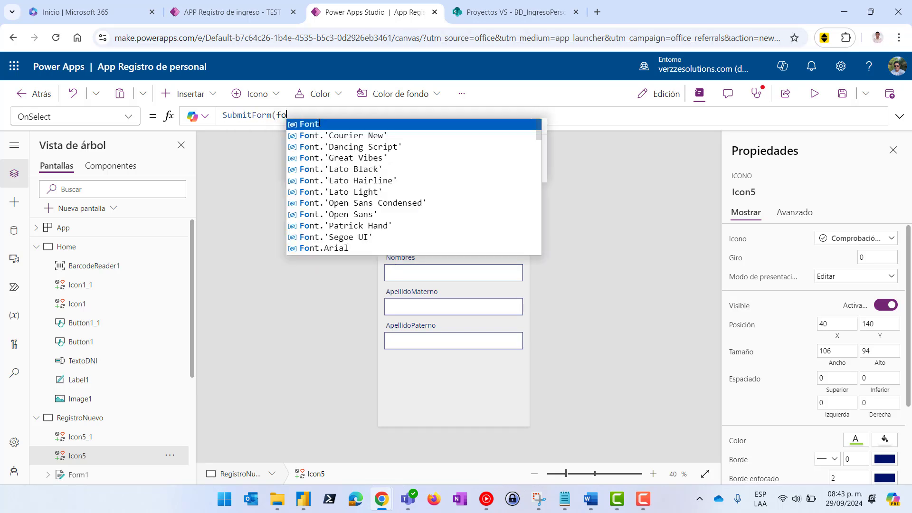
{"action": "type", "text": "rm"}
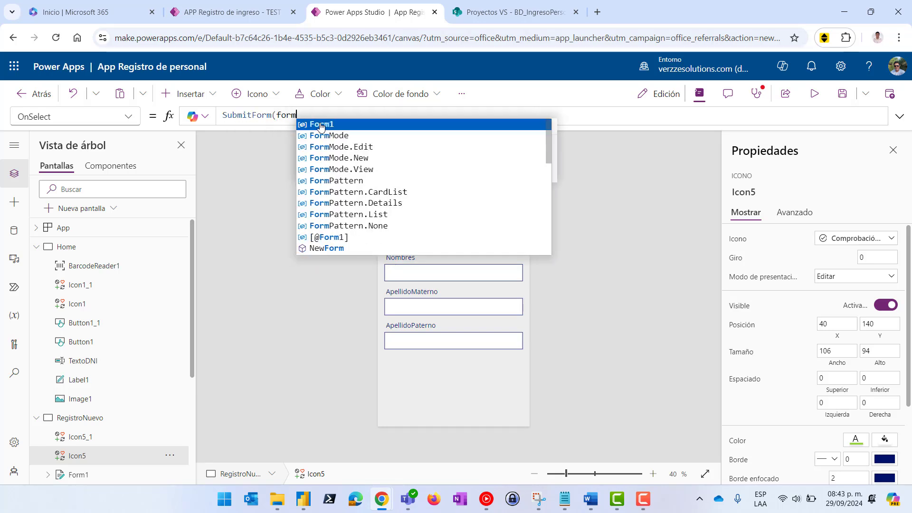
{"action": "left_click", "coordinate": [320, 124]}
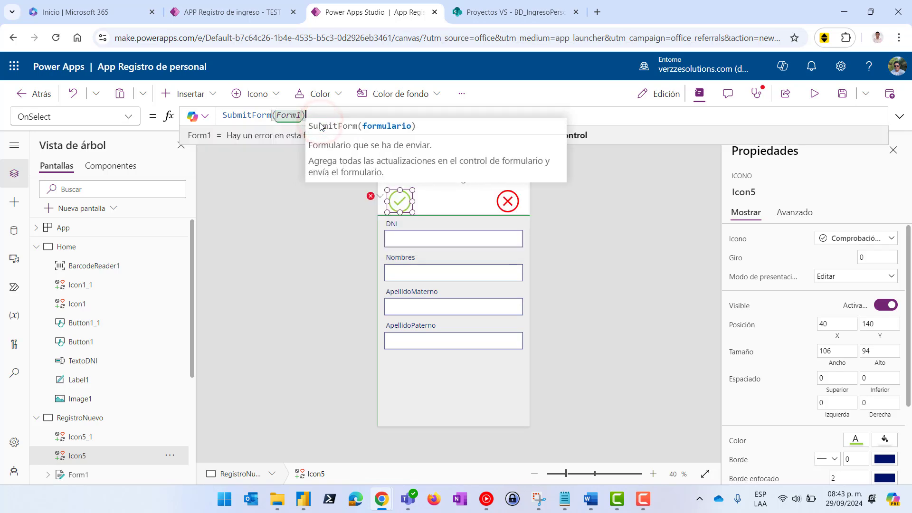
{"action": "type", "text": ")"}
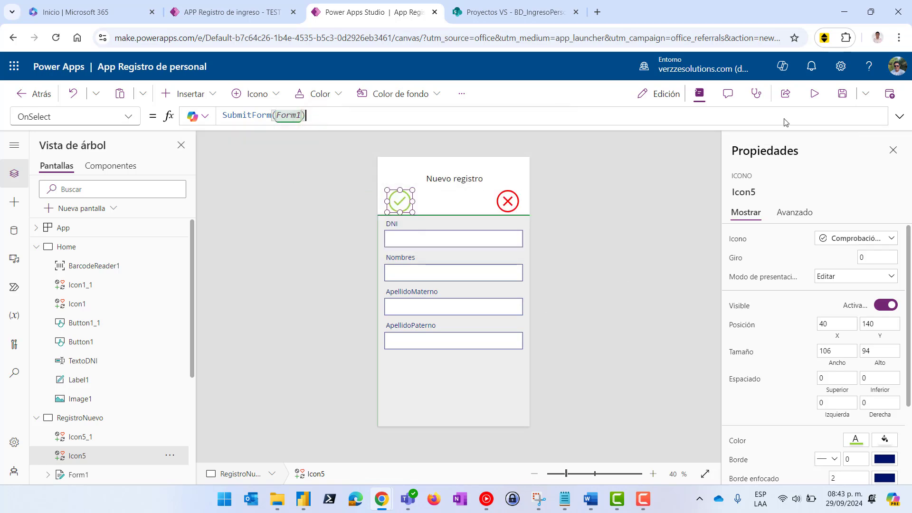
In preview, cancel with the X icon and reopen a blank record via Home's plus icon
{"action": "left_click", "coordinate": [814, 94]}
{"action": "left_click", "coordinate": [523, 168]}
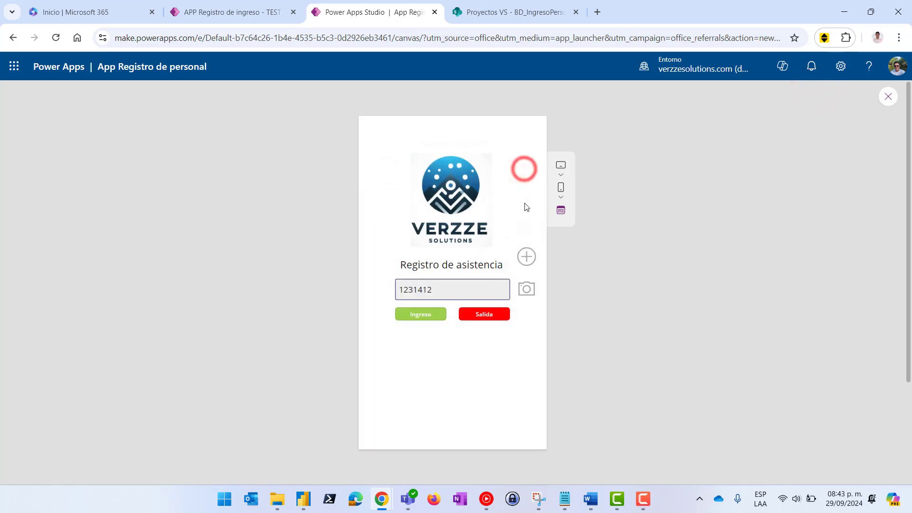
{"action": "left_click", "coordinate": [527, 258]}
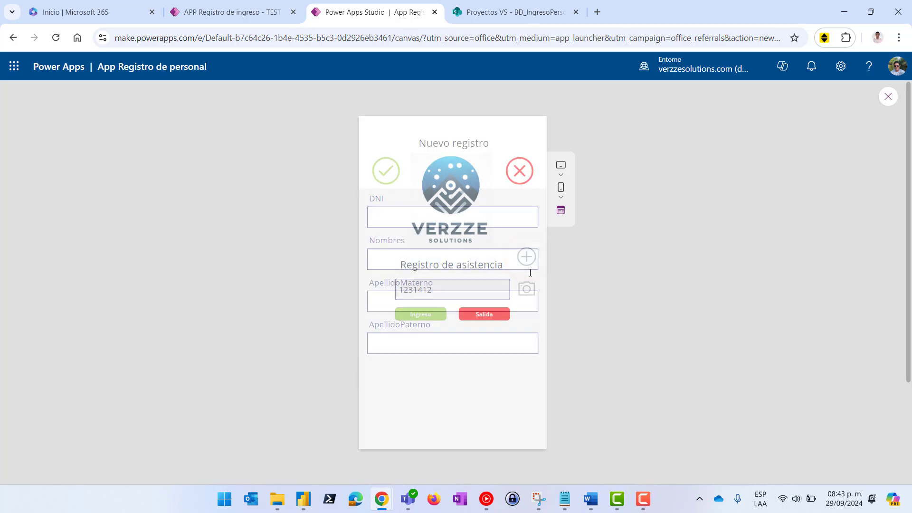
Enter a staff member's DNI, first name and both surnames, submit with the check icon, and exit preview
{"action": "left_click", "coordinate": [385, 214]}
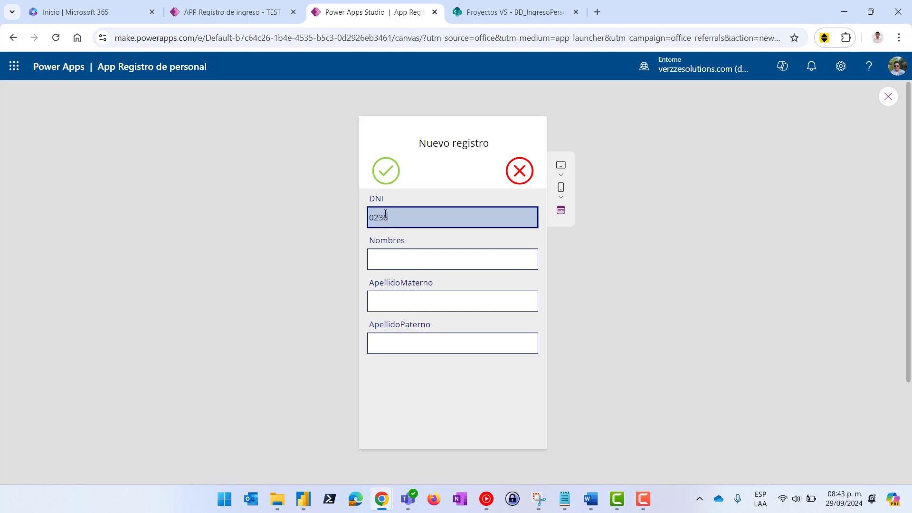
{"action": "left_click", "coordinate": [387, 258]}
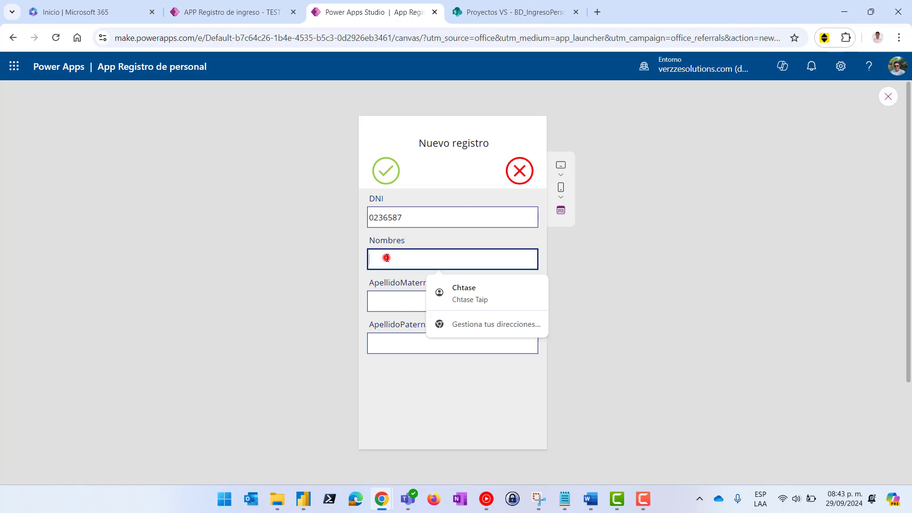
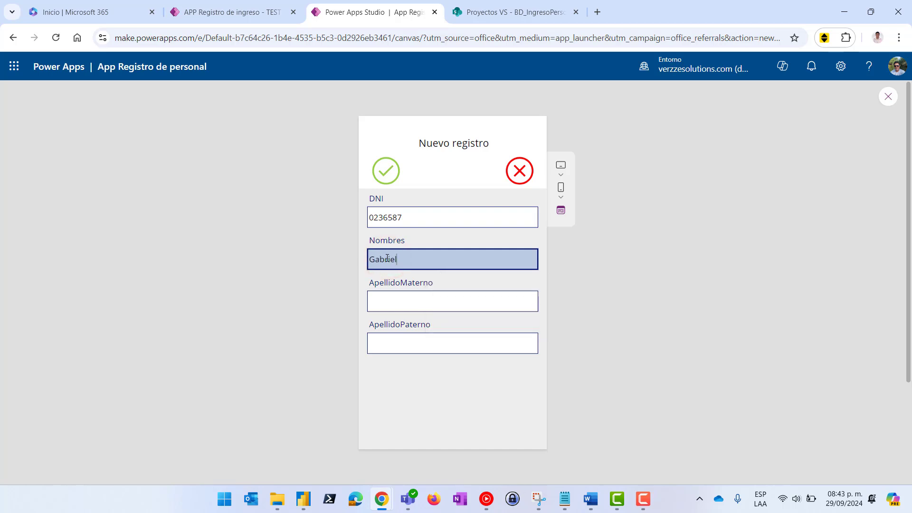
{"action": "key", "text": "Tab"}
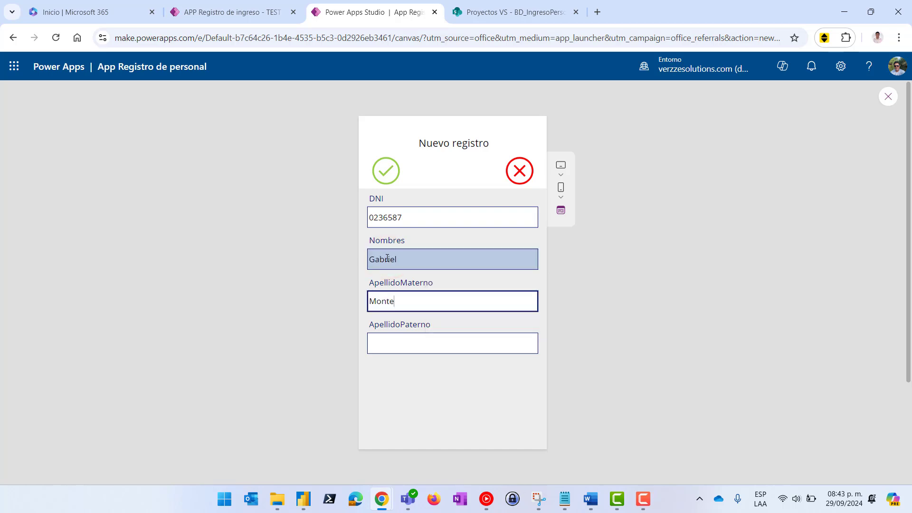
{"action": "key", "text": "Tab"}
{"action": "type", "text": "Tor"}
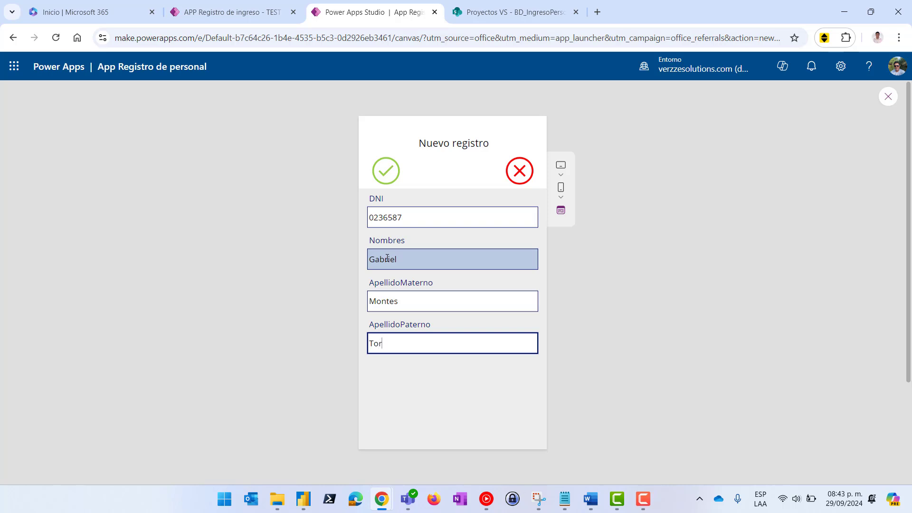
{"action": "left_click", "coordinate": [386, 174]}
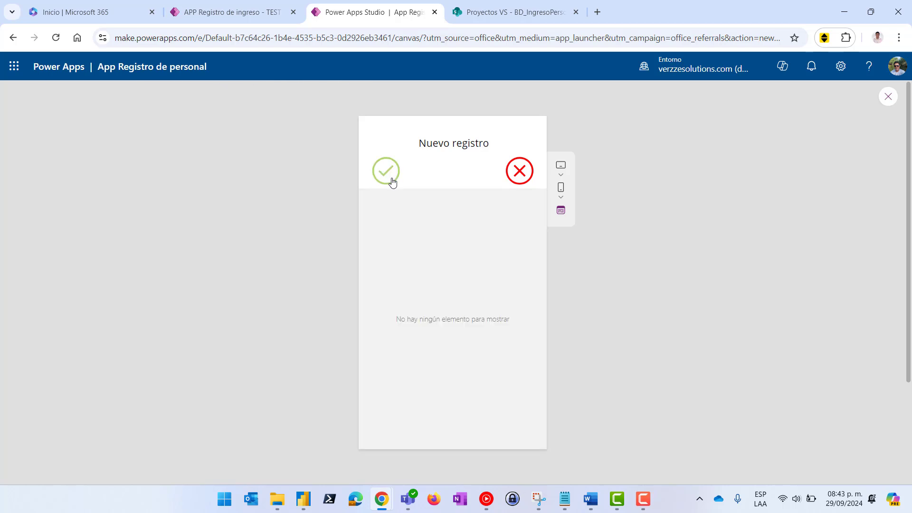
{"action": "left_click", "coordinate": [888, 96]}
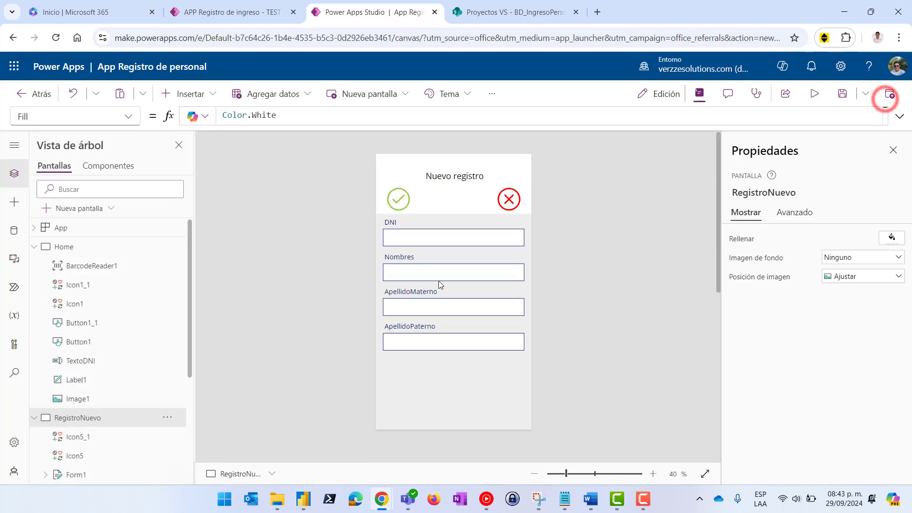
Append ;;Navigate(Home;ScreenTransition.Fade) to the check icon's OnSelect formula
{"action": "left_click", "coordinate": [399, 201]}
{"action": "left_click", "coordinate": [319, 118]}
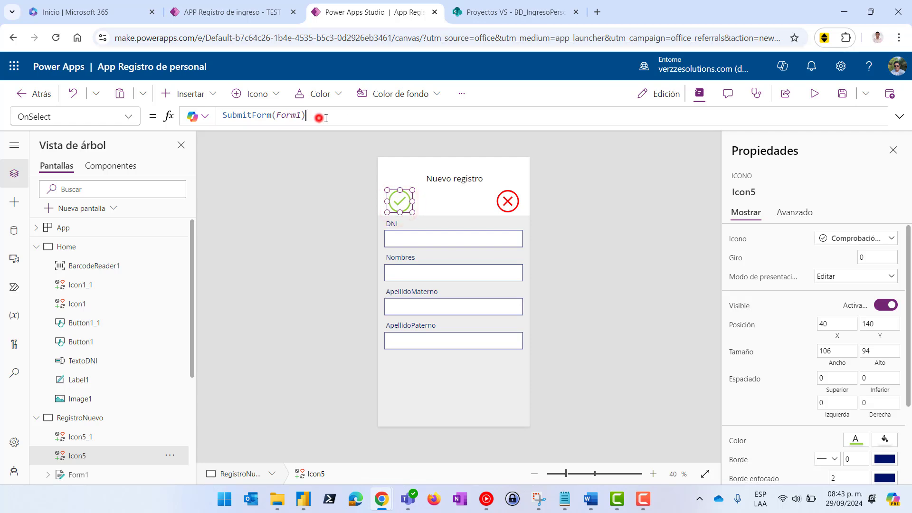
{"action": "type", "text": ";;"}
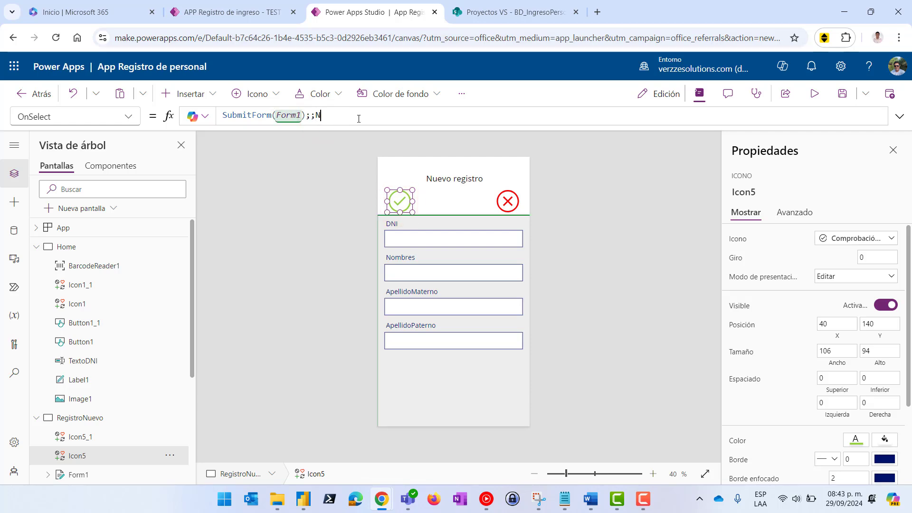
{"action": "type", "text": "Navi"}
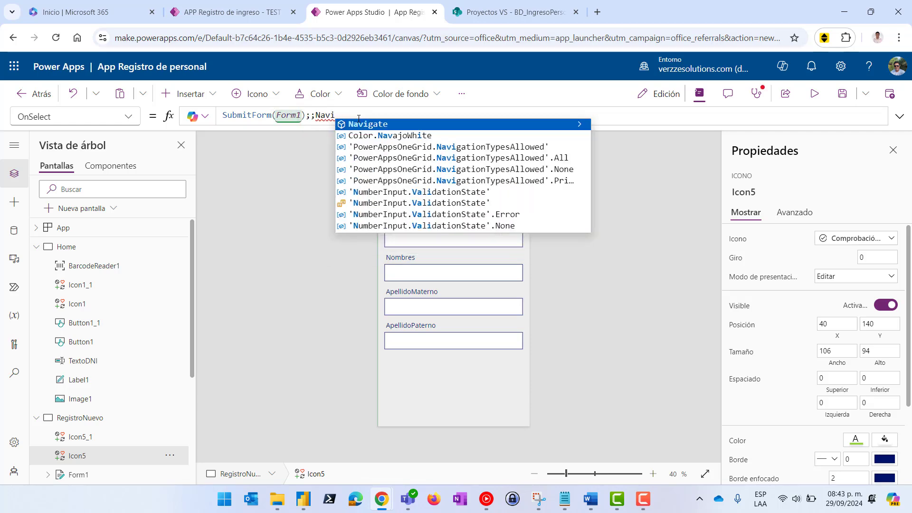
{"action": "left_click", "coordinate": [359, 120]}
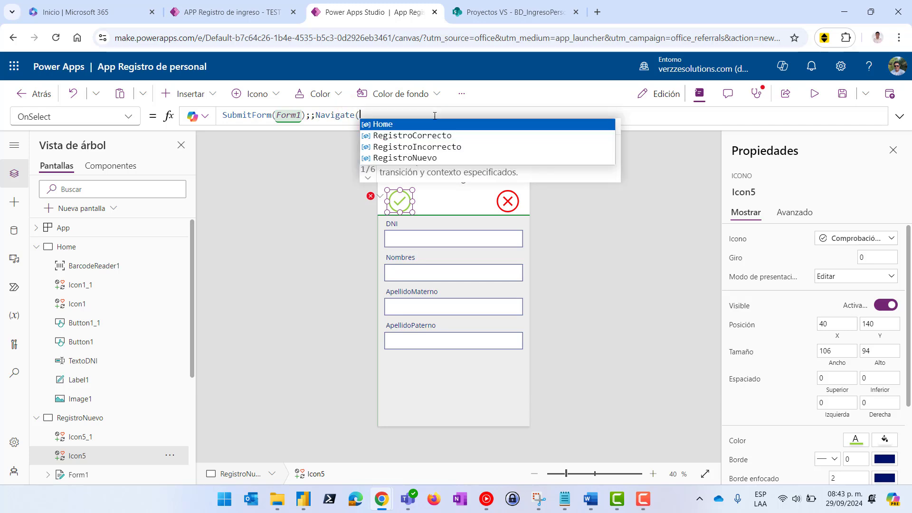
{"action": "left_click", "coordinate": [384, 124]}
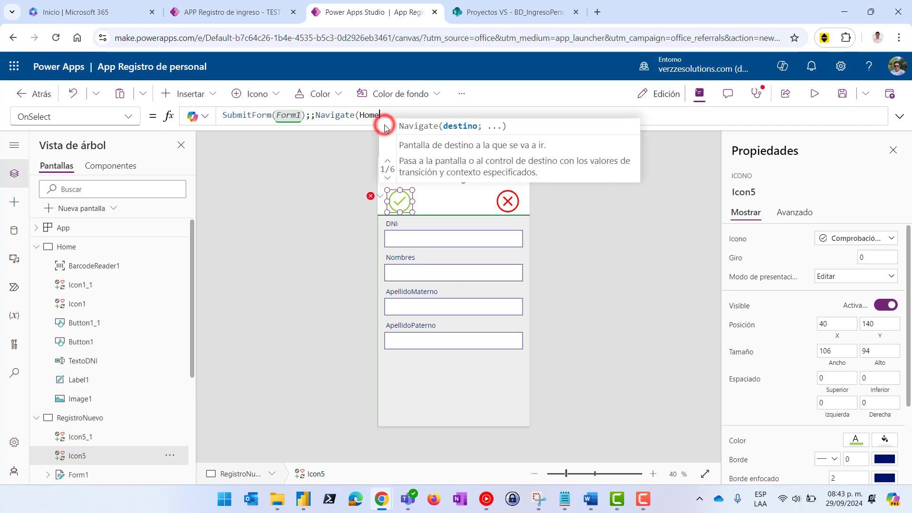
{"action": "type", "text": ";Screentr"}
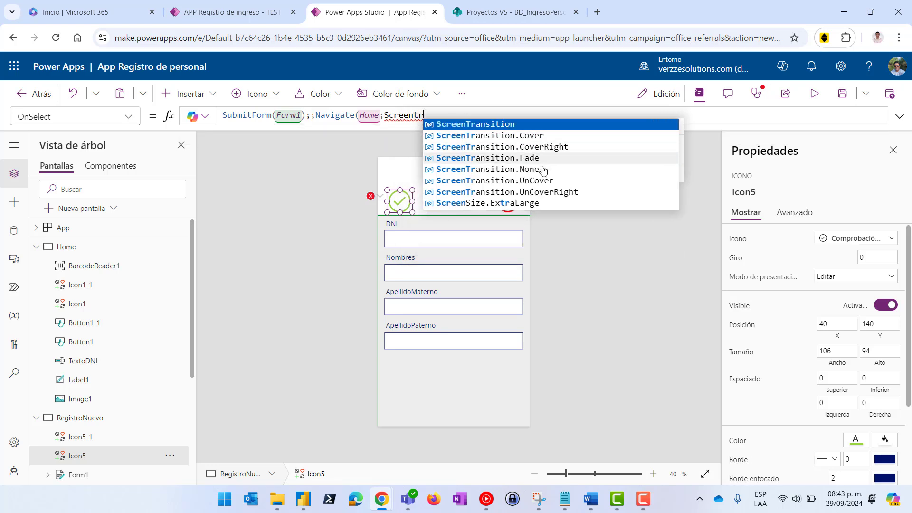
{"action": "left_click", "coordinate": [531, 159]}
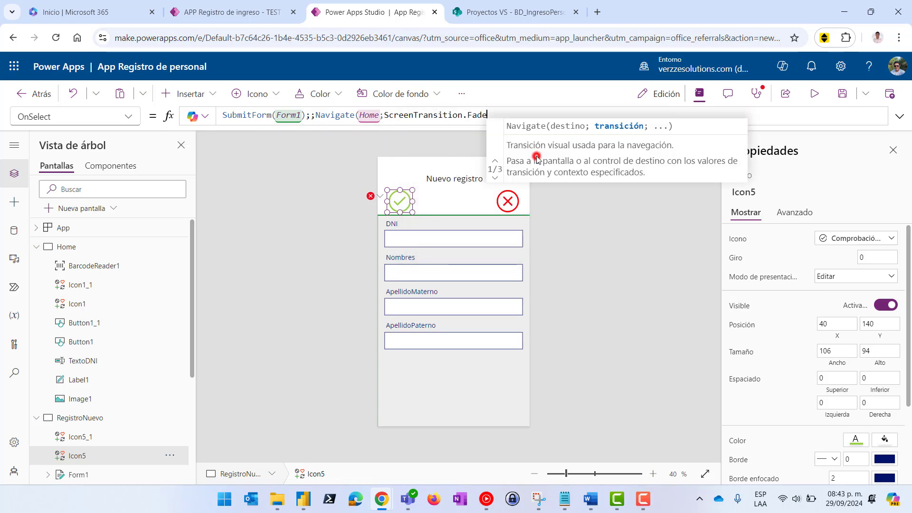
{"action": "type", "text": ")"}
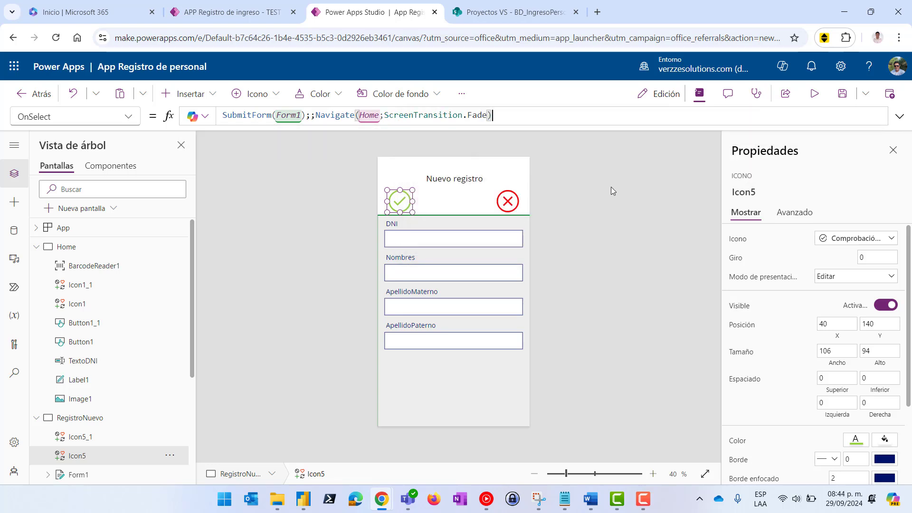
Preview the app, cancel the form with the X icon, then switch to the SharePoint site
{"action": "left_click", "coordinate": [813, 94]}
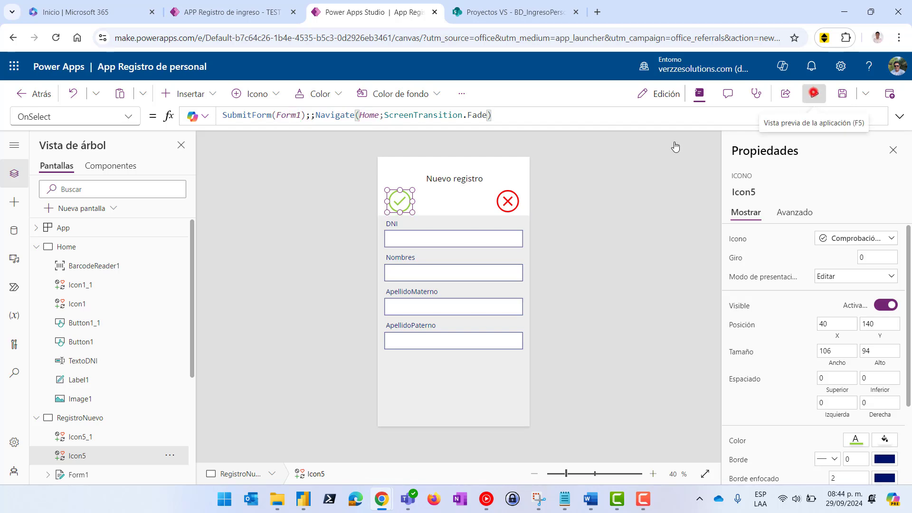
{"action": "left_click", "coordinate": [517, 170]}
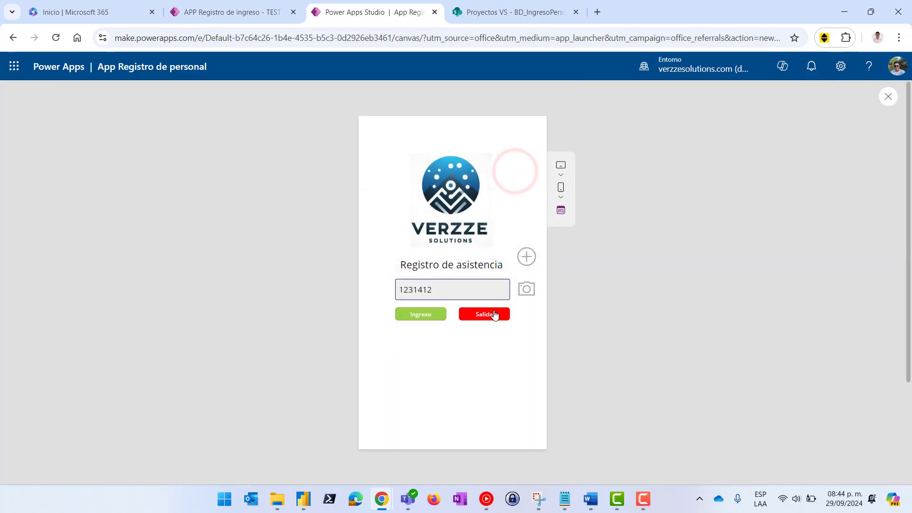
{"action": "left_click", "coordinate": [474, 12]}
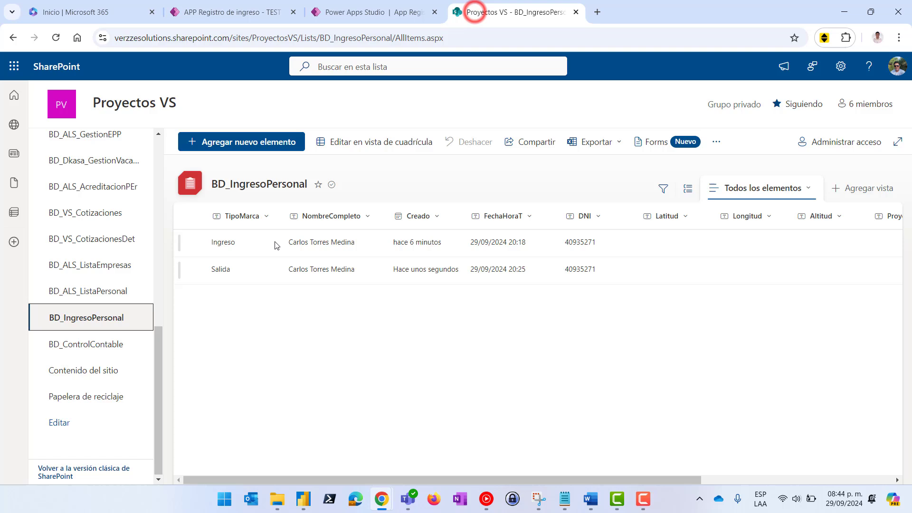
Open BD_ALS_ListaPersonal to find the newly added staff row, then return to the Power Apps preview
{"action": "left_click", "coordinate": [94, 293]}
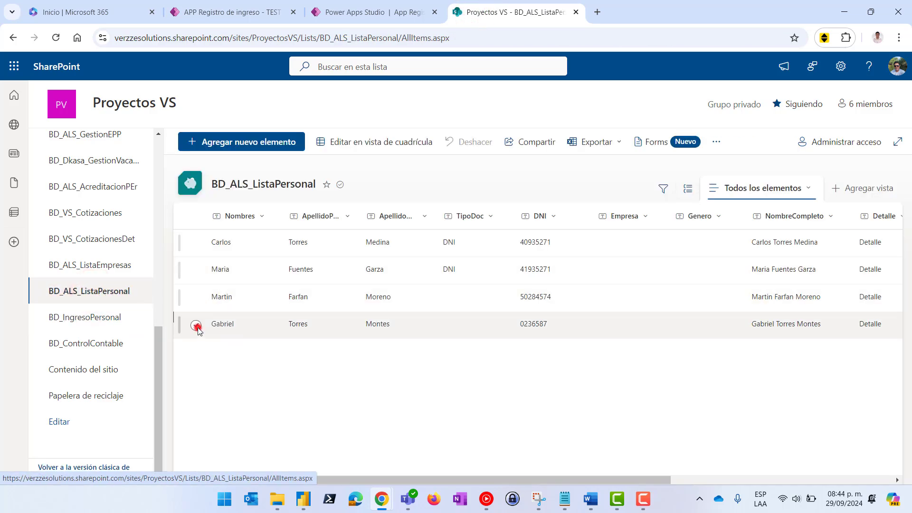
{"action": "left_click", "coordinate": [195, 324]}
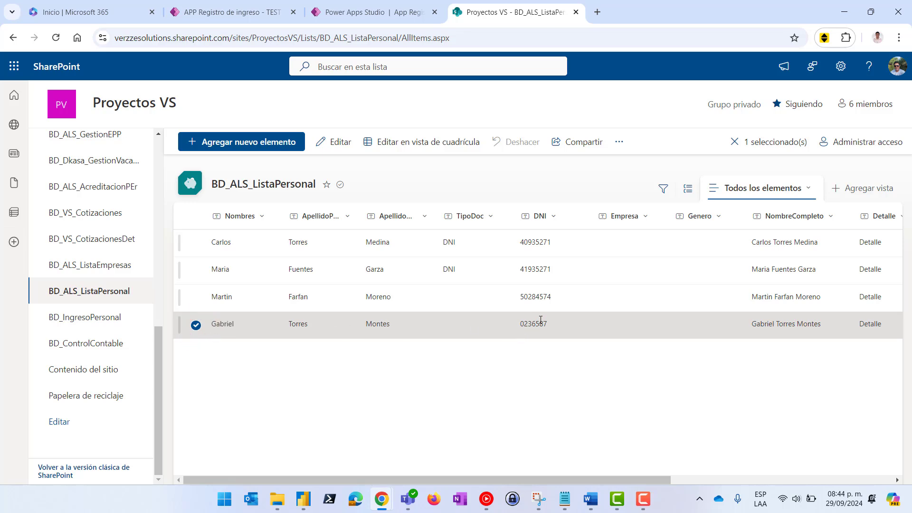
{"action": "left_click", "coordinate": [342, 12]}
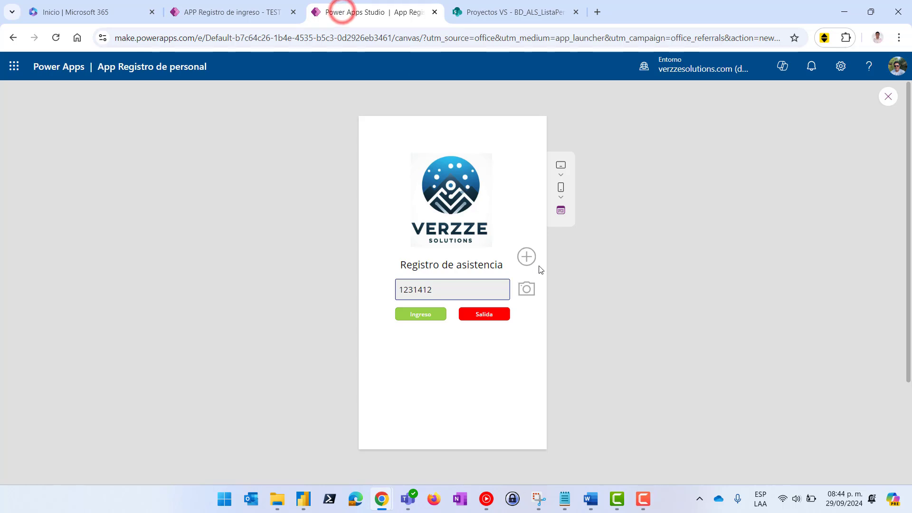
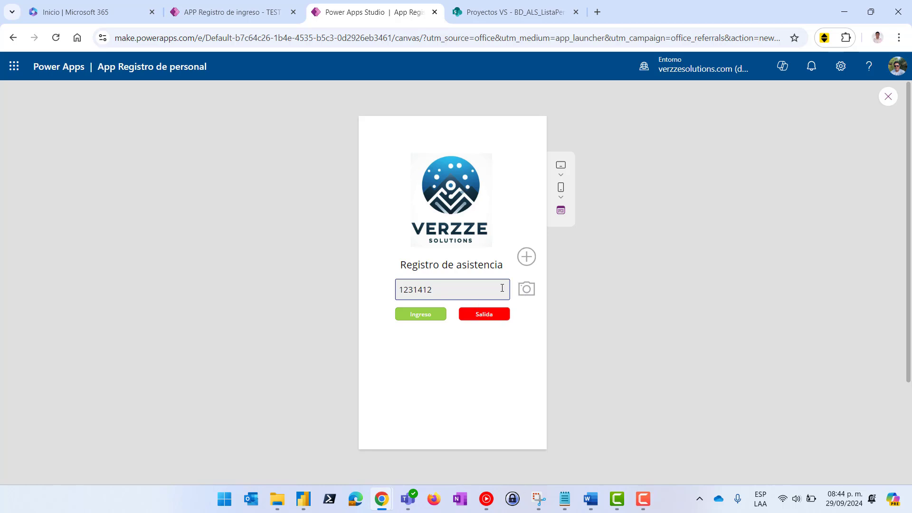
Check the Nuevo registro form in the preview and running app, then close the preview
{"action": "left_click", "coordinate": [527, 259]}
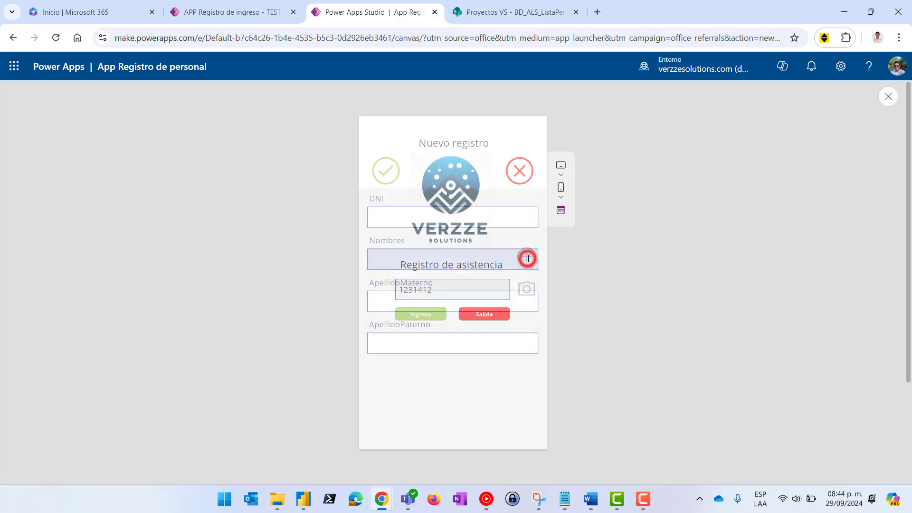
{"action": "left_click", "coordinate": [200, 15]}
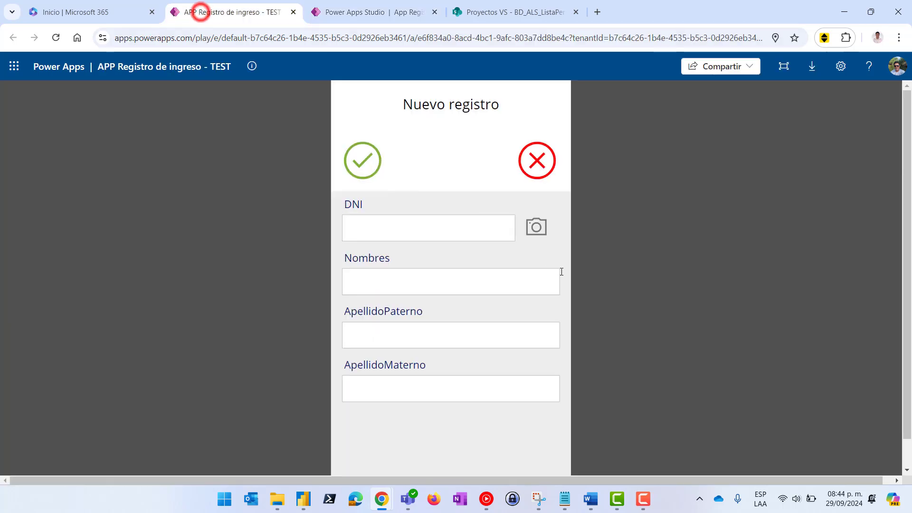
{"action": "left_click", "coordinate": [373, 15]}
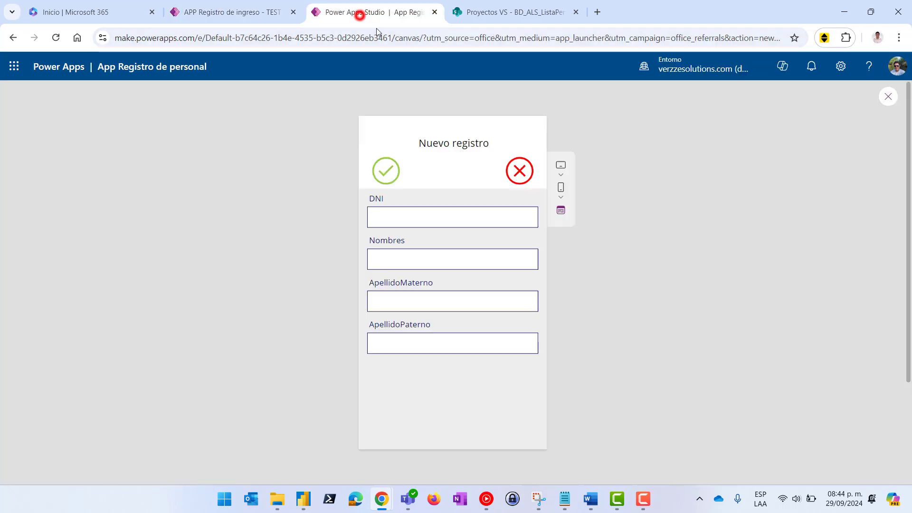
{"action": "left_click", "coordinate": [887, 95]}
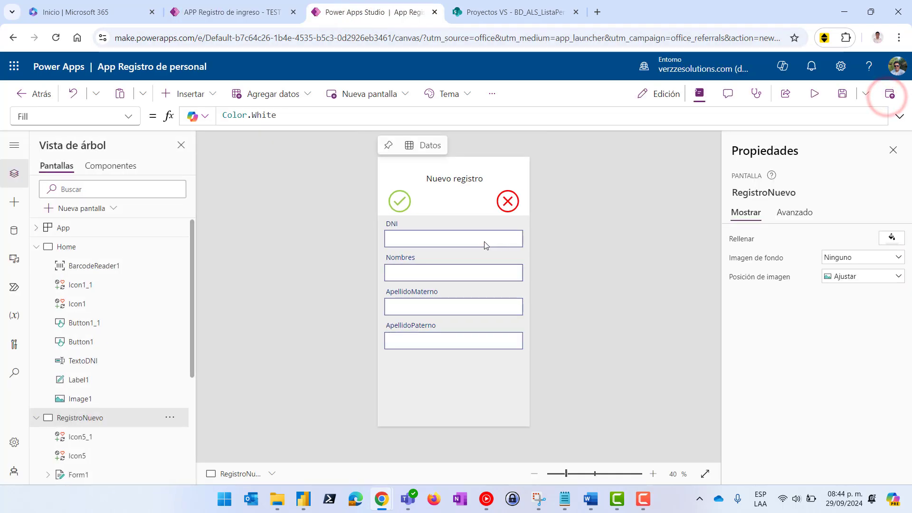
Narrow the DNI text box inside the DNI card
{"action": "left_click", "coordinate": [484, 240]}
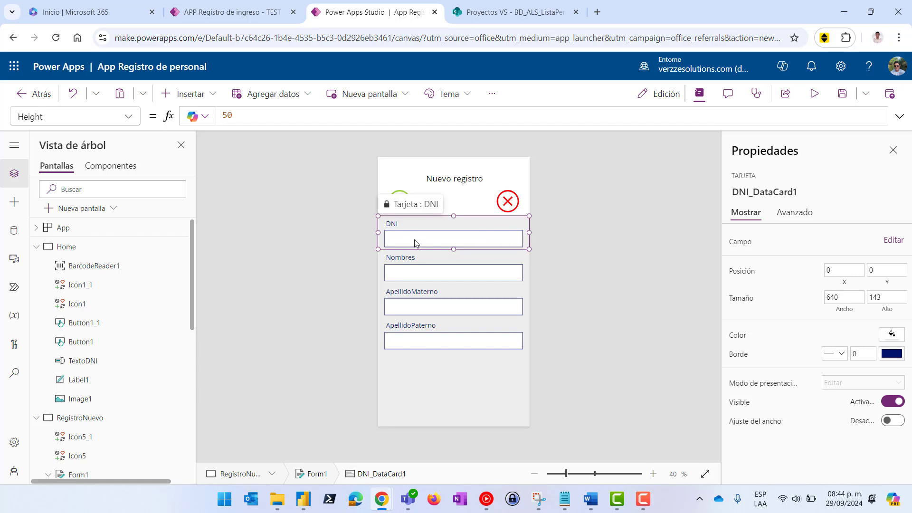
{"action": "left_click", "coordinate": [495, 241]}
{"action": "left_click_drag", "start_coordinate": [522, 246], "coordinate": [494, 247]}
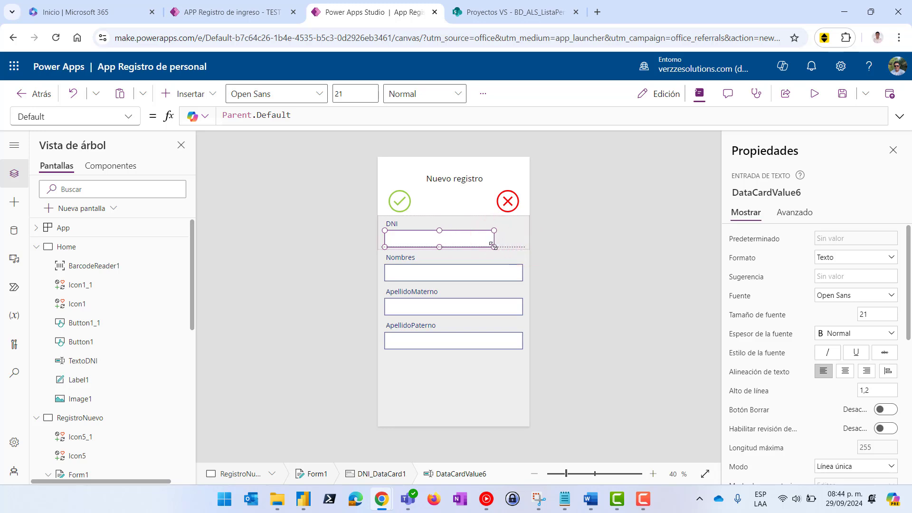
{"action": "left_click", "coordinate": [516, 244]}
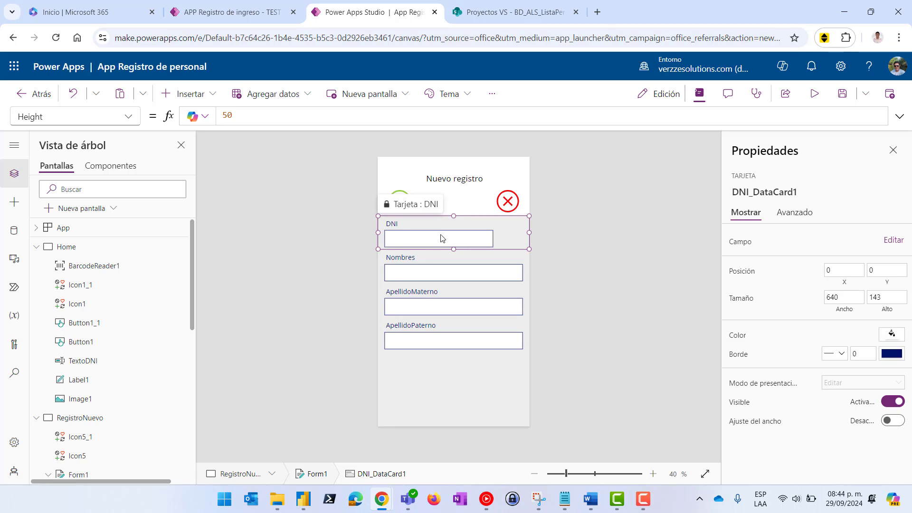
Unlock the DNI card, add a barcode reader and move it right of the DNI box
{"action": "left_click", "coordinate": [204, 94]}
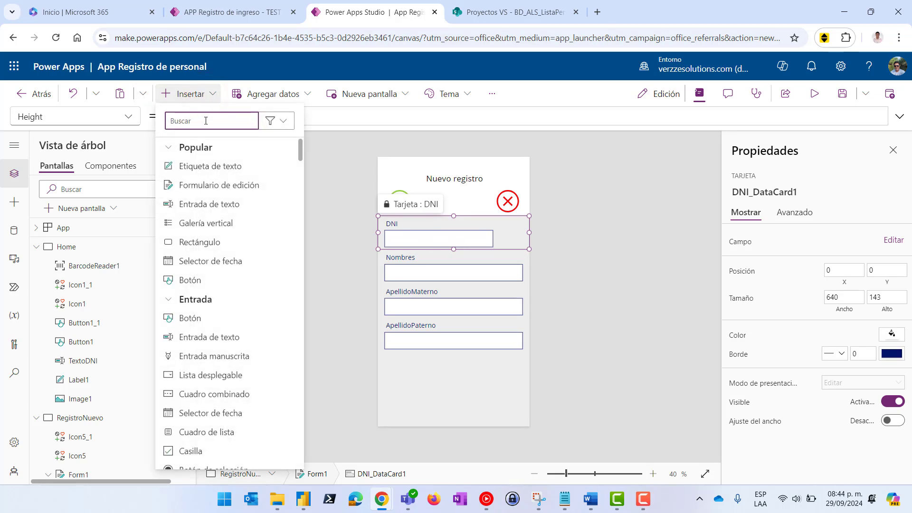
{"action": "type", "text": "bar"}
{"action": "left_click", "coordinate": [219, 165]}
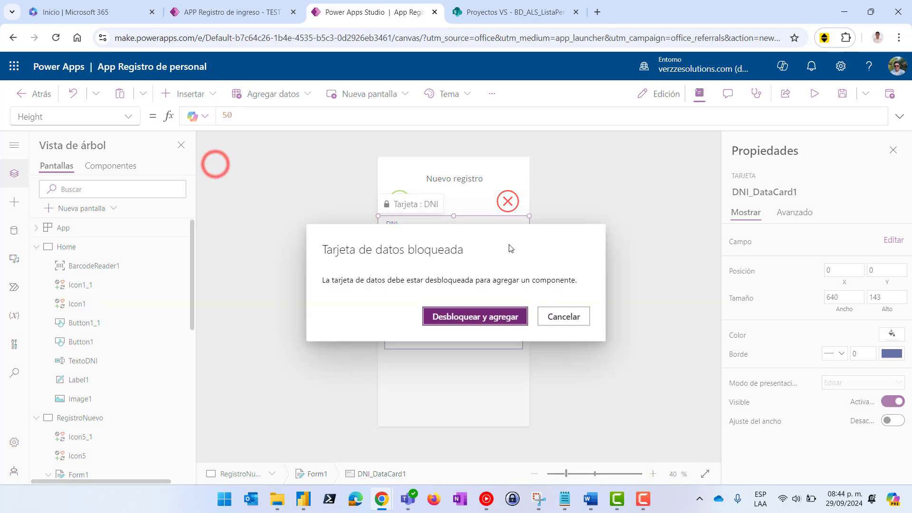
{"action": "left_click", "coordinate": [487, 317]}
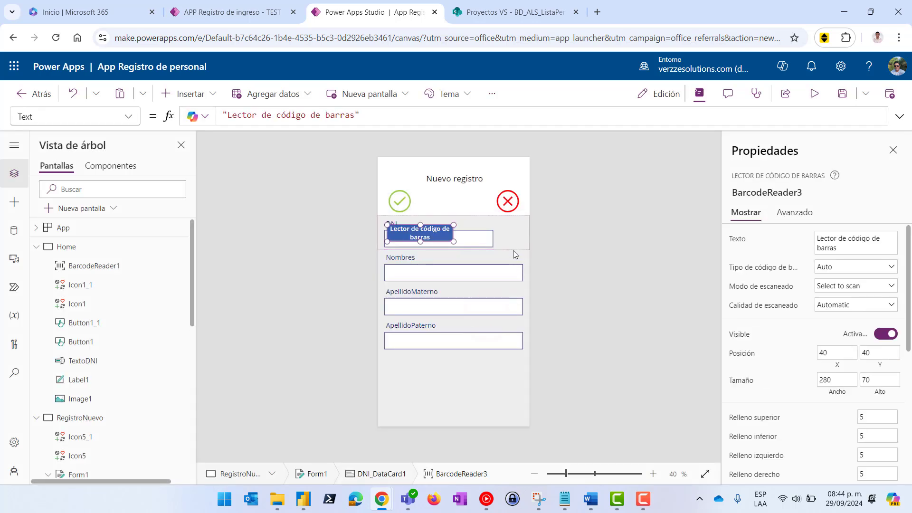
{"action": "left_click_drag", "start_coordinate": [425, 232], "coordinate": [497, 231]}
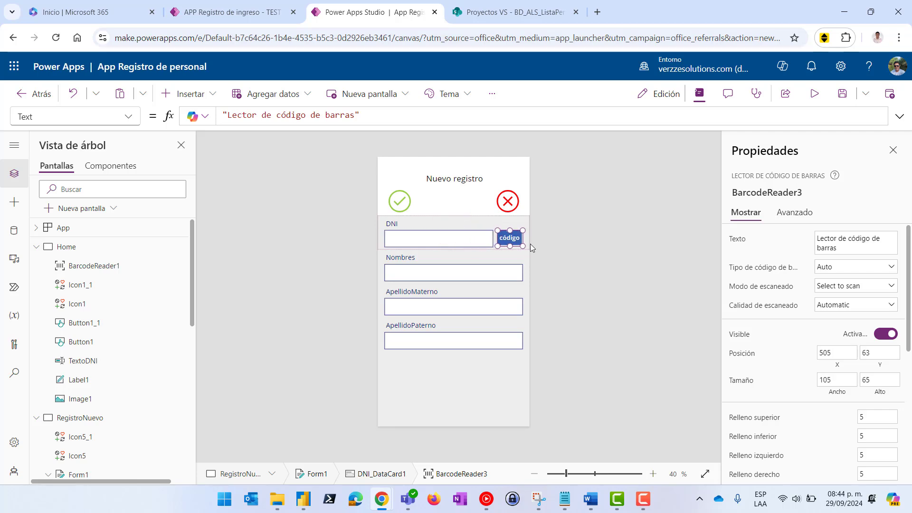
Give the BarcodeReader3 button a transparent fill
{"action": "scroll", "coordinate": [874, 384], "scroll_direction": "down", "scroll_amount": 5}
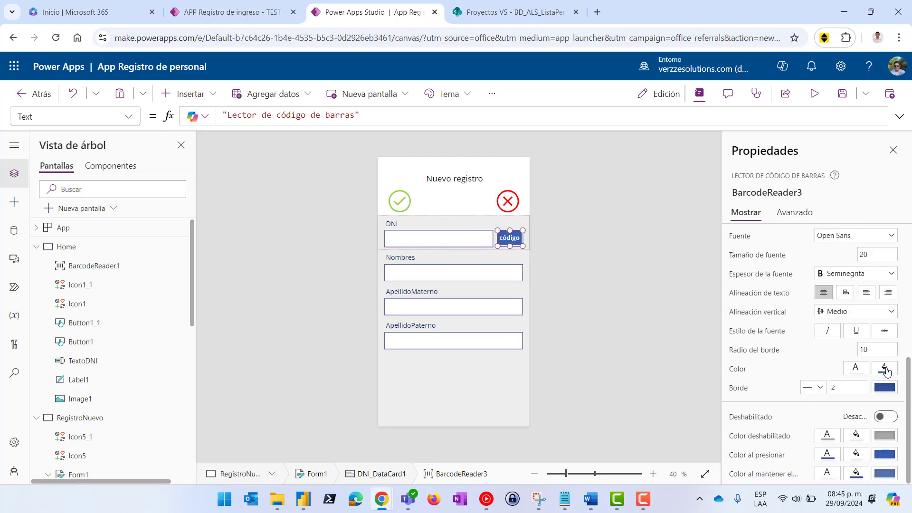
{"action": "left_click", "coordinate": [886, 370]}
{"action": "left_click", "coordinate": [726, 449]}
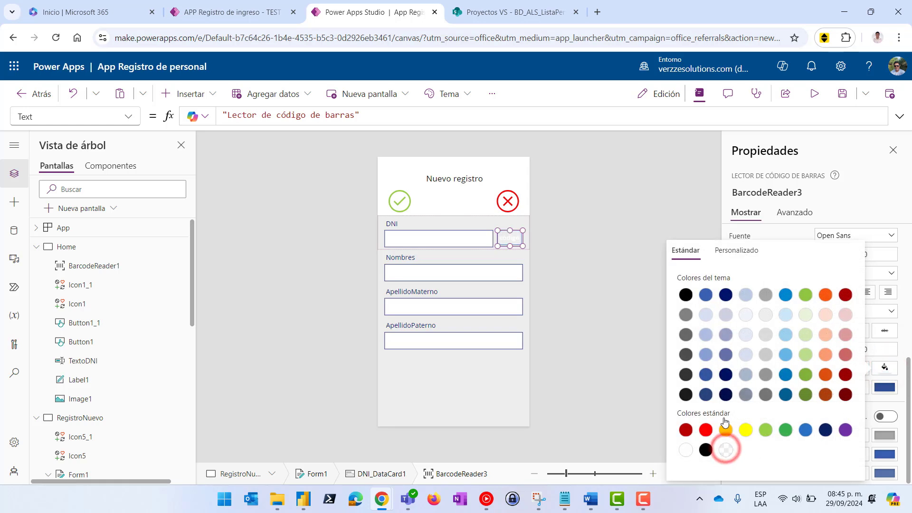
{"action": "left_click", "coordinate": [631, 364]}
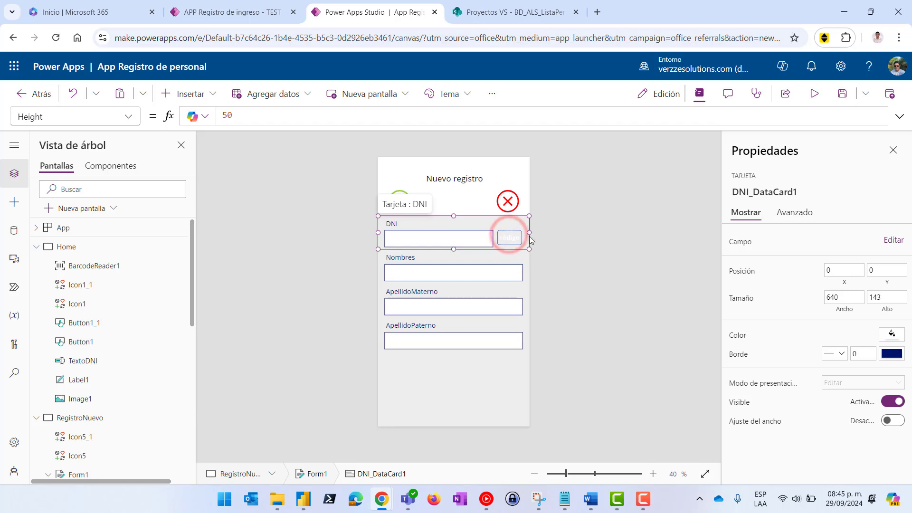
Clear the barcode reader button's label text
{"action": "left_click", "coordinate": [509, 238]}
{"action": "triple_click", "coordinate": [843, 248]}
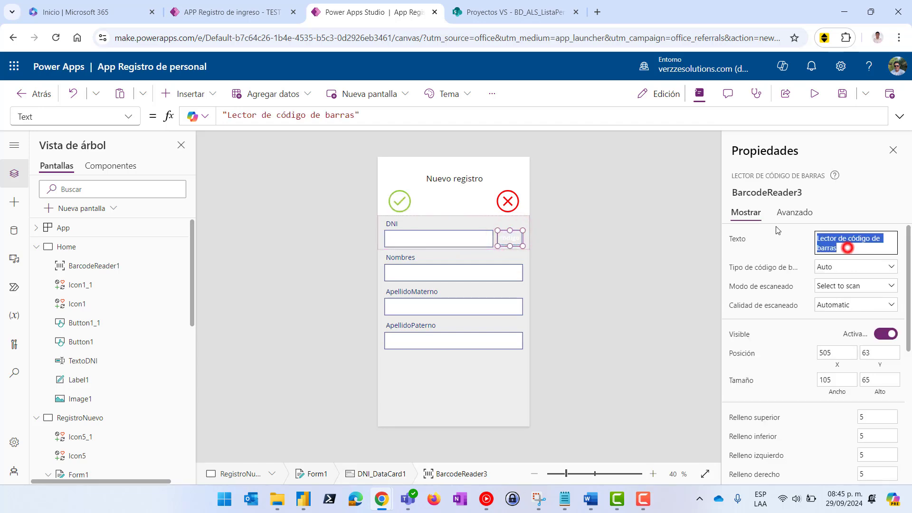
{"action": "key", "text": "BackSpace"}
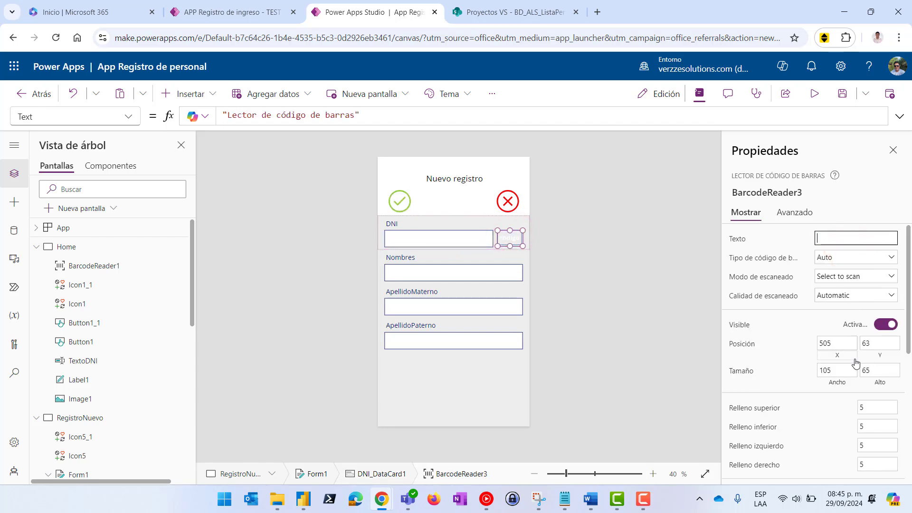
{"action": "left_click", "coordinate": [796, 331]}
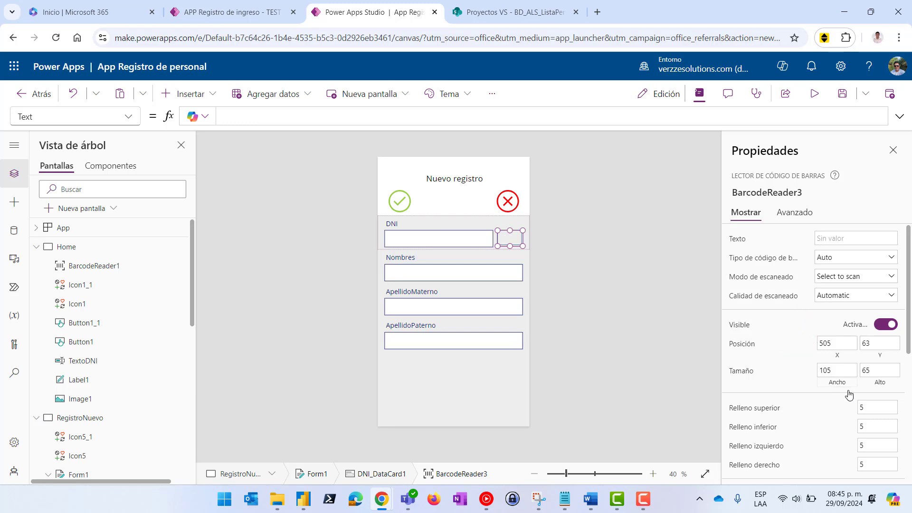
Set the barcode reader's border width from 2 to 0
{"action": "scroll", "coordinate": [849, 394], "scroll_direction": "down", "scroll_amount": 3}
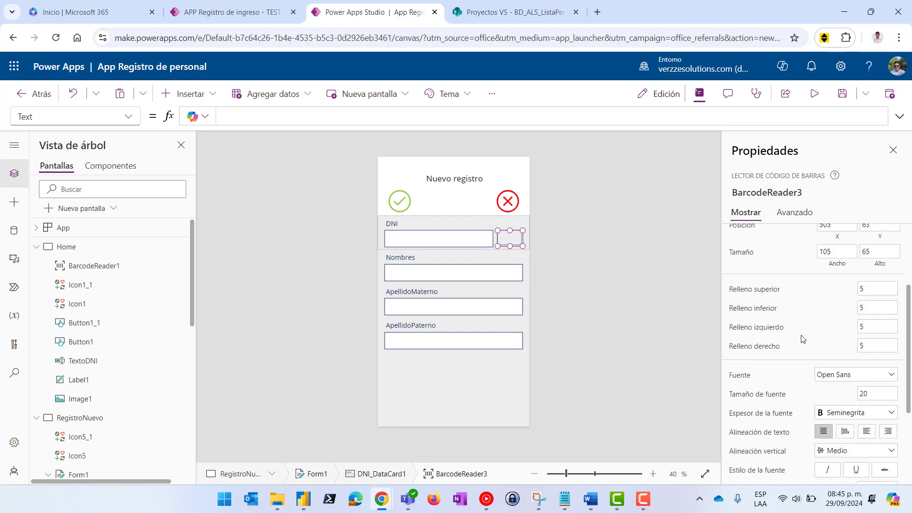
{"action": "scroll", "coordinate": [801, 338], "scroll_direction": "down", "scroll_amount": 3}
{"action": "left_click_drag", "start_coordinate": [845, 388], "coordinate": [803, 387]}
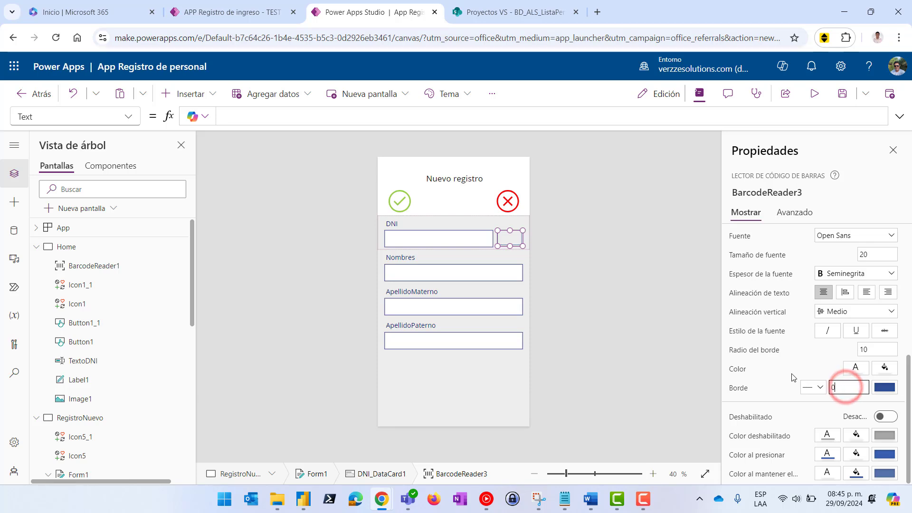
{"action": "type", "text": "0"}
{"action": "left_click", "coordinate": [805, 357]}
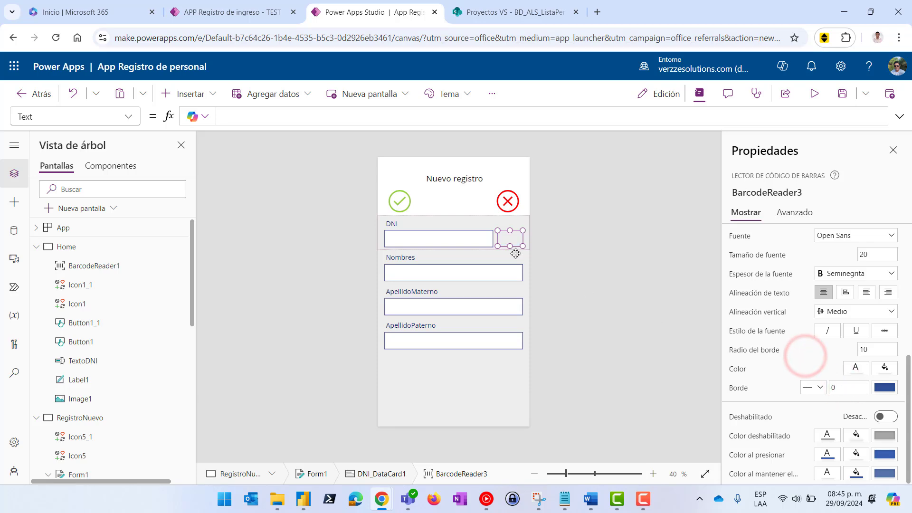
{"action": "left_click", "coordinate": [205, 101]}
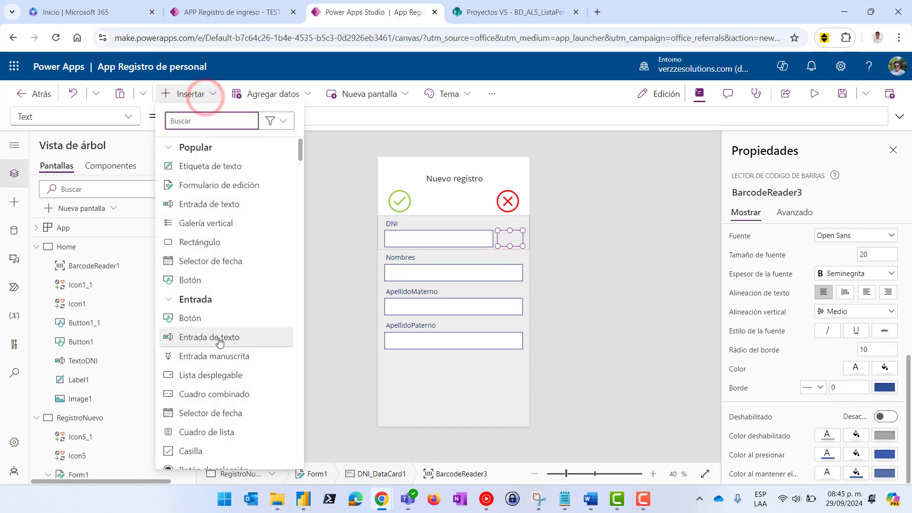
Insert a down-arrow icon and place it right of the DNI text box
{"action": "scroll", "coordinate": [226, 338], "scroll_direction": "down", "scroll_amount": 5}
{"action": "scroll", "coordinate": [219, 344], "scroll_direction": "up", "scroll_amount": 5}
{"action": "scroll", "coordinate": [216, 342], "scroll_direction": "down", "scroll_amount": 6}
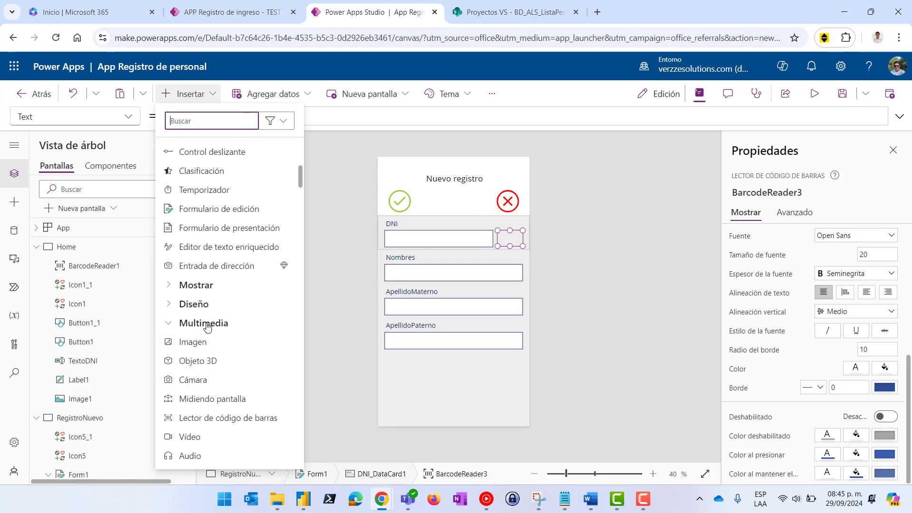
{"action": "scroll", "coordinate": [205, 326], "scroll_direction": "down", "scroll_amount": 5}
{"action": "left_click", "coordinate": [197, 310]}
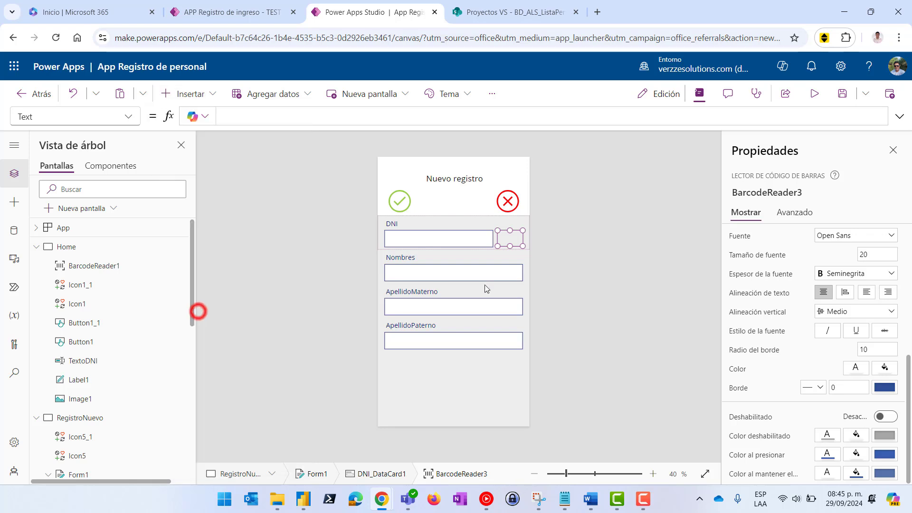
{"action": "left_click_drag", "start_coordinate": [391, 231], "coordinate": [502, 235]}
Change the icon to a camera (Cámara) and colour it grey
{"action": "scroll", "coordinate": [809, 228], "scroll_direction": "up", "scroll_amount": 3}
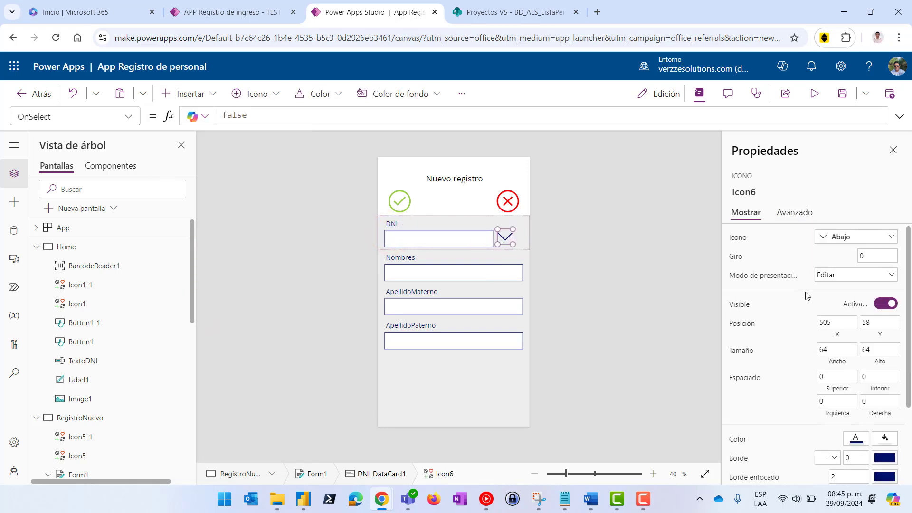
{"action": "left_click", "coordinate": [855, 235]}
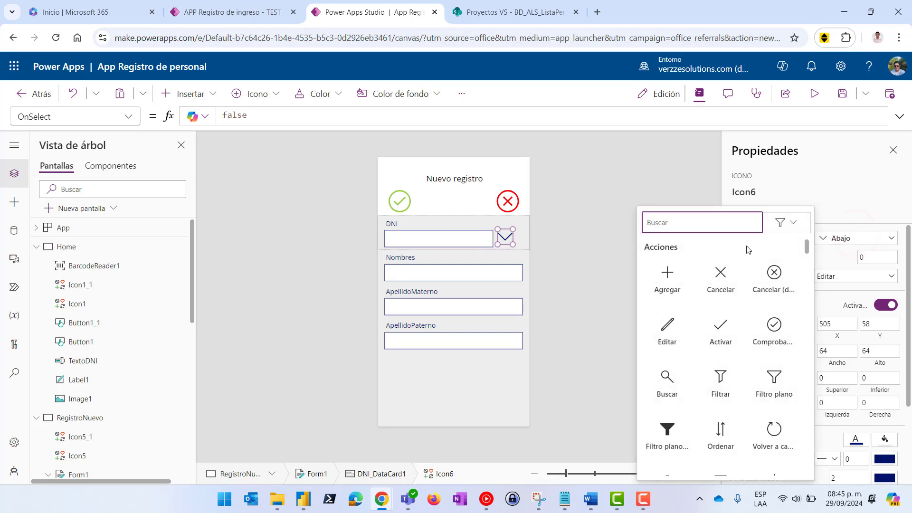
{"action": "type", "text": "cá"}
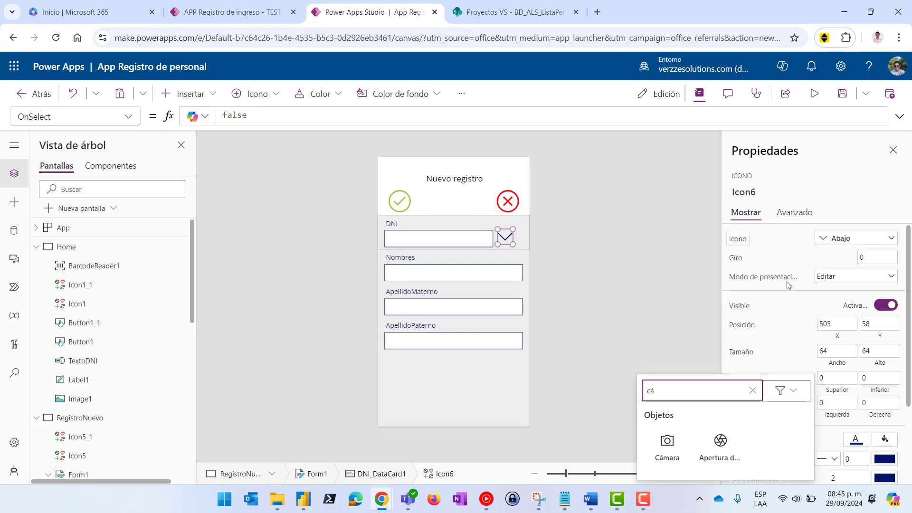
{"action": "left_click", "coordinate": [667, 443]}
{"action": "left_click", "coordinate": [855, 439]}
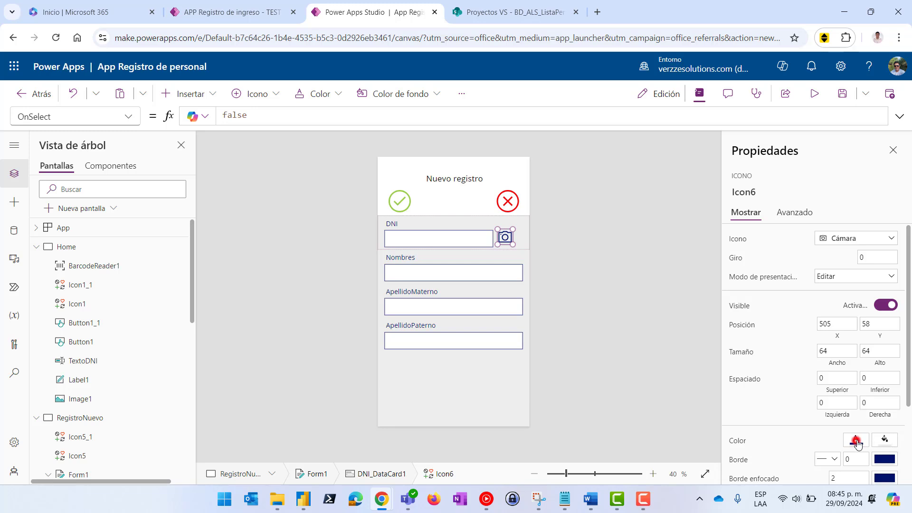
{"action": "left_click", "coordinate": [739, 295]}
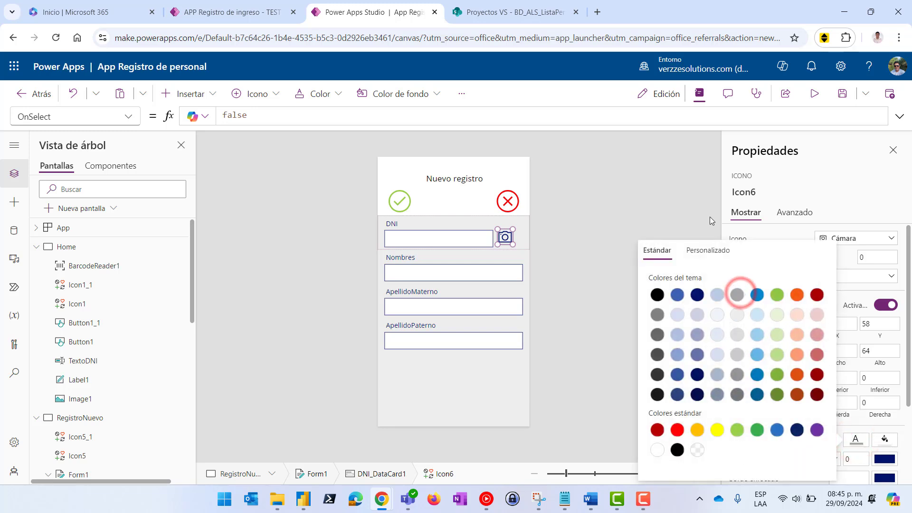
{"action": "left_click", "coordinate": [684, 205]}
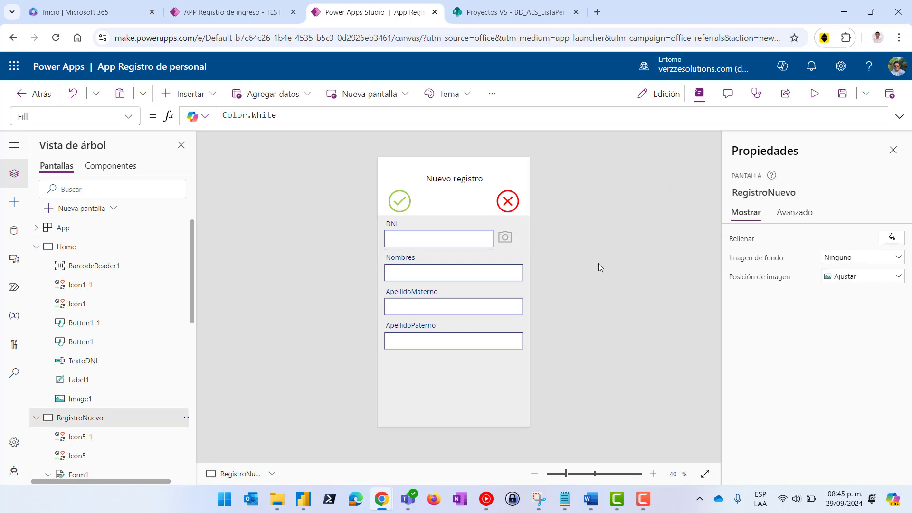
Select BarcodeReader3 in the tree view and open its more-actions menu
{"action": "left_click", "coordinate": [504, 236]}
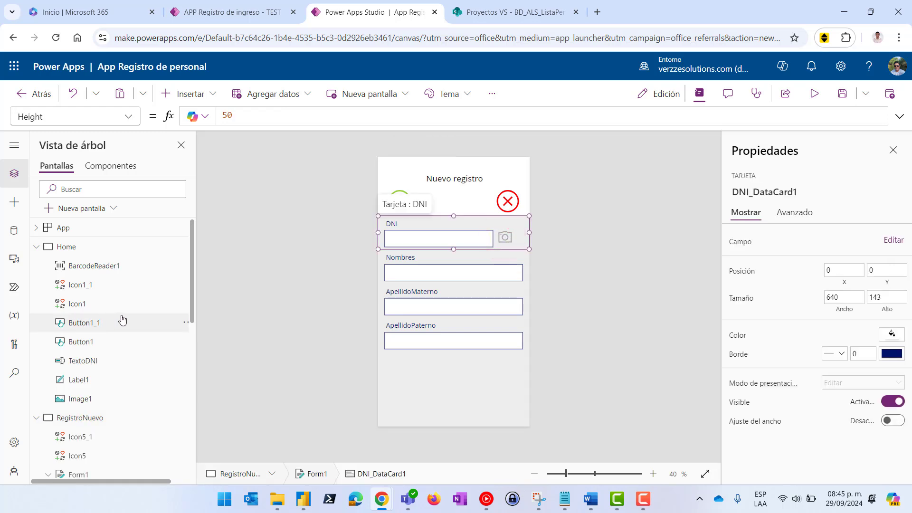
{"action": "scroll", "coordinate": [122, 321], "scroll_direction": "down", "scroll_amount": 5}
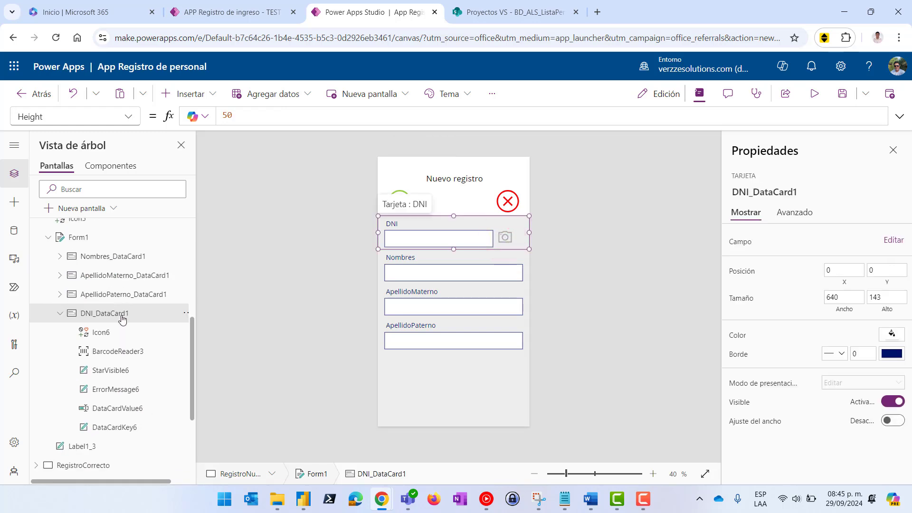
{"action": "left_click", "coordinate": [116, 354]}
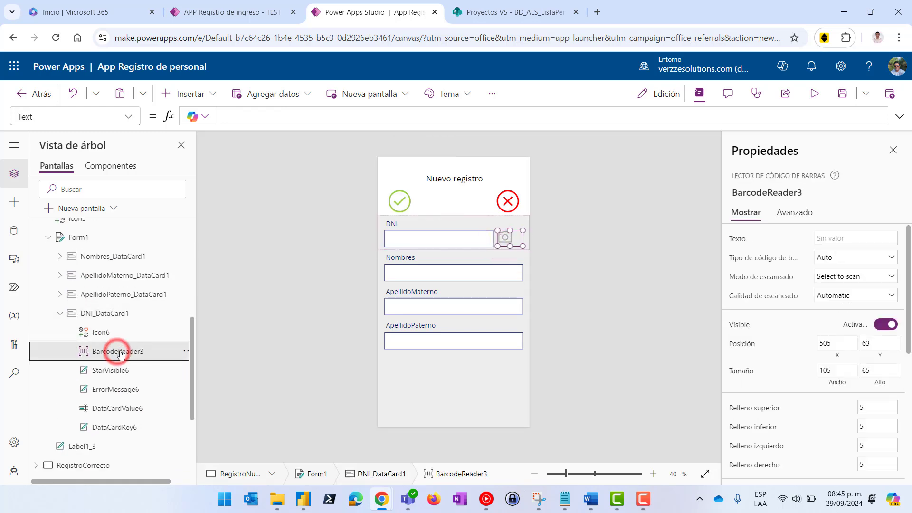
{"action": "left_click", "coordinate": [184, 352]}
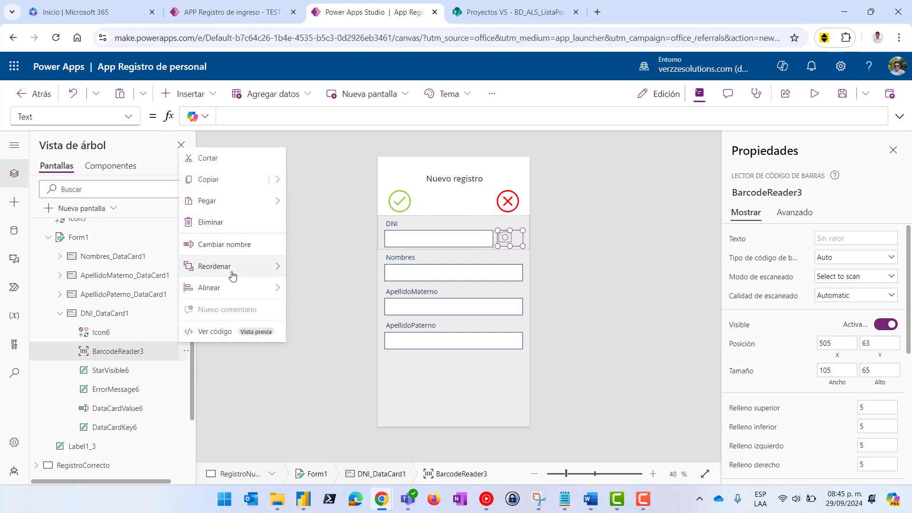
Bring BarcodeReader3 to the front, above the camera icon
{"action": "mouse_move", "coordinate": [232, 266]}
{"action": "left_click", "coordinate": [342, 264]}
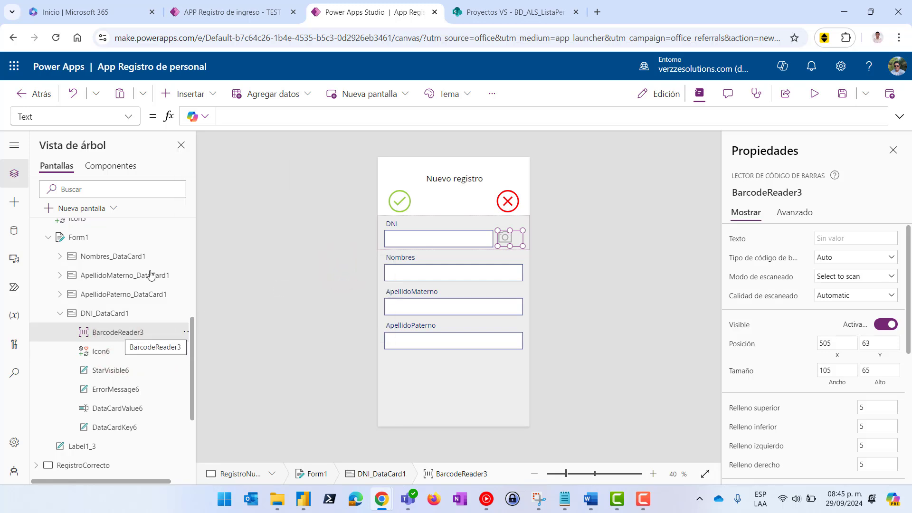
{"action": "left_click", "coordinate": [133, 335]}
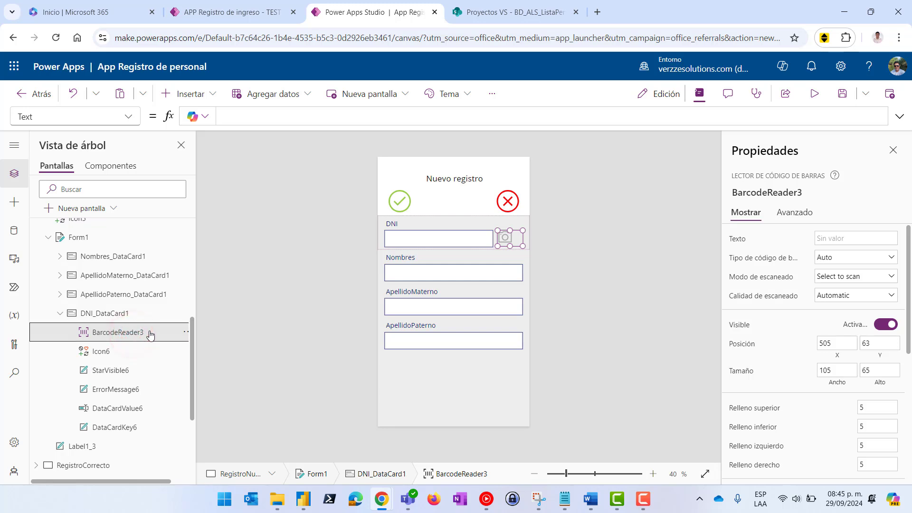
Begin renaming BarcodeReader3 in the tree view and Properties panel
{"action": "left_click", "coordinate": [132, 334]}
{"action": "double_click", "coordinate": [134, 332]}
{"action": "left_click", "coordinate": [773, 192]}
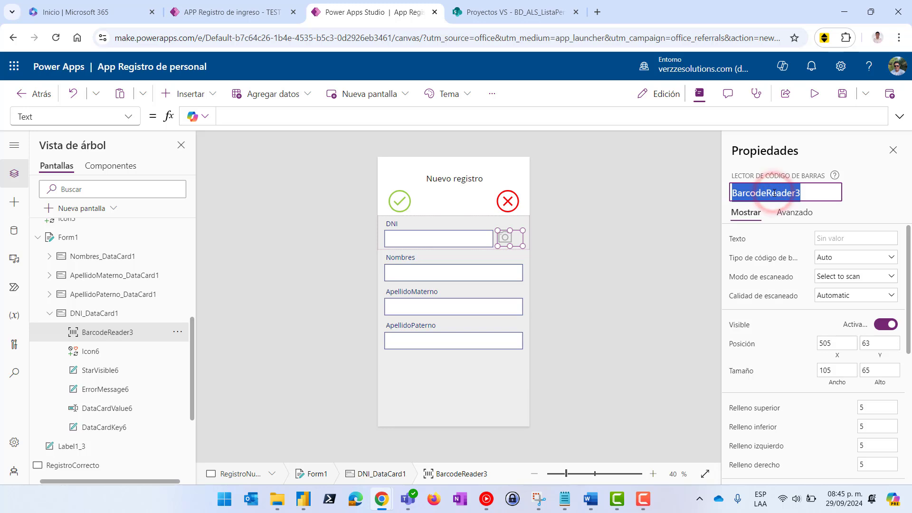
{"action": "left_click", "coordinate": [431, 244]}
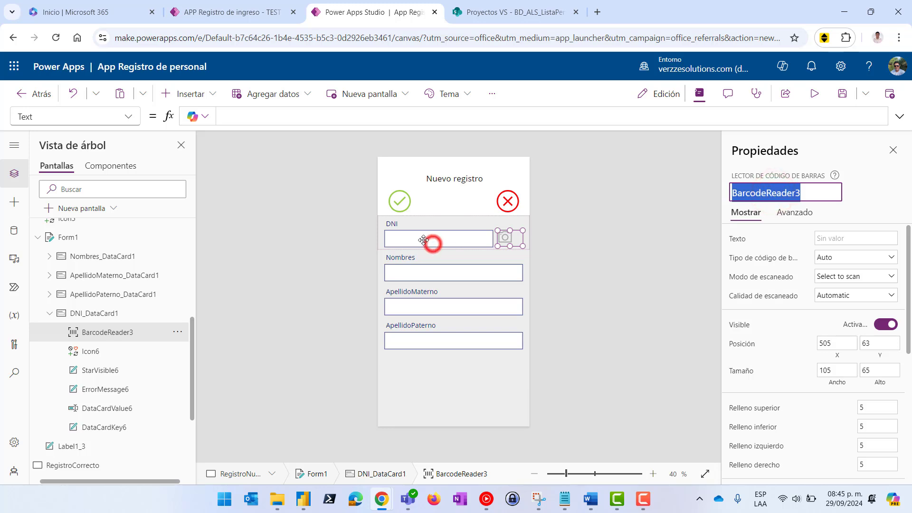
Set the DNI text box's Default formula to First(BarcodeReader3.Barcodes).Value
{"action": "left_click", "coordinate": [418, 240]}
{"action": "left_click_drag", "start_coordinate": [307, 116], "coordinate": [138, 106]}
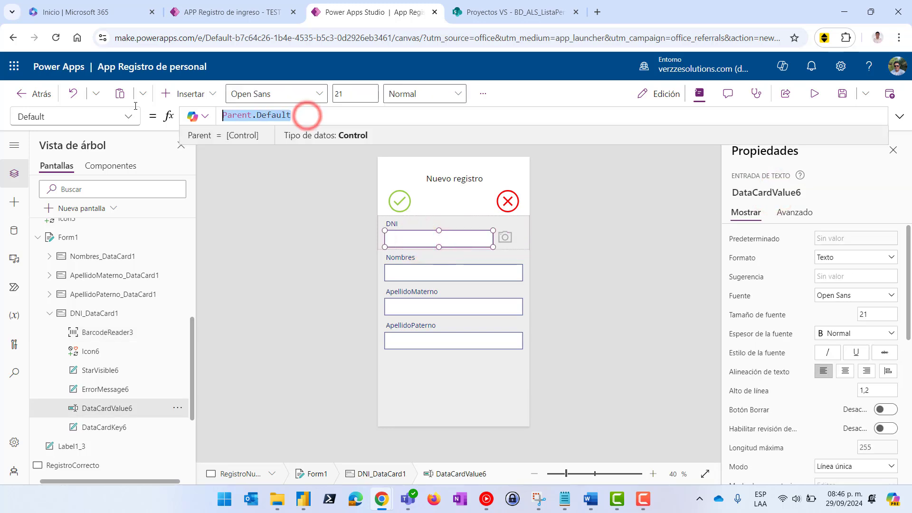
{"action": "type", "text": "Firs"}
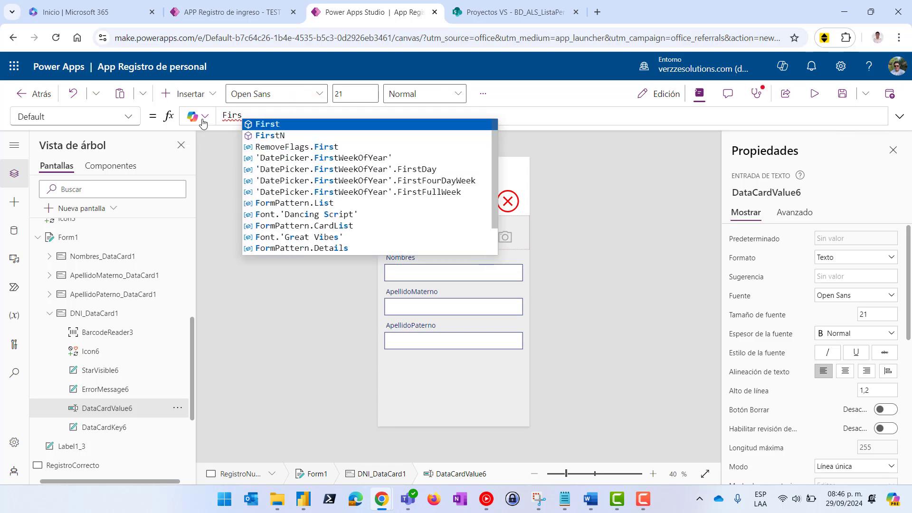
{"action": "left_click", "coordinate": [273, 125]}
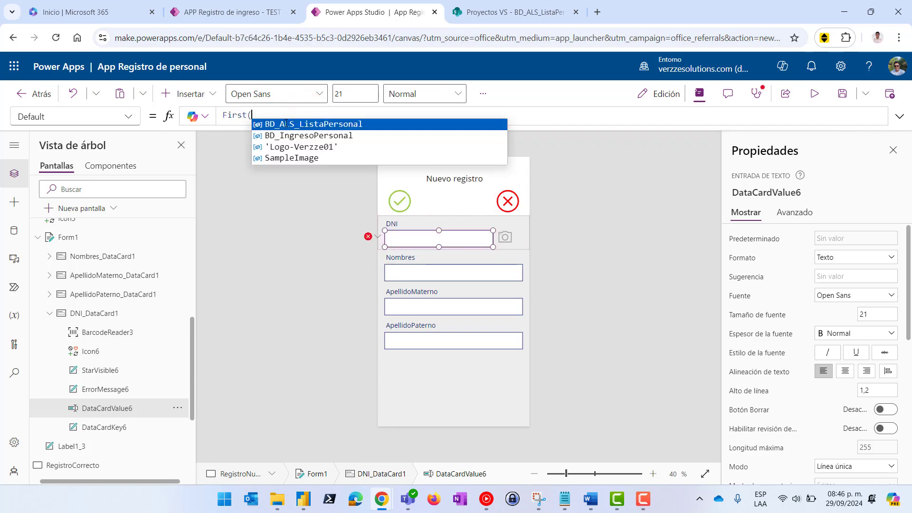
{"action": "type", "text": "BarcodeReader3.Ba"}
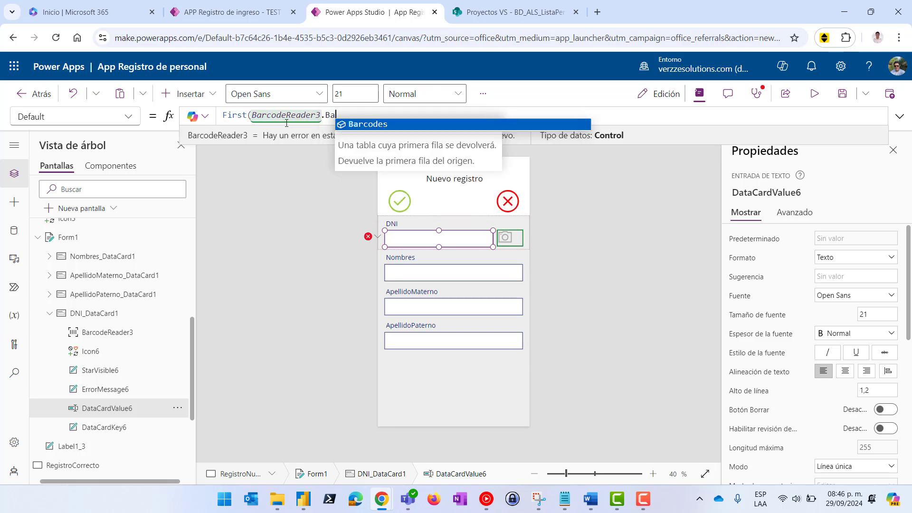
{"action": "left_click", "coordinate": [365, 124]}
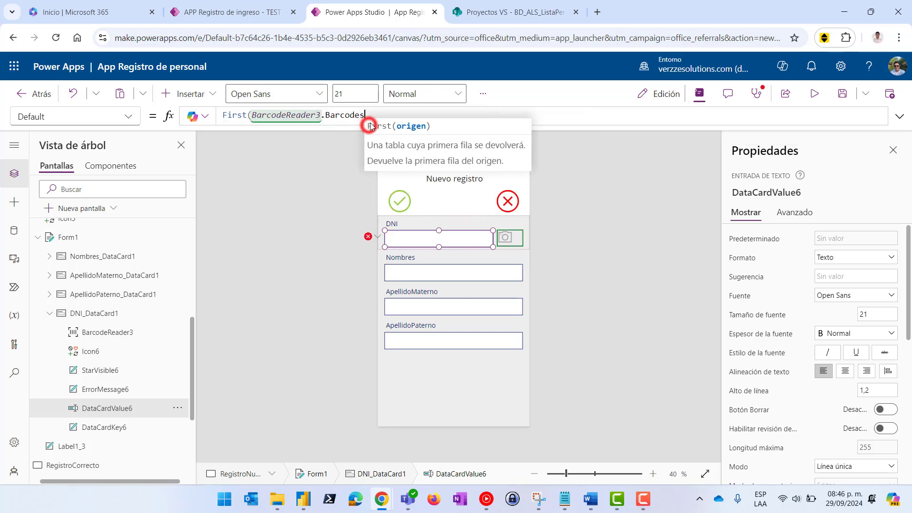
{"action": "type", "text": ").V"}
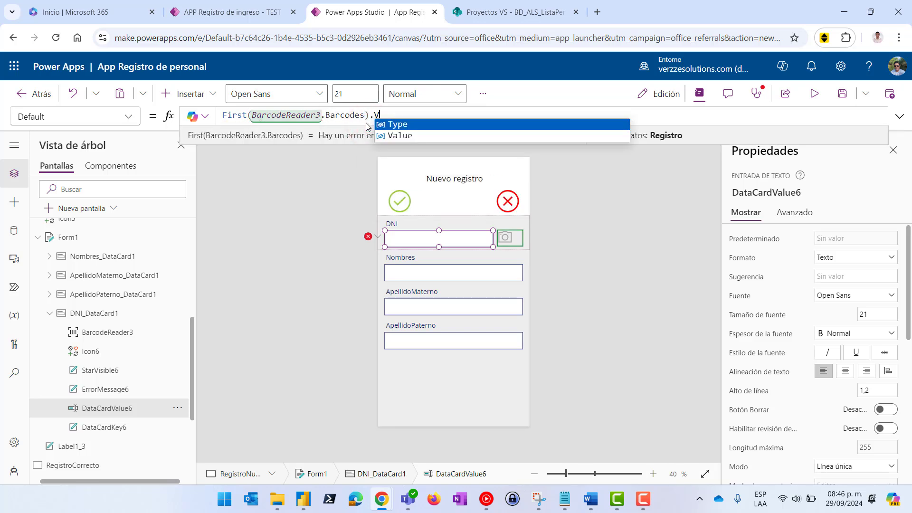
{"action": "left_click", "coordinate": [430, 132]}
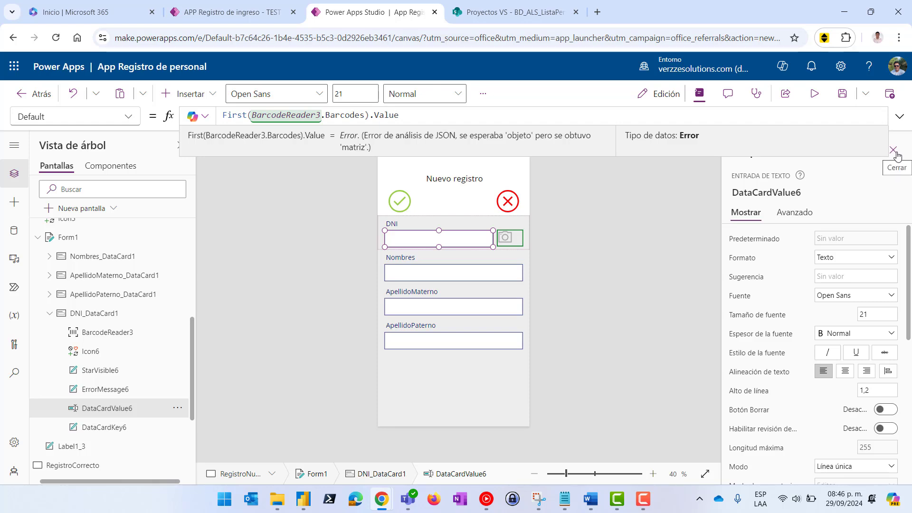
Preview and close the Nuevo registro form, exit the preview, and publish the app
{"action": "left_click", "coordinate": [813, 94]}
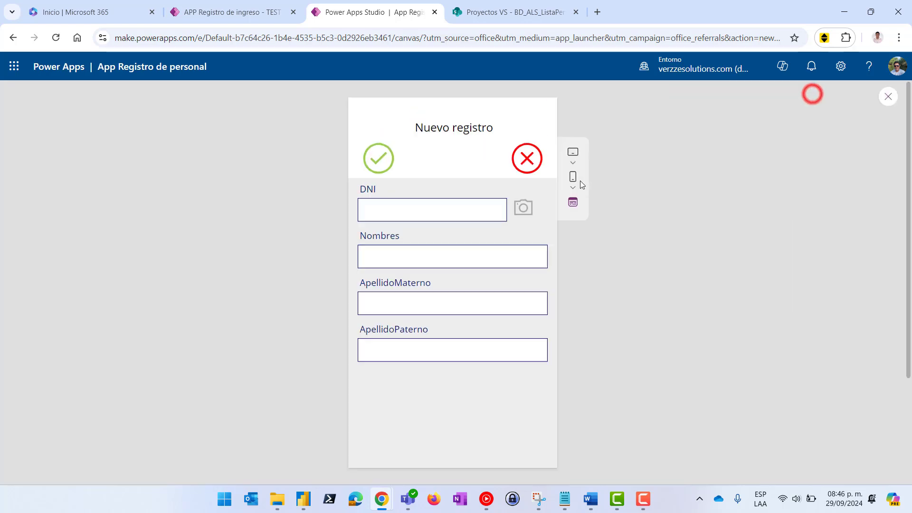
{"action": "left_click", "coordinate": [526, 161]}
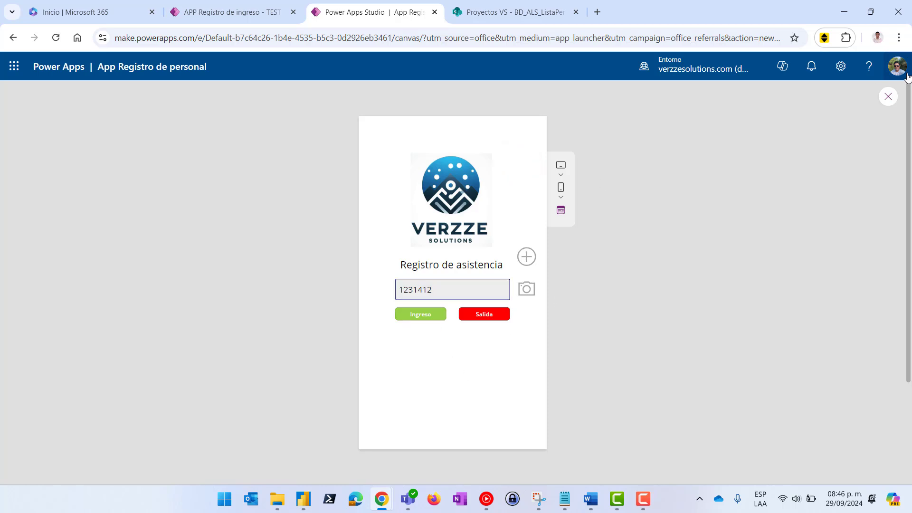
{"action": "left_click", "coordinate": [888, 97]}
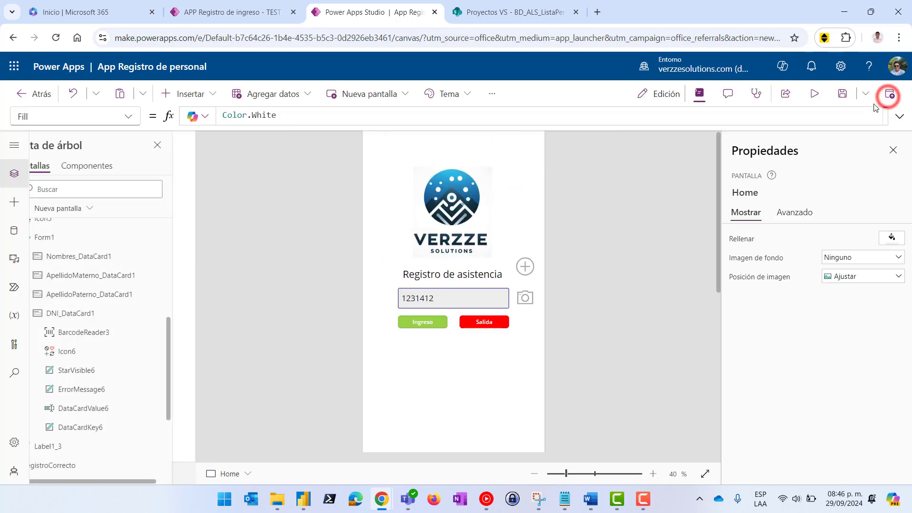
{"action": "left_click", "coordinate": [890, 94]}
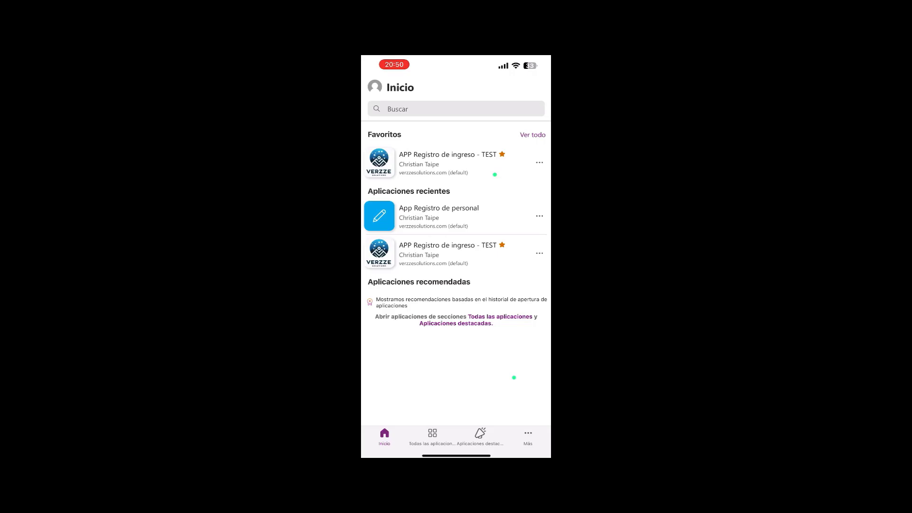
Open App Registro de personal on the phone, scan a DNI barcode and record an Ingreso entry
{"action": "left_click", "coordinate": [456, 216]}
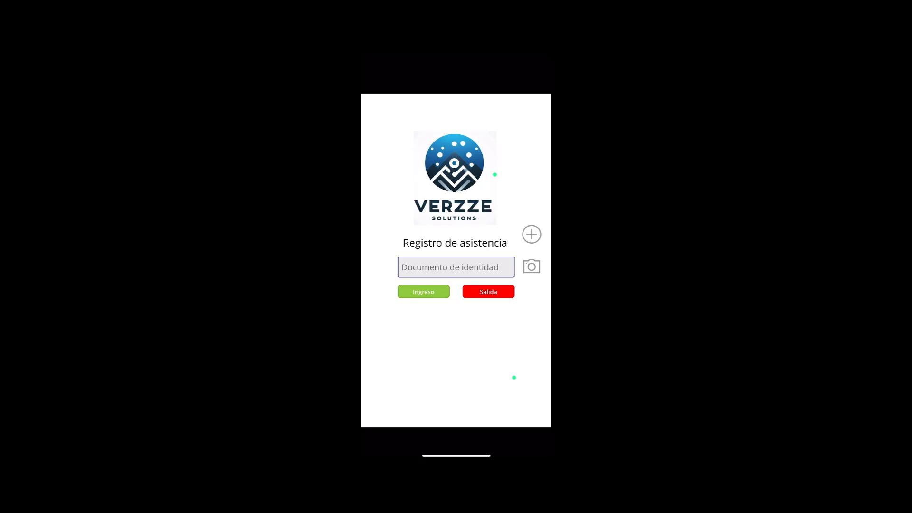
{"action": "left_click", "coordinate": [531, 267]}
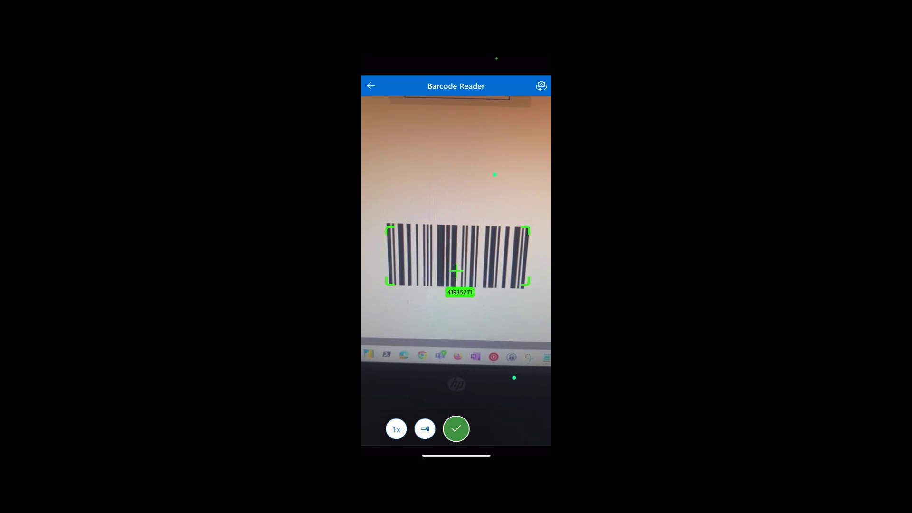
{"action": "left_click", "coordinate": [456, 428]}
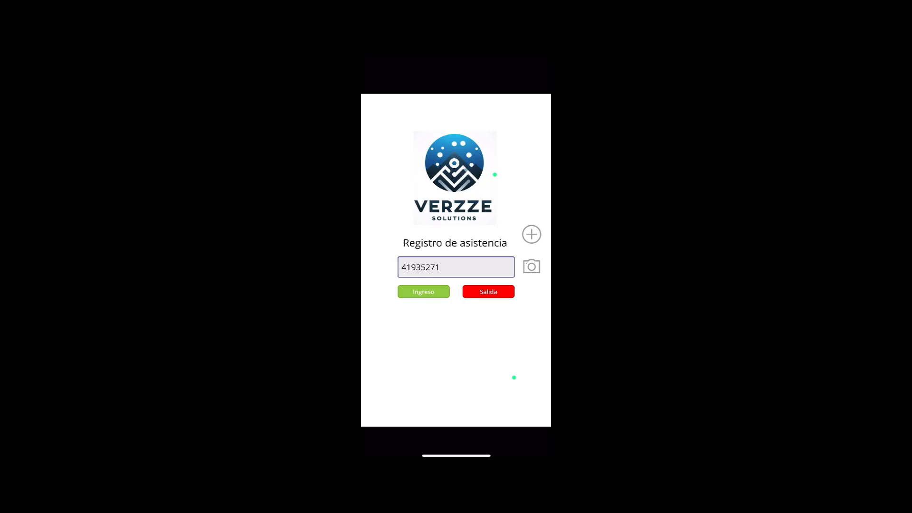
{"action": "left_click", "coordinate": [423, 292]}
{"action": "left_click", "coordinate": [423, 291]}
Open the new registration form and scan a DNI barcode into it
{"action": "left_click", "coordinate": [531, 235]}
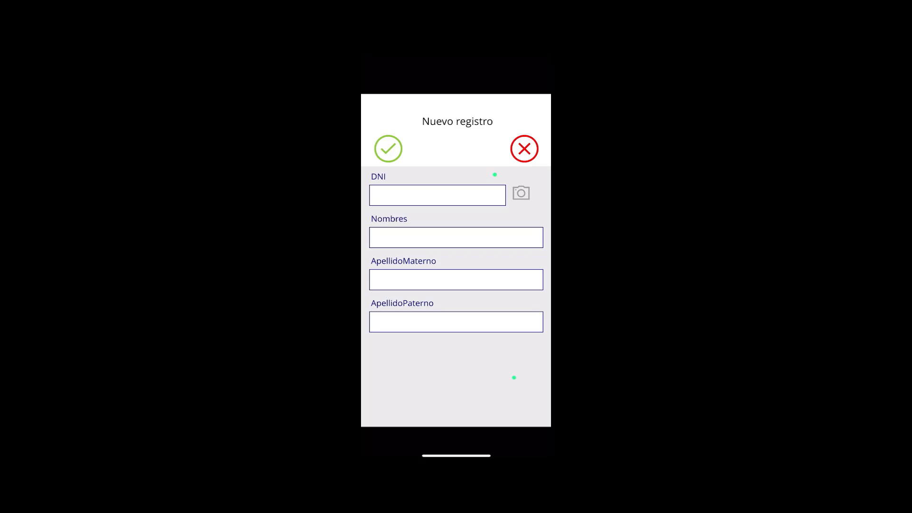
{"action": "left_click", "coordinate": [521, 193]}
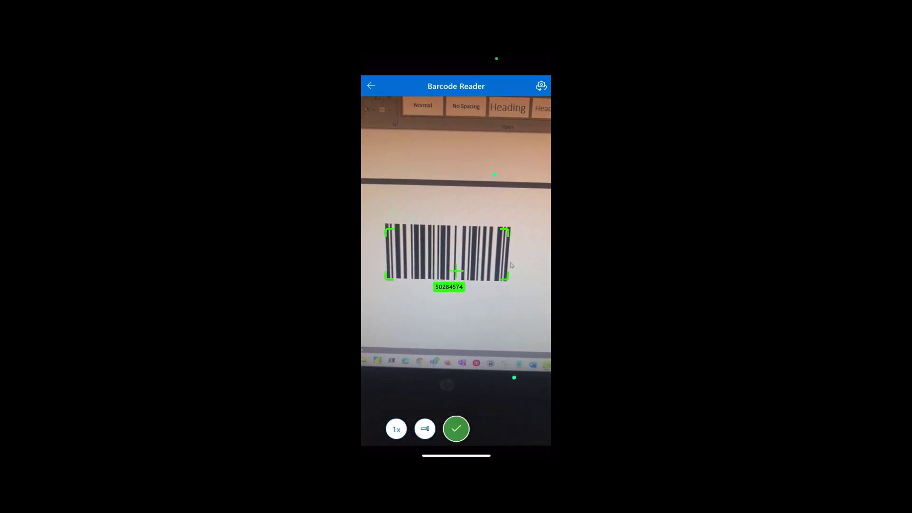
{"action": "left_click", "coordinate": [456, 428]}
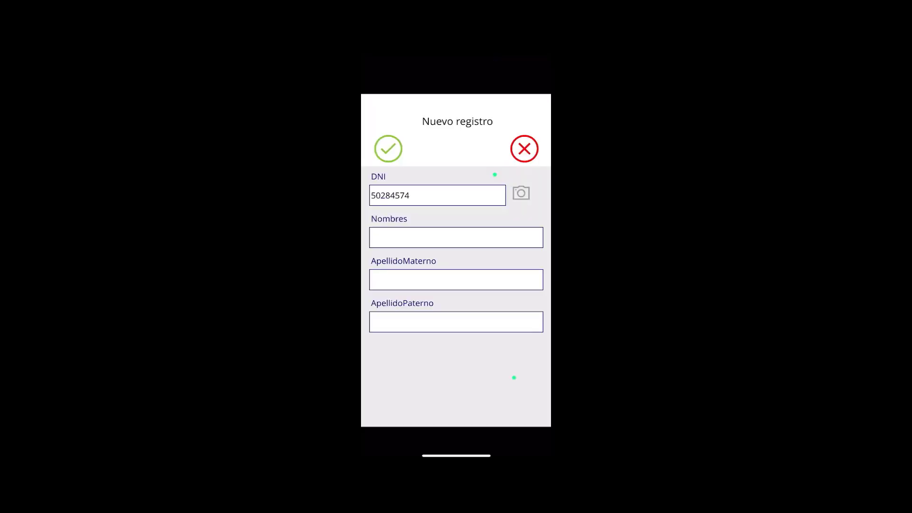
Enter the person's first name and both surnames, then submit the form
{"action": "left_click", "coordinate": [456, 237]}
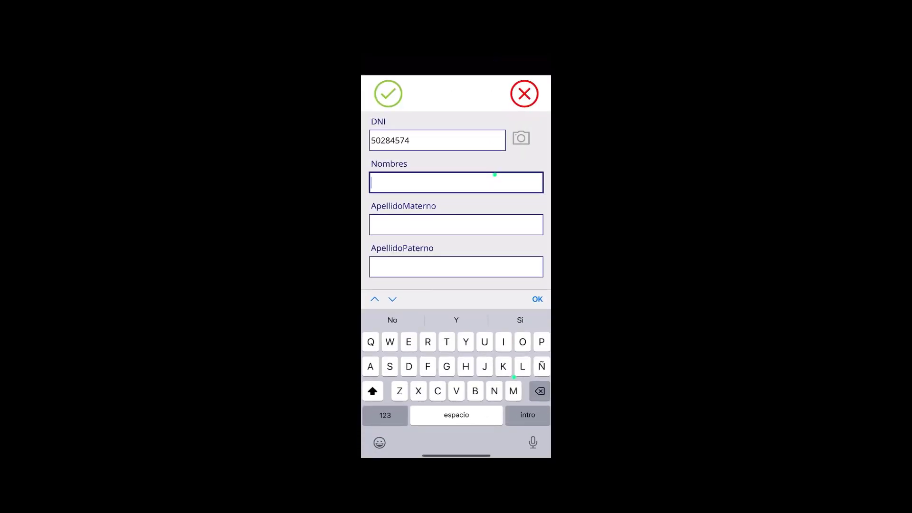
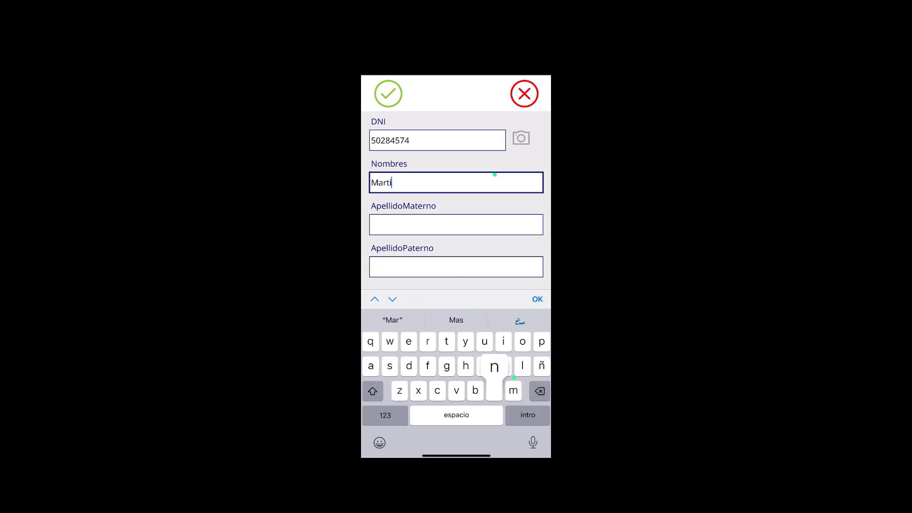
{"action": "left_click", "coordinate": [456, 225]}
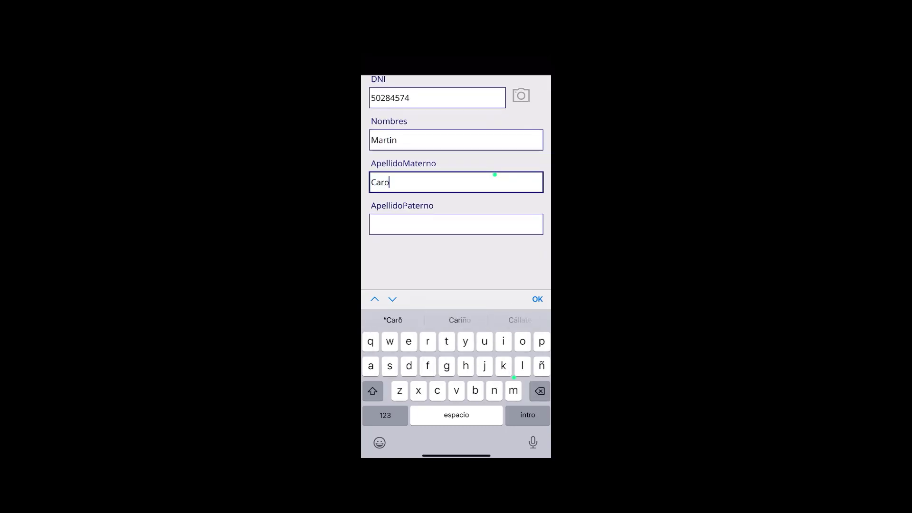
{"action": "left_click", "coordinate": [455, 224]}
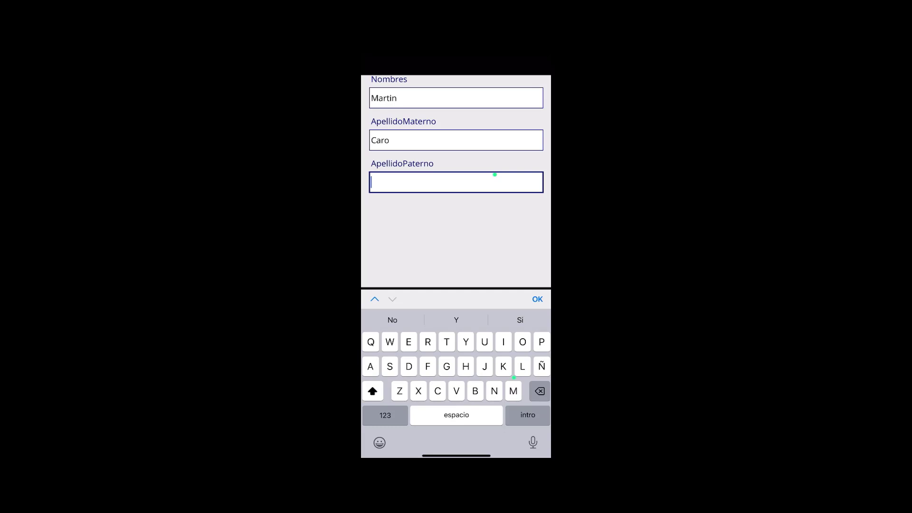
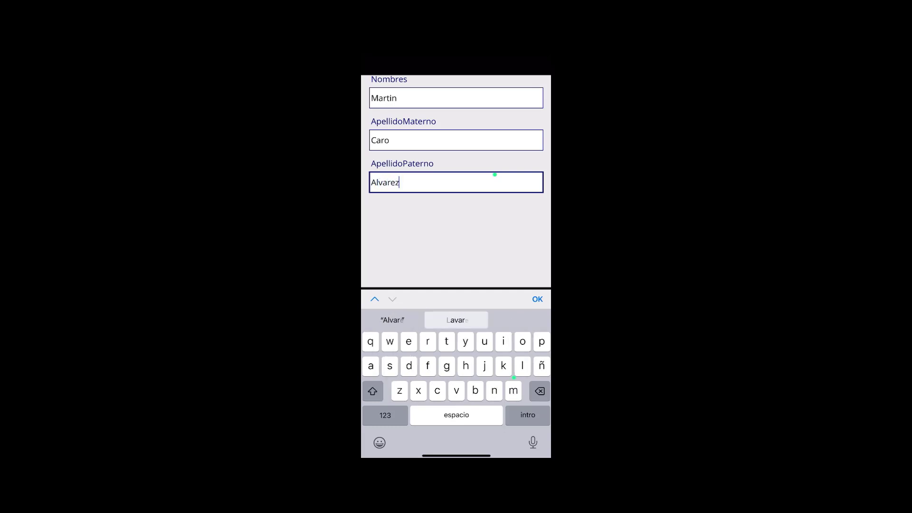
{"action": "key", "text": "Return"}
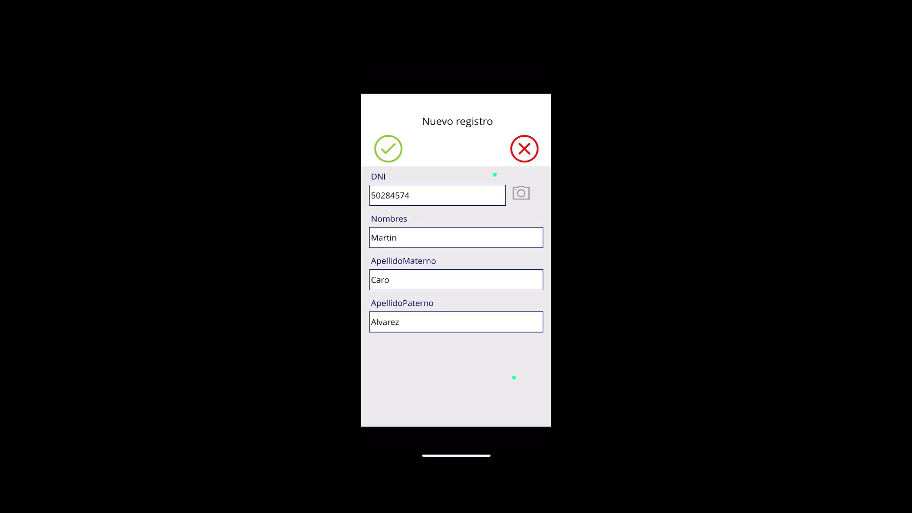
{"action": "left_click", "coordinate": [388, 148]}
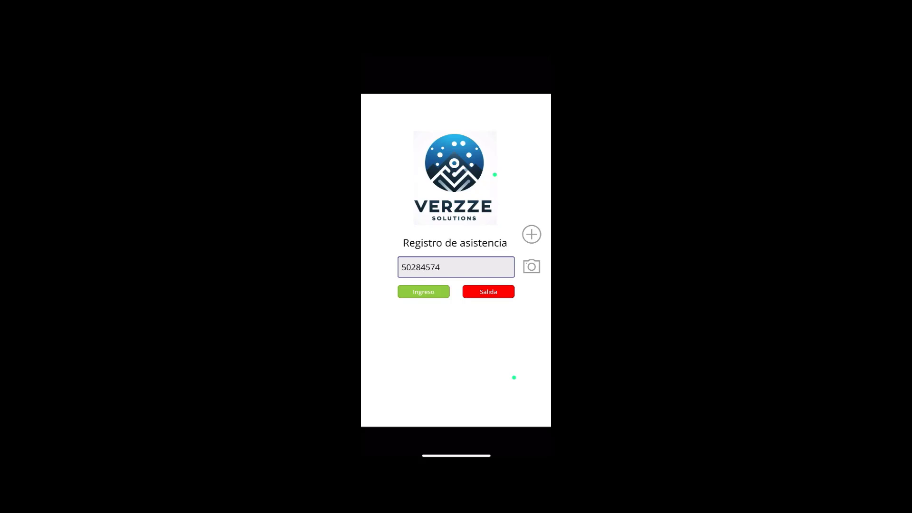
Scan the newly registered person's DNI barcode and record an Ingreso entry
{"action": "left_click", "coordinate": [531, 267]}
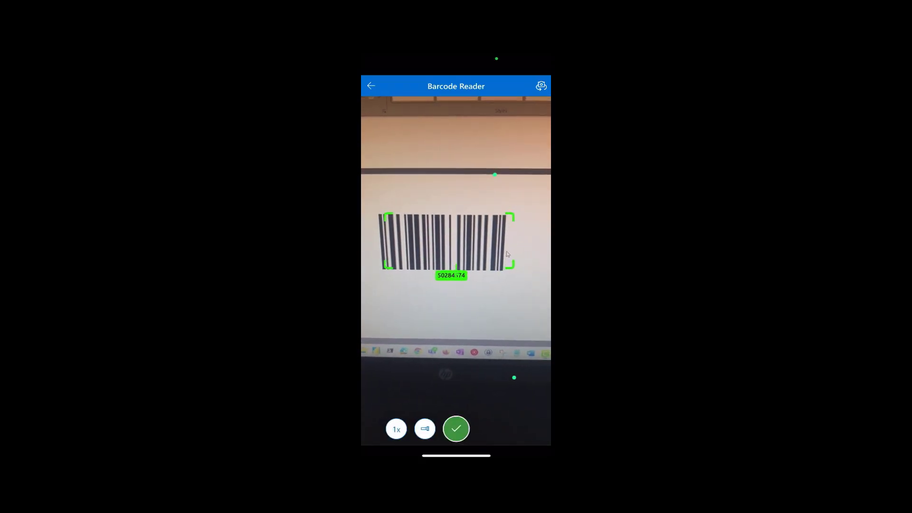
{"action": "left_click", "coordinate": [456, 429]}
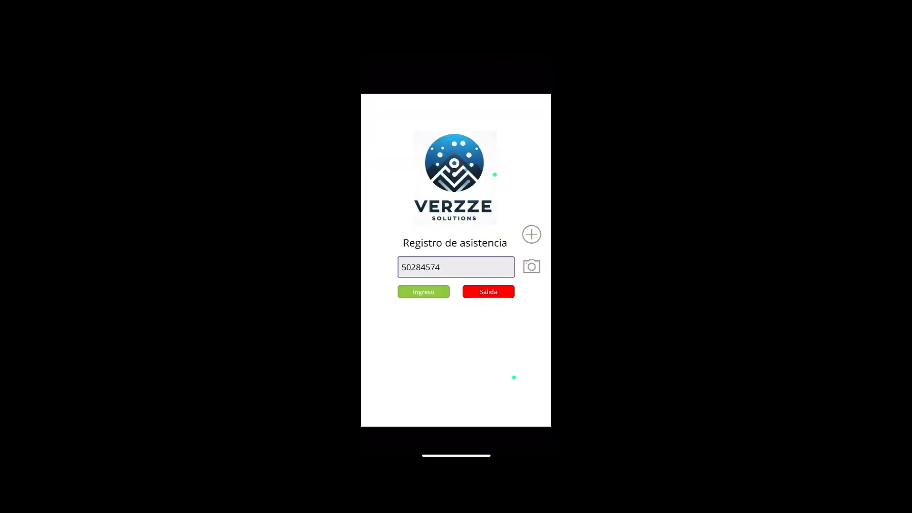
{"action": "left_click", "coordinate": [423, 292]}
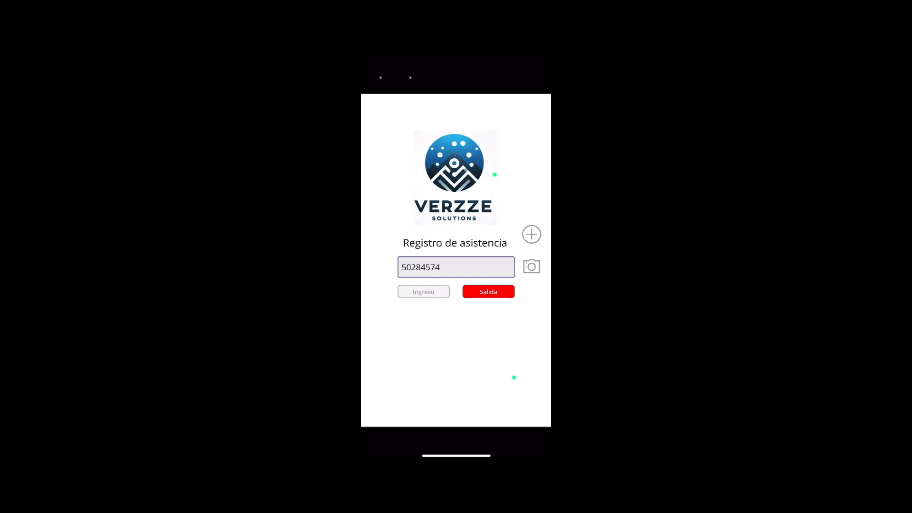